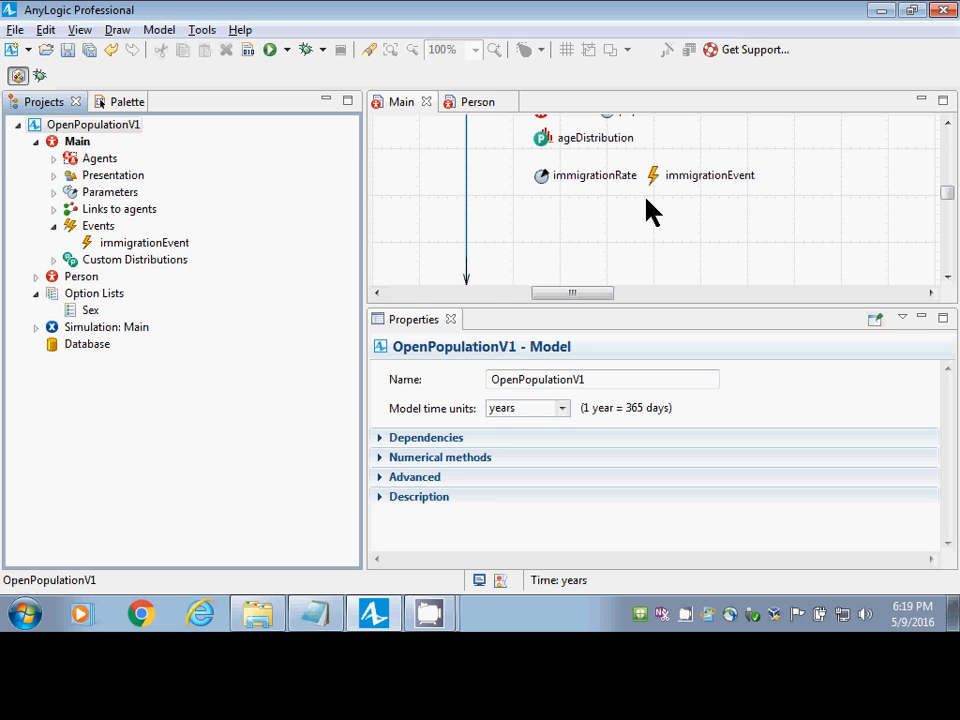
key(alt+Tab)
key(alt+Tab)
scroll(948, 196, up, 3)
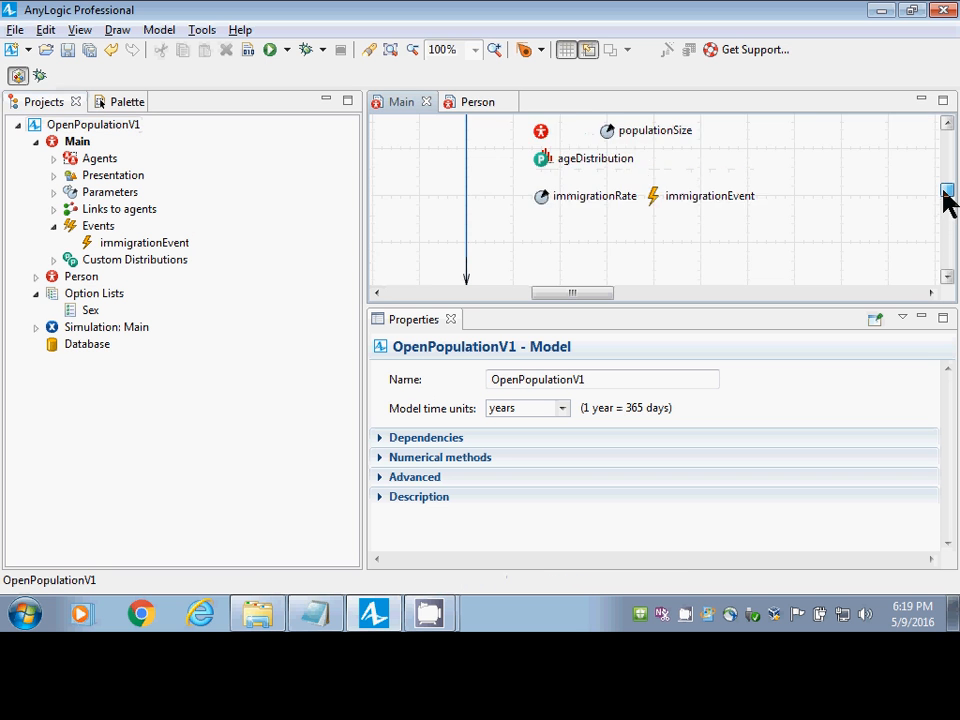
scroll(948, 196, down, 1)
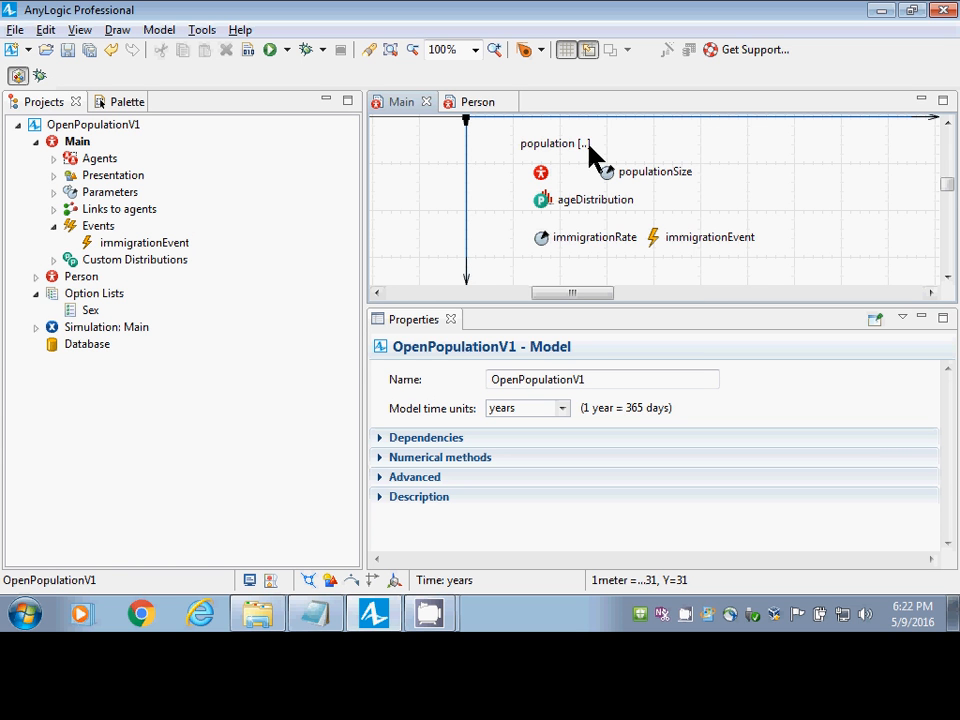
Open the Person agent type and add a statechart entry point named pregnancyStatechart in the empty area beside its parameters.
click(475, 106)
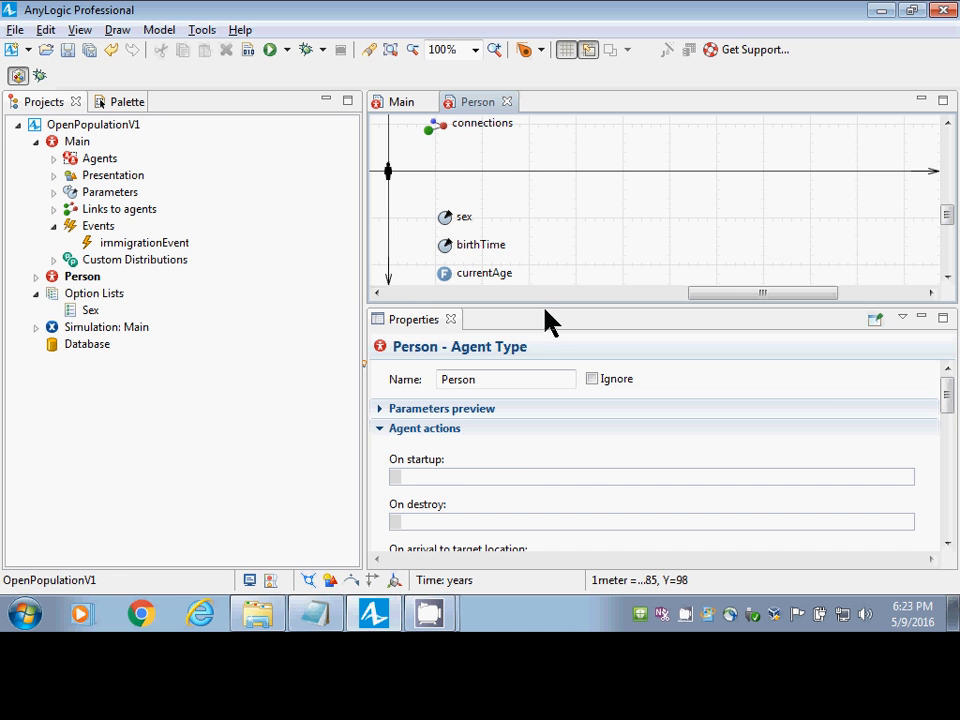
drag(542, 305, 546, 439)
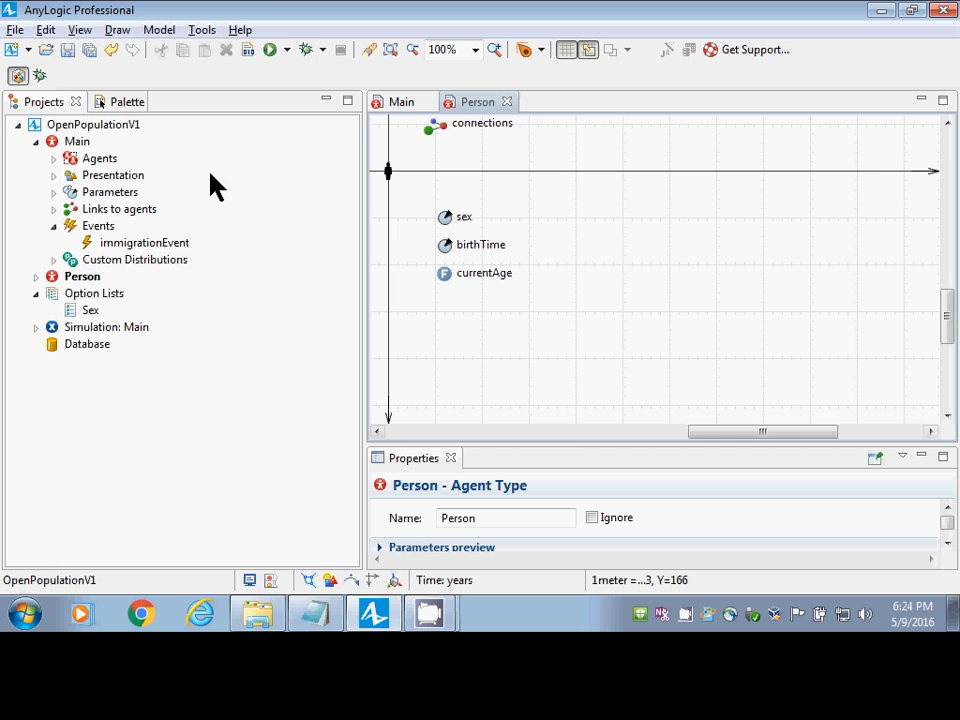
click(110, 104)
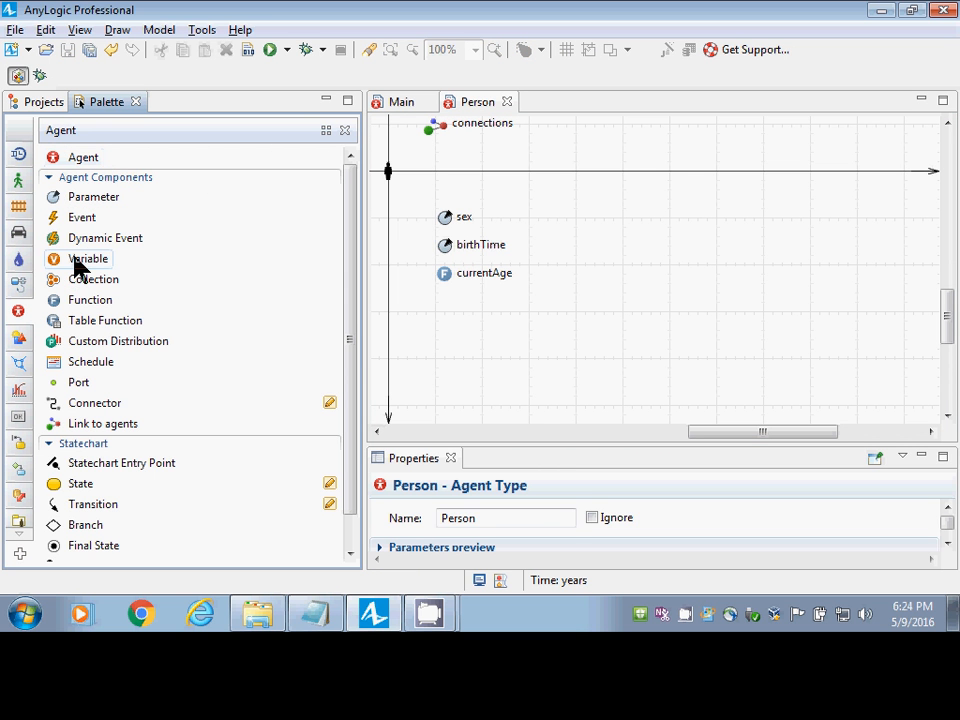
drag(121, 463, 657, 196)
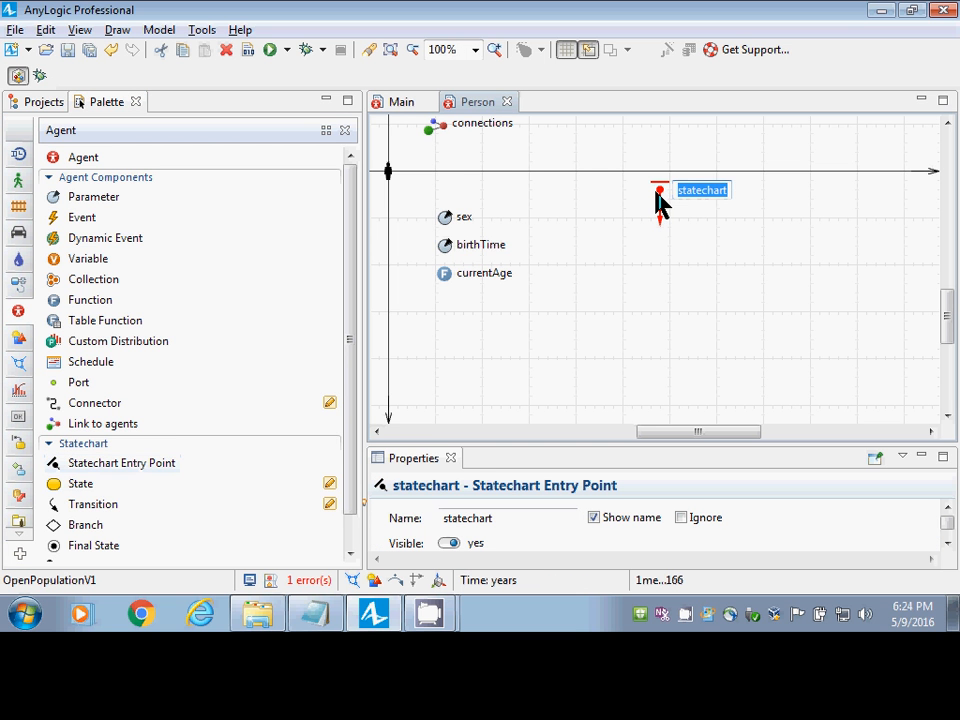
text(or)
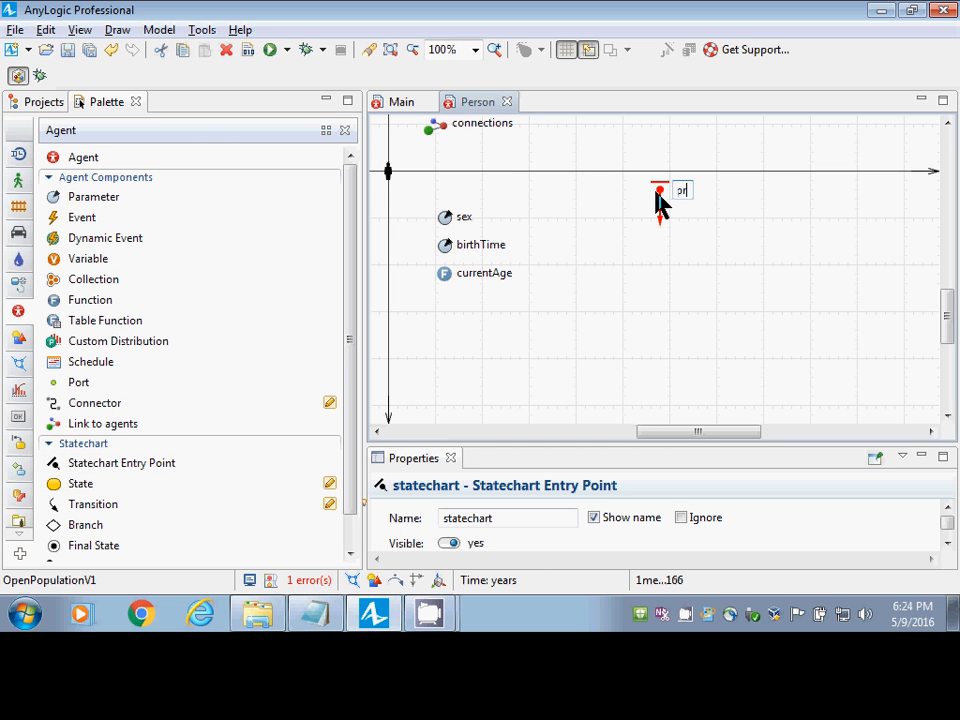
text(egnancyStatech)
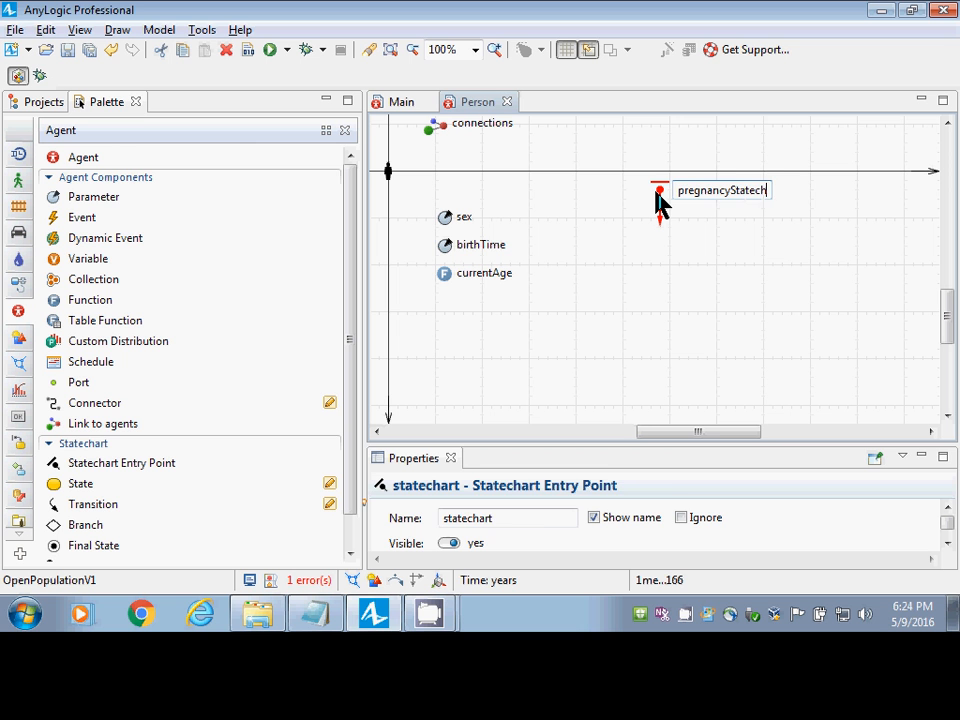
text(art)
key(Return)
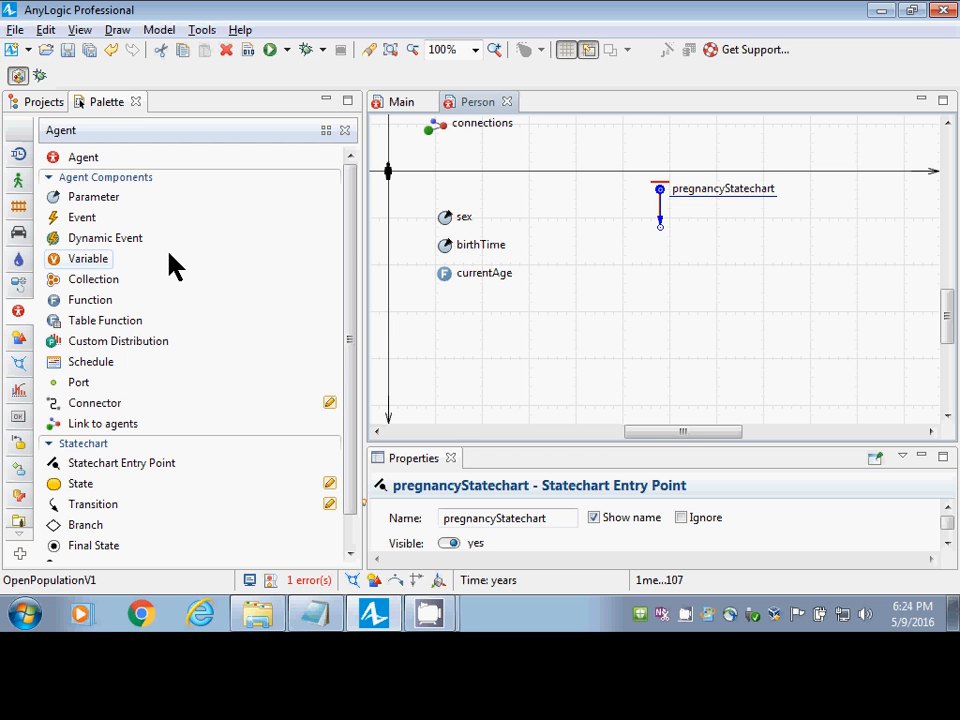
Add a NotPregnant state at the end of the entry point's arrow and a Pregnant state below it.
drag(80, 484, 615, 237)
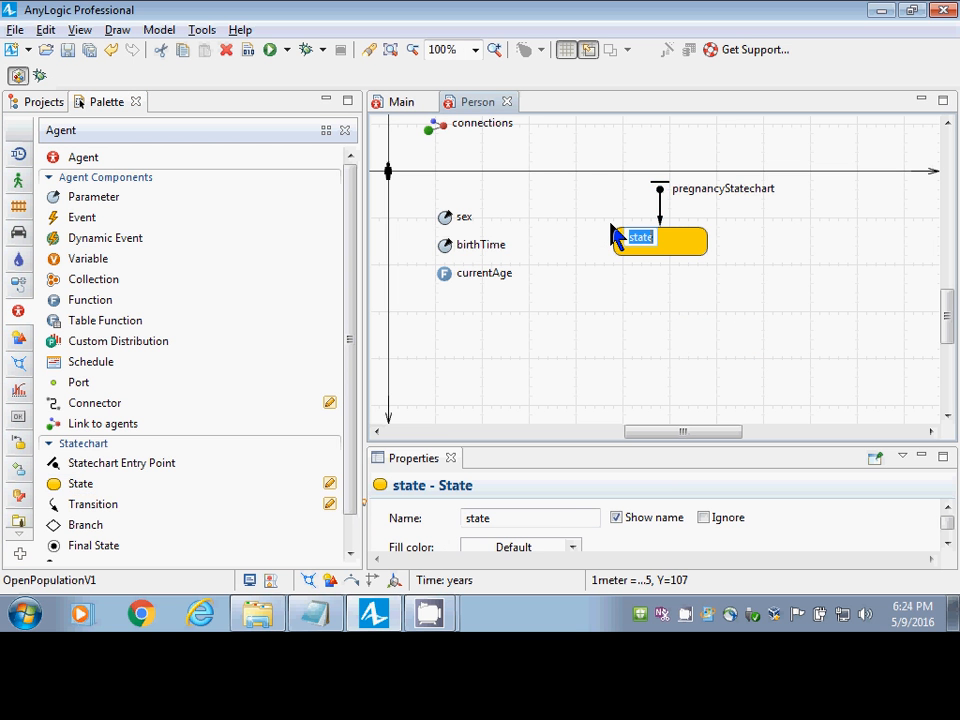
text(NotPregnant)
key(Return)
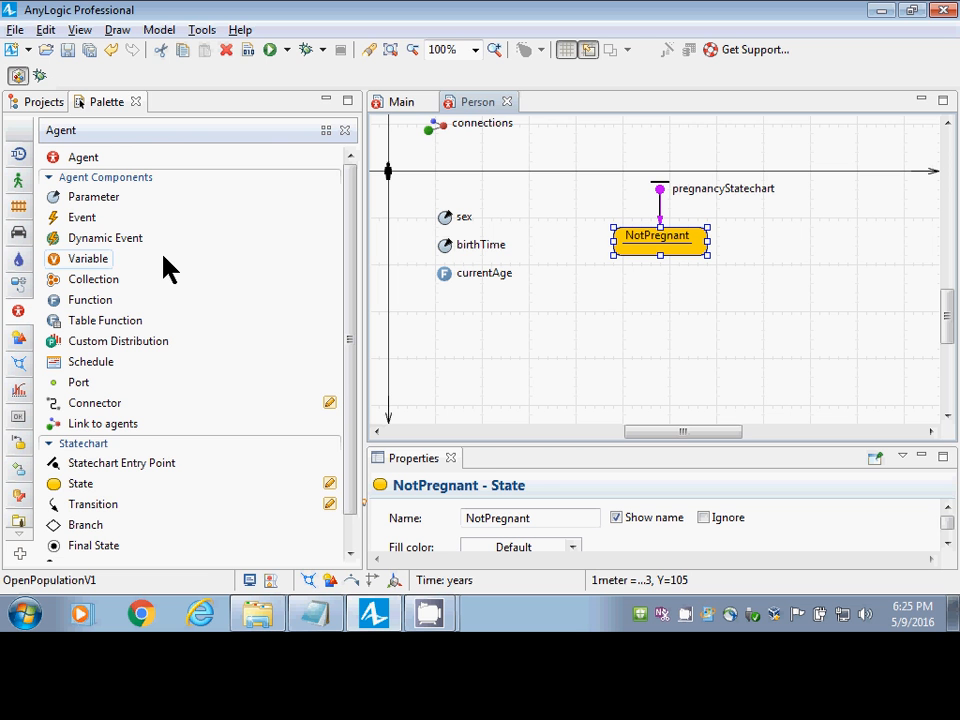
drag(80, 483, 613, 335)
text(Pregnant)
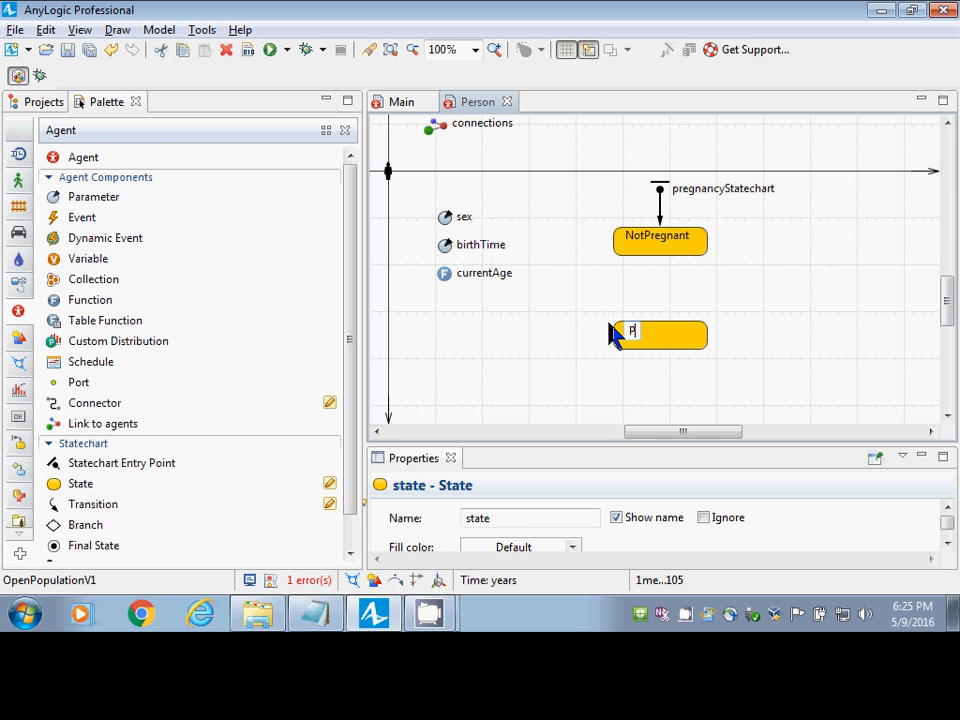
key(Return)
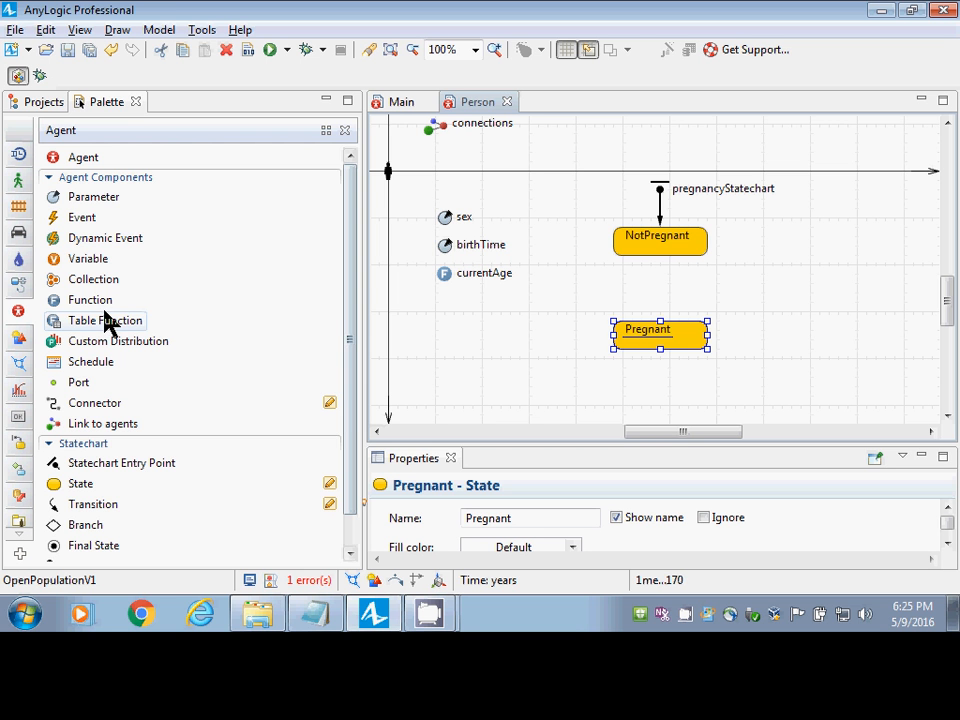
Connect NotPregnant to Pregnant with a transition and name it conception.
click(81, 507)
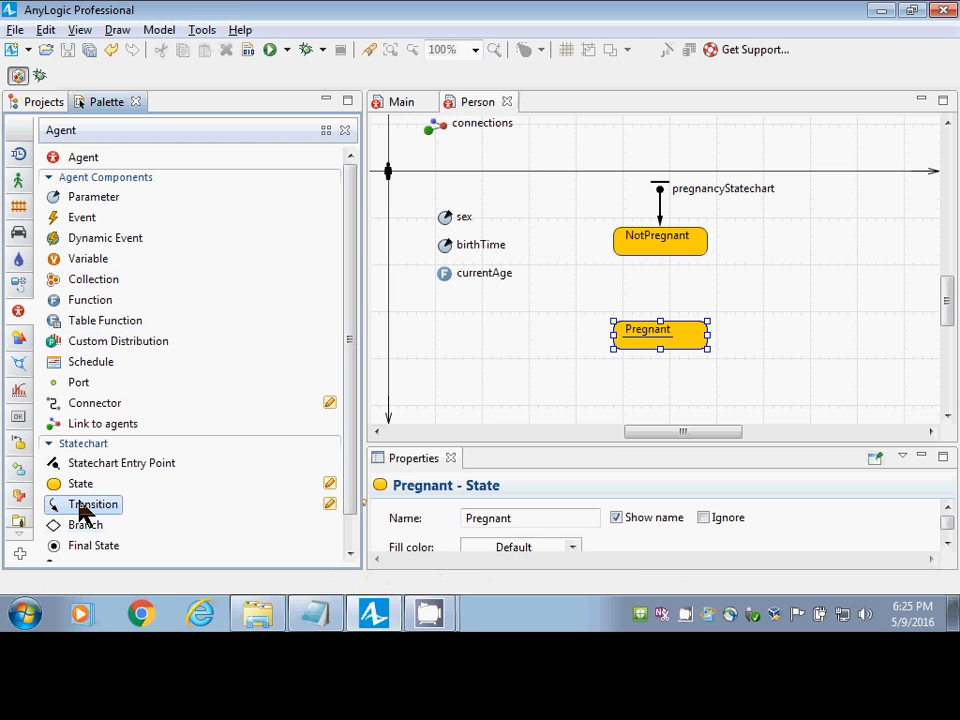
drag(682, 288, 687, 275)
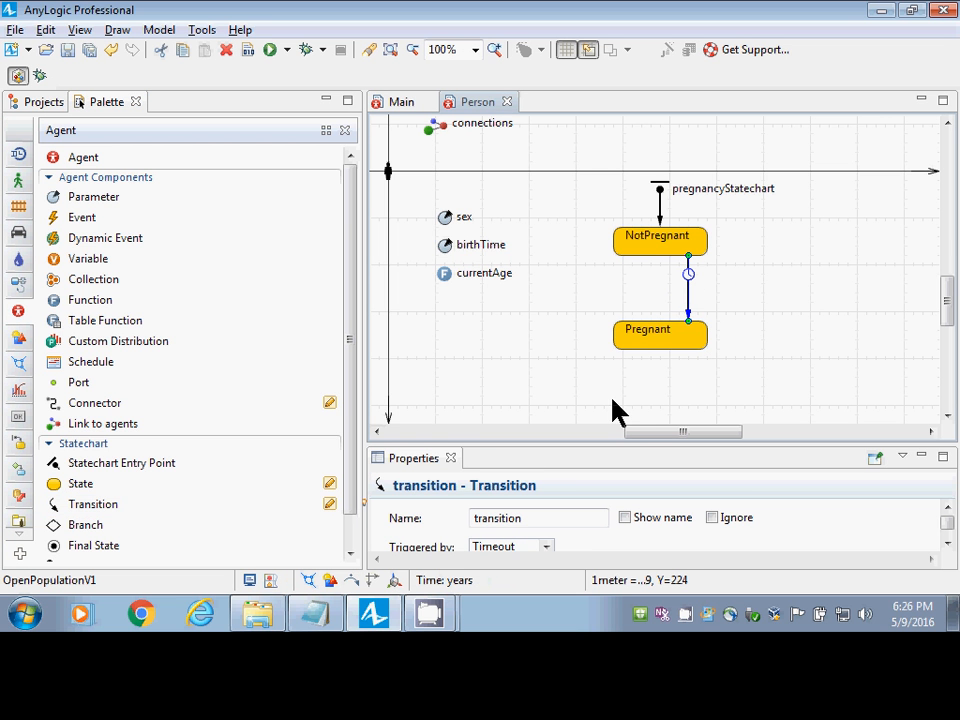
drag(546, 446, 553, 354)
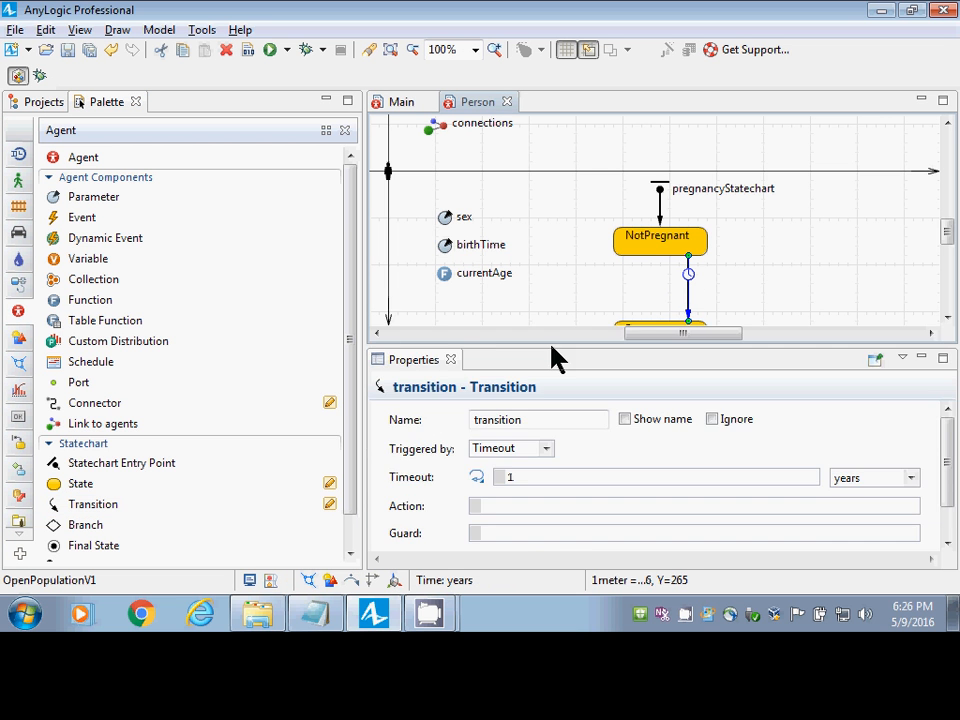
drag(524, 421, 383, 415)
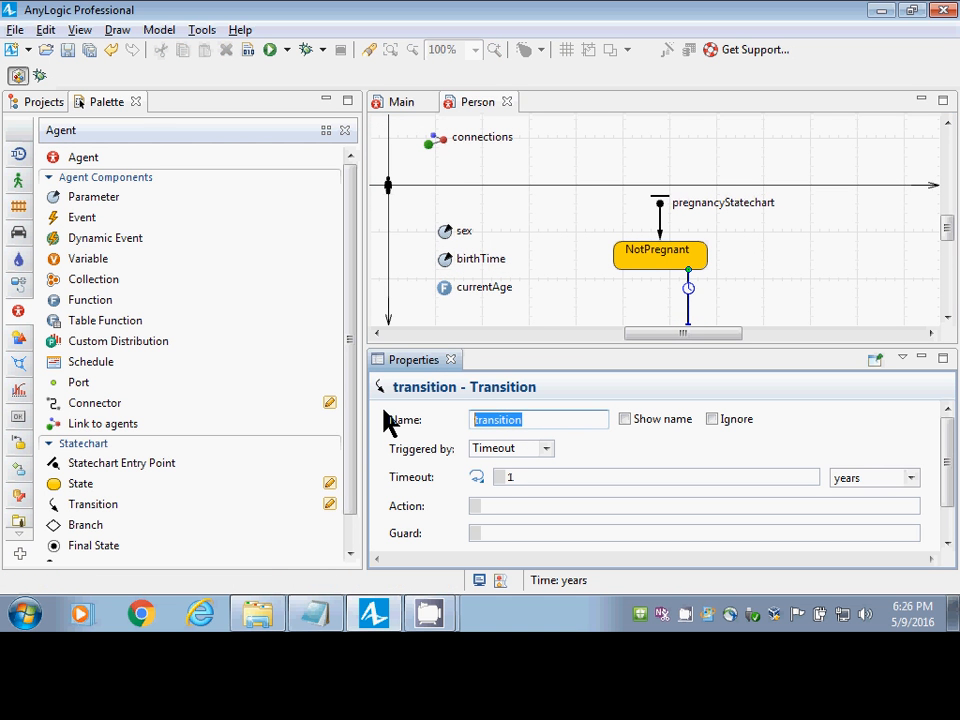
text(concep)
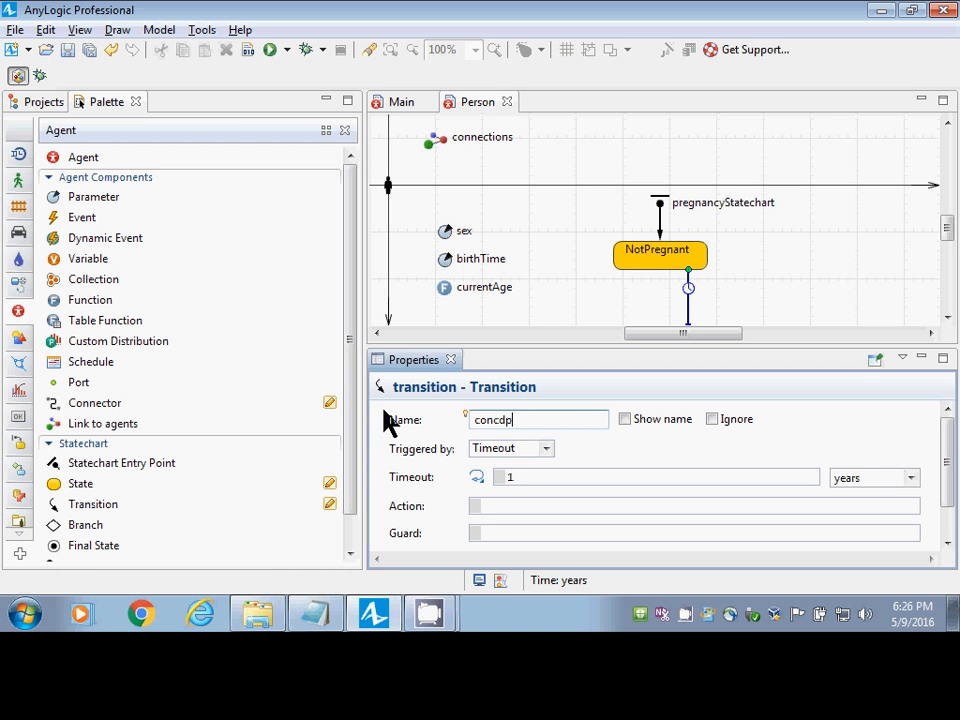
key(BackSpace)
text(ption)
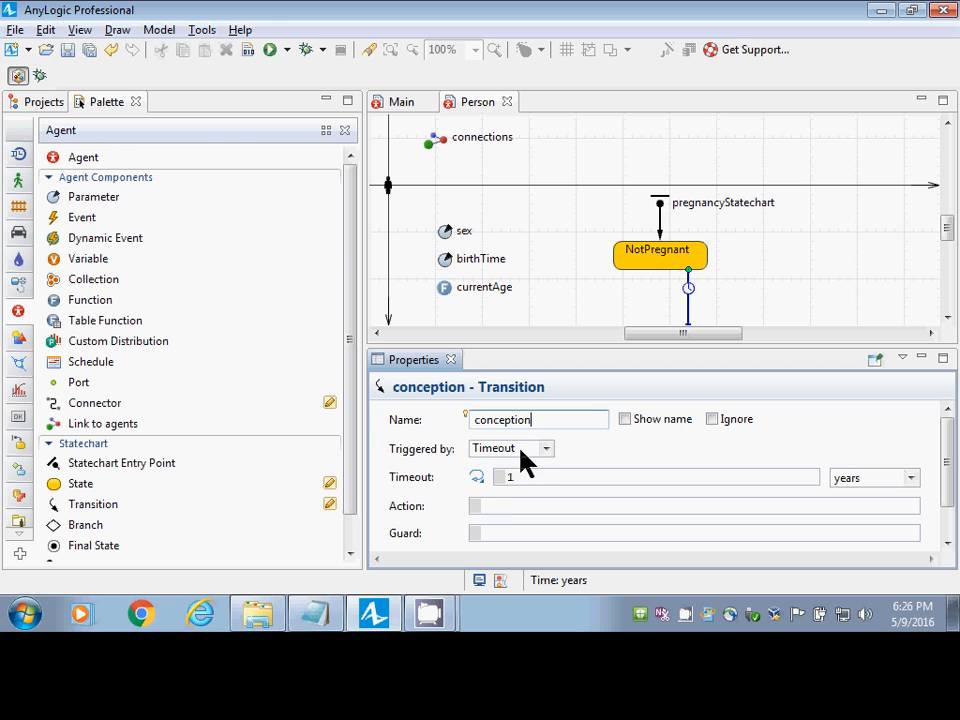
Make the conception transition triggered by Rate and set its guard to this.sex == Female.
click(546, 450)
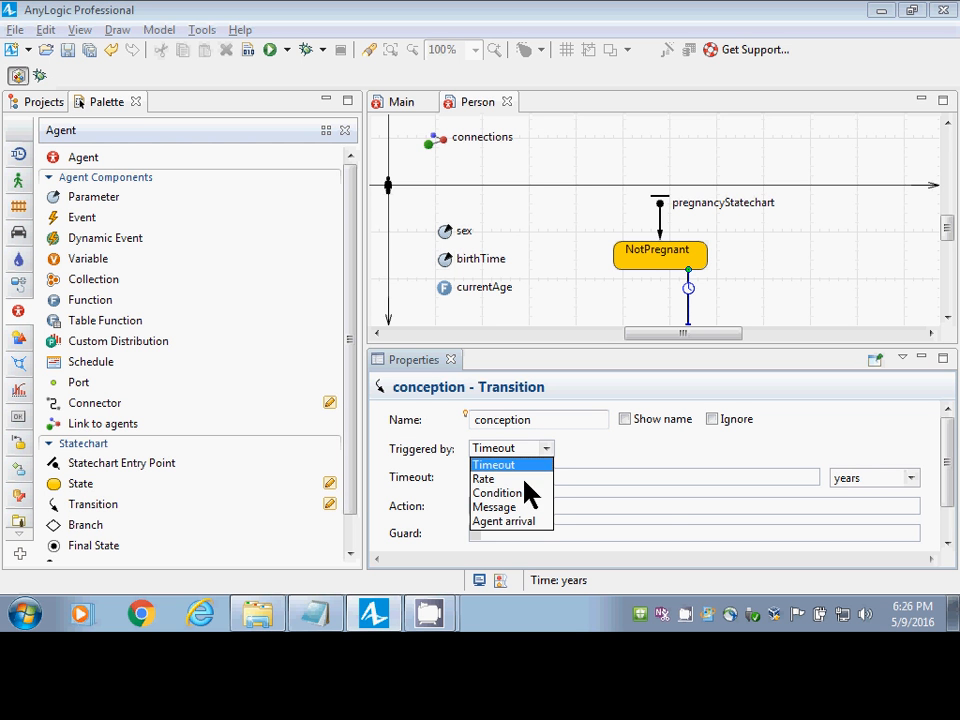
click(521, 479)
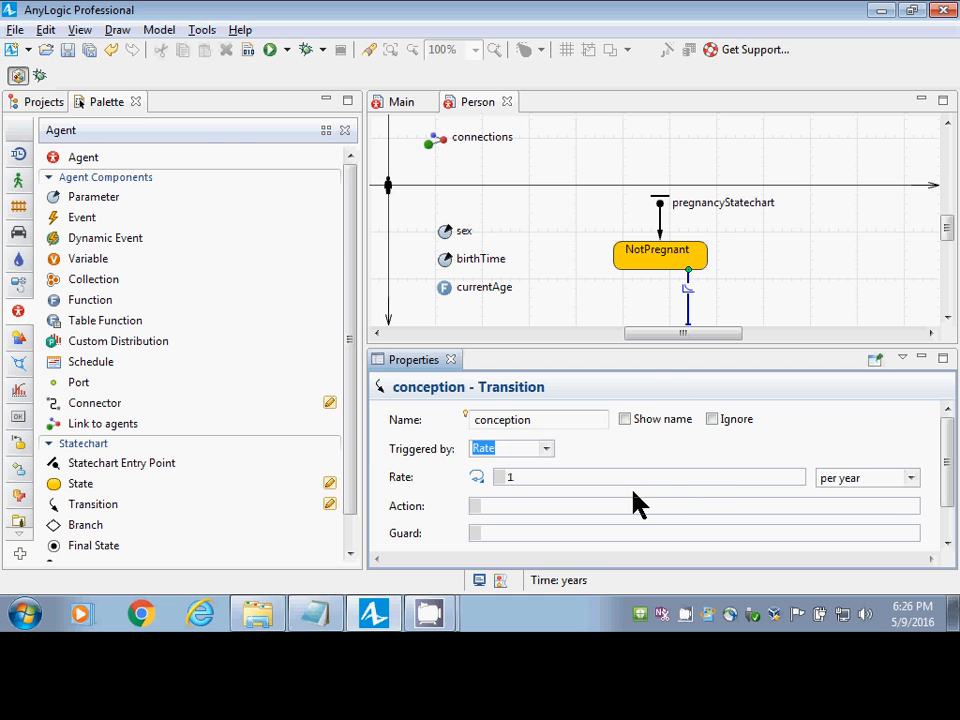
drag(947, 458, 950, 492)
click(558, 496)
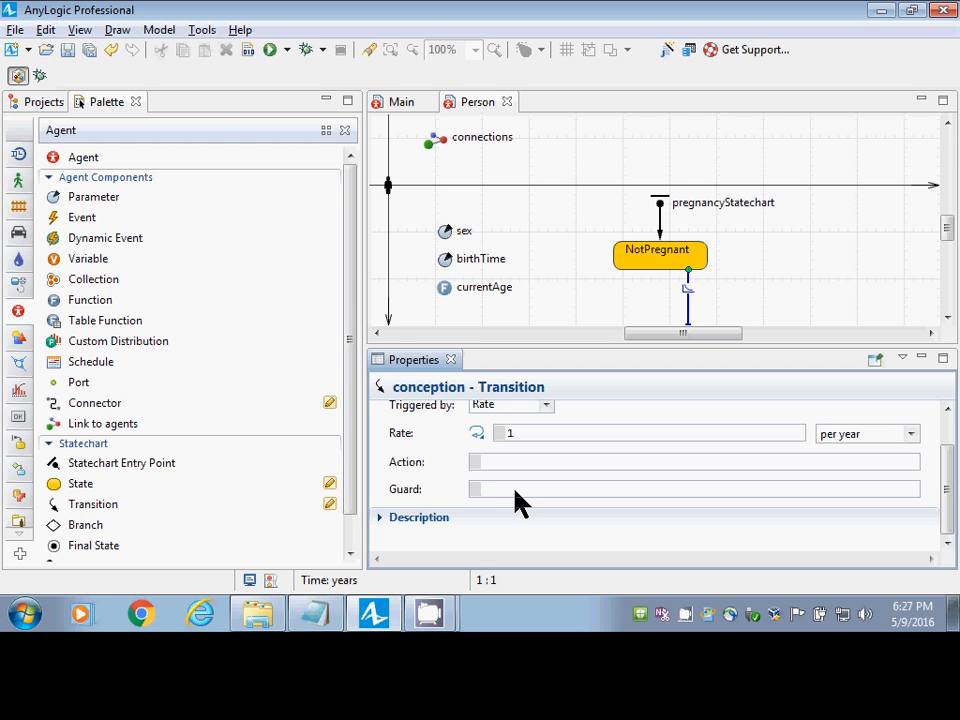
text(this.sex == Female)
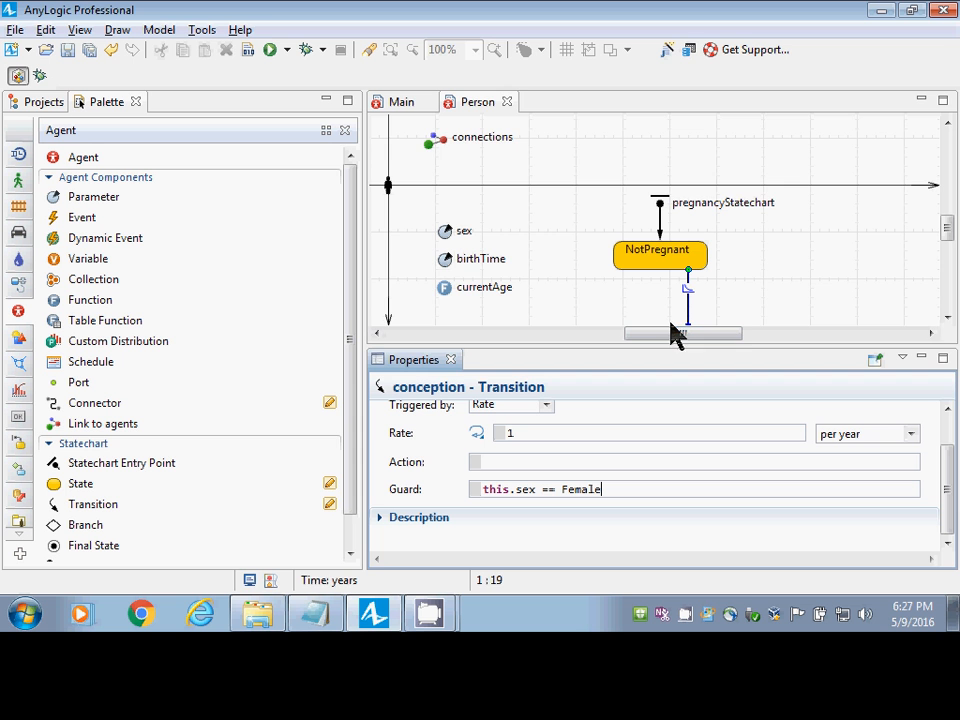
Add a return transition from the Pregnant state back to the NotPregnant state.
click(946, 317)
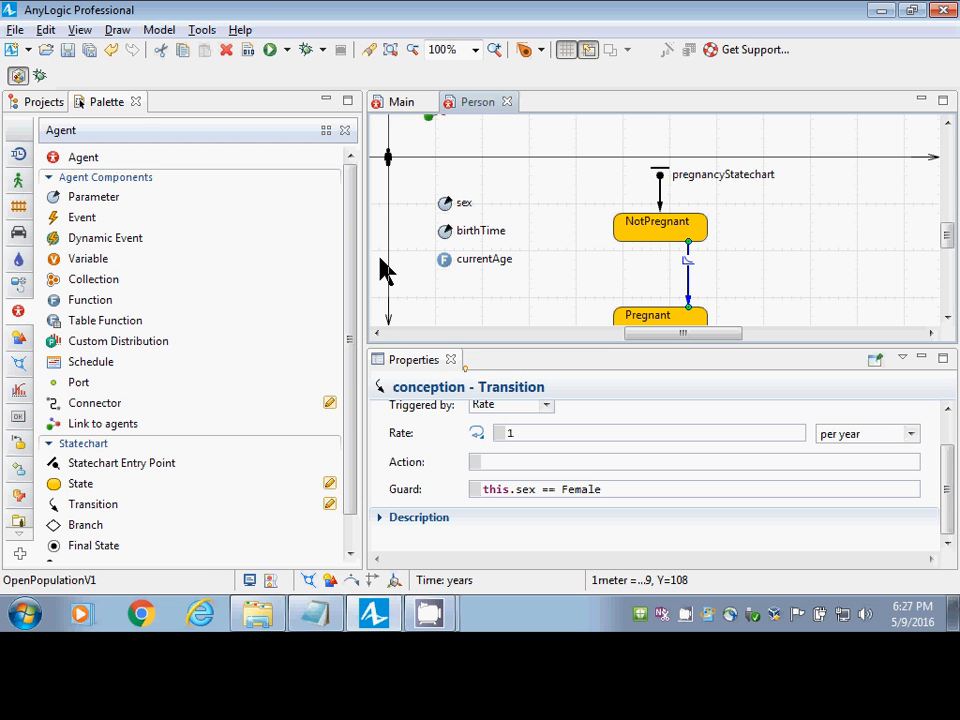
drag(62, 517, 632, 242)
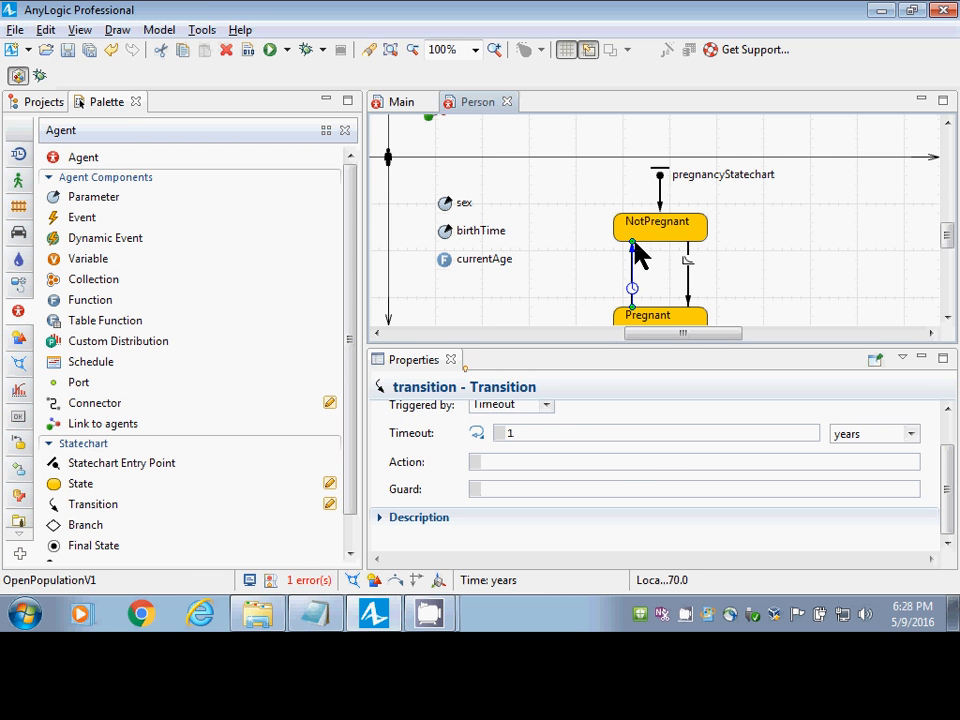
click(542, 408)
click(546, 407)
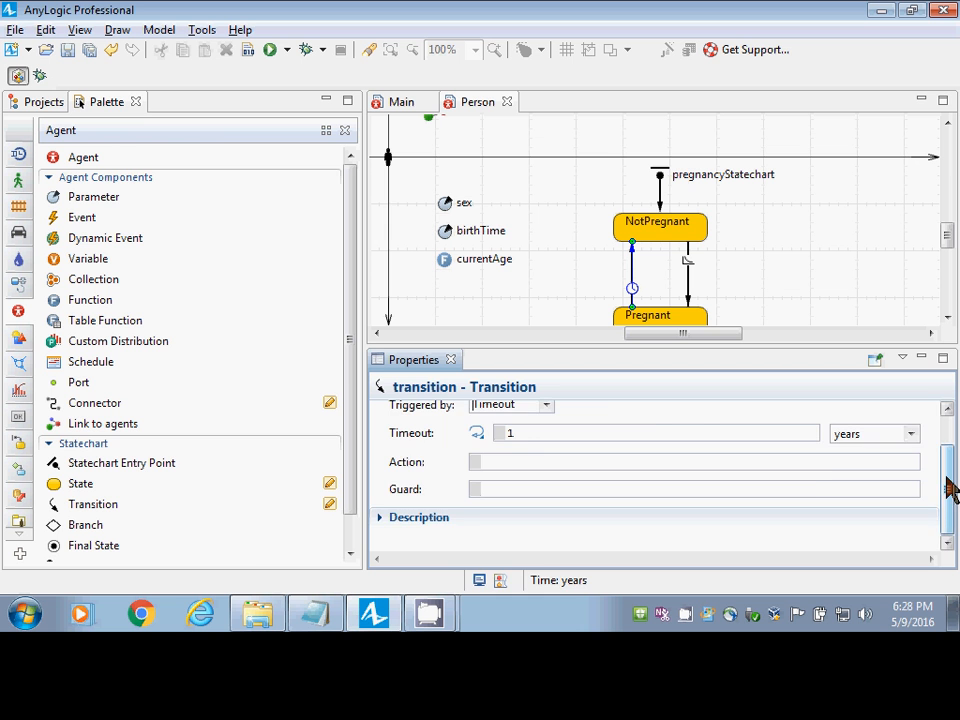
Set the return transition's timeout to 9 months and name the transition birth.
scroll(950, 488, up, 2)
click(606, 481)
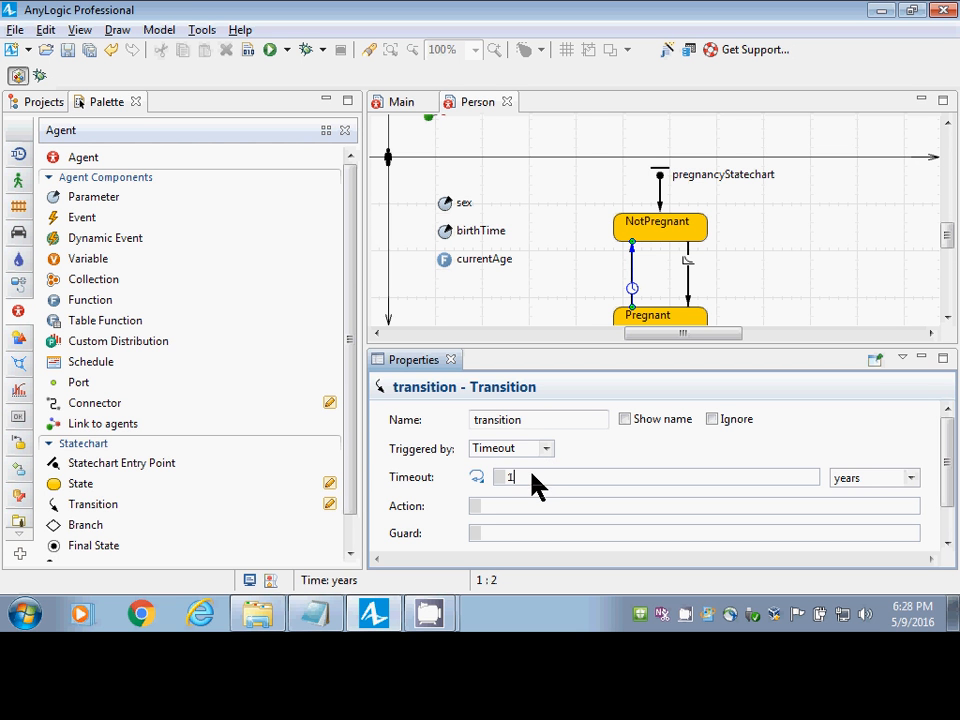
drag(532, 473, 509, 448)
text(9)
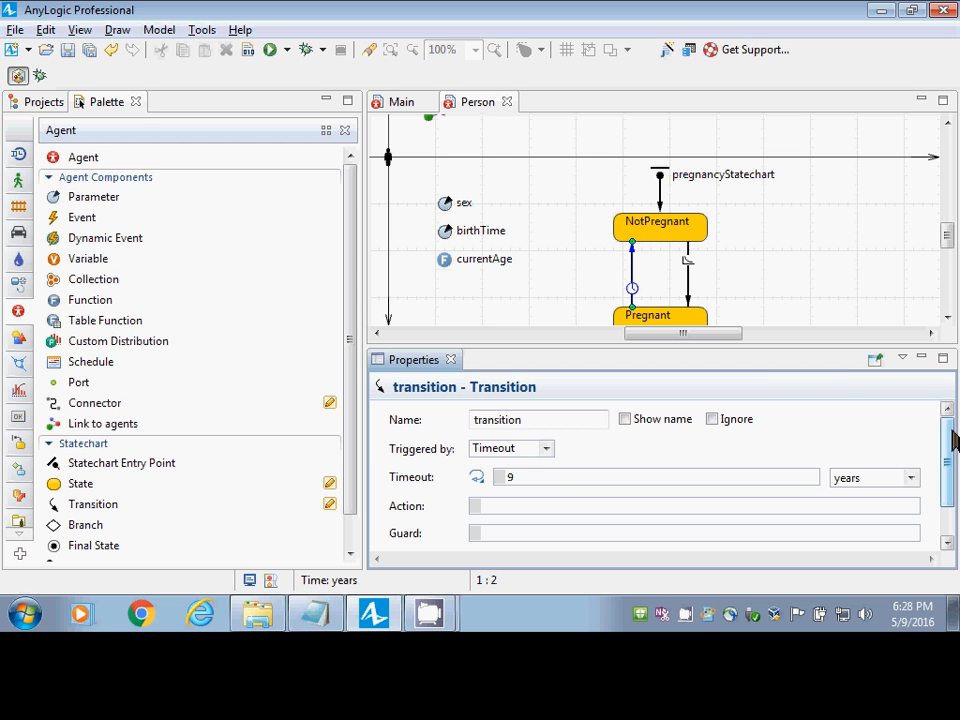
click(911, 478)
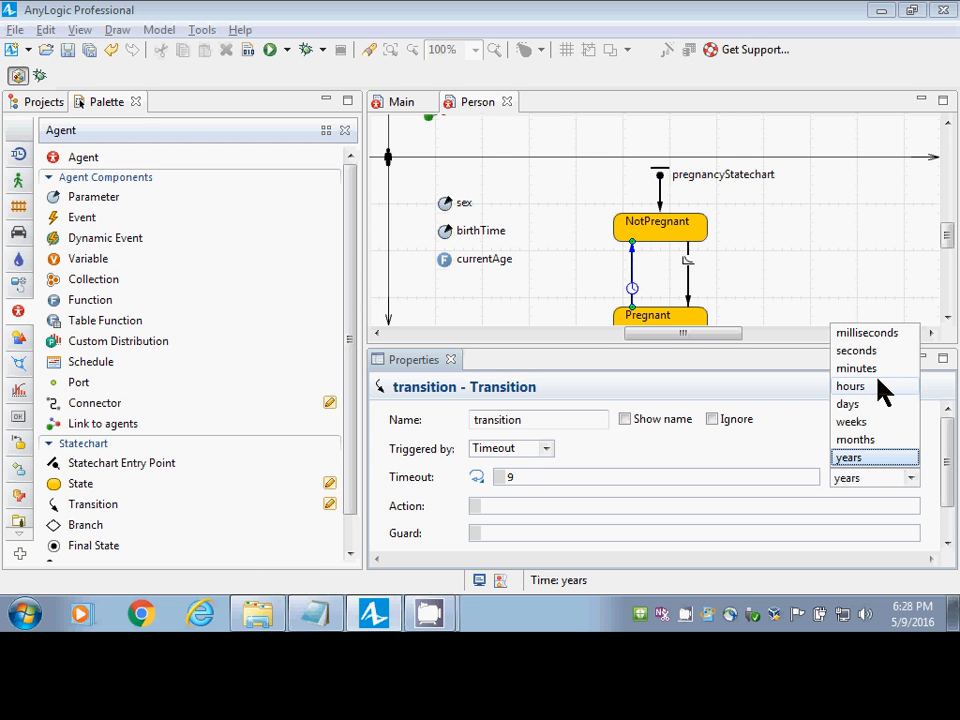
click(879, 440)
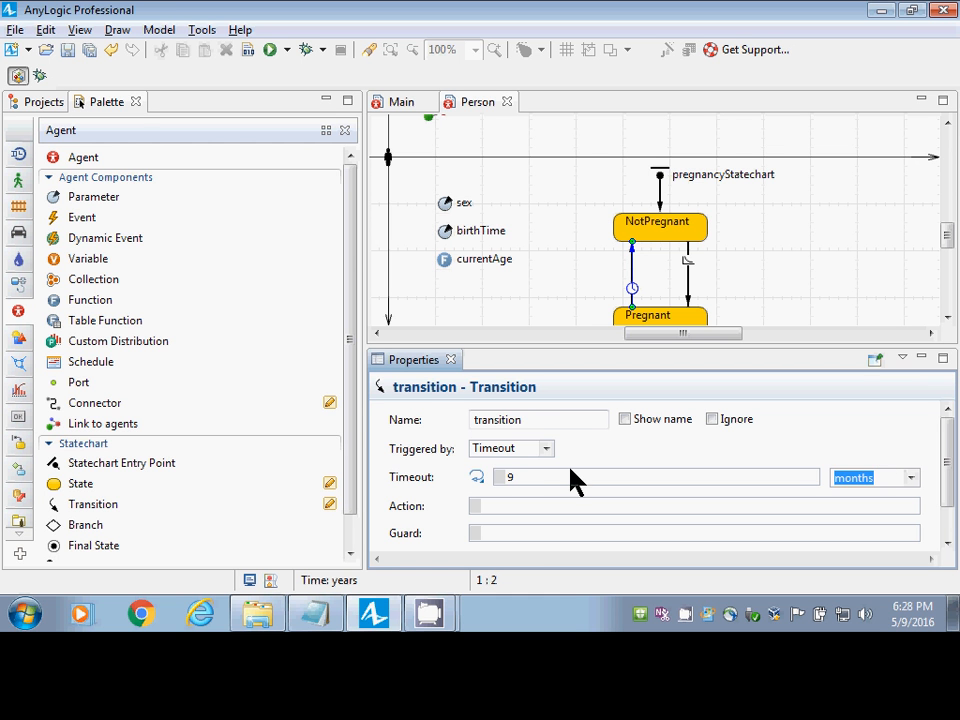
drag(540, 423, 377, 404)
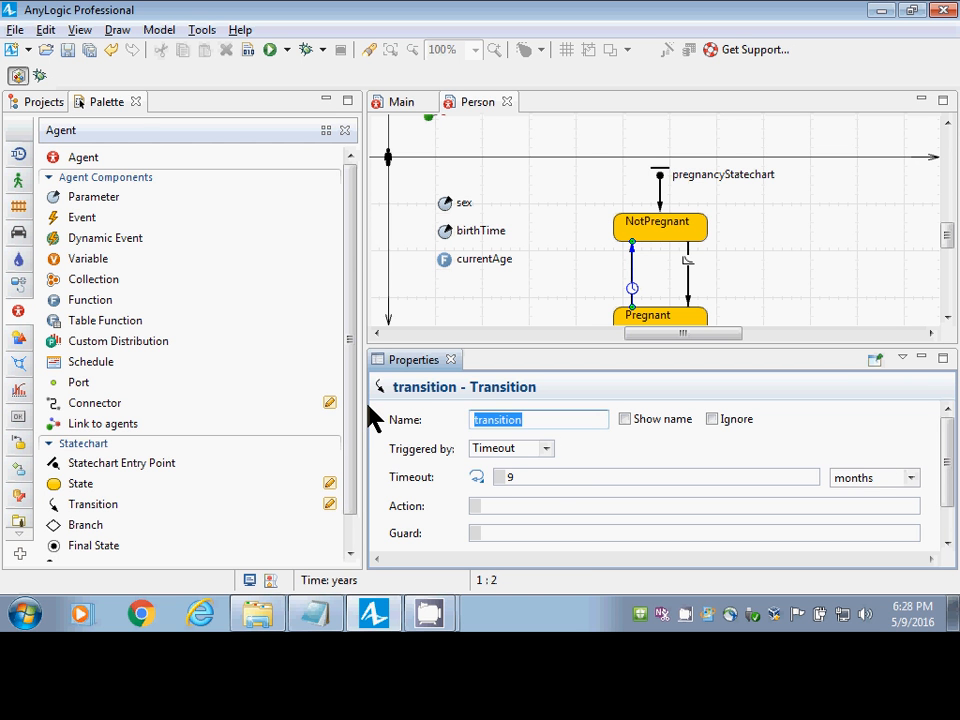
text(birth)
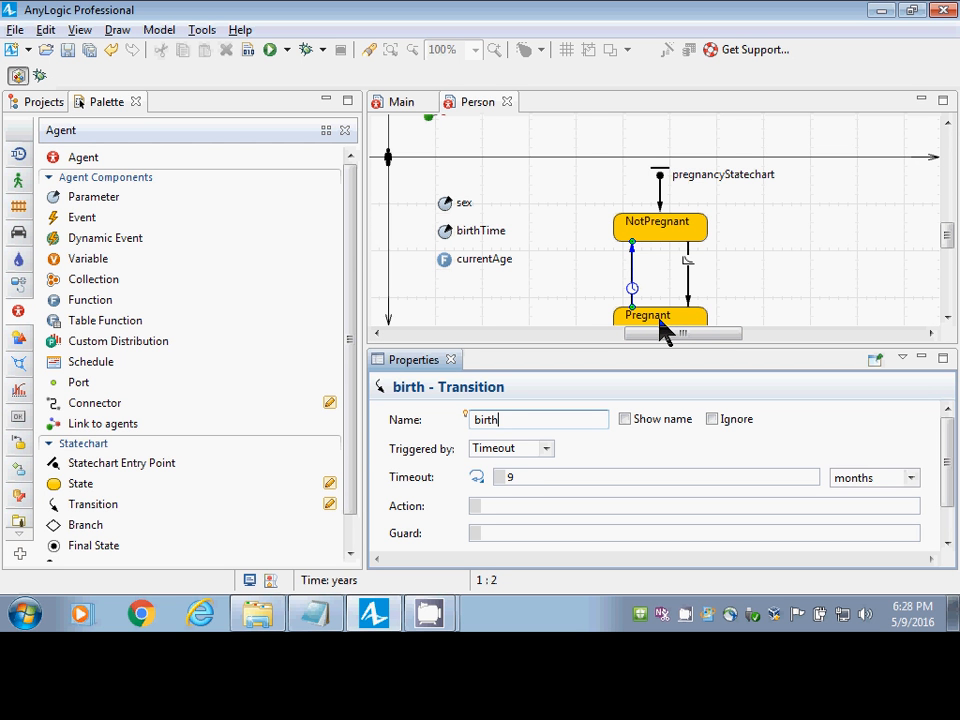
Examine the birth transition and the conception transition's rate and guard settings.
click(632, 262)
click(687, 298)
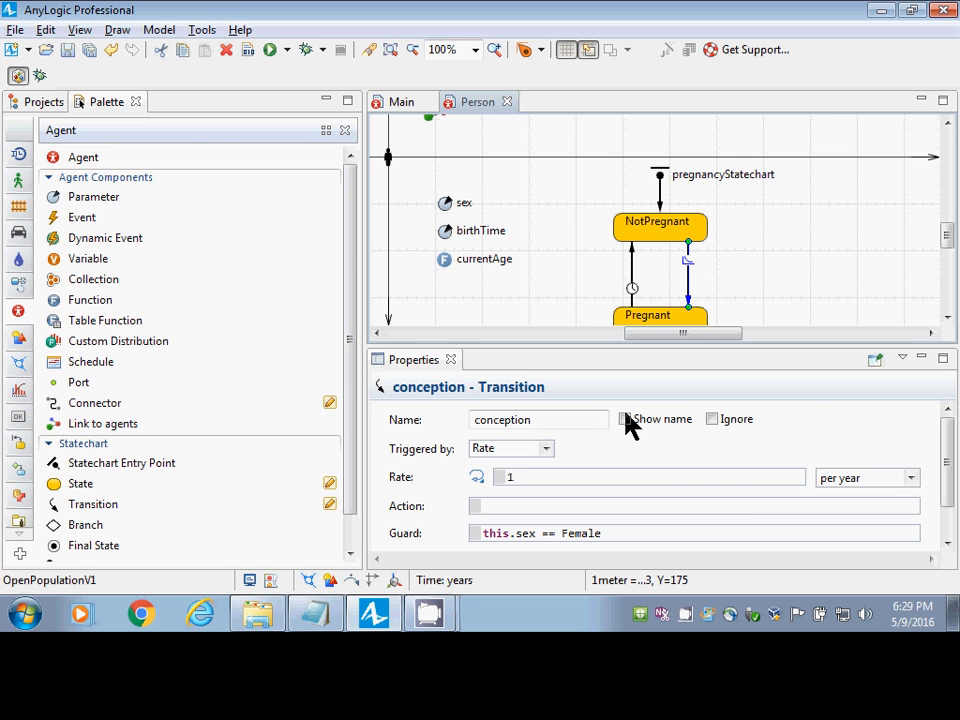
click(604, 478)
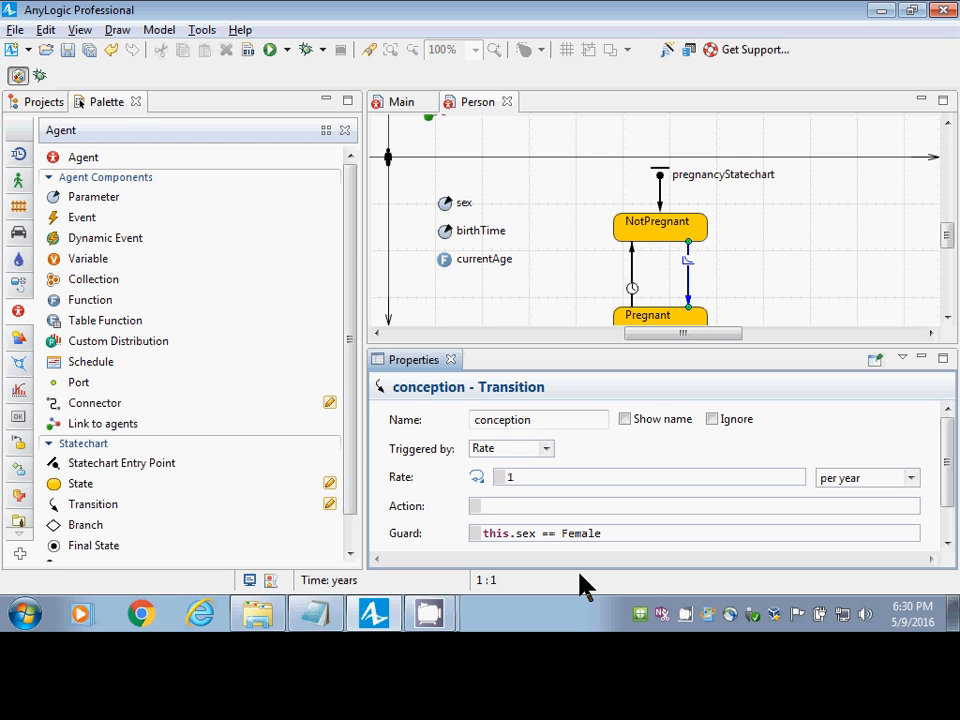
click(637, 536)
Add a table function beside the NotPregnant state and name it fertilityRateForAge.
click(68, 320)
click(706, 204)
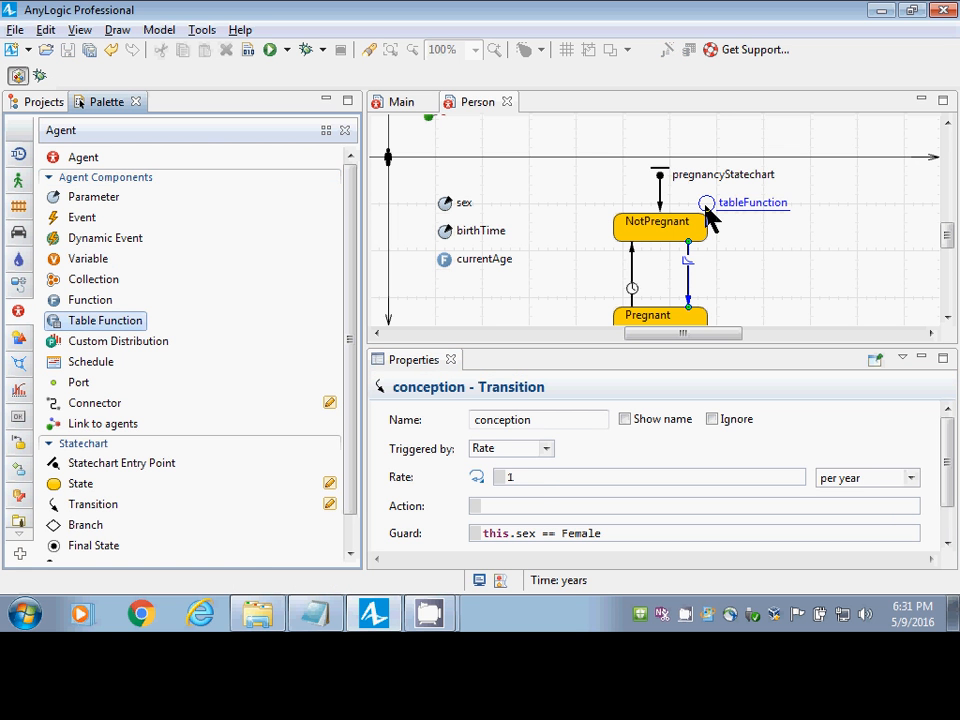
click(751, 243)
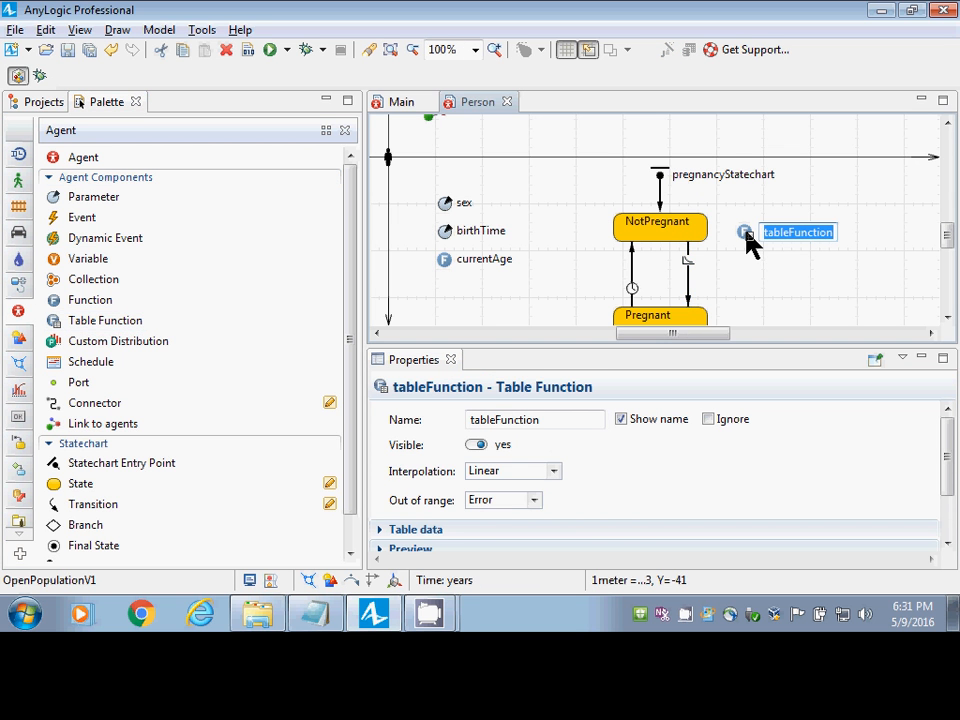
text(fil)
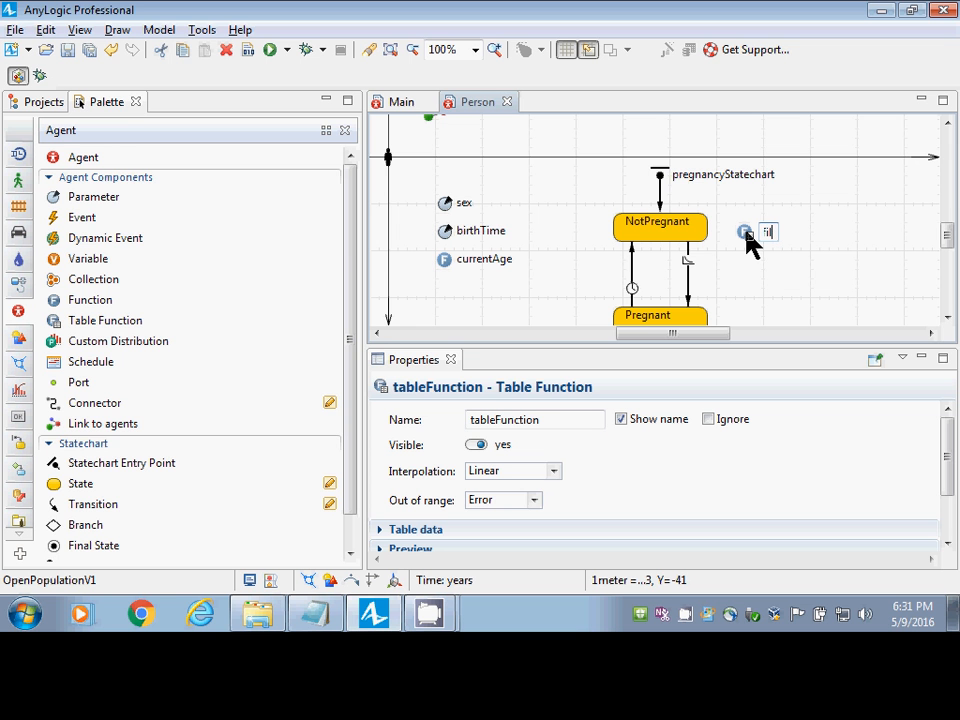
key(BackSpace)
text(ertilityRateForAge)
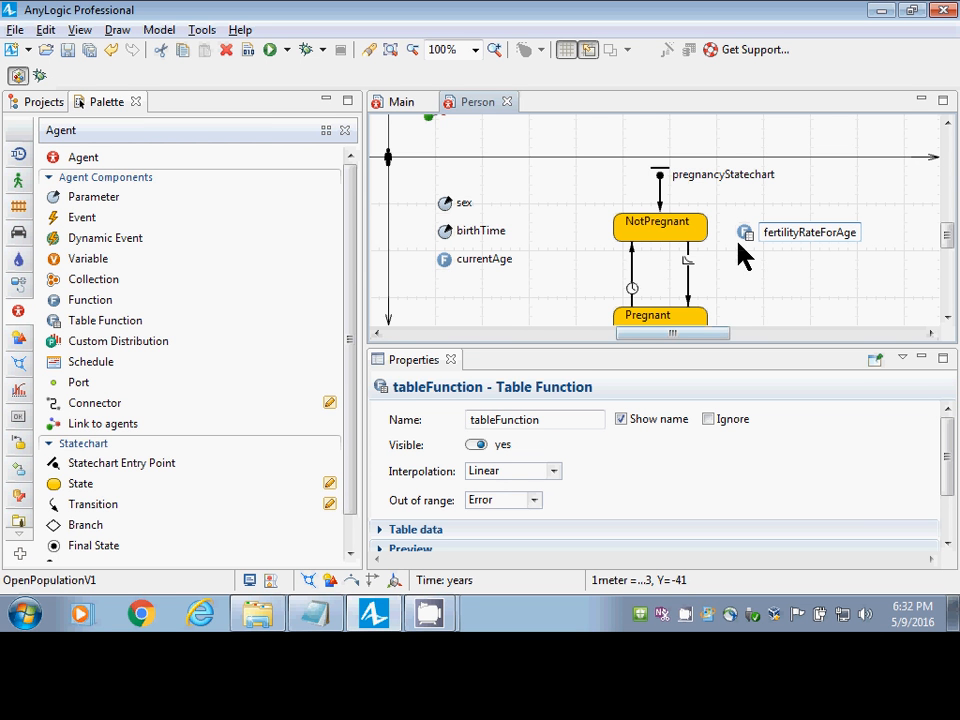
key(Return)
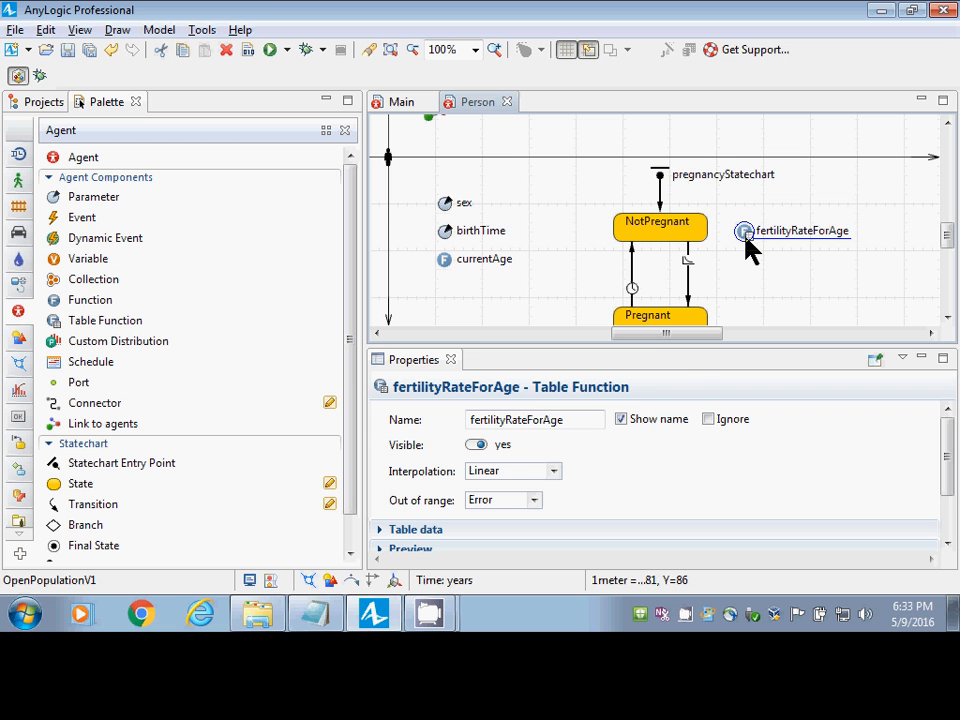
Show fertilityRateForAge's table data and add a row with argument 12 and value 0.001.
drag(675, 348, 690, 162)
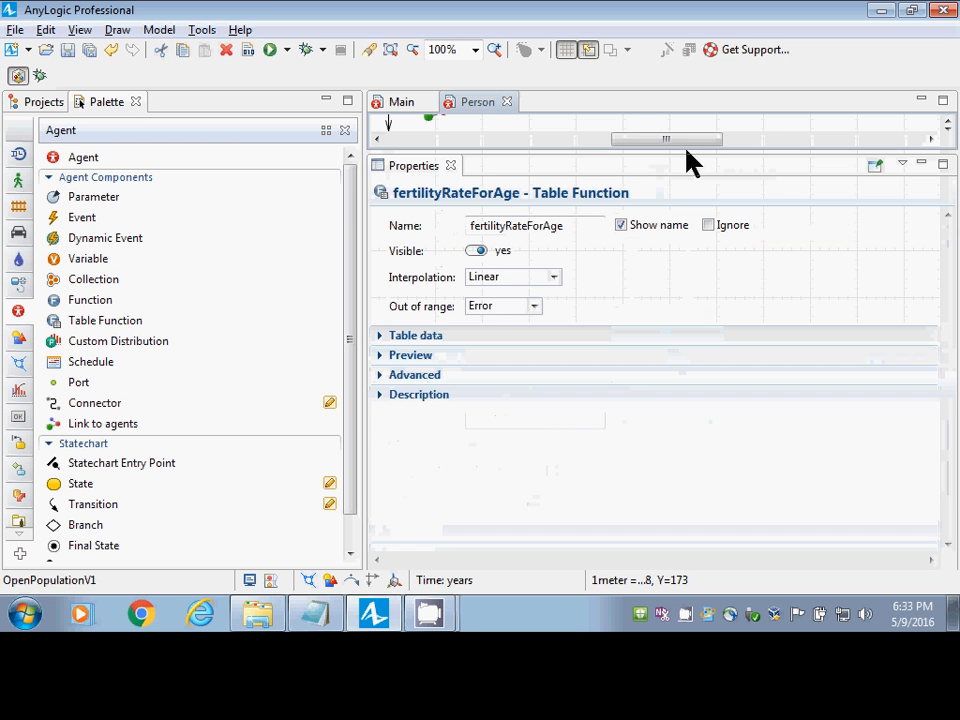
click(383, 335)
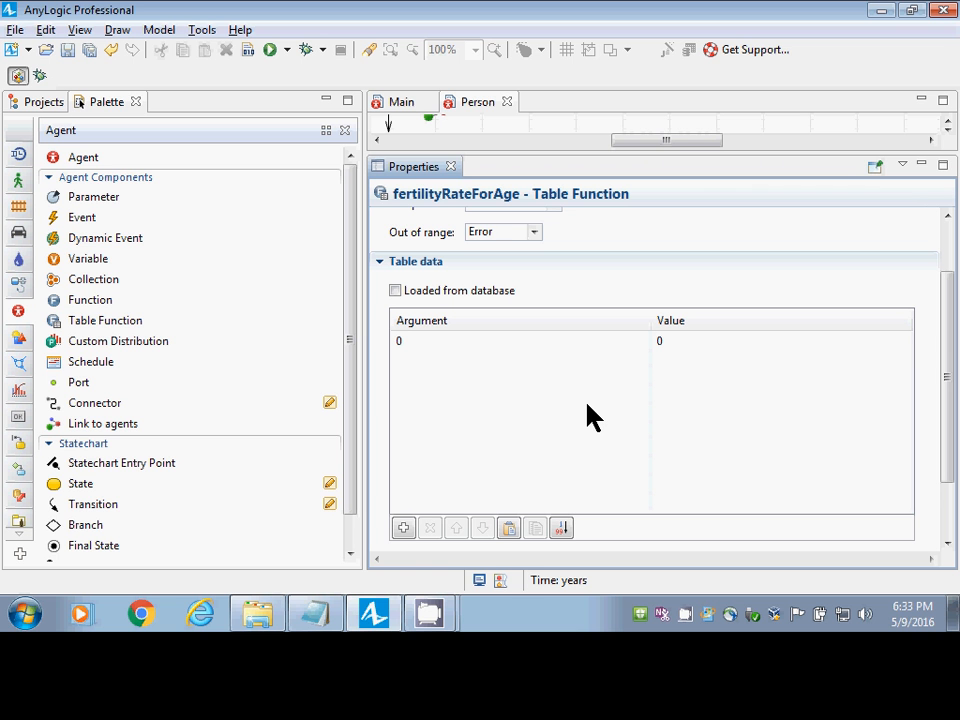
click(474, 343)
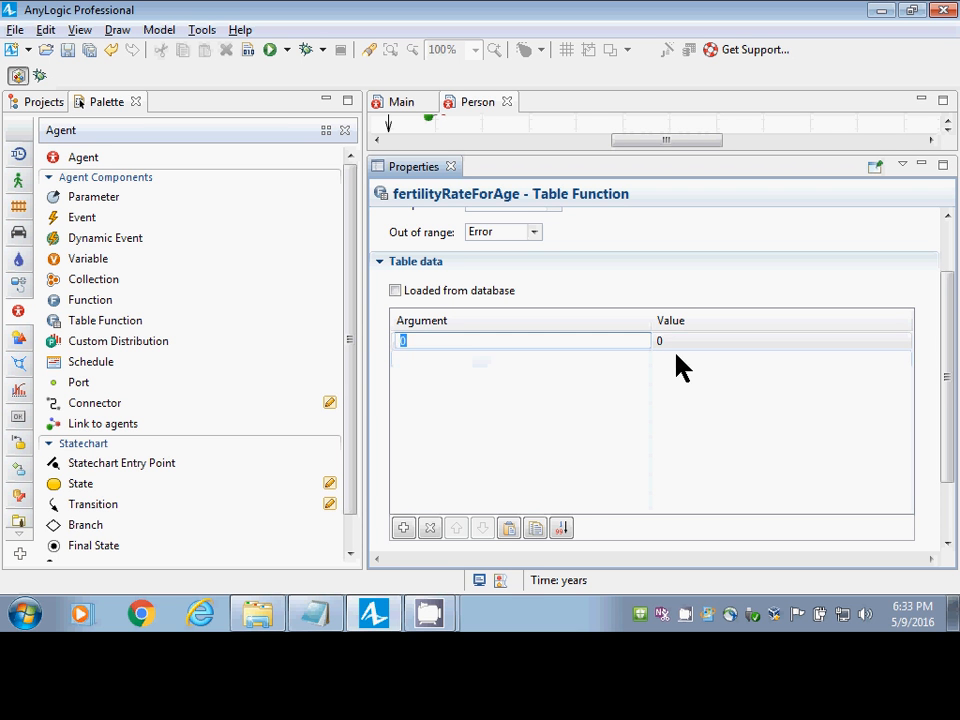
click(681, 341)
click(510, 360)
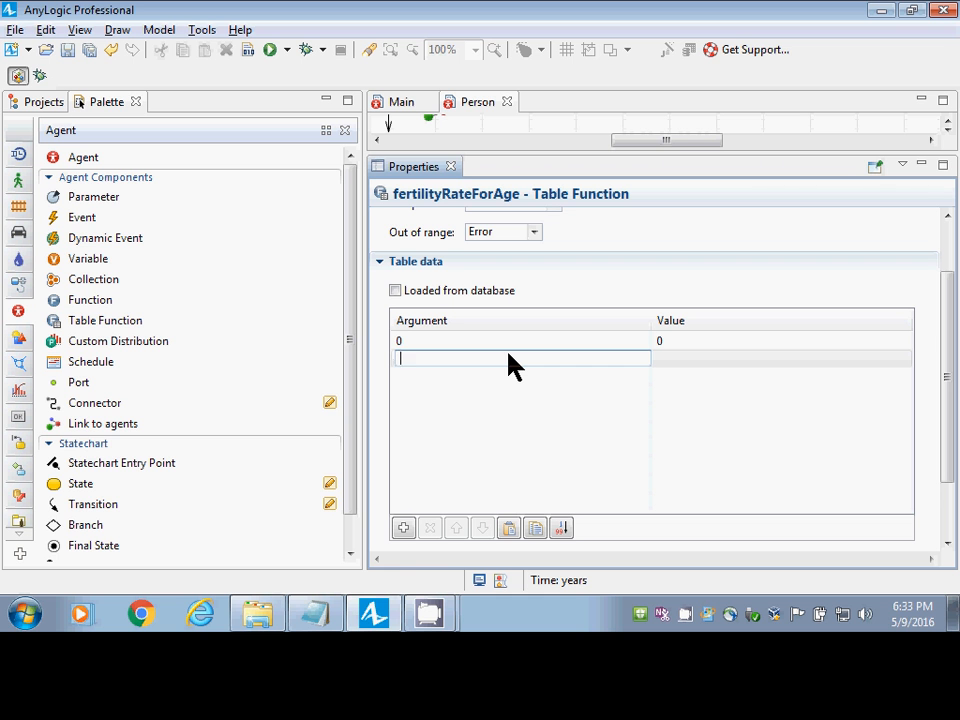
text(12)
key(Tab)
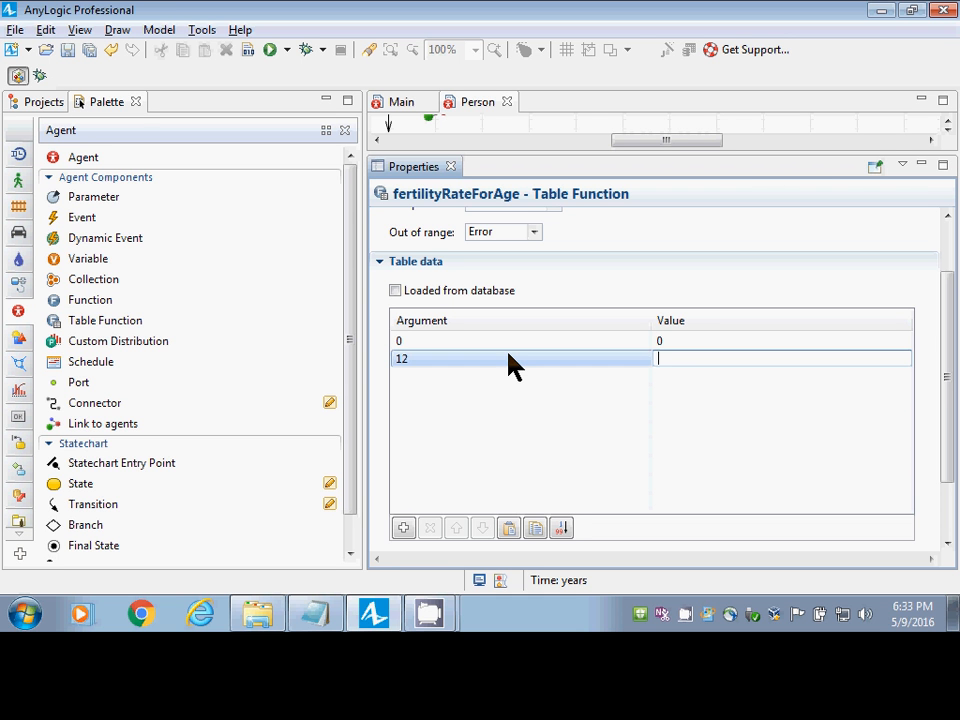
text(0.001)
click(508, 357)
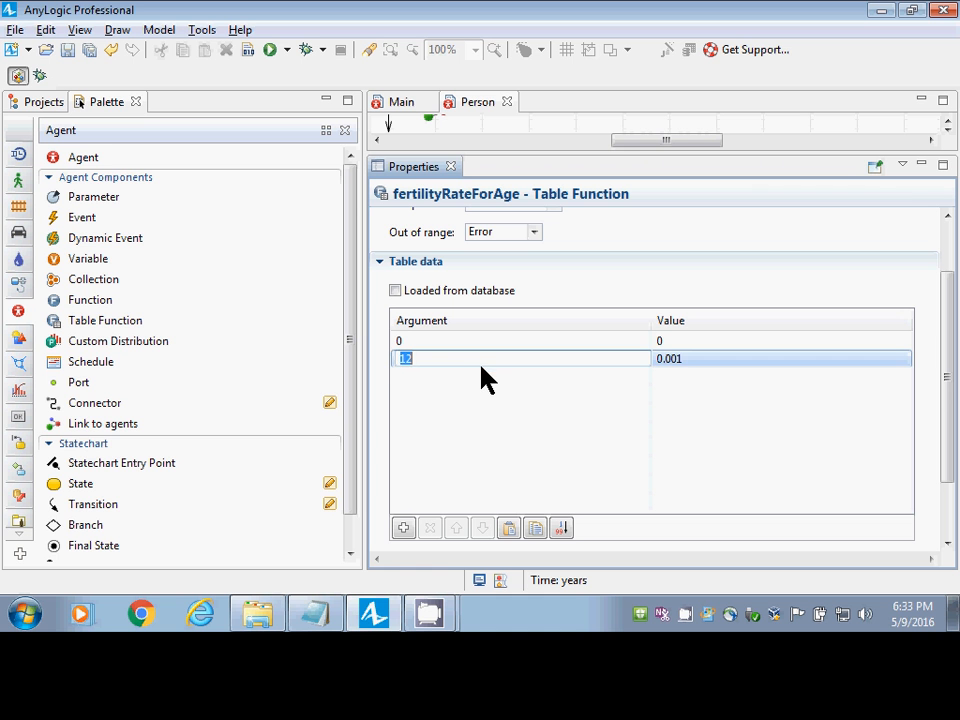
Add fertility table rows for argument 25 with value 0.05 and argument 40 with value 0.02.
click(464, 386)
text(25)
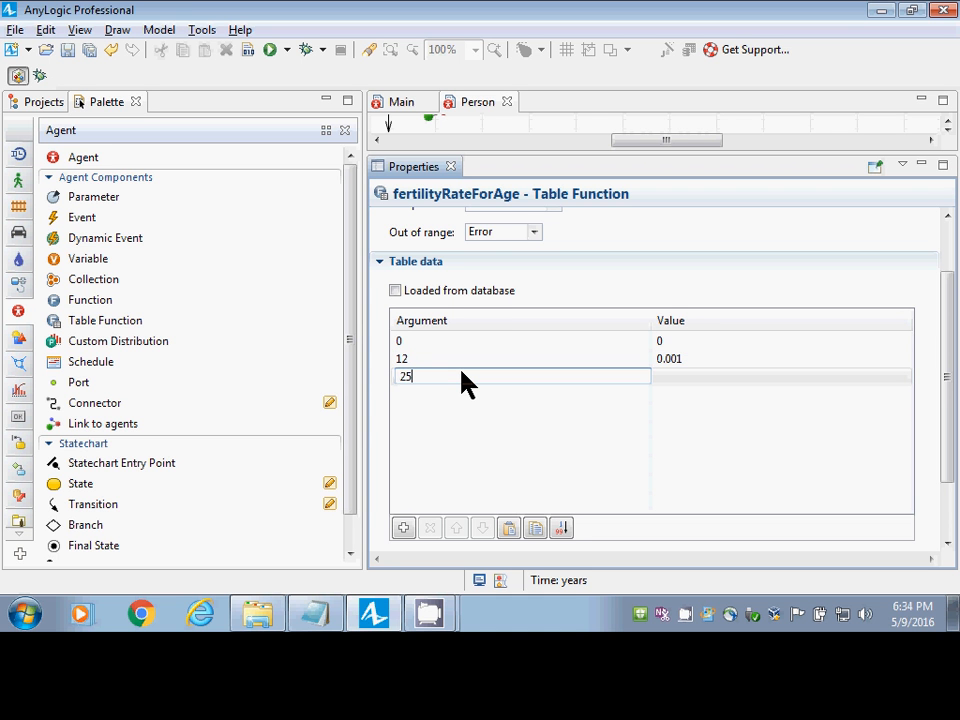
key(Tab)
text(0.)
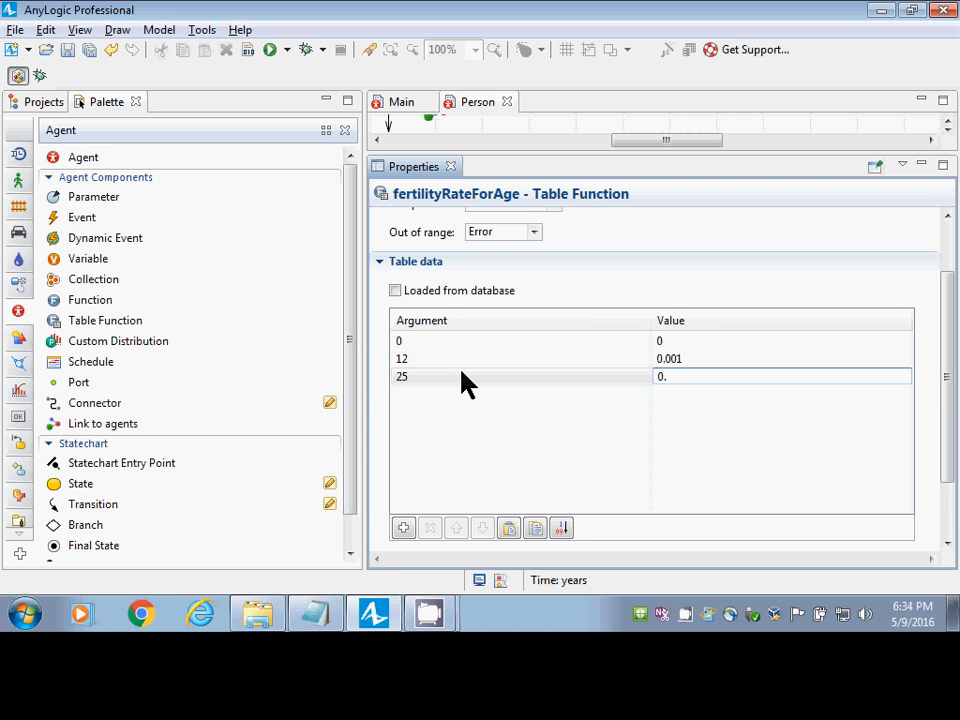
text(05)
key(Tab)
text(40)
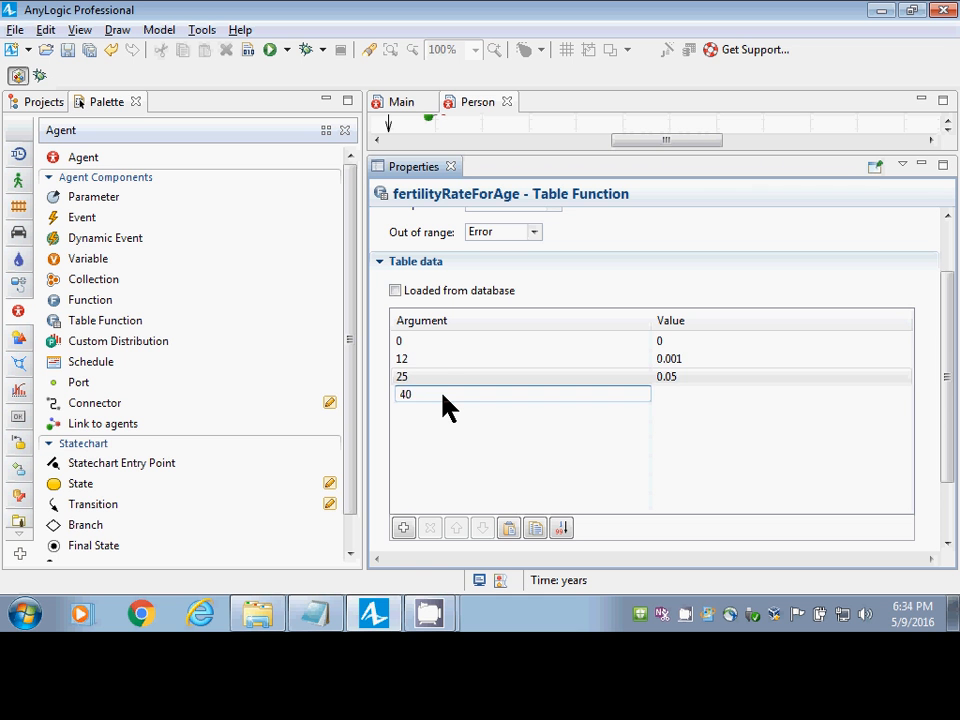
key(Tab)
text(0.02)
key(Return)
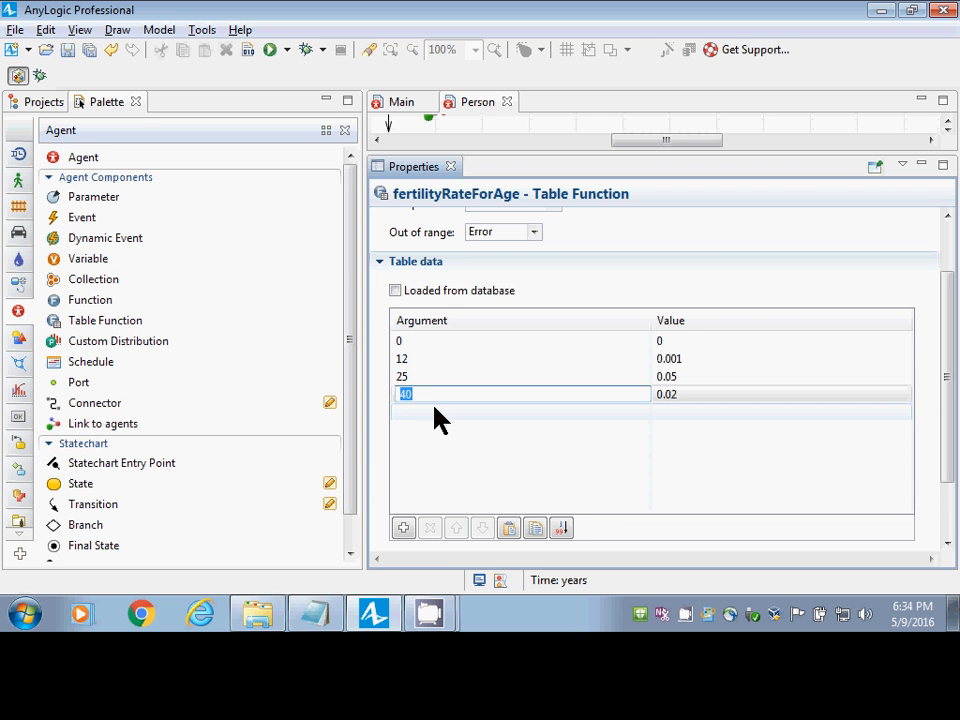
Add fertility table rows for argument 45 with value 0.005 and argument 90 with value 0.
click(435, 418)
text(45)
key(Tab)
text(0.)
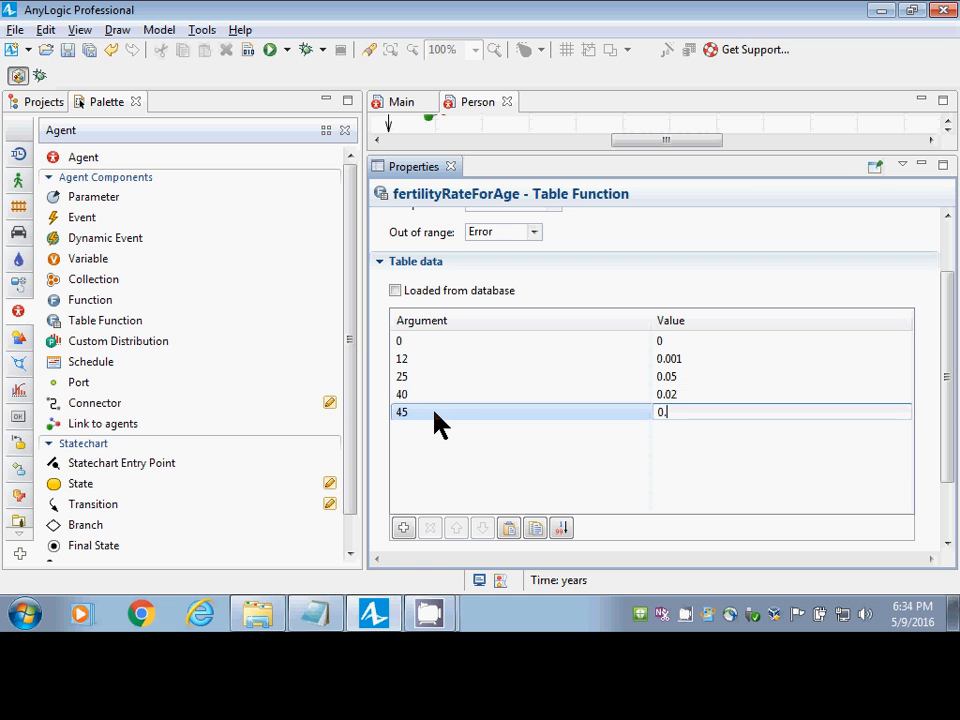
text(005)
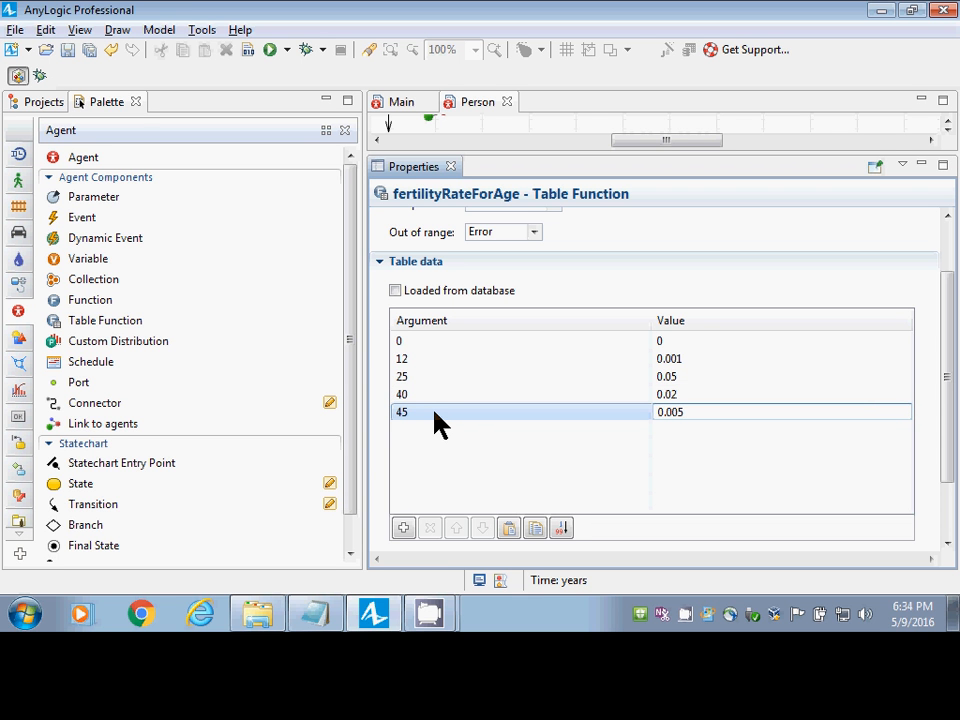
click(431, 435)
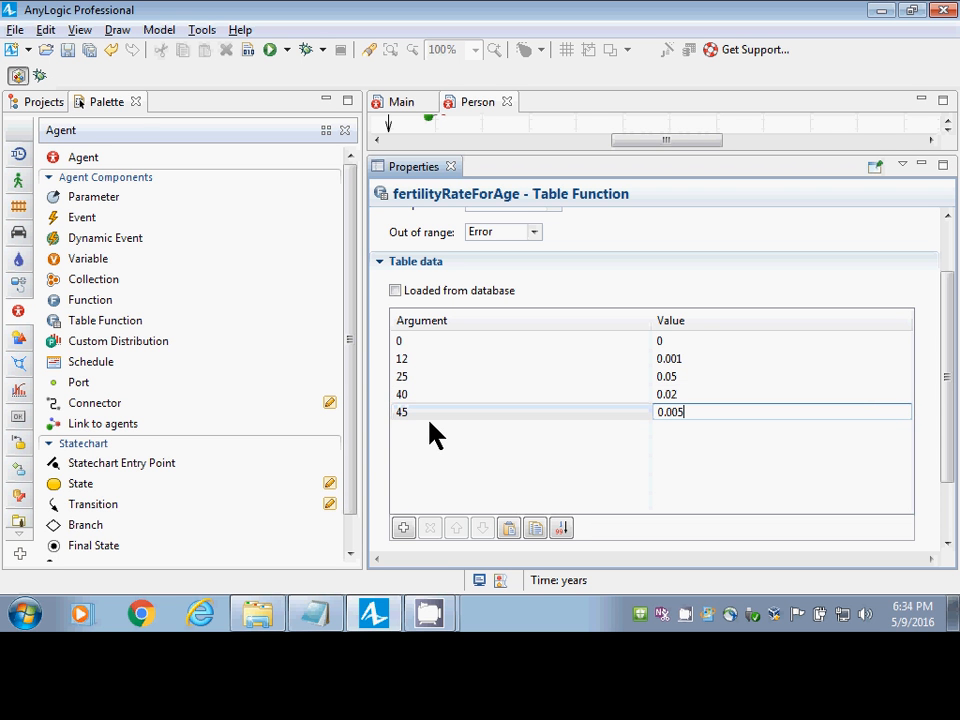
text(90)
key(Tab)
text(0)
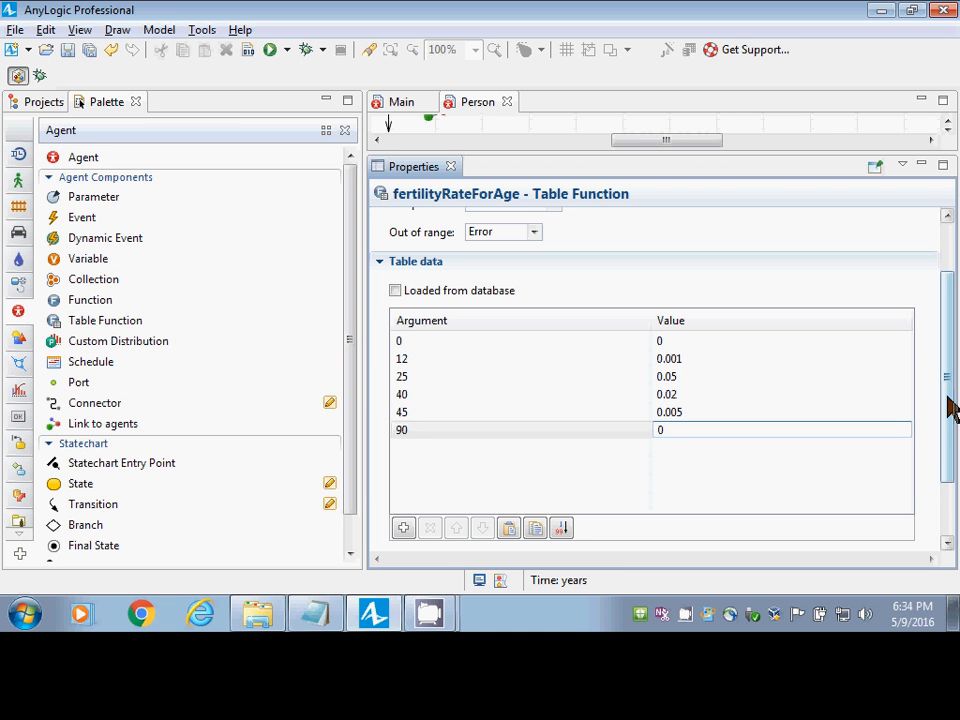
Examine the preview chart of the fertilityRateForAge table function.
drag(949, 377, 955, 466)
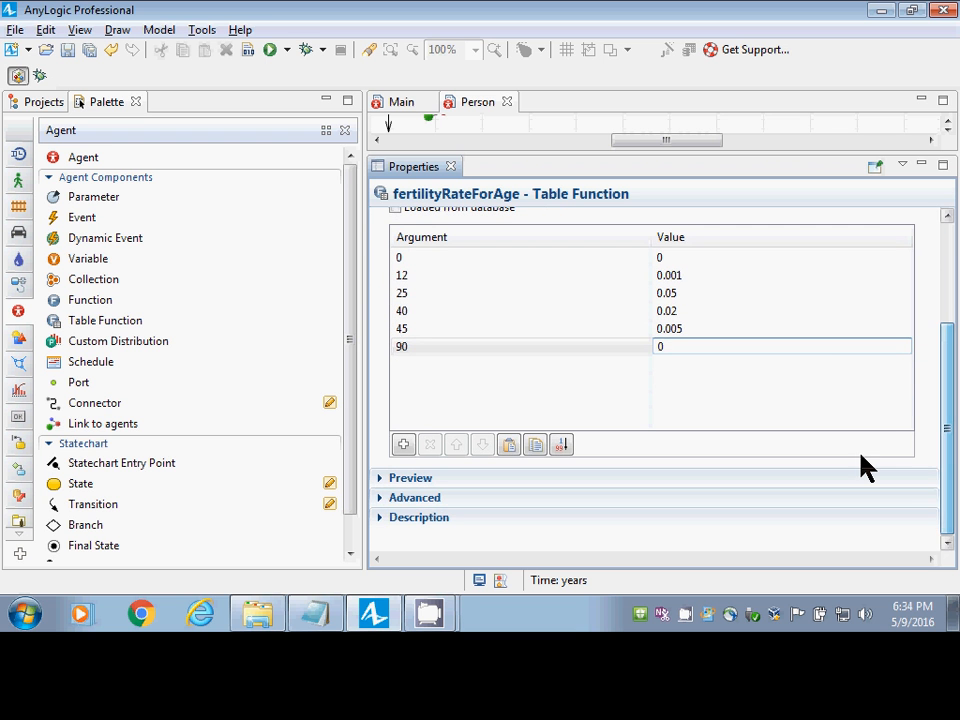
click(380, 479)
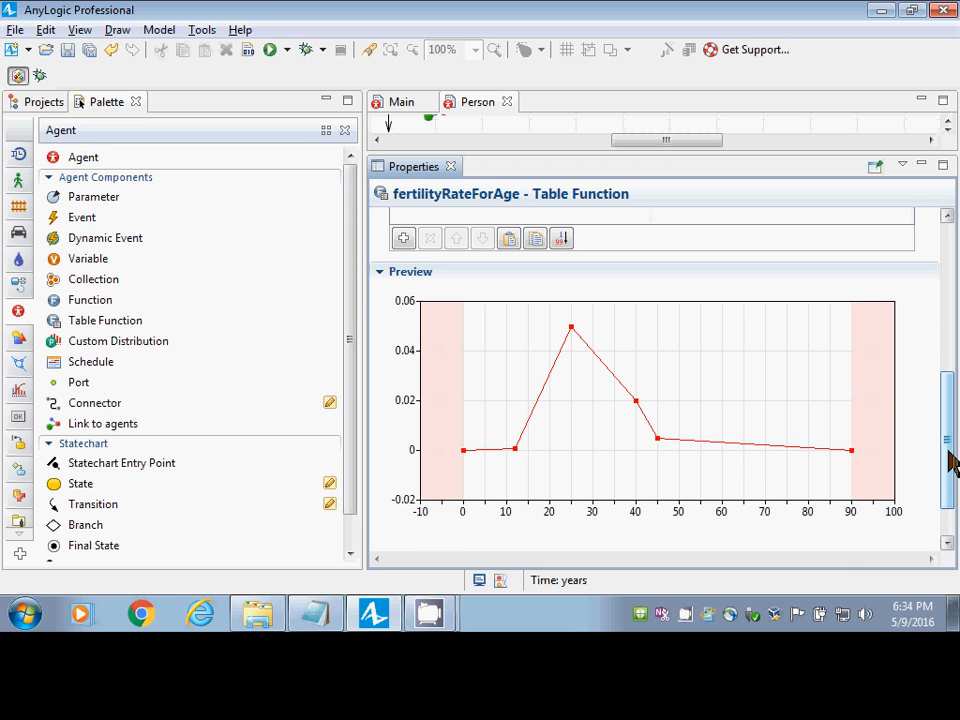
drag(950, 460, 949, 285)
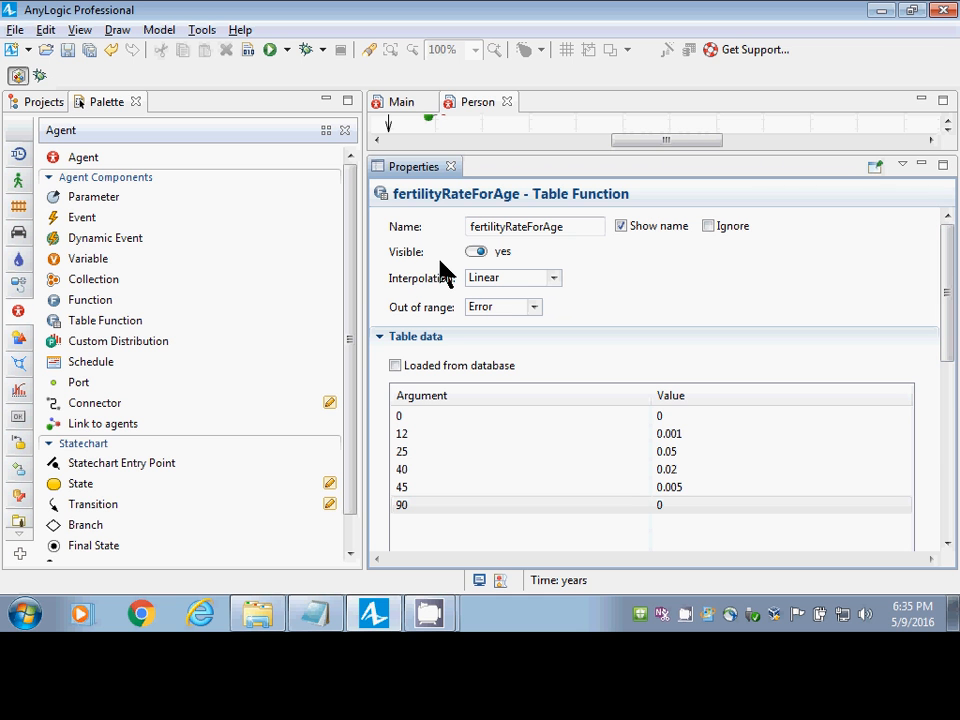
Try Step interpolation for fertilityRateForAge and check its curve in the preview chart.
click(555, 282)
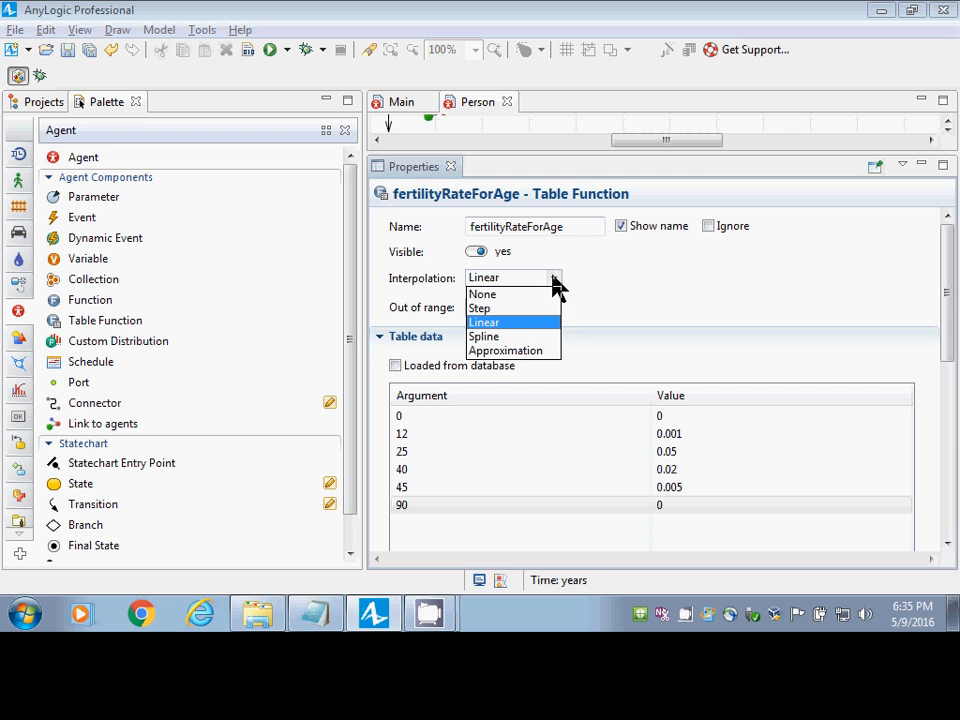
click(508, 308)
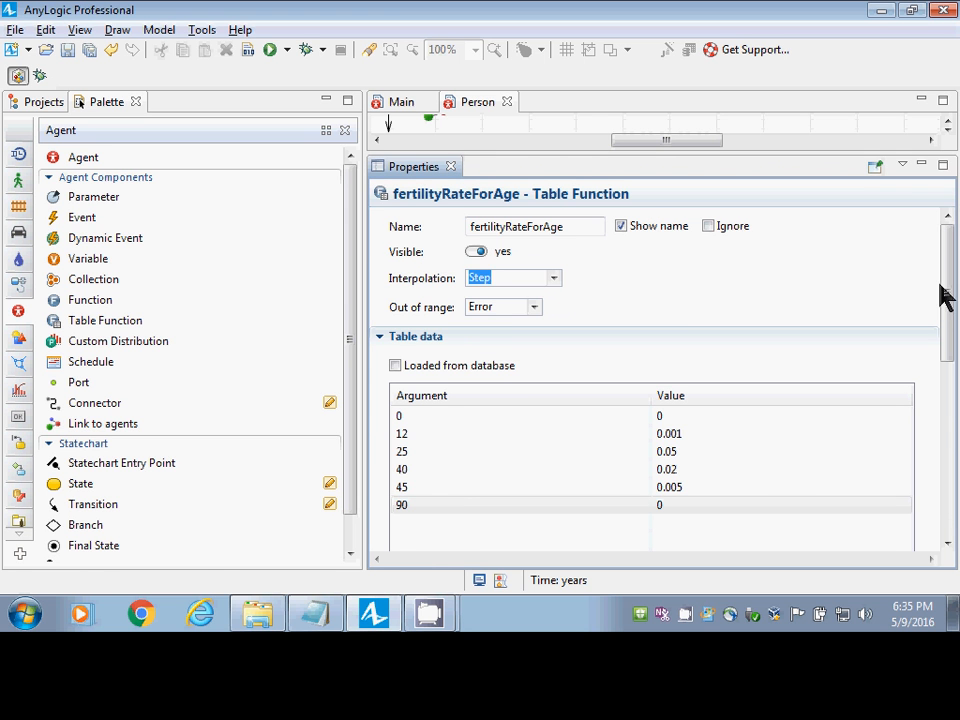
drag(943, 296, 952, 444)
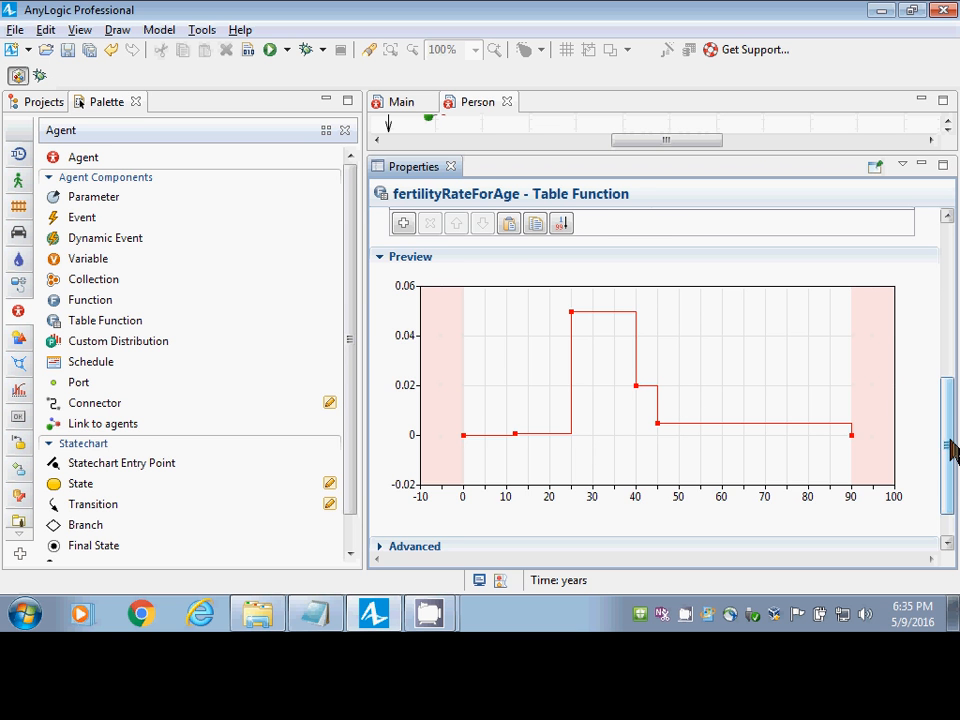
drag(949, 446, 945, 295)
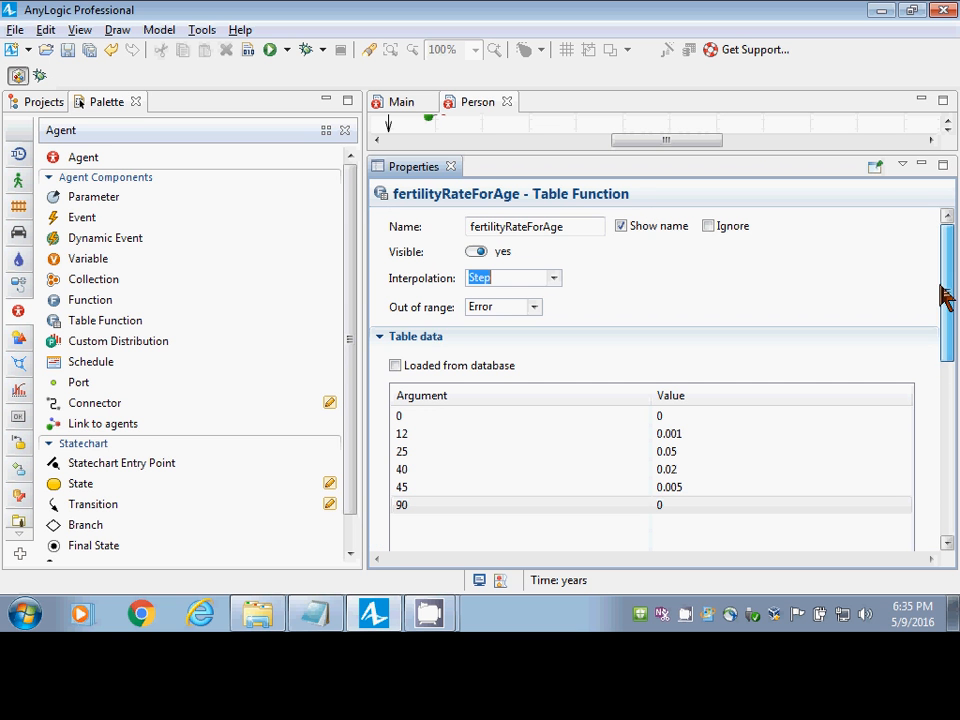
Try Spline interpolation for fertilityRateForAge, check its preview curve, and return the interpolation to Linear.
click(556, 280)
click(487, 337)
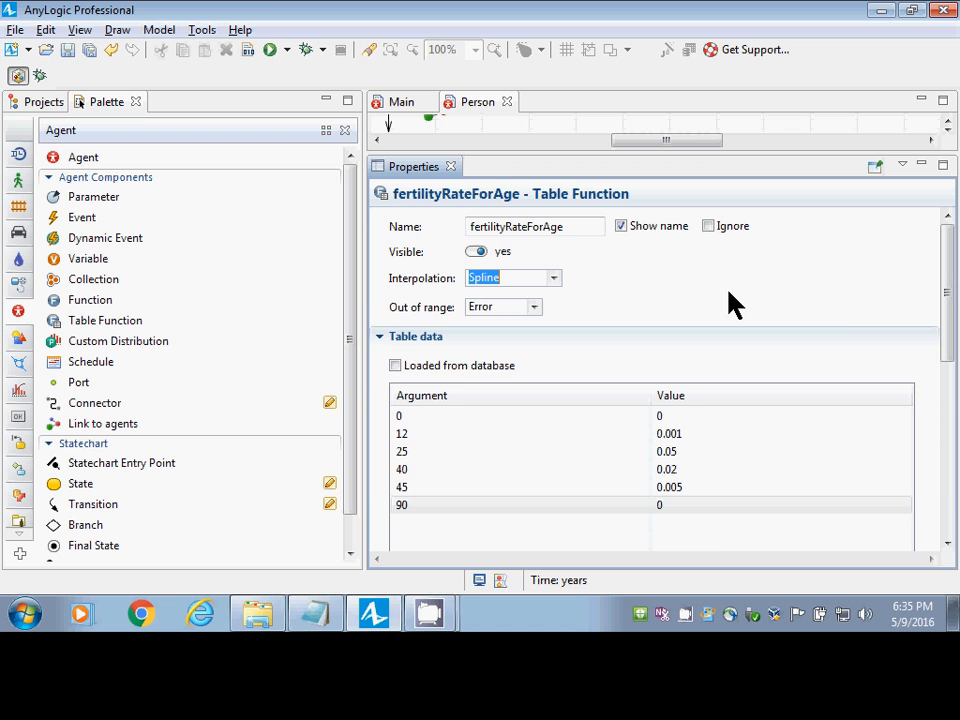
drag(950, 283, 953, 536)
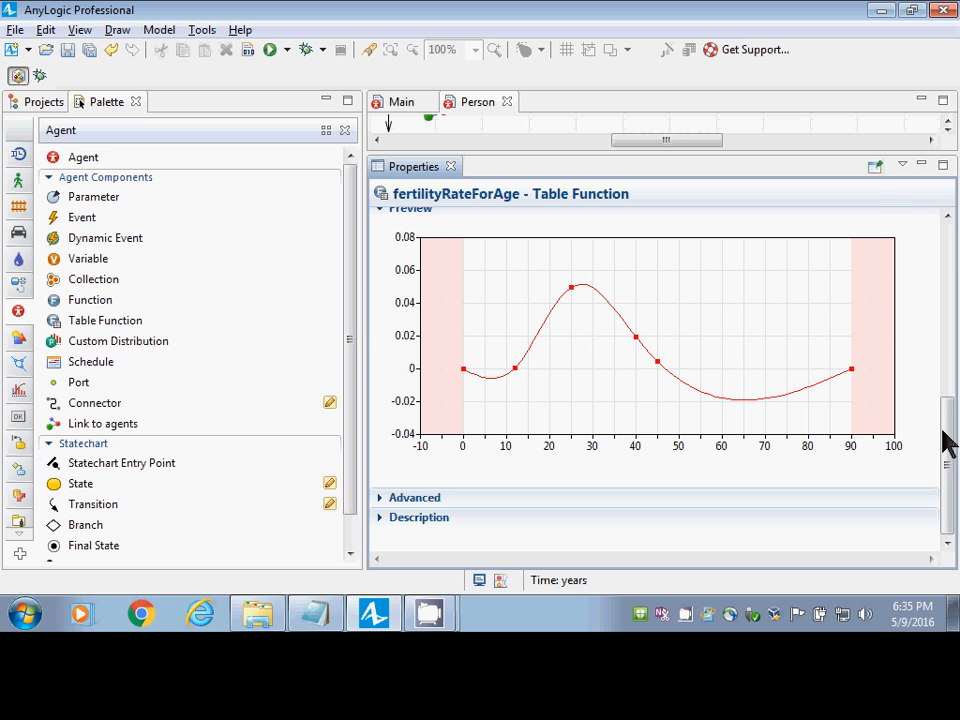
click(948, 248)
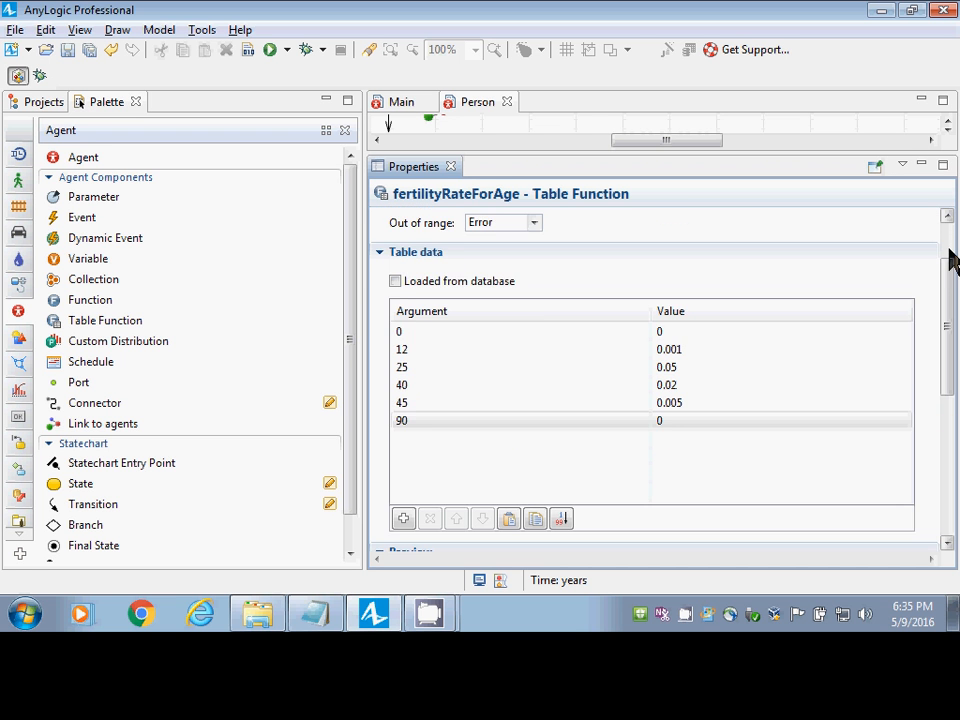
click(948, 248)
click(553, 278)
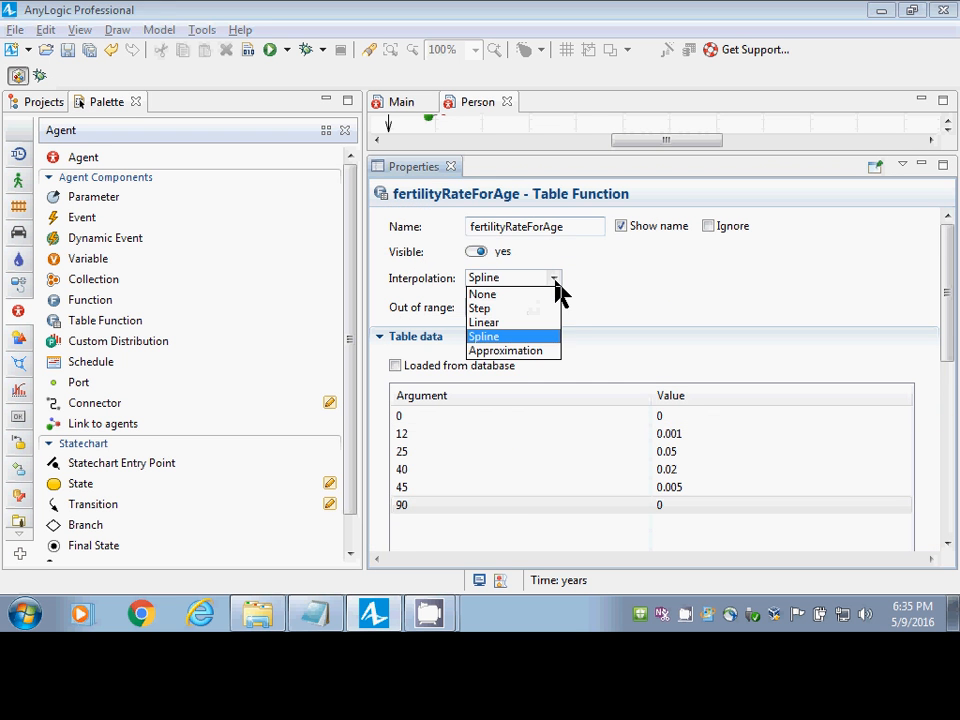
click(480, 322)
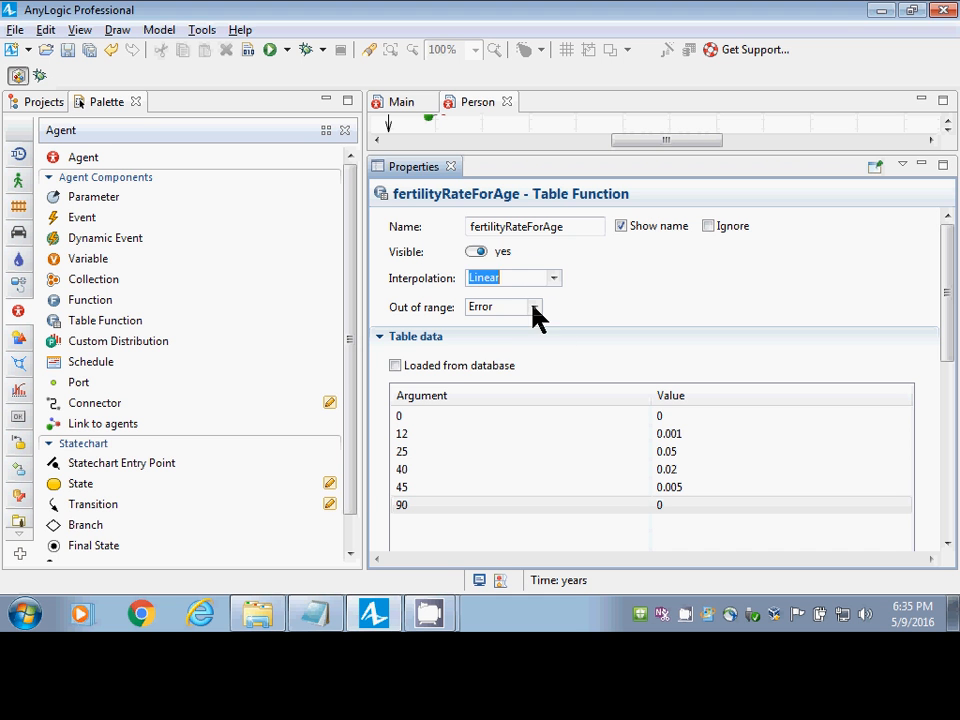
Set fertilityRateForAge's out-of-range behavior to Nearest and bring the pregnancy statechart back into view.
click(536, 313)
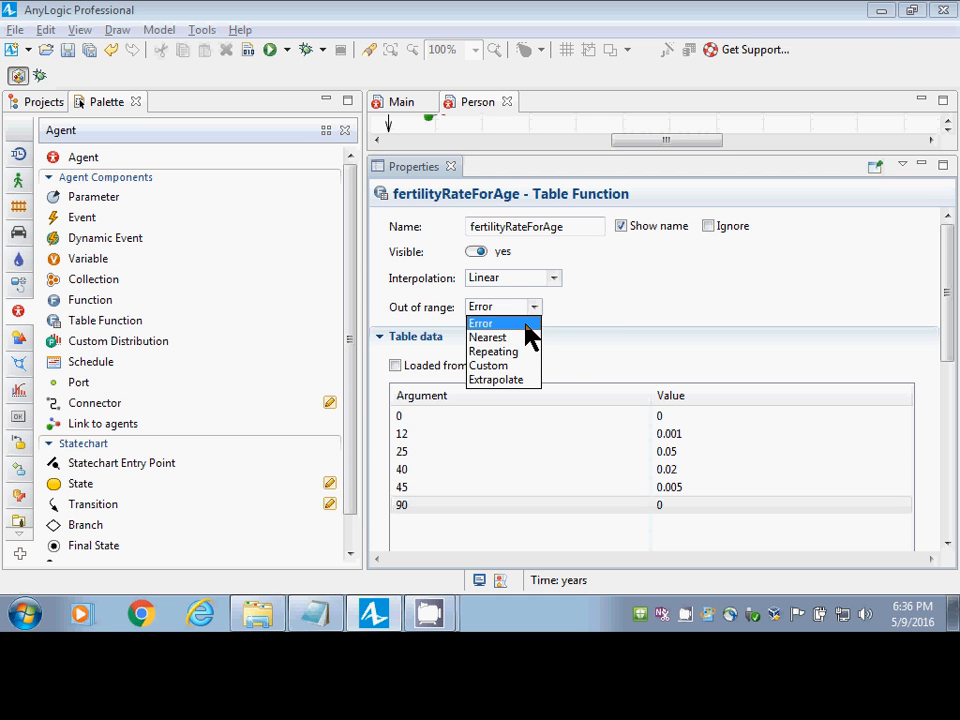
click(525, 323)
click(537, 311)
click(509, 339)
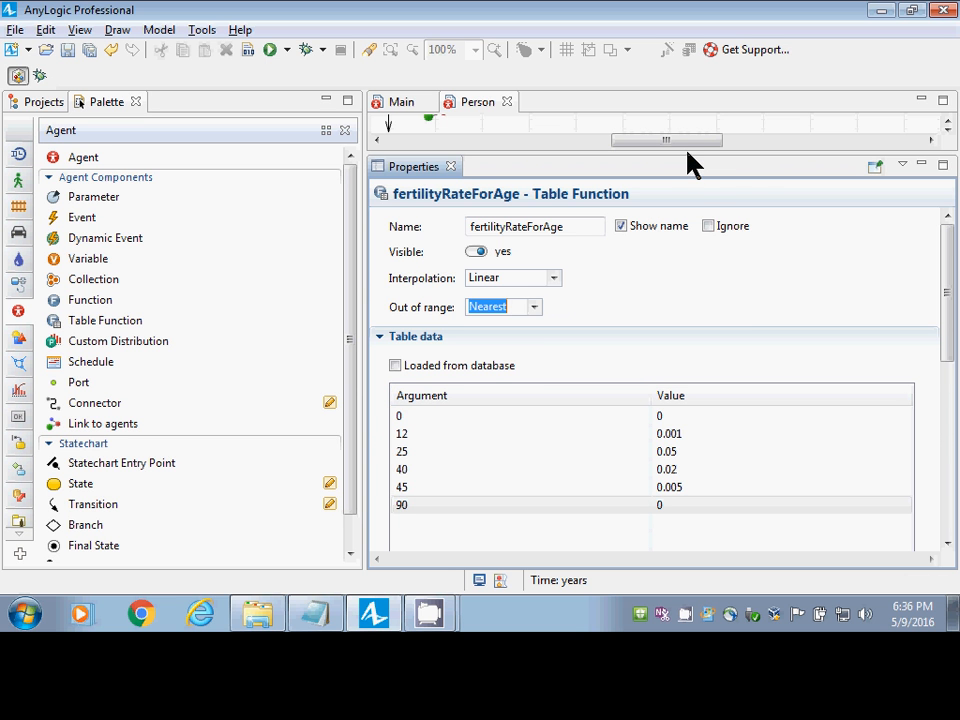
drag(687, 152, 707, 379)
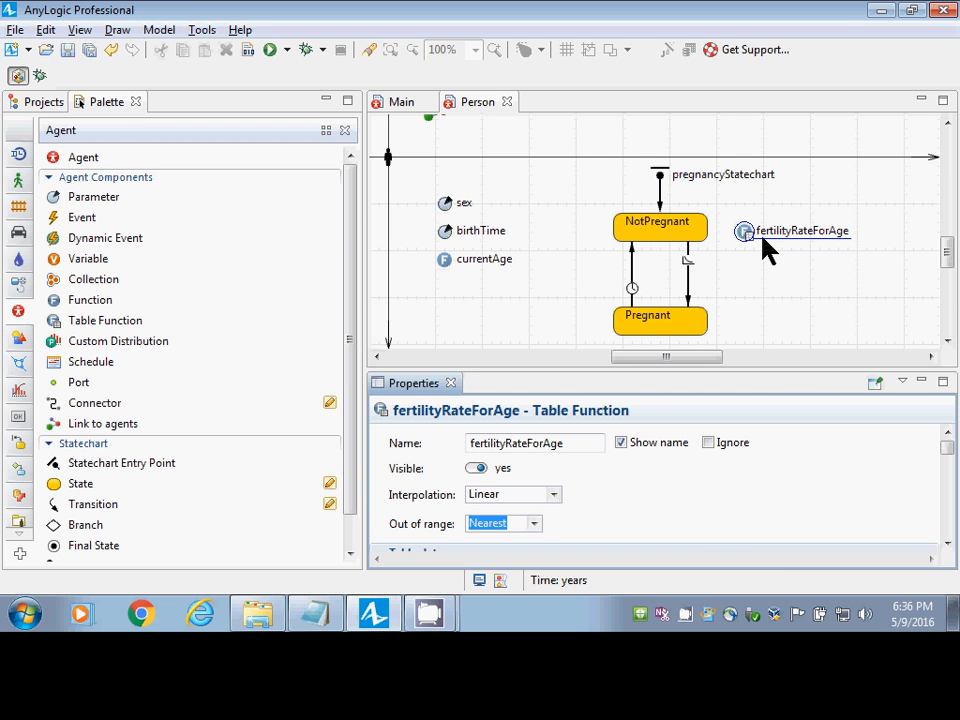
scroll(693, 285, up, 1)
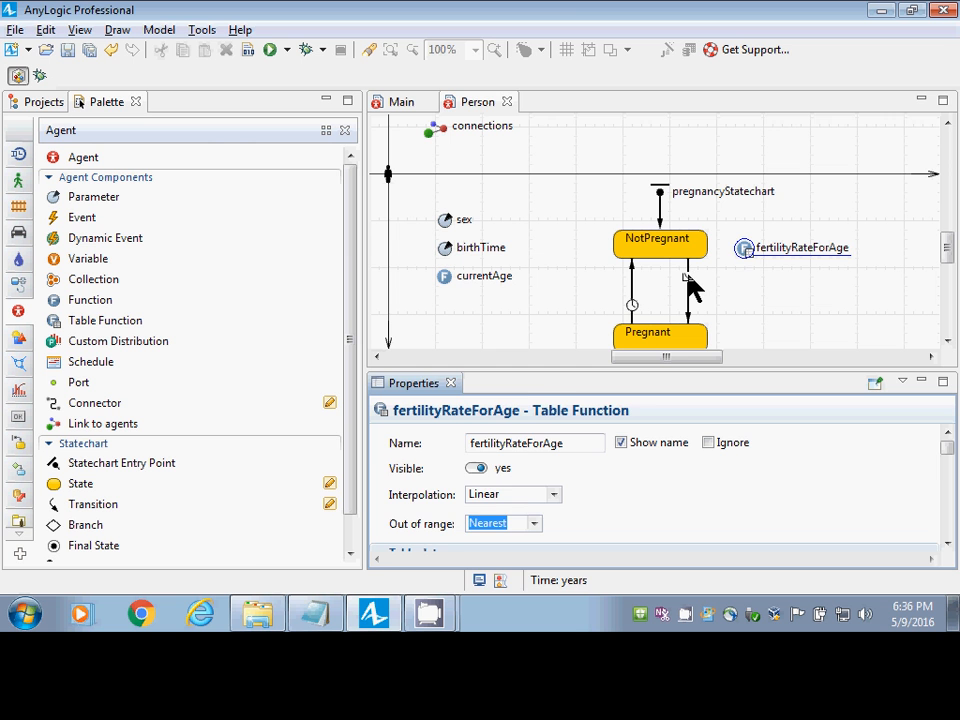
Open the conception transition's properties, check the available trigger types, and keep it triggered by Rate.
click(687, 277)
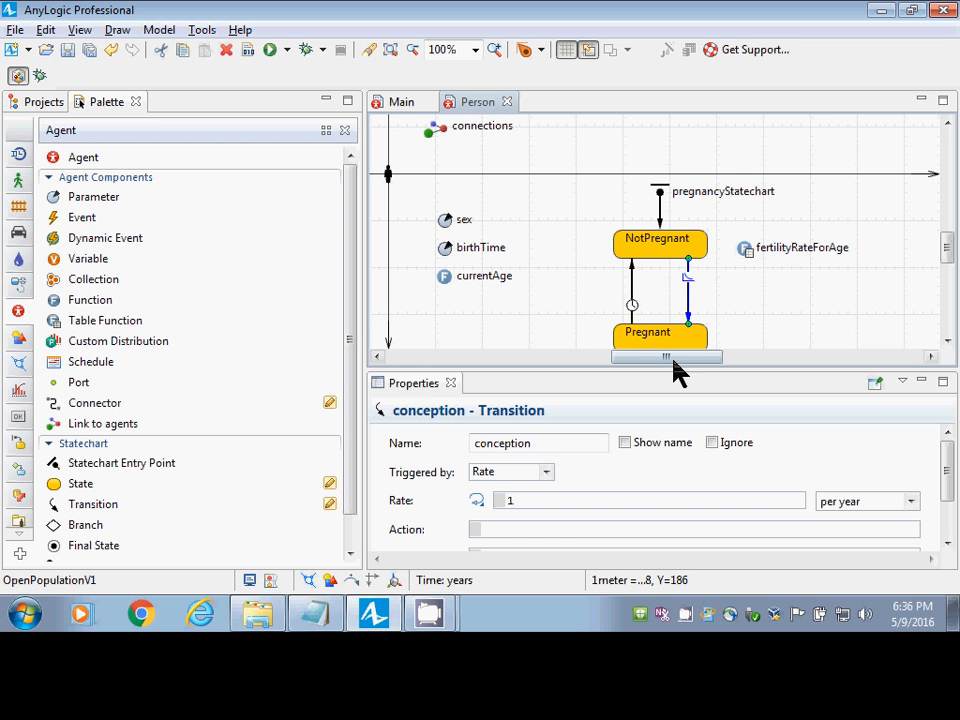
drag(656, 367, 656, 226)
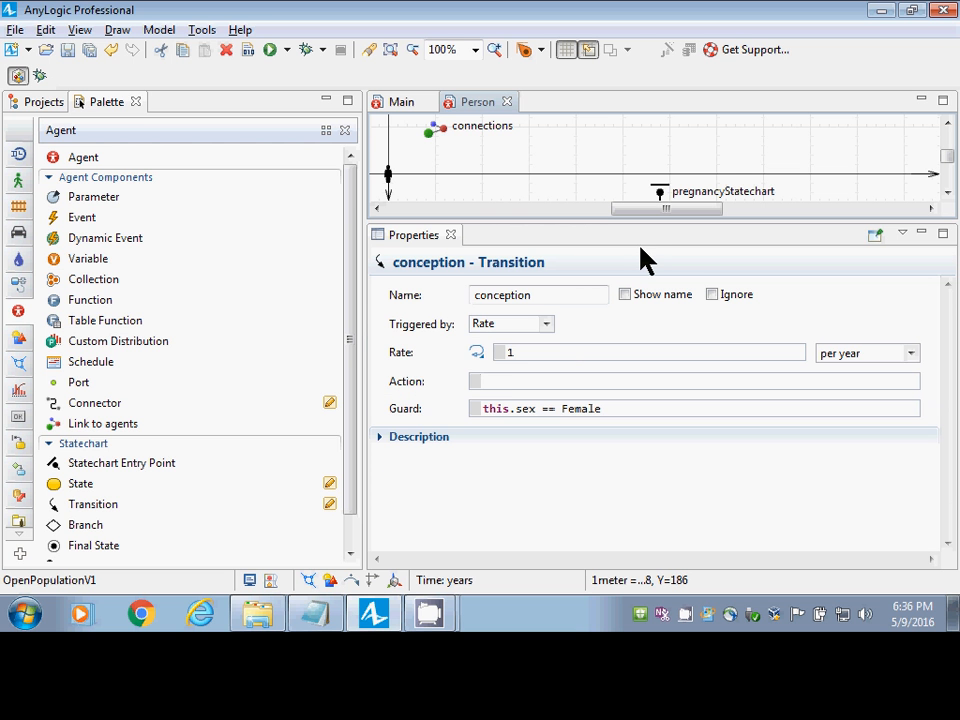
click(547, 326)
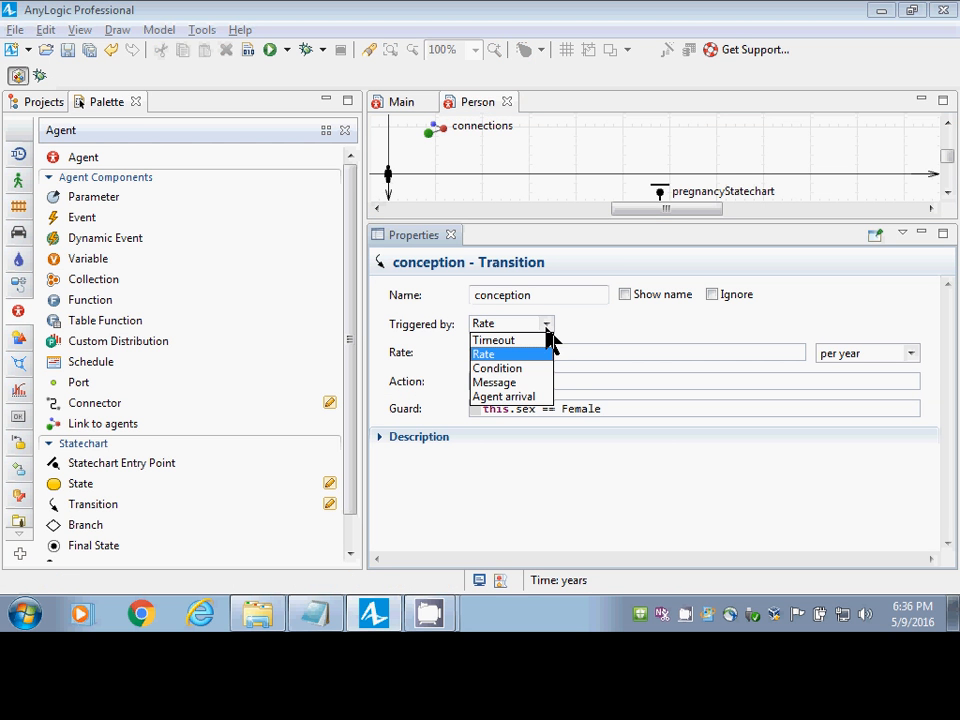
click(541, 352)
Replace the conception transition's rate with the table function call this.fertilityRateForAge(x).
drag(540, 352, 416, 354)
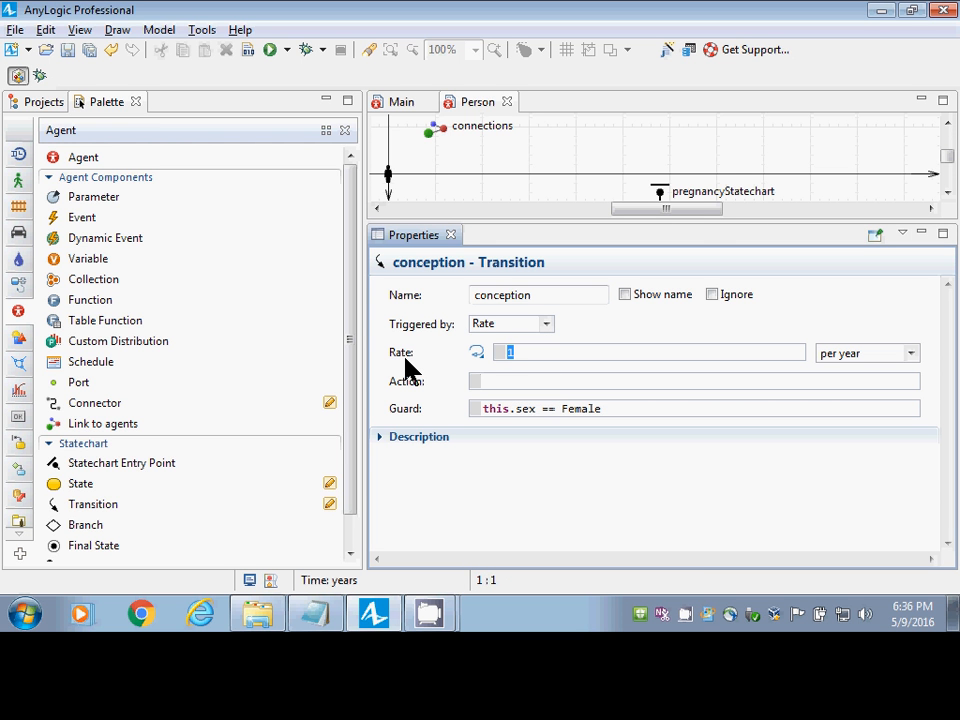
click(949, 193)
click(949, 193)
click(949, 193)
click(949, 193)
click(949, 193)
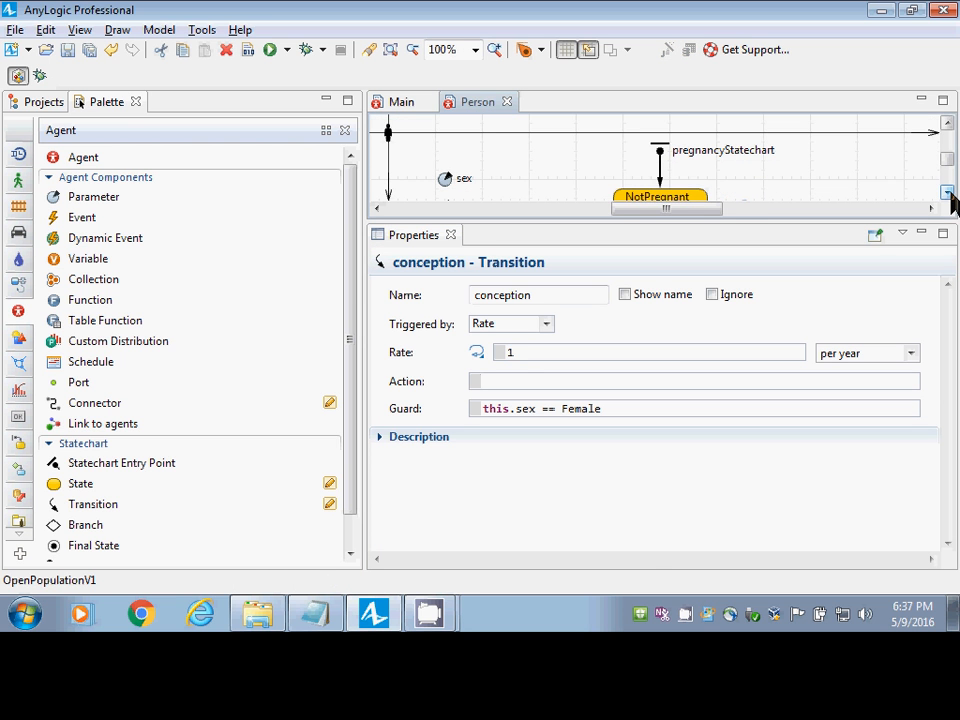
click(949, 193)
click(949, 193)
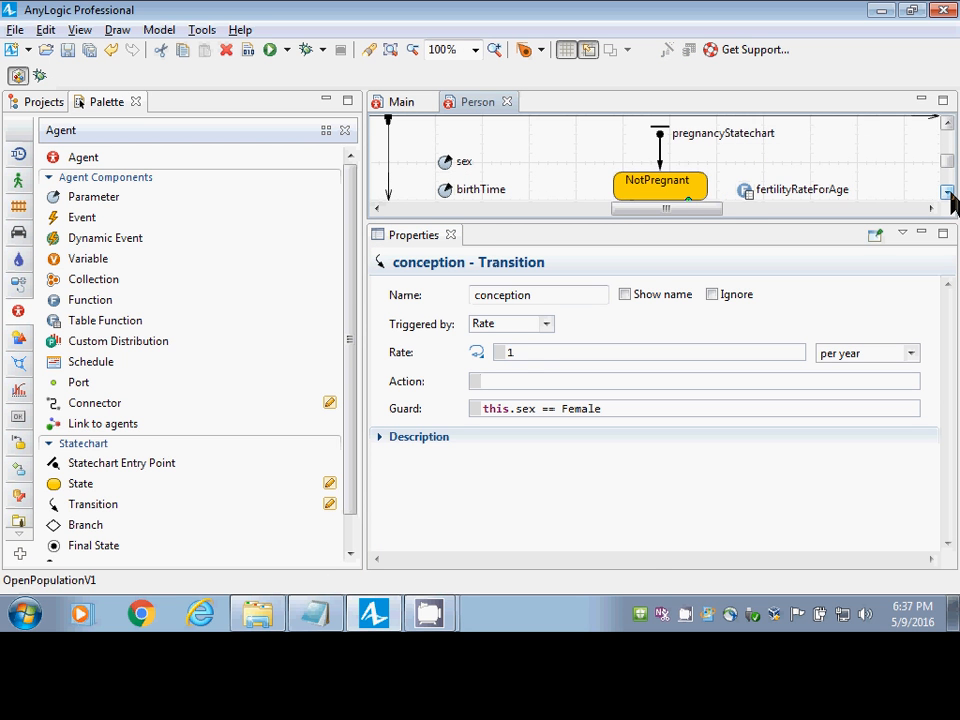
double_click(525, 354)
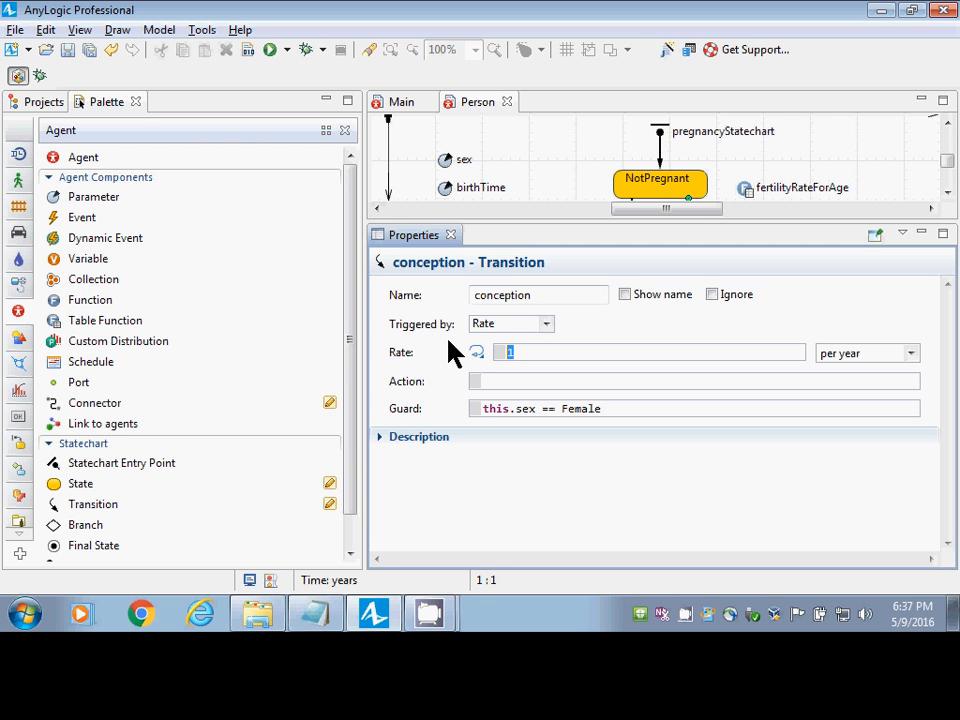
text(f)
key(BackSpace)
text(this.ferti)
key(ctrl+space)
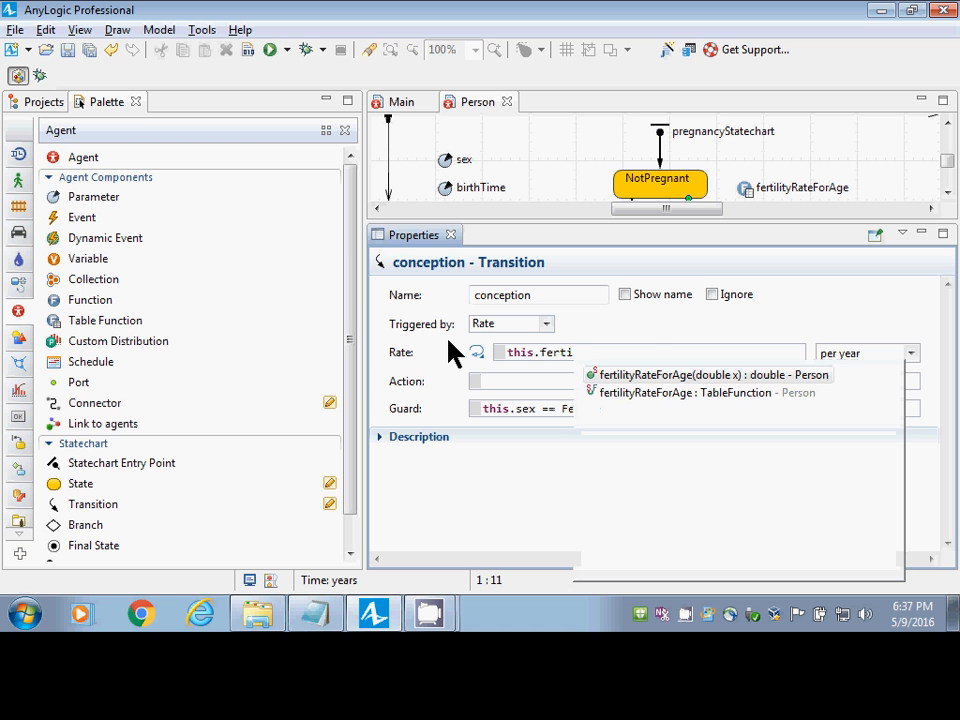
key(Return)
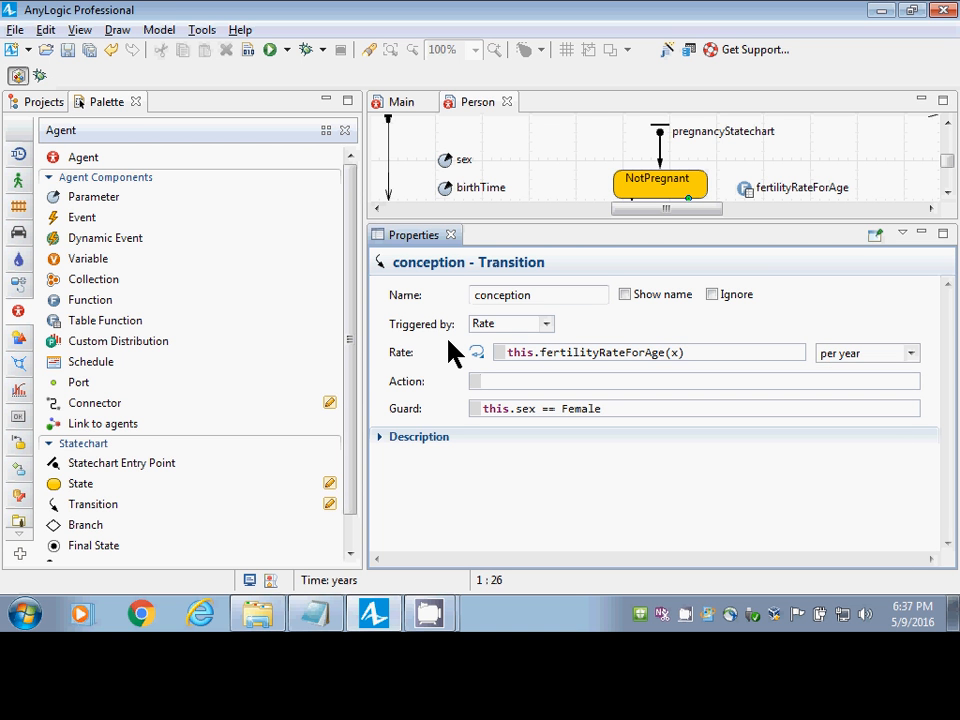
Remove the argument from the fertilityRateForAge call, compare the completion suggestions, and reinsert the version taking a double x.
key(shift+Left)
key(shift+Left)
key(shift+Left)
key(BackSpace)
key(ctrl+space)
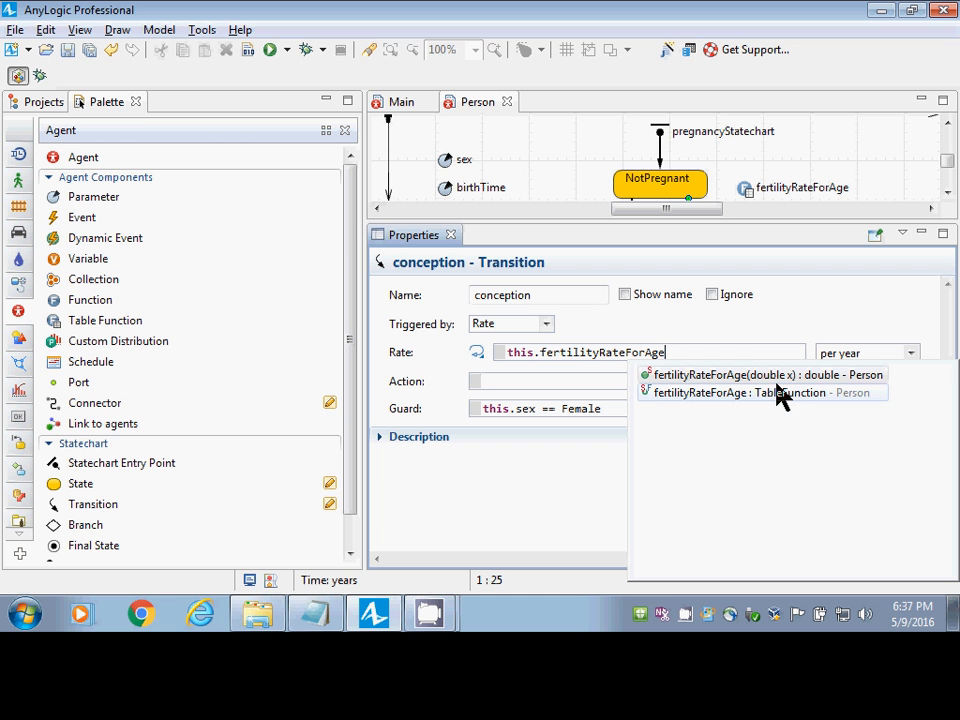
click(784, 378)
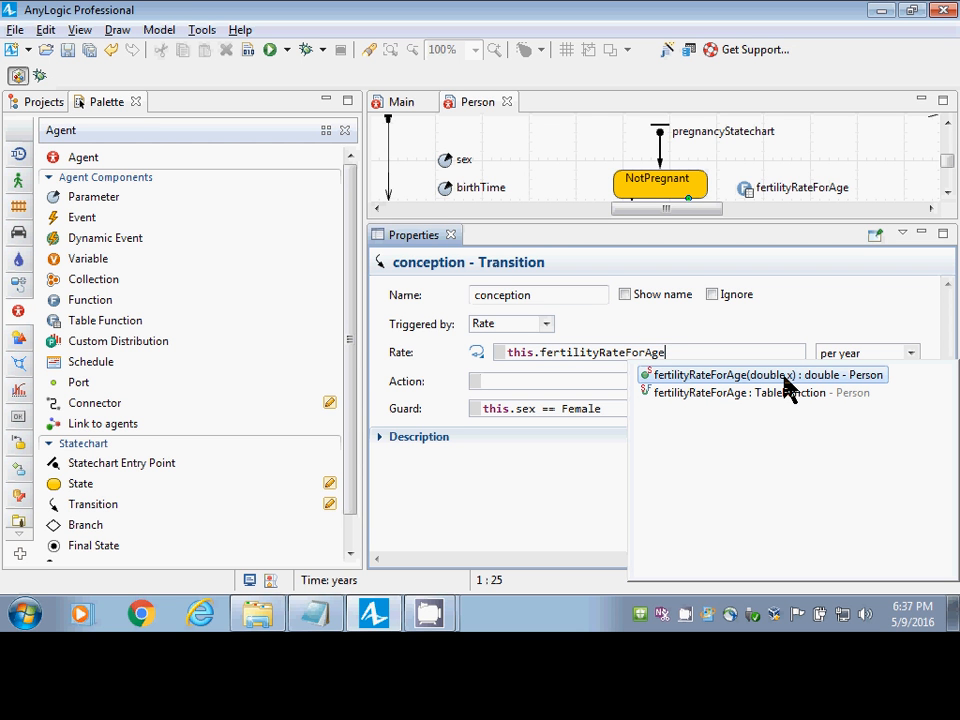
click(744, 394)
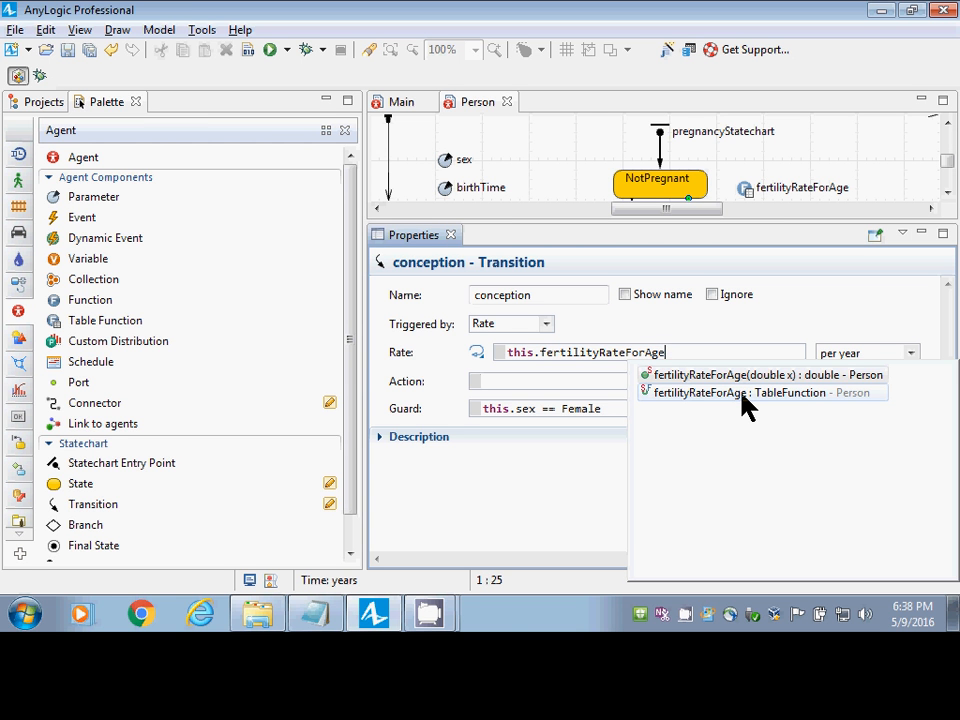
double_click(742, 394)
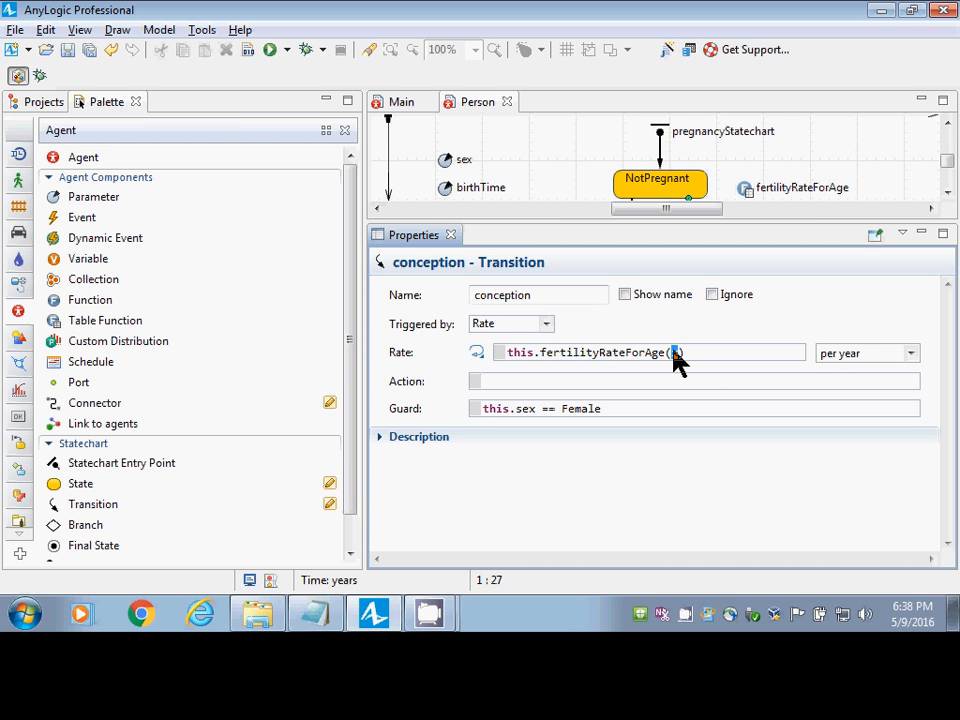
Pass this.currentAge() as the argument of fertilityRateForAge in the conception rate and save the model.
text(this.curren)
key(ctrl+space)
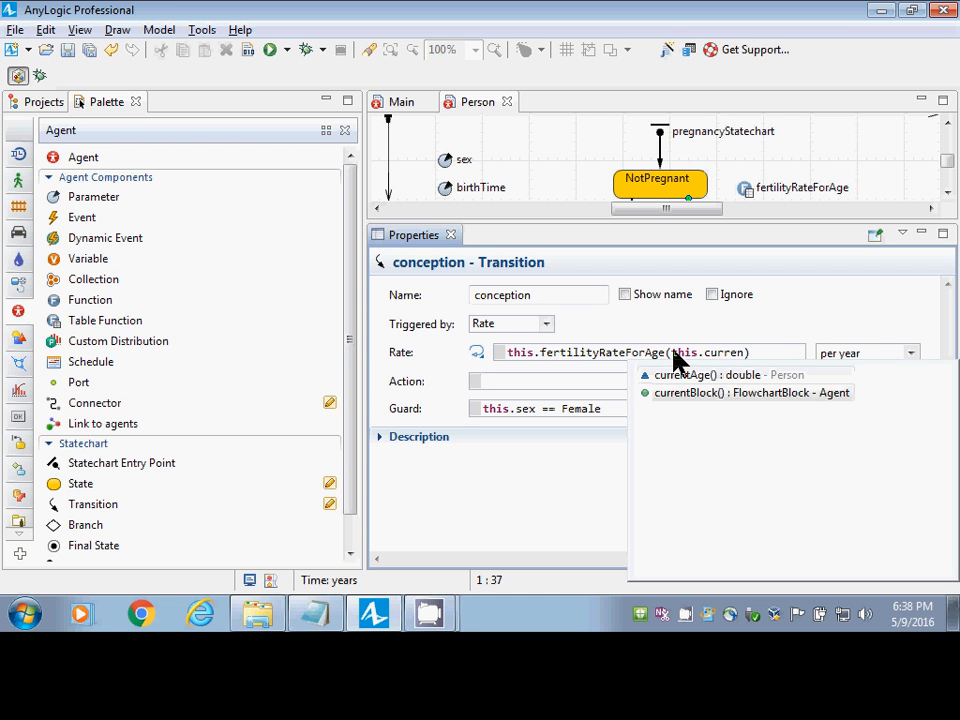
key(Return)
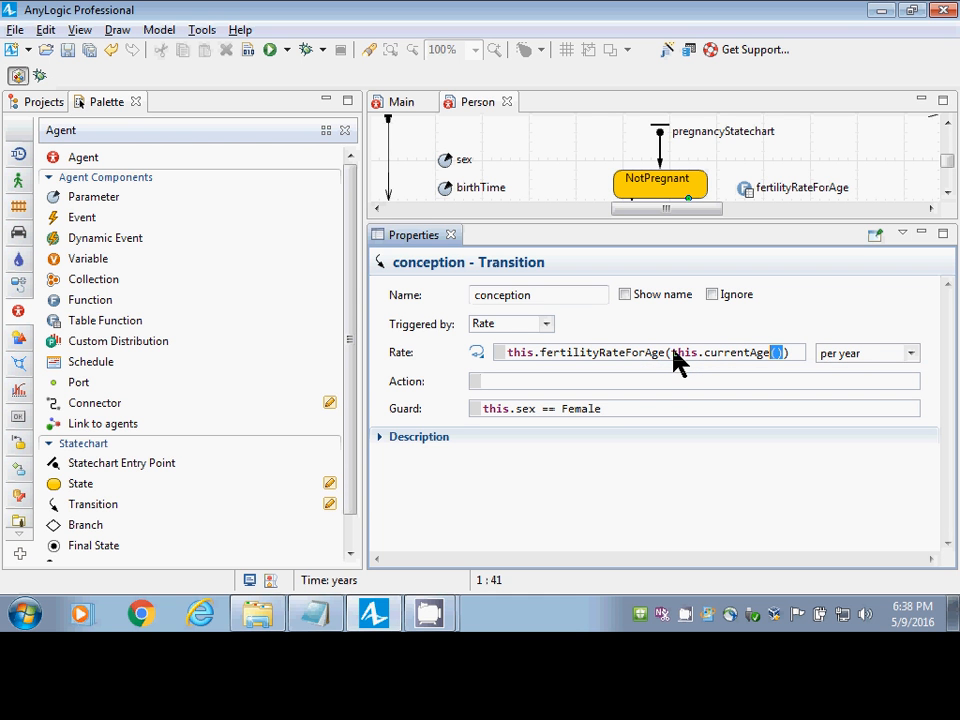
shift+click(673, 355)
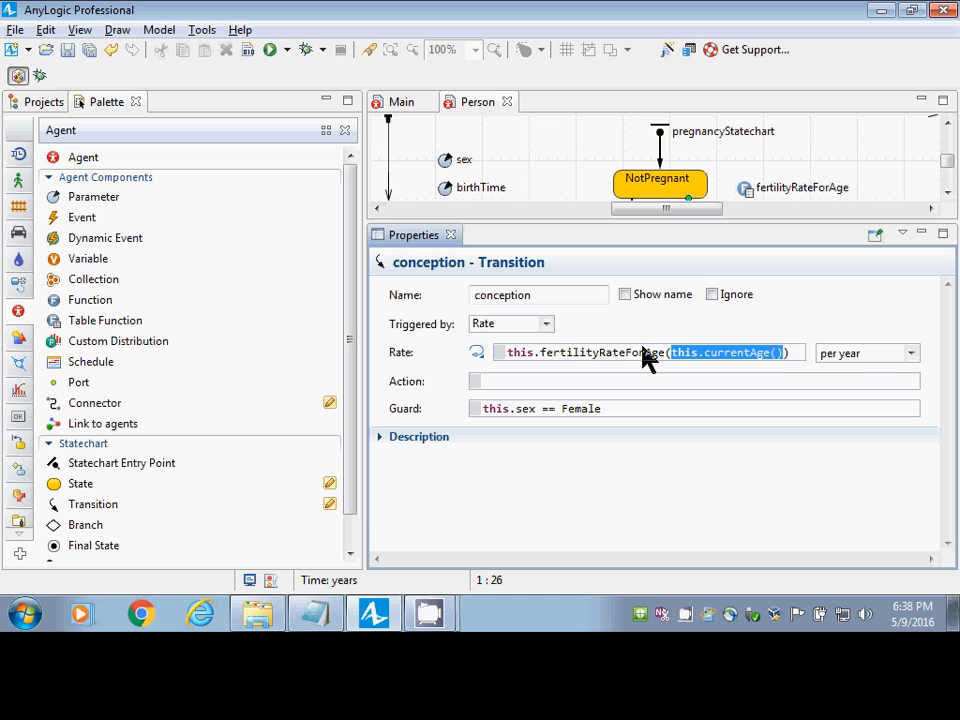
drag(514, 353, 673, 353)
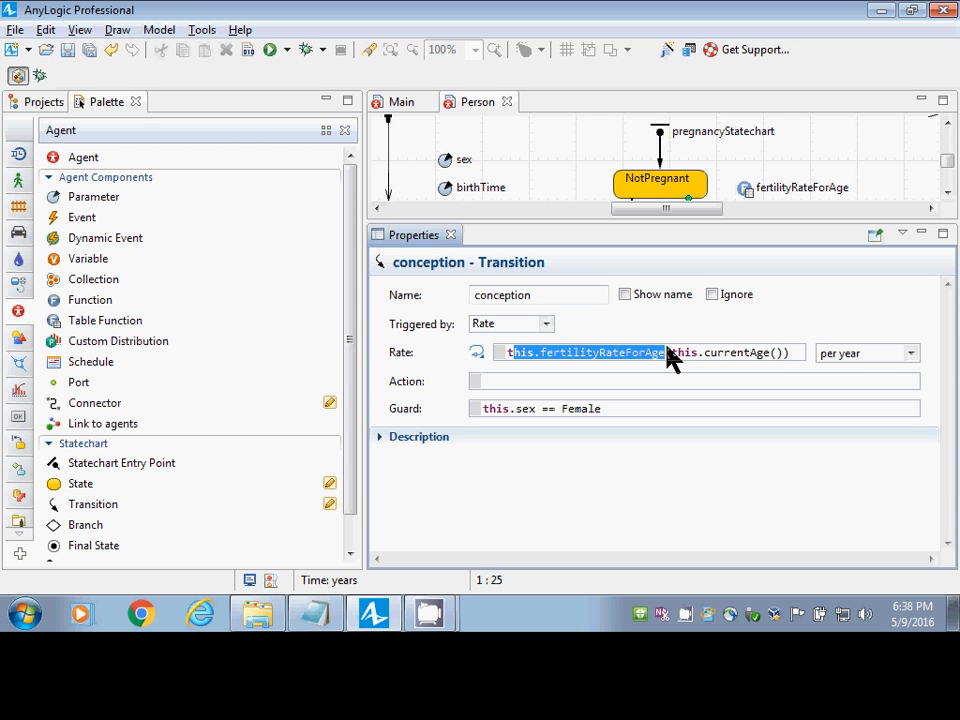
click(762, 547)
key(ctrl+s)
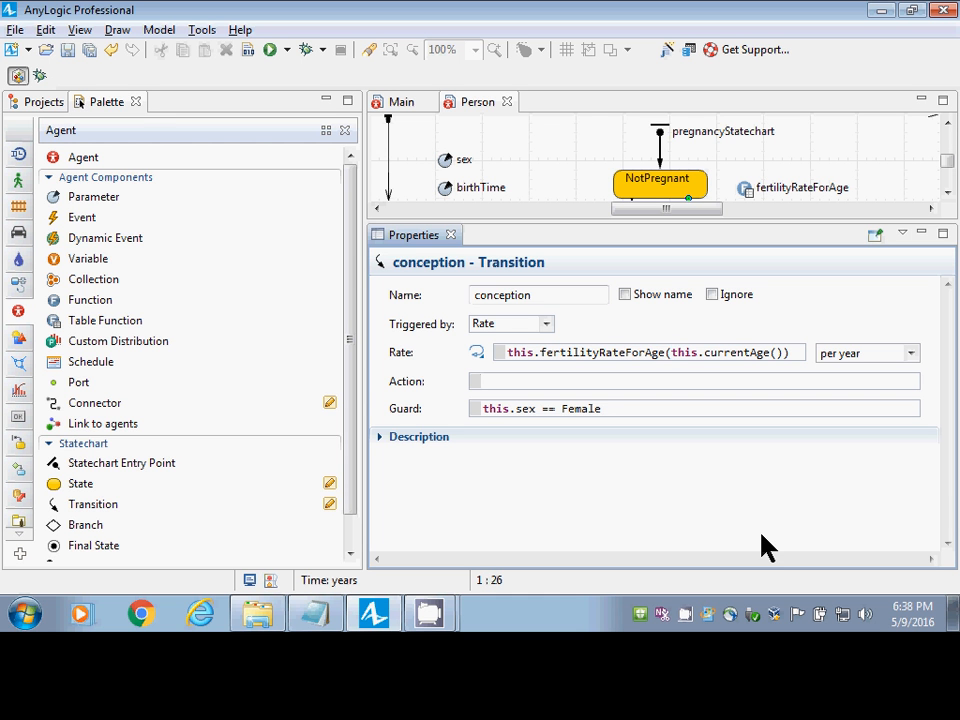
Run the Simulation experiment, watch the population at x10 speed, and close the simulation window.
click(42, 99)
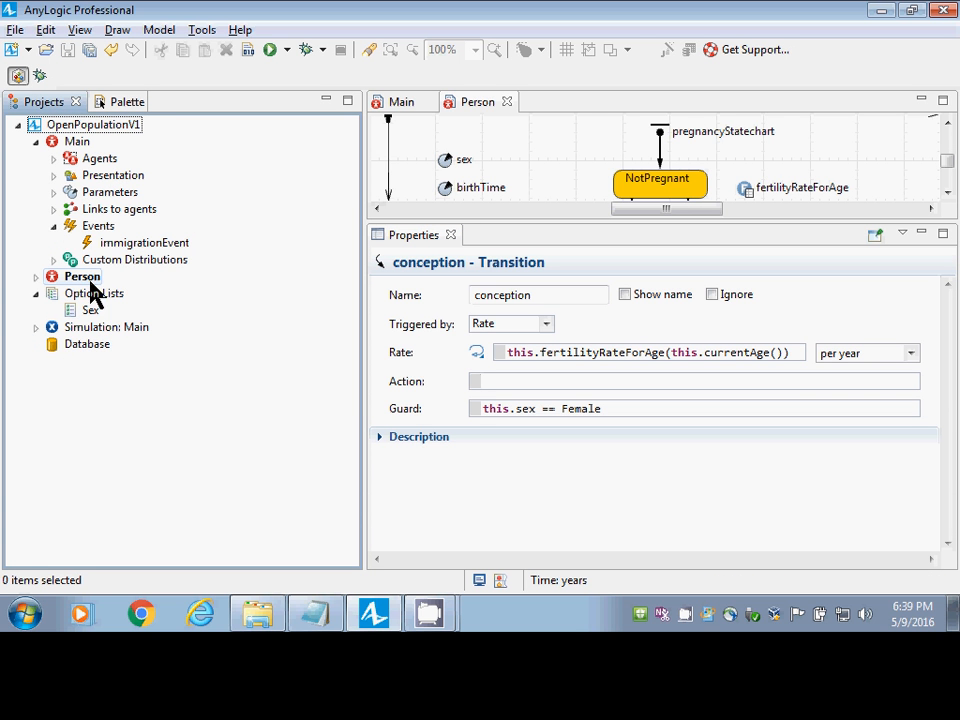
right_click(88, 329)
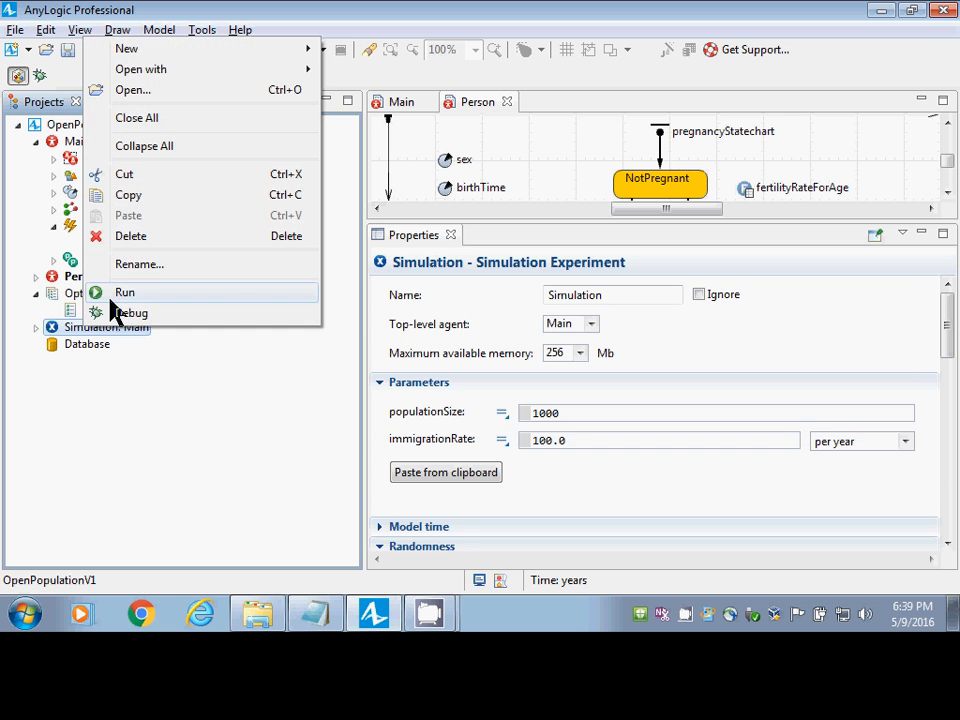
click(113, 297)
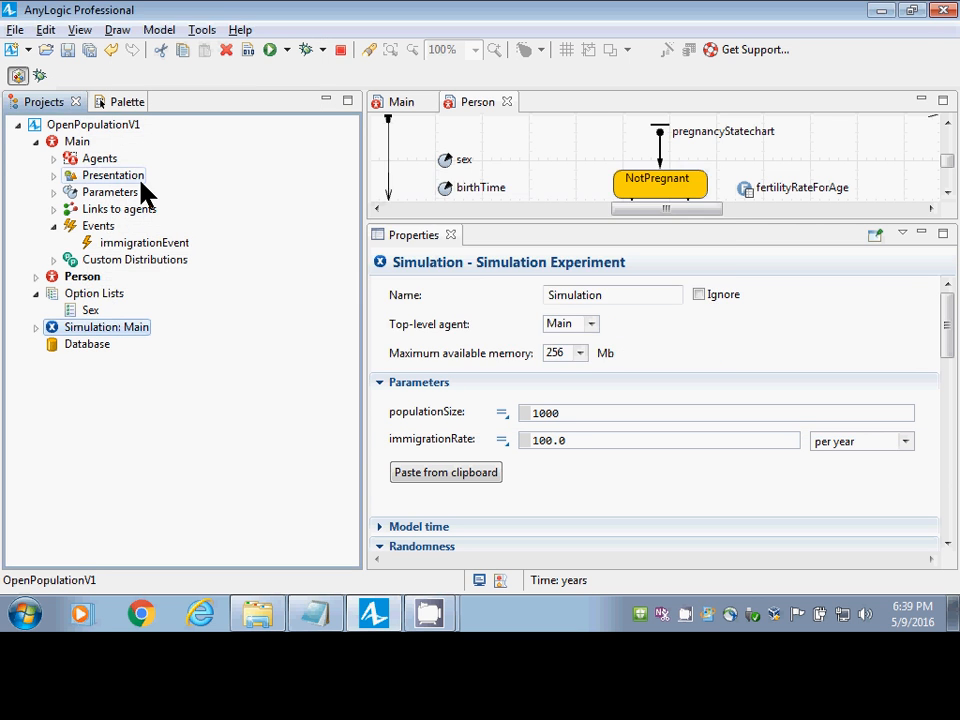
click(91, 147)
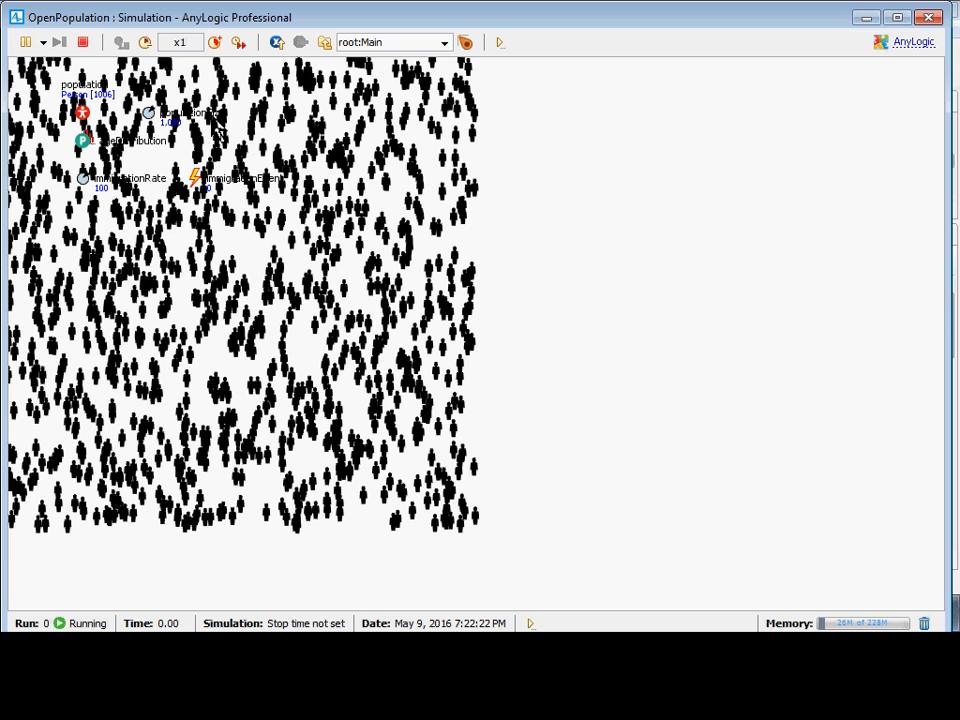
click(214, 42)
click(214, 42)
click(214, 42)
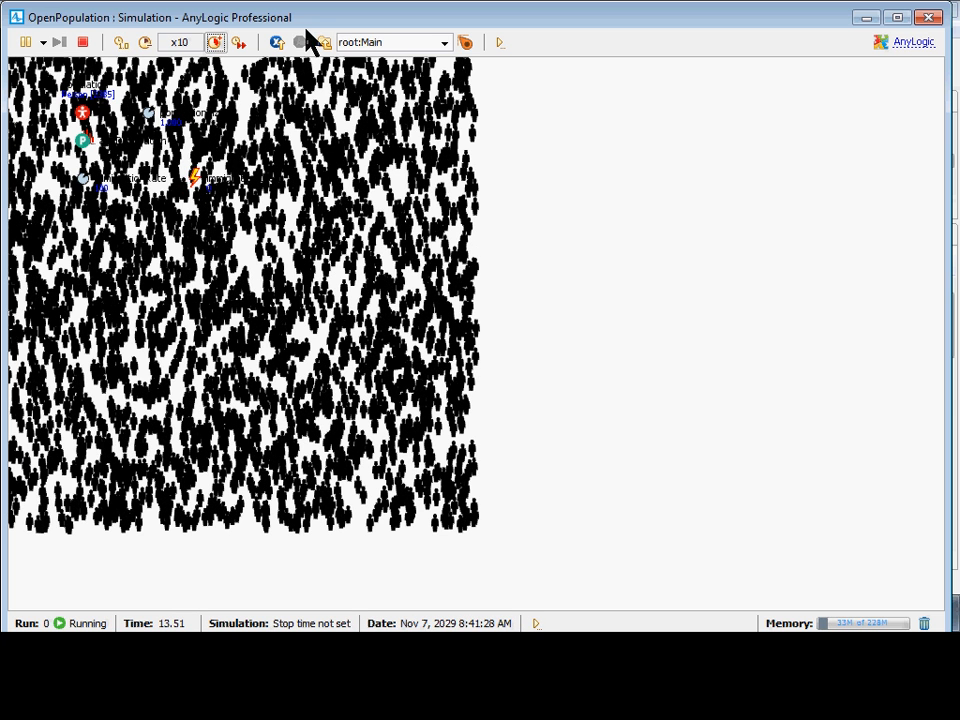
click(930, 18)
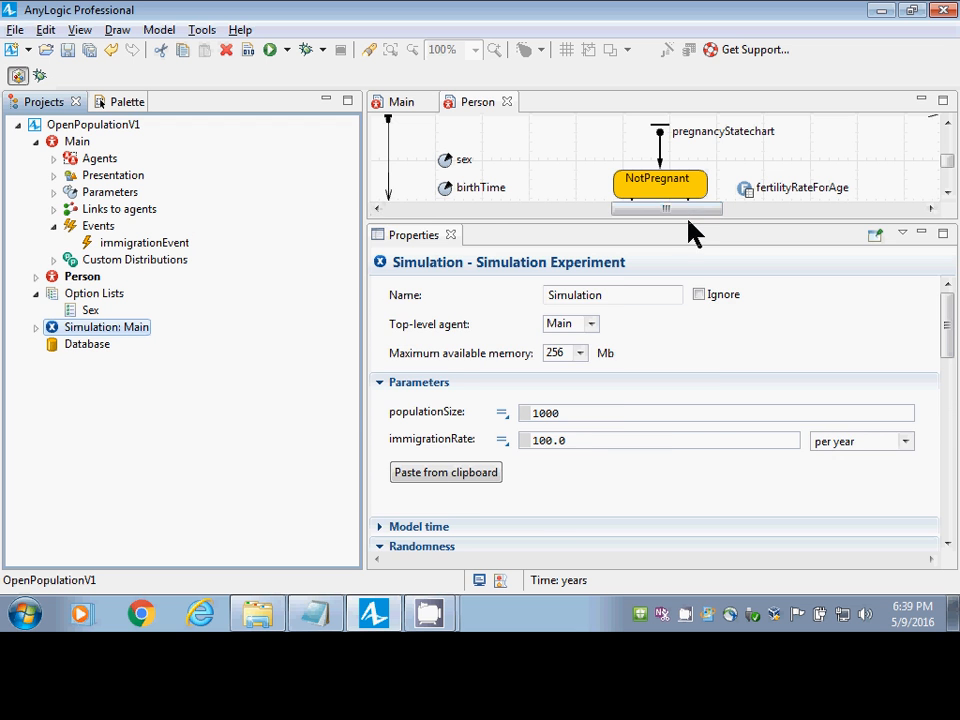
Show the conception transition's name on the statechart and place the label to the right of its arrow.
drag(688, 222, 686, 388)
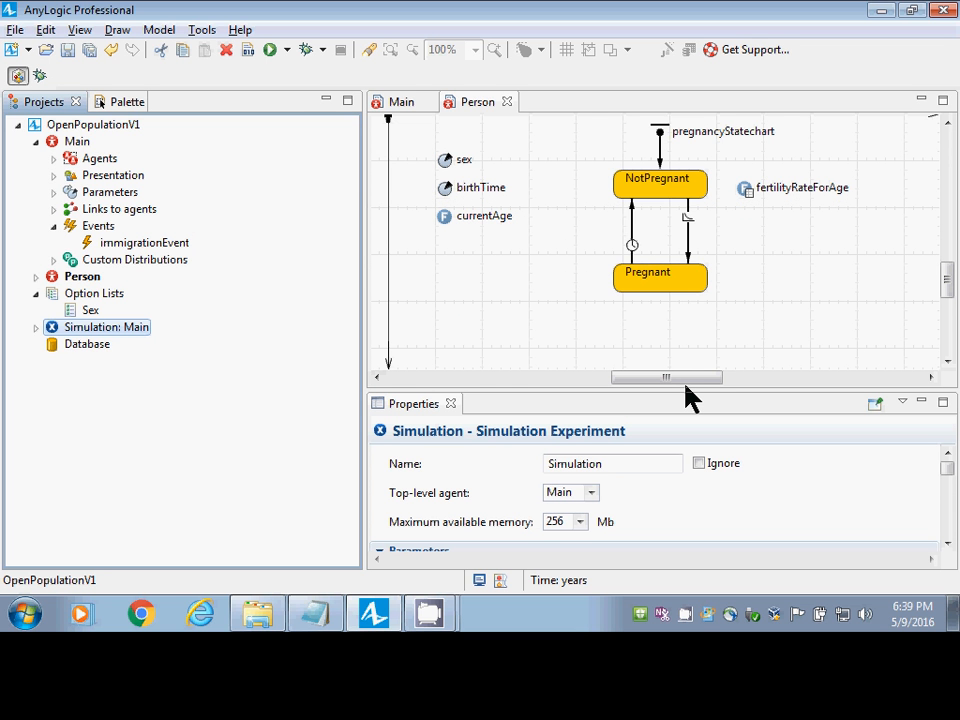
click(632, 240)
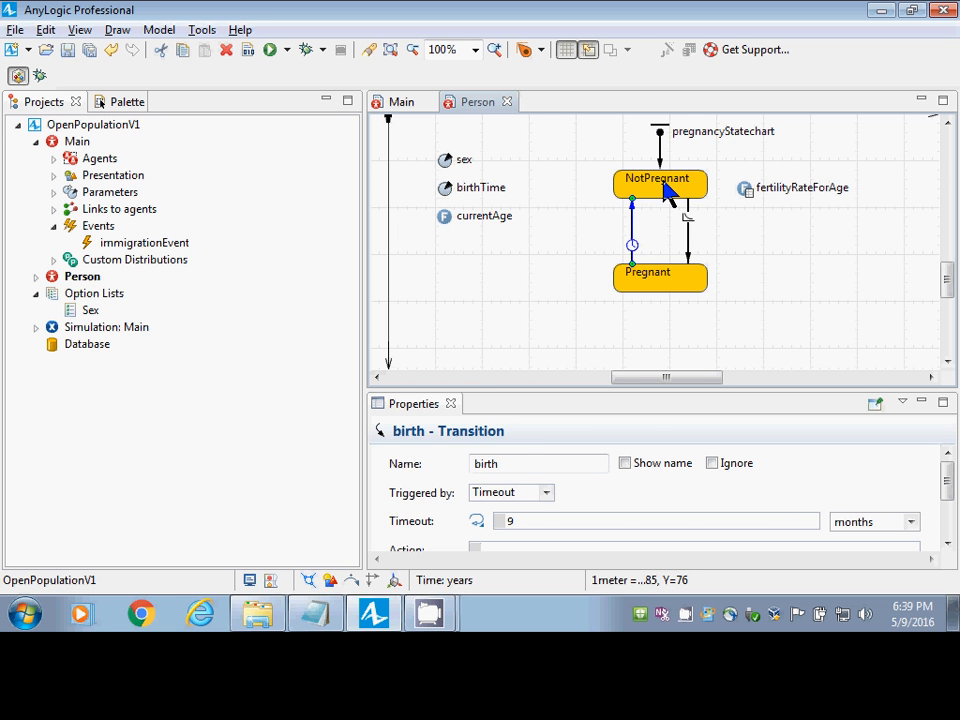
click(689, 242)
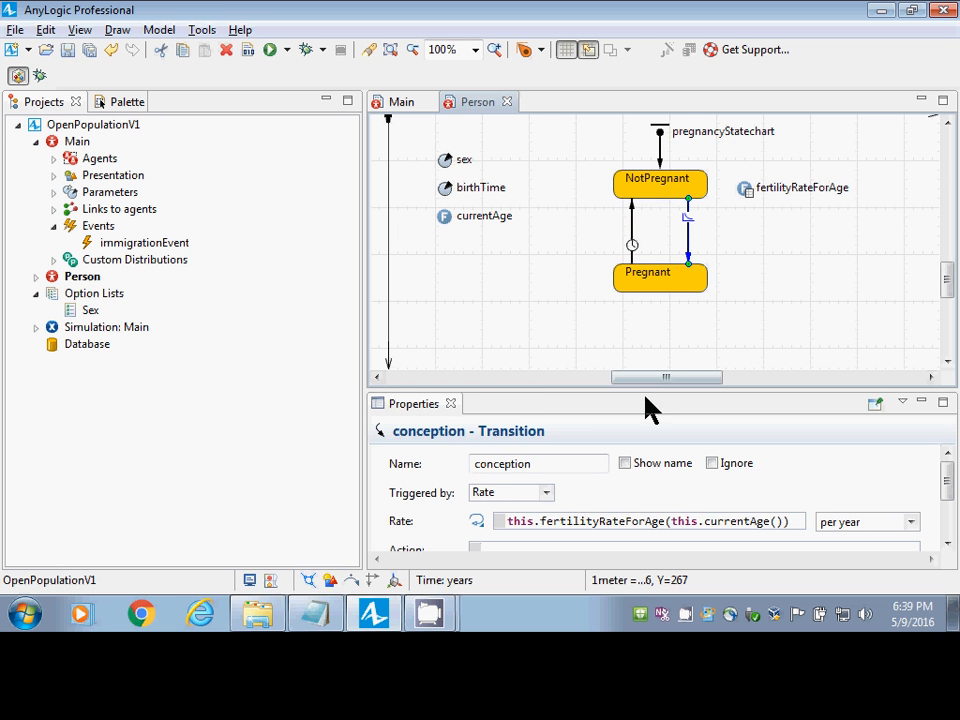
click(627, 465)
drag(735, 207, 744, 236)
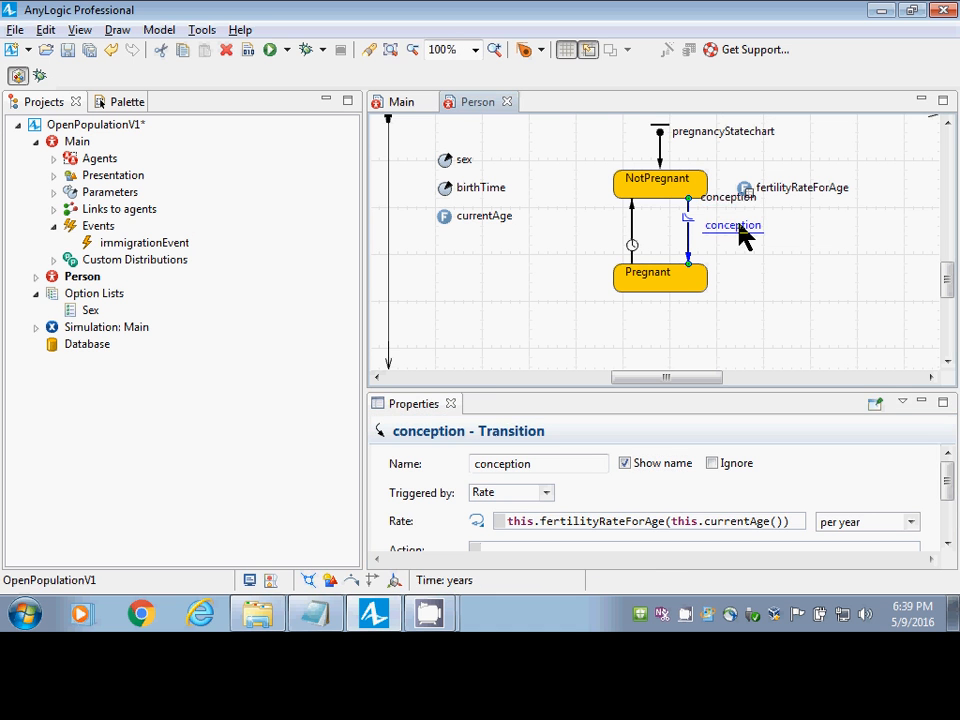
Show the birth transition's name on the statechart and place the label to the left of its arrow.
click(632, 250)
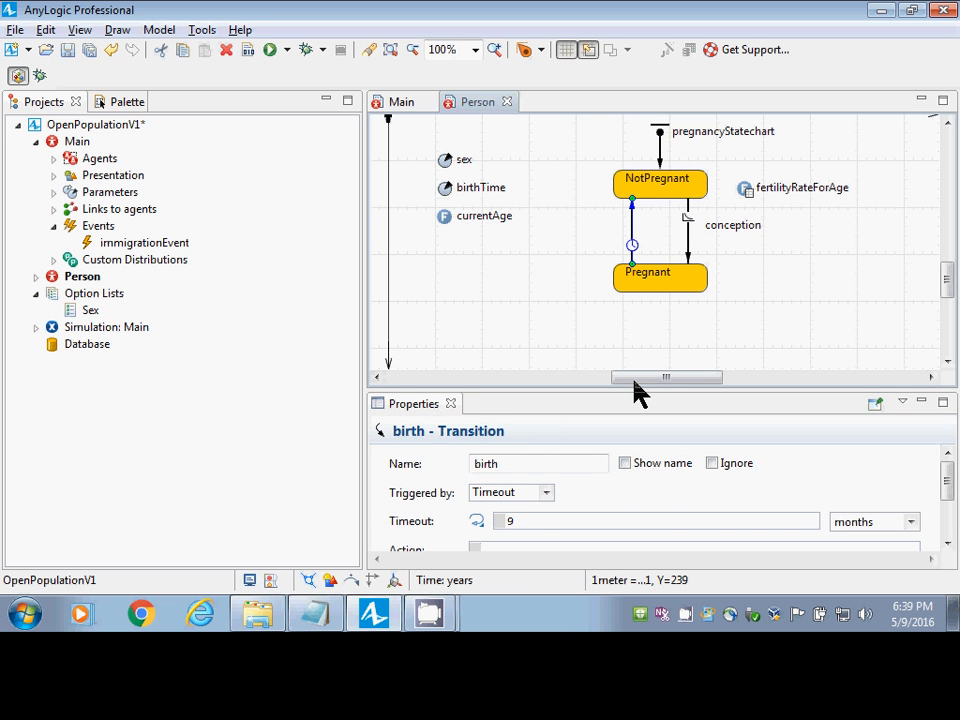
click(649, 466)
drag(653, 263, 596, 243)
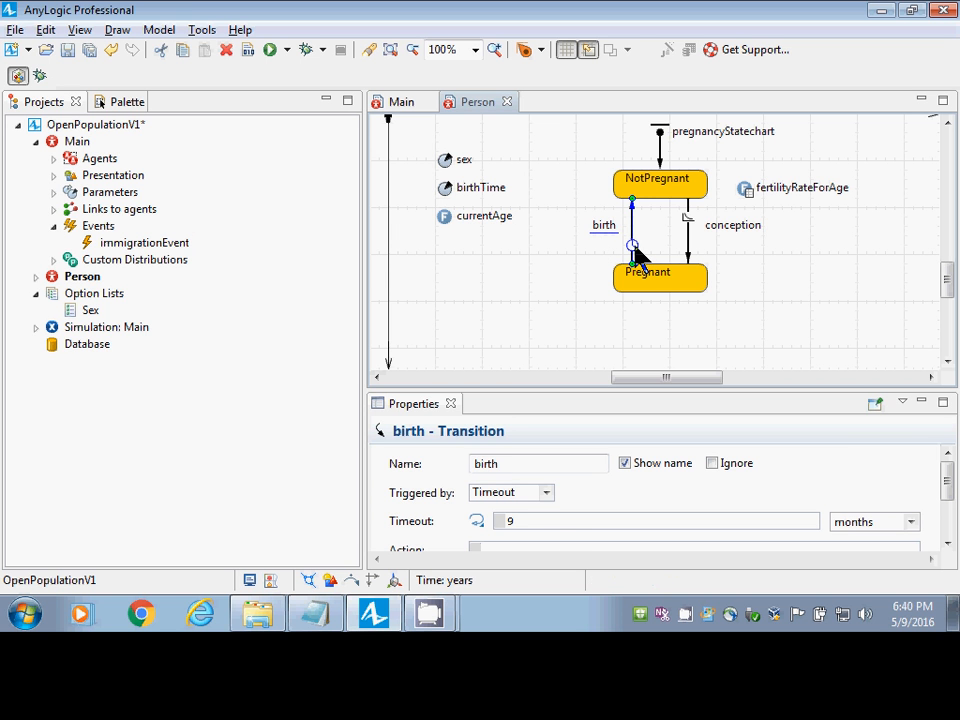
Set the birth transition's action to main.add_population(sex, birthTime), using the variant that takes sex and birth time.
click(559, 552)
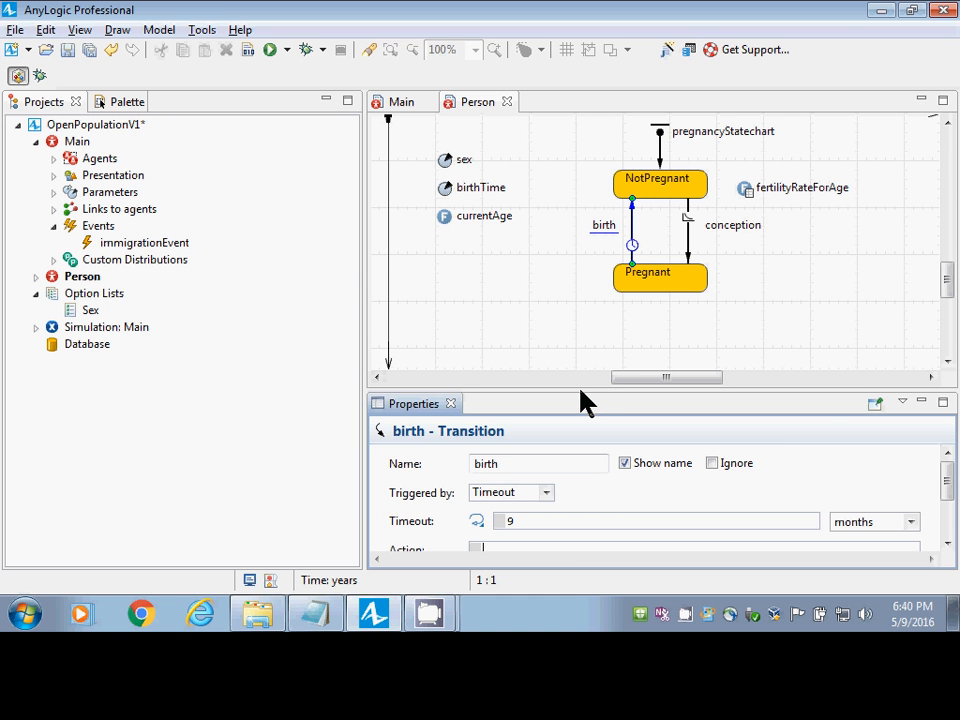
drag(580, 391, 588, 270)
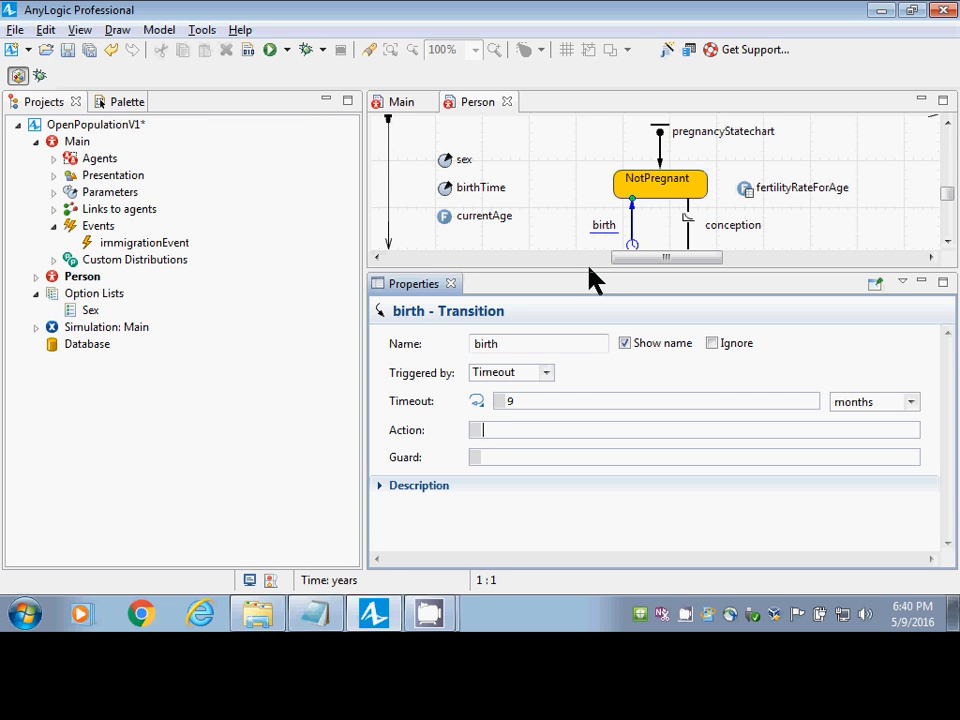
text(this.)
key(shift+Left)
key(shift+Home)
text(main.add_population)
key(ctrl+space)
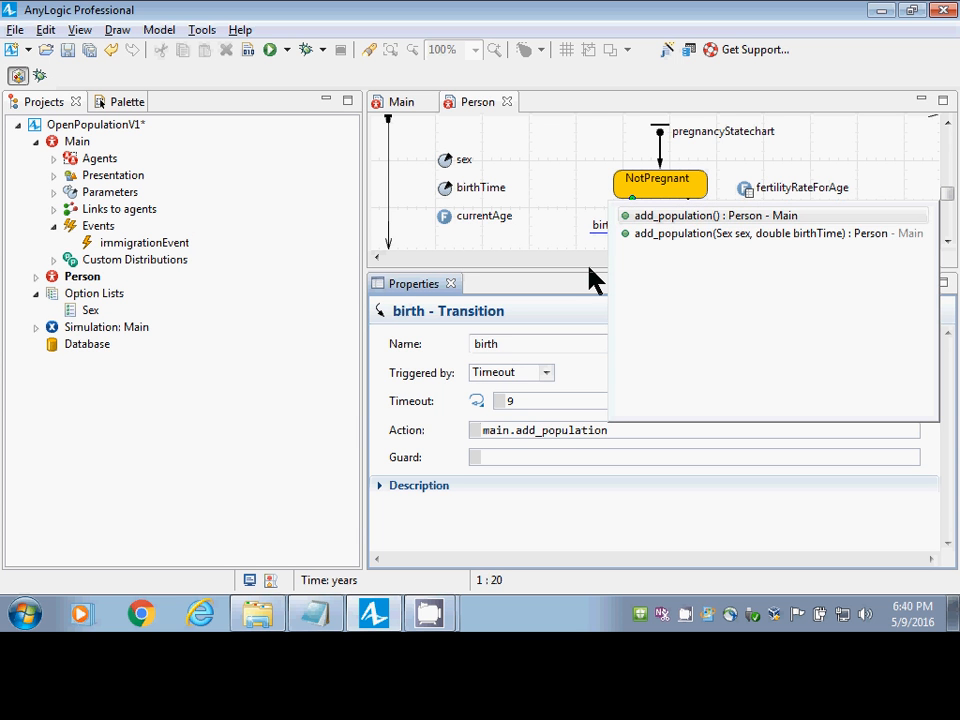
key(Down)
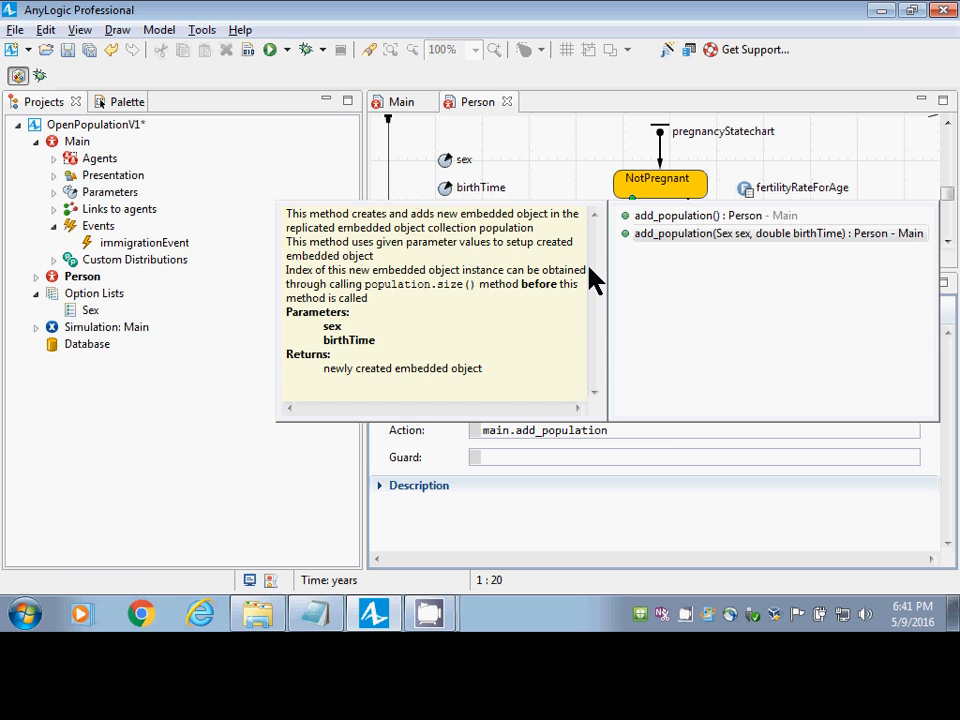
key(Return)
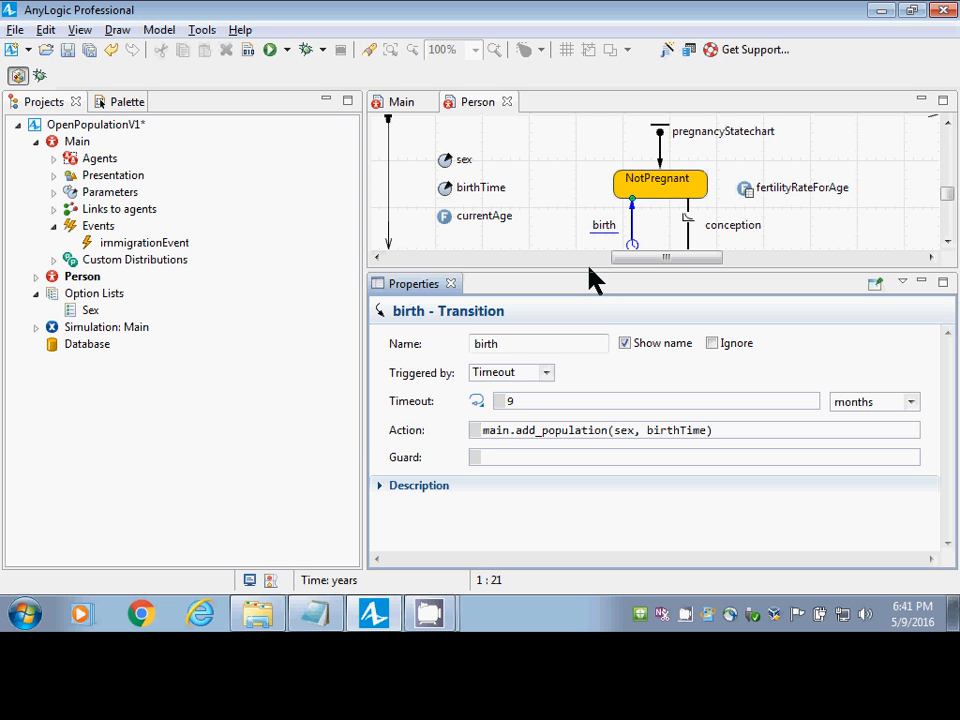
Replace the birthTime argument in the birth transition's action with time().
key(ctrl+Right)
key(ctrl+Right)
key(ctrl+shift+Right)
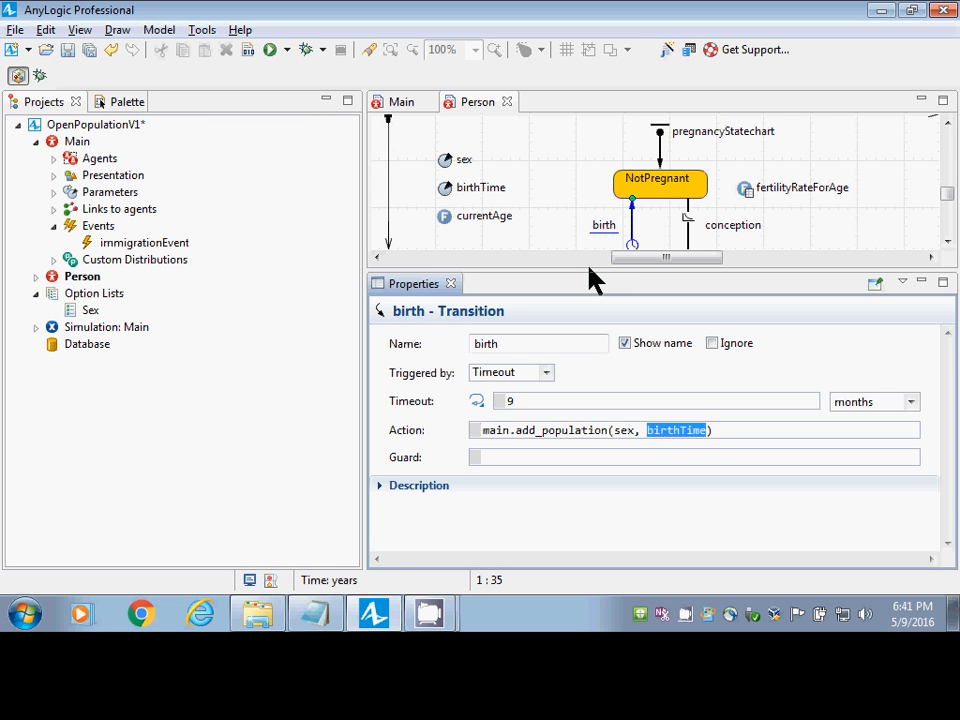
text(ti)
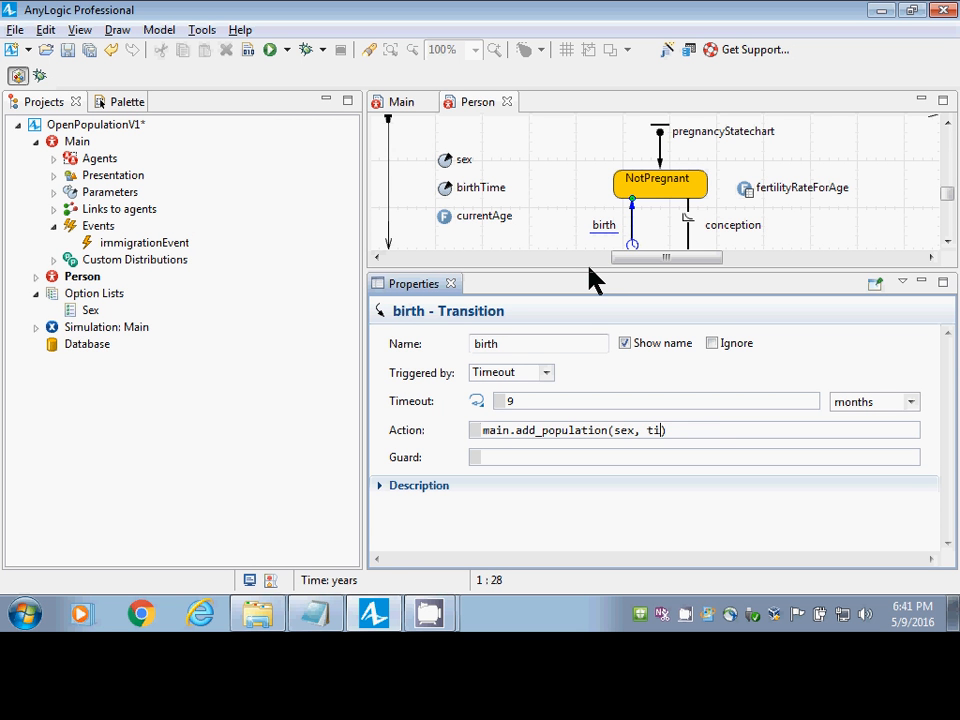
text(me())
Replace the sex argument in the birth action's add_population call with randomFrom(Sex.values()).
key(Left)
key(Left)
key(Left)
key(Left)
key(Left)
key(Left)
key(Left)
key(Left)
key(Left)
key(Left)
key(Left)
key(Right)
key(Right)
key(Right)
key(ctrl+shift+Left)
text(randomFrom)
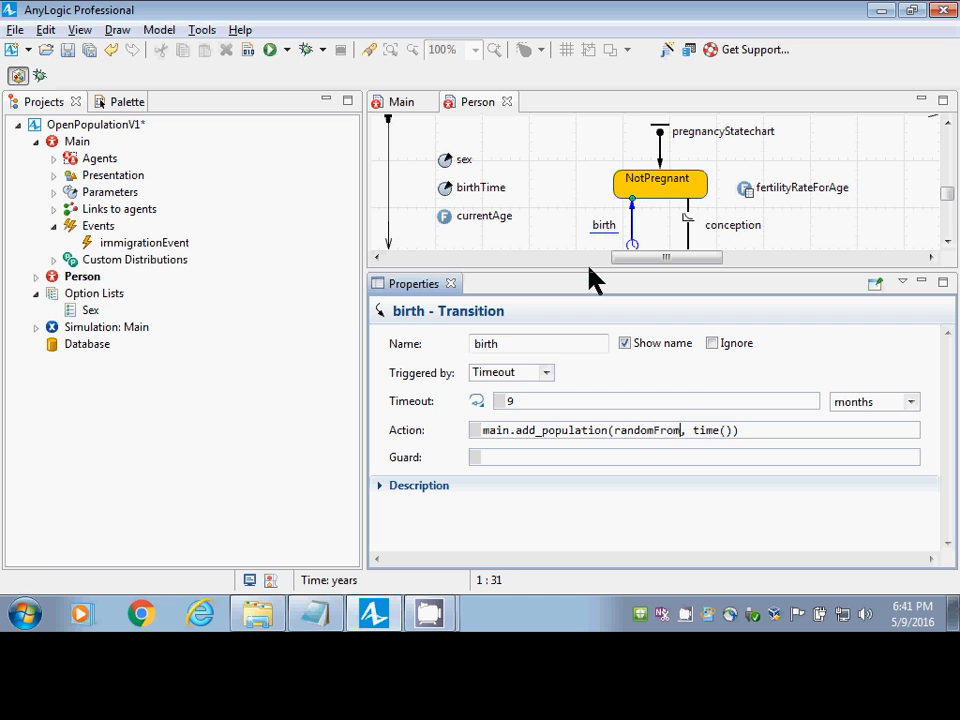
text((Sex.values()
key(Right)
key(Right)
key(Right)
key(Right)
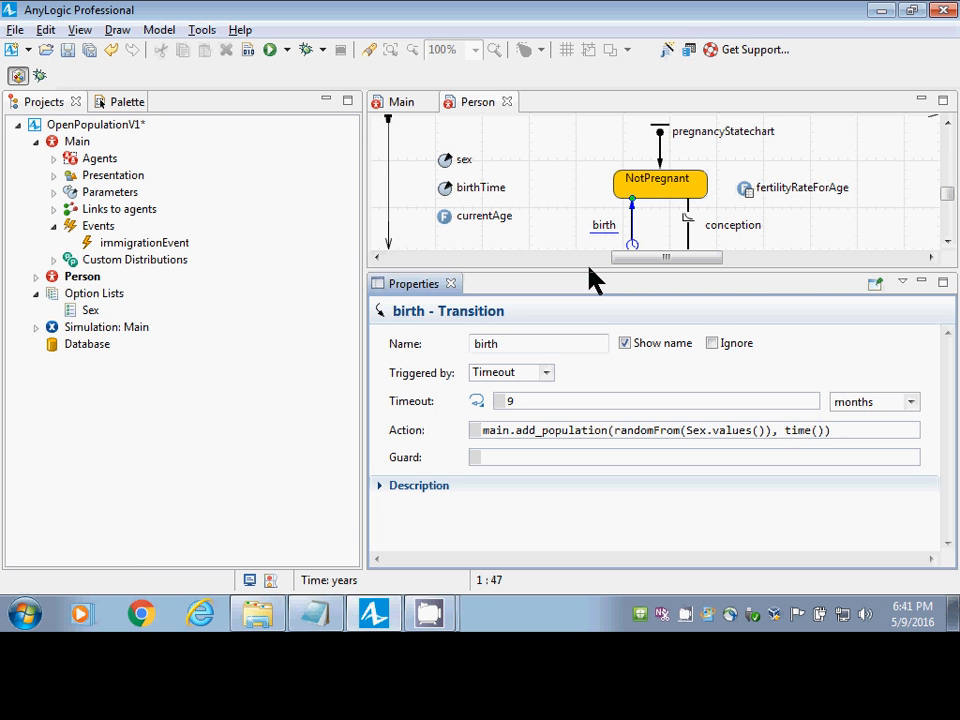
Copy the birth transition's entire action code and build the model.
key(ctrl+a)
key(ctrl+c)
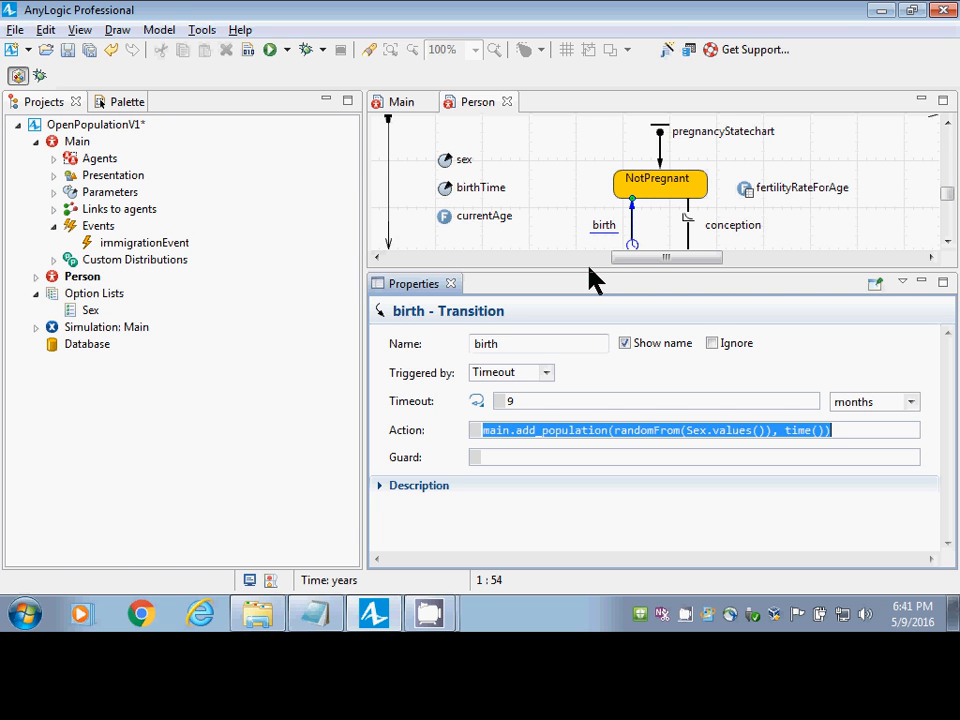
click(250, 48)
Paste the code into Notepad and put time() on its own line, aligned beneath the randomFrom argument.
key(alt+Tab)
key(alt+Tab)
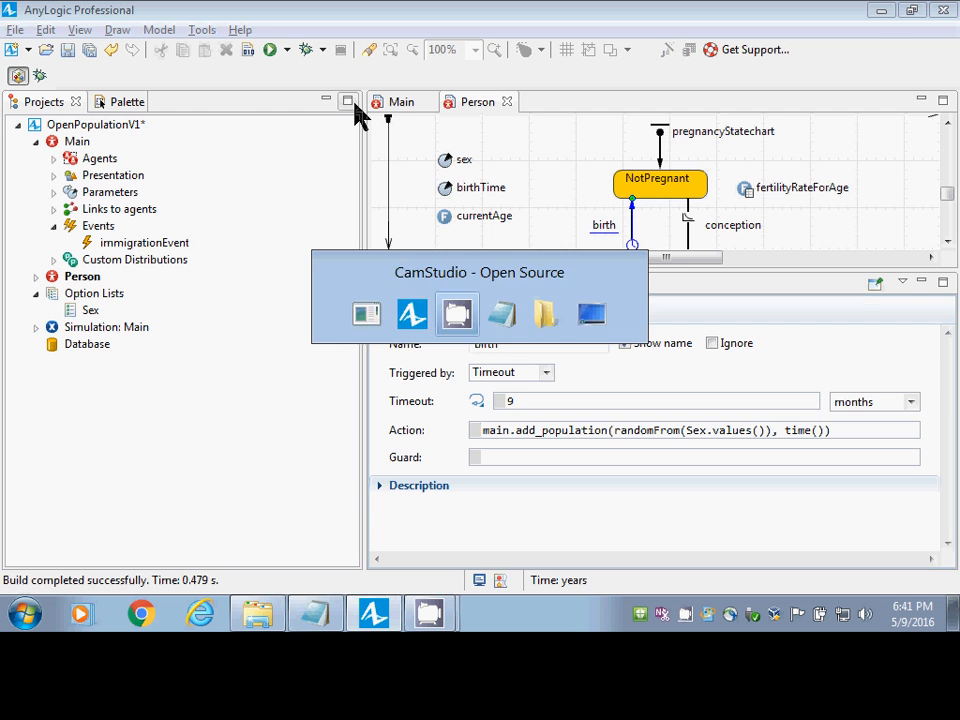
key(ctrl+v)
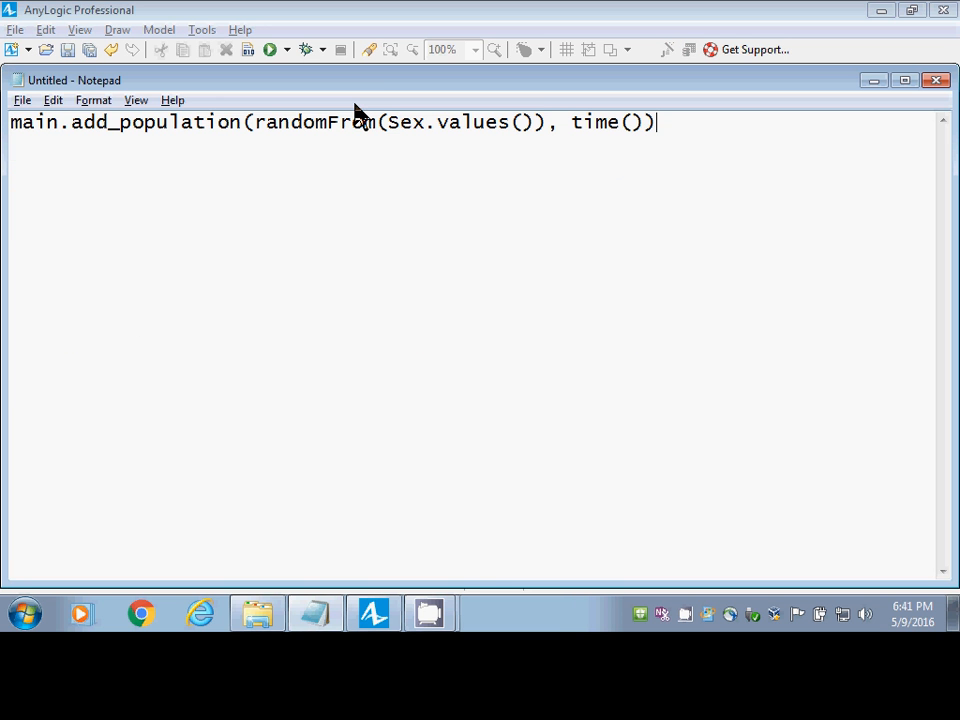
key(Left)
key(Left)
key(ctrl+Left)
key(Return)
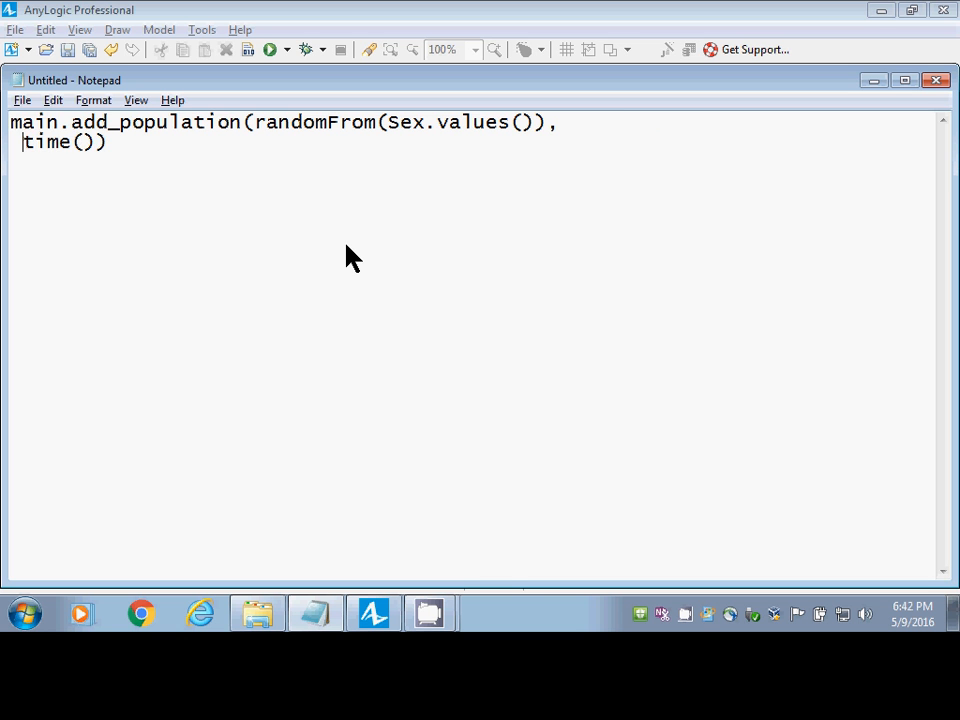
key(BackSpace)
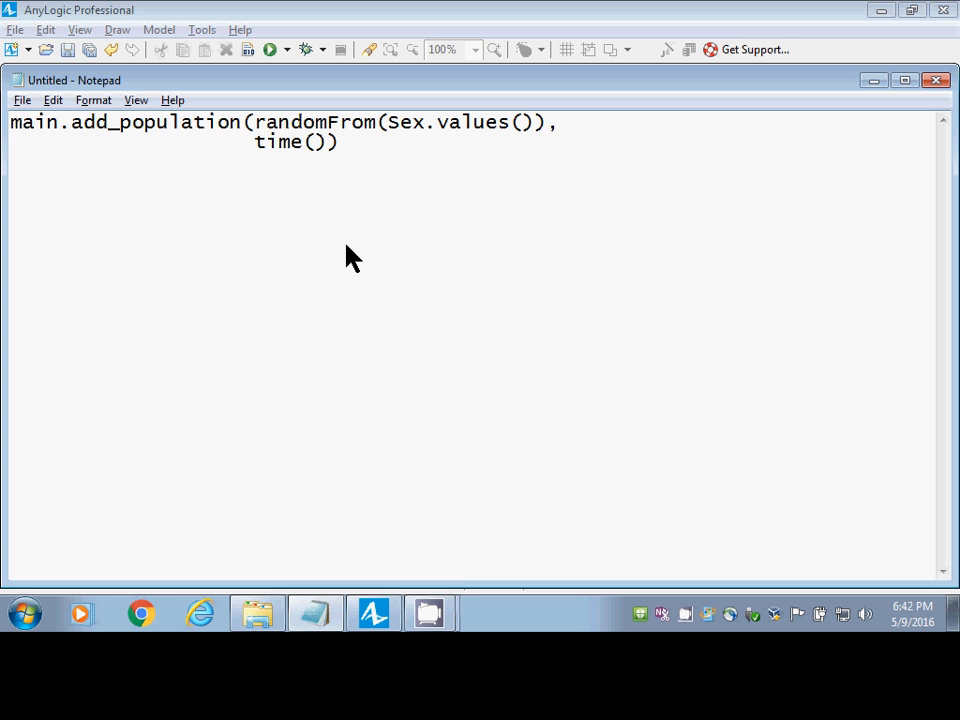
Examine the two add_population arguments in Notepad, highlighting the sex expression and the time() call.
key(Up)
key(shift+End)
key(shift+Left)
key(shift+Left)
key(ctrl+End)
key(Left)
key(shift+Left)
key(shift+Left)
key(shift+Left)
key(shift+Left)
key(shift+Left)
key(shift+Left)
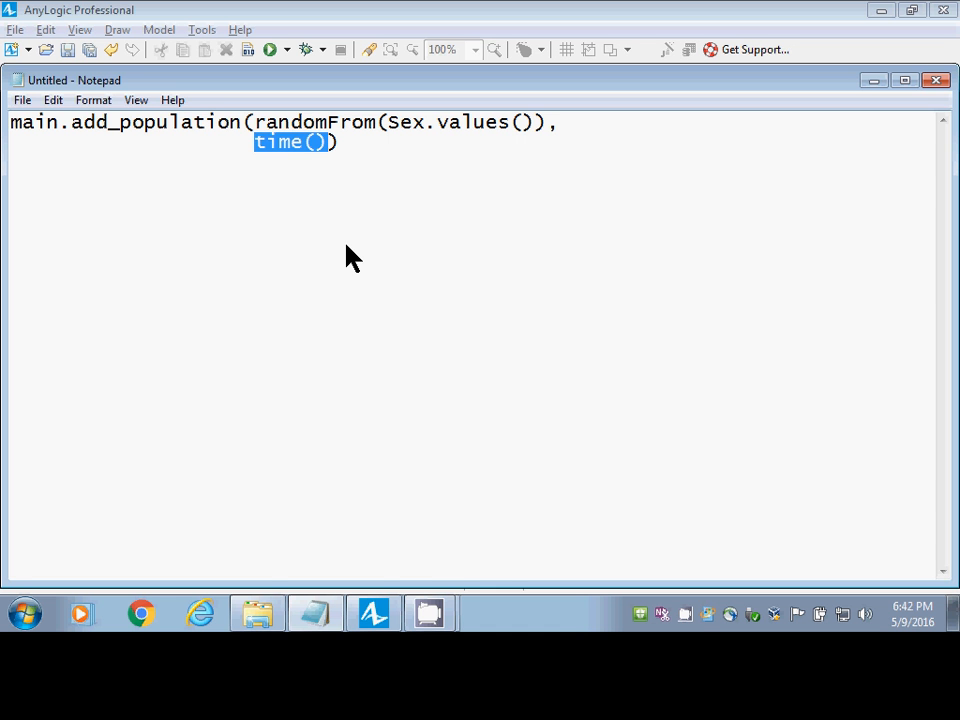
Return to AnyLogic and remove the randomFrom(Sex.values()) argument from the birth action's add_population call.
key(alt+Tab)
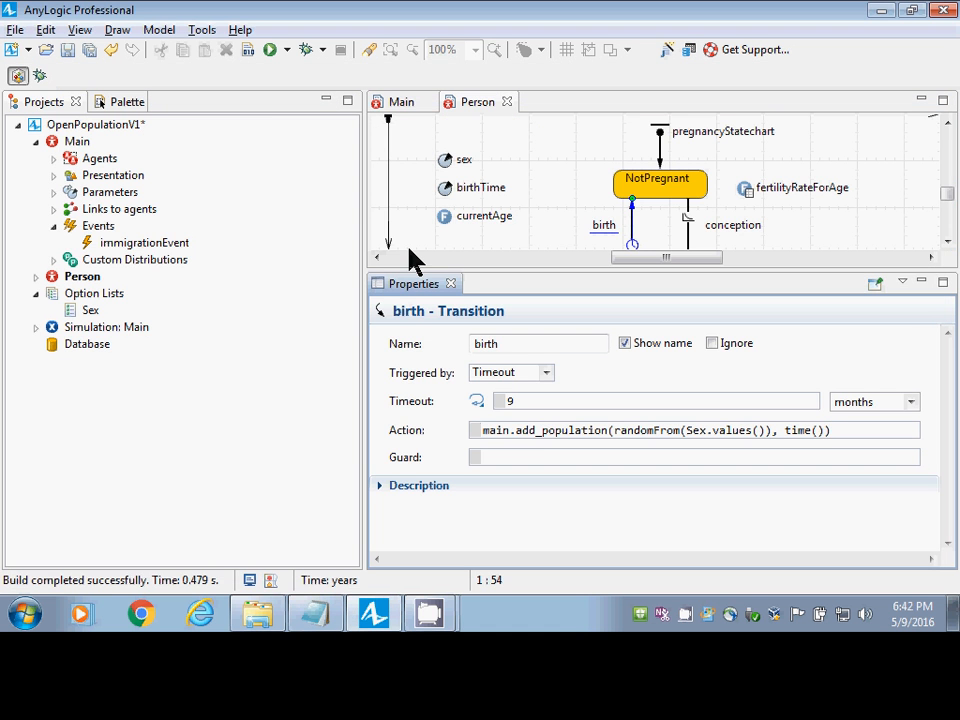
click(470, 430)
click(576, 439)
key(Right)
key(Right)
key(Right)
key(Right)
key(Right)
key(Right)
key(Right)
key(Right)
key(Right)
key(Right)
key(Right)
key(Right)
key(Right)
key(Right)
key(Right)
key(Right)
key(Right)
key(ctrl+Left)
key(ctrl+shift+Right)
key(shift+Right)
key(shift+Right)
key(shift+Right)
key(shift+Right)
key(shift+Right)
key(shift+Right)
key(shift+Right)
key(shift+Right)
key(shift+Right)
key(shift+Right)
key(shift+Right)
key(shift+Right)
key(shift+Right)
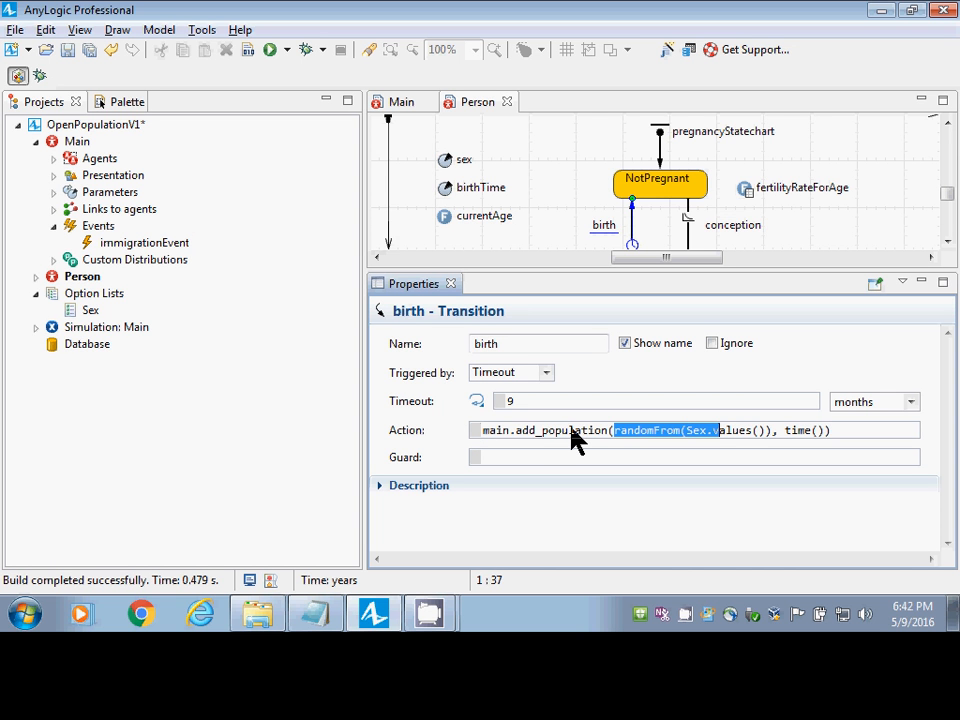
key(shift+Right)
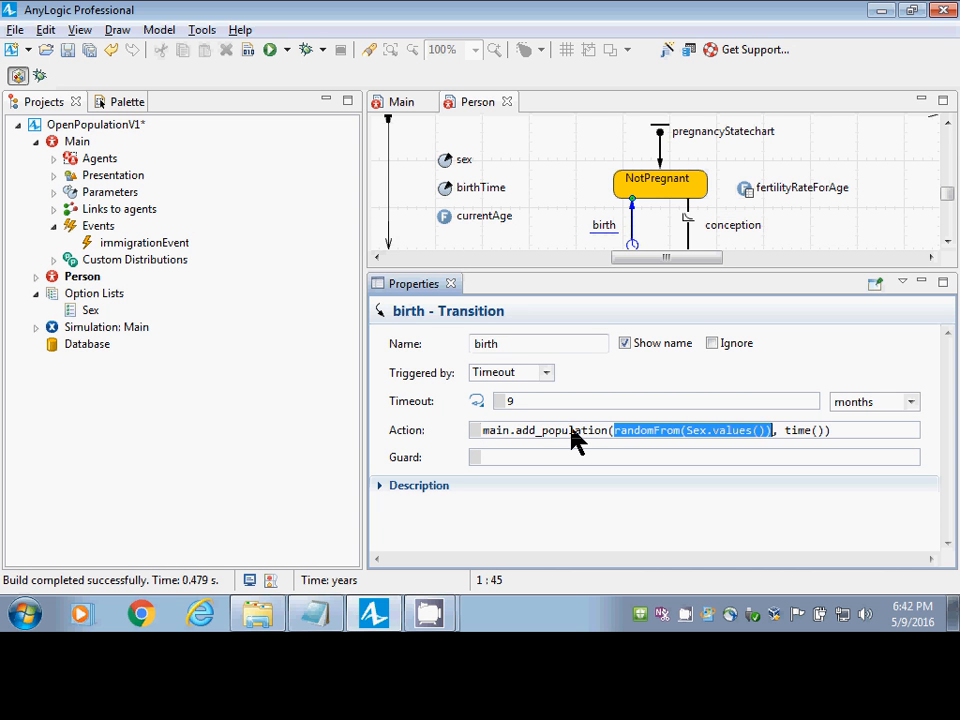
key(Delete)
Add Sex babysSex = randomFrom(Sex.values()); above the add_population call and start a double declaration on the line beneath it.
key(Home)
key(Return)
key(Up)
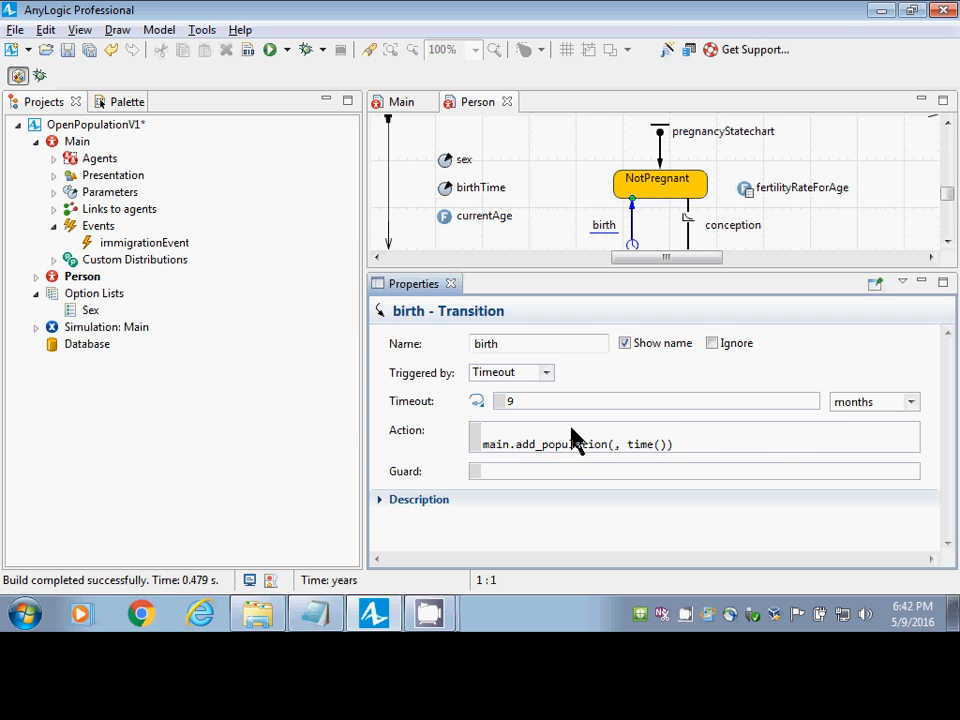
text(Sex babysSex = randomFrom(Sex.values());)
key(Return)
key(Down)
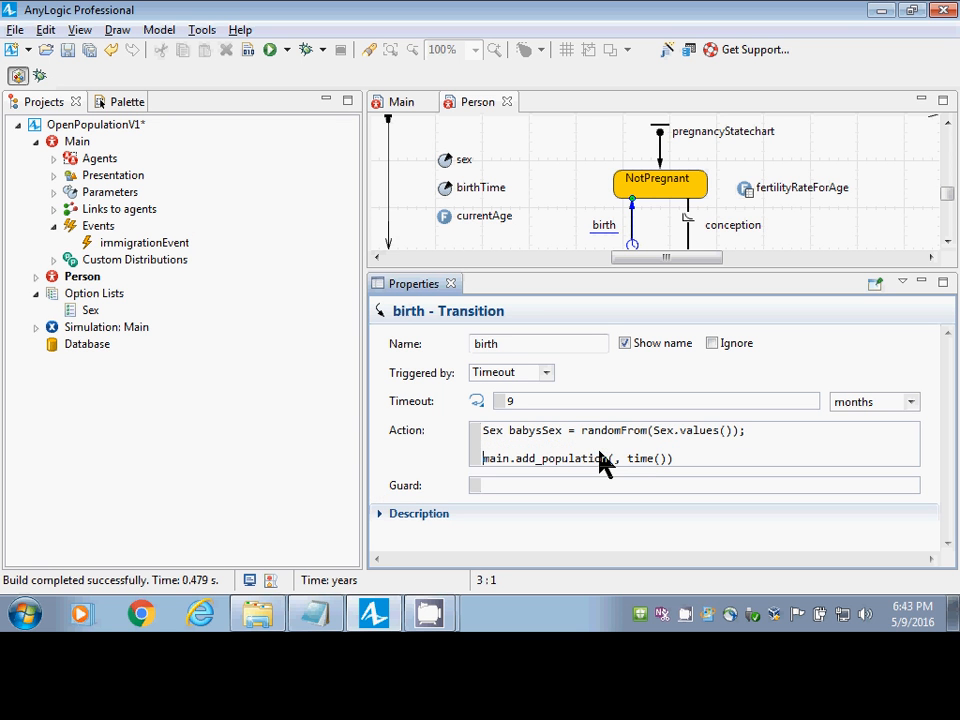
key(Up)
text(double)
Switch to Notepad to compare the original one-call code with the new declarations, highlighting the randomFrom(Sex.values()) expression, and return to AnyLogic.
key(alt+Tab)
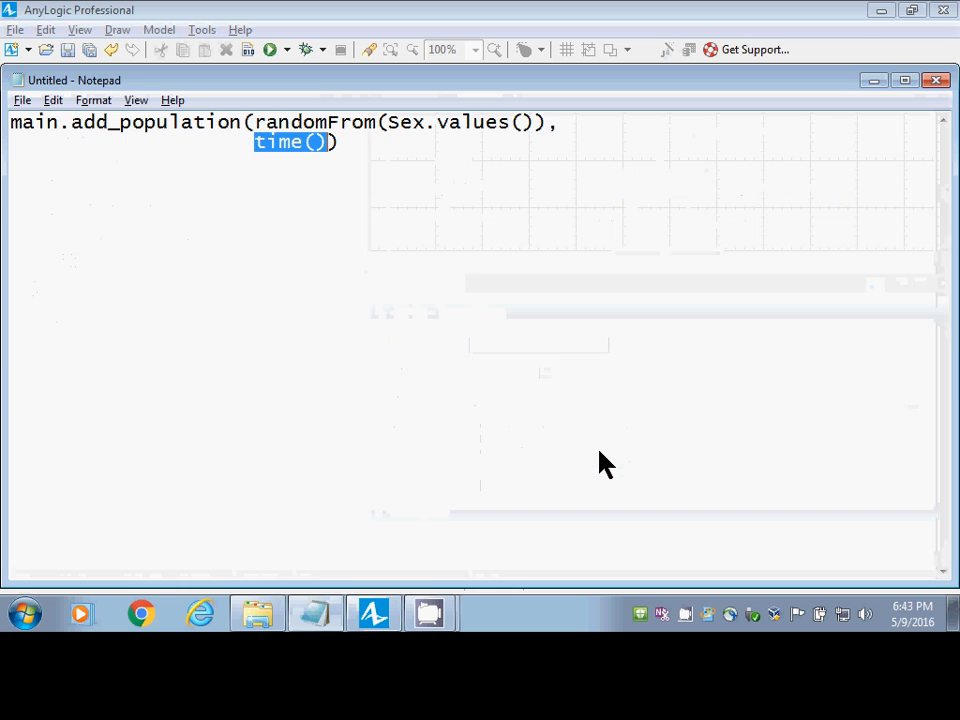
drag(264, 122, 551, 122)
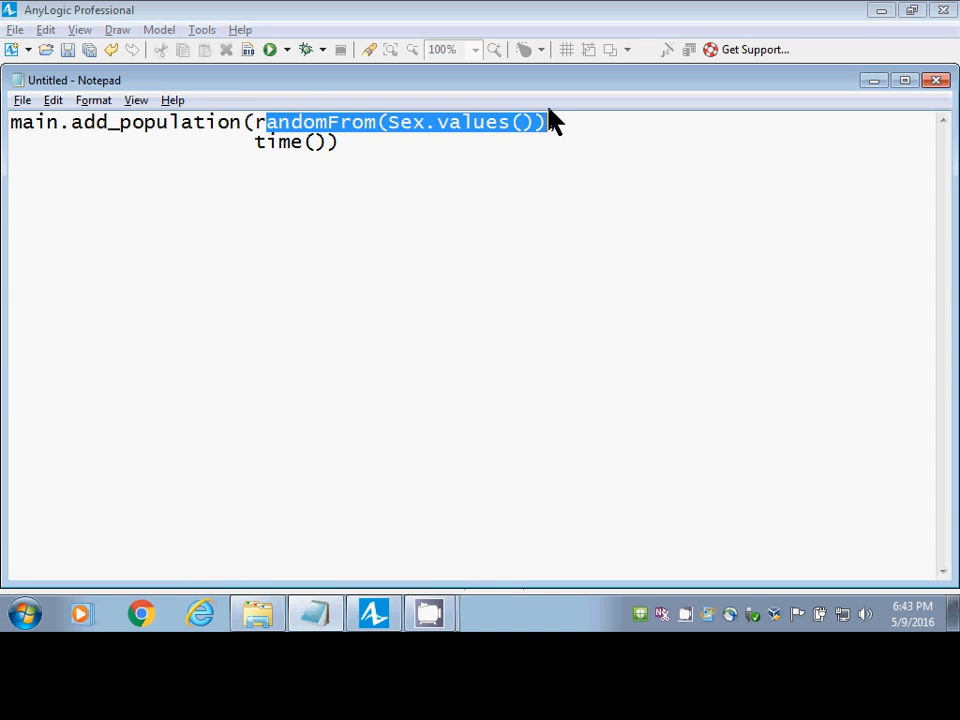
key(alt+Tab)
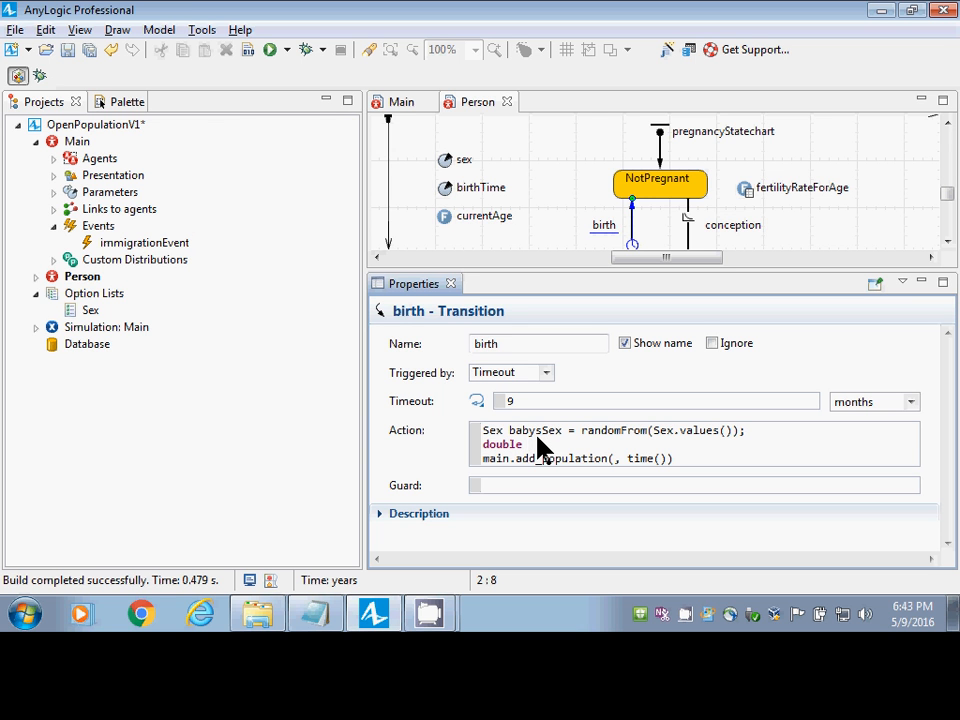
key(alt+Tab)
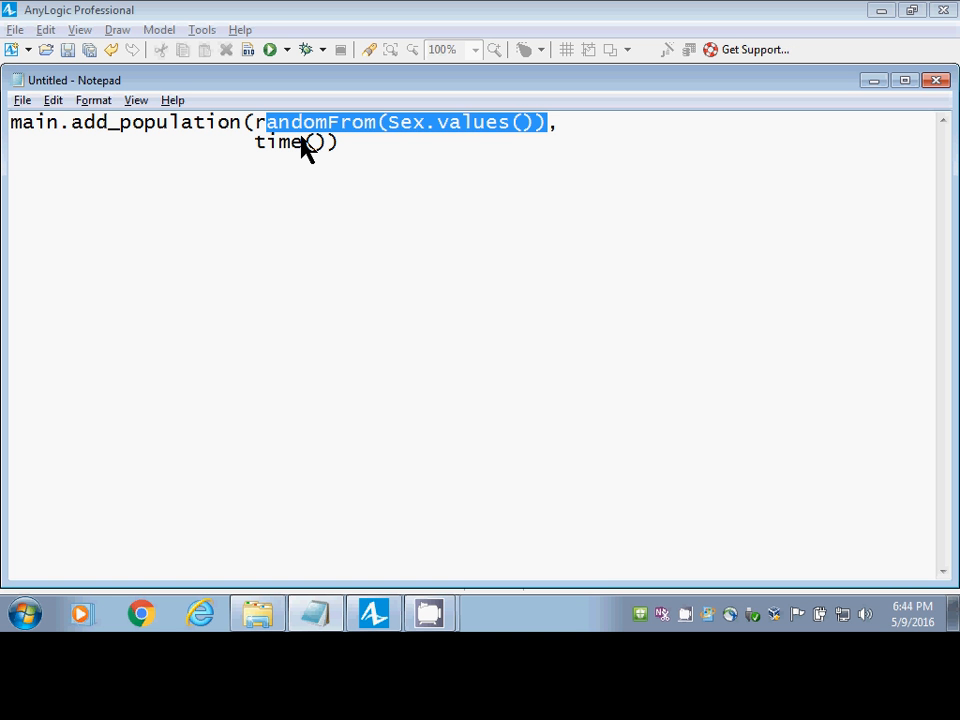
key(alt+Tab)
key(alt+Tab)
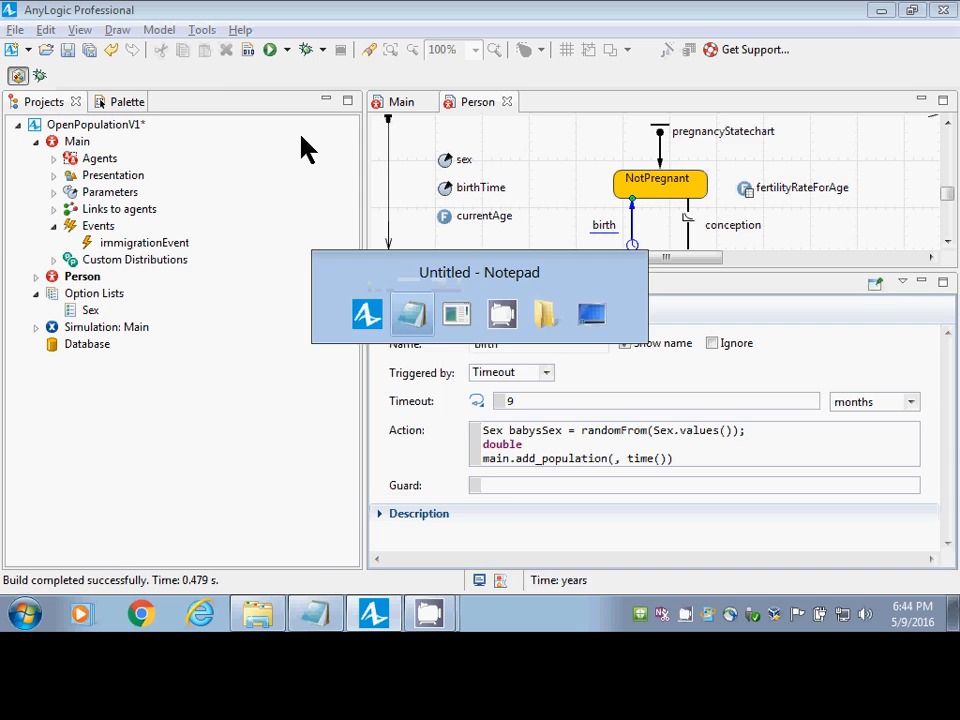
key(ctrl+End)
key(Up)
key(ctrl+Left)
key(ctrl+shift+Right)
key(ctrl+shift+Right)
key(ctrl+shift+Right)
key(ctrl+shift+Right)
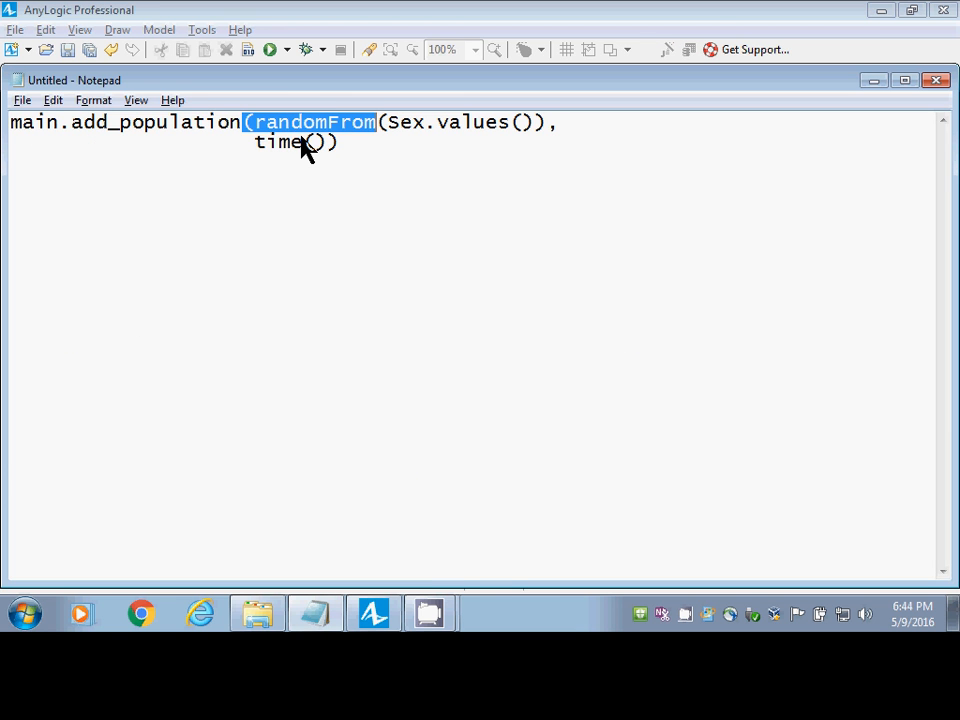
key(Left)
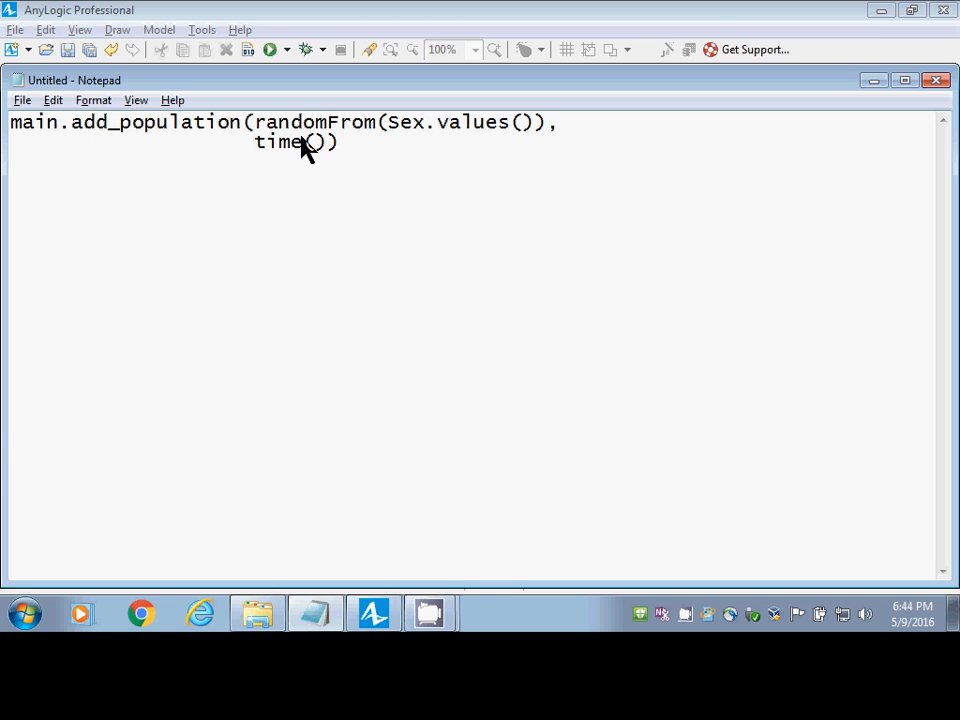
key(Left)
key(ctrl+shift+Left)
key(ctrl+shift+Left)
key(ctrl+shift+Left)
key(ctrl+shift+Left)
key(ctrl+shift+Left)
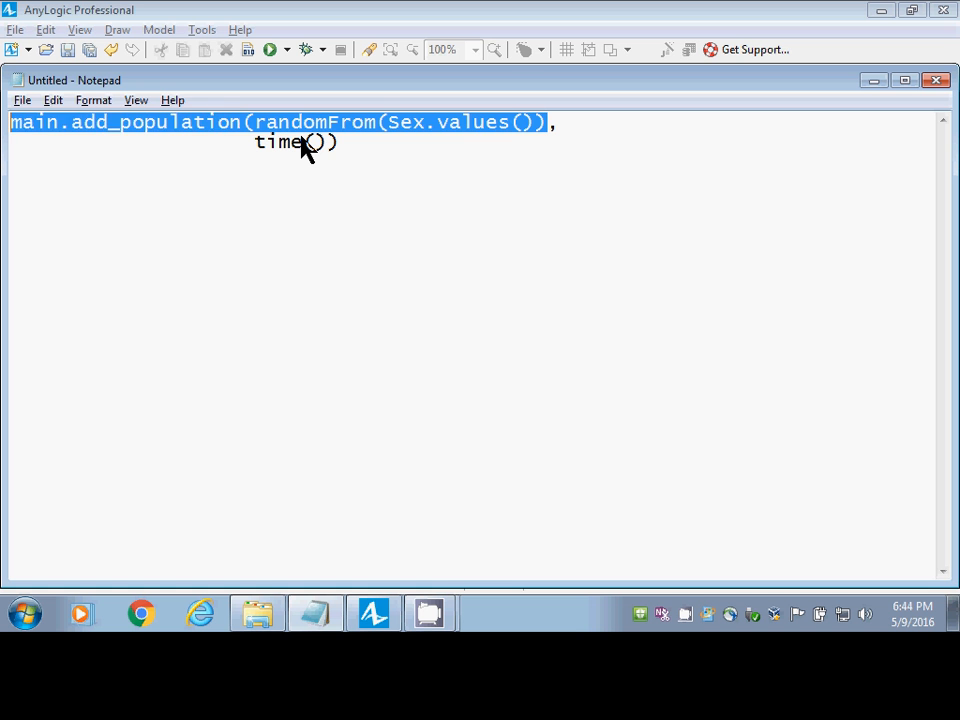
key(ctrl+shift+Right)
key(shift+Right)
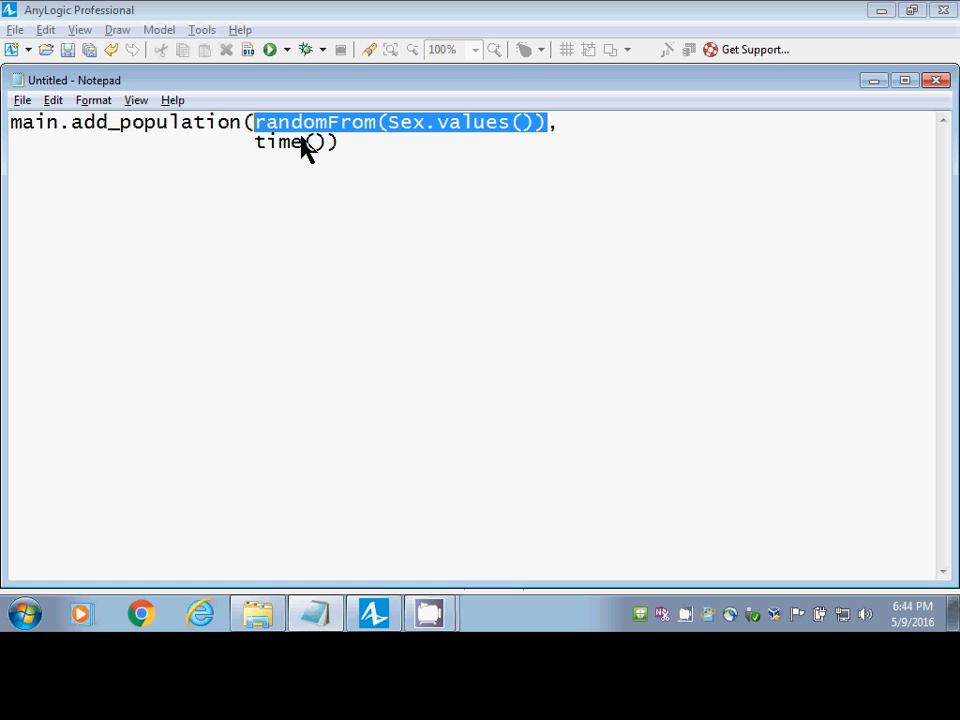
key(alt+Tab)
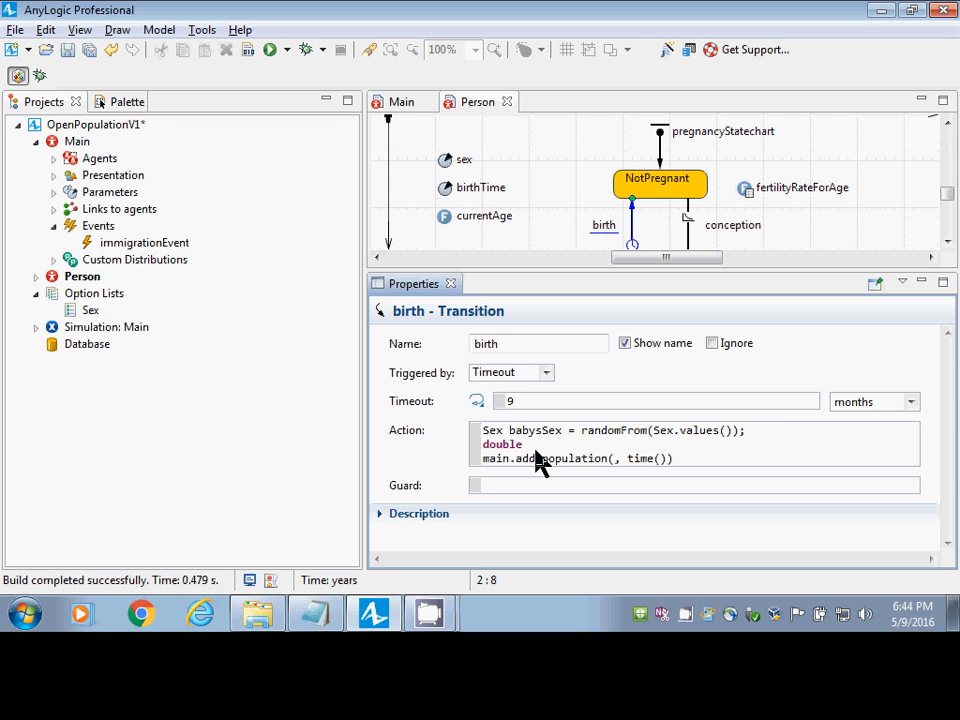
Complete the second line as double babysBirthTime = time(); and remove time() from the add_population call.
text(birt)
key(BackSpace)
key(BackSpace)
key(BackSpace)
text(abysBirthTime =)
key(Down)
key(ctrl+shift+Right)
key(shift+Right)
key(shift+Right)
key(Delete)
key(Up)
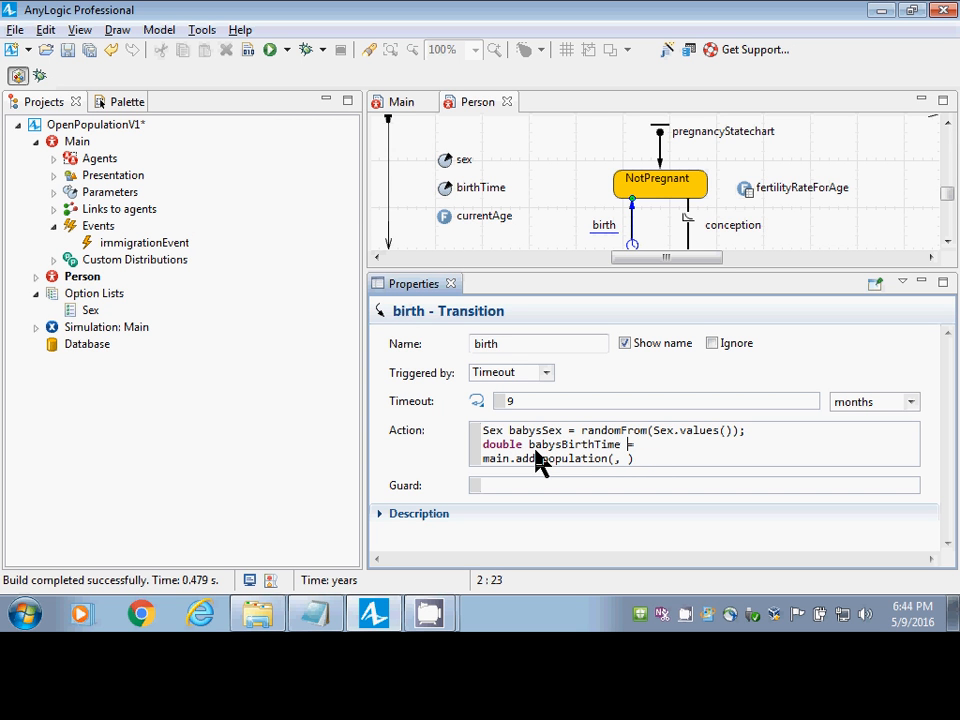
key(End)
text(time();)
Copy the babysSex variable name into the add_population call as its first argument.
click(542, 432)
double_click(544, 432)
key(ctrl+c)
key(Down)
key(Down)
key(Right)
key(Right)
key(Right)
key(Right)
key(Right)
key(Right)
key(Right)
key(Right)
key(ctrl+v)
Insert babysBirthTime as the second add_population argument, end the statement with a semicolon, and save the model.
double_click(545, 446)
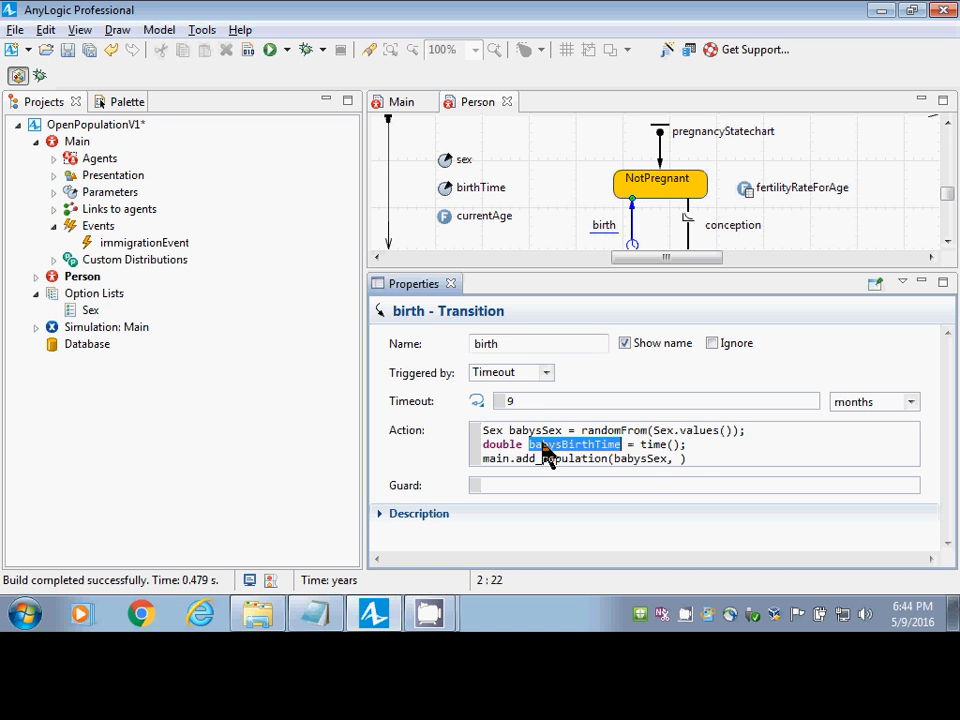
key(ctrl+c)
click(690, 468)
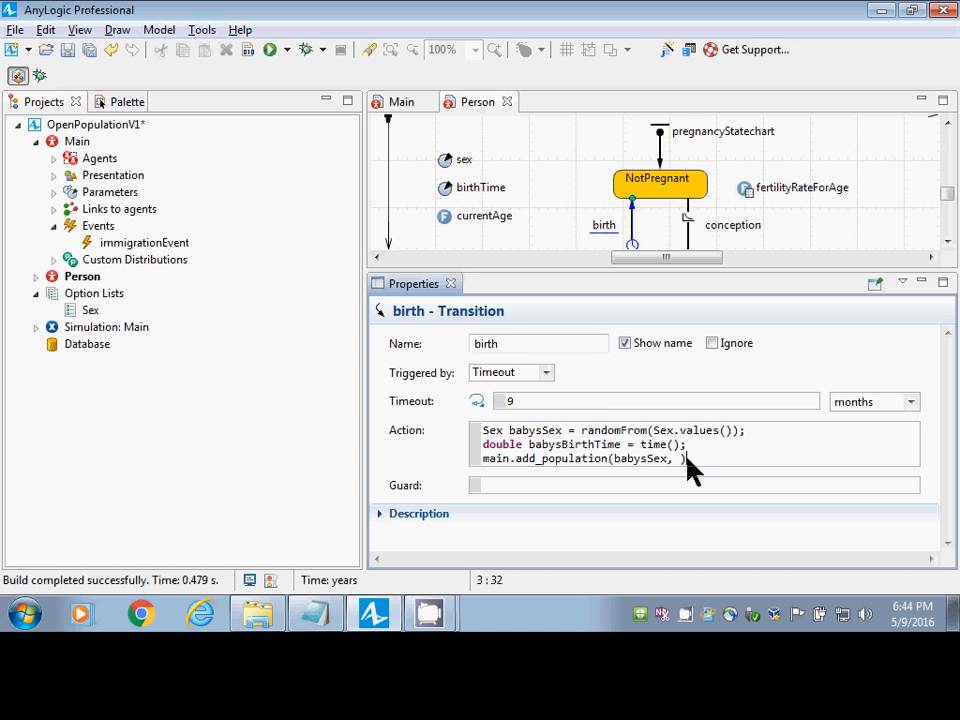
key(BackSpace)
key(ctrl+v)
text();)
key(ctrl+s)
Insert a blank line above the add_population call, trying code completion for the word current there and deleting it.
key(Return)
text(current)
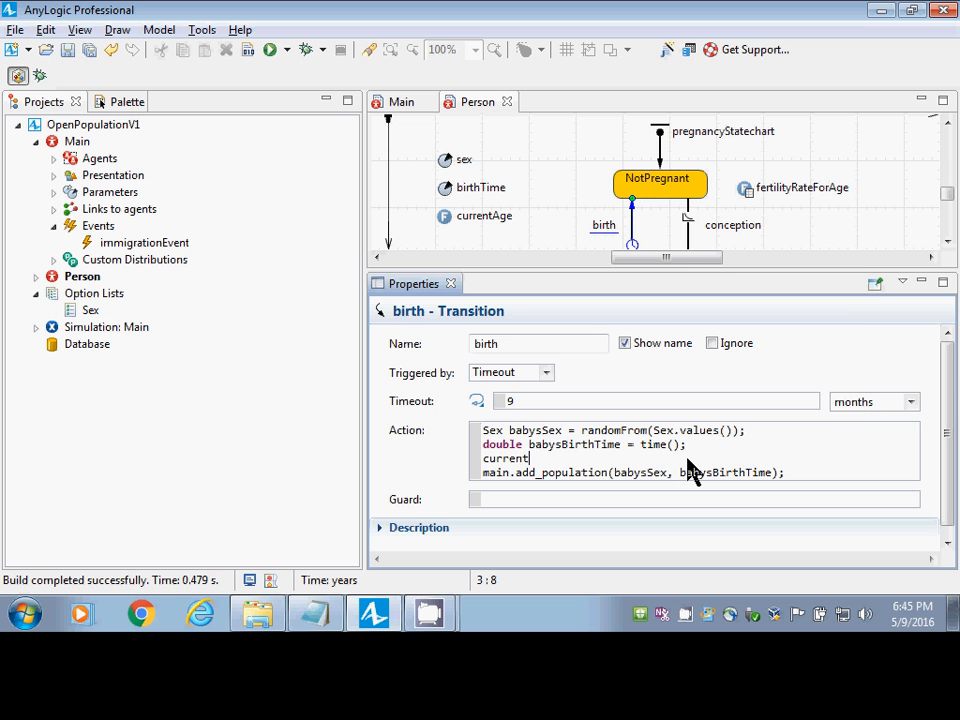
key(ctrl+space)
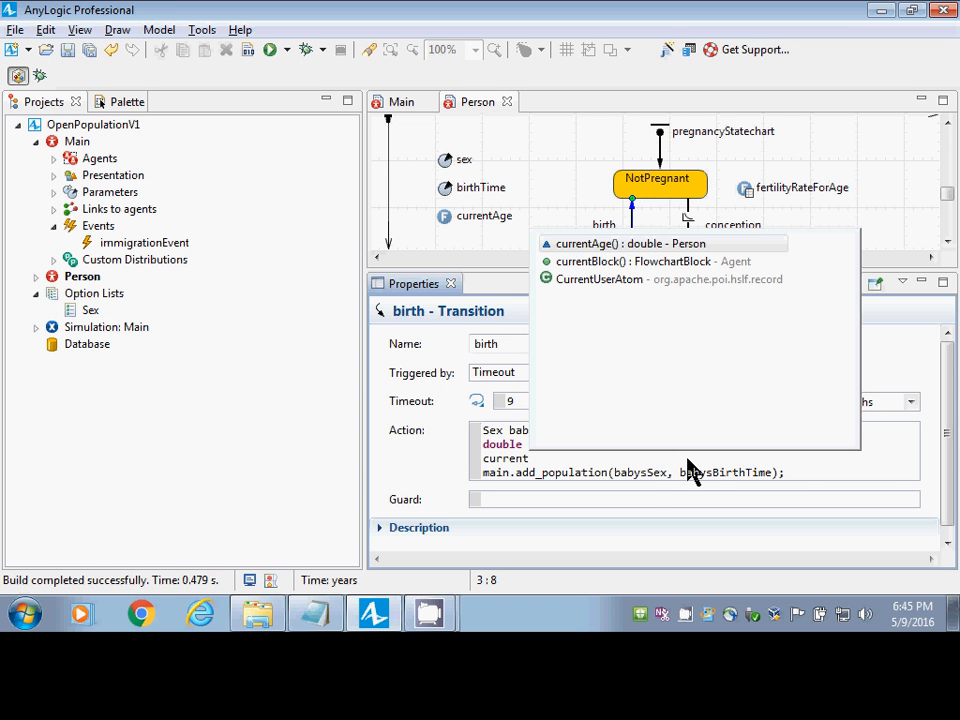
key(BackSpace)
key(BackSpace)
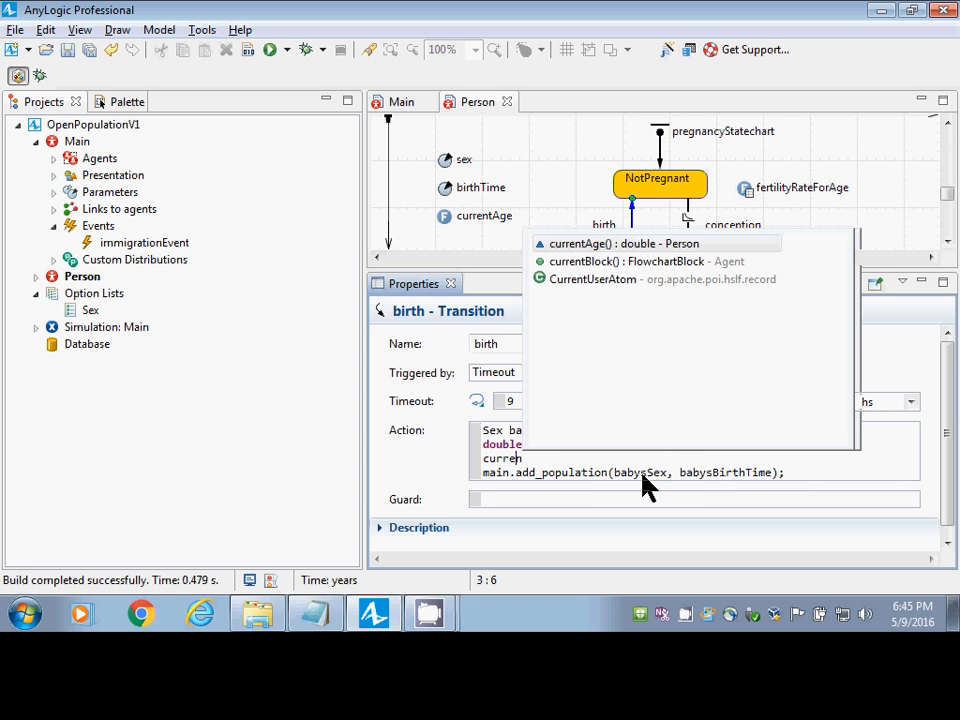
key(BackSpace)
key(BackSpace)
key(BackSpace)
key(BackSpace)
key(BackSpace)
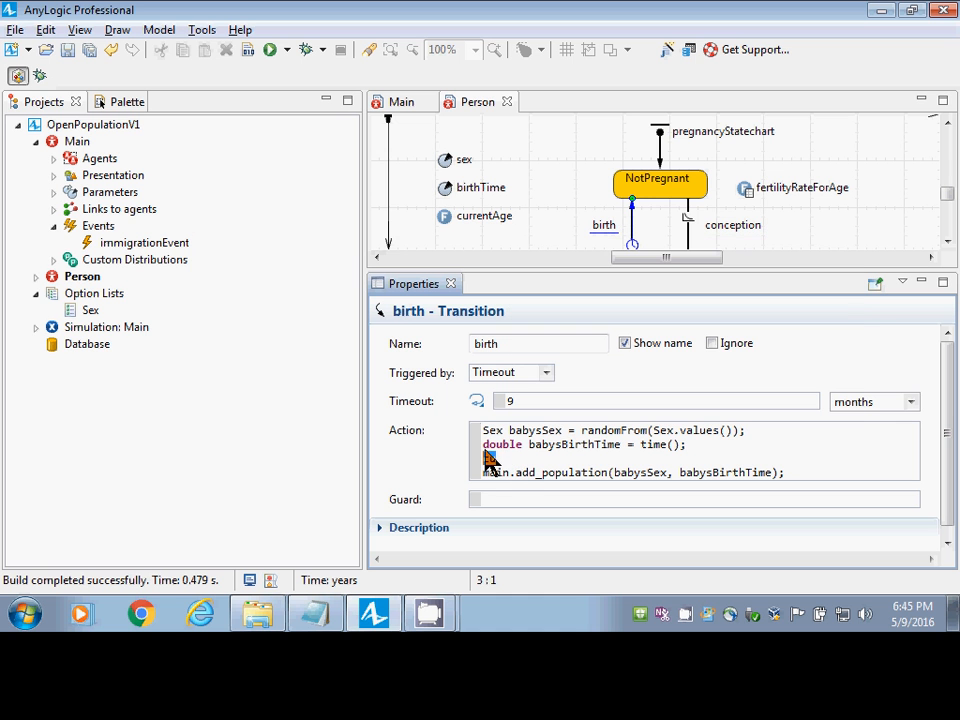
text(data)
key(BackSpace)
text(e)
key(shift+Home)
key(BackSpace)
Save the model, then test it by running the Simulation experiment and closing the run window.
key(Down)
key(ctrl+s)
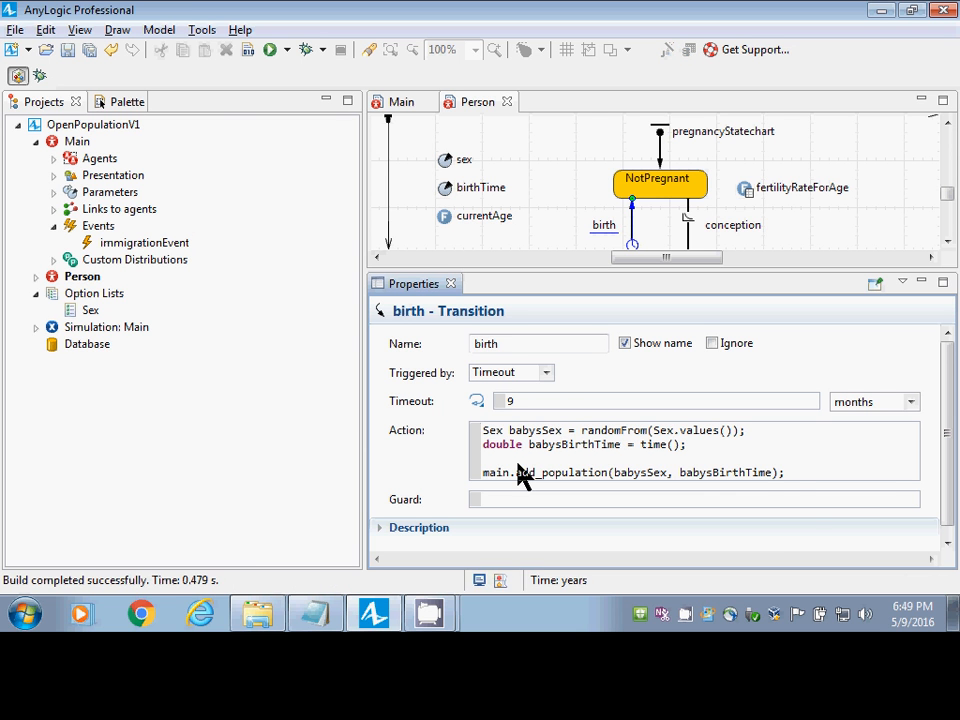
click(790, 476)
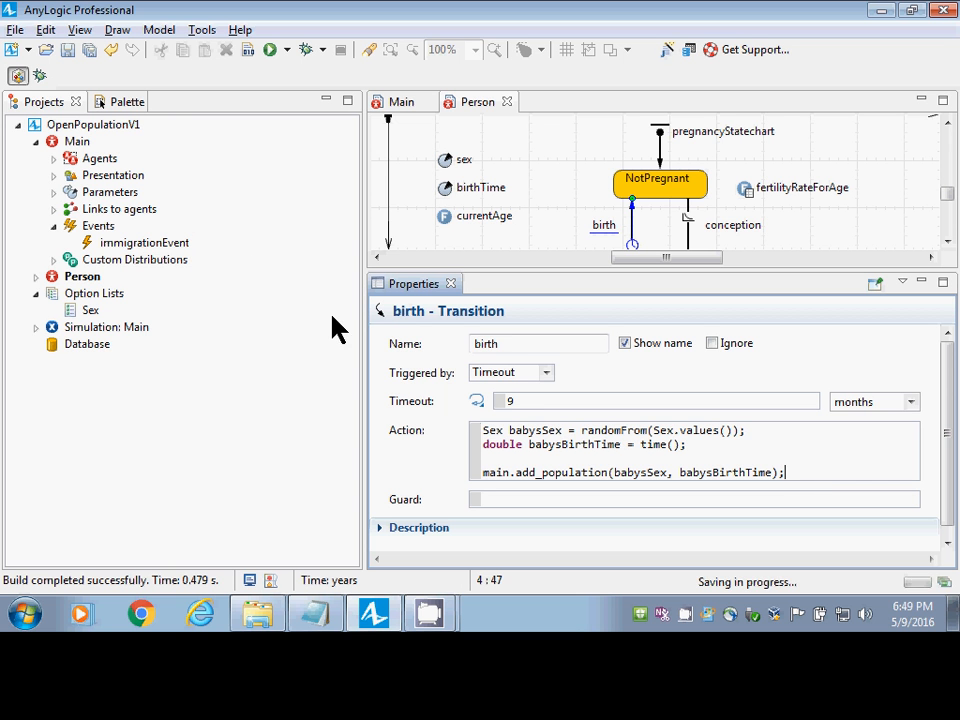
right_click(90, 328)
click(127, 290)
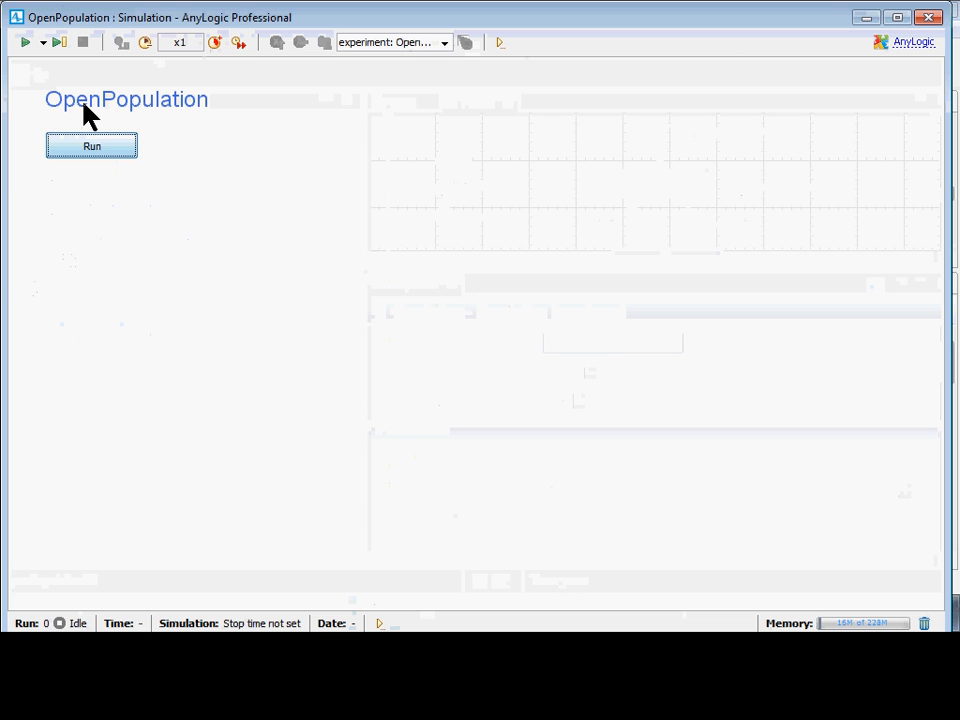
click(92, 146)
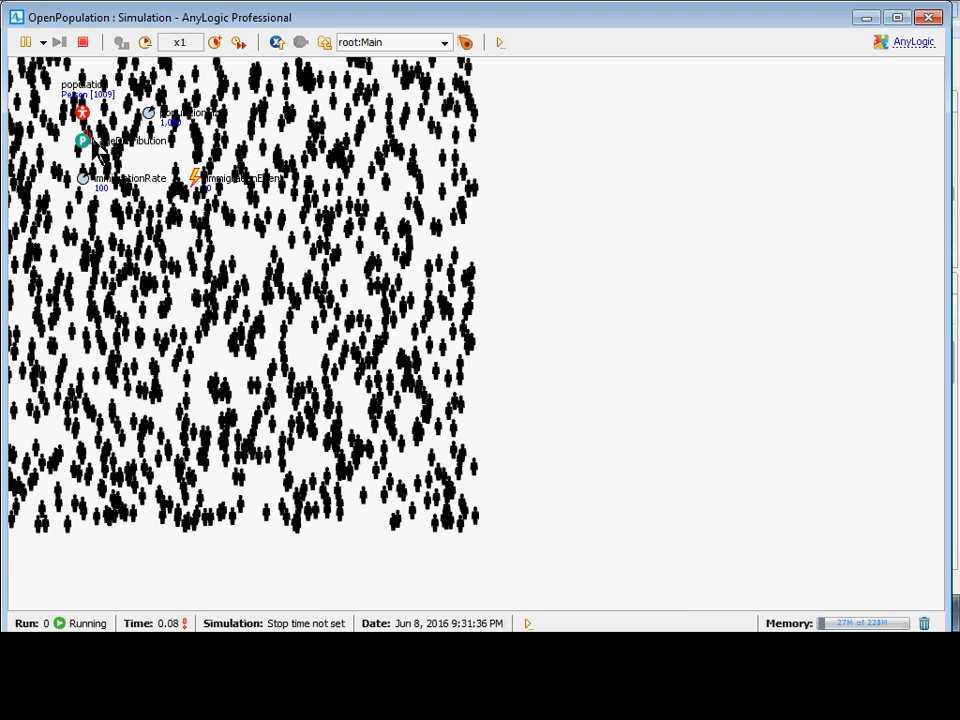
click(930, 20)
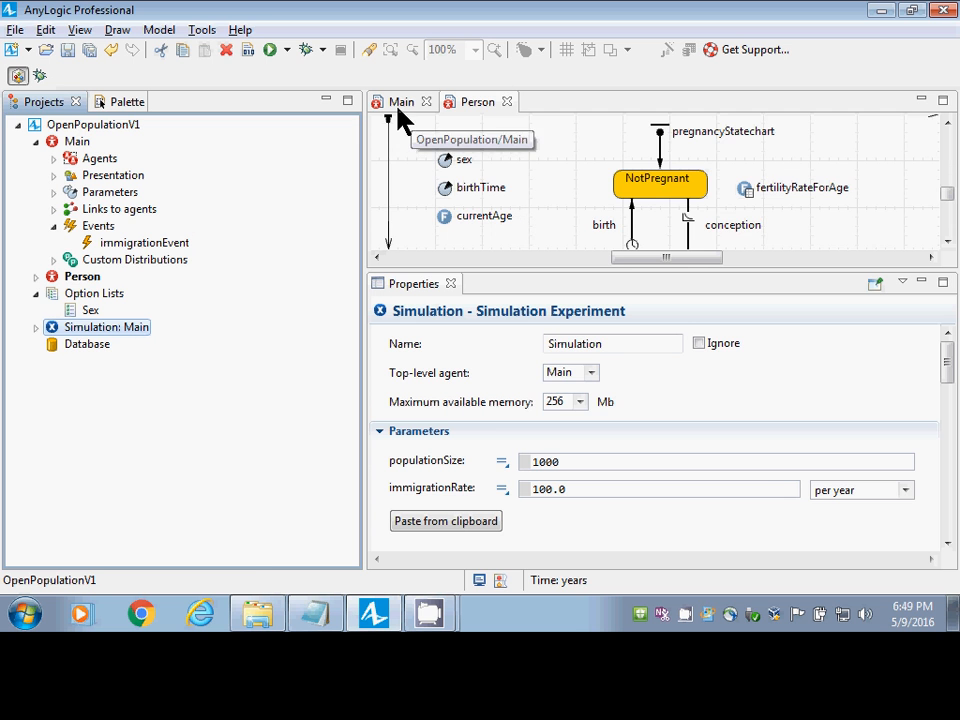
Open the Main diagram and view the settings of the immigrationRate parameter.
click(394, 104)
click(500, 200)
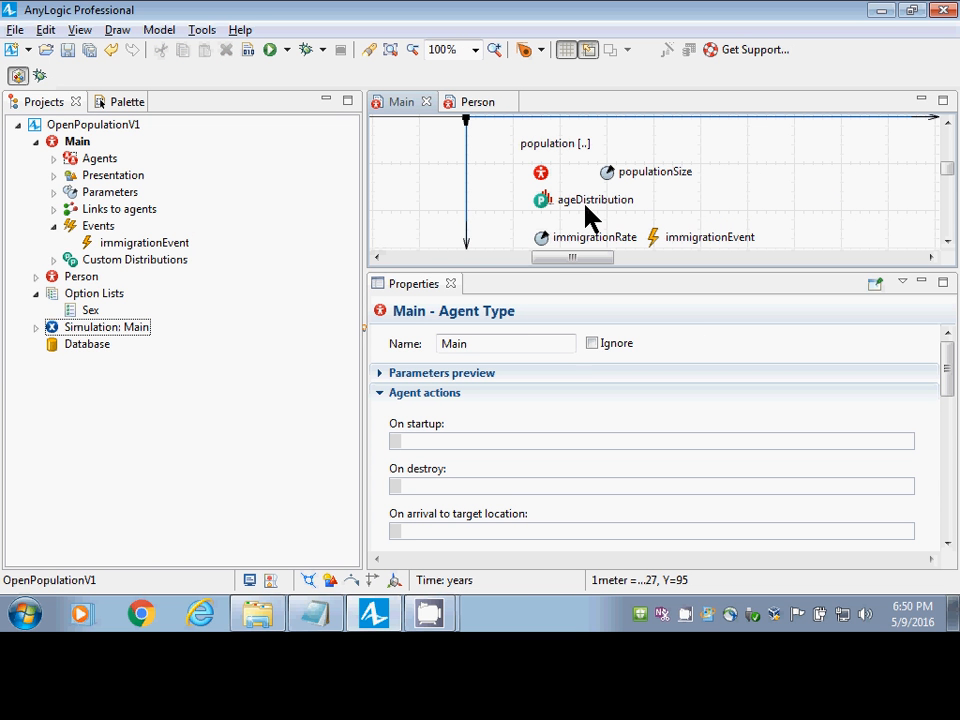
click(541, 238)
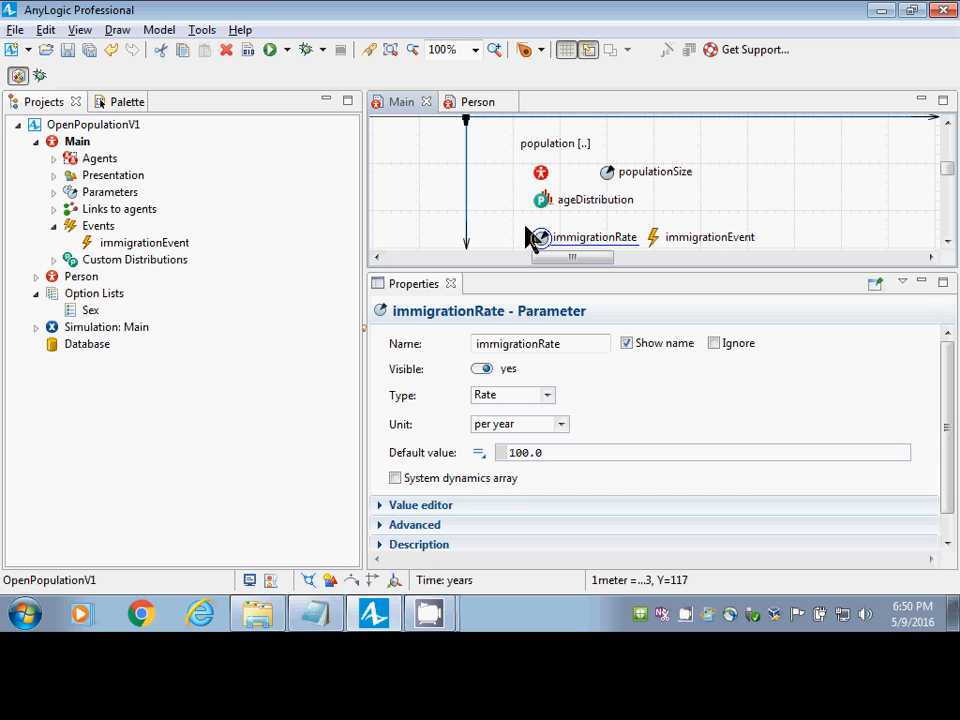
Add a new Simulation experiment named NoImmigration to the OpenPopulationV1 model, with Main as the top-level agent.
right_click(52, 125)
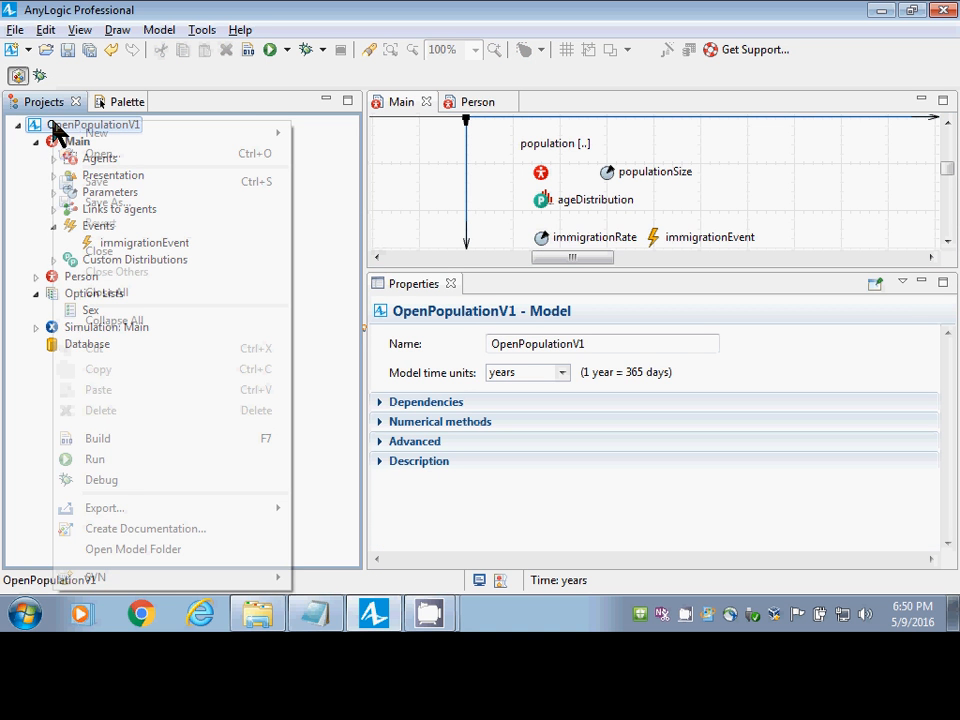
mouse_move(133, 140)
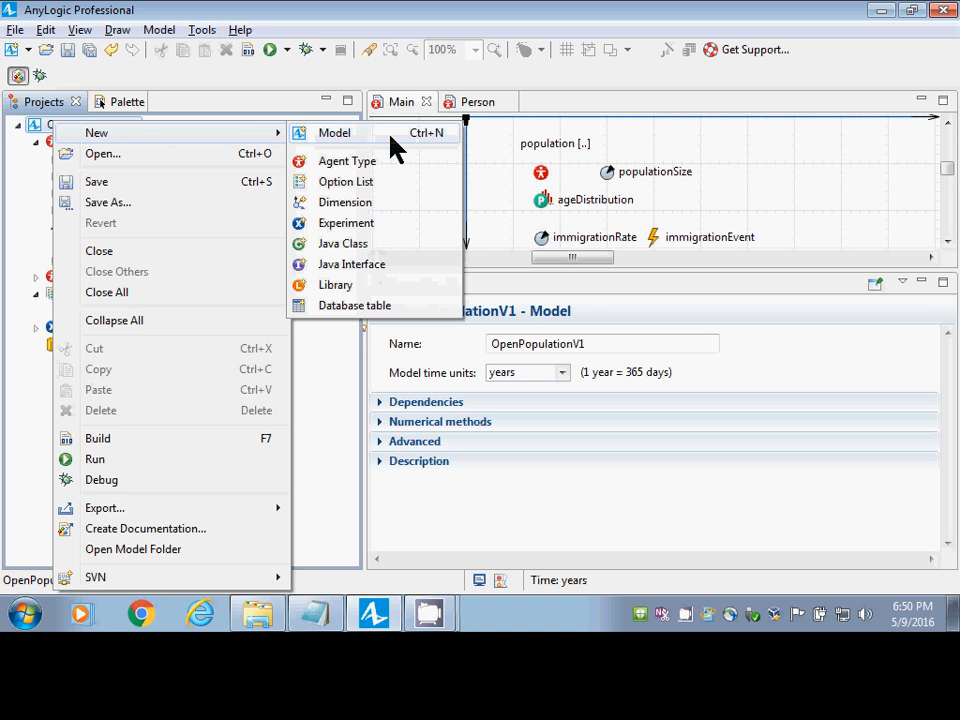
click(346, 223)
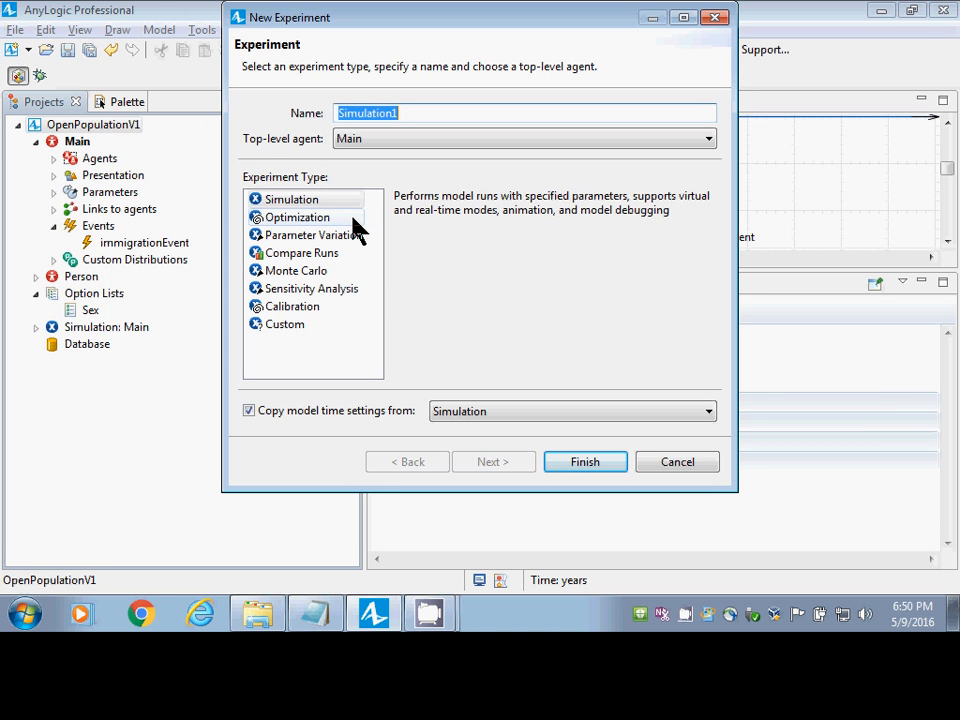
text(NoImmigration)
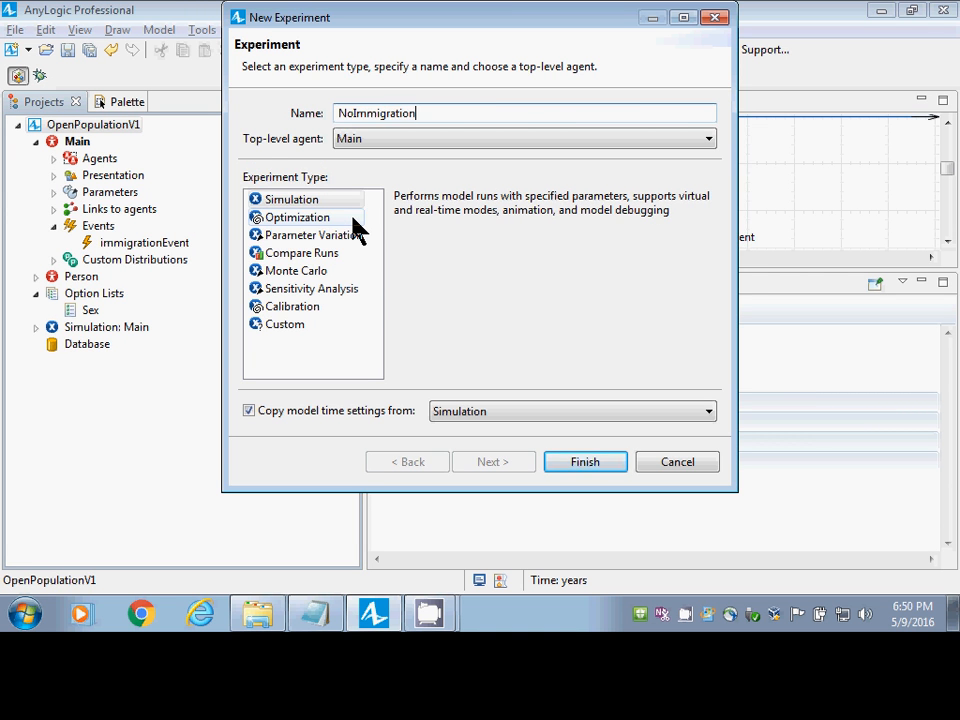
key(Return)
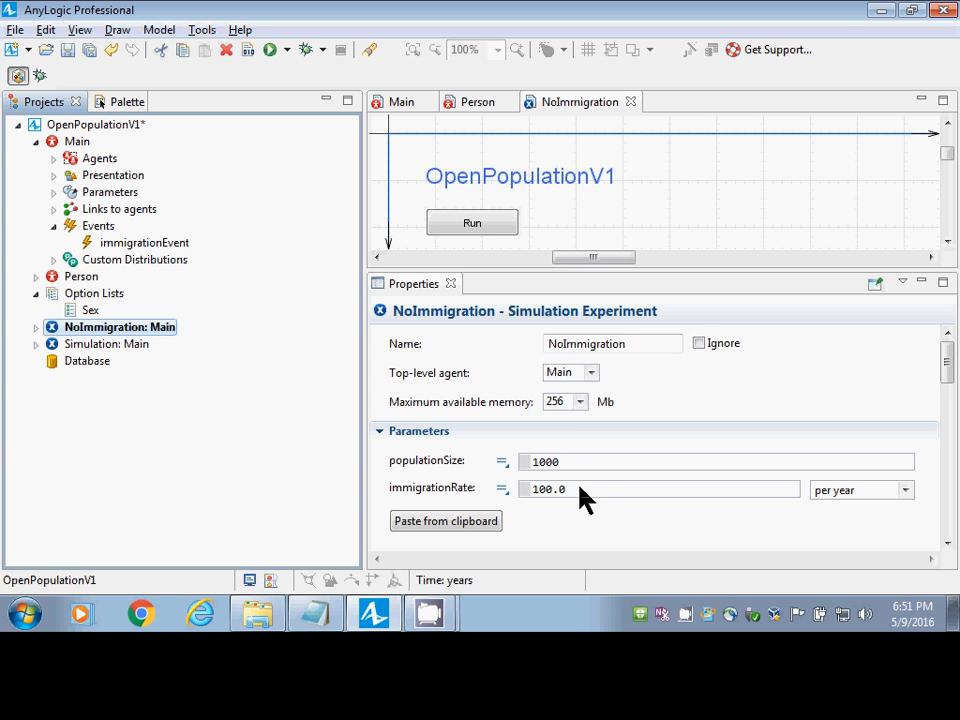
Set the immigrationRate parameter of the NoImmigration experiment to 0 and save the model.
drag(585, 497, 376, 489)
text(0)
click(62, 333)
key(ctrl+s)
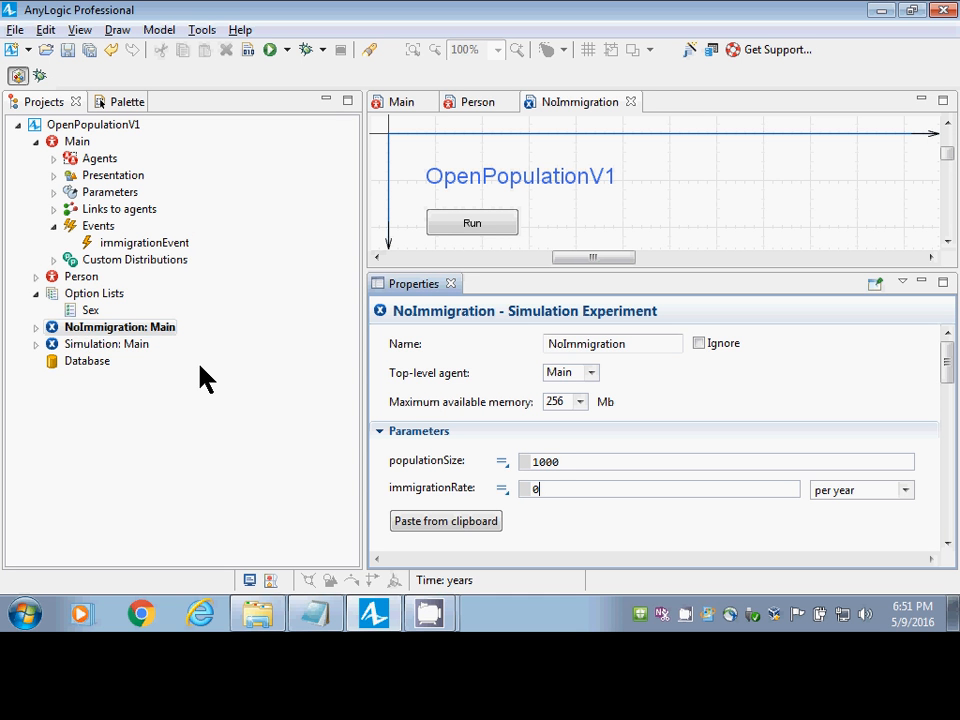
Run the NoImmigration experiment with the speed raised to x10 to watch the population, and close the run window.
right_click(137, 330)
click(178, 291)
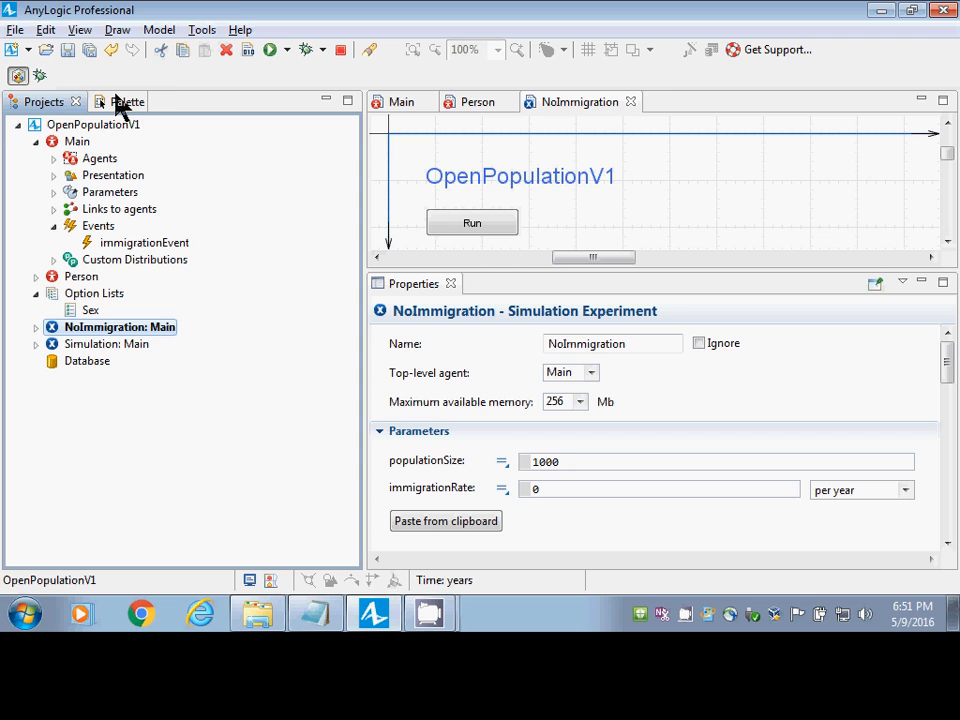
click(96, 148)
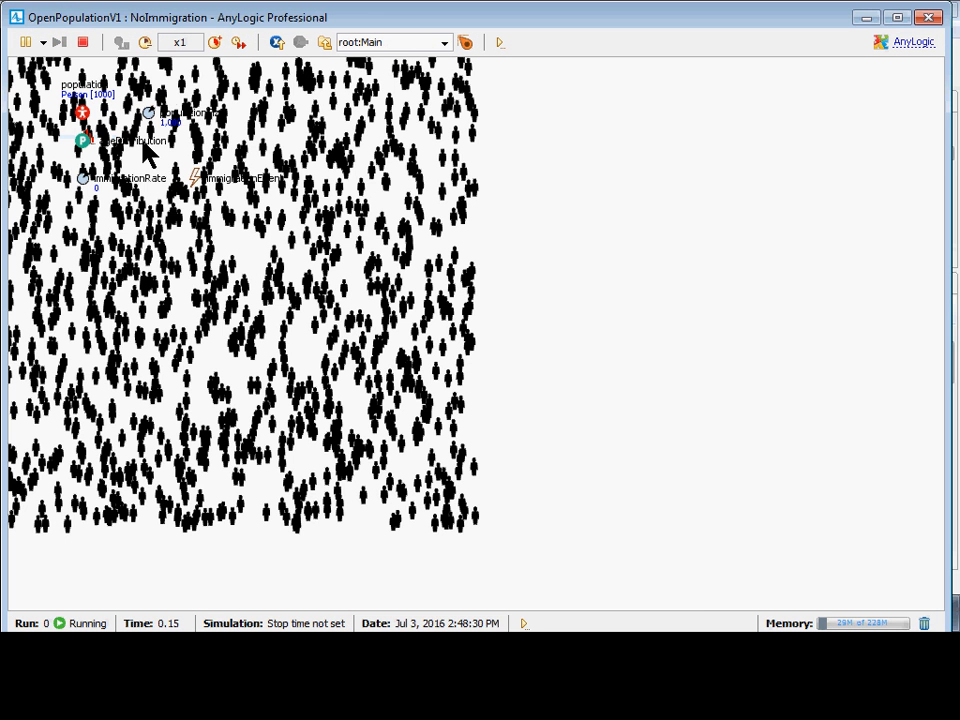
click(215, 43)
click(215, 43)
click(215, 43)
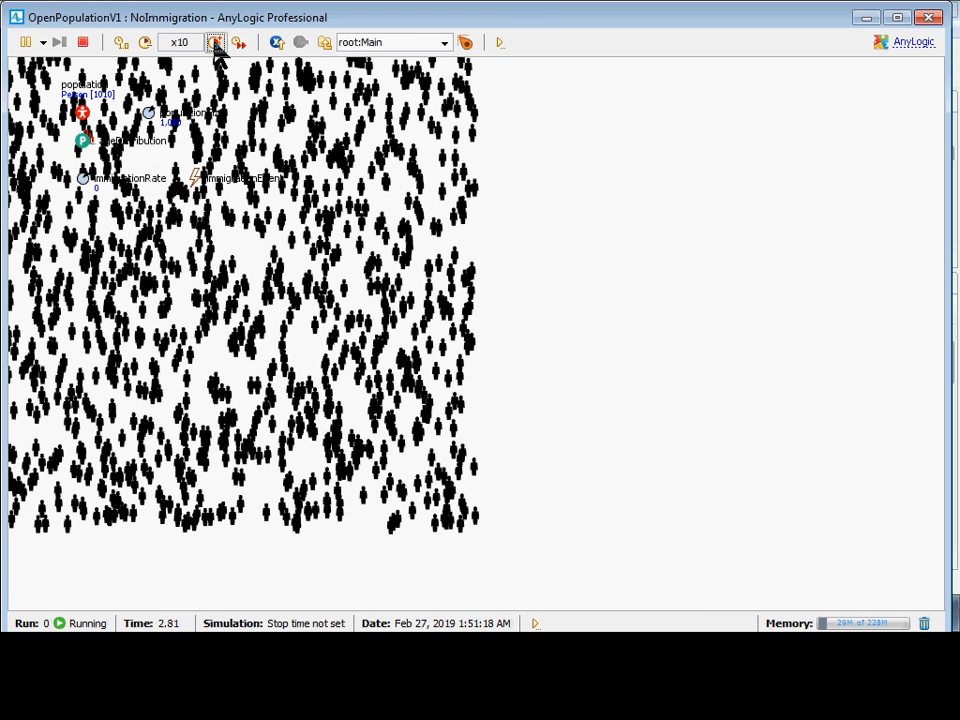
click(215, 43)
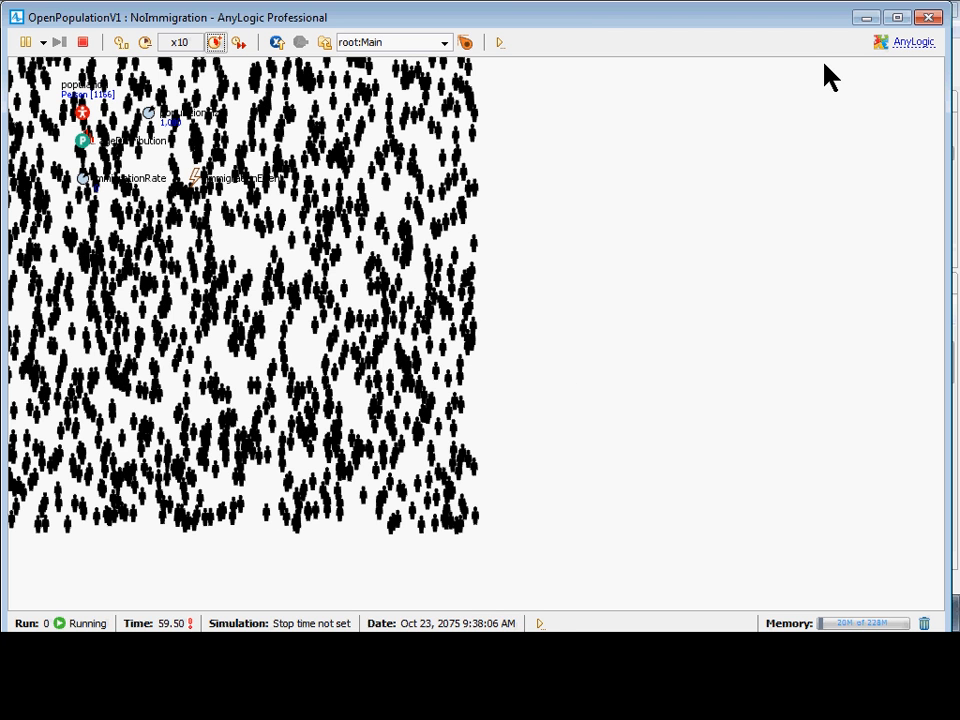
click(930, 18)
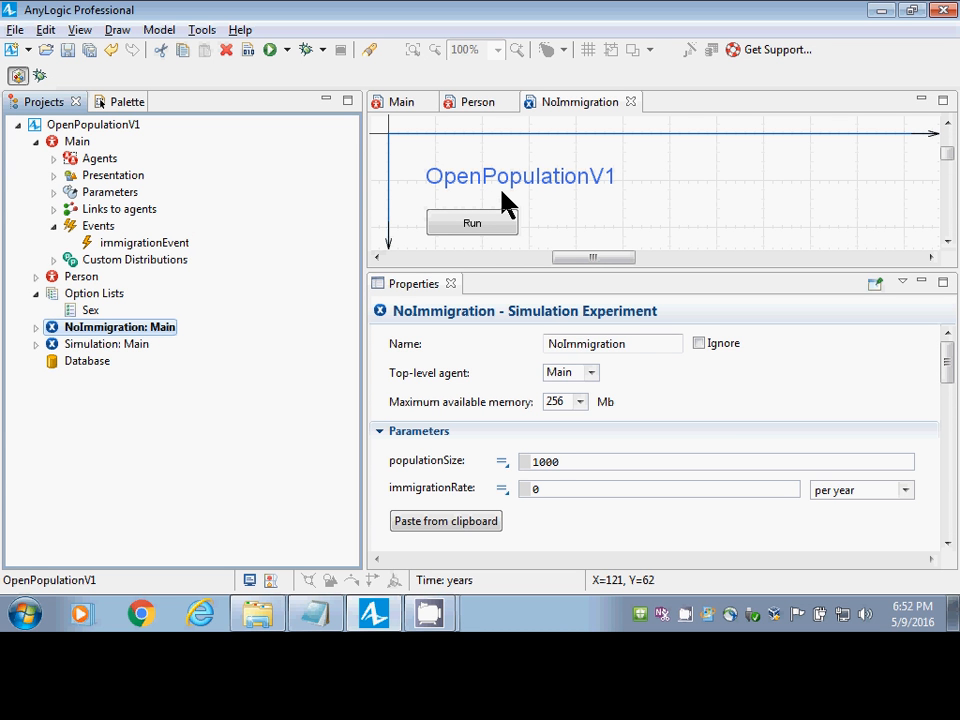
Save the model and open the Person diagram, enlarging the diagram area to show the whole pregnancy statechart.
key(ctrl+s)
click(483, 110)
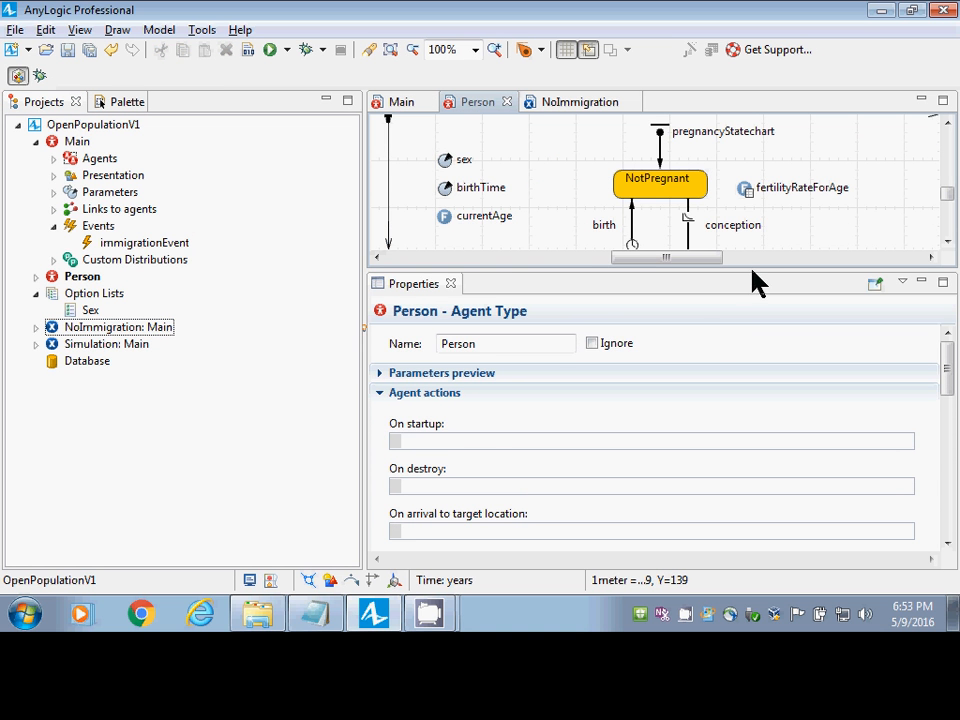
drag(751, 272, 751, 361)
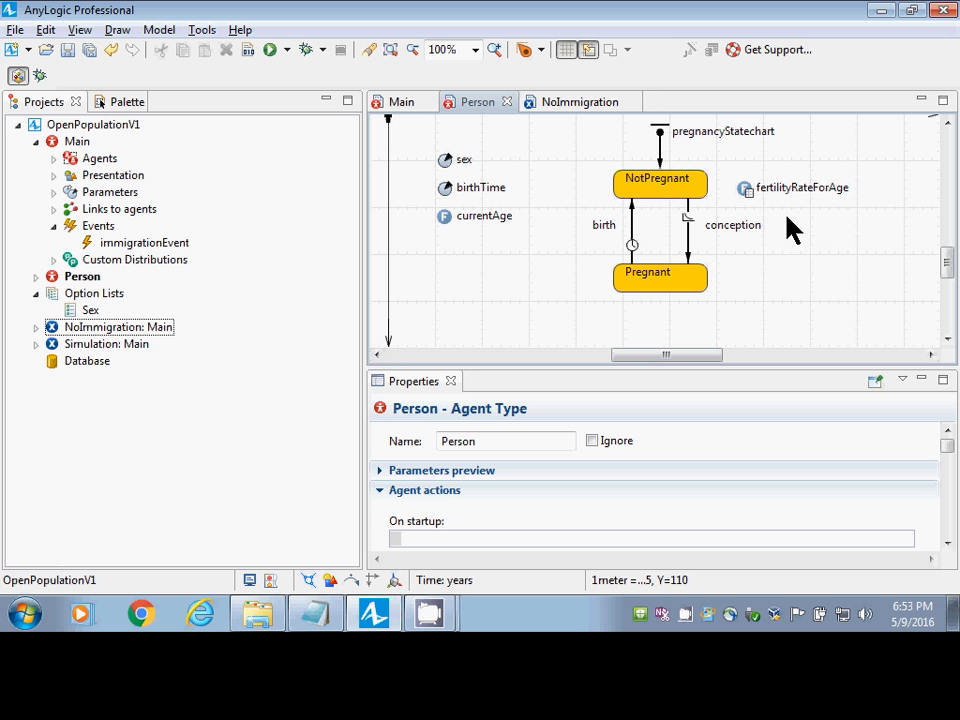
Change the birthTime expression of Main's population to 0*-this.ageDistribution().
click(402, 102)
click(542, 173)
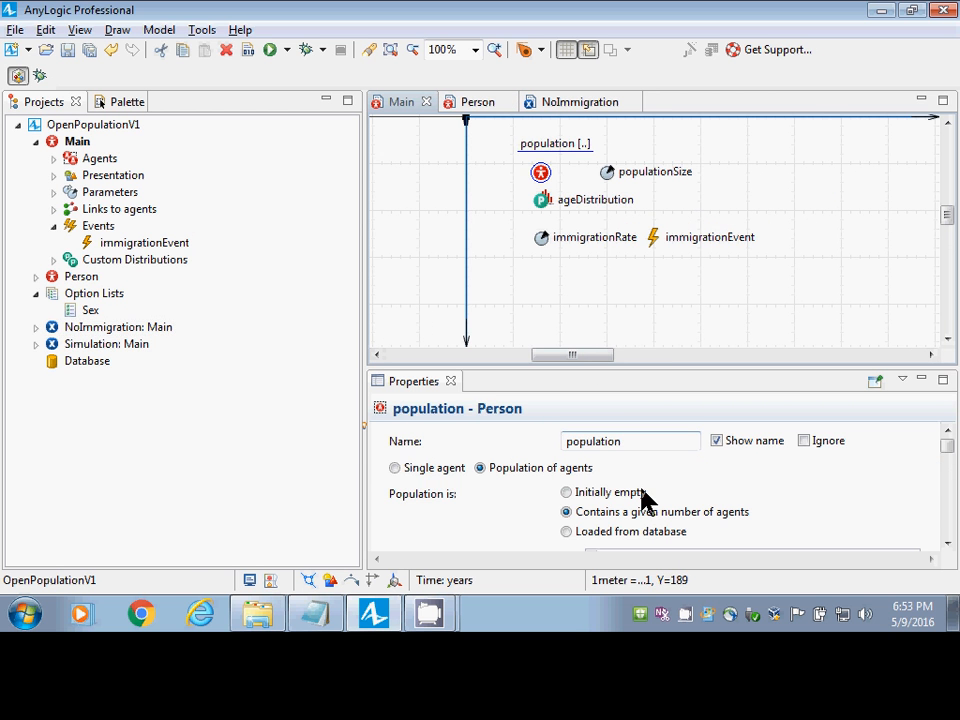
drag(946, 452, 949, 471)
click(664, 445)
key(Left)
key(Left)
key(Left)
key(Left)
key(Left)
key(Left)
key(Left)
key(Left)
key(Left)
key(Left)
key(Left)
key(Left)
key(Left)
key(Left)
key(Left)
key(Left)
key(Left)
key(Left)
key(Left)
key(Left)
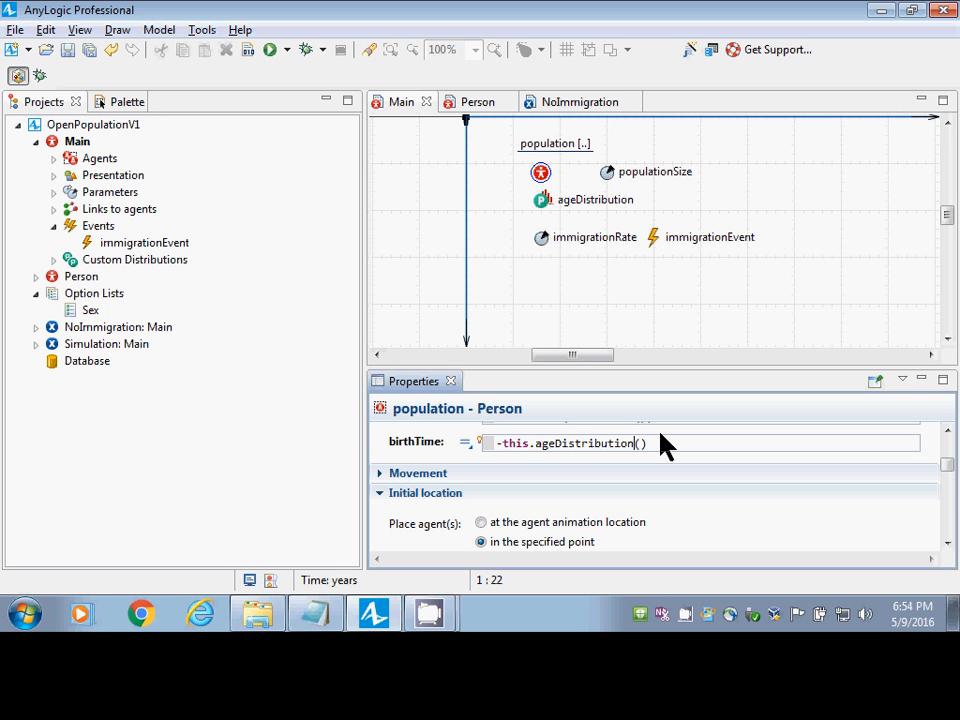
key(Left)
text(0)
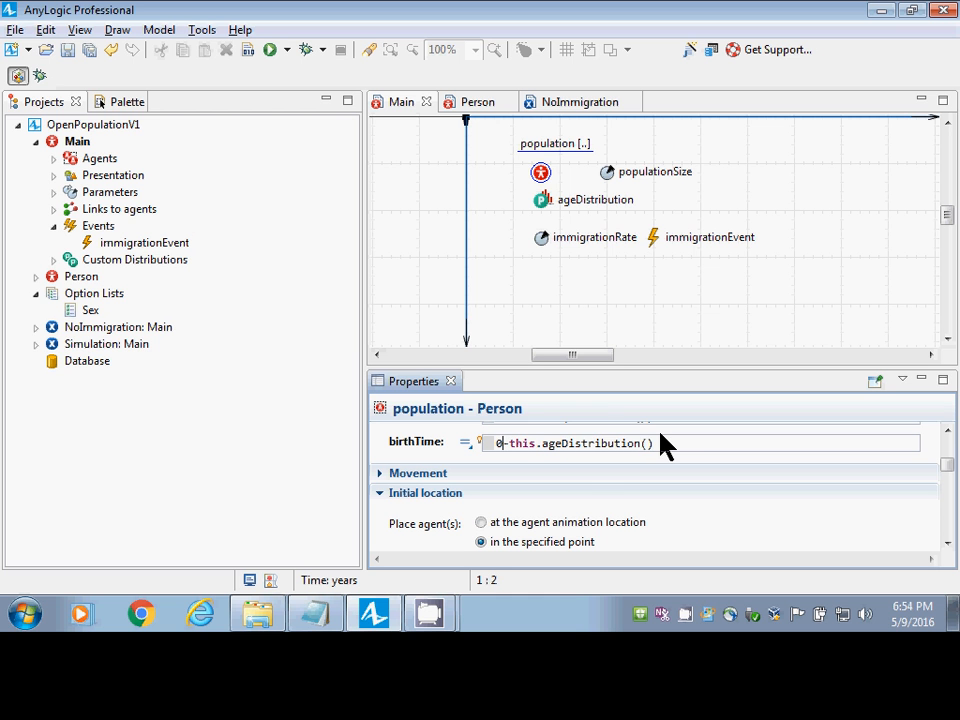
text(*)
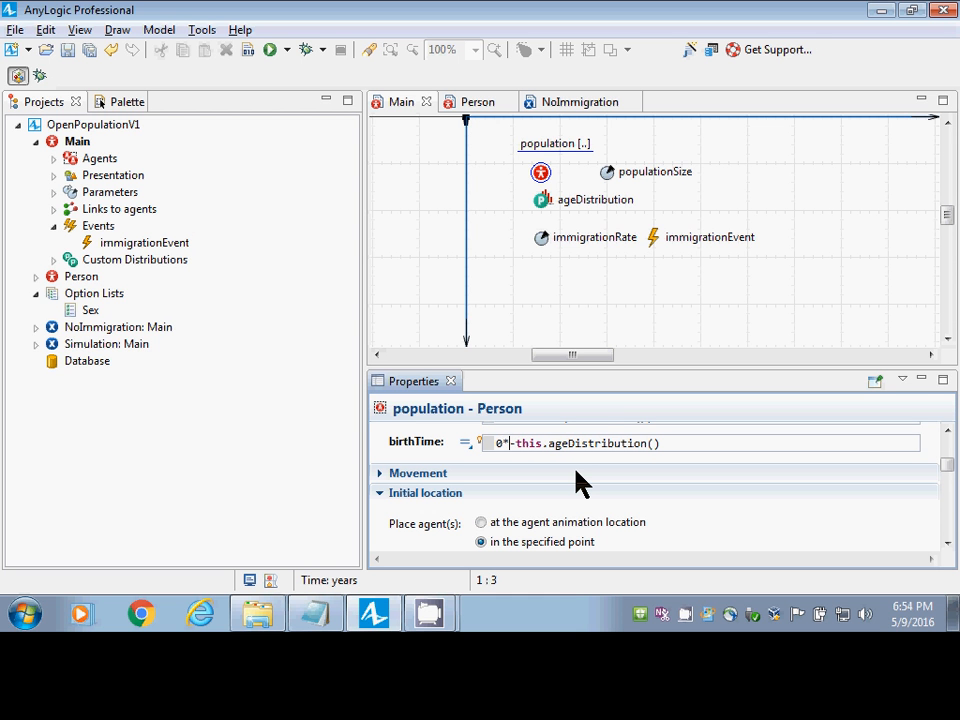
Prepend 0+ to the birthTime expression so it reads 0+0*-this.ageDistribution(), and highlight the part multiplied by zero.
key(Home)
text(0+)
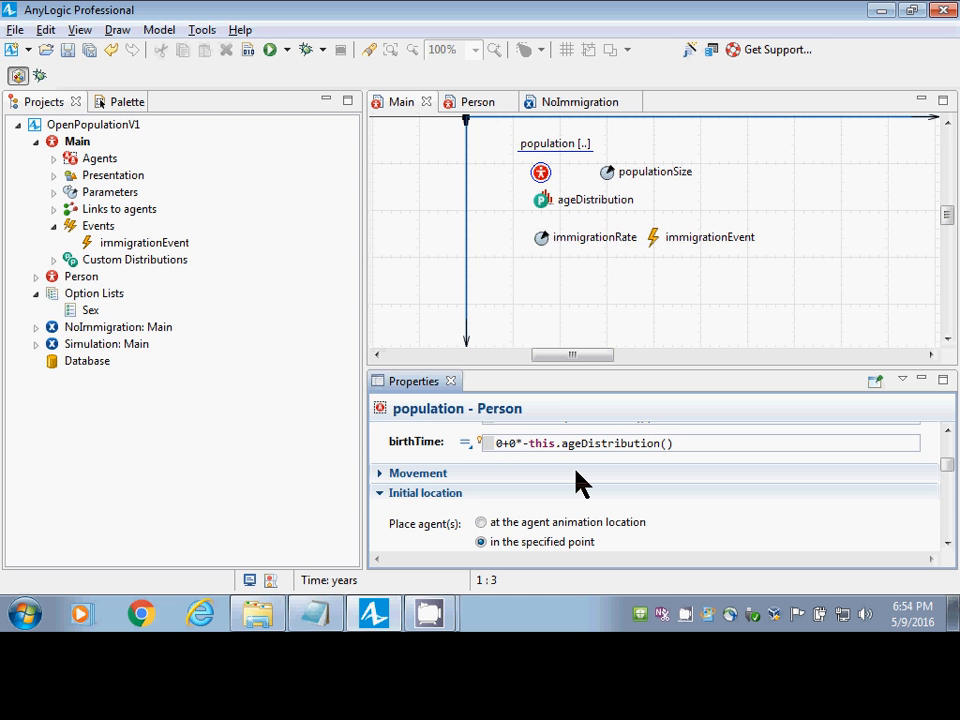
key(shift+Right)
key(shift+Right)
key(shift+Right)
key(shift+Right)
key(shift+Right)
key(shift+Right)
key(shift+Right)
key(shift+Right)
key(shift+Right)
key(shift+Right)
key(shift+Right)
key(shift+Right)
key(shift+Right)
key(shift+Right)
key(shift+Right)
key(shift+Right)
key(shift+Right)
key(shift+Right)
key(shift+Right)
key(shift+Right)
key(shift+Right)
key(shift+Right)
key(shift+Right)
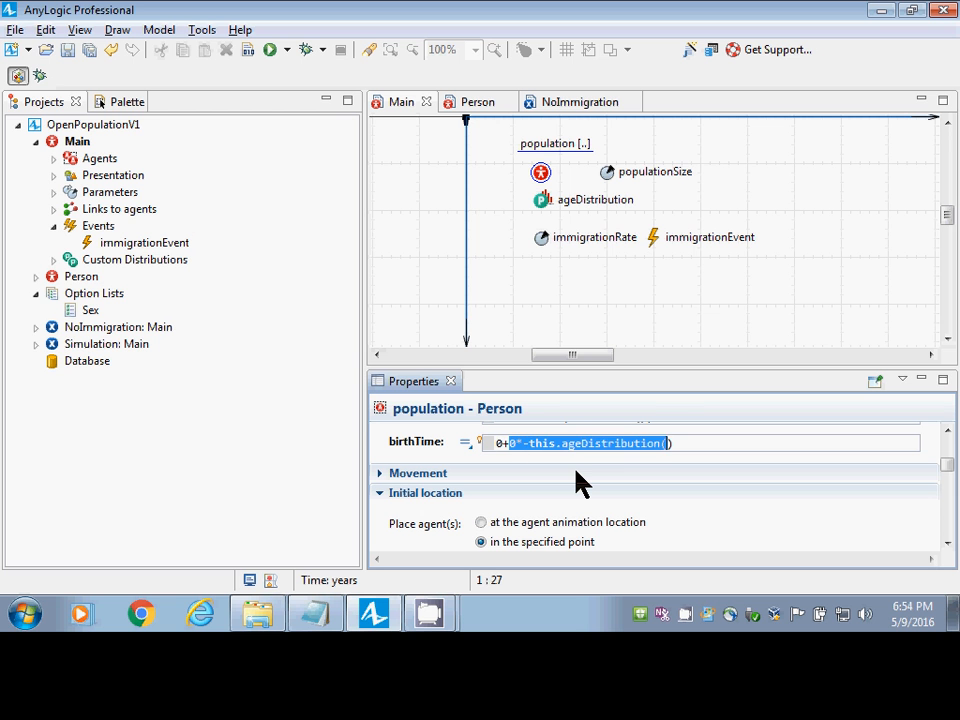
key(Home)
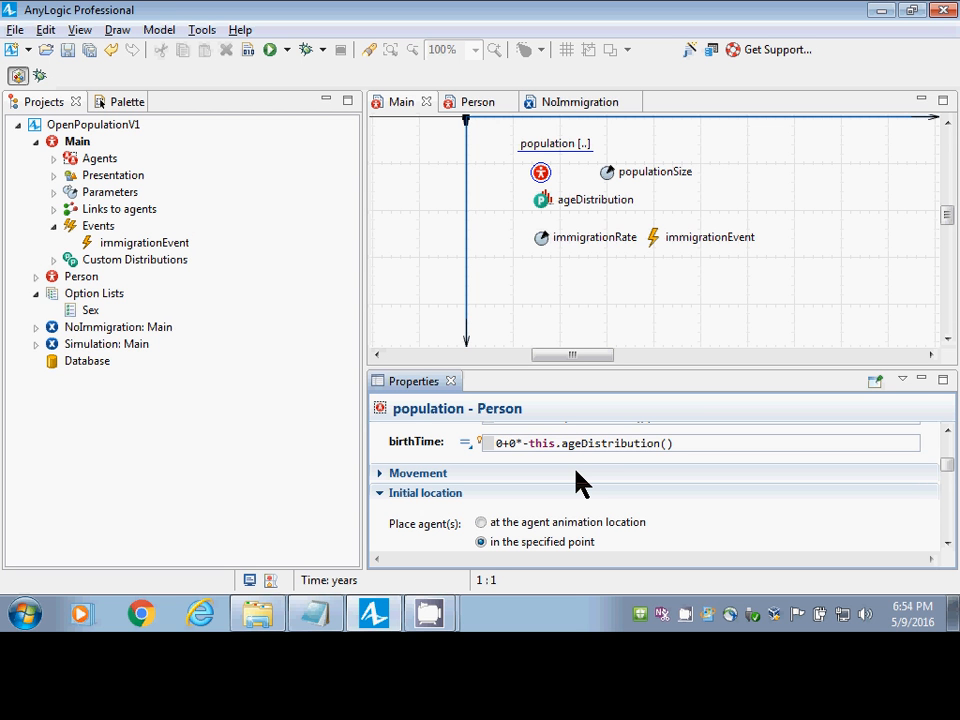
Run the NoImmigration experiment again with the modified birthTime and raise the simulation speed to x25.
click(100, 345)
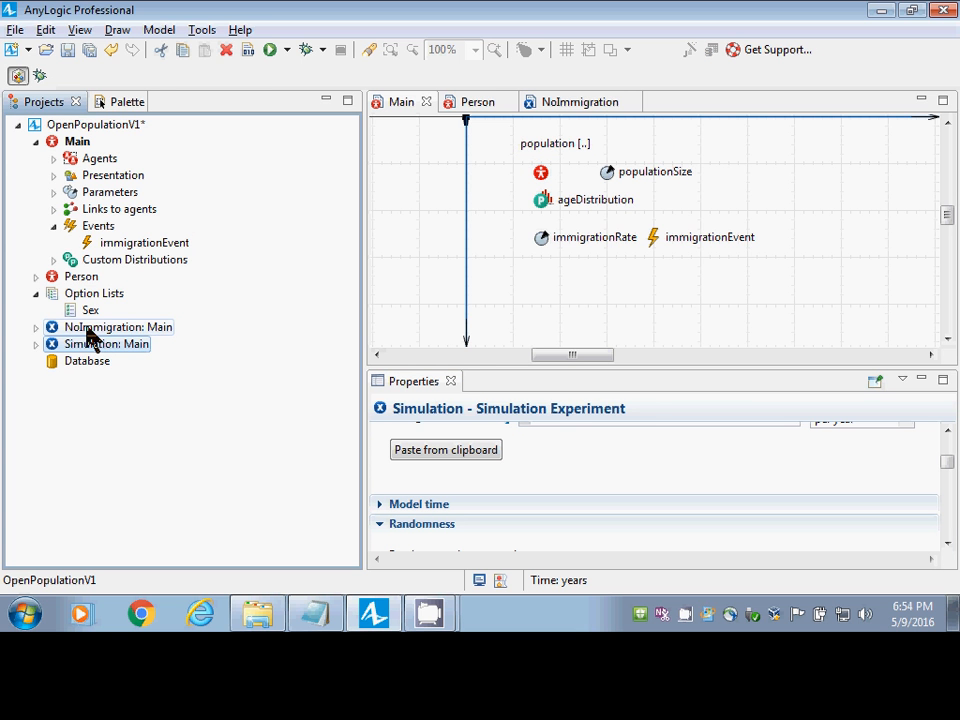
right_click(90, 334)
click(139, 296)
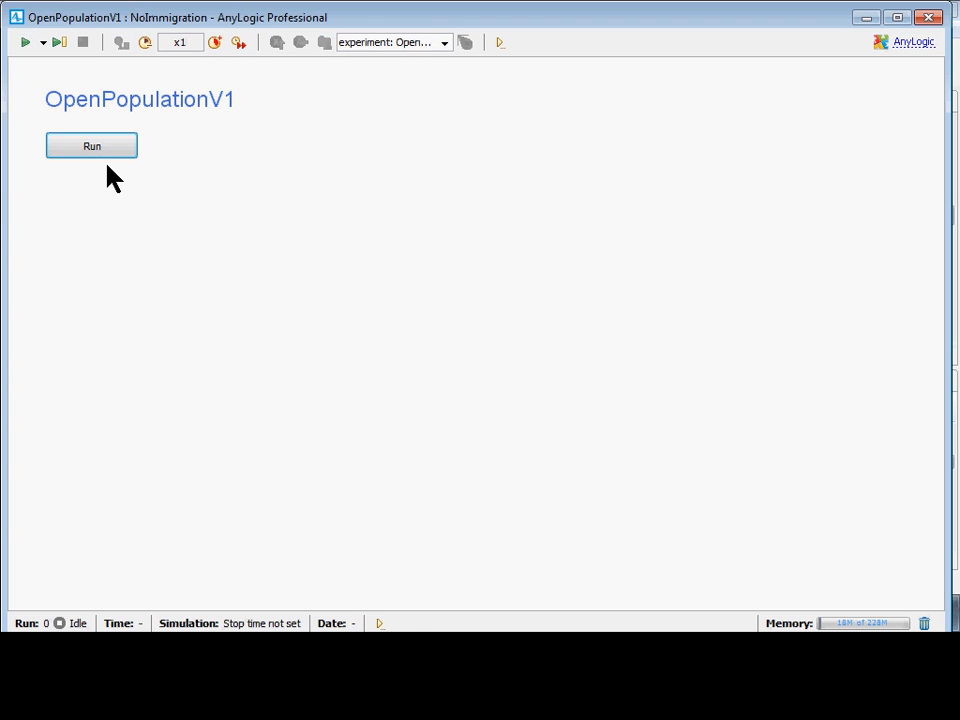
click(95, 148)
click(214, 42)
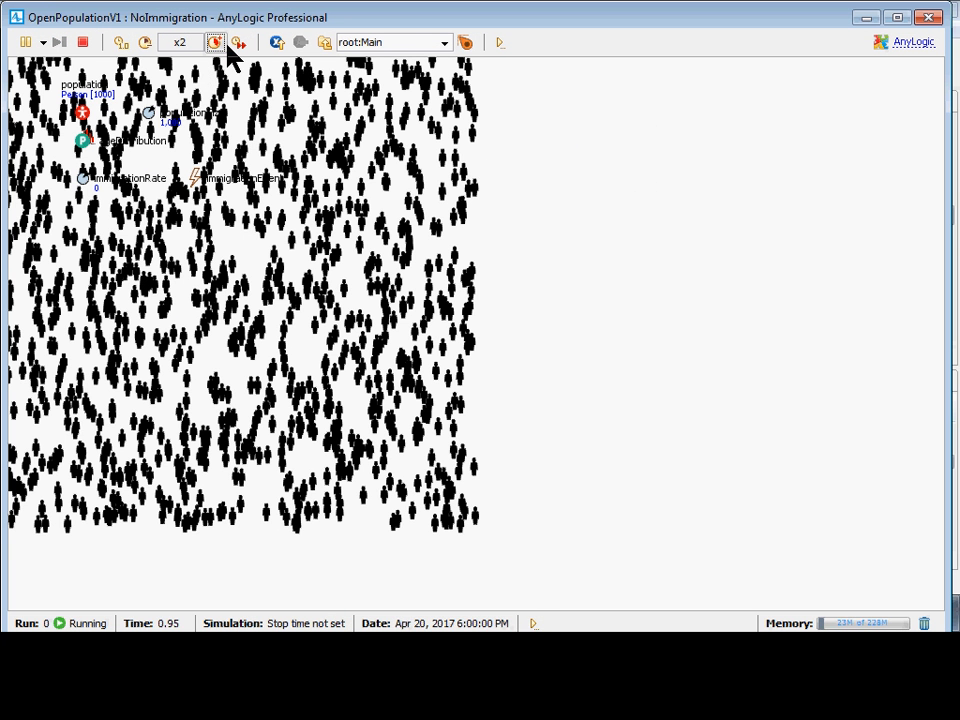
click(214, 42)
click(214, 42)
click(214, 42)
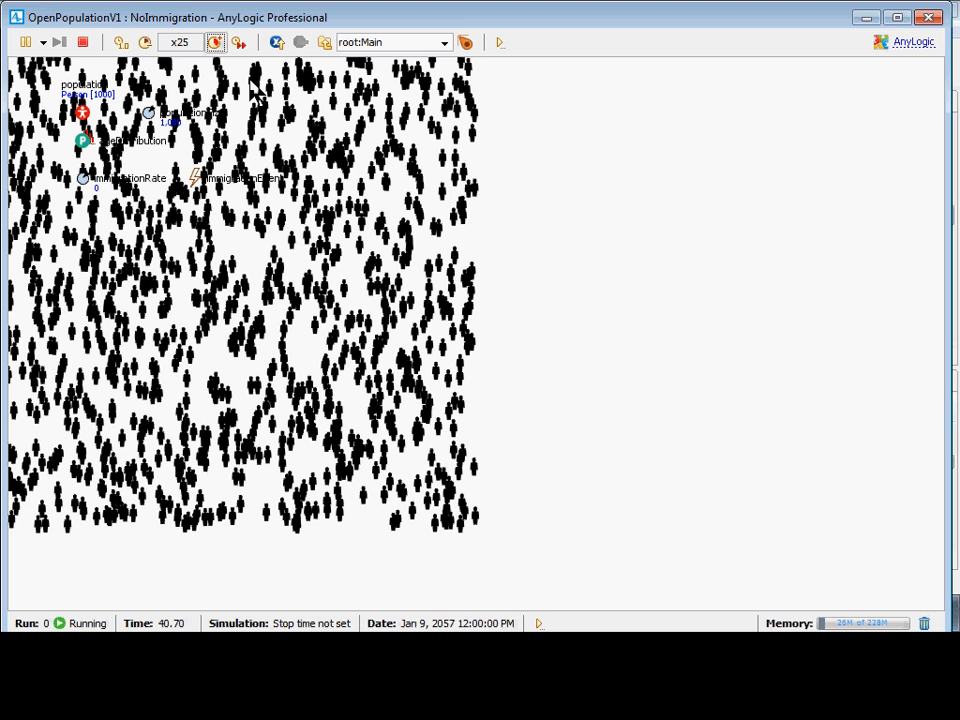
Raise the running NoImmigration experiment's speed to x250 and close the simulation window.
click(214, 42)
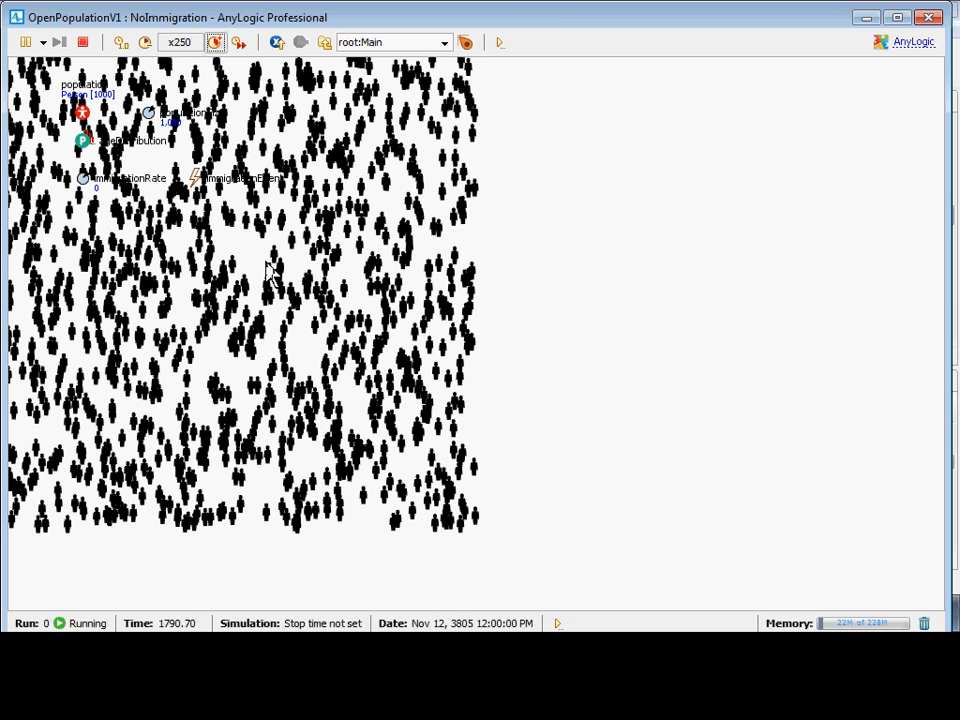
click(929, 18)
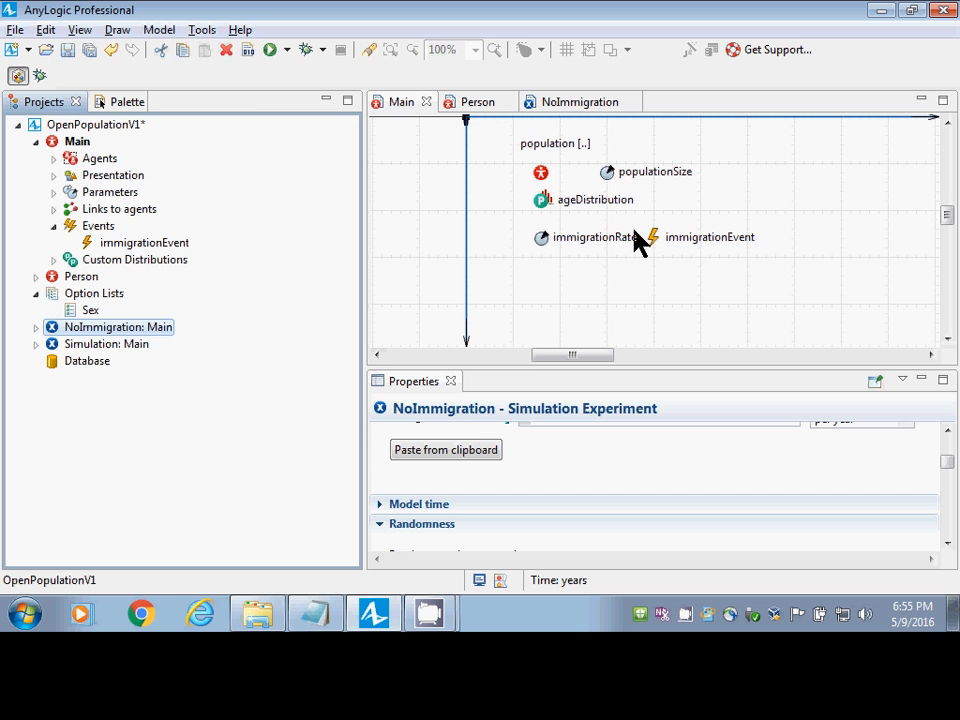
Review the conception transition's rate and guard in Person and the birthTime expression of Main's population.
click(476, 109)
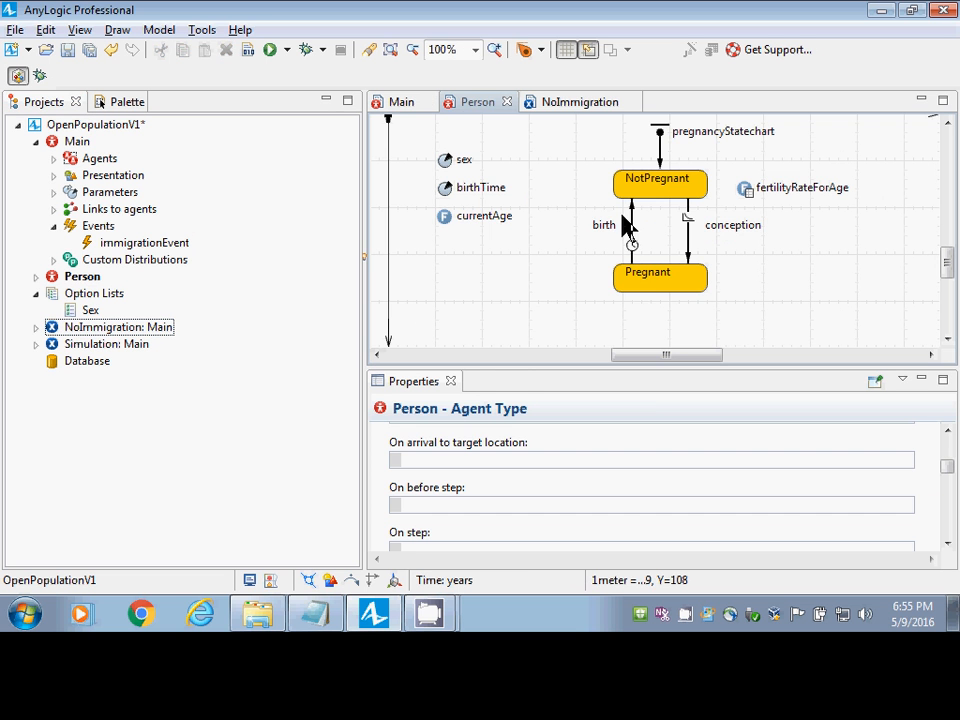
click(688, 228)
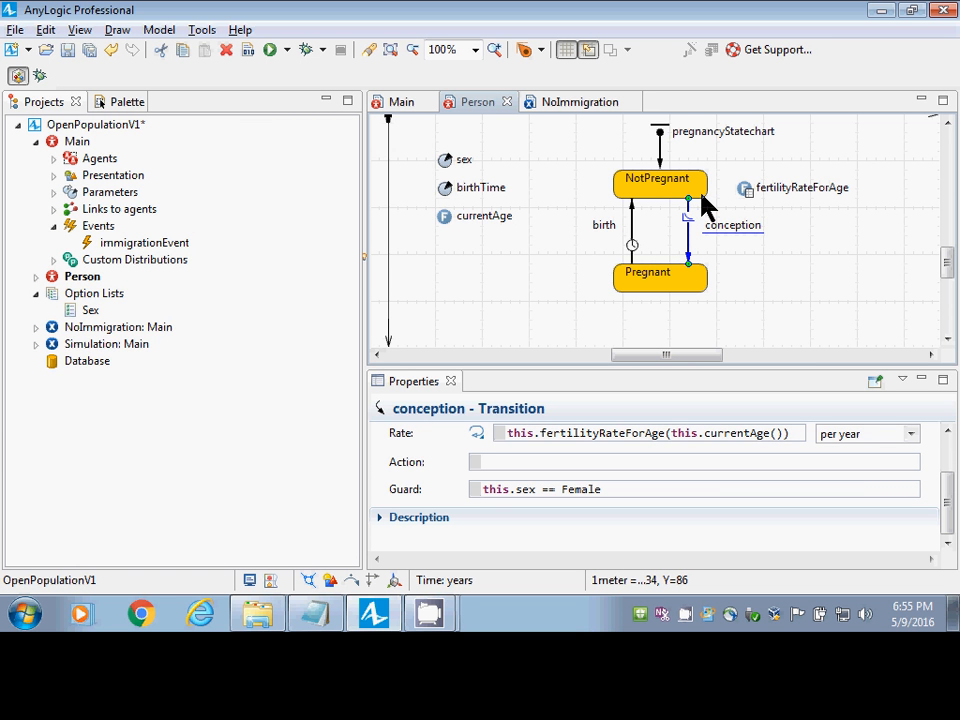
click(399, 102)
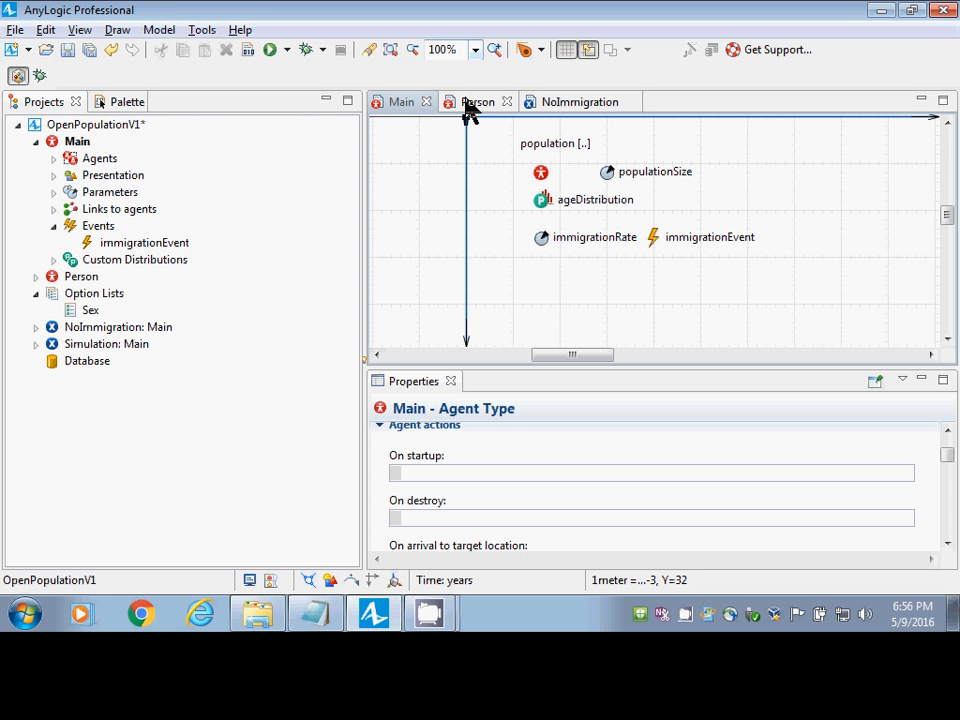
click(544, 176)
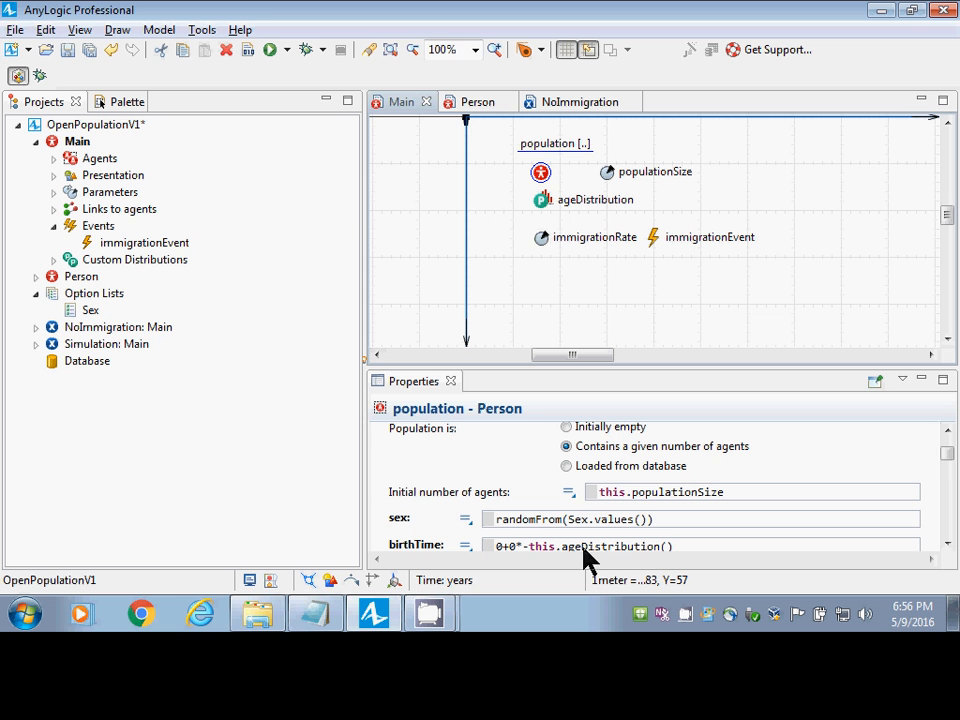
click(584, 549)
key(Left)
key(Left)
key(Left)
key(Left)
key(Left)
key(Left)
key(Left)
key(Left)
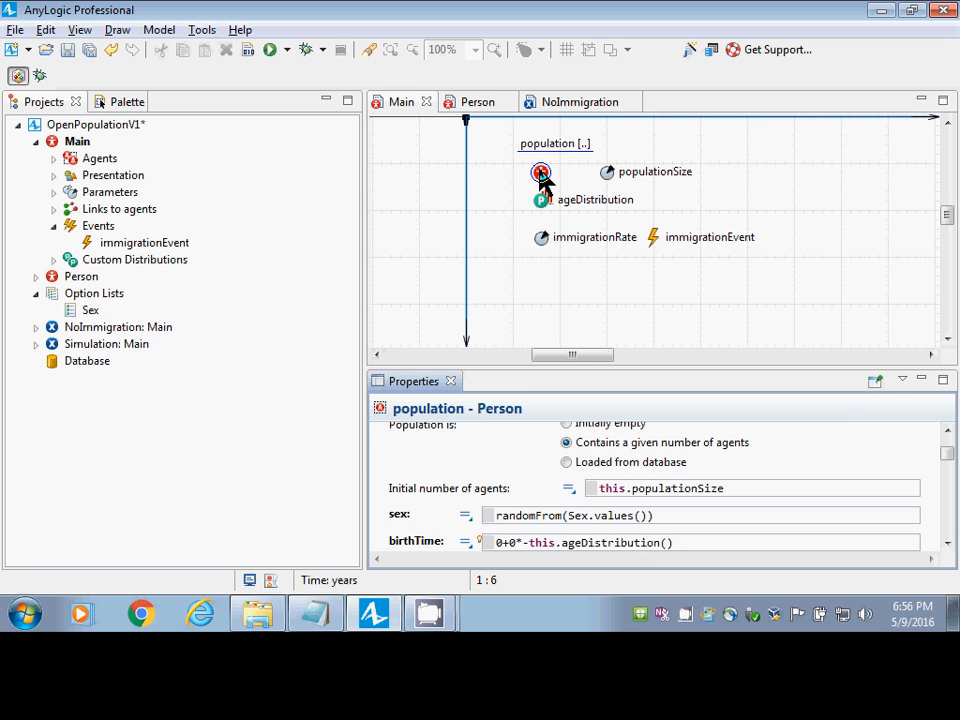
Add a timeout transition to Person's pregnancy statechart and attach its start to the NotPregnant state.
click(485, 103)
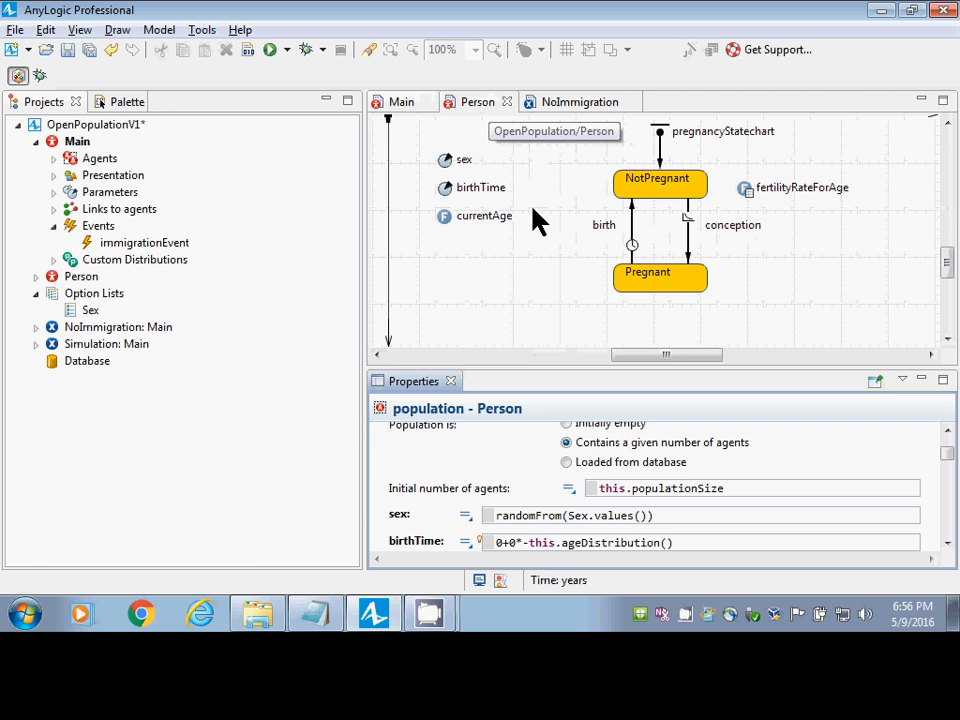
click(688, 193)
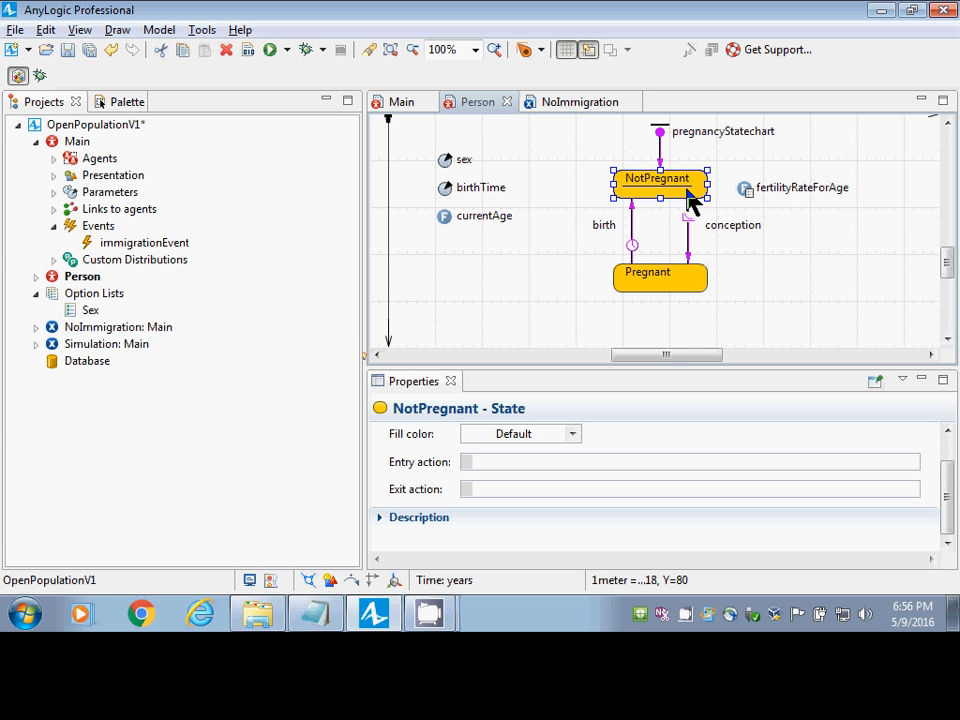
click(112, 102)
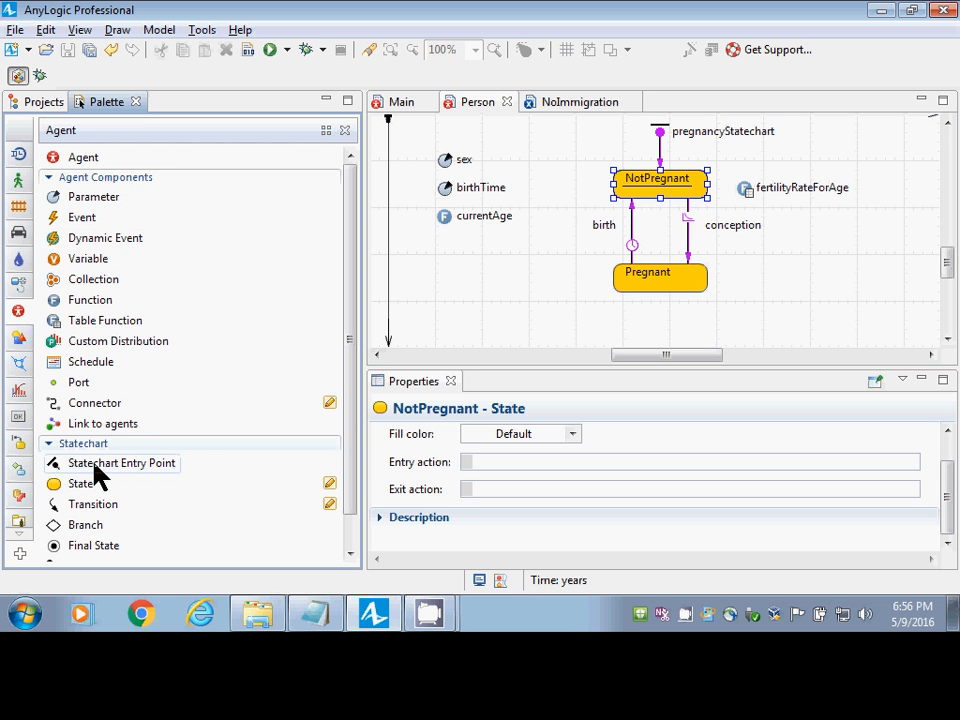
click(18, 443)
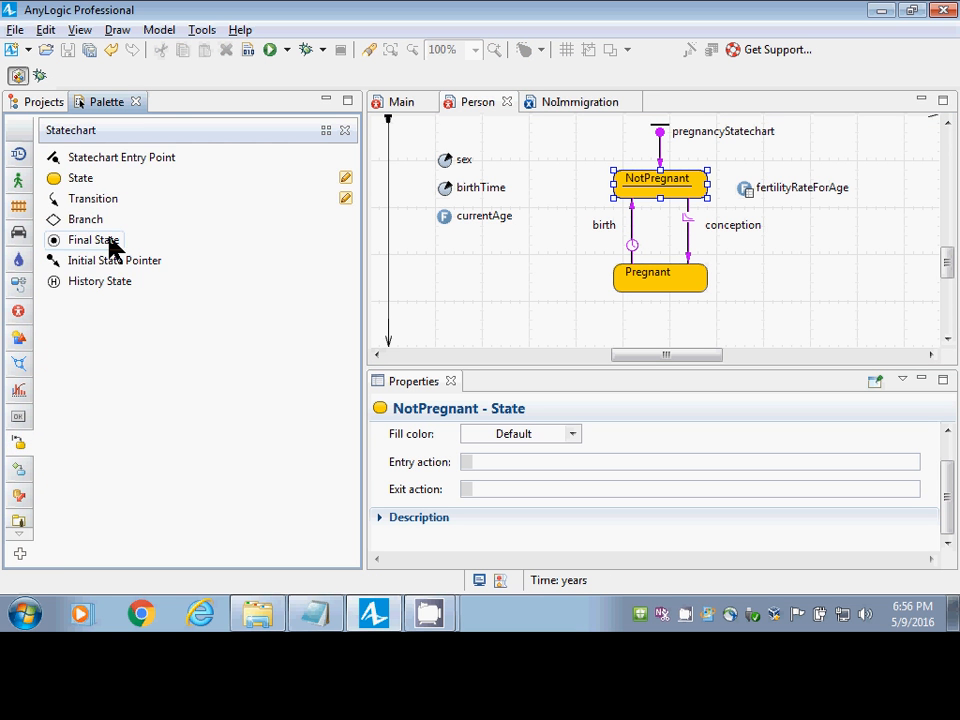
click(66, 200)
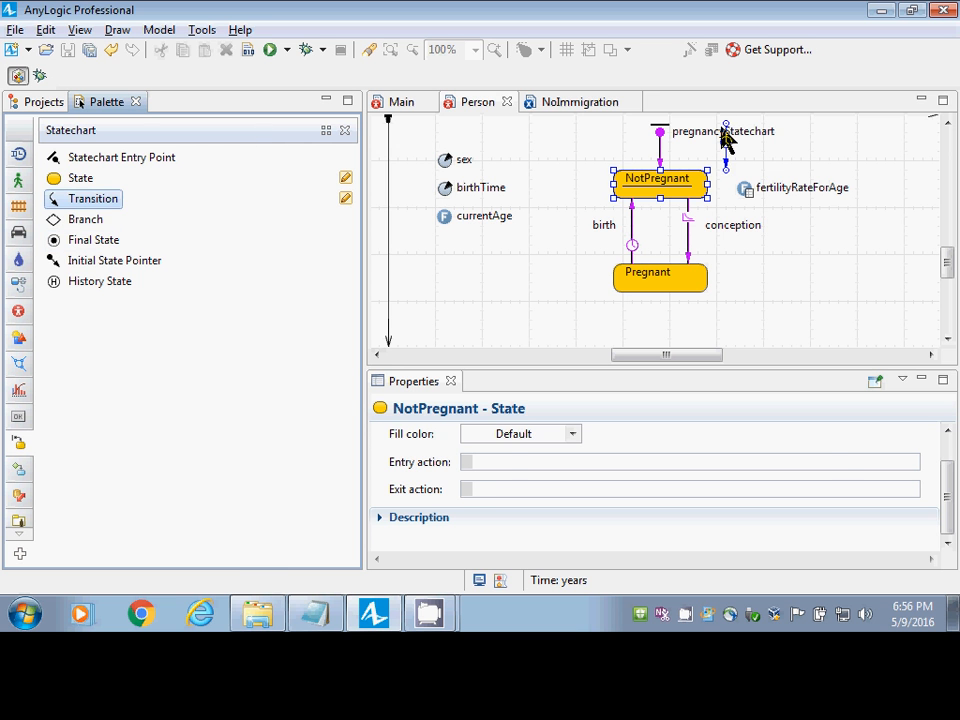
click(792, 130)
drag(790, 150, 791, 160)
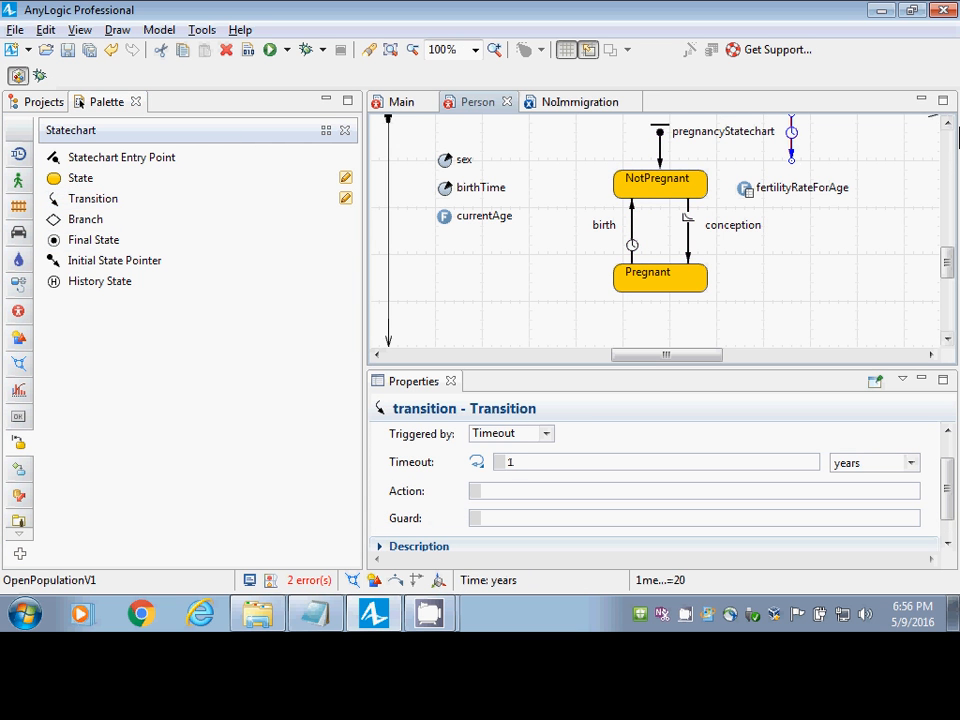
click(949, 122)
click(947, 123)
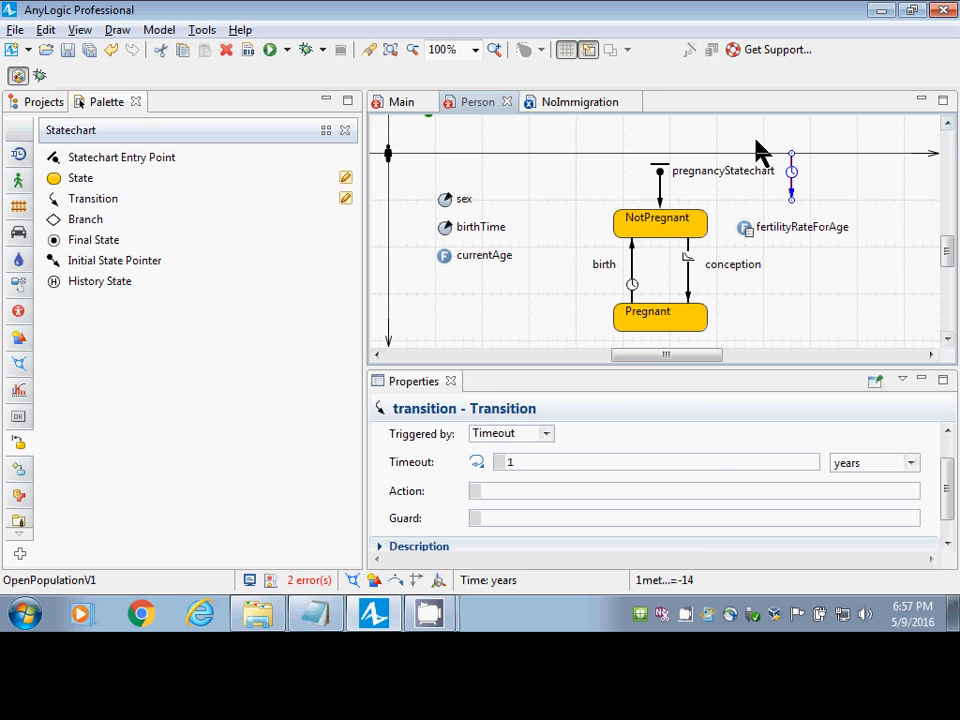
drag(792, 154, 680, 208)
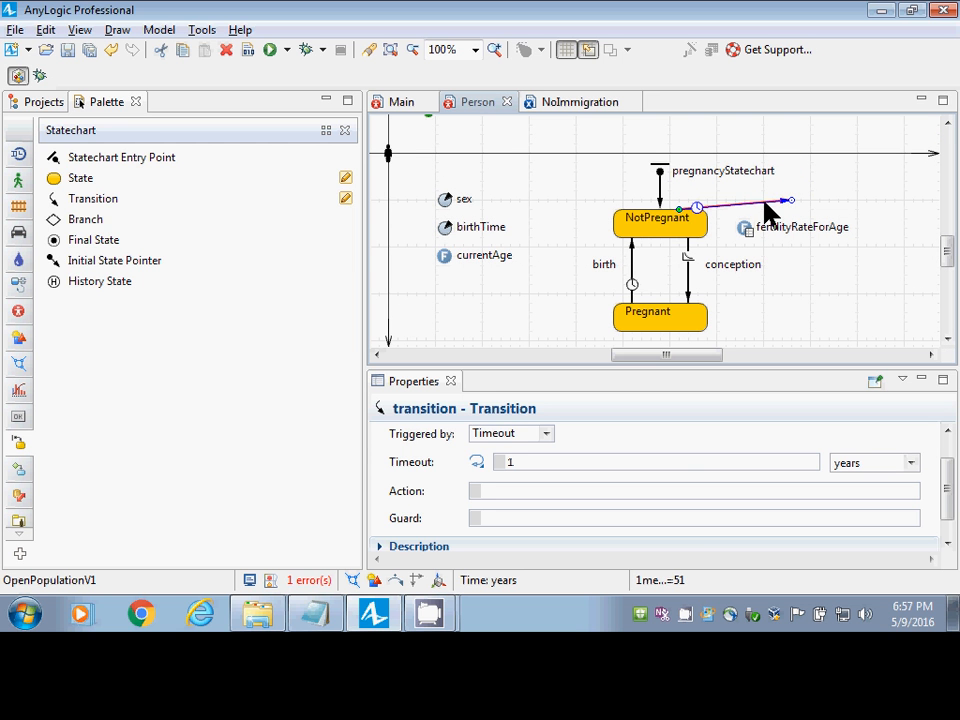
Bend the new transition with two intermediate points and attach its end to NotPregnant, forming a self-loop.
double_click(716, 207)
double_click(748, 204)
mouse_move(716, 206)
mouse_down()
mouse_move(716, 191)
mouse_move(717, 210)
mouse_move(726, 210)
mouse_up()
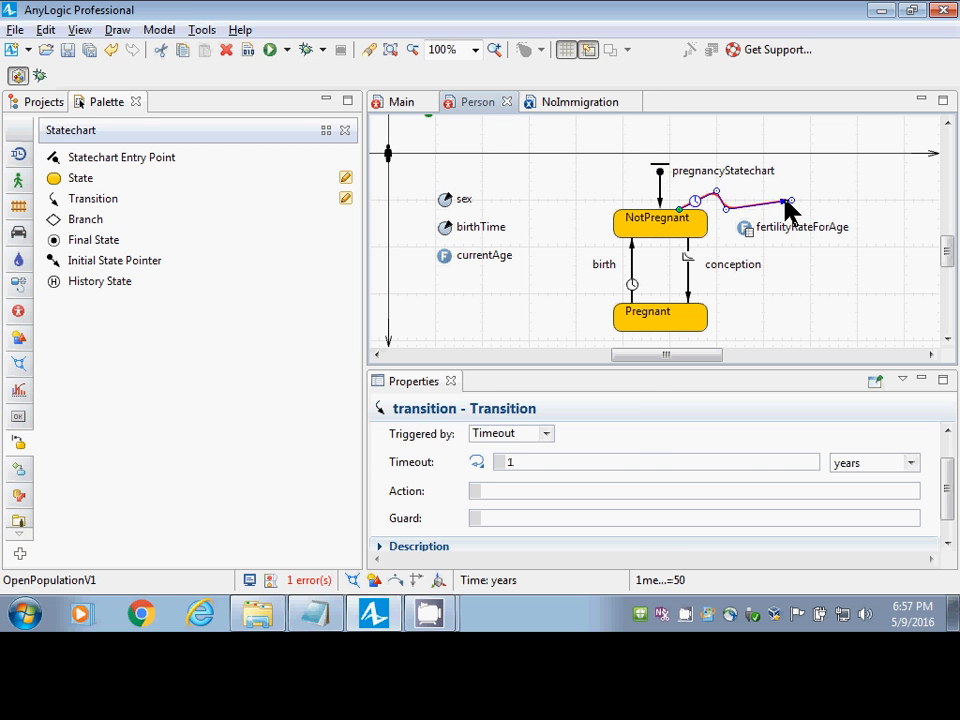
drag(792, 205, 708, 217)
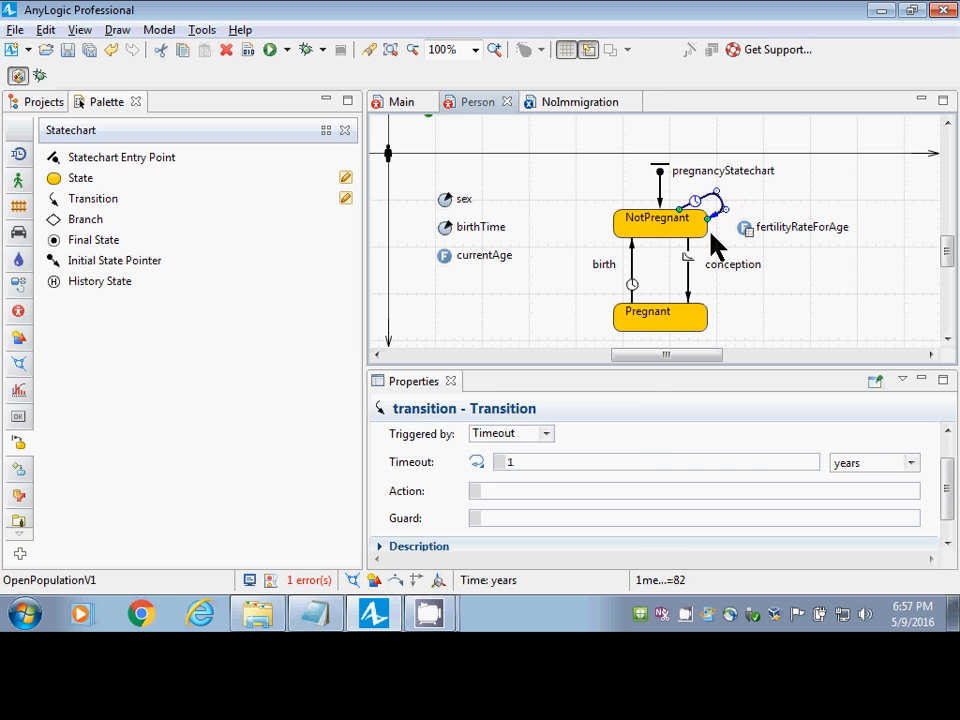
click(775, 192)
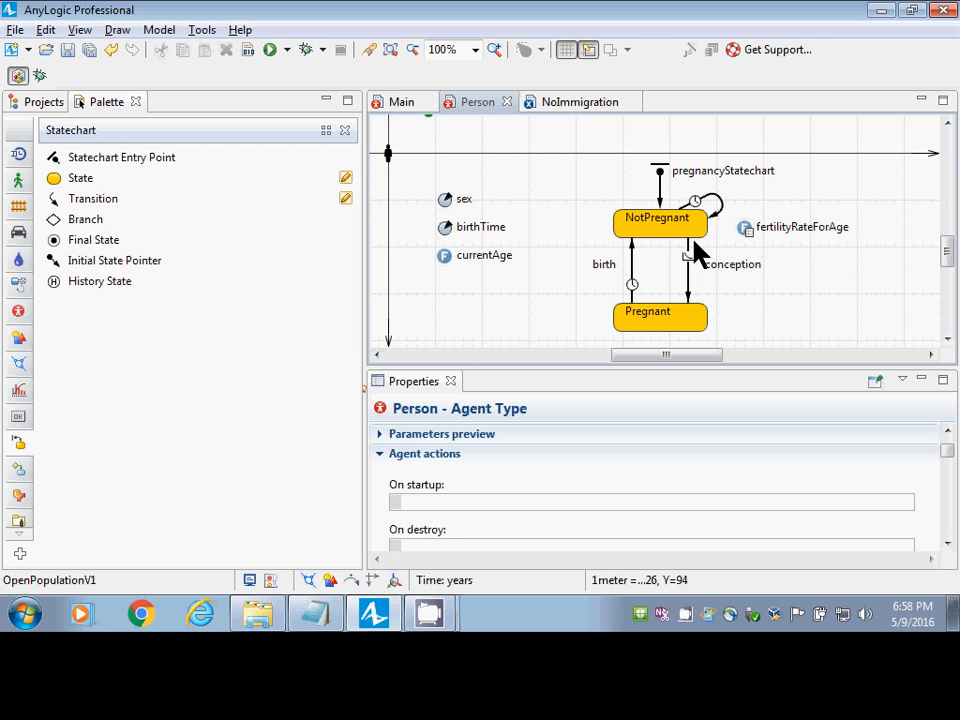
Rename the NotPregnant self-loop transition to recalculateFertilityRate and save the model.
click(712, 199)
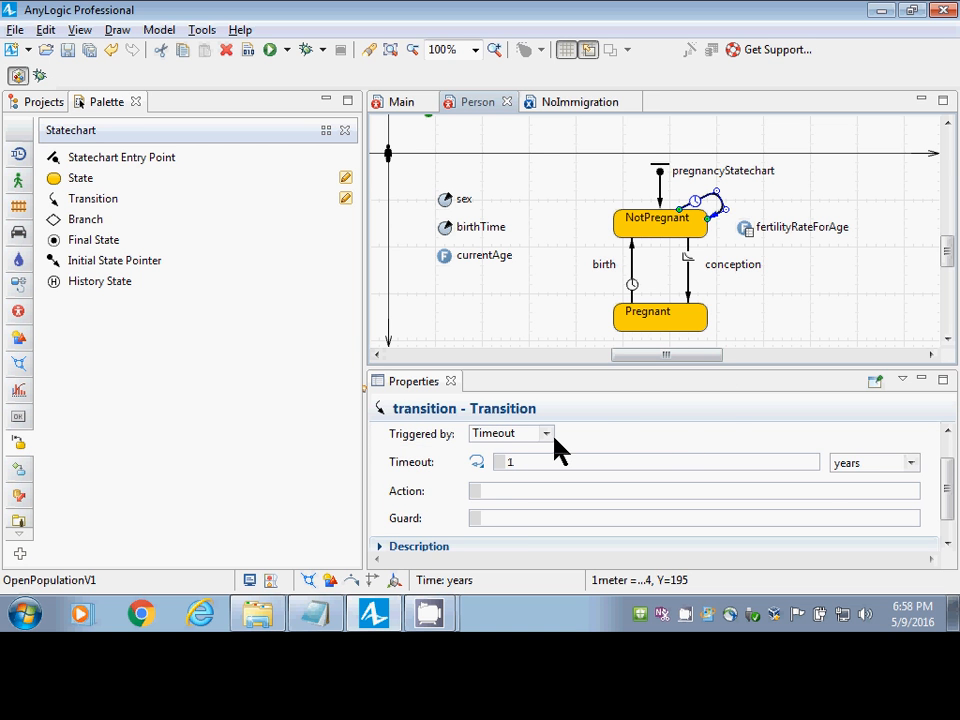
scroll(952, 452, up, 1)
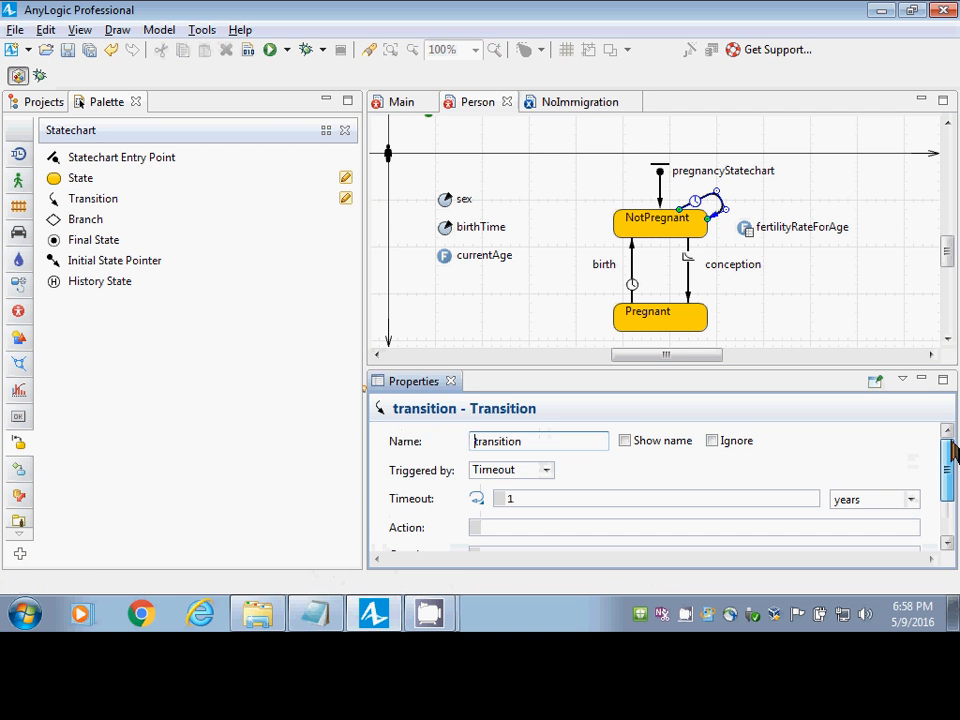
drag(536, 443, 452, 442)
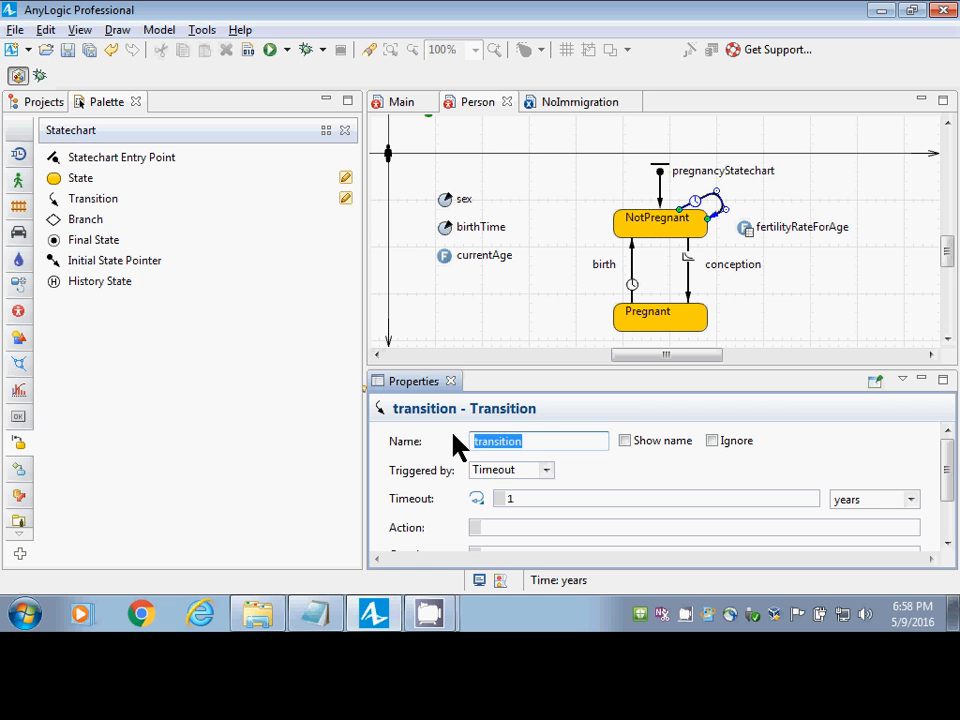
text(recalculateFertilityRate)
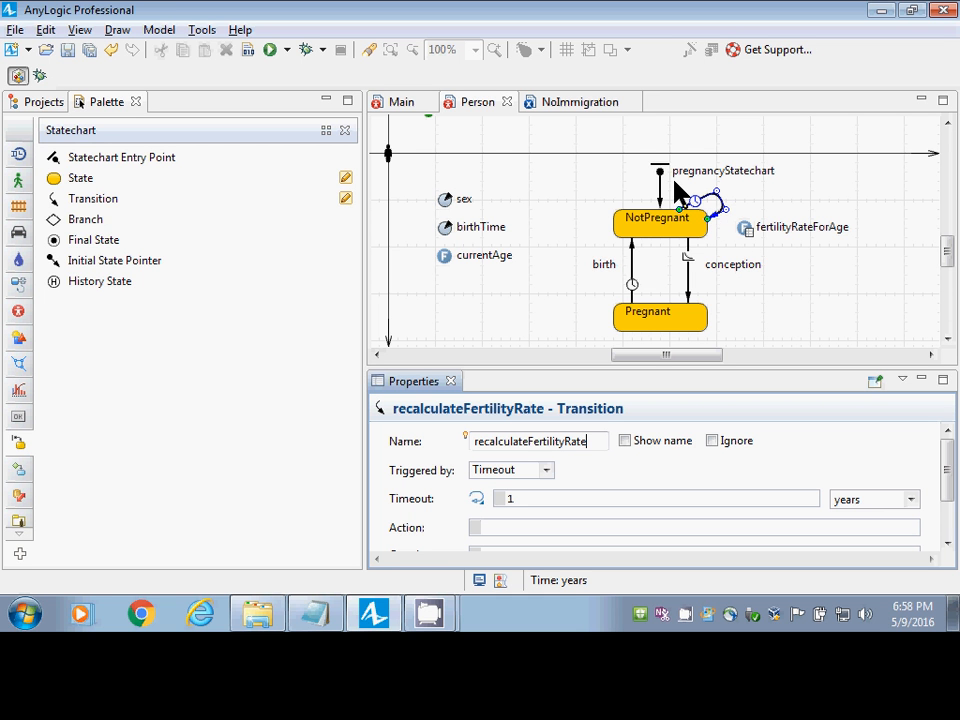
key(ctrl+s)
key(ctrl+s)
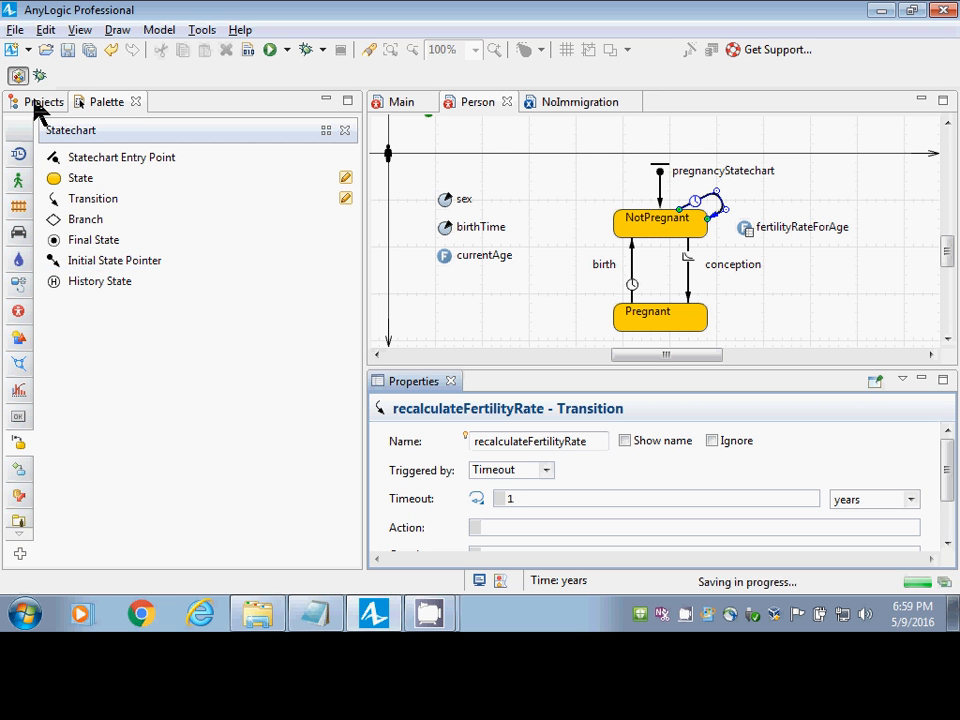
Run the NoImmigration experiment with the new self-transition at normal speed and close the simulation window.
click(40, 103)
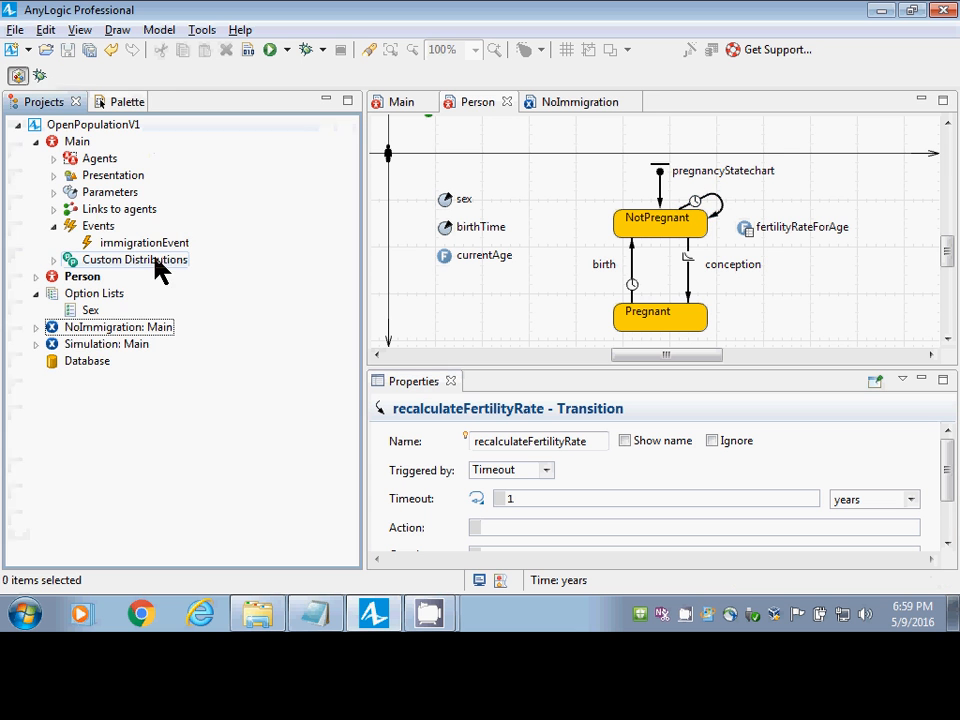
right_click(107, 332)
click(152, 289)
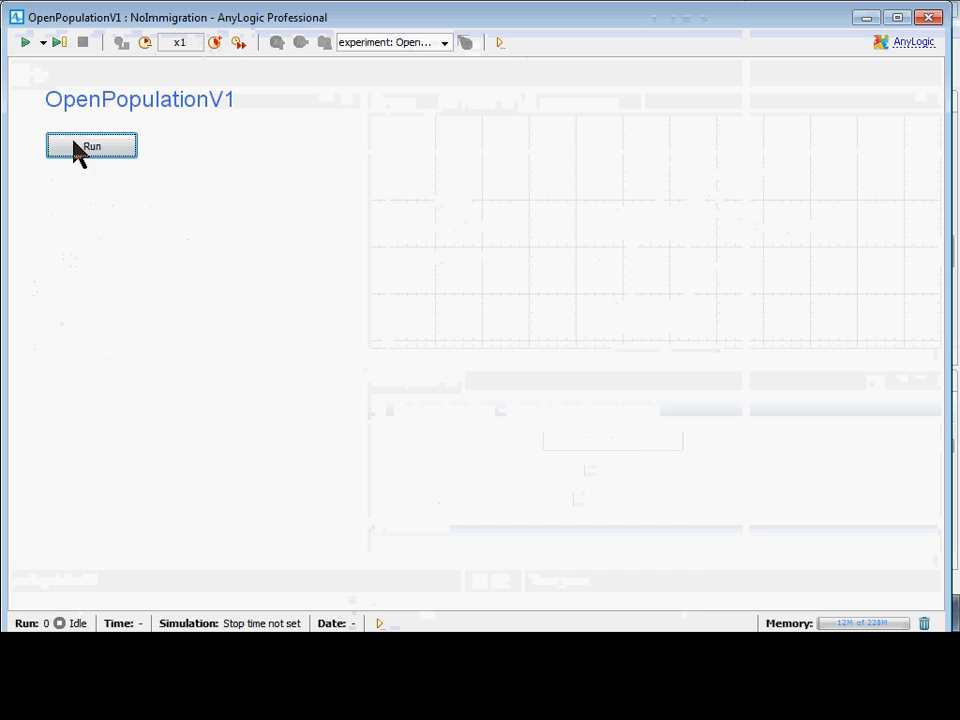
click(91, 146)
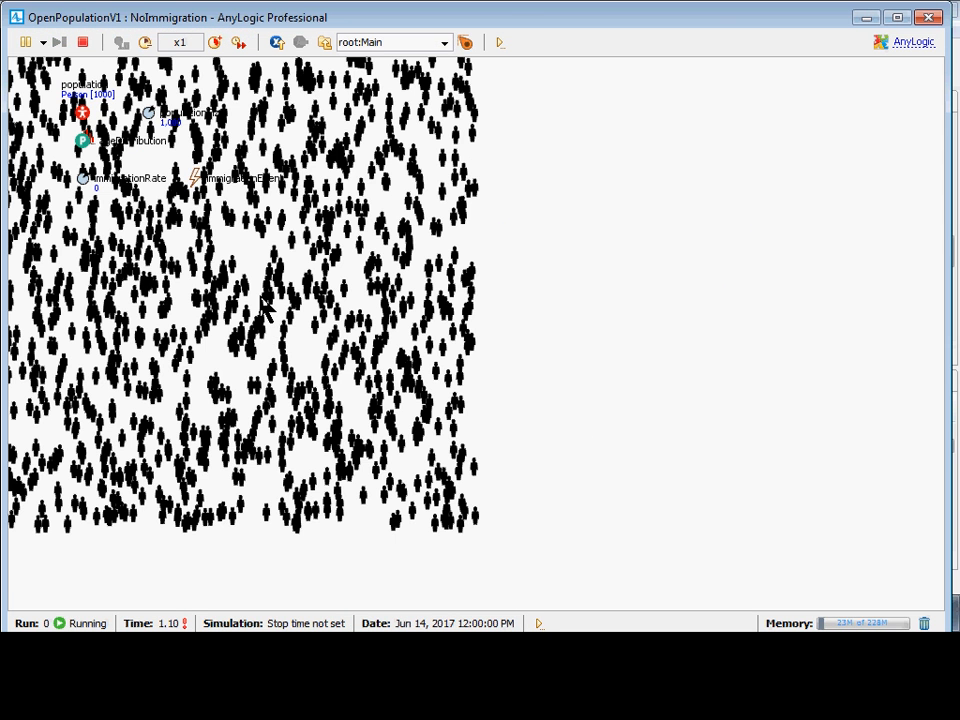
click(16, 17)
click(45, 150)
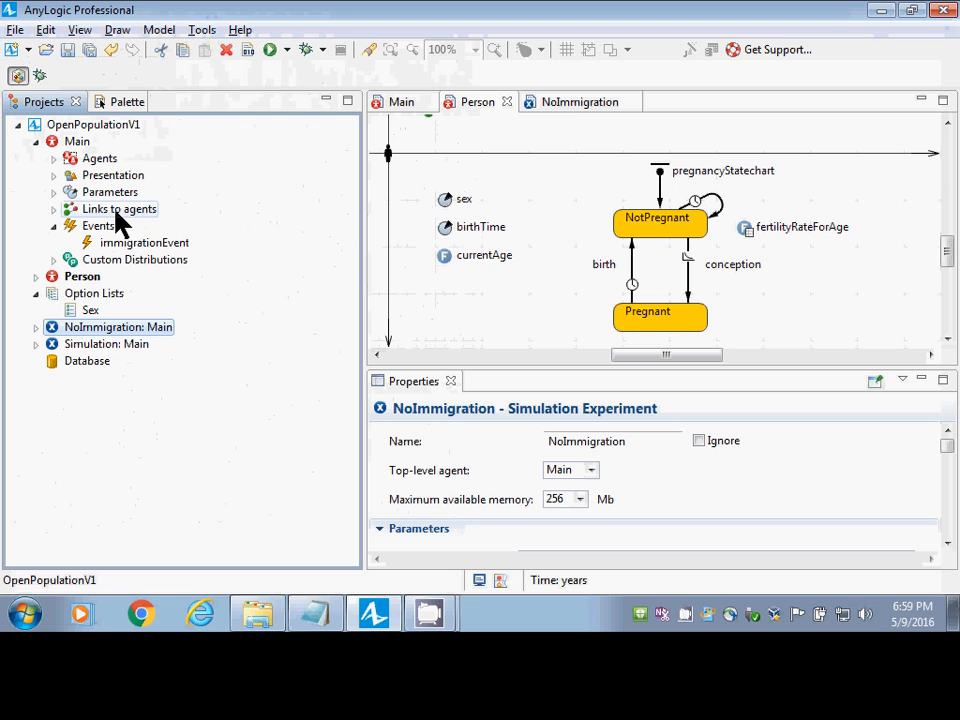
Review the conception transition's Rate expression, highlighting its this.currentAge() argument.
right_click(110, 333)
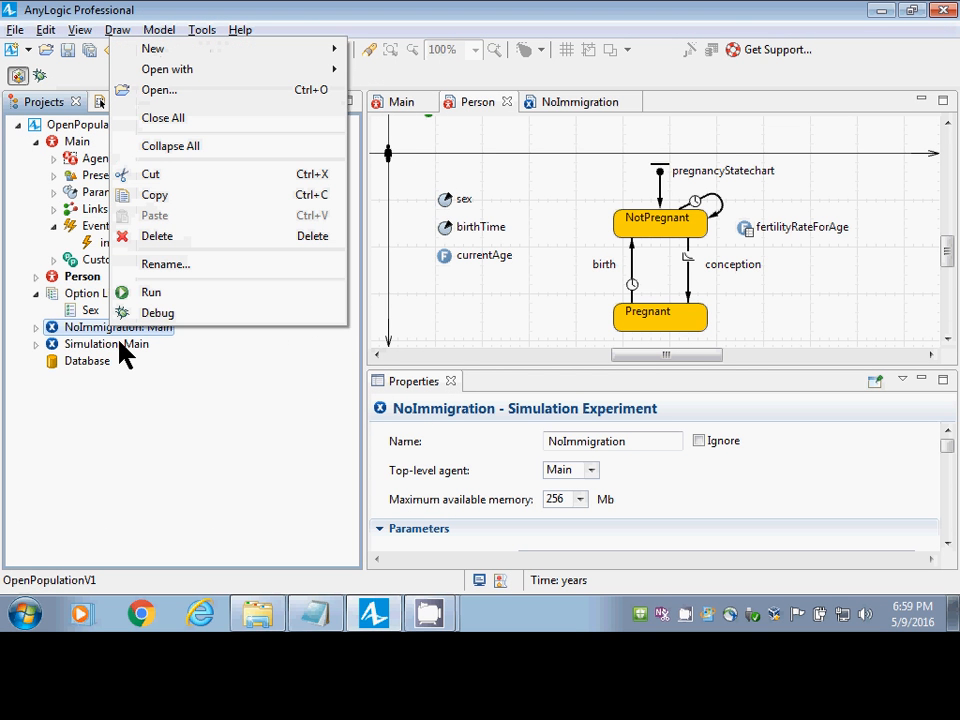
click(720, 244)
click(687, 252)
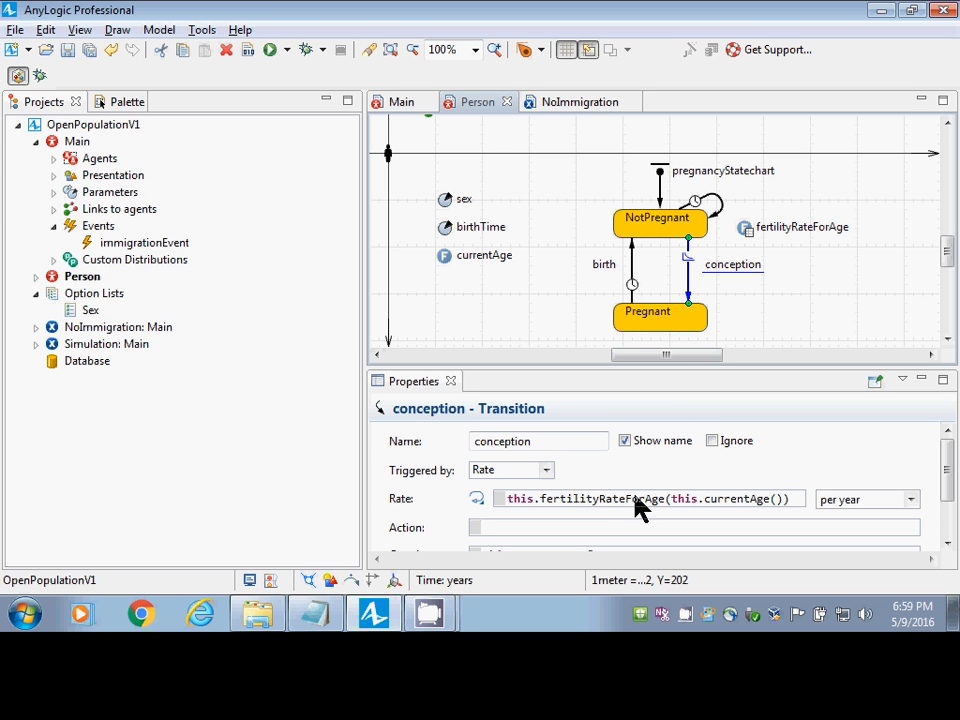
drag(670, 499, 778, 499)
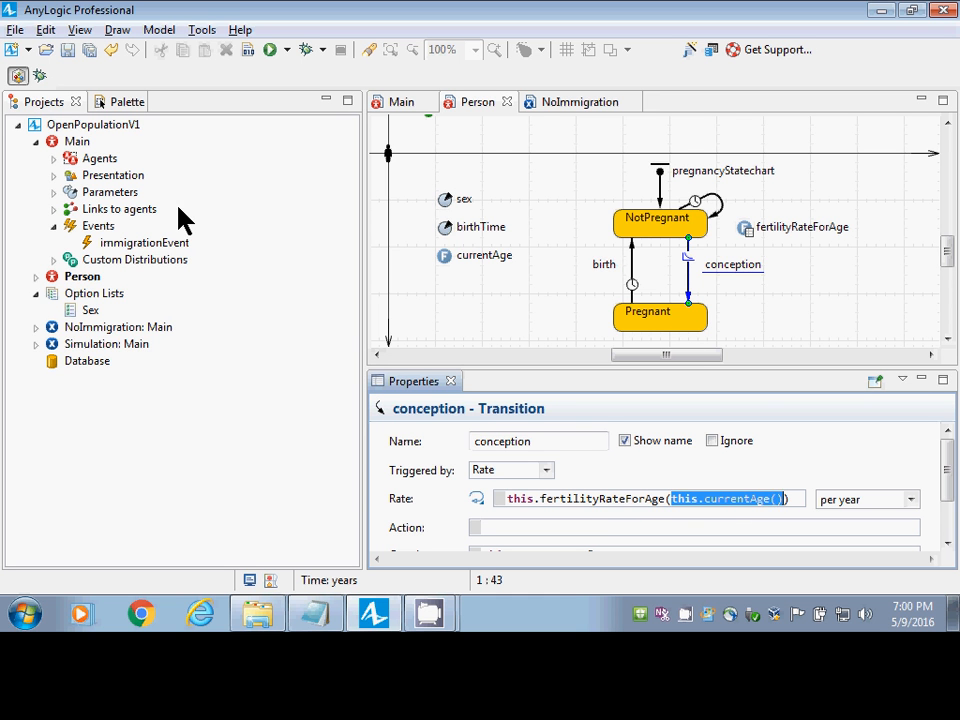
Run the NoImmigration experiment again and switch it to virtual time so it runs as fast as possible.
right_click(72, 330)
click(116, 285)
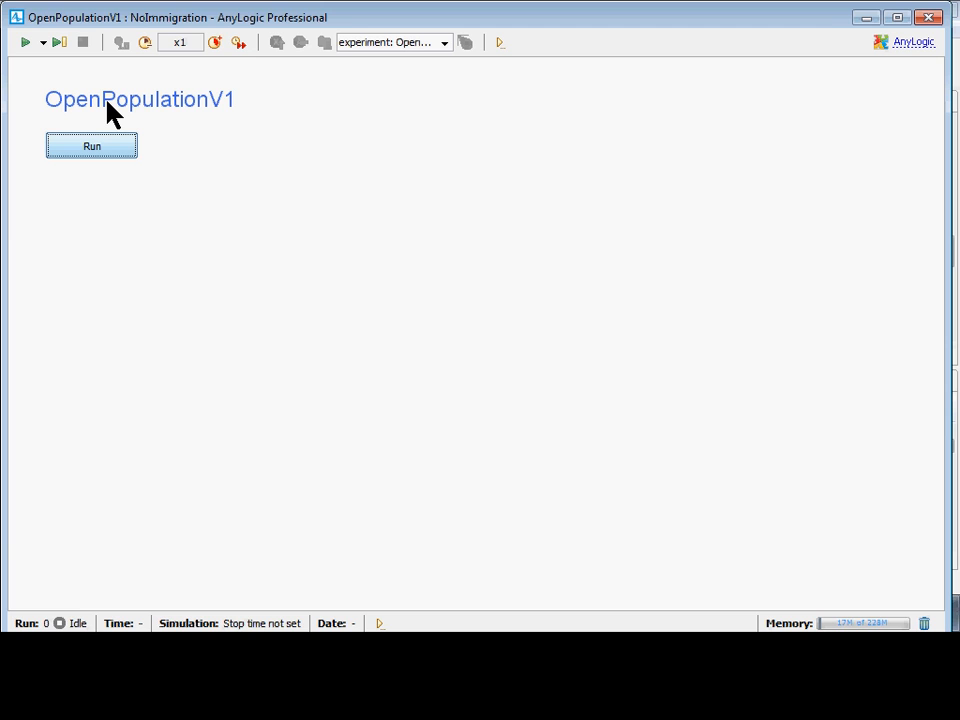
click(98, 151)
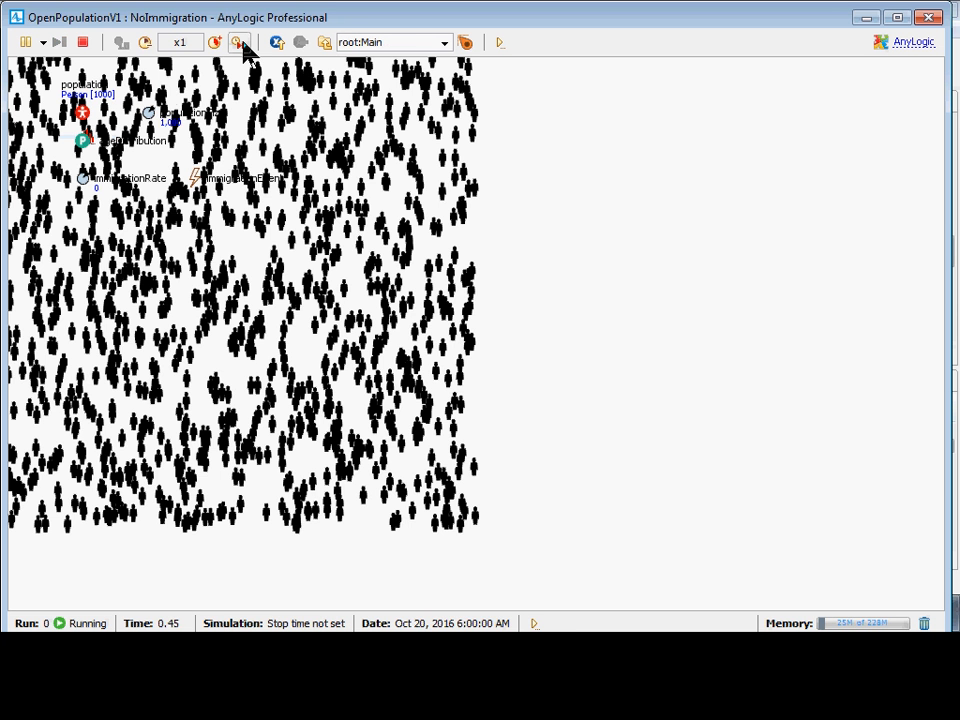
click(240, 43)
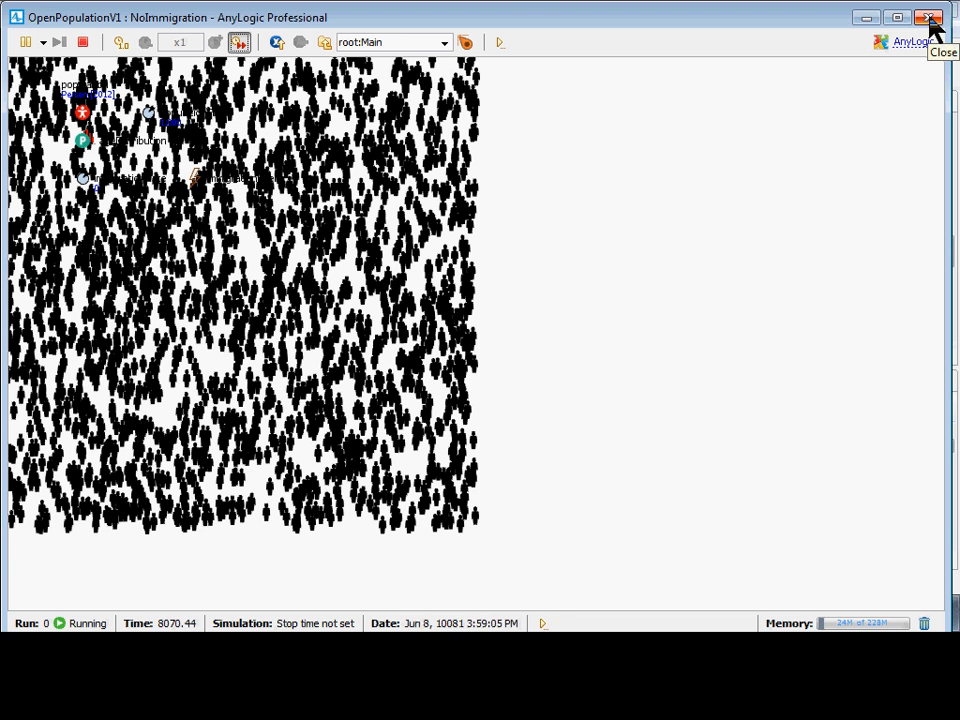
Navigate from root:Main to the population agents in the running experiment and minimize the simulation window.
click(412, 42)
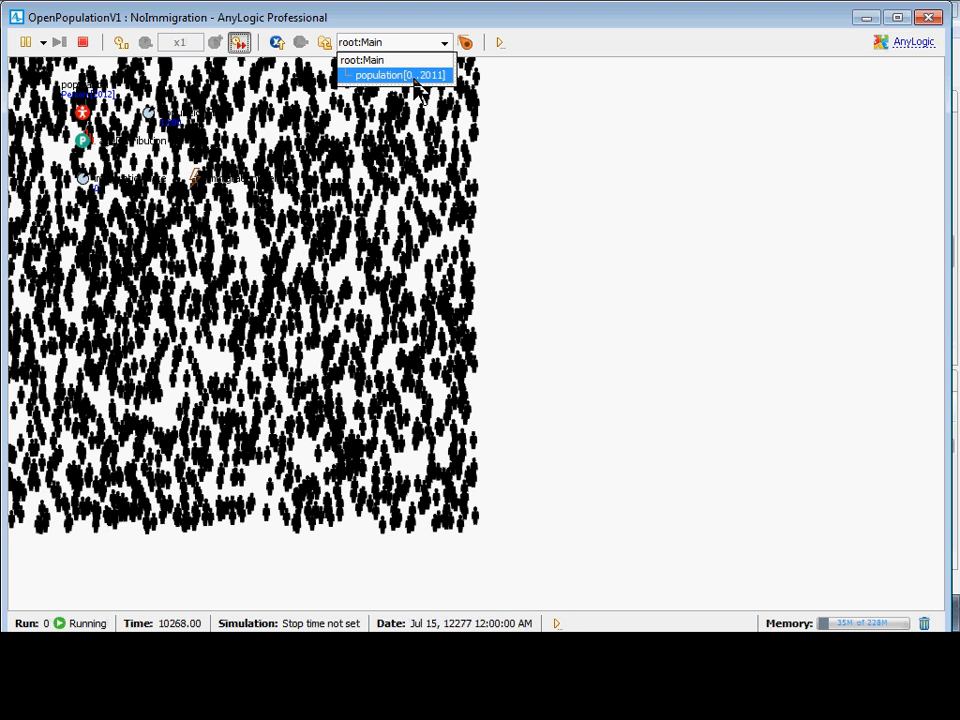
click(418, 76)
click(866, 18)
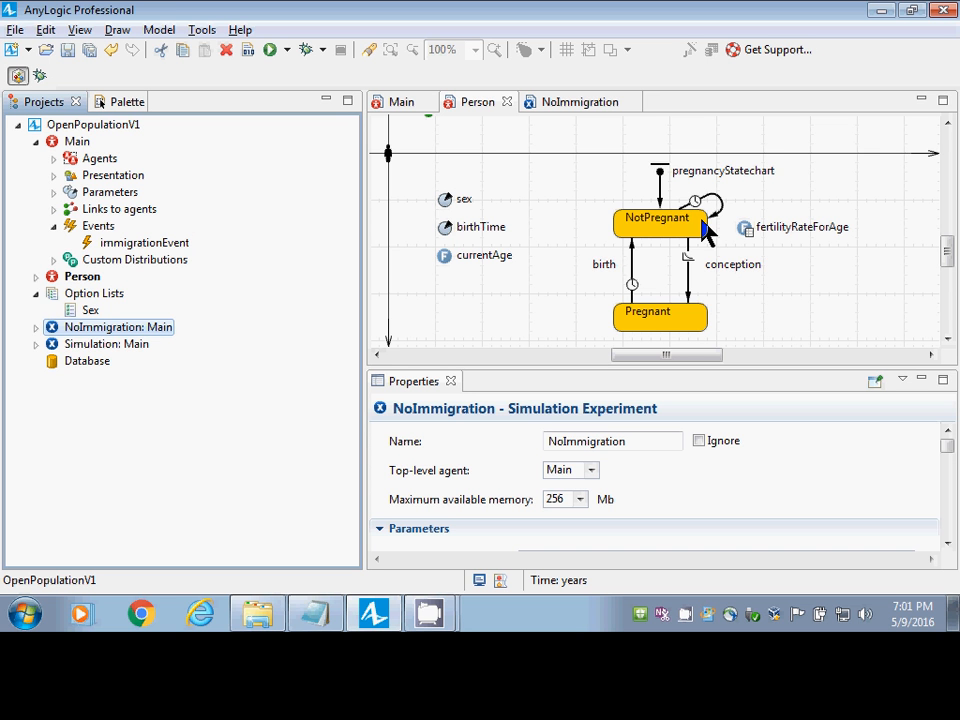
Change the birthTime expression of Main's population to -this.ageDistribution() and save the model.
click(410, 104)
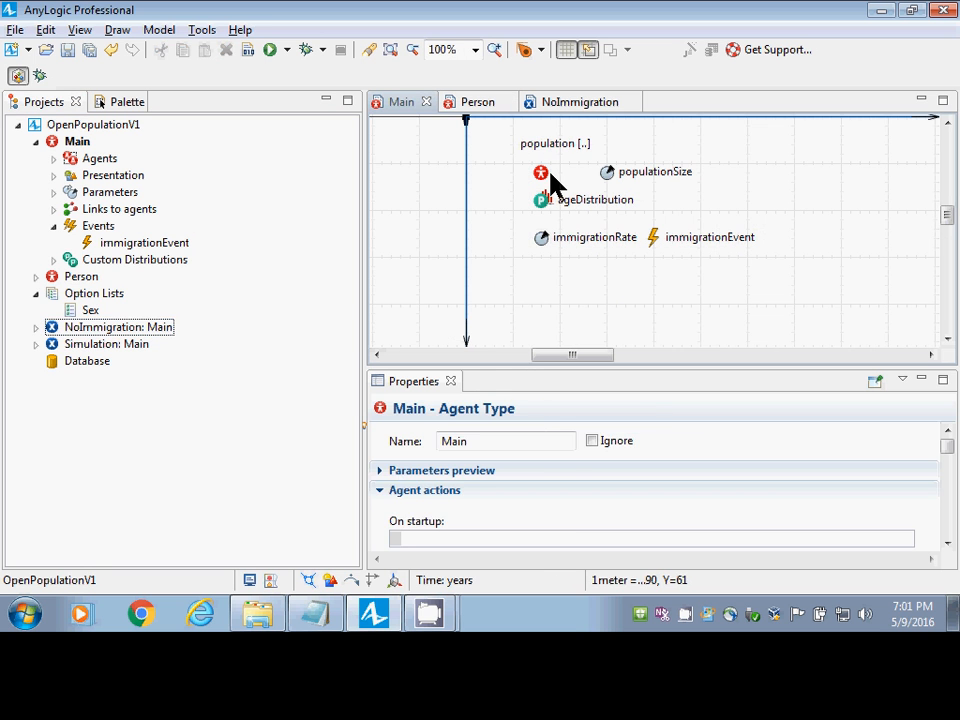
click(541, 173)
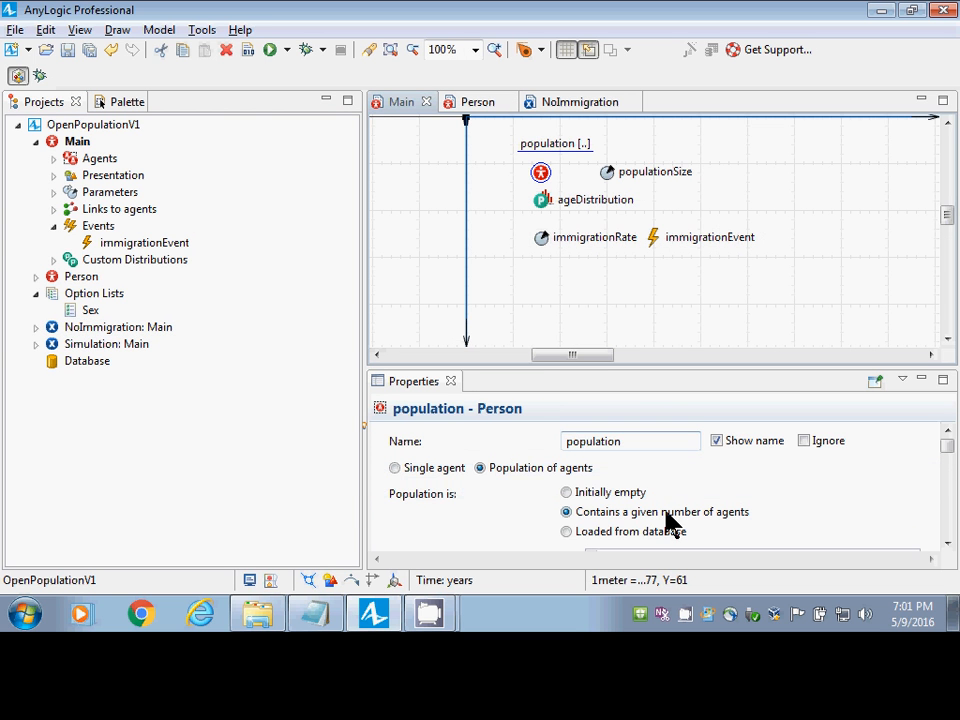
drag(947, 448, 947, 461)
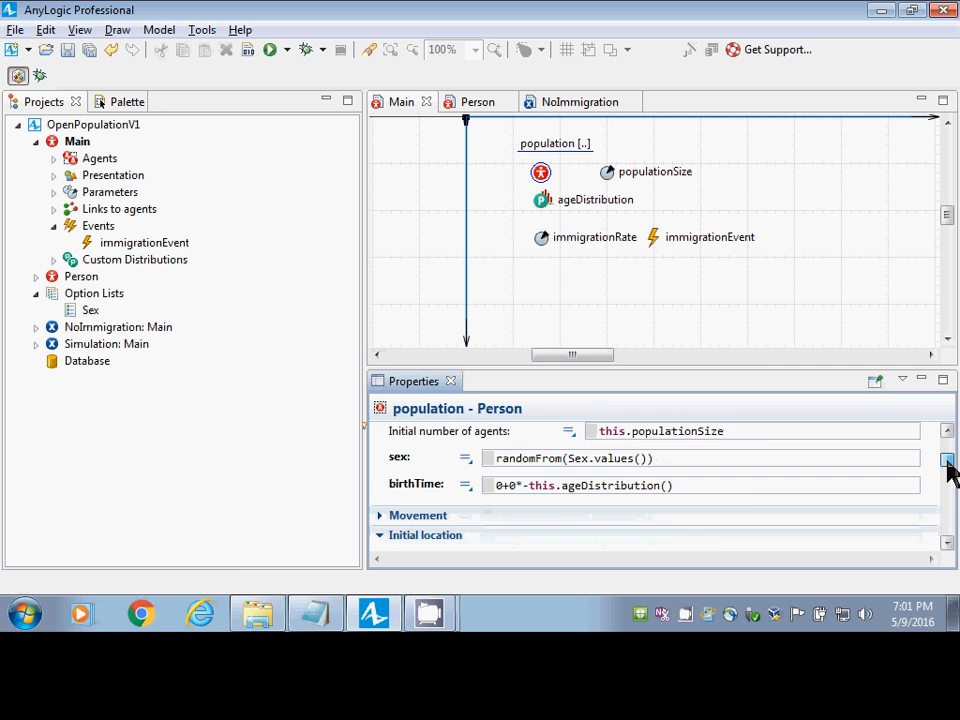
click(529, 486)
key(Left)
key(Left)
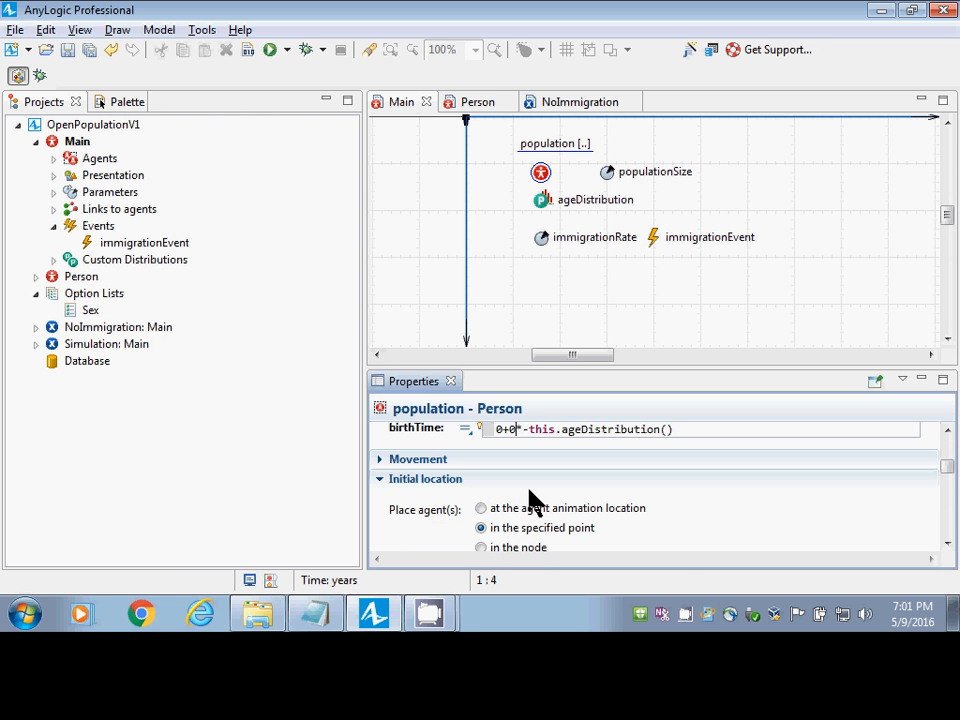
key(Right)
key(shift+Home)
key(Delete)
key(ctrl+s)
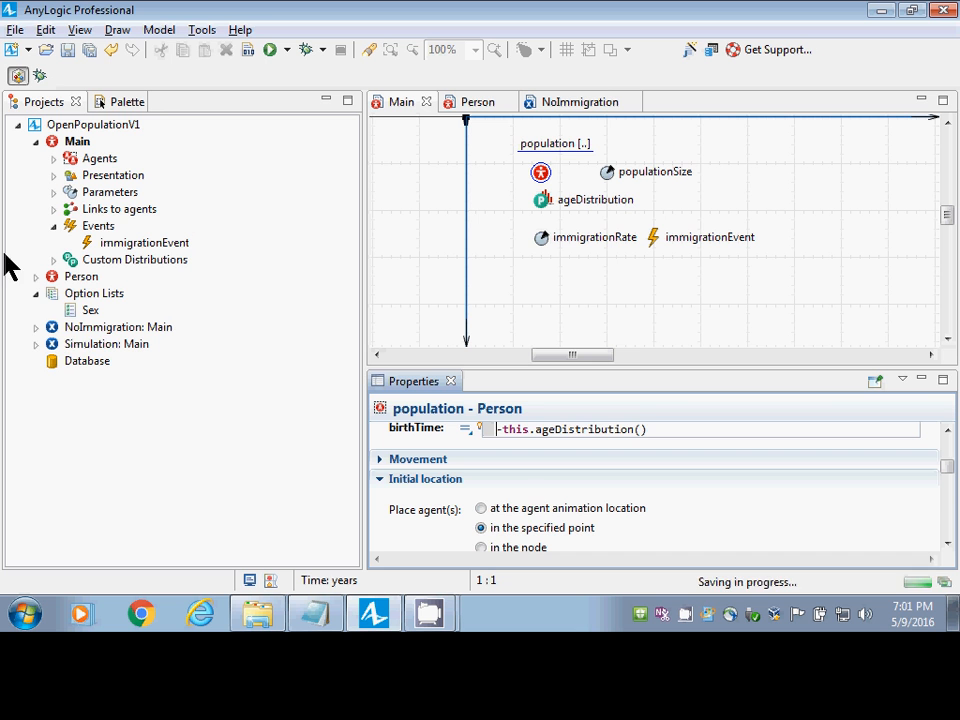
Run the NoImmigration experiment with the restored age distribution and raise the execution speed to x500.
right_click(75, 338)
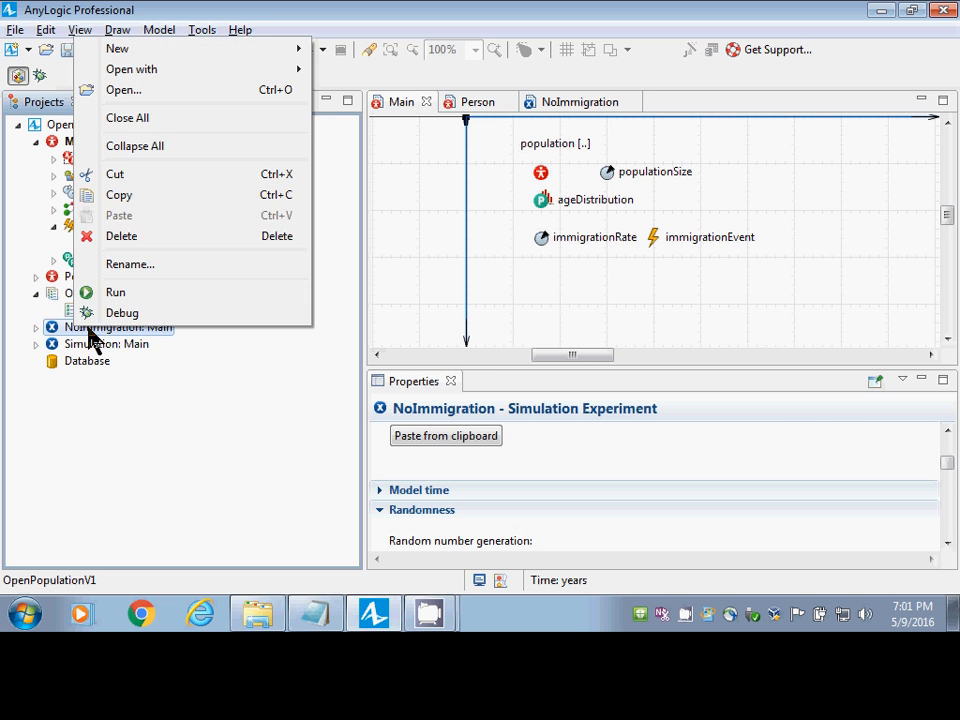
click(128, 292)
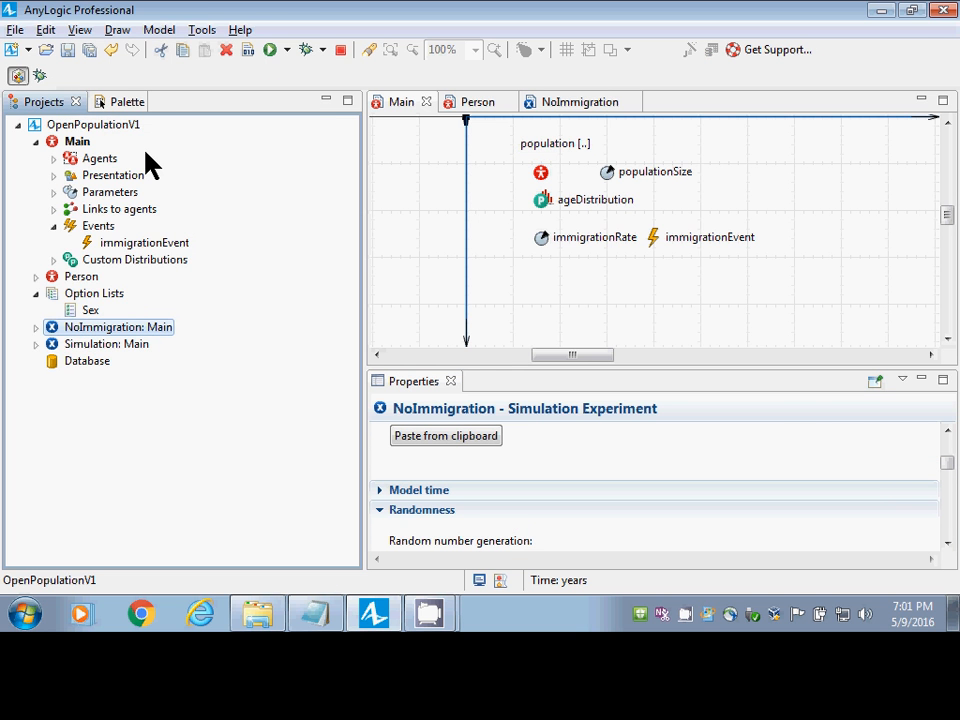
click(92, 146)
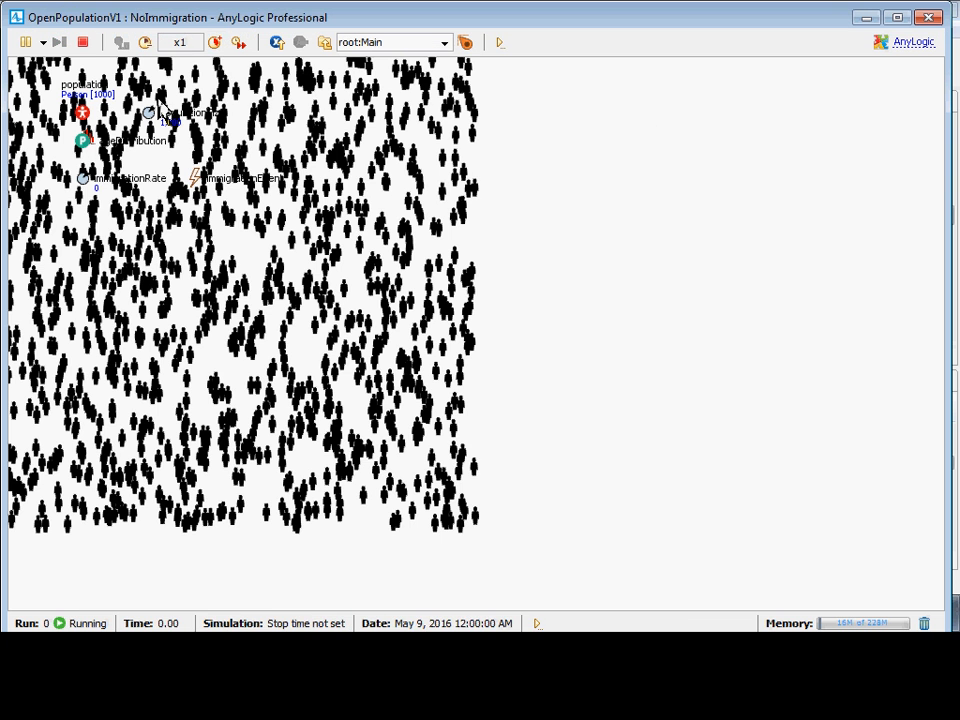
click(214, 42)
click(214, 42)
click(214, 42)
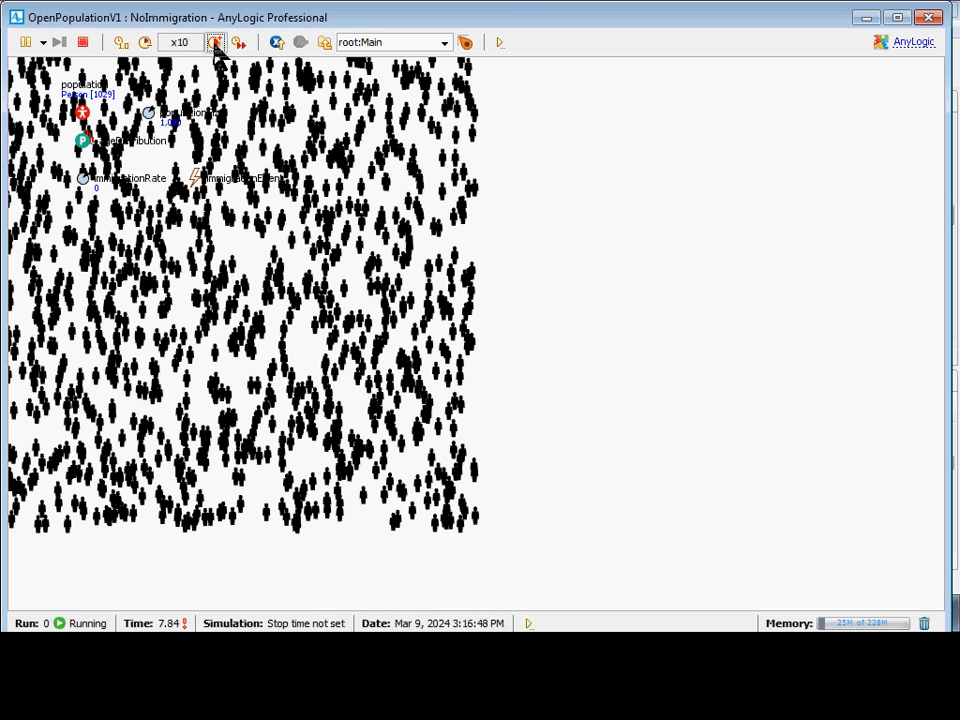
click(214, 42)
click(214, 42)
click(214, 42)
click(214, 42)
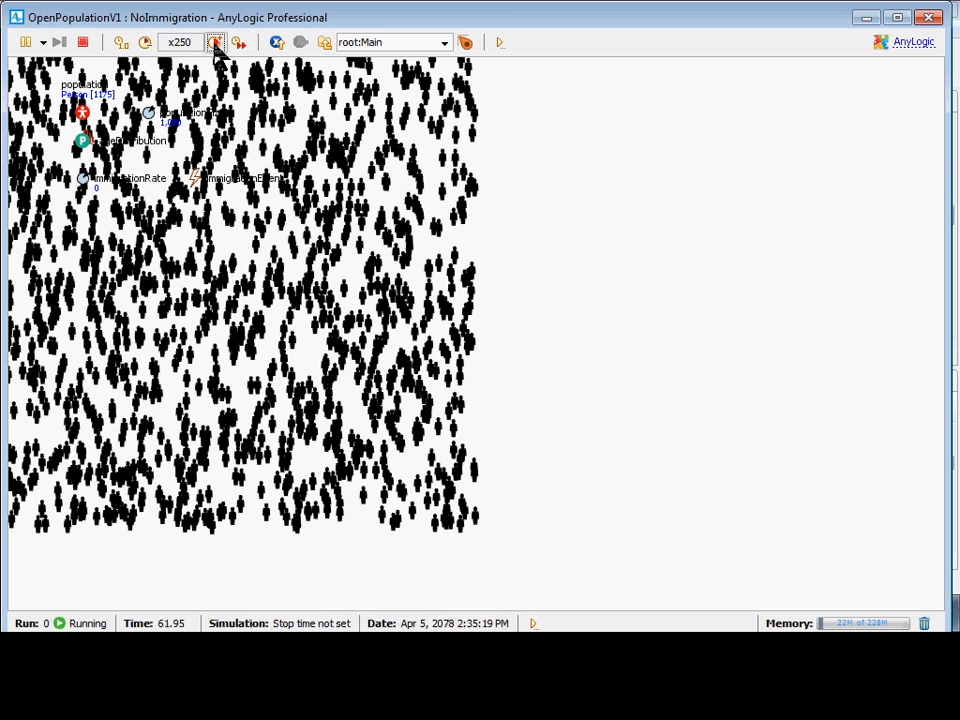
click(214, 42)
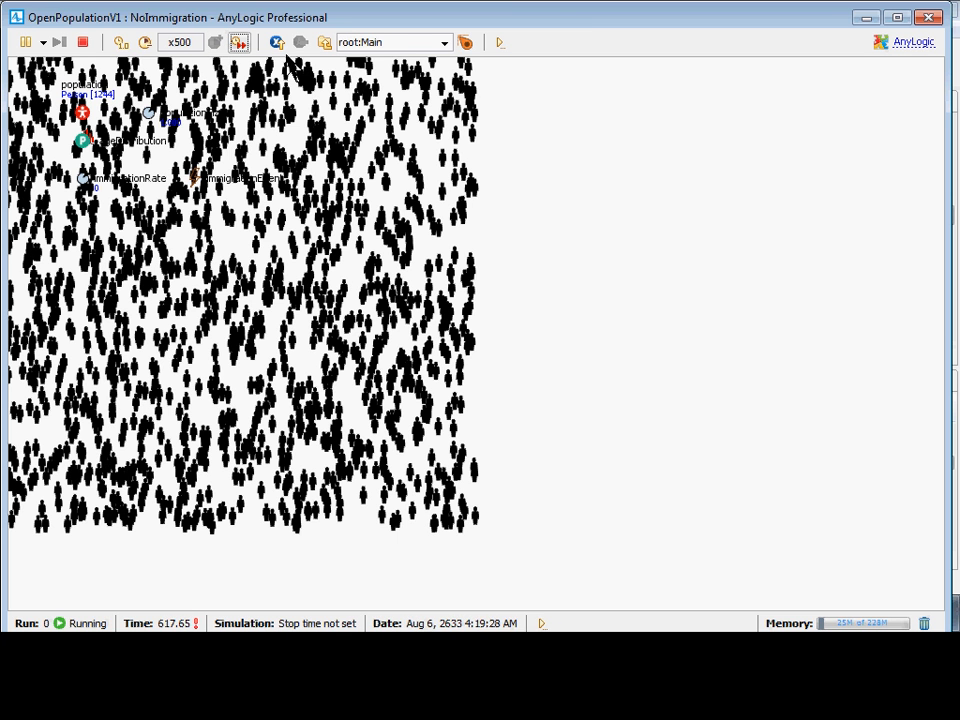
Inspect the population's agent statistics in the running model, including meanAge, and restart the run from the beginning.
click(386, 46)
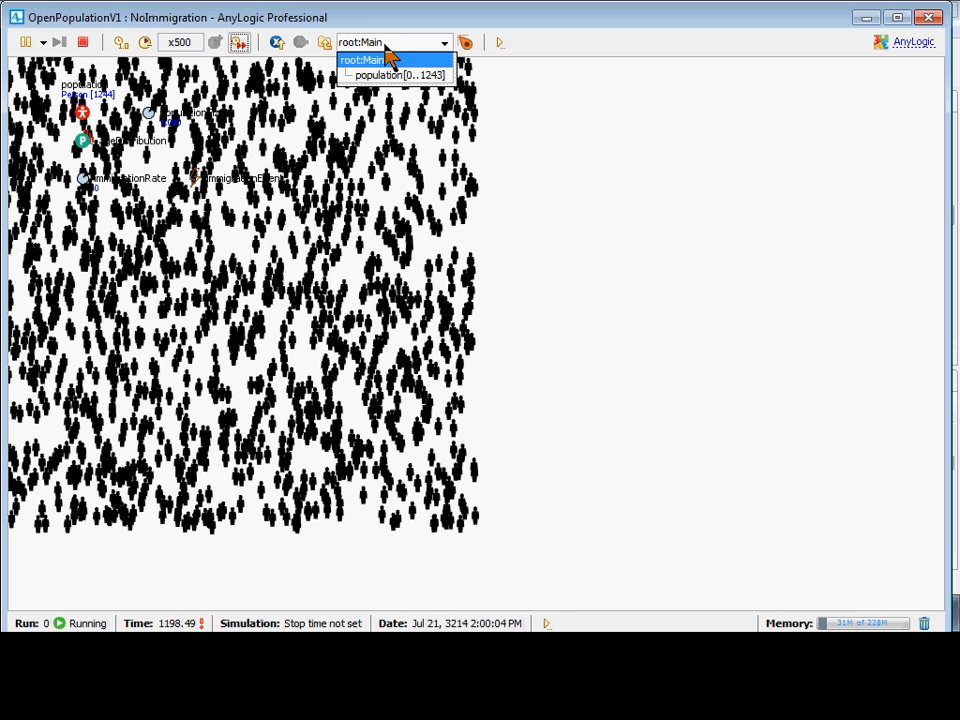
click(83, 112)
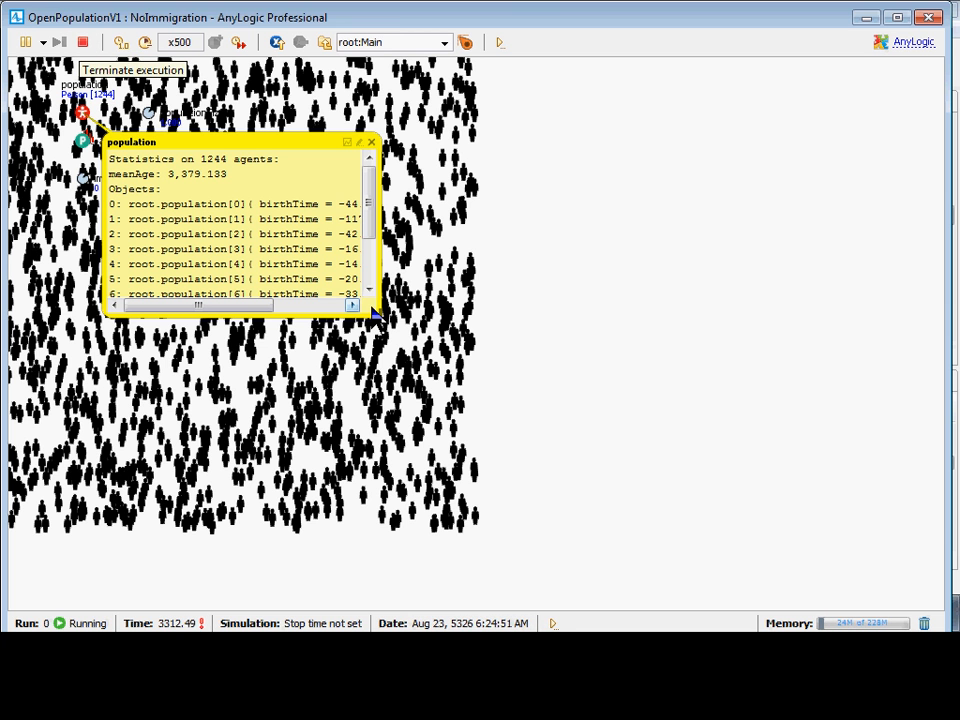
click(83, 44)
click(92, 148)
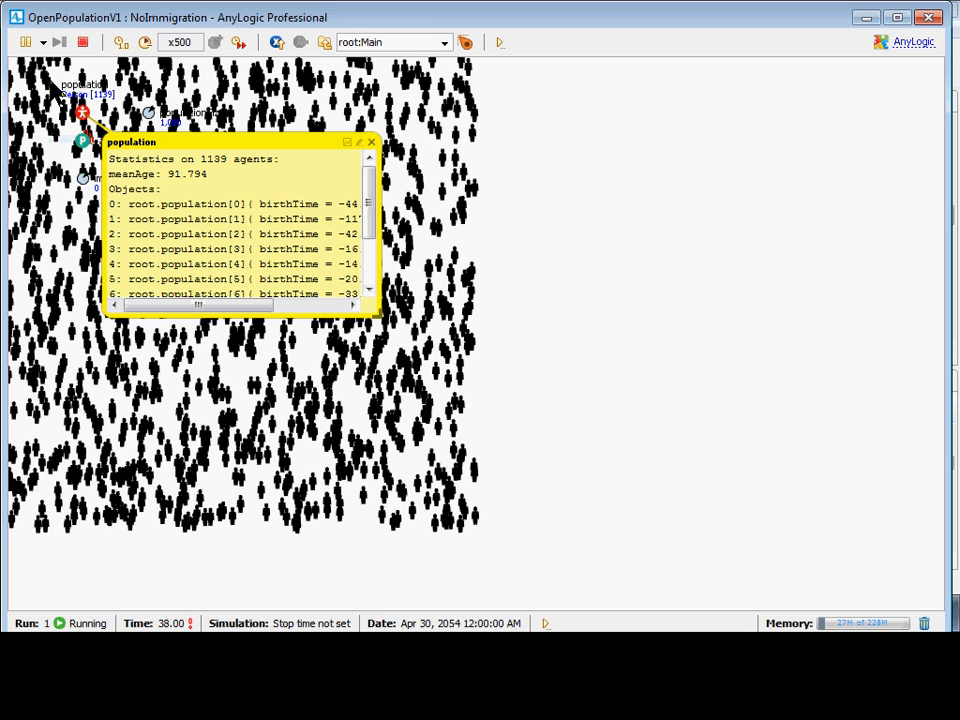
Pause the restarted run to read the population statistics, and close the inspection box and simulation window.
click(25, 42)
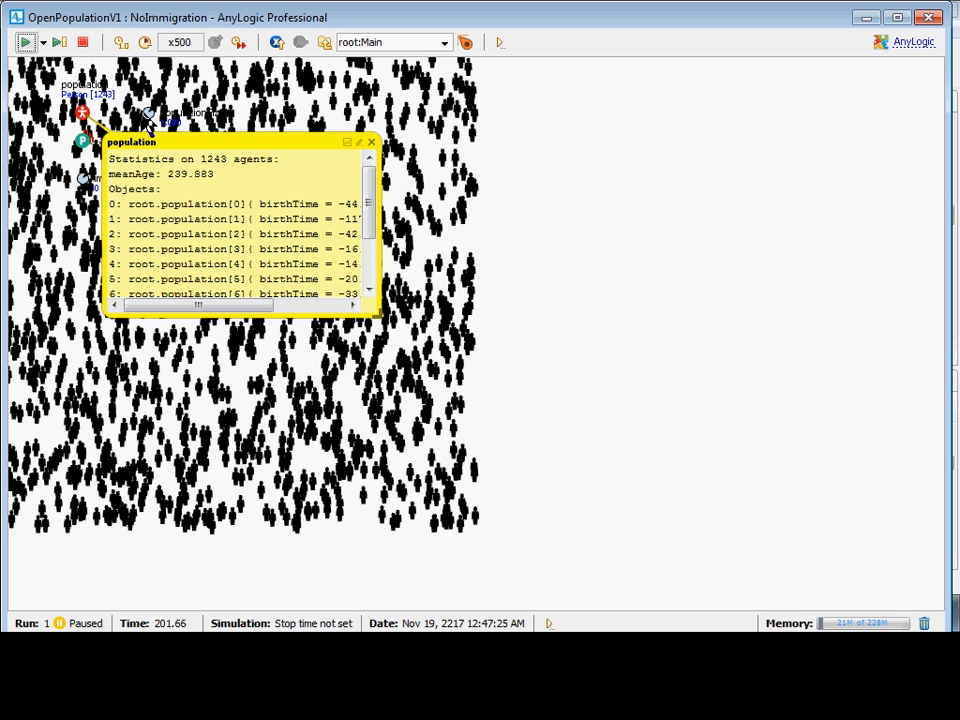
click(371, 142)
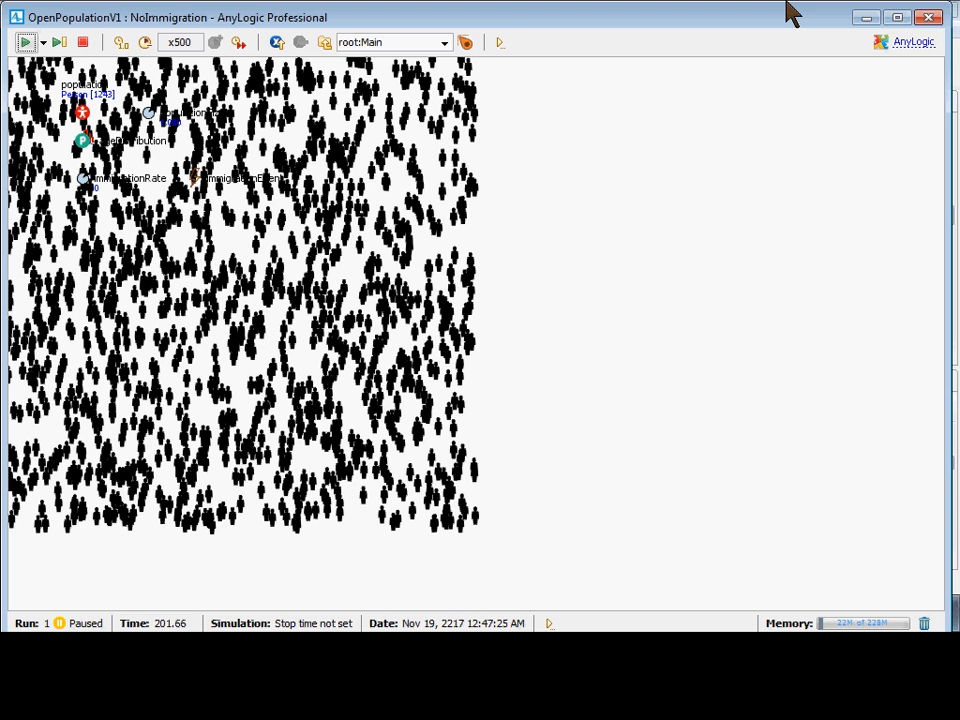
click(929, 17)
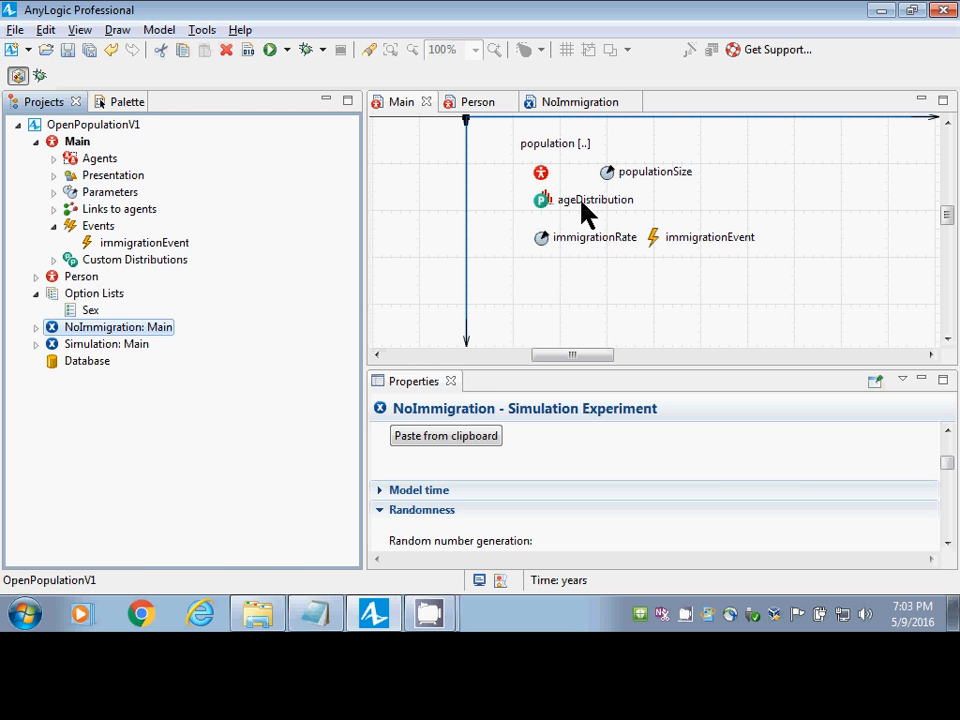
Review the interval data of ageDistribution and the population's birthTime expression in Main.
click(544, 205)
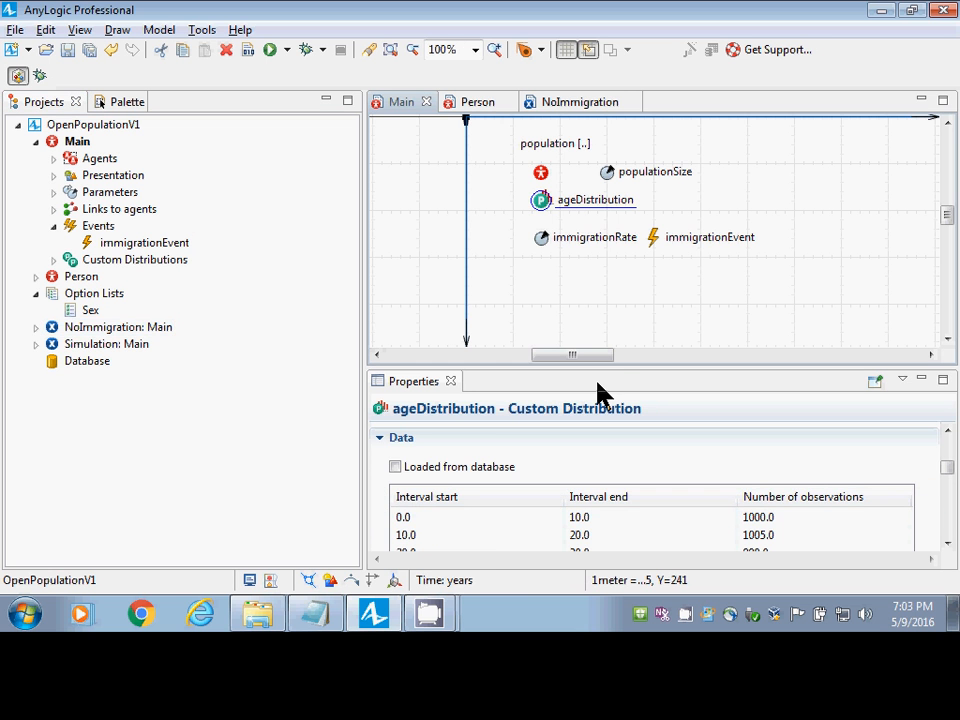
drag(611, 369, 629, 359)
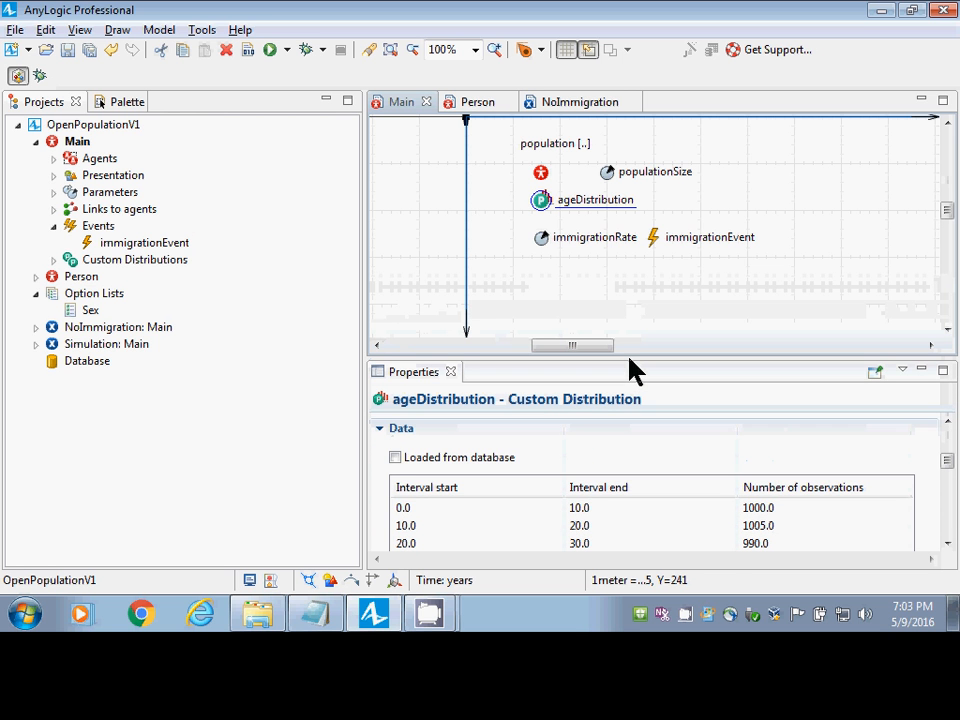
click(540, 176)
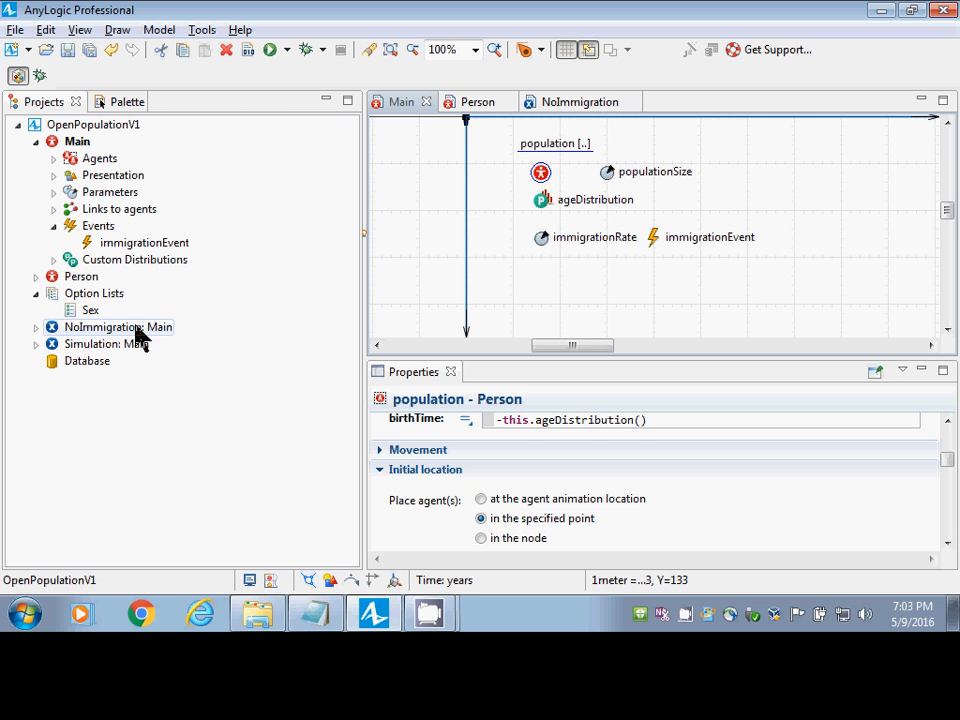
Add a table function named mortalityRateFromAge to Person and place it directly beneath fertilityRateForAge.
click(476, 104)
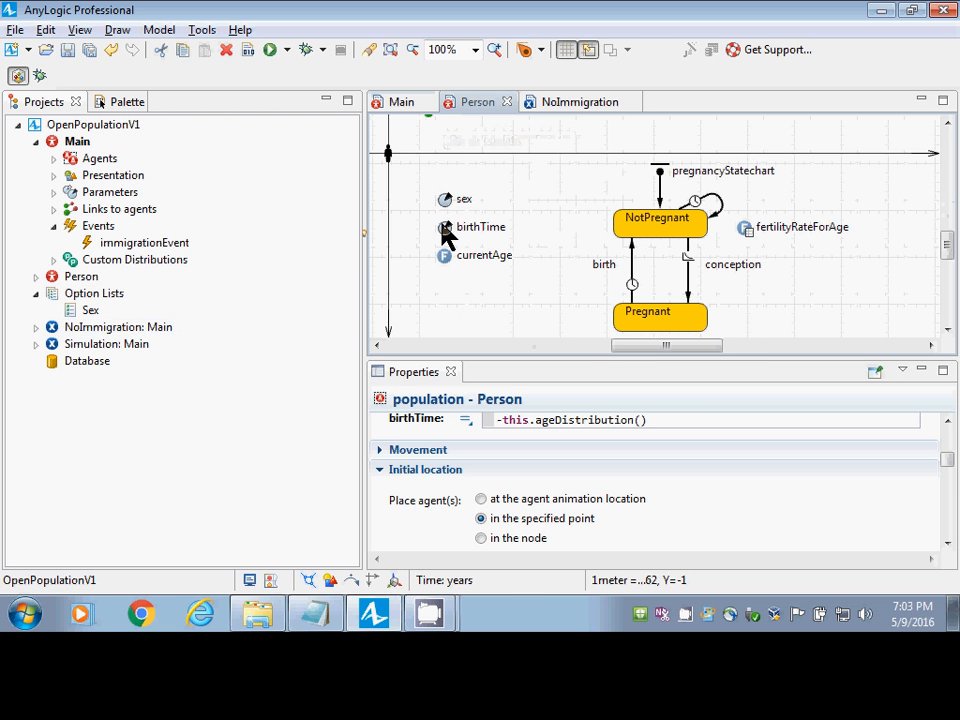
click(458, 312)
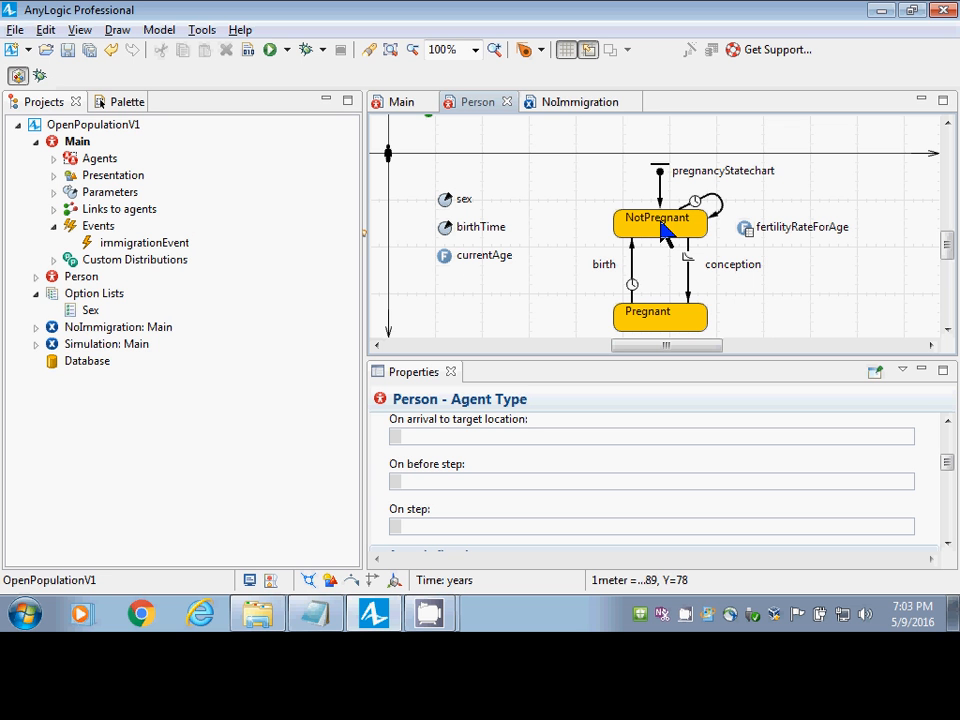
click(107, 175)
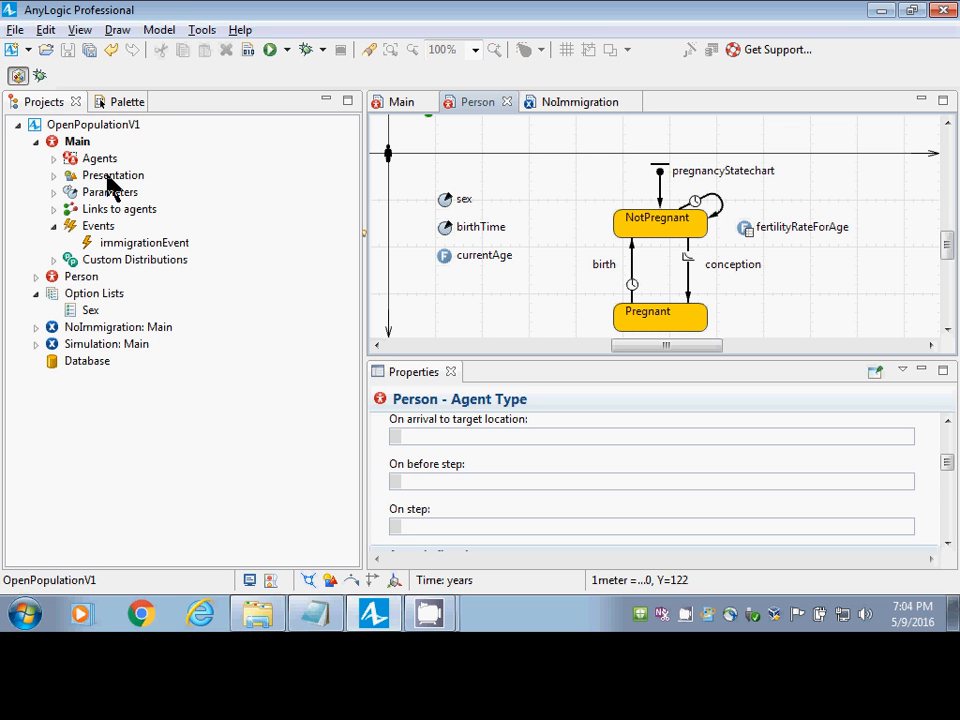
click(120, 101)
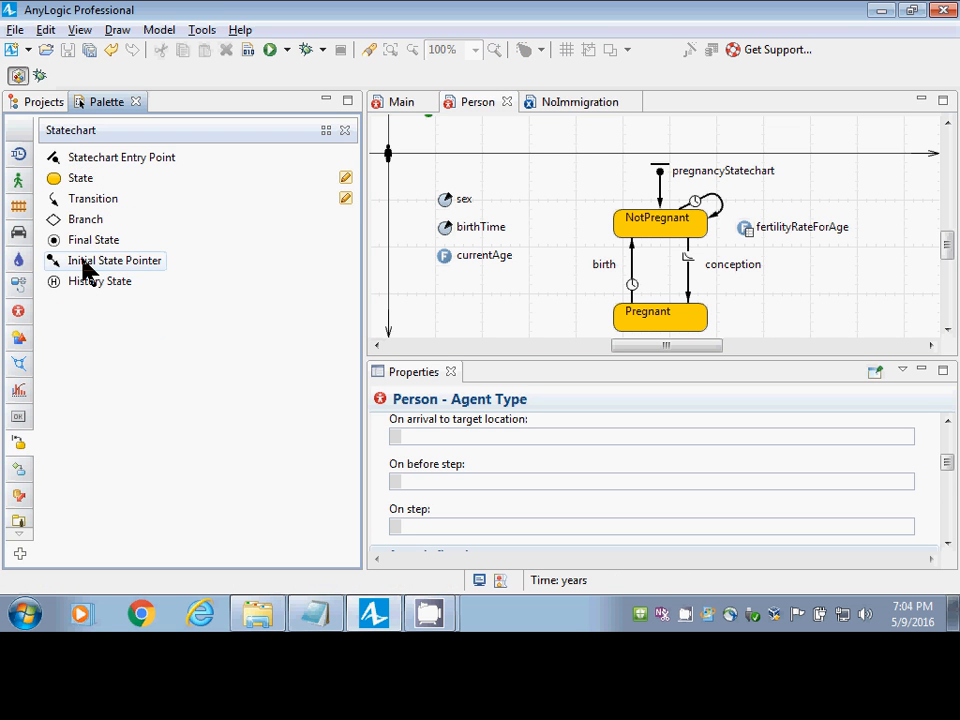
click(18, 315)
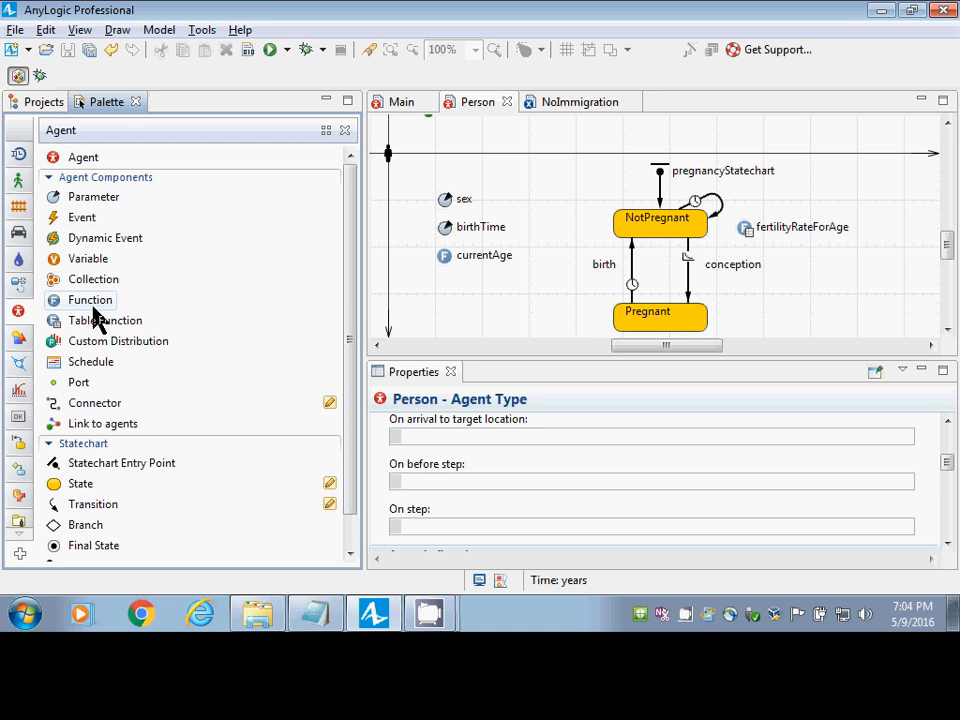
drag(77, 326, 441, 298)
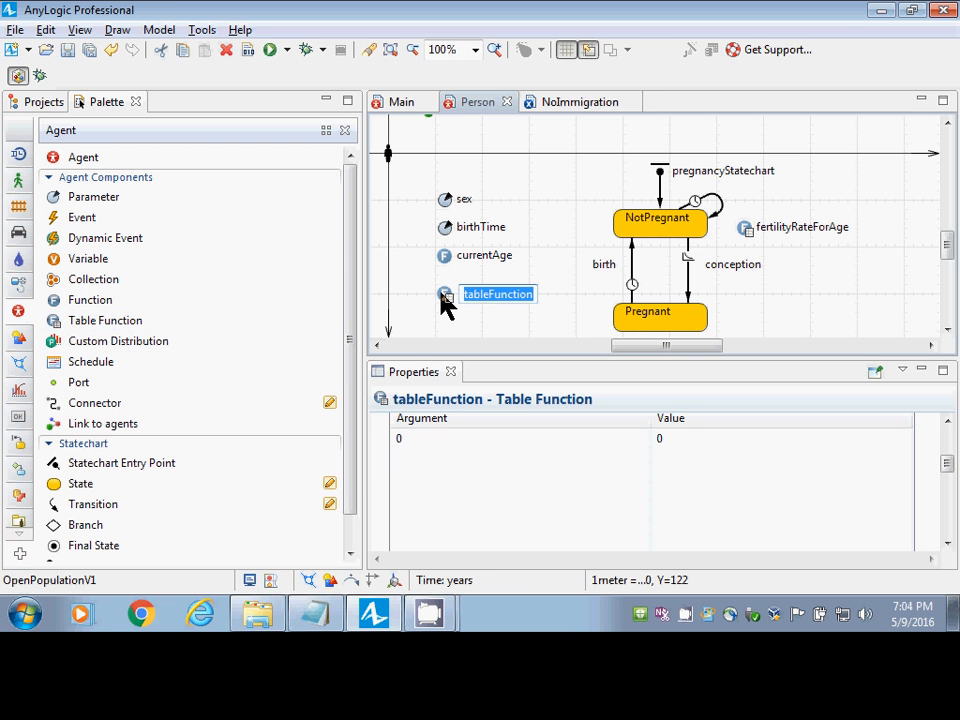
text(mortalityRateFr)
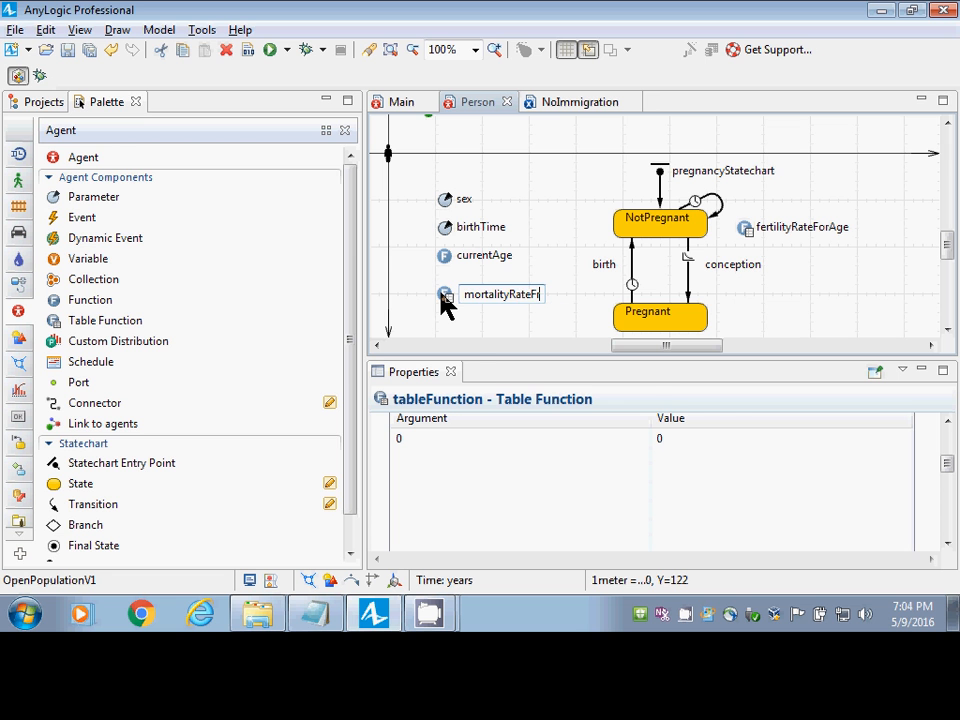
text(omAge)
key(Return)
drag(445, 296, 742, 250)
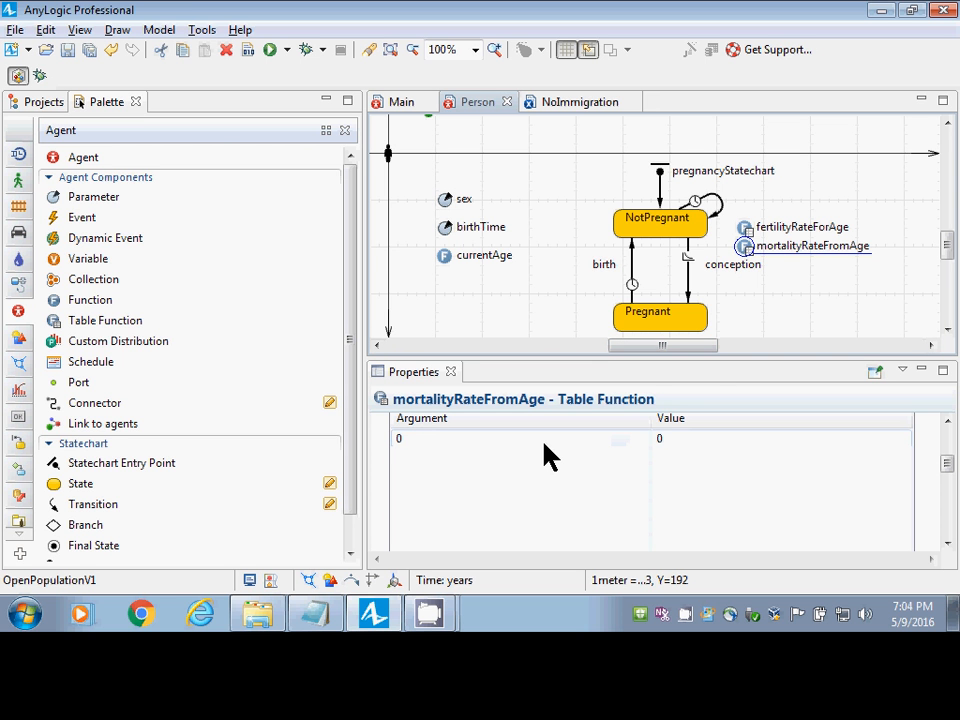
Enter mortality rates of 0.002 for age 0 and 0.001 for age 5 in the mortalityRateFromAge table.
click(691, 439)
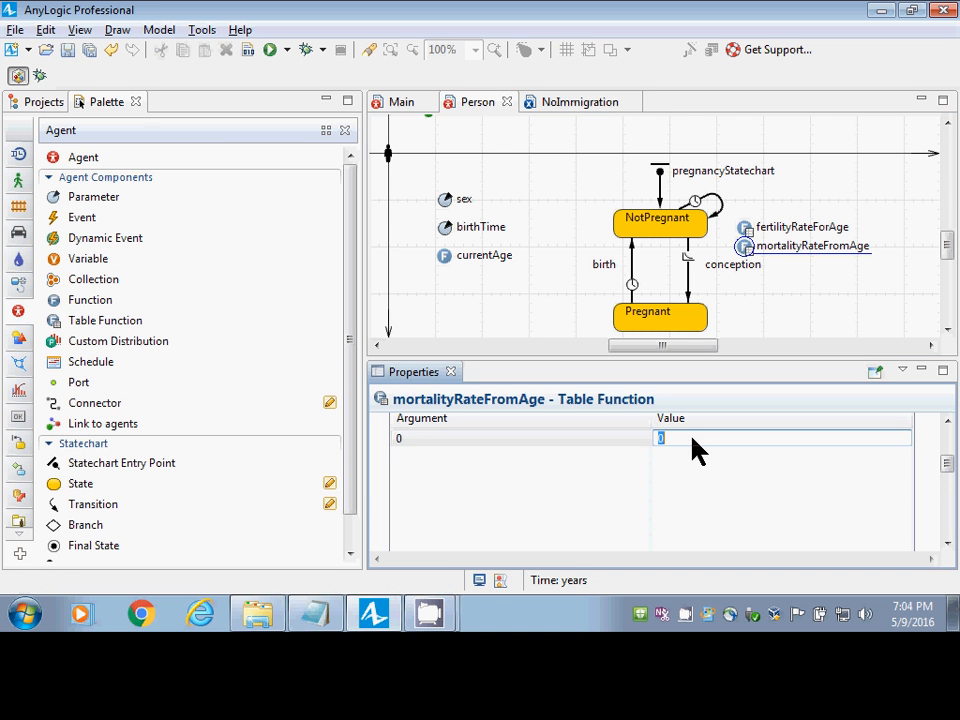
text(0.002)
key(Tab)
click(606, 457)
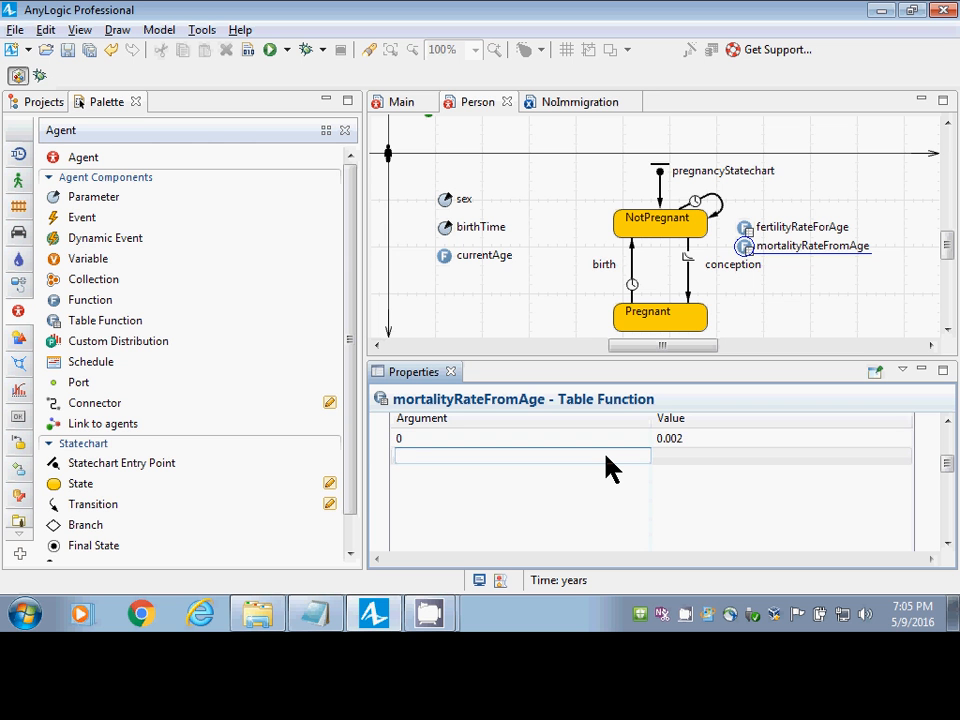
text(5)
key(Tab)
text(0)
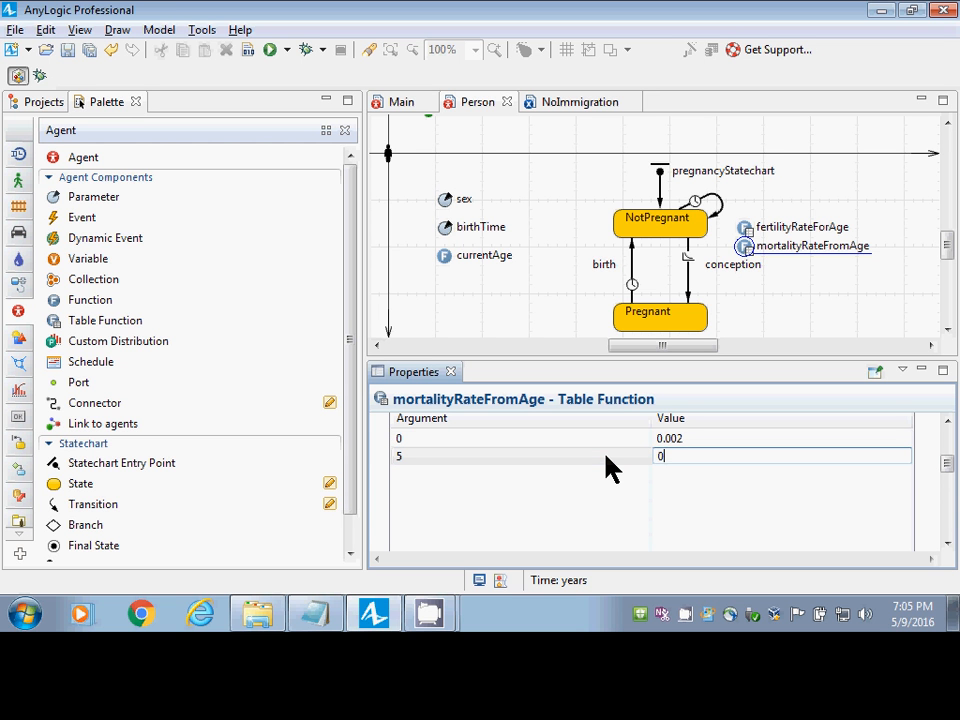
text(.001)
key(Tab)
Add a mortalityRateFromAge row giving age 18 a rate of 0.005, and start another row below it.
click(524, 492)
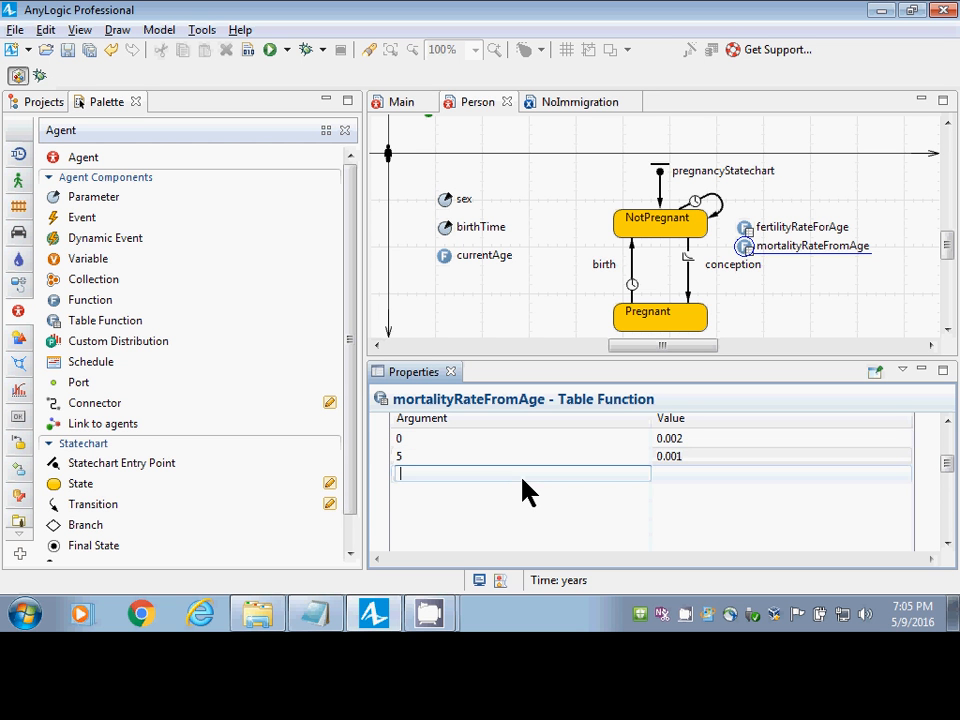
text(1)
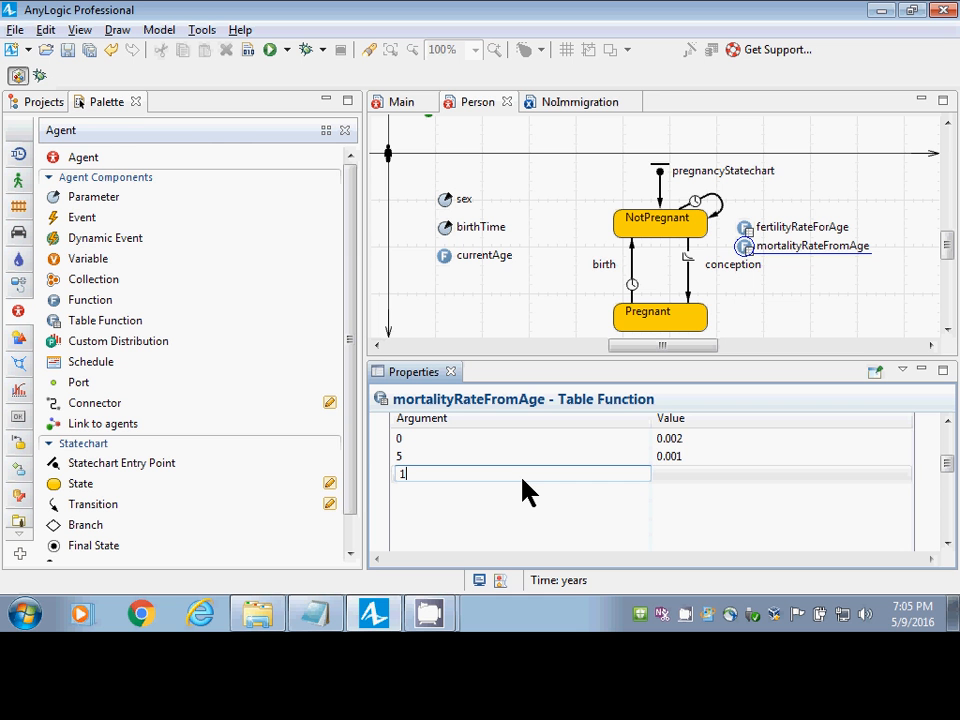
text(8)
key(Tab)
text(0.00)
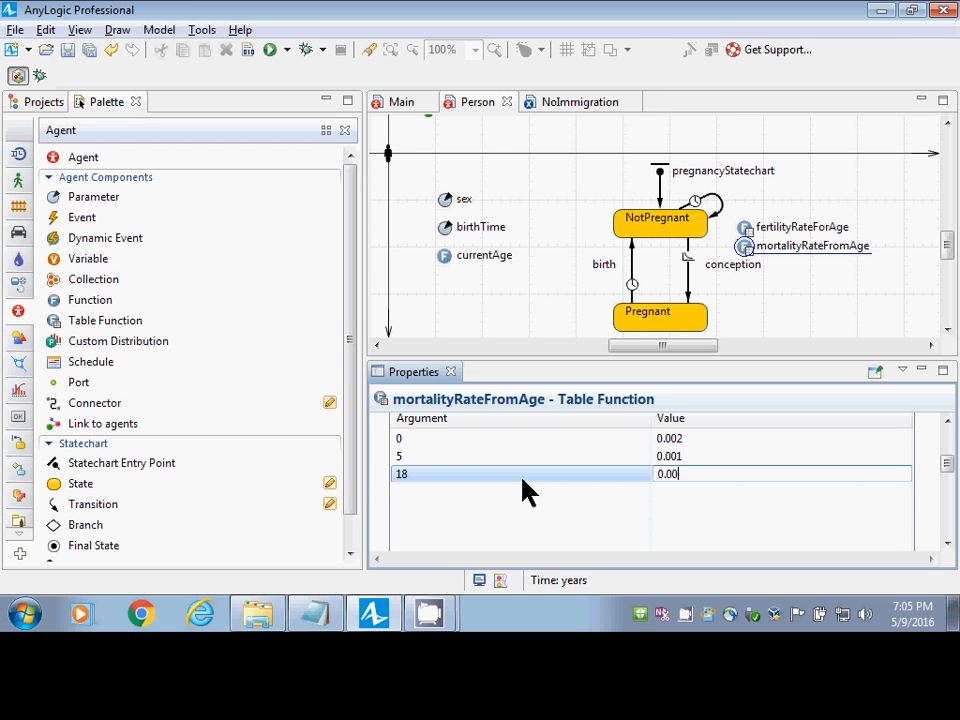
text(5)
click(471, 494)
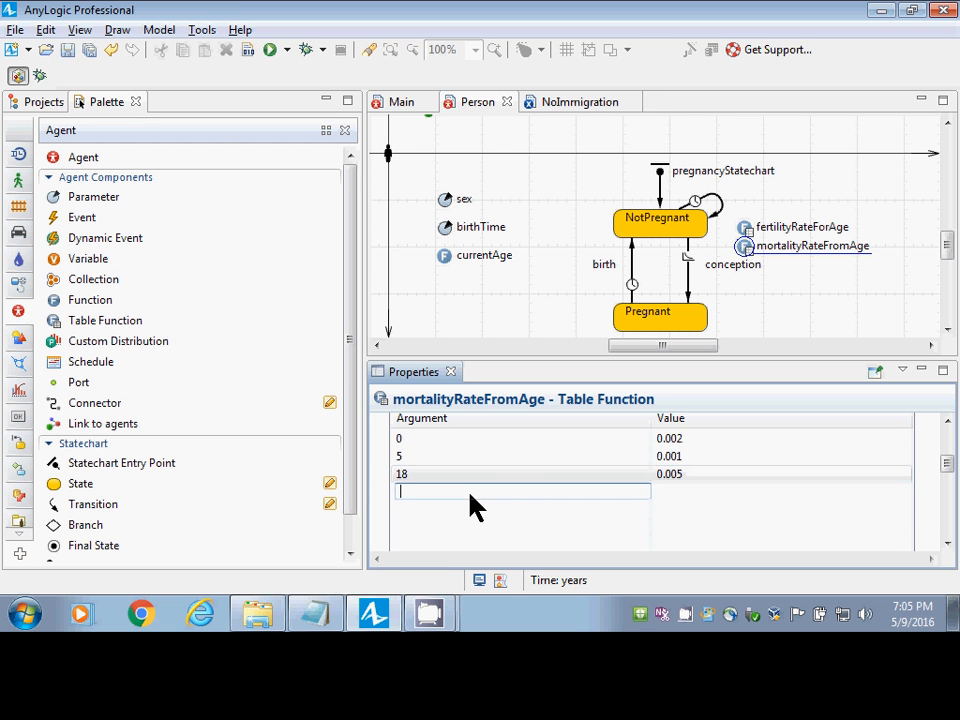
Give age 25 a mortality rate of 0.002 in the mortalityRateFromAge table.
text(25)
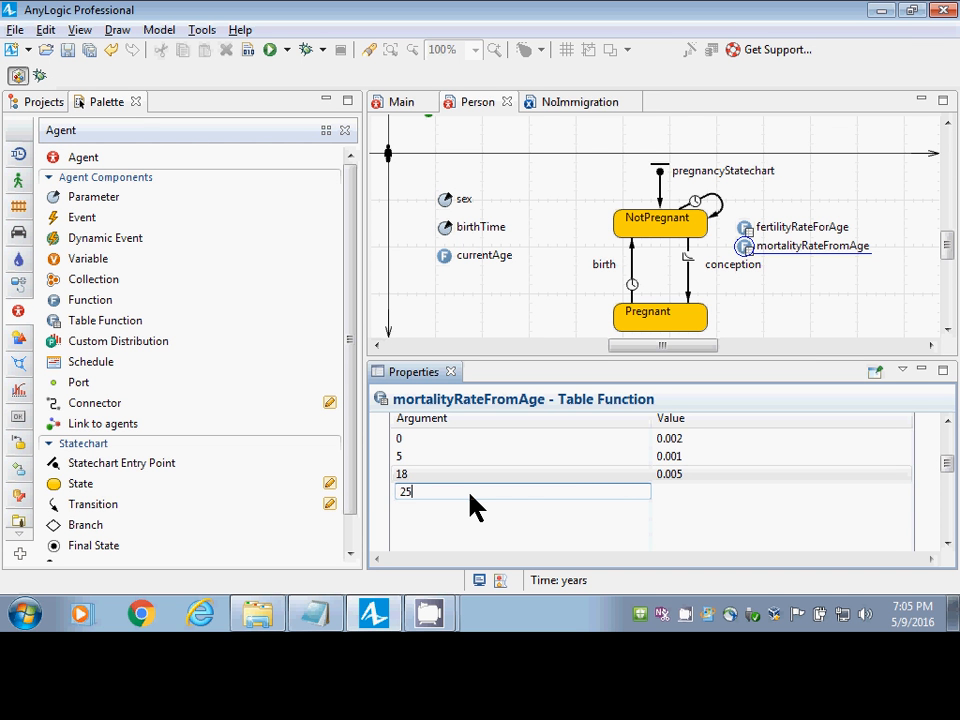
text(q)
key(BackSpace)
click(670, 500)
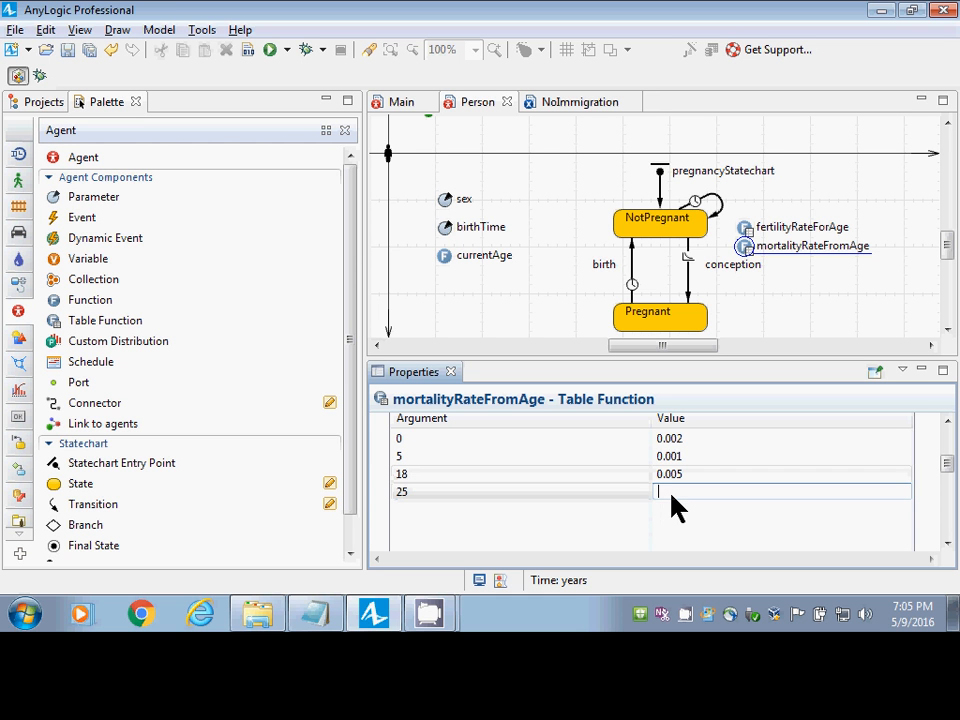
text(0.002)
click(481, 500)
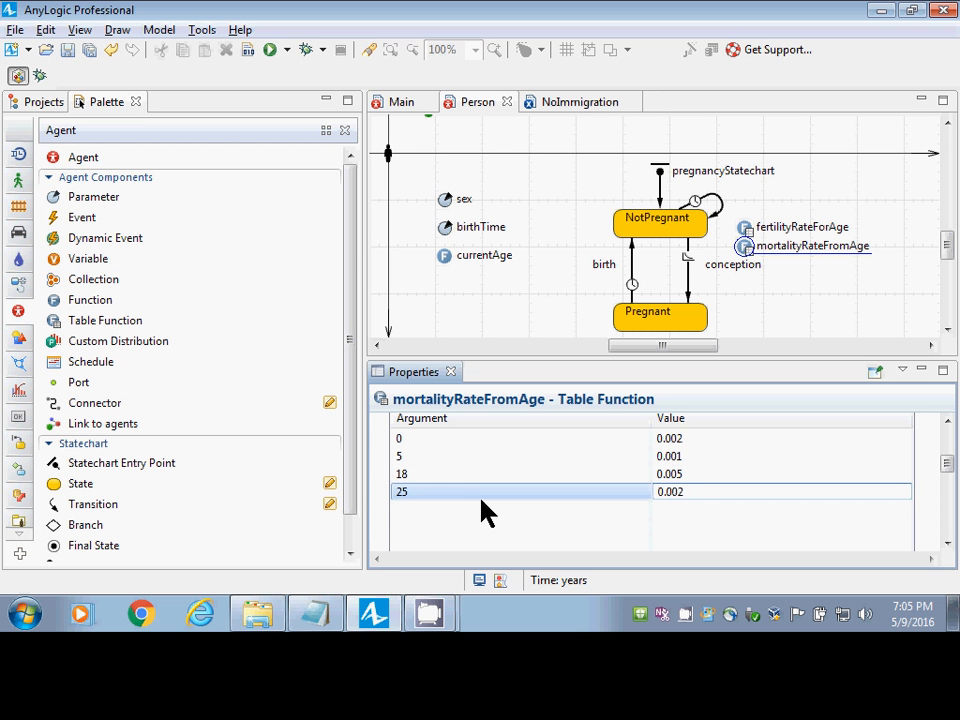
Add mortalityRateFromAge rows with a rate of 0.005 for age 40 and 0.01 for age 50.
click(470, 512)
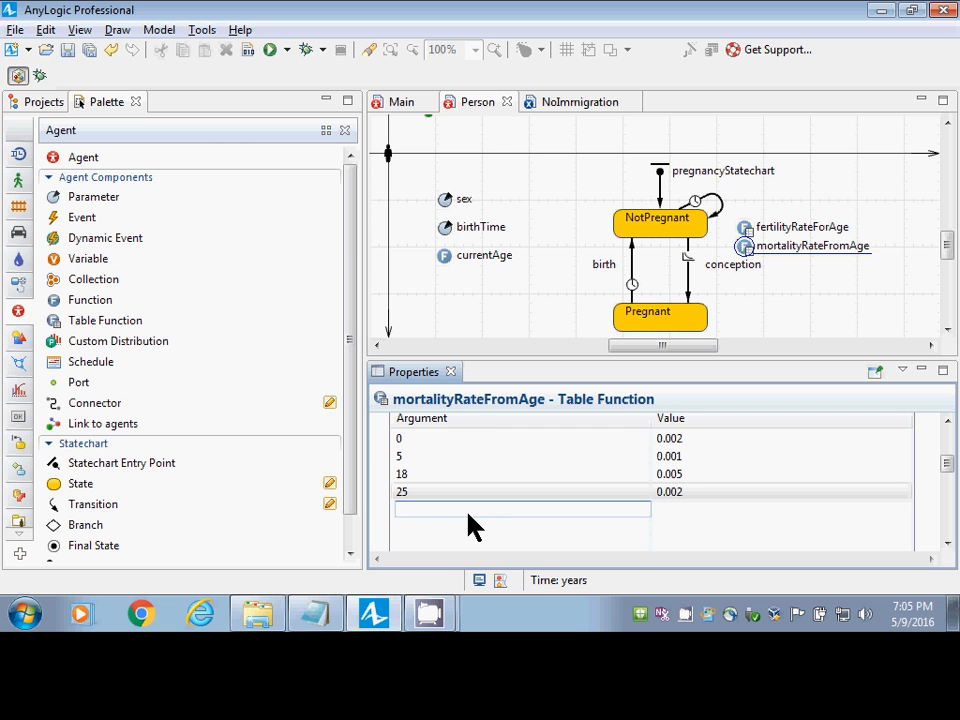
text(40)
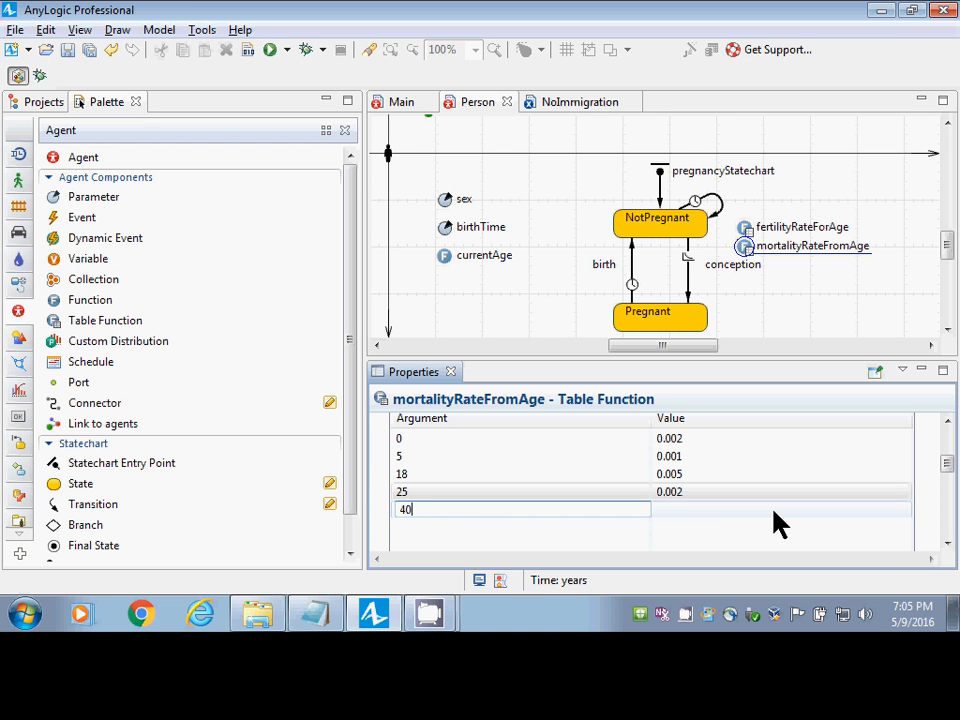
click(720, 510)
text(0)
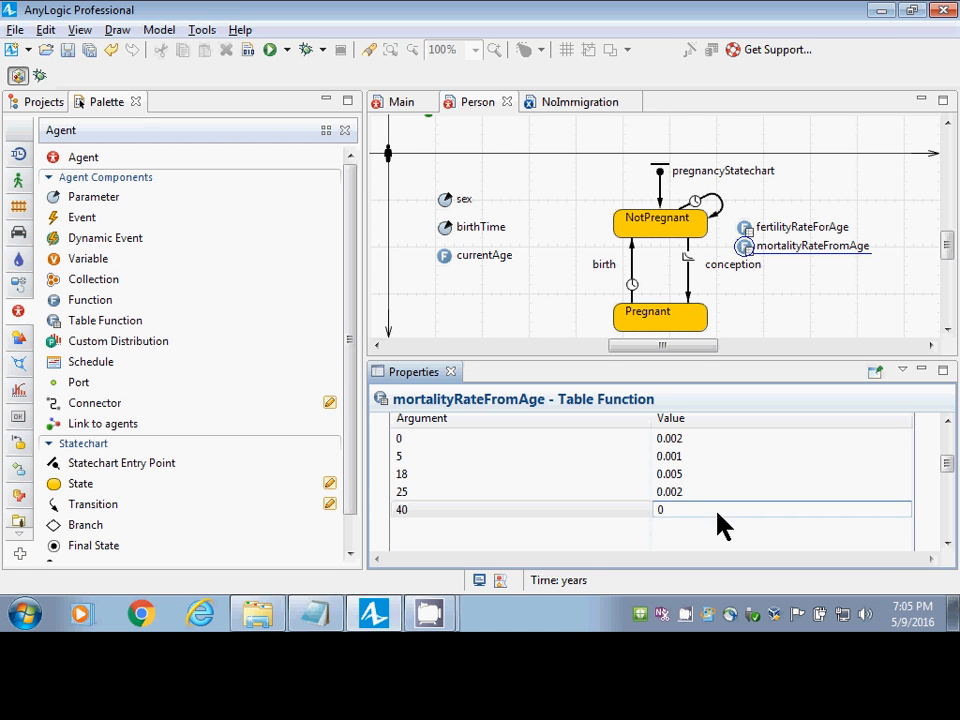
text(.005)
click(600, 531)
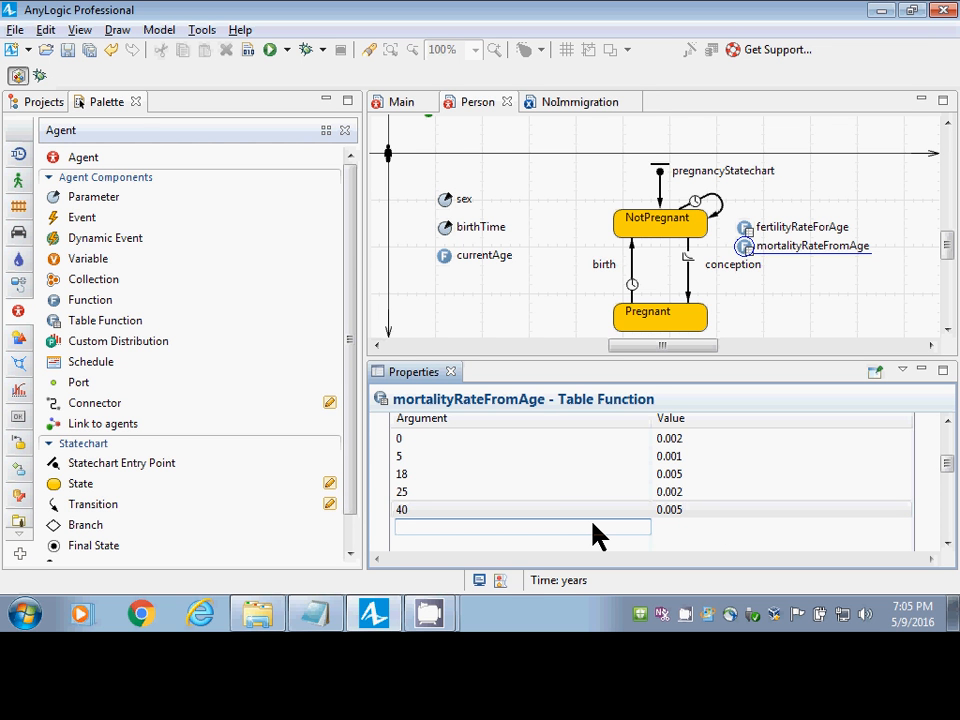
text(50)
click(713, 528)
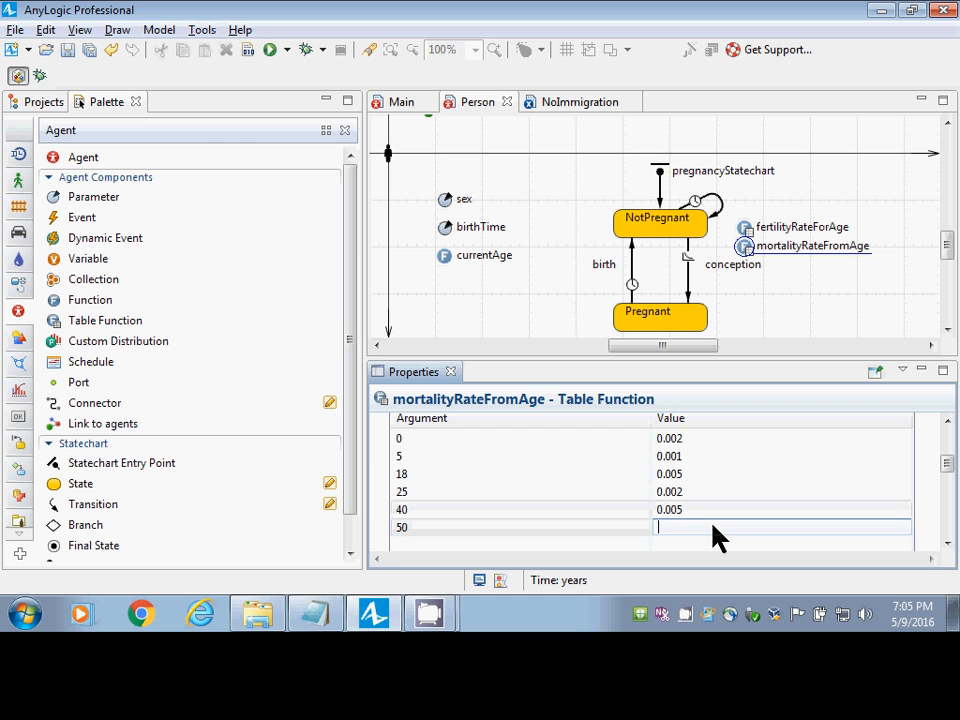
text(0.01)
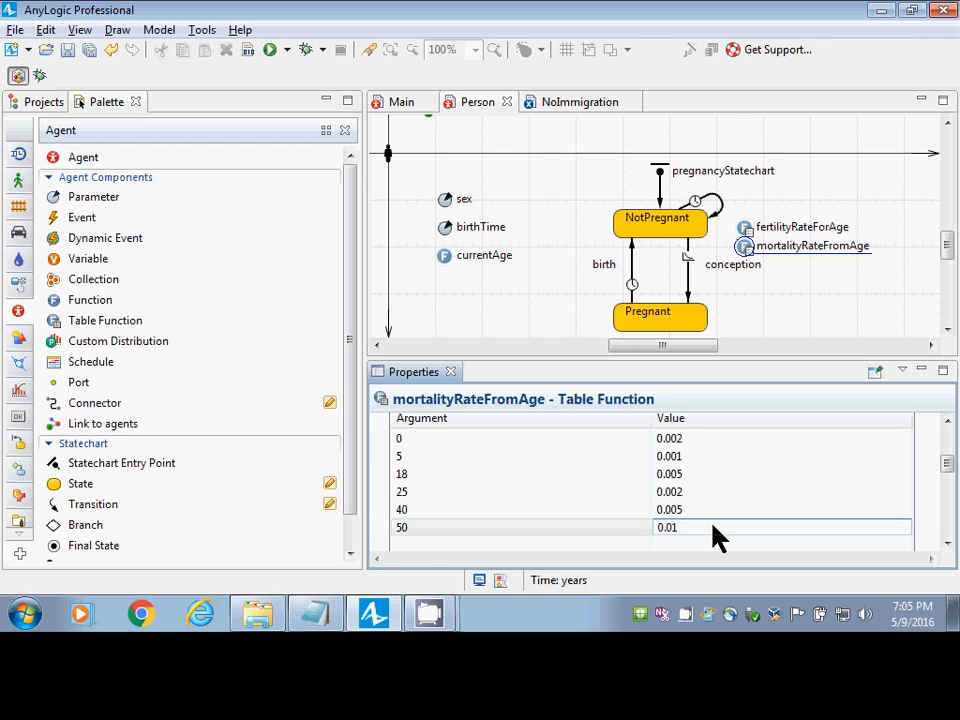
Add a mortalityRateFromAge row giving age 60 a rate of 0.02.
click(419, 547)
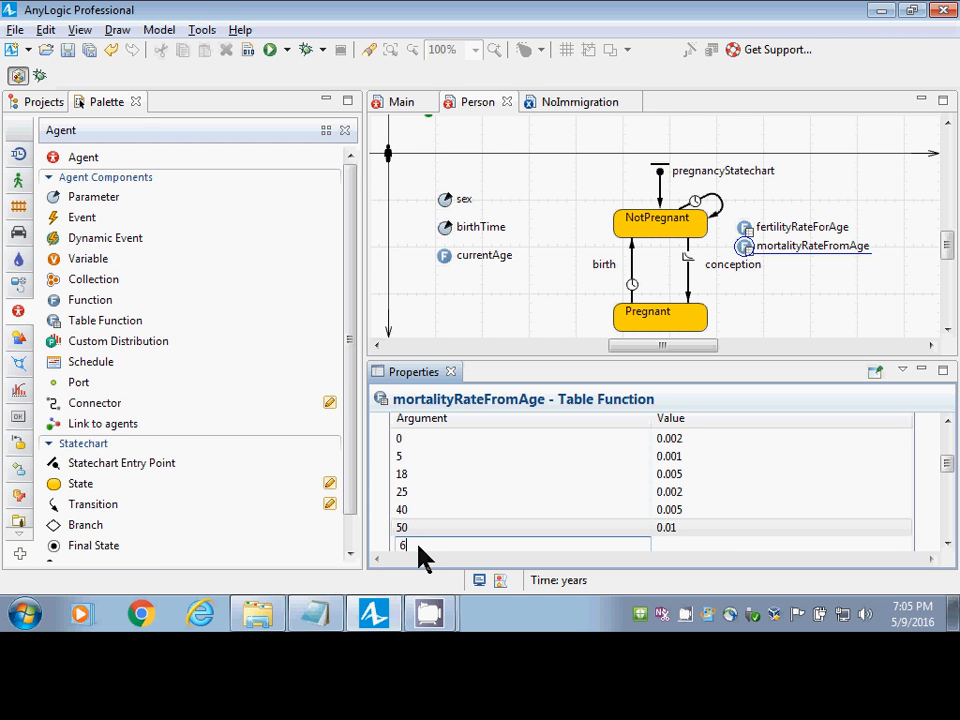
text(60)
click(675, 547)
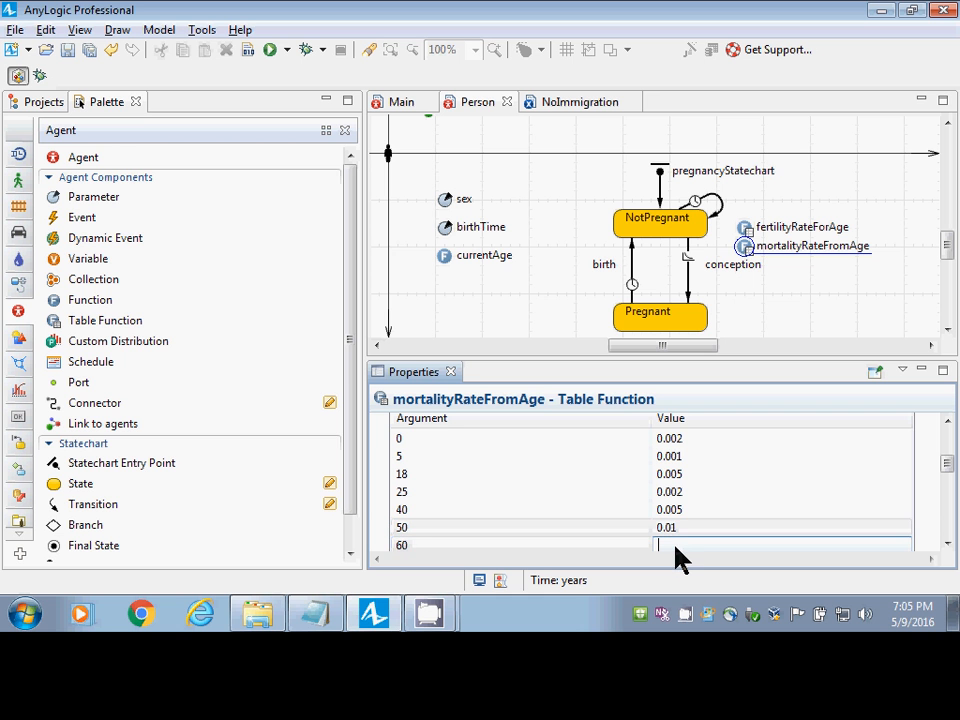
text(0.02)
key(Tab)
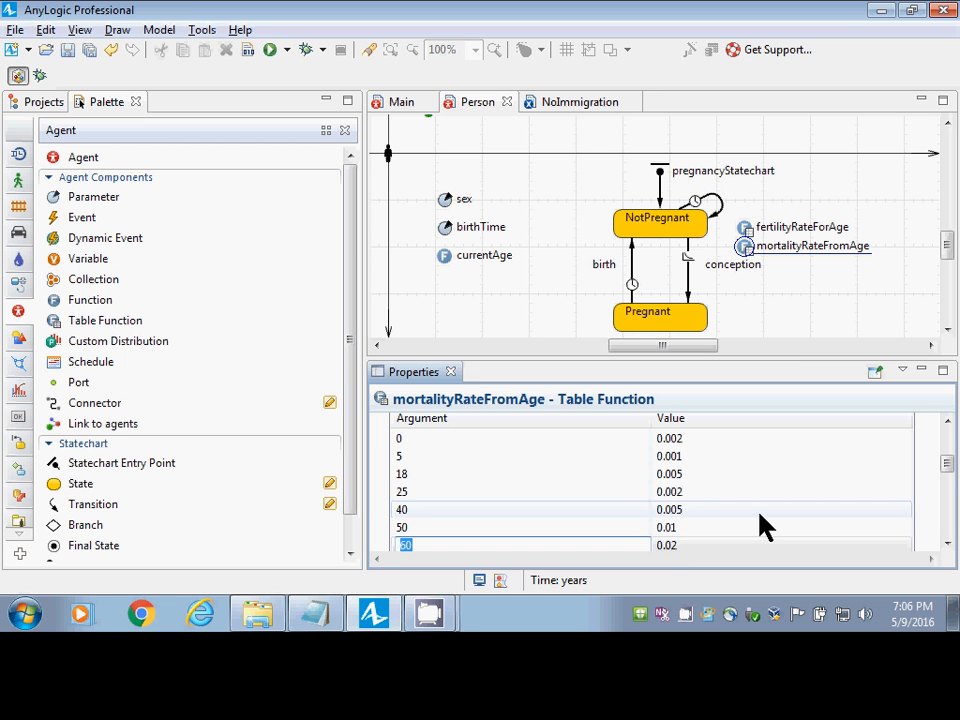
Add a mortalityRateFromAge row giving age 70 a rate of 0.05.
click(945, 553)
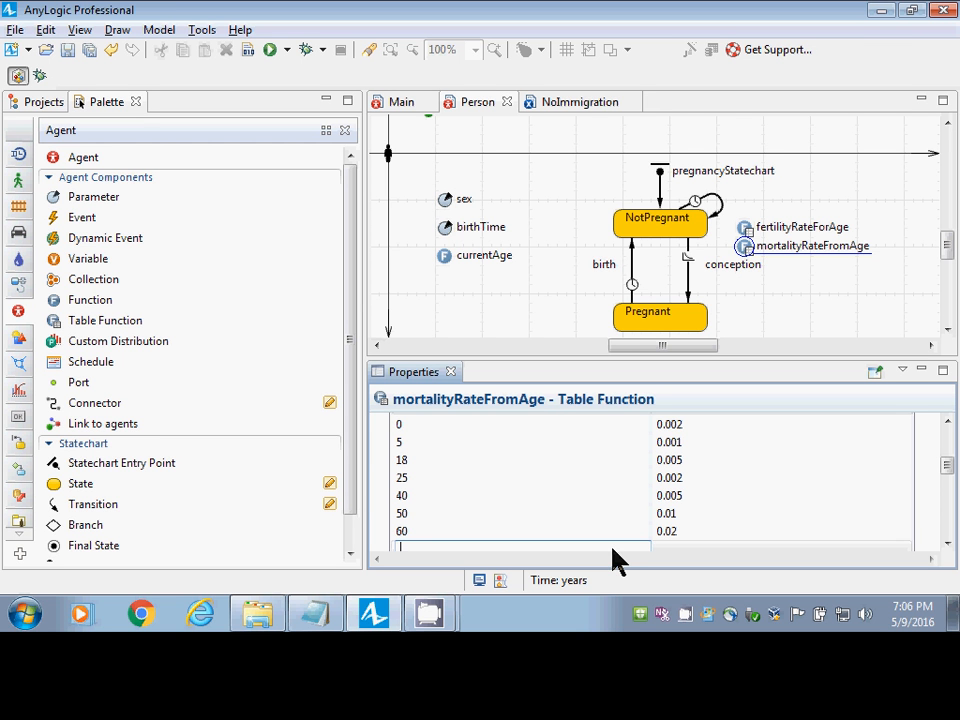
click(666, 548)
text(0.)
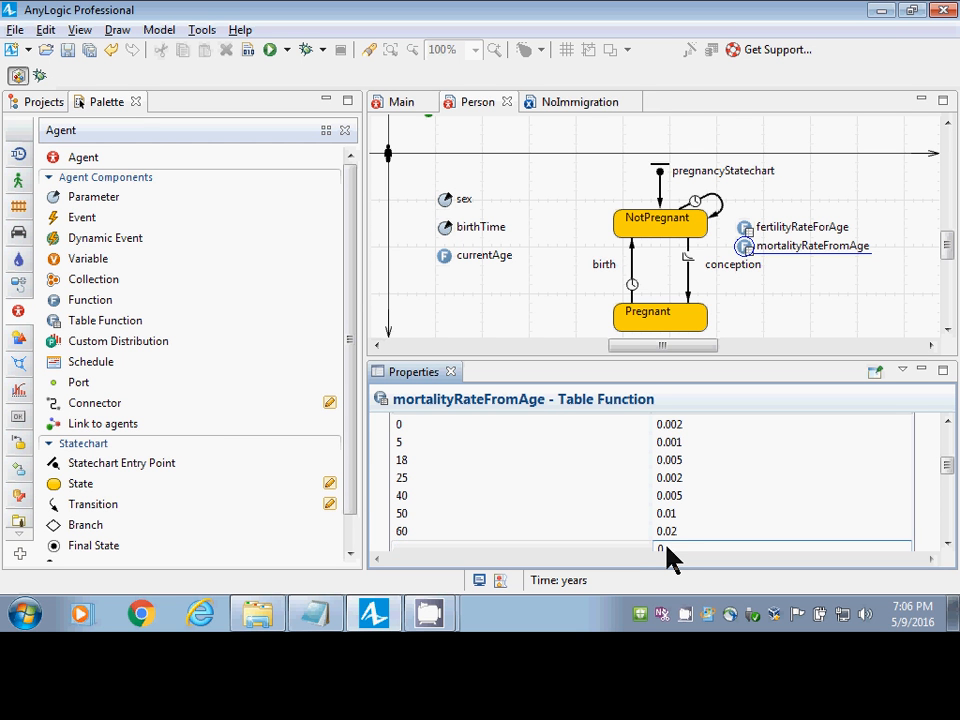
key(BackSpace)
key(shift+Tab)
text(70)
key(Tab)
text(0.05)
key(shift+Tab)
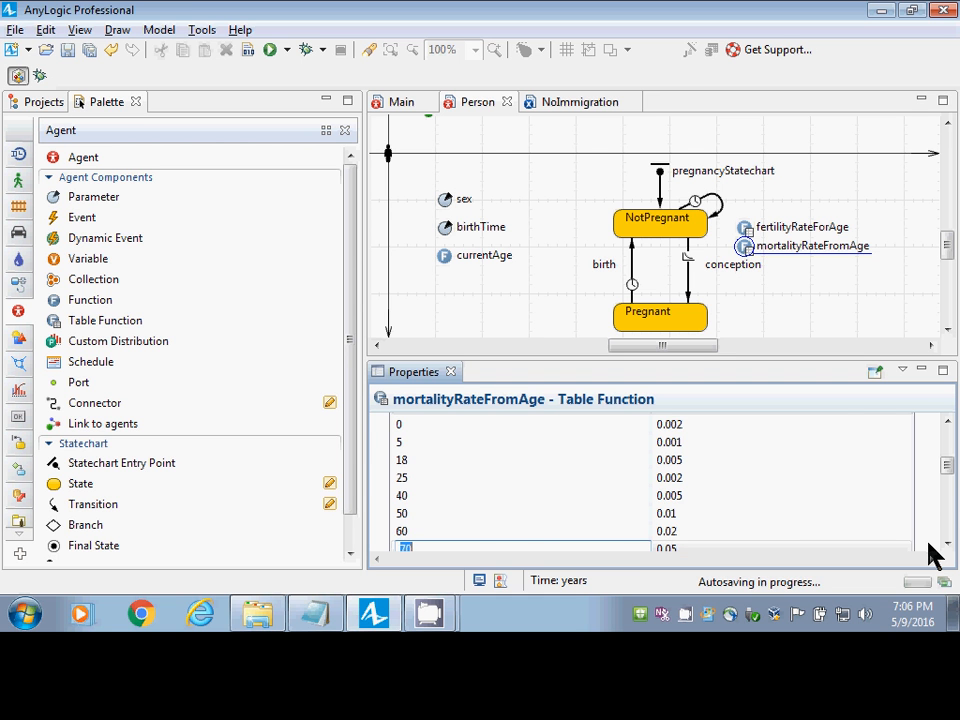
Add a final mortalityRateFromAge row giving age 90 a rate of 0.1.
scroll(935, 545, down, 10)
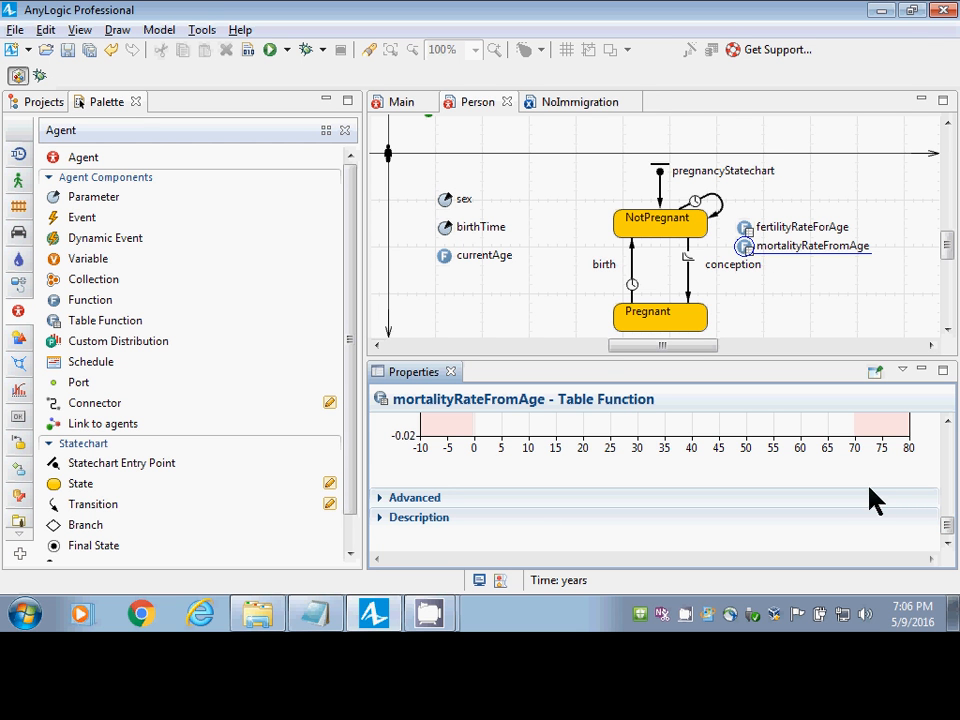
drag(948, 531, 950, 485)
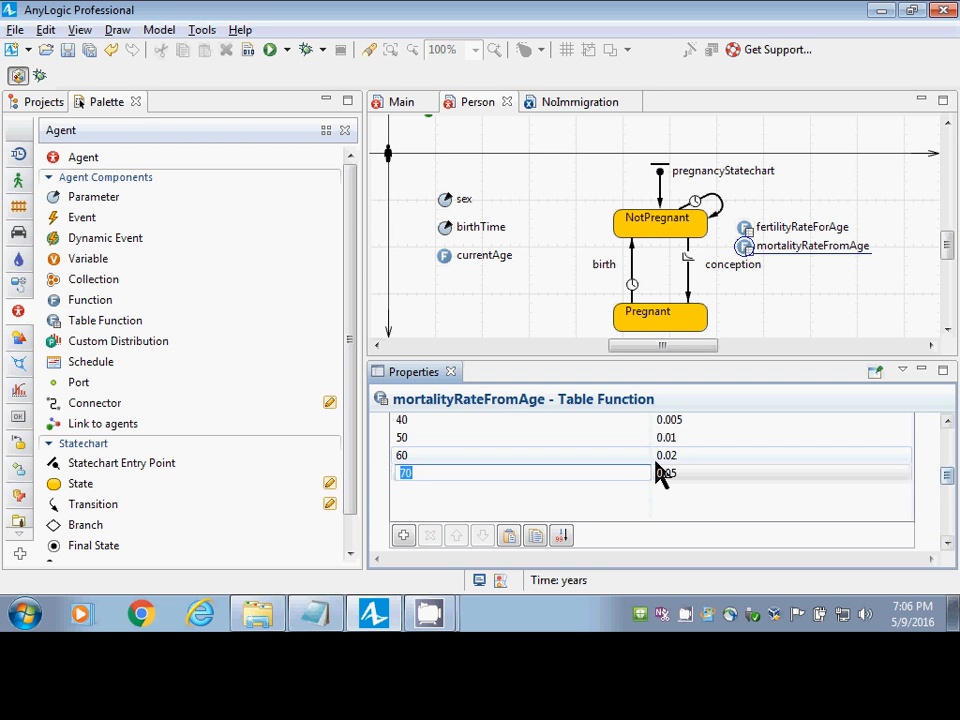
click(571, 490)
text(90)
key(Tab)
text(0.1)
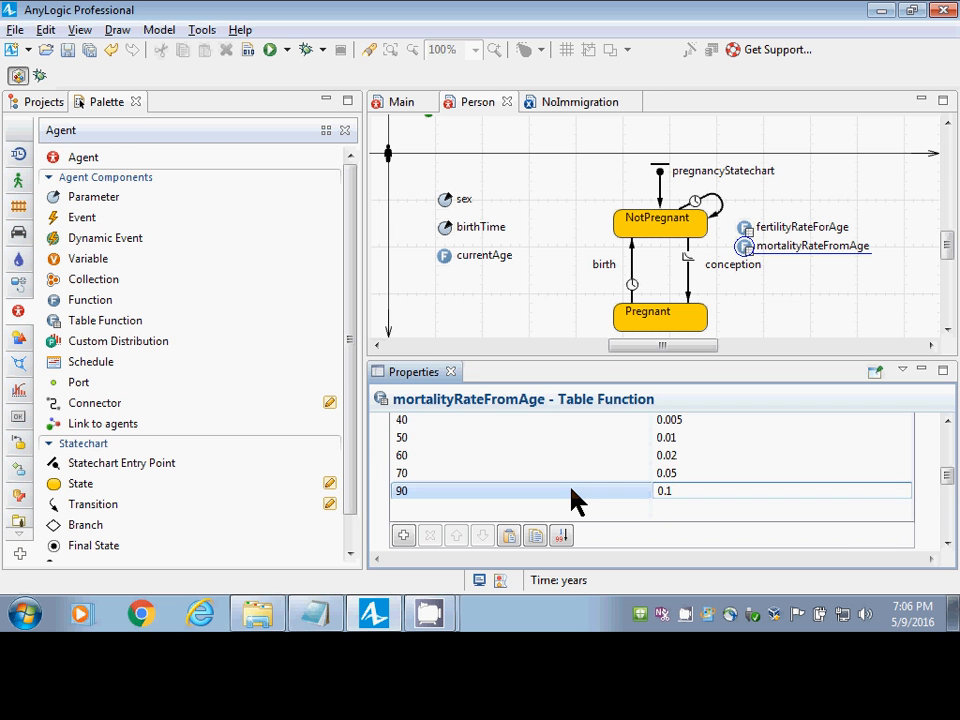
click(572, 490)
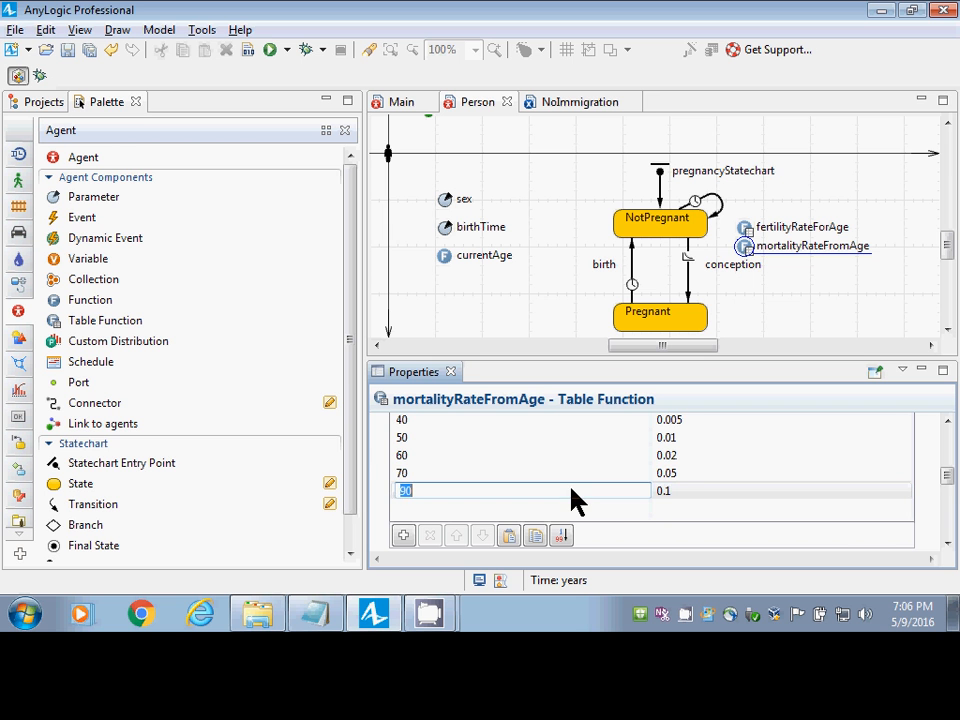
click(582, 474)
Check the preview curve of mortalityRateFromAge and set its out-of-range handling to Nearest.
drag(948, 478, 948, 507)
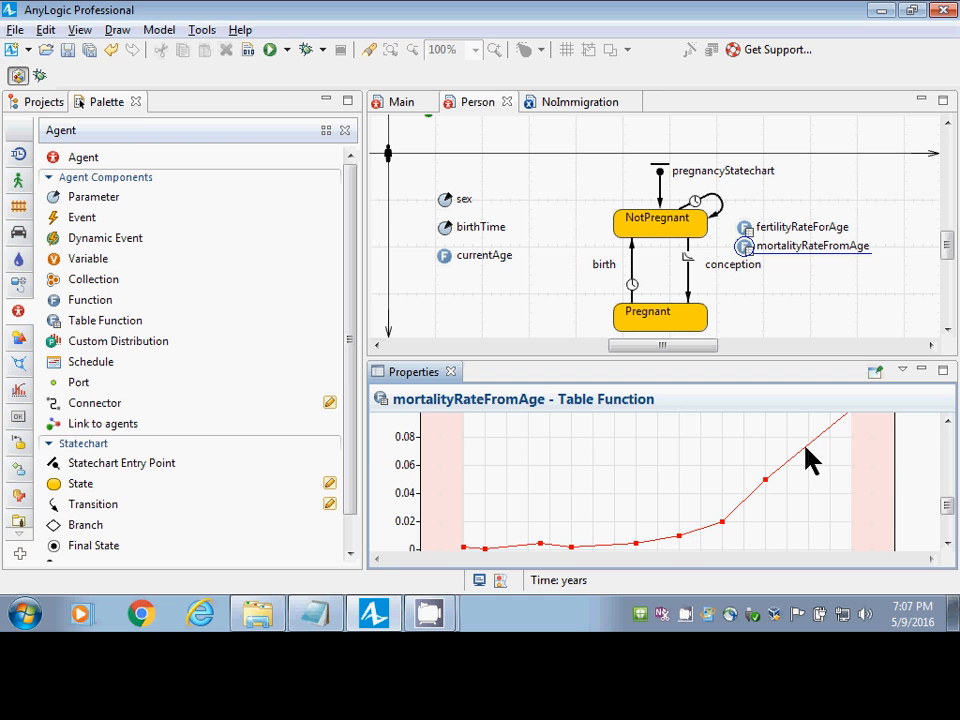
drag(945, 510, 948, 503)
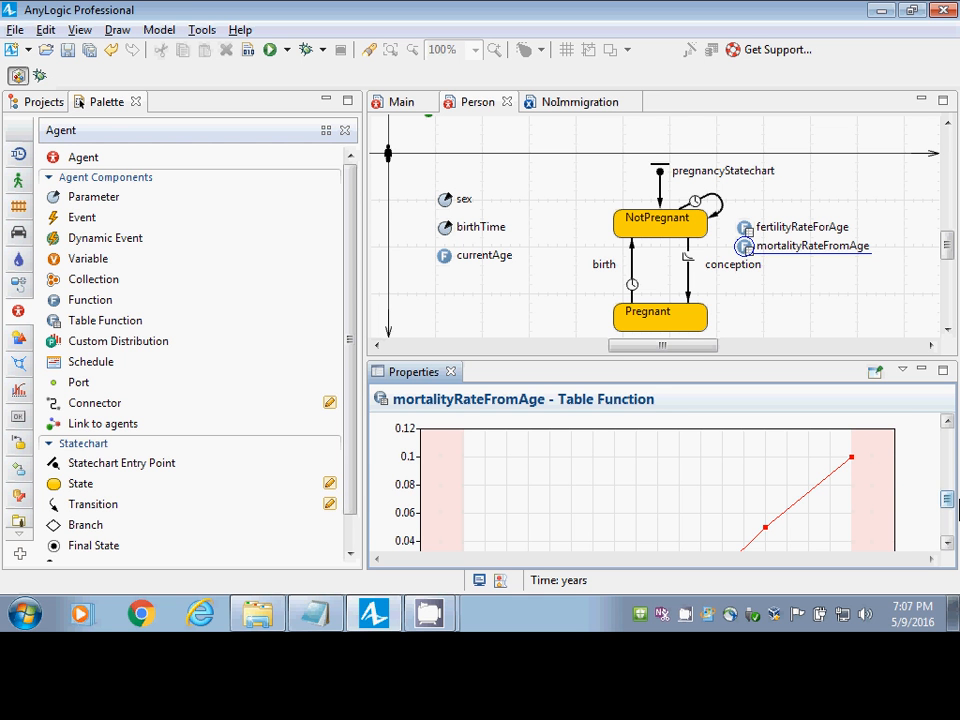
drag(947, 503, 949, 475)
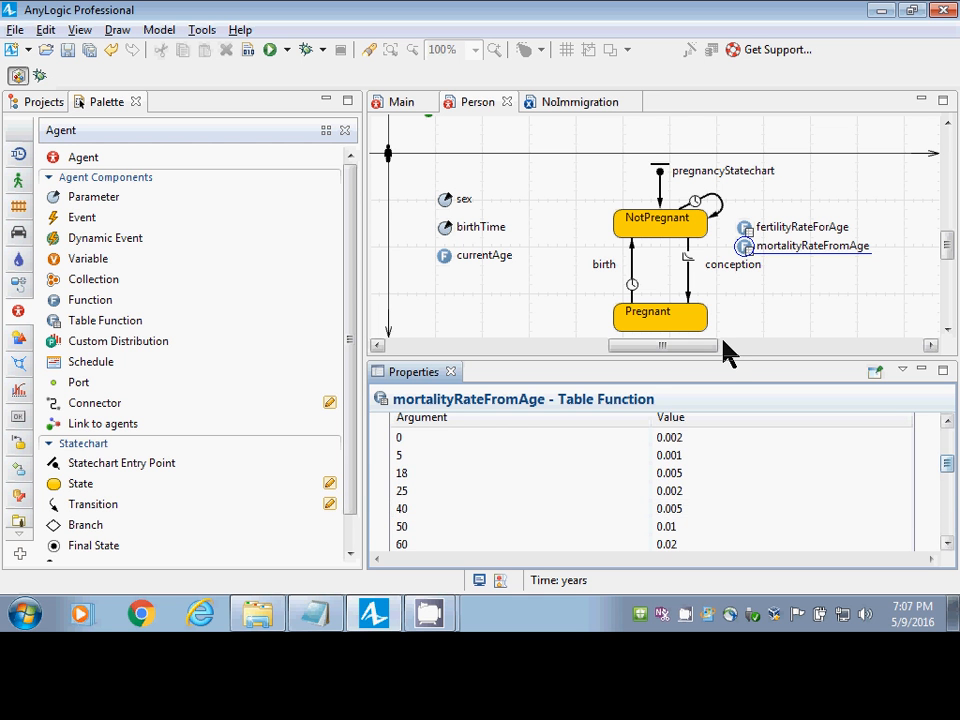
drag(724, 362, 731, 202)
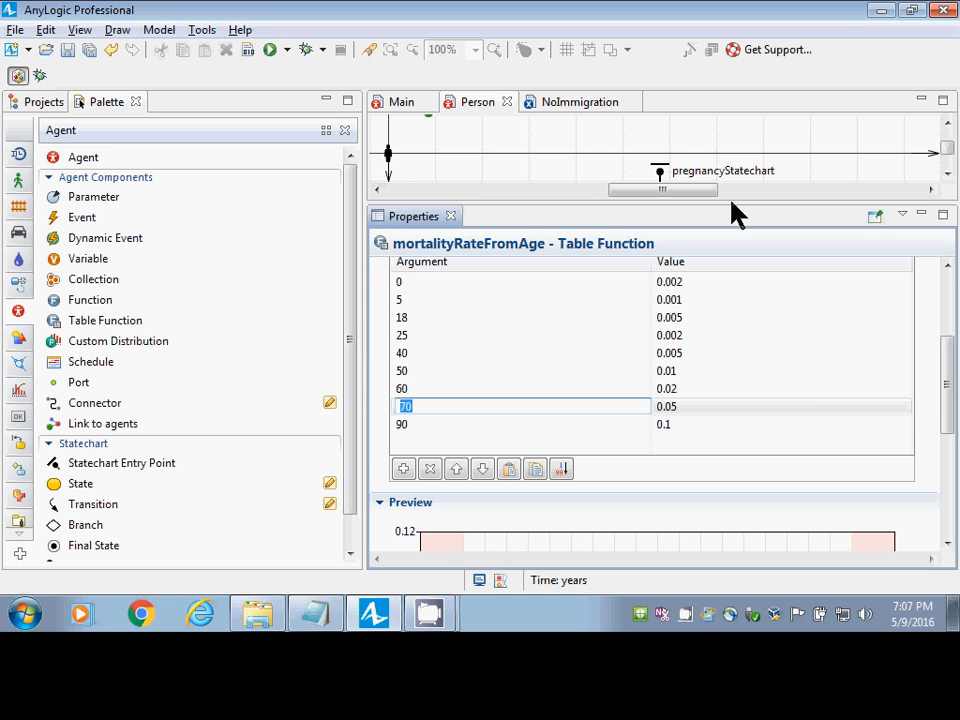
drag(947, 375, 949, 330)
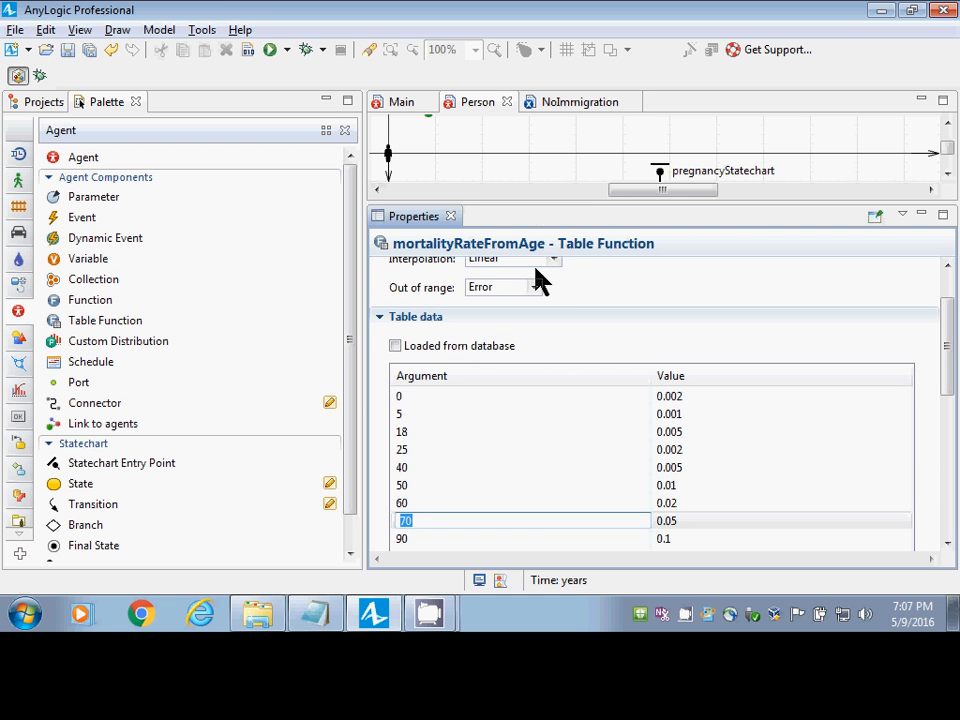
click(532, 289)
click(499, 318)
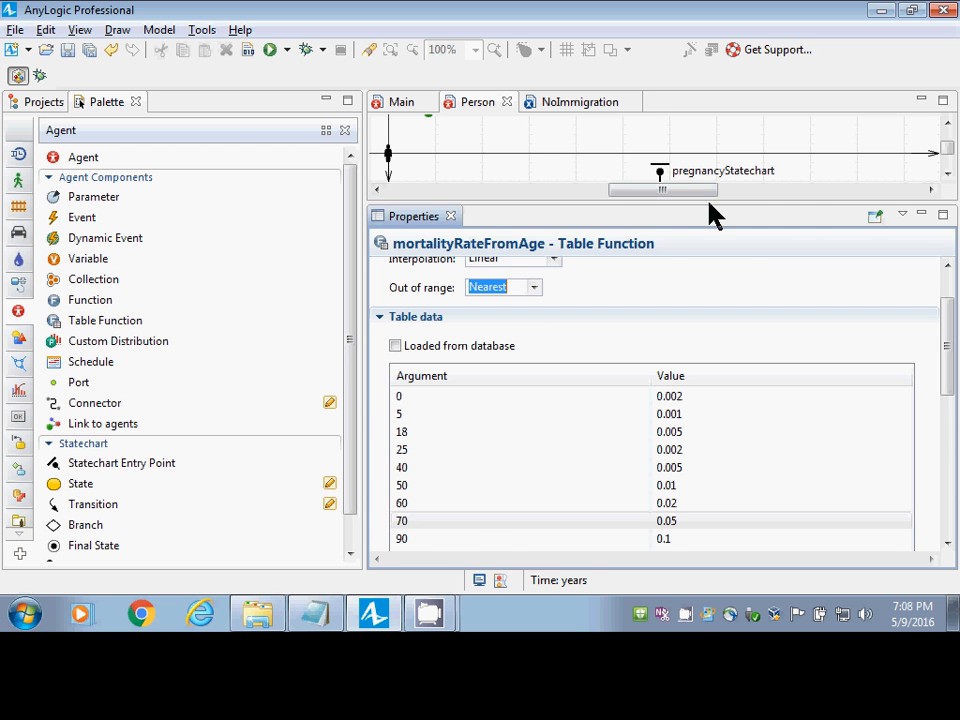
Set the mortality rate for age 0 in mortalityRateFromAge to 0.005 and save the model.
drag(709, 202, 725, 380)
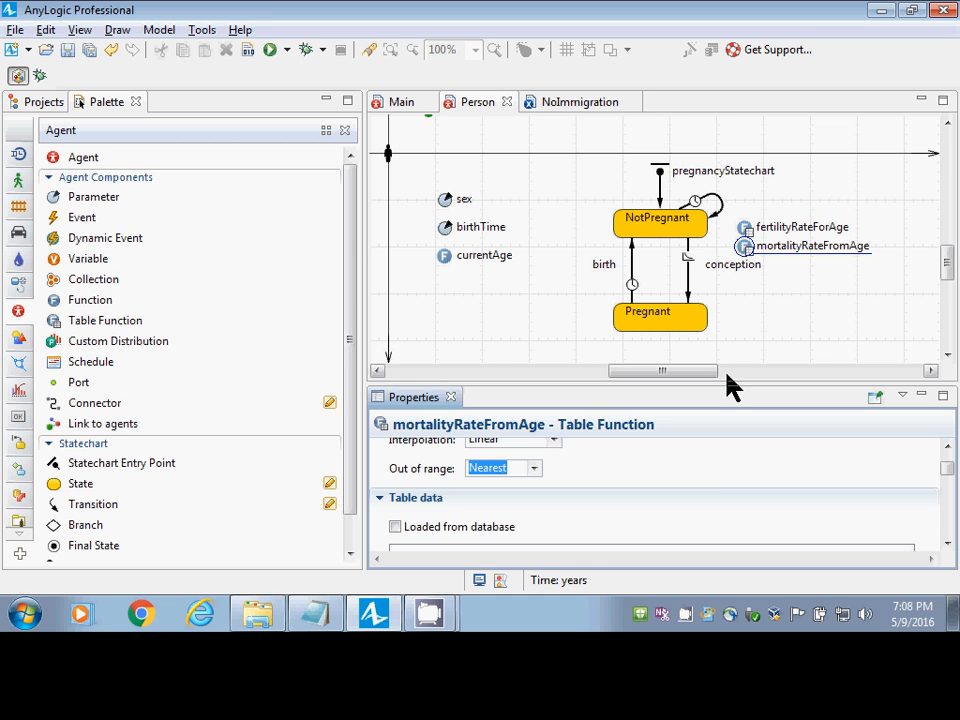
drag(725, 384, 725, 521)
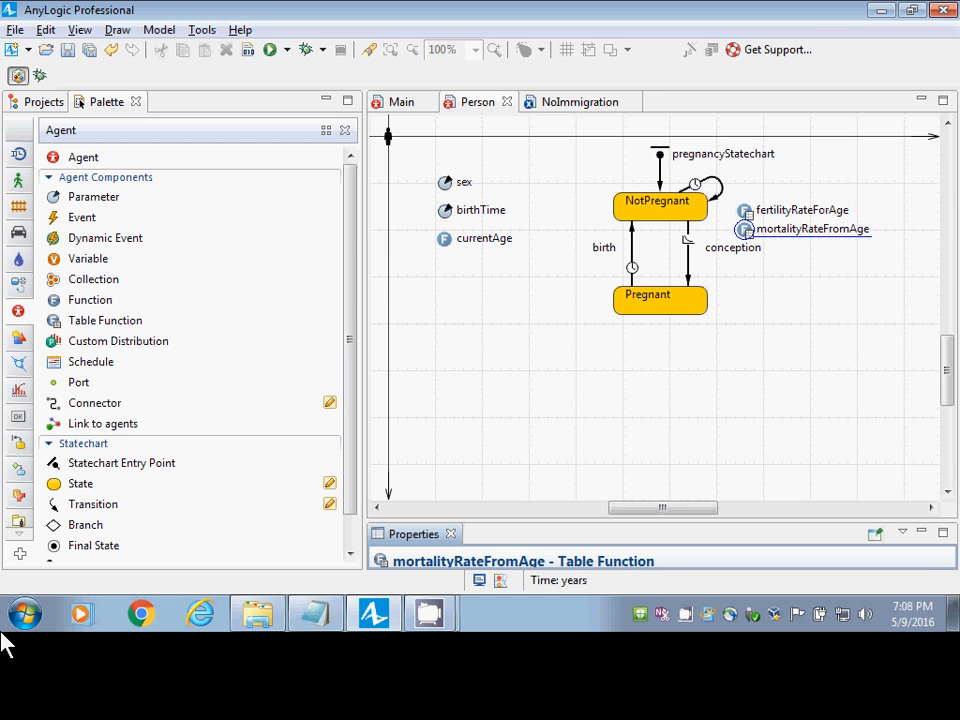
drag(530, 521, 578, 160)
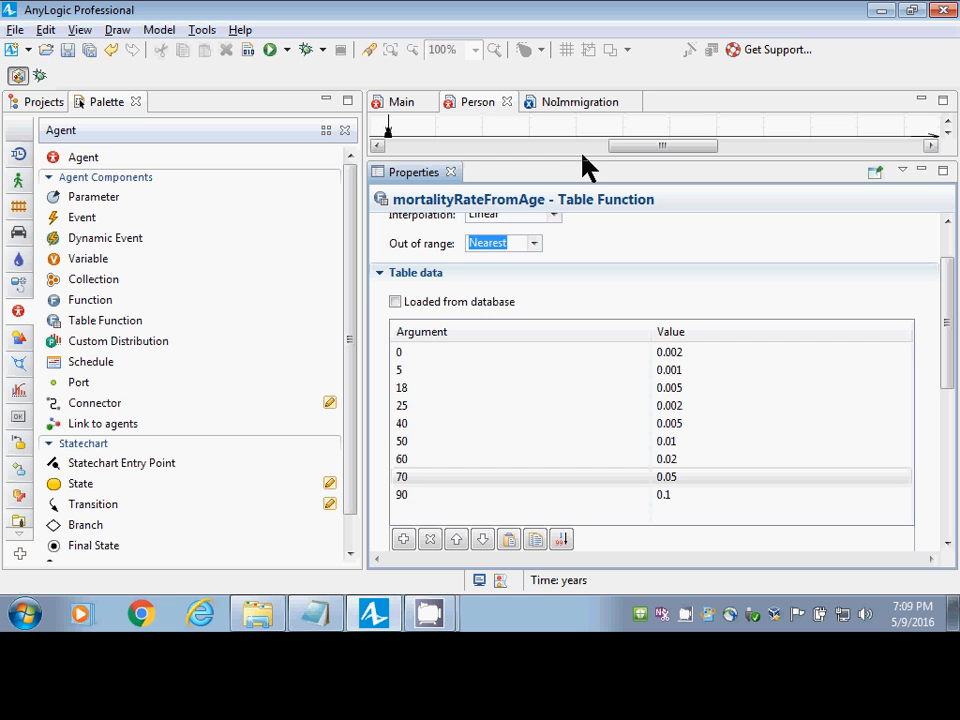
click(692, 352)
click(693, 355)
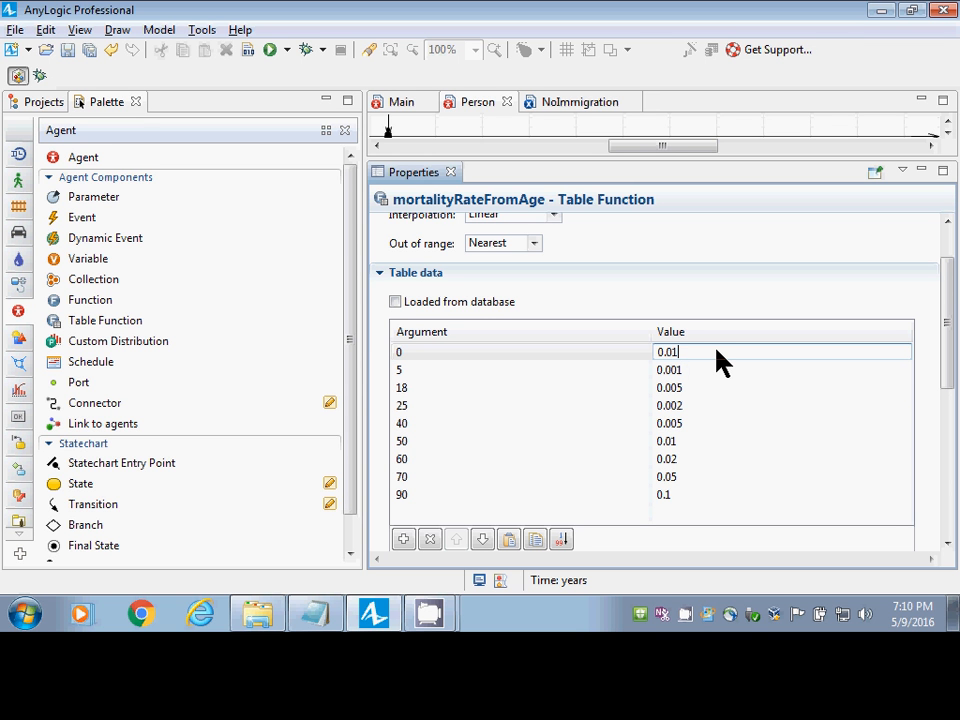
key(BackSpace)
text(05)
key(ctrl+s)
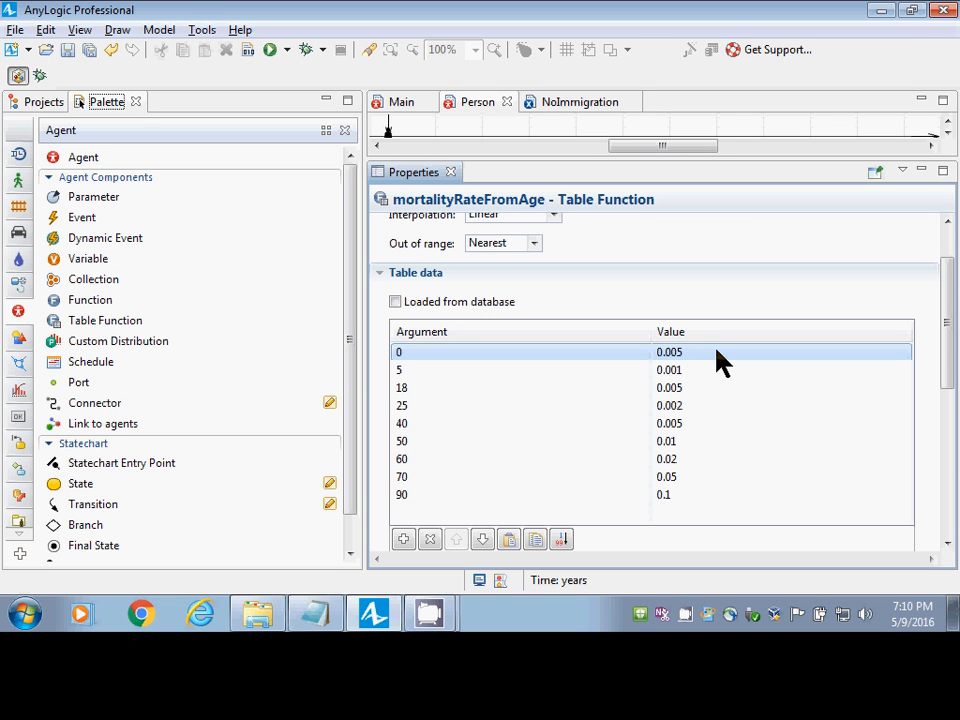
key(ctrl+s)
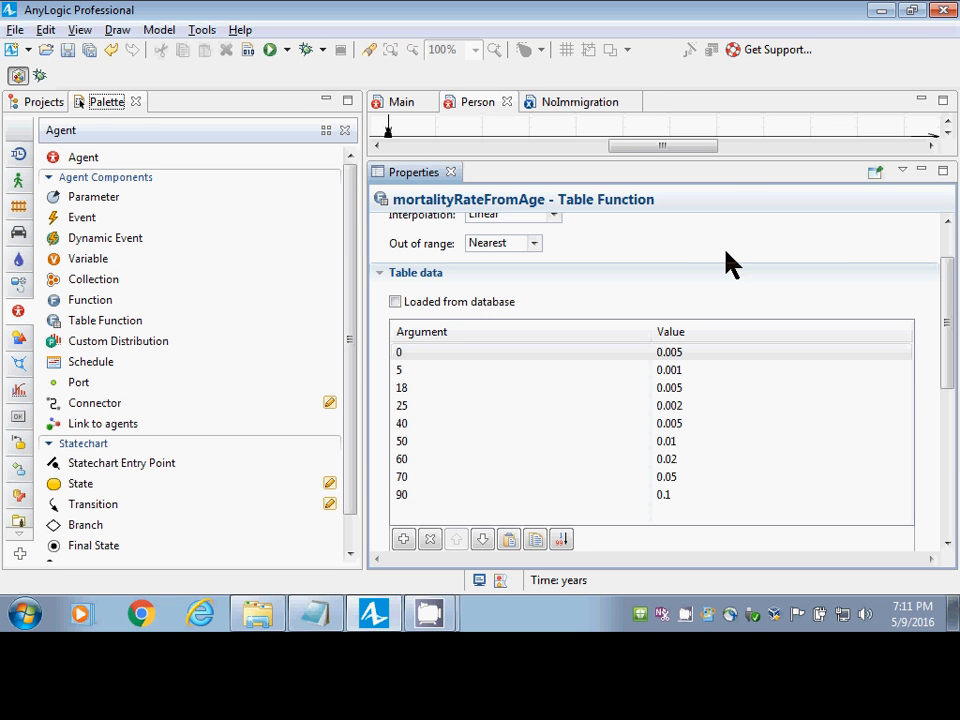
Place a statechart entry point below currentAge in Person and name it mortalityStatechart.
drag(720, 157, 751, 437)
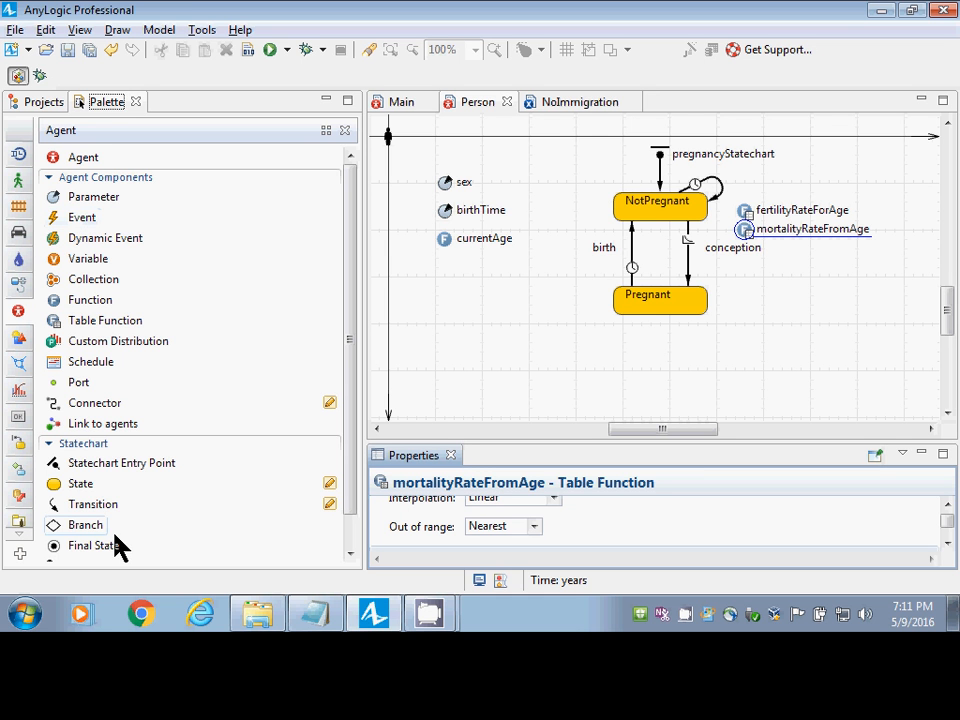
click(95, 463)
click(445, 296)
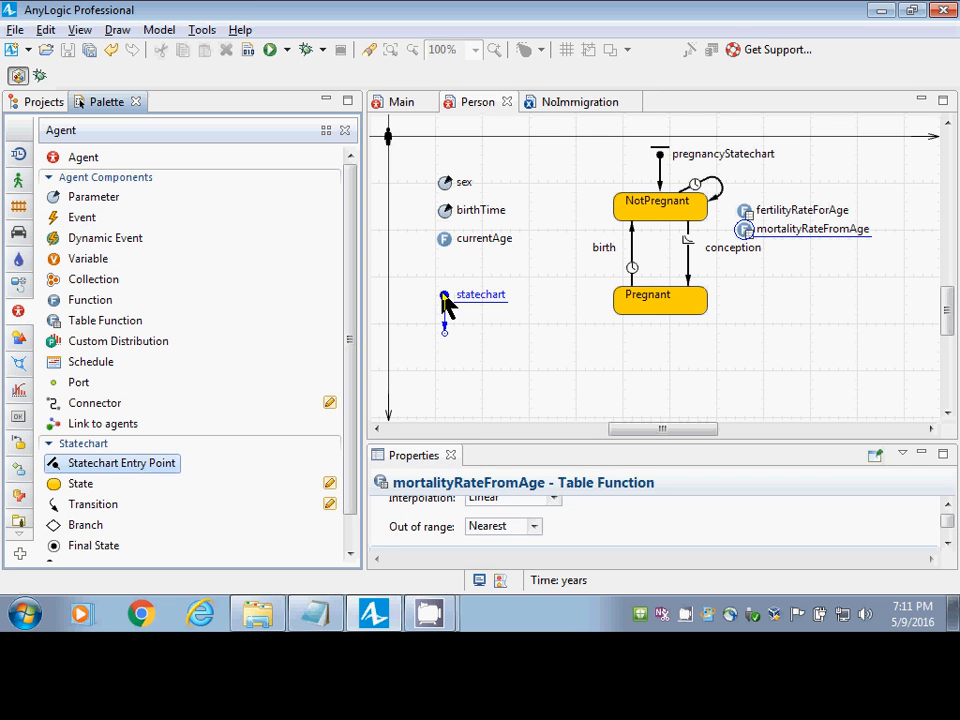
drag(444, 297, 447, 285)
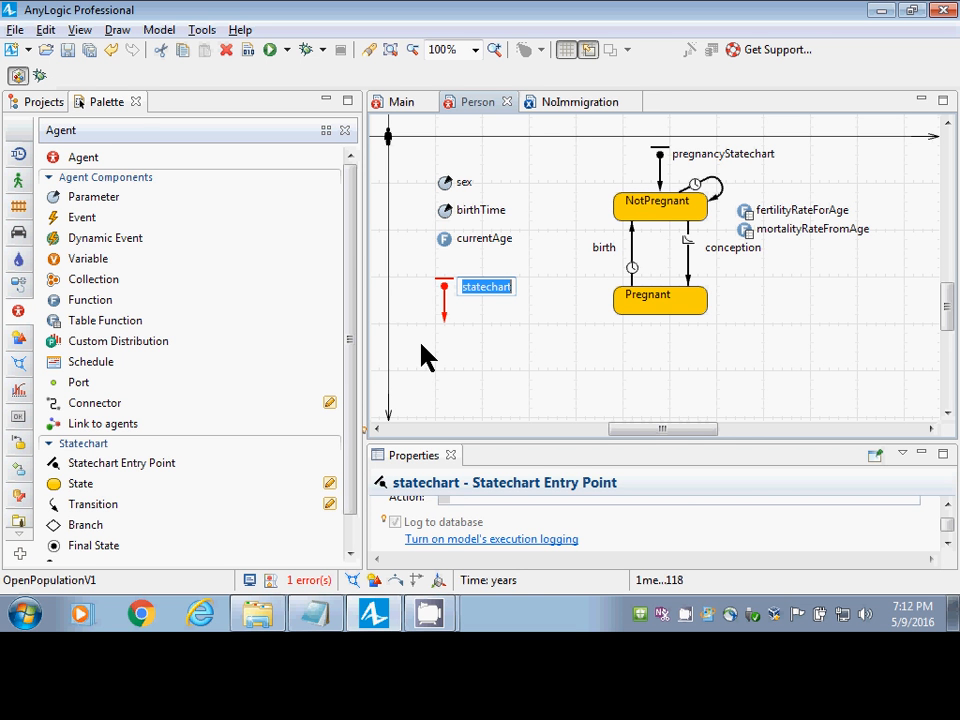
text(i)
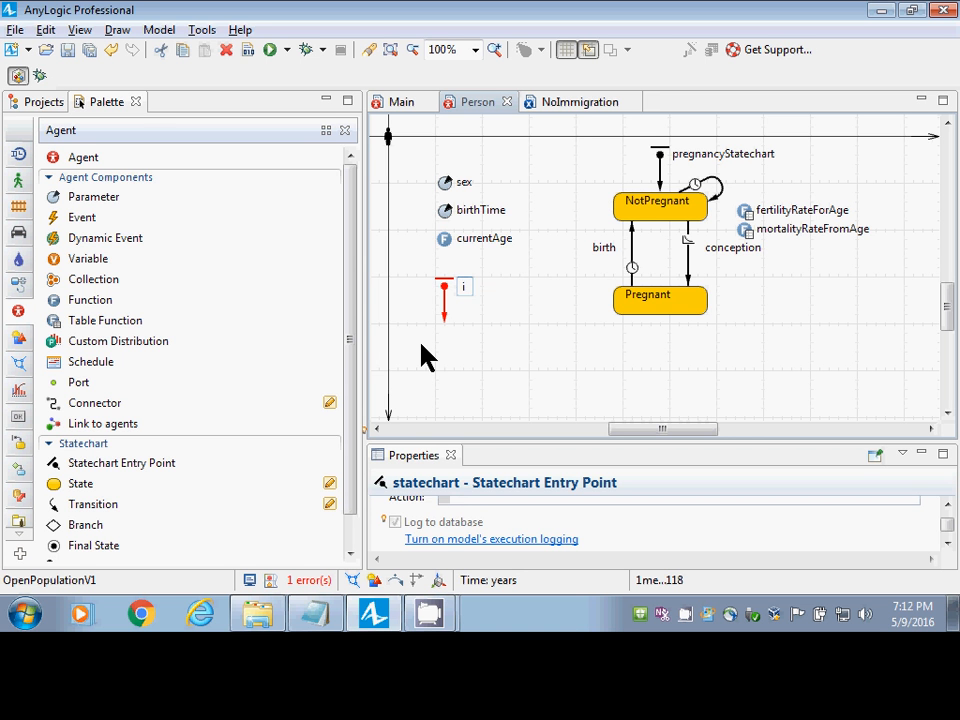
key(BackSpace)
text(mortalitySta)
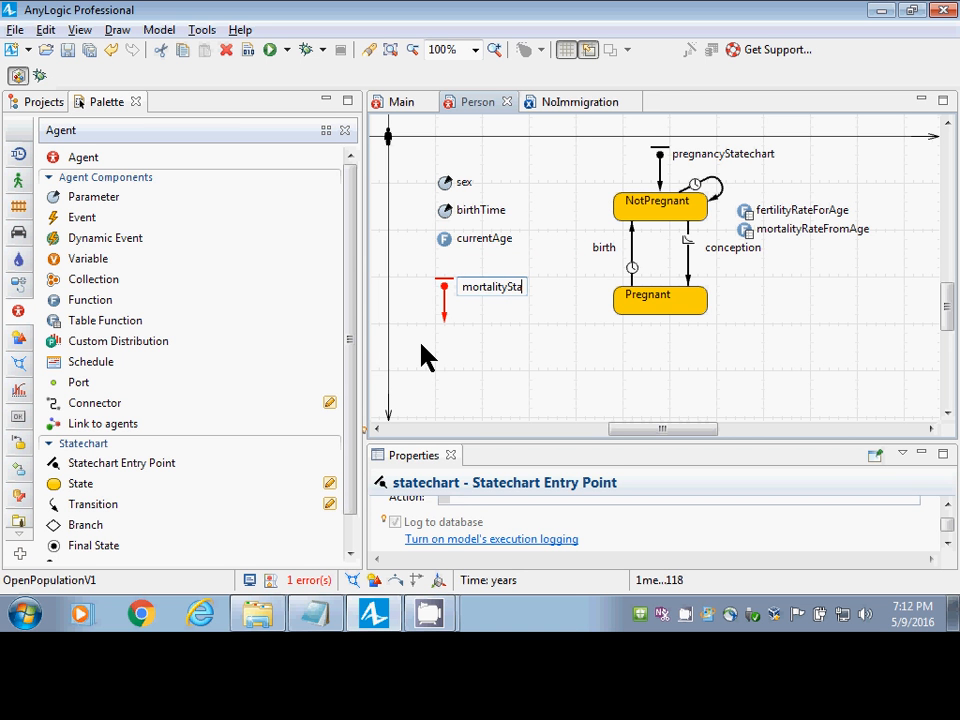
text(techart)
key(Return)
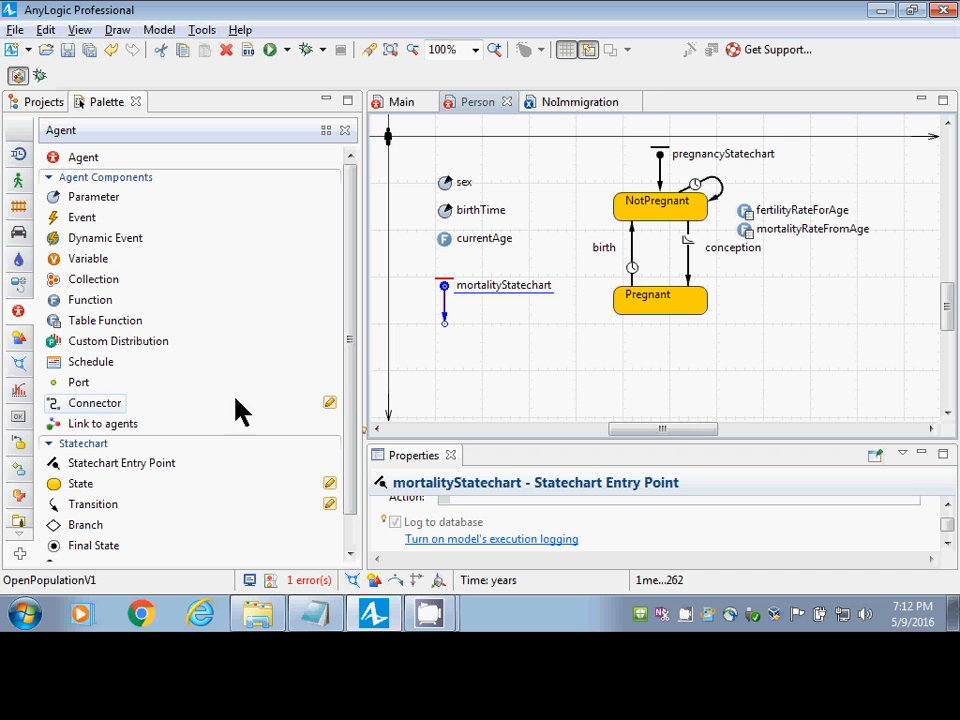
Add a state named Living at the end of the mortalityStatechart entry point.
drag(62, 490, 415, 338)
text(Living)
key(Return)
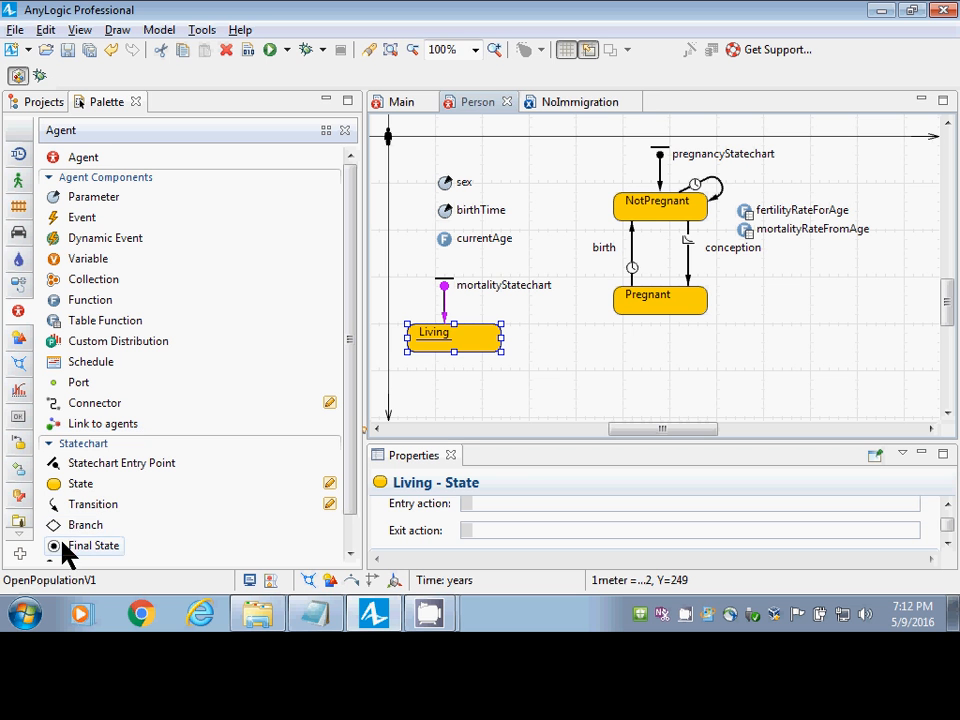
Place a final state below the Living state and enlarge the properties area.
drag(62, 548, 452, 413)
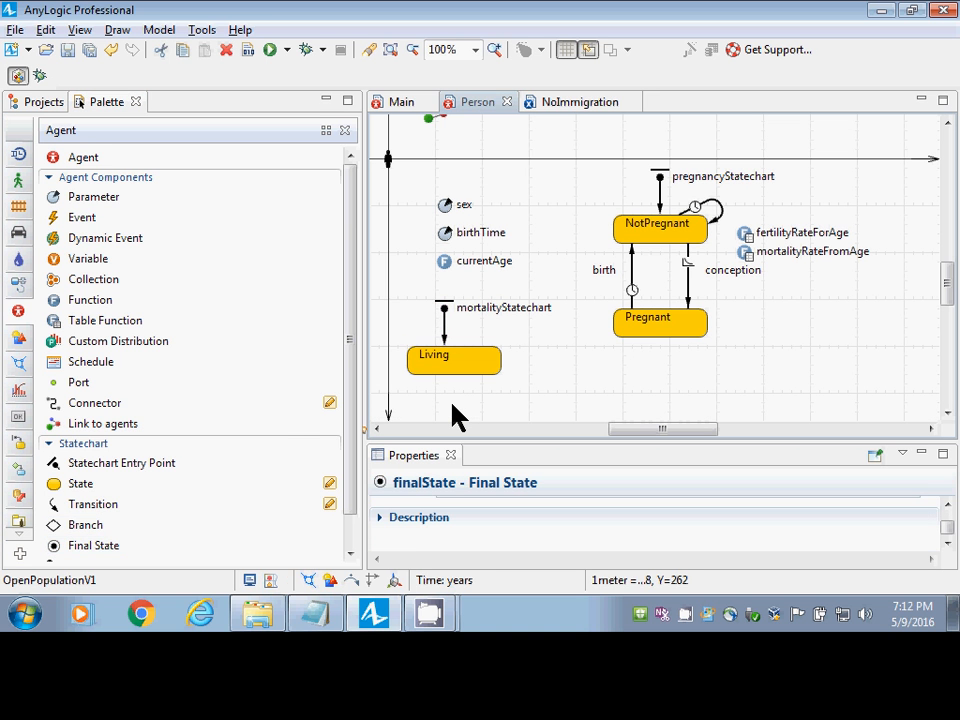
click(946, 413)
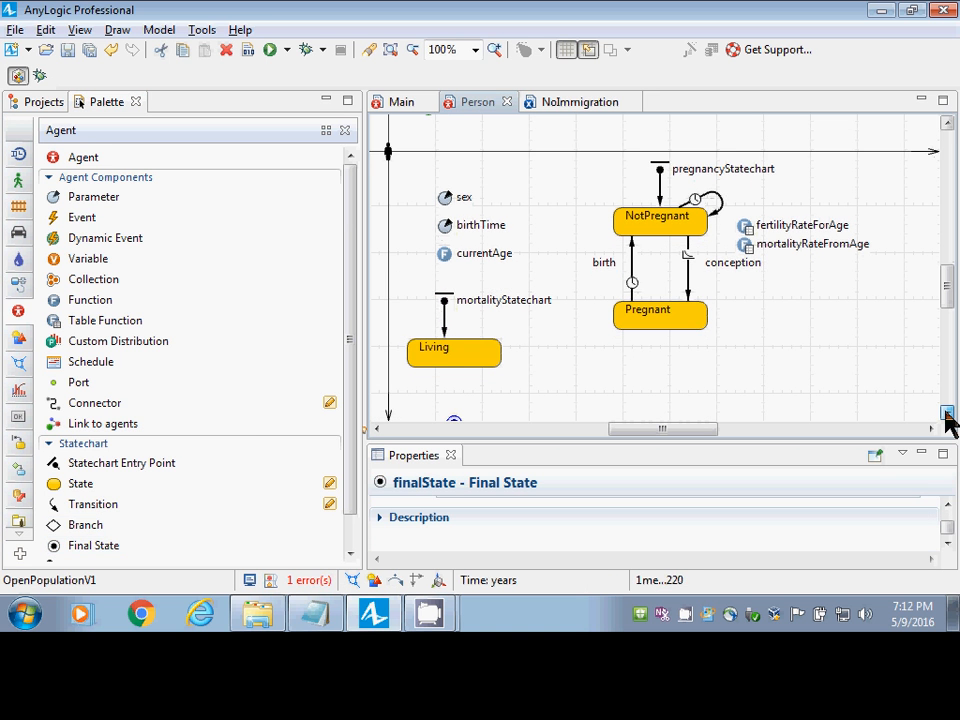
click(946, 413)
click(946, 413)
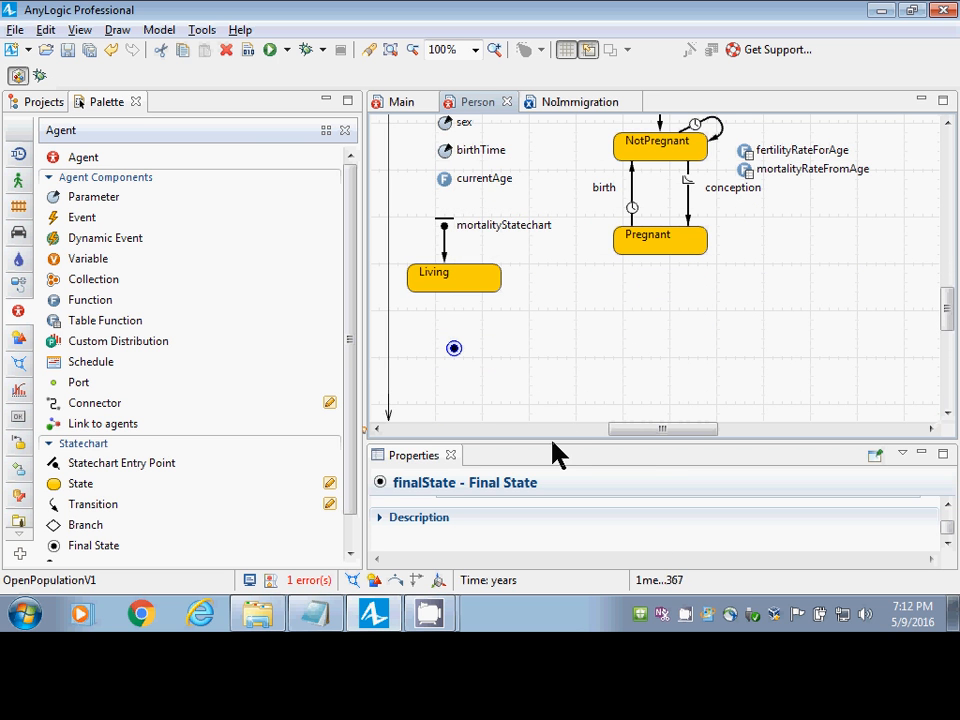
drag(552, 441, 555, 400)
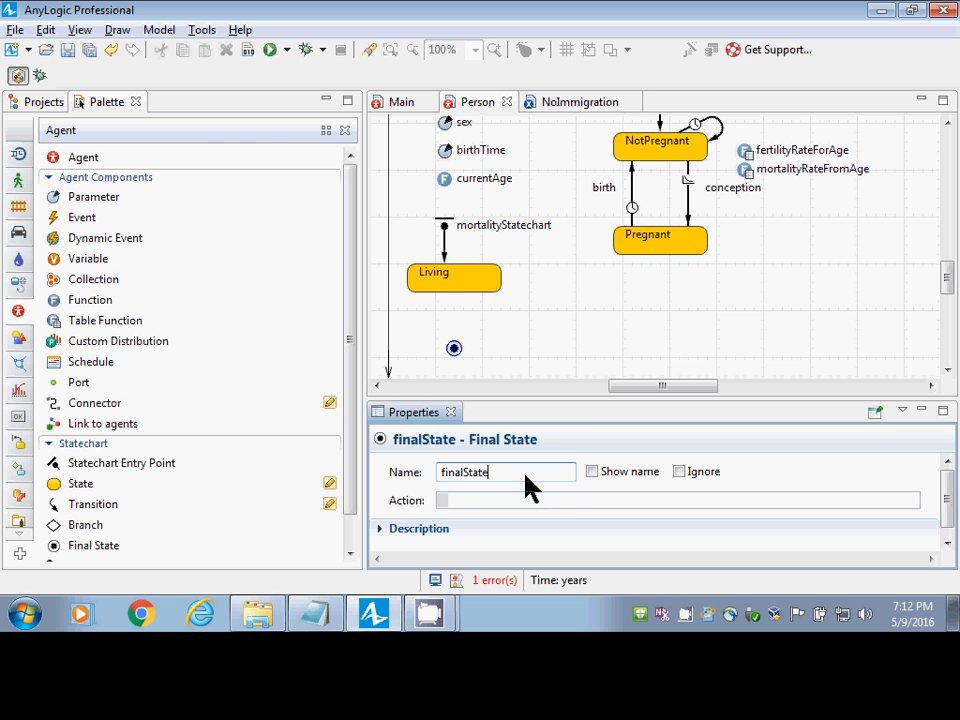
Rename the final state below Living as dead.
double_click(454, 471)
text(des)
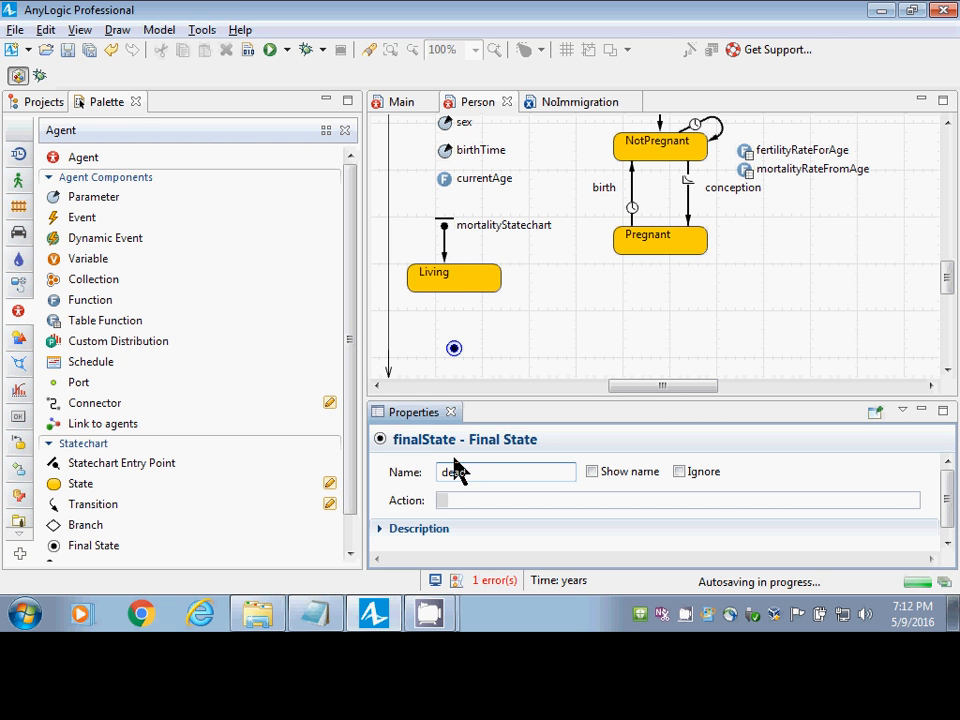
key(BackSpace)
key(BackSpace)
key(BackSpace)
key(BackSpace)
text(e)
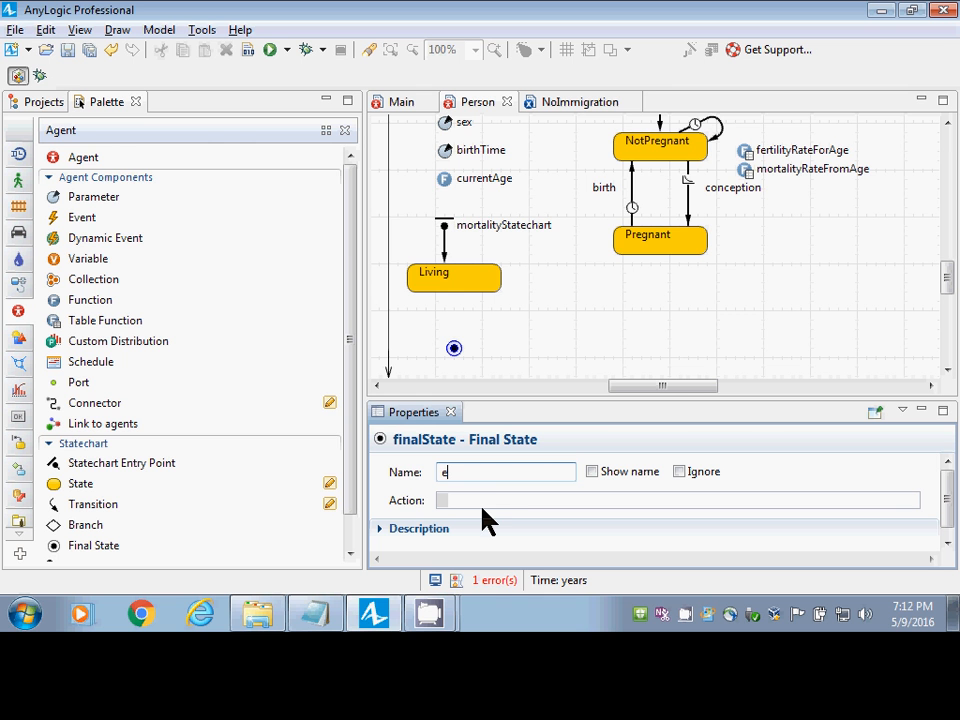
text(xpired)
key(BackSpace)
key(BackSpace)
key(BackSpace)
key(BackSpace)
key(BackSpace)
key(BackSpace)
key(BackSpace)
text(dead)
Connect the Living state to the dead final state with a transition.
click(72, 508)
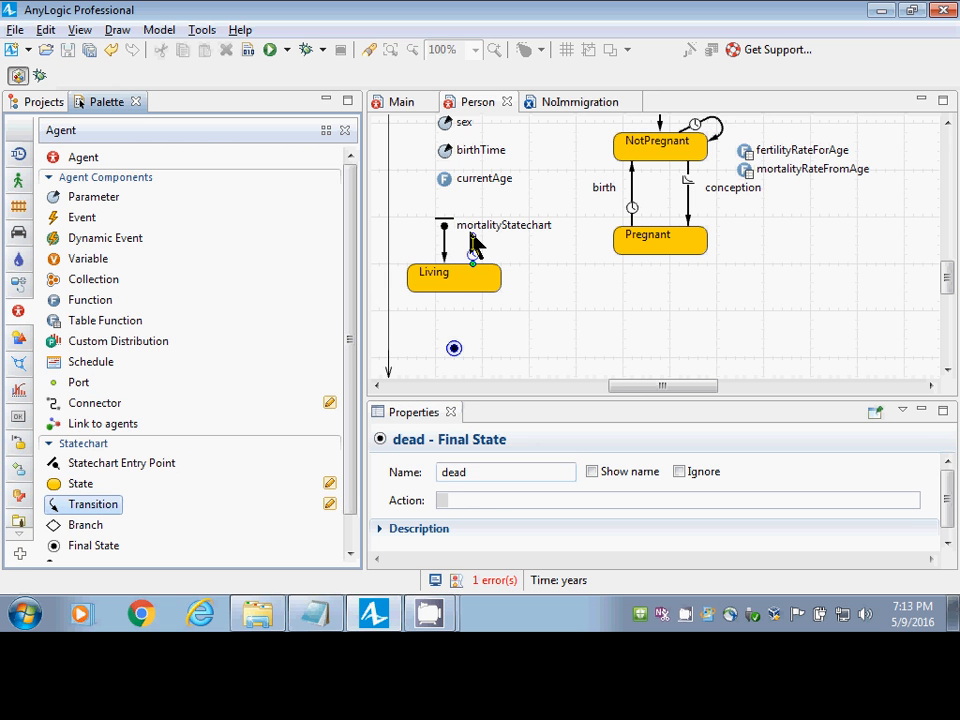
mouse_move(470, 233)
mouse_down()
mouse_move(453, 288)
mouse_move(454, 345)
mouse_up()
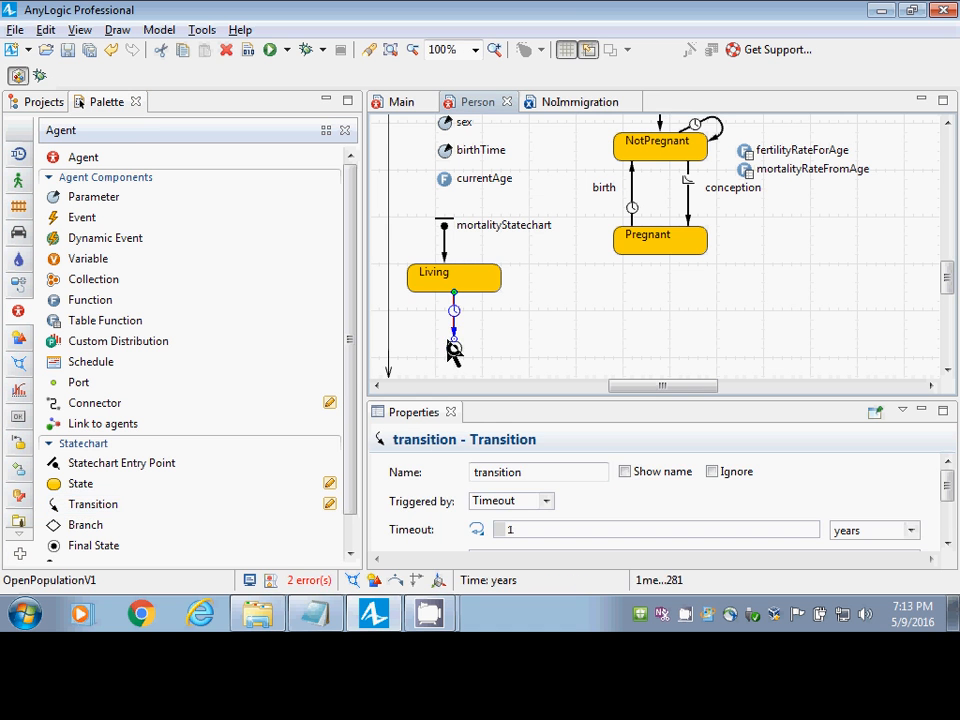
click(455, 345)
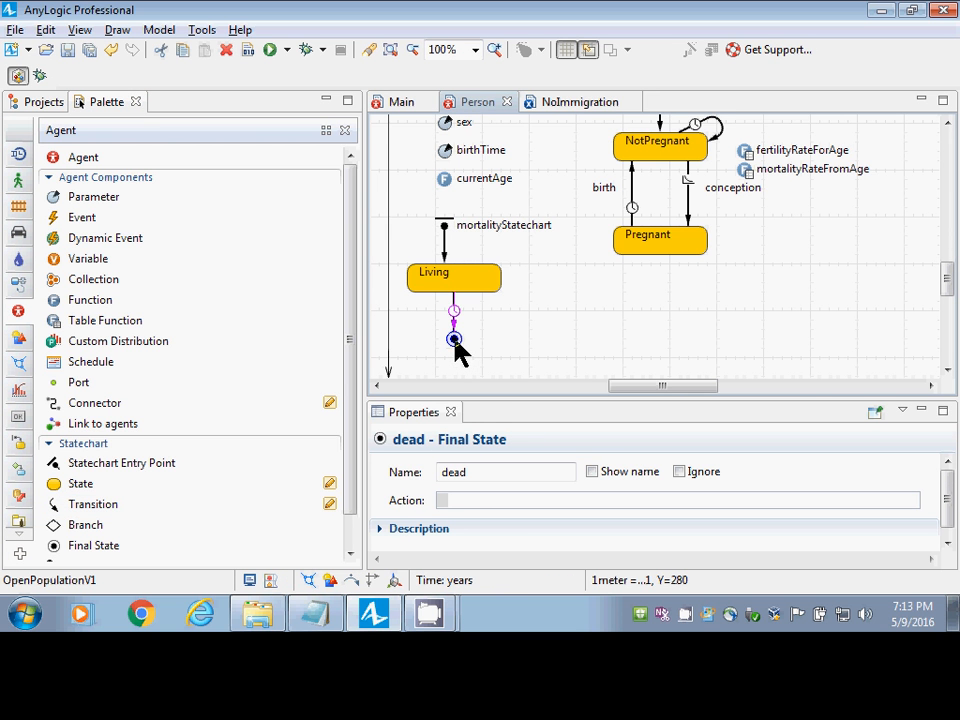
click(582, 500)
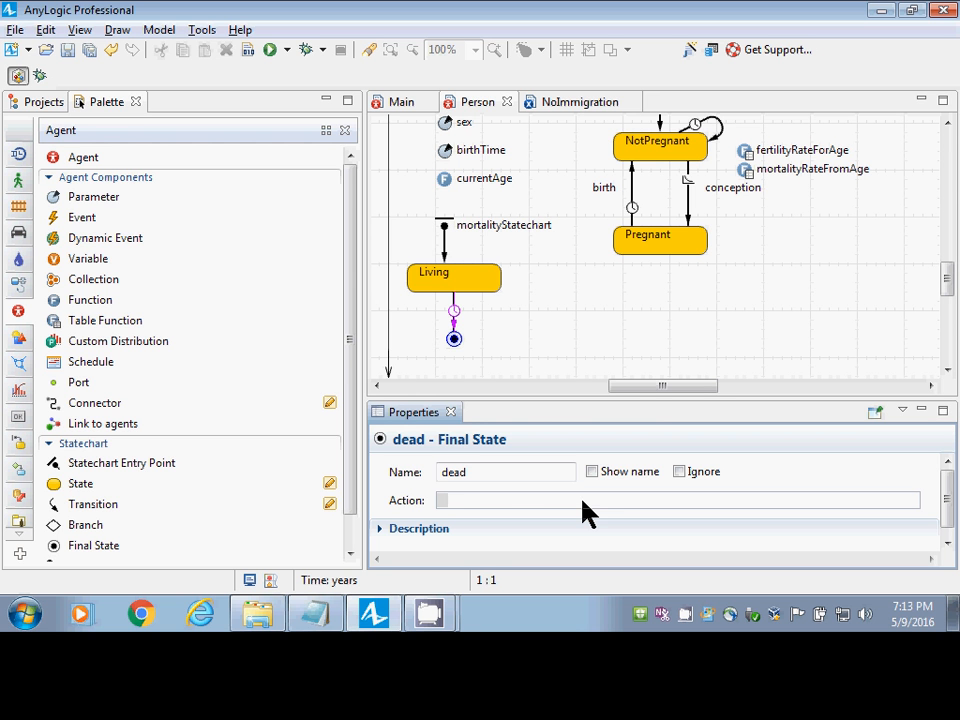
click(455, 327)
click(454, 324)
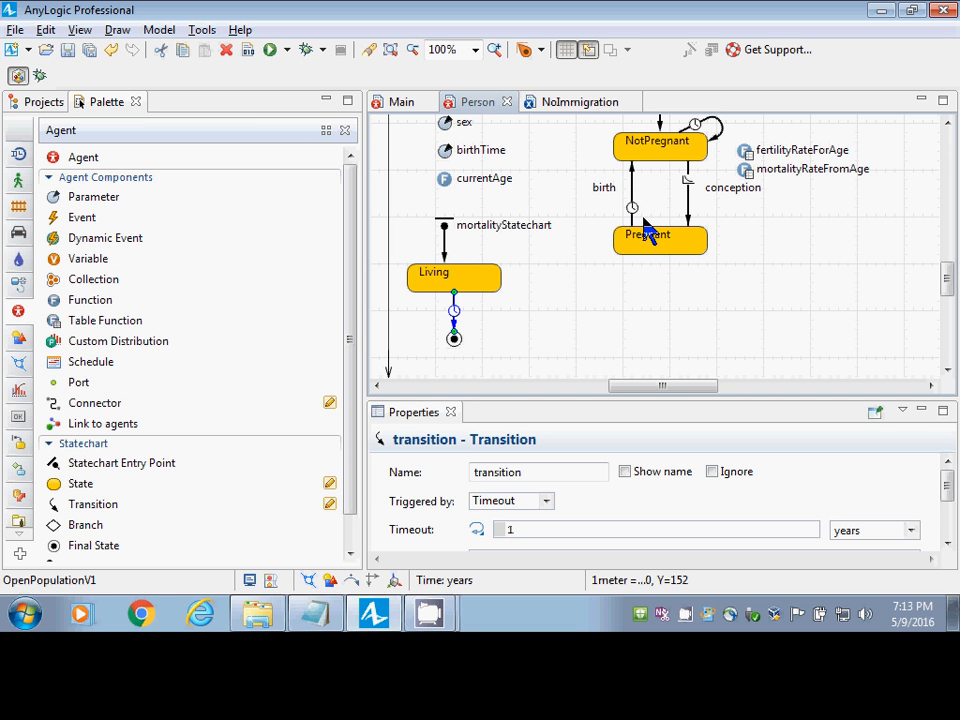
click(454, 340)
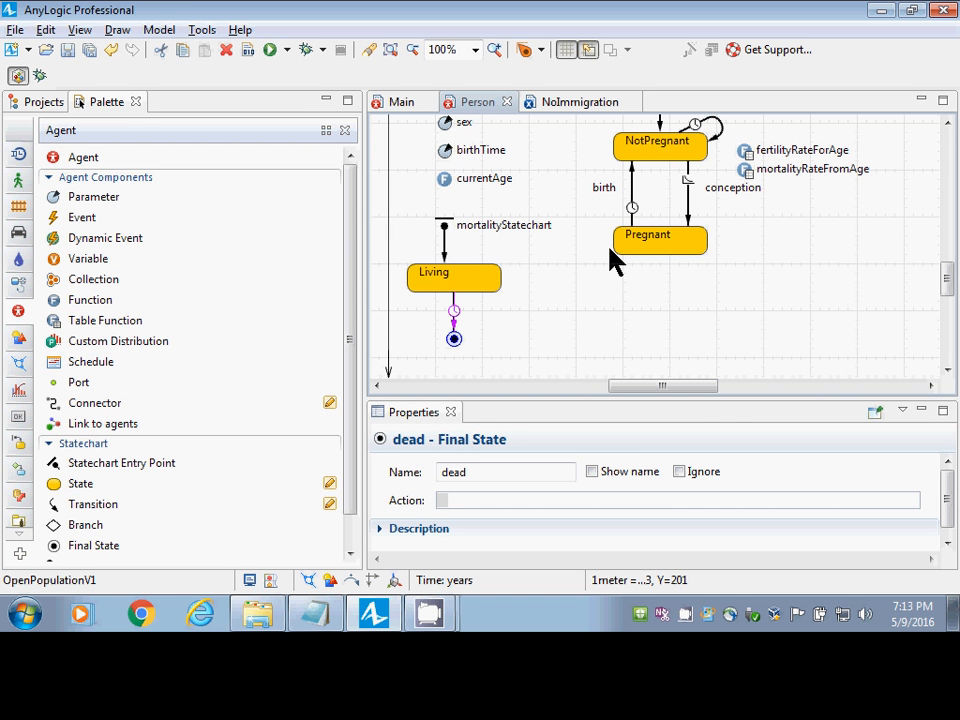
Name the transition from Living to the final state dying and show its name beside the arrow.
click(455, 328)
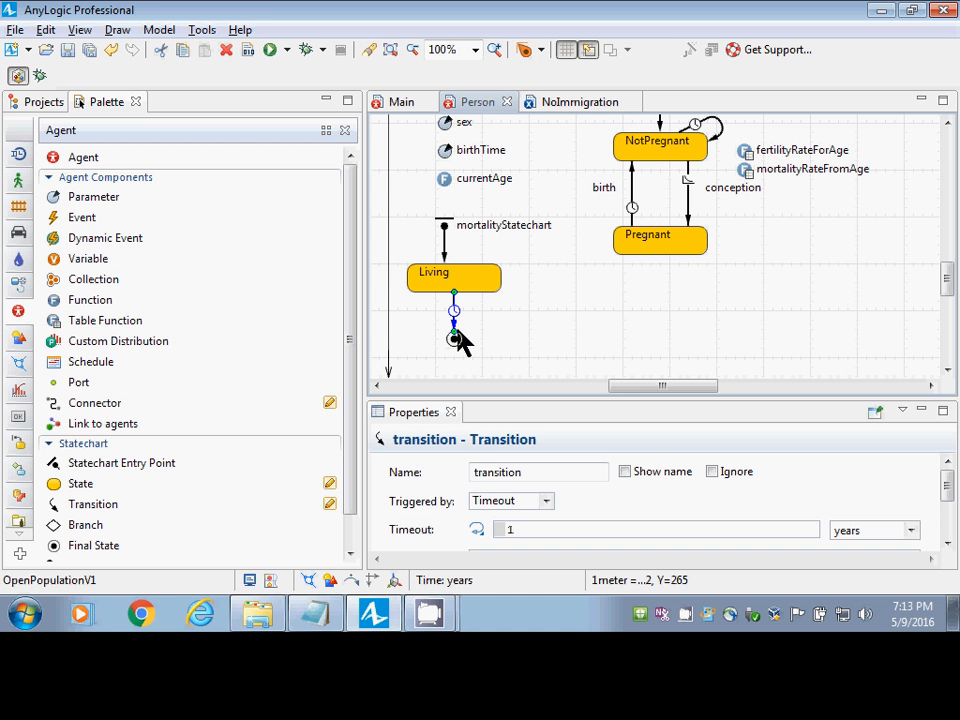
double_click(546, 474)
text(d)
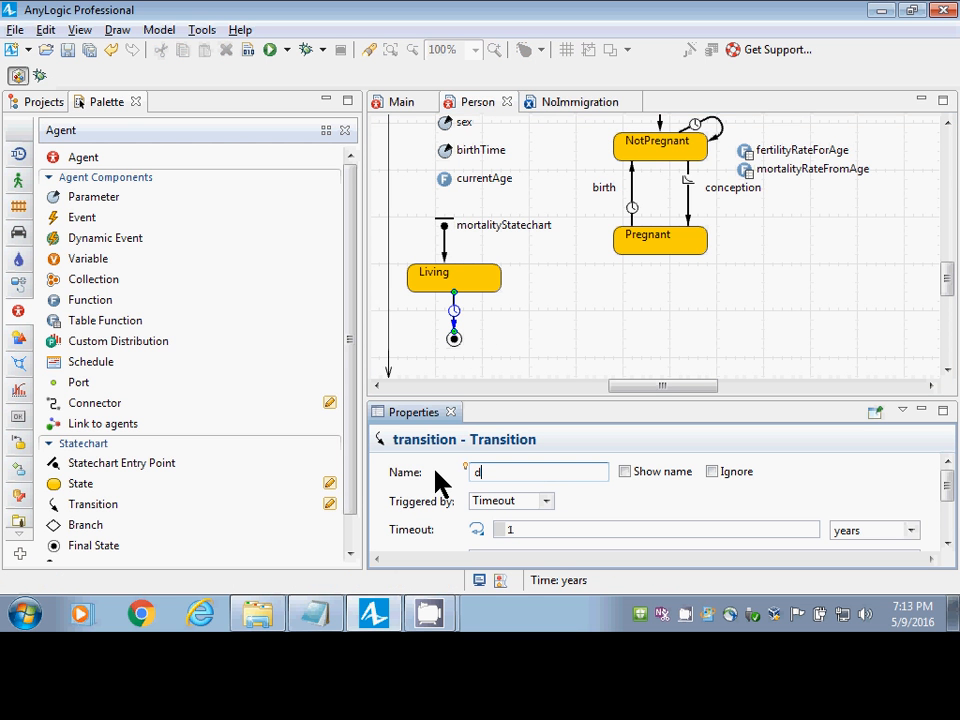
text(yling)
key(BackSpace)
key(BackSpace)
key(BackSpace)
key(BackSpace)
text(ing)
click(624, 471)
click(477, 312)
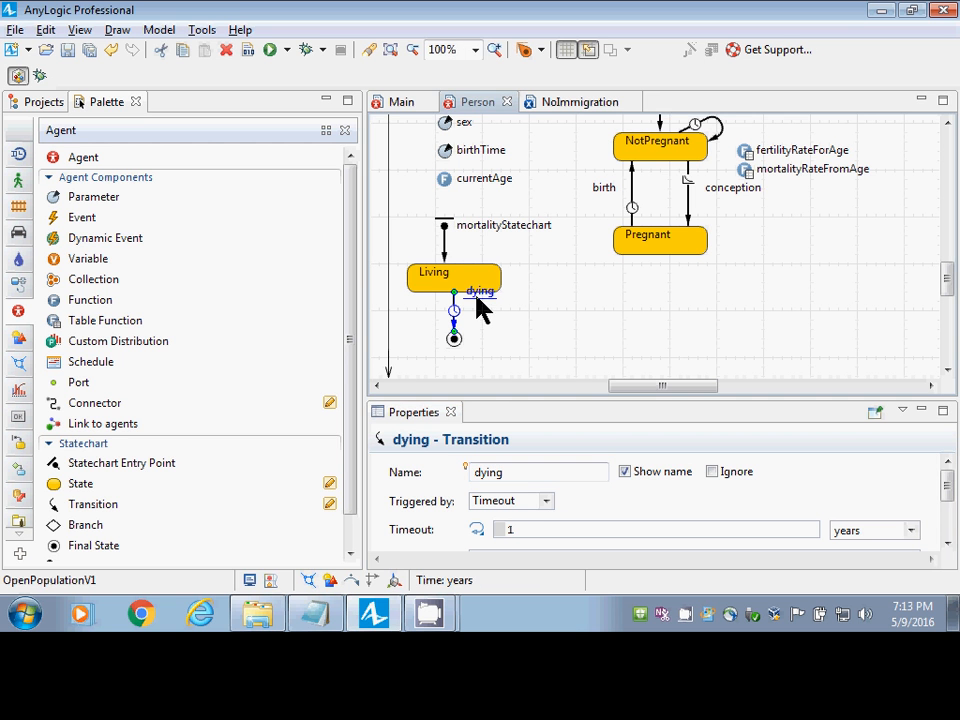
Trigger the dying transition by Rate and set its rate to this.mortalityRateFromAge(this.currentAge()).
click(546, 501)
click(531, 530)
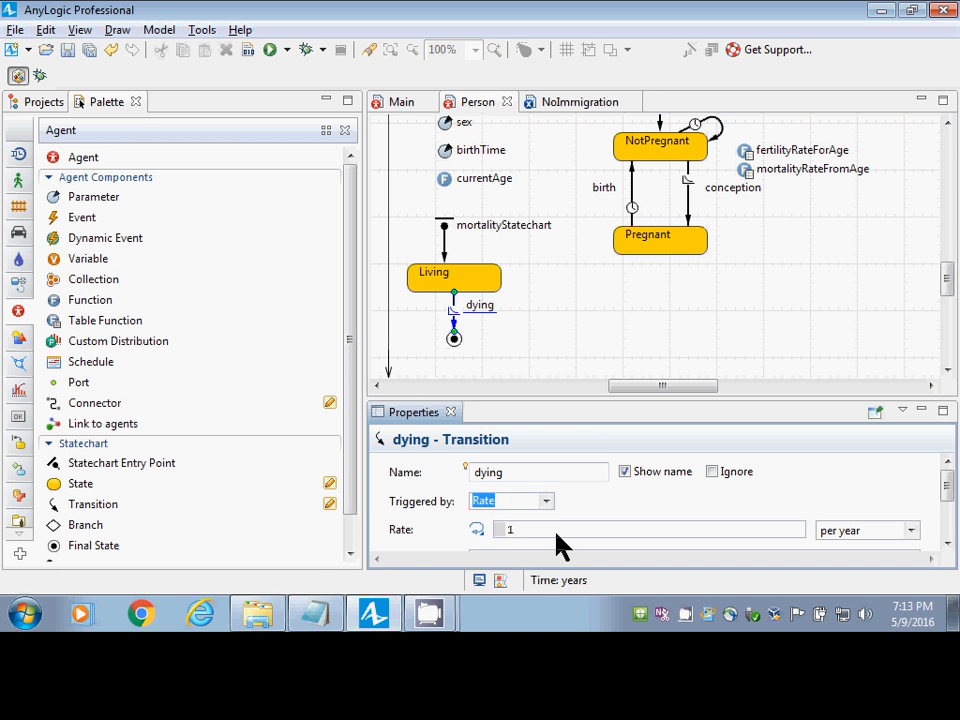
key(Tab)
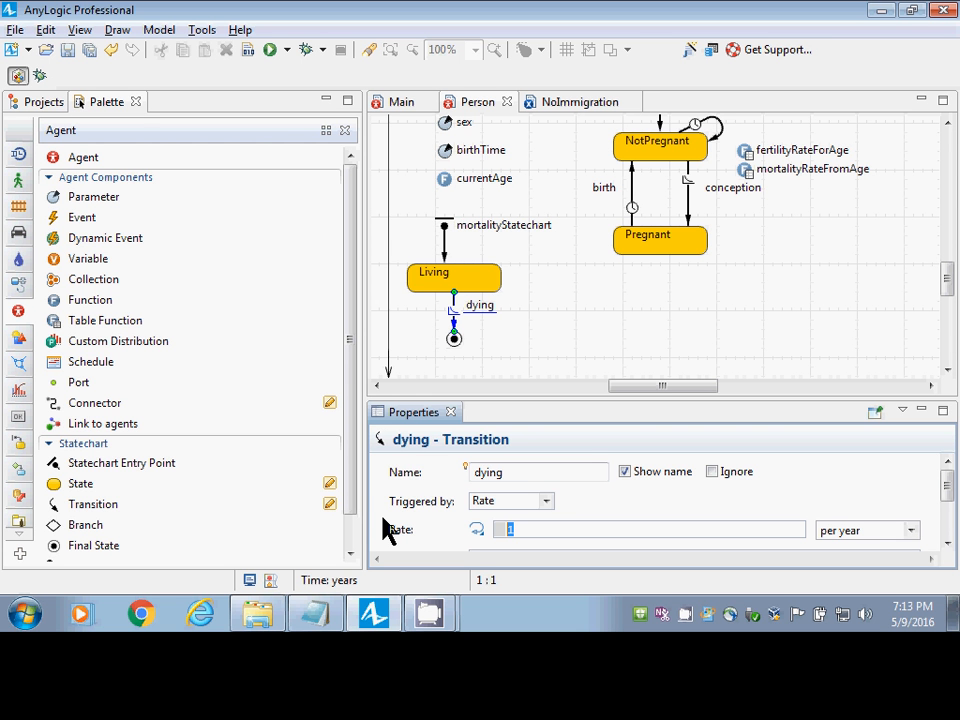
text(this.mort)
key(ctrl+space)
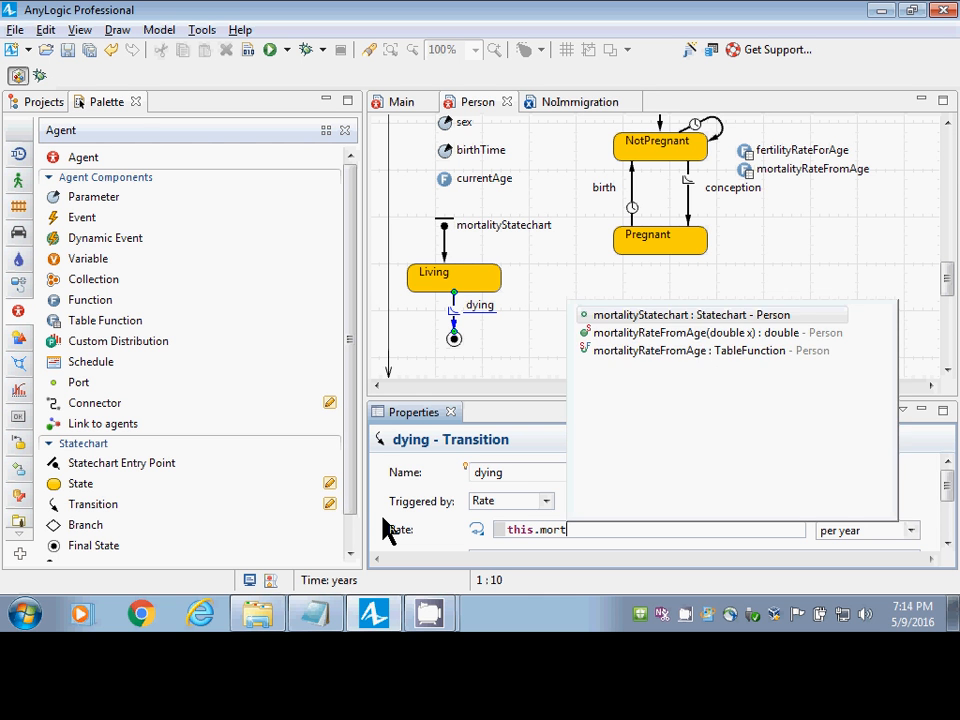
key(Down)
key(Return)
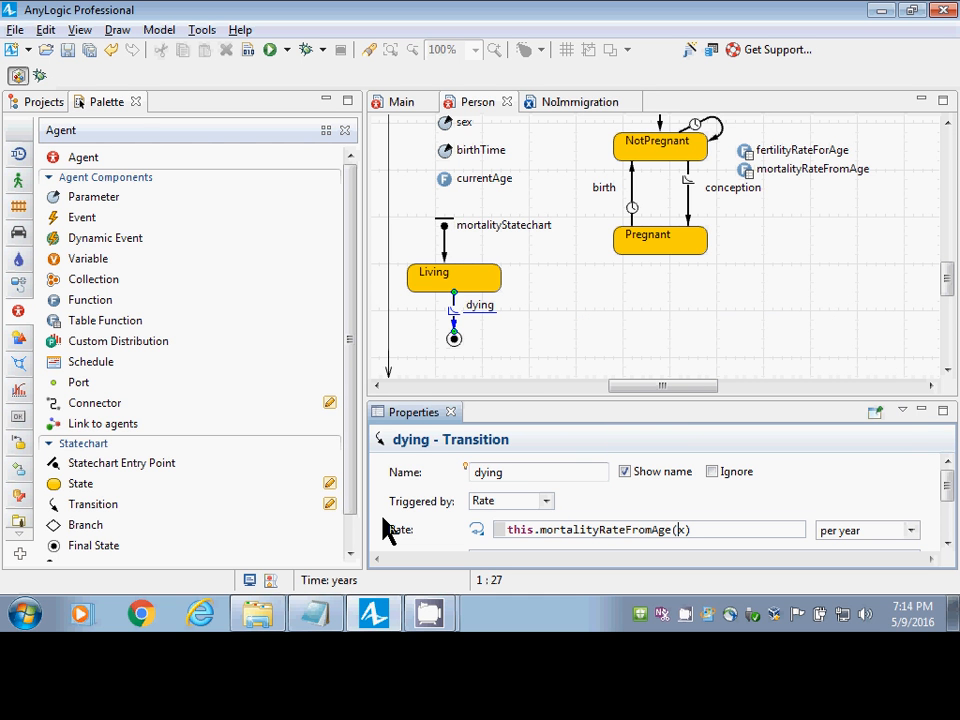
key(shift+Right)
text(this.curre)
key(ctrl+space)
key(Return)
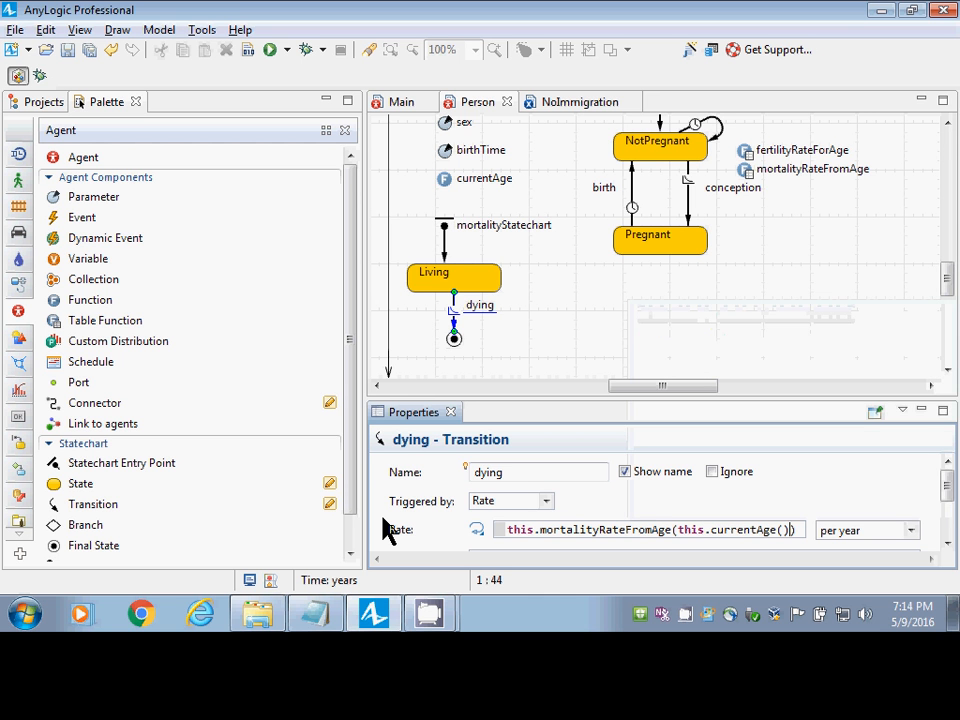
key(End)
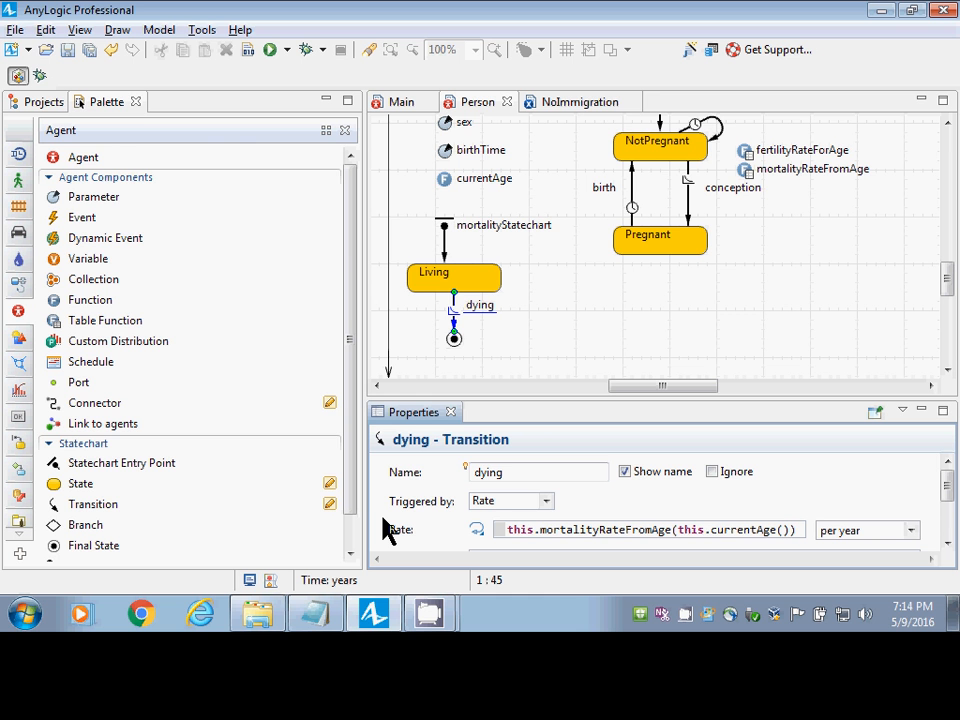
Copy the dying transition's whole rate expression.
key(shift+Left)
key(shift+Left)
key(shift+Left)
key(shift+Left)
key(shift+Left)
key(shift+Left)
key(shift+Left)
key(shift+Left)
key(shift+Left)
key(shift+Left)
key(shift+Left)
key(shift+Left)
key(shift+Left)
key(shift+Left)
key(shift+Left)
key(shift+Left)
key(shift+Left)
key(shift+Left)
key(shift+Home)
key(ctrl+c)
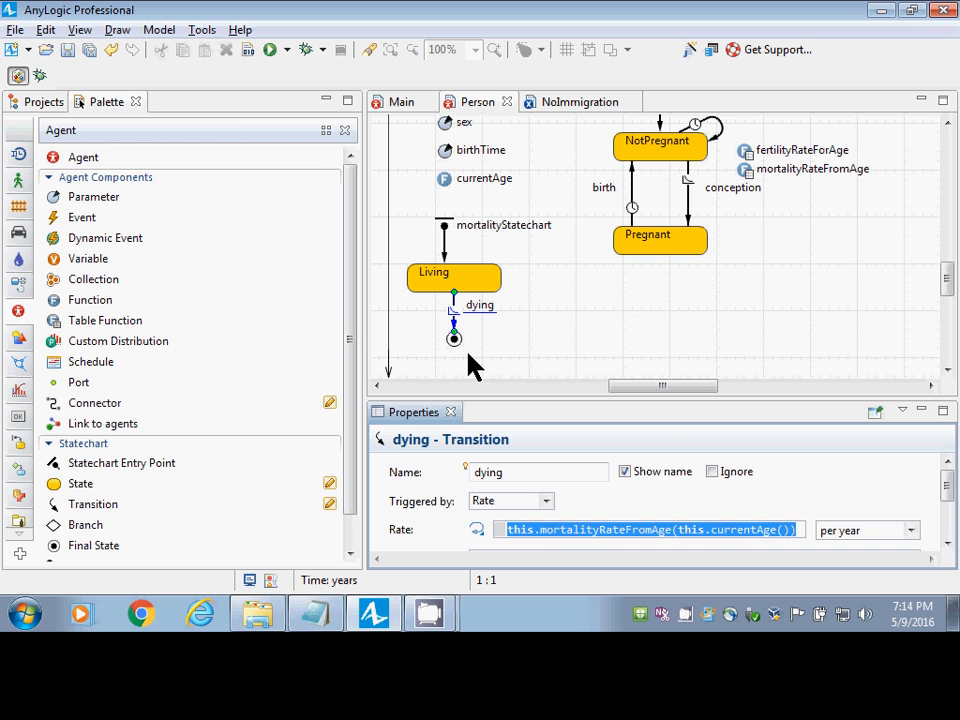
Switch to Notepad, replace its entire text with the copied rate expression, and return to AnyLogic.
key(alt+Tab)
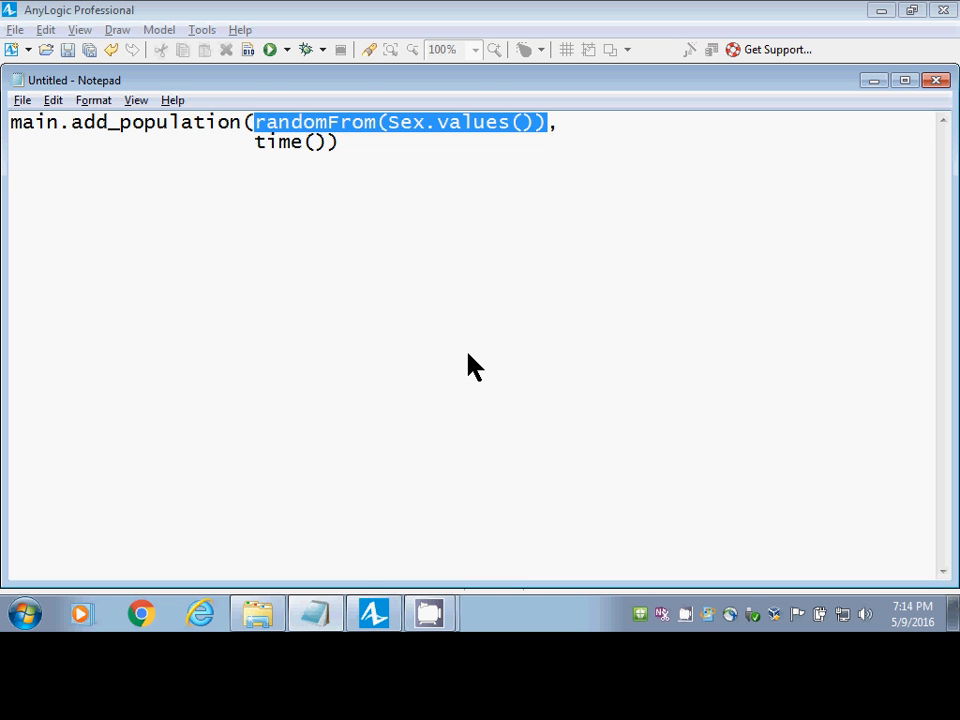
key(shift+Home)
key(End)
key(shift+Home)
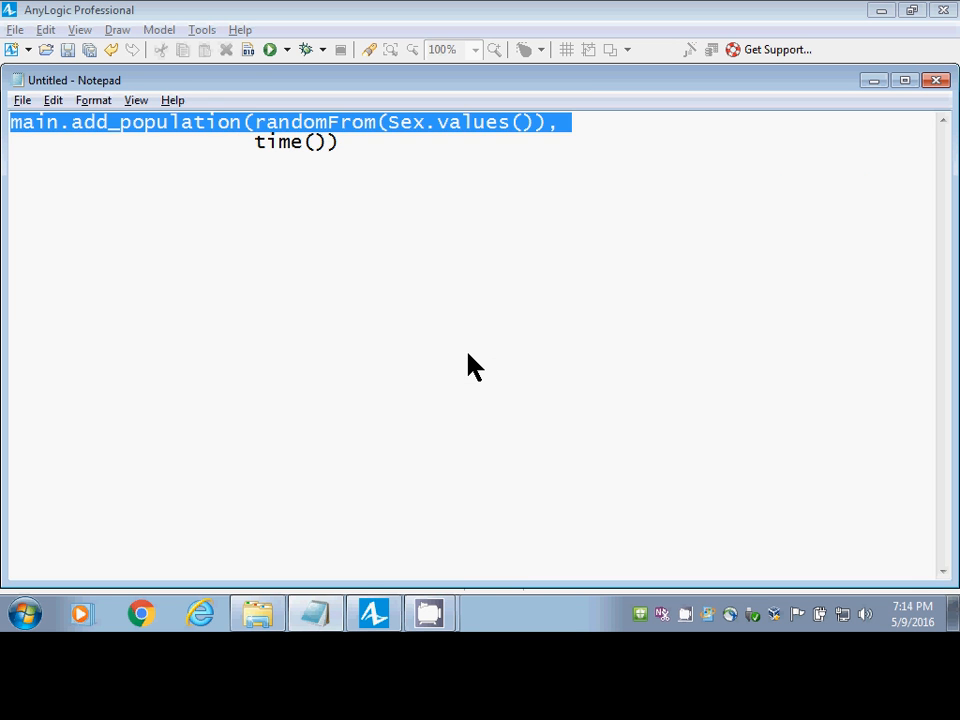
key(Down)
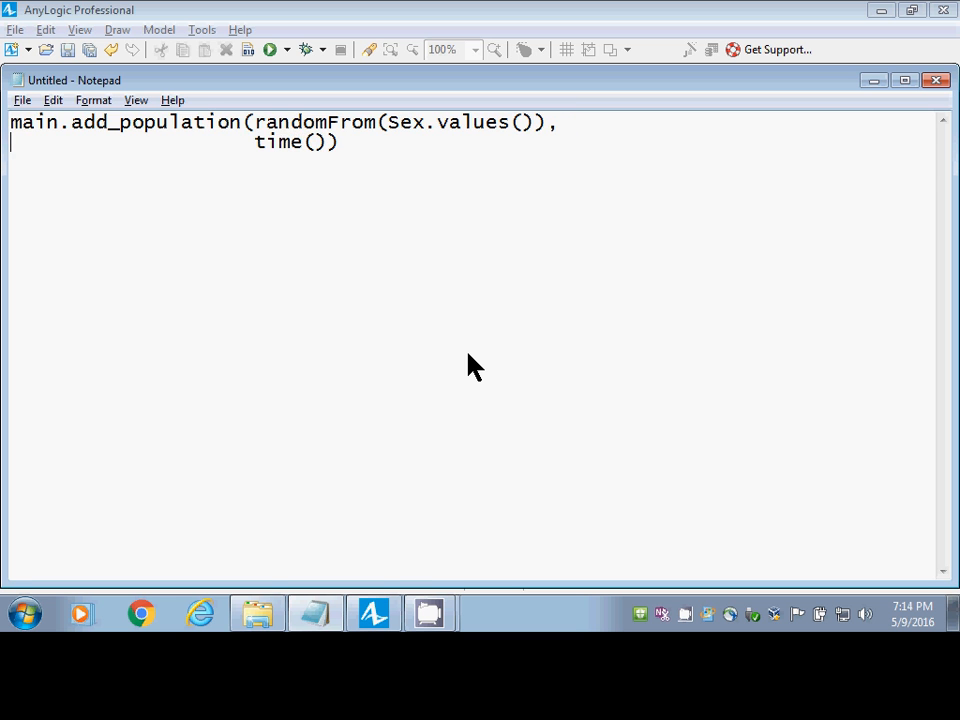
key(shift+End)
key(ctrl+a)
key(ctrl+v)
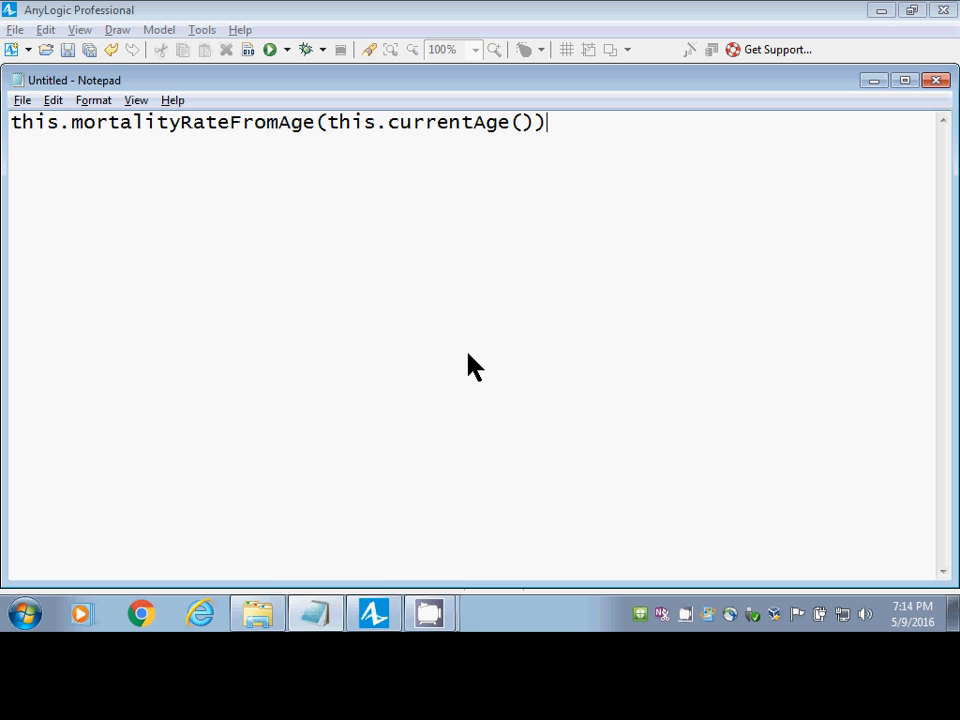
key(alt+Tab)
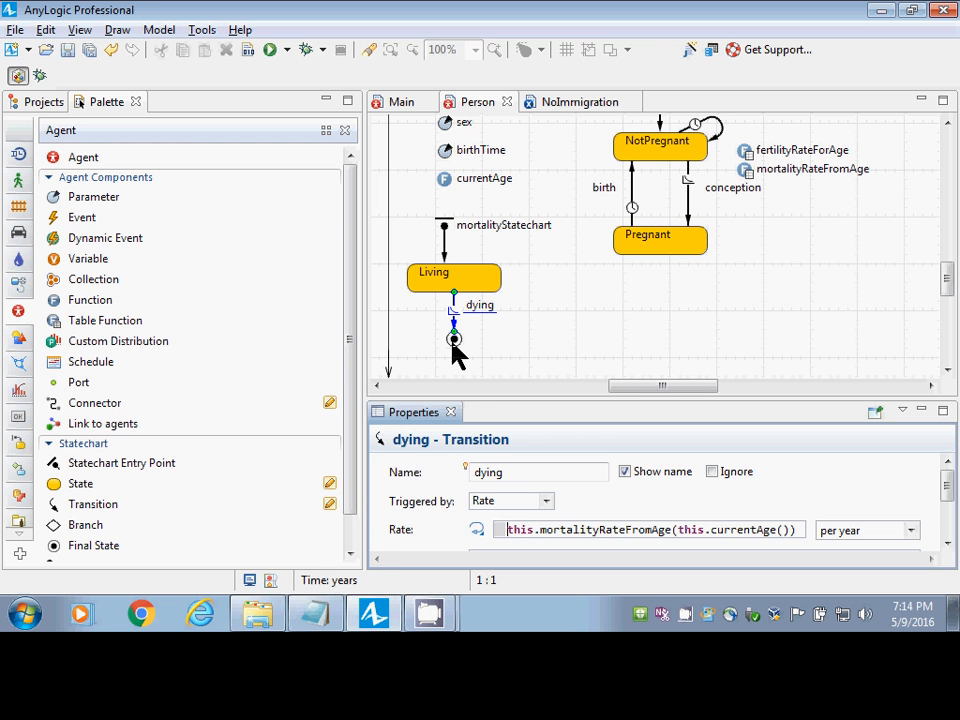
Set the action of the dead final state to main.remove_population(this);.
click(454, 343)
click(500, 507)
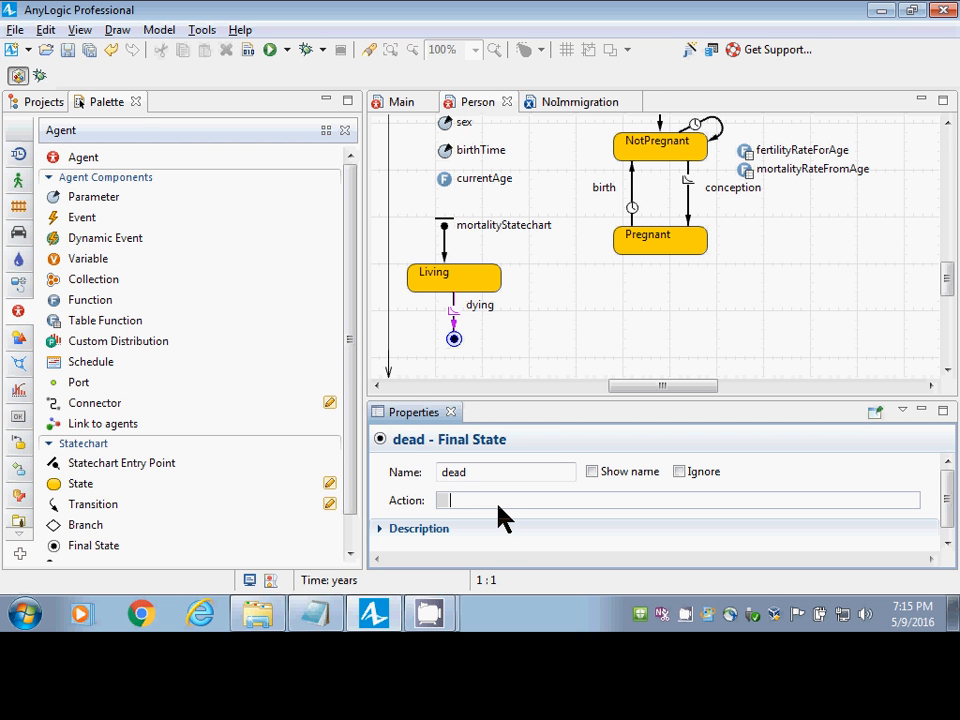
text(f)
key(BackSpace)
text(main.)
text(remove_pop)
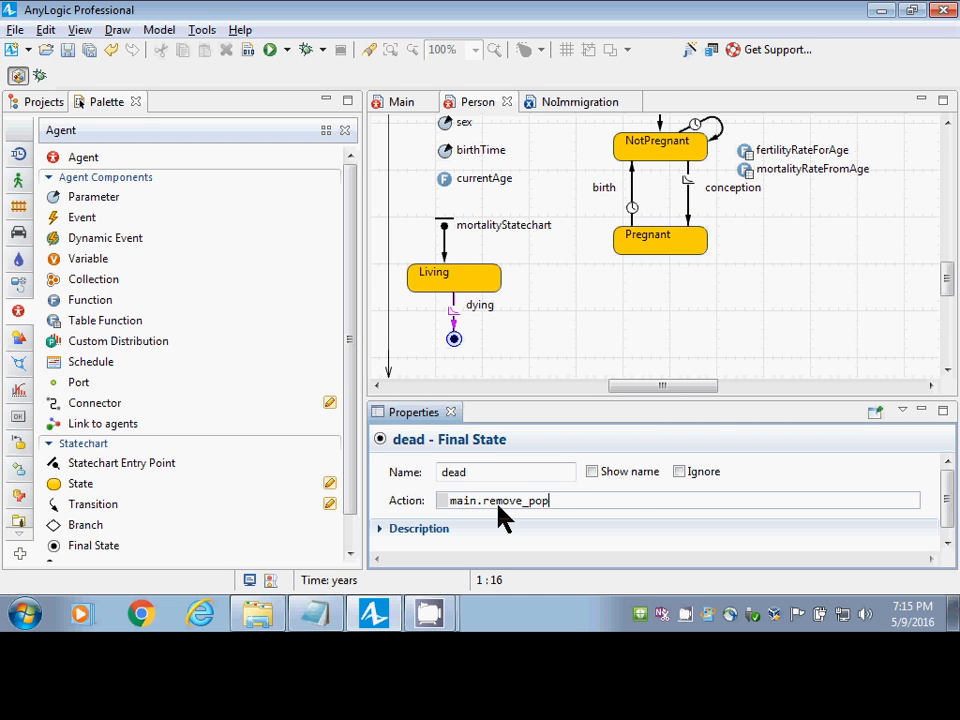
key(ctrl+space)
key(ctrl+shift+Right)
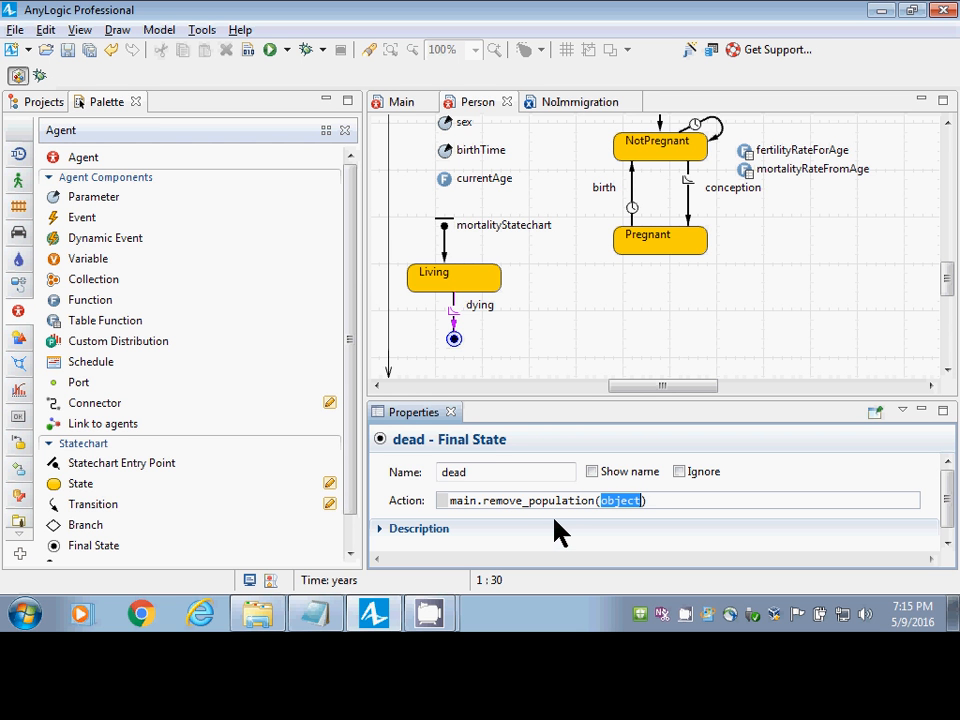
text(this))
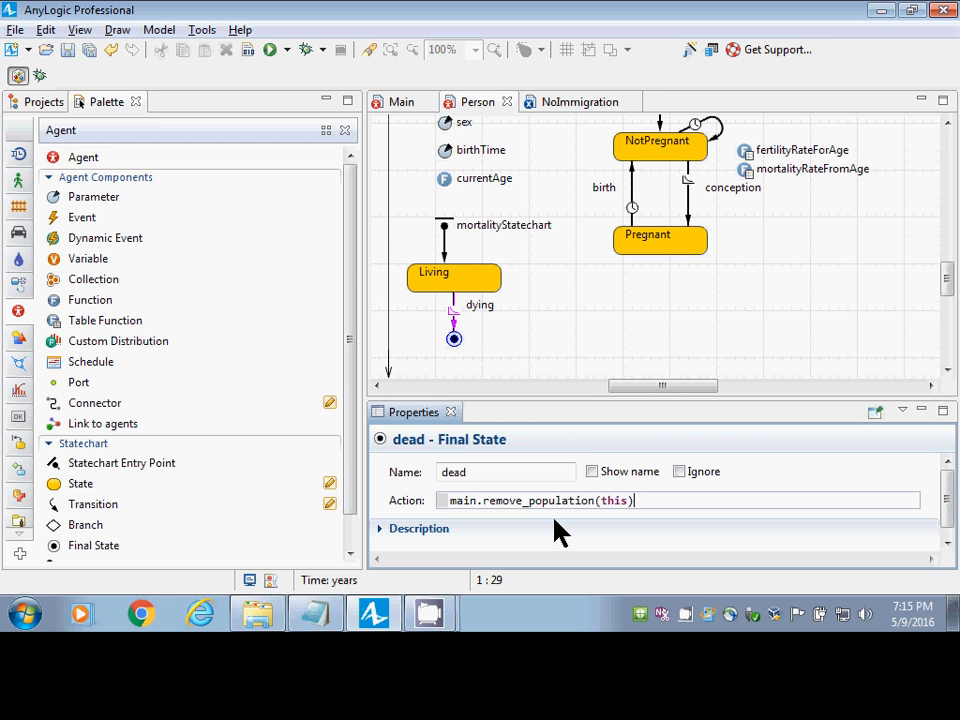
text(;)
Examine the this argument and the remove_population call in the dead final state's action.
double_click(617, 503)
drag(601, 501, 630, 502)
drag(602, 501, 628, 506)
click(533, 502)
drag(533, 503, 578, 503)
triple_click(613, 500)
click(613, 500)
click(613, 500)
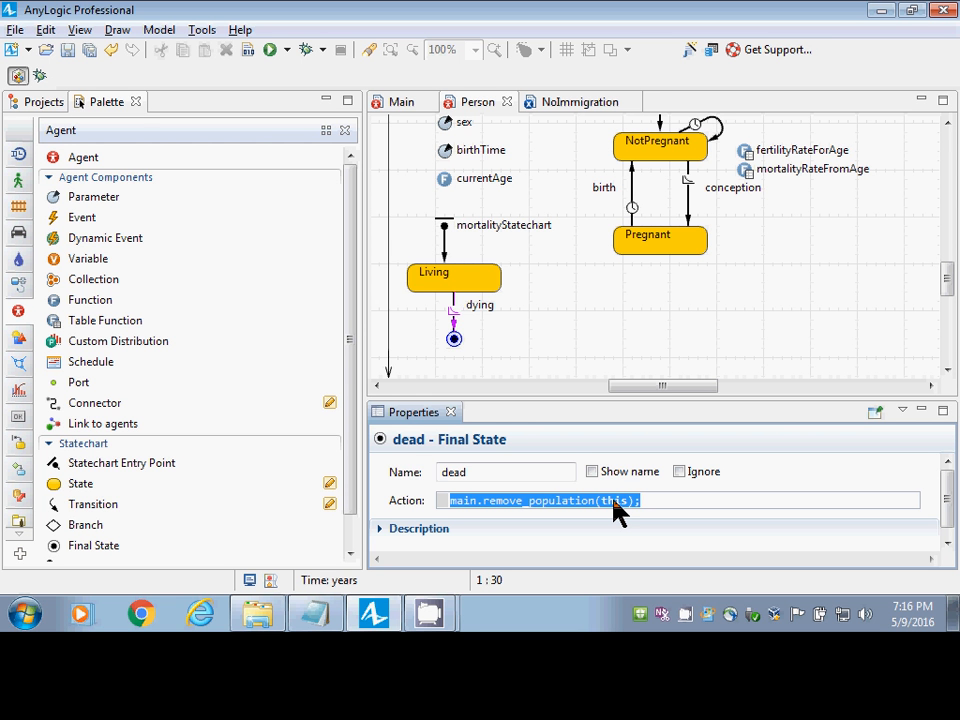
click(455, 315)
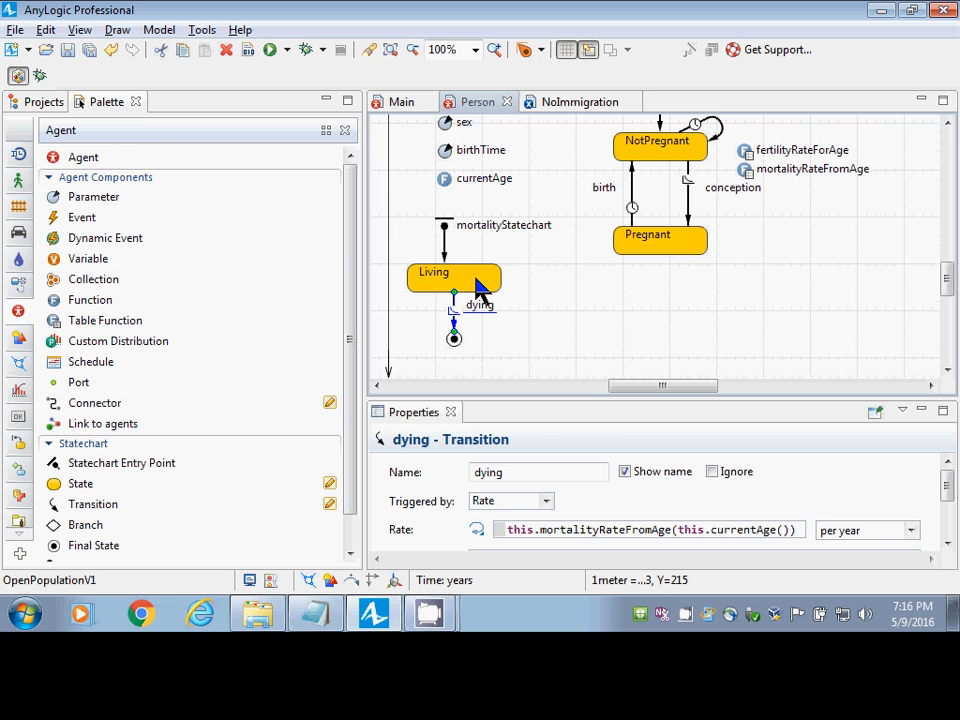
click(720, 130)
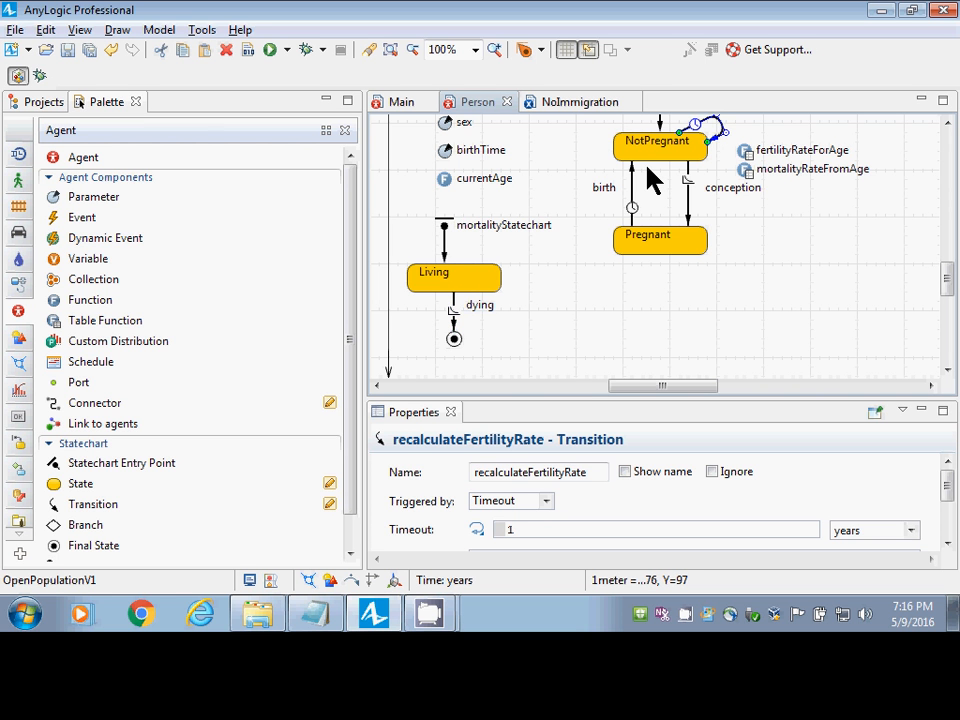
key(ctrl+v)
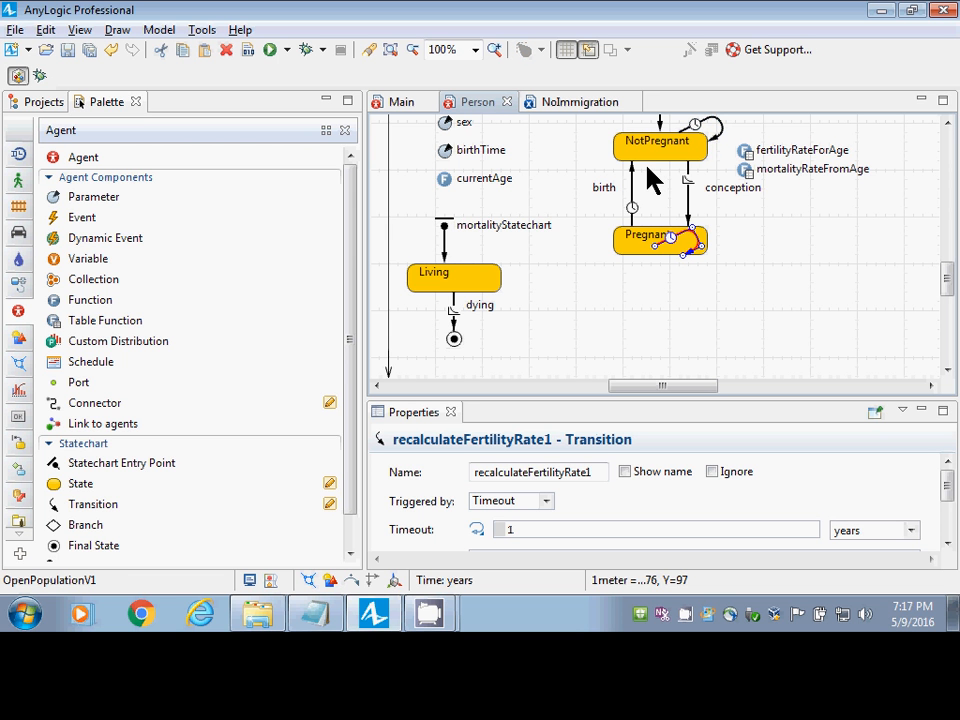
drag(698, 236, 508, 250)
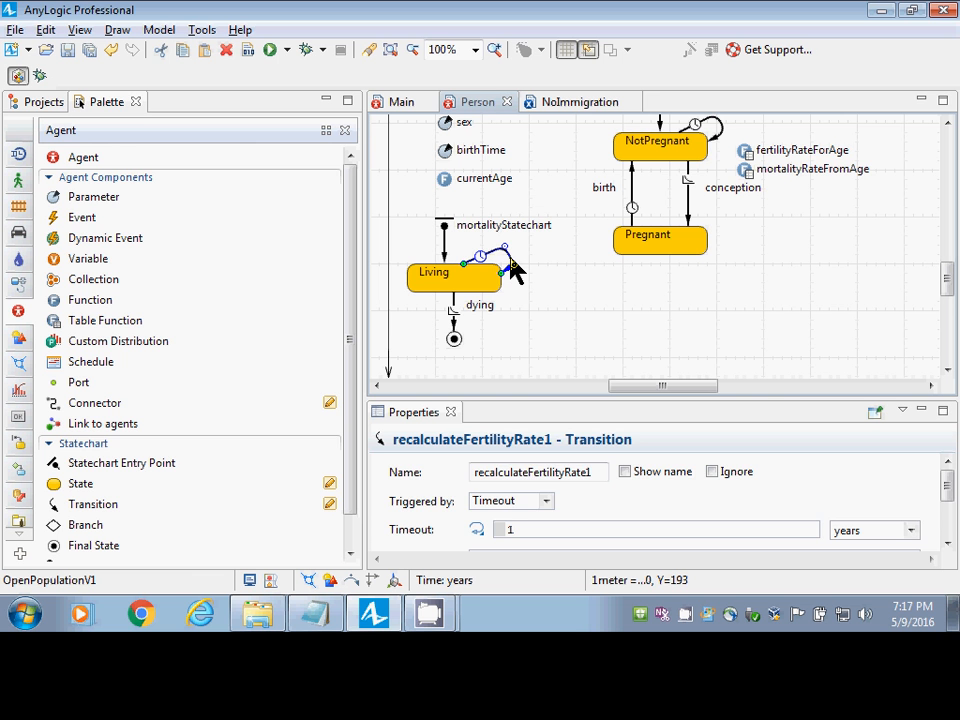
key(Delete)
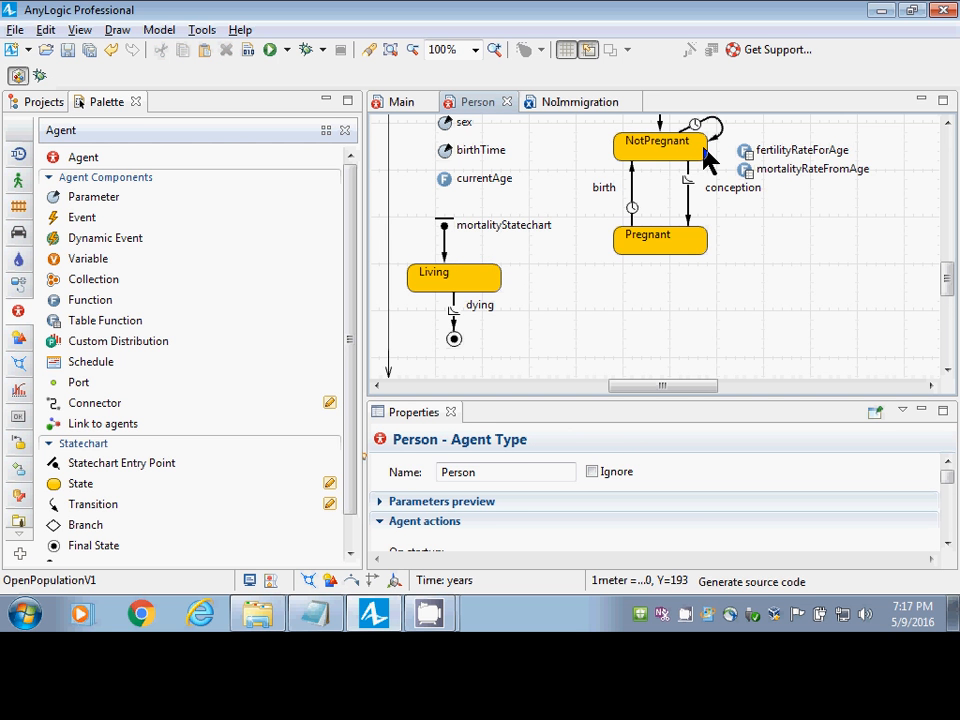
Duplicate the recalculateFertilityRate self-transition of the NotPregnant state.
scroll(712, 160, up, 1)
click(719, 145)
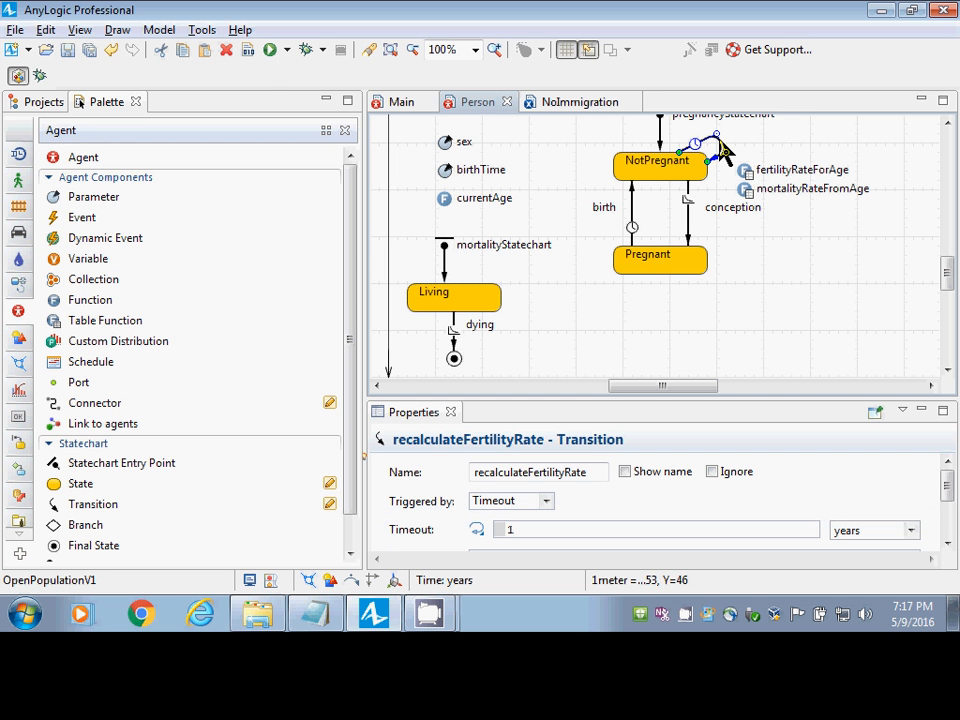
click(45, 31)
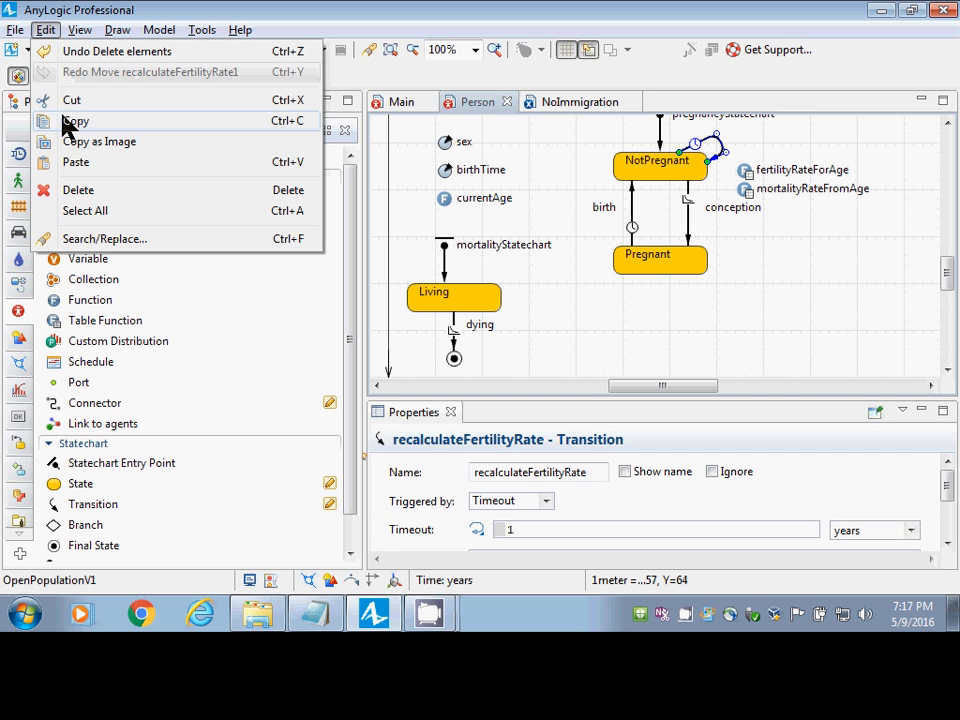
click(290, 12)
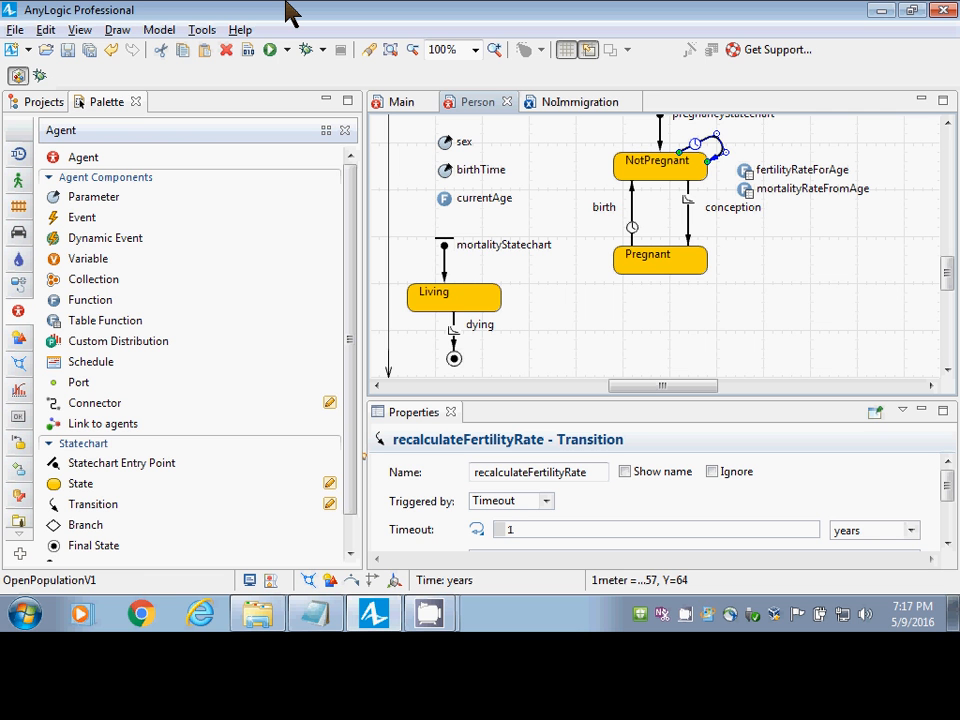
key(ctrl+v)
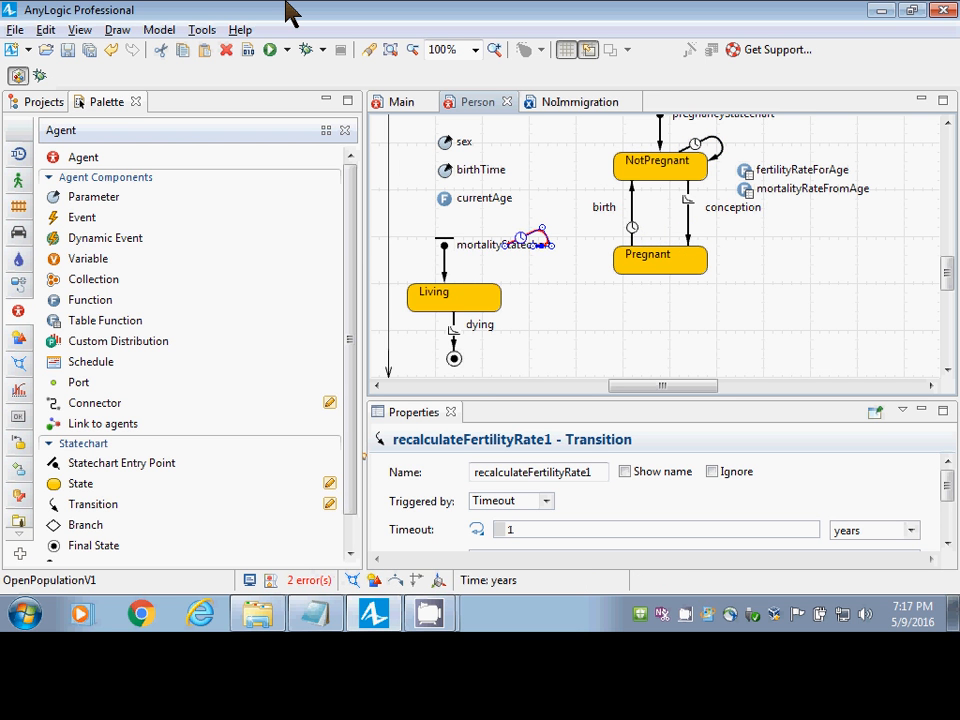
drag(521, 237, 671, 237)
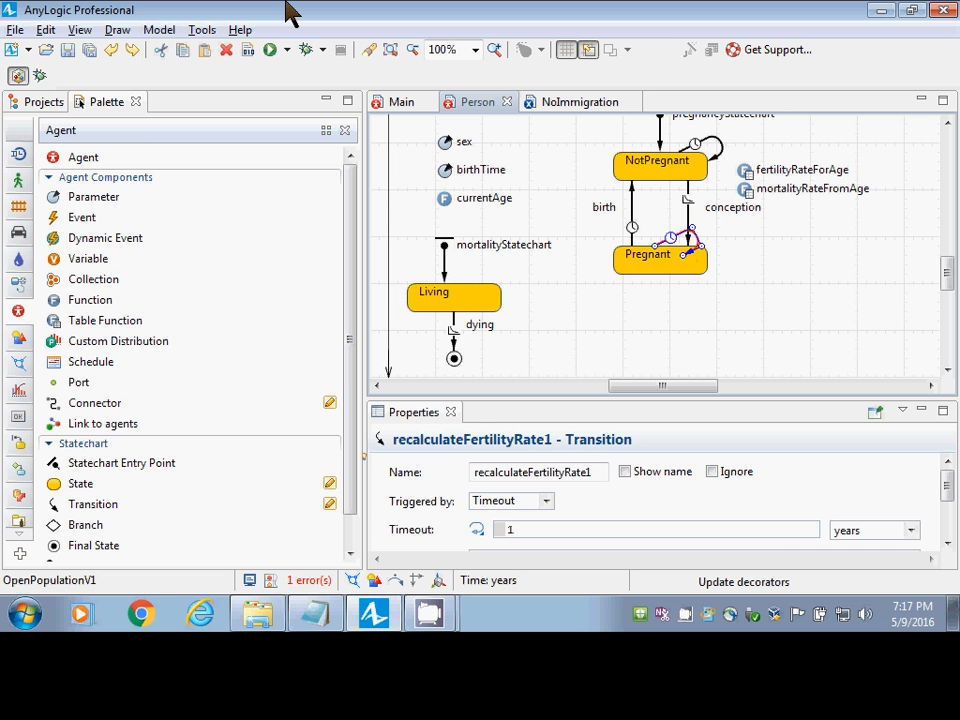
key(Delete)
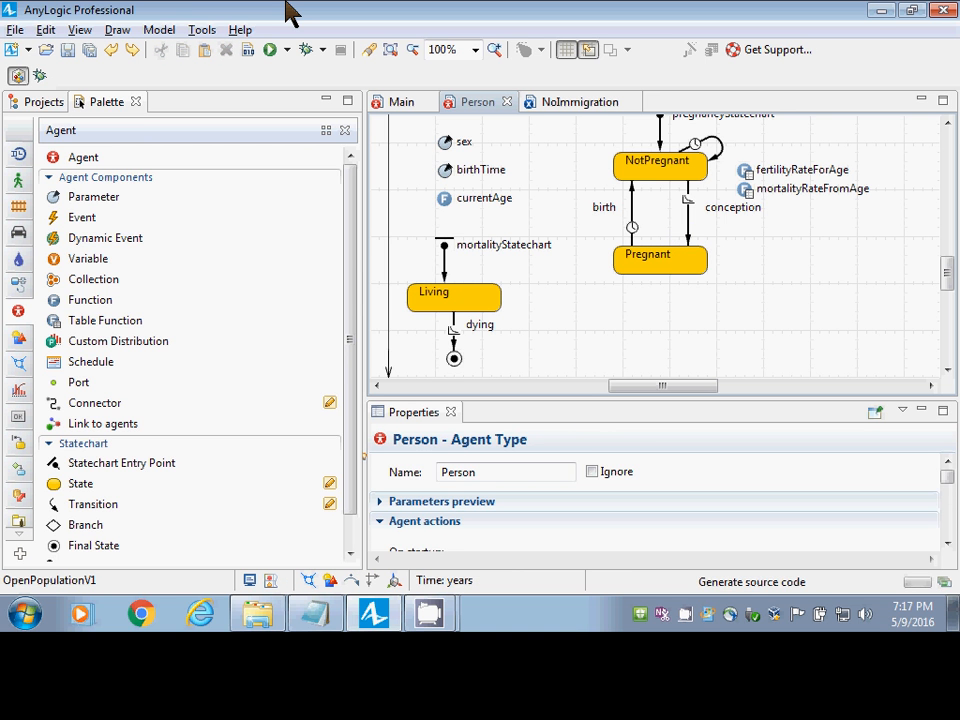
key(ctrl+z)
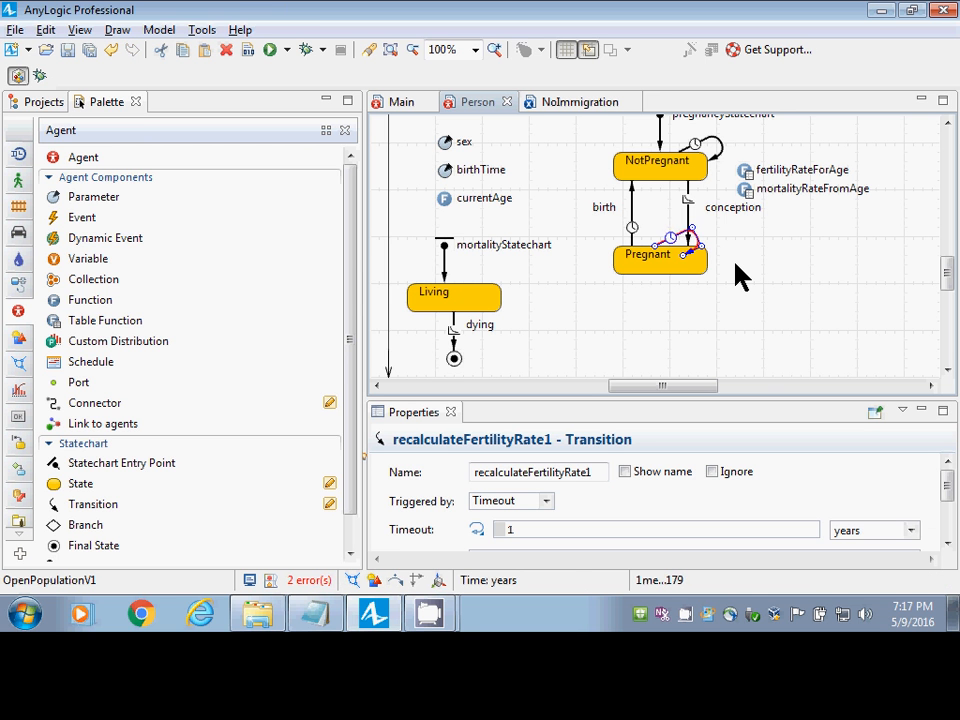
Move the duplicated self-transition onto the Living state so that both of its ends attach to that state.
key(Up)
key(Up)
key(Up)
key(Left)
key(Left)
key(Left)
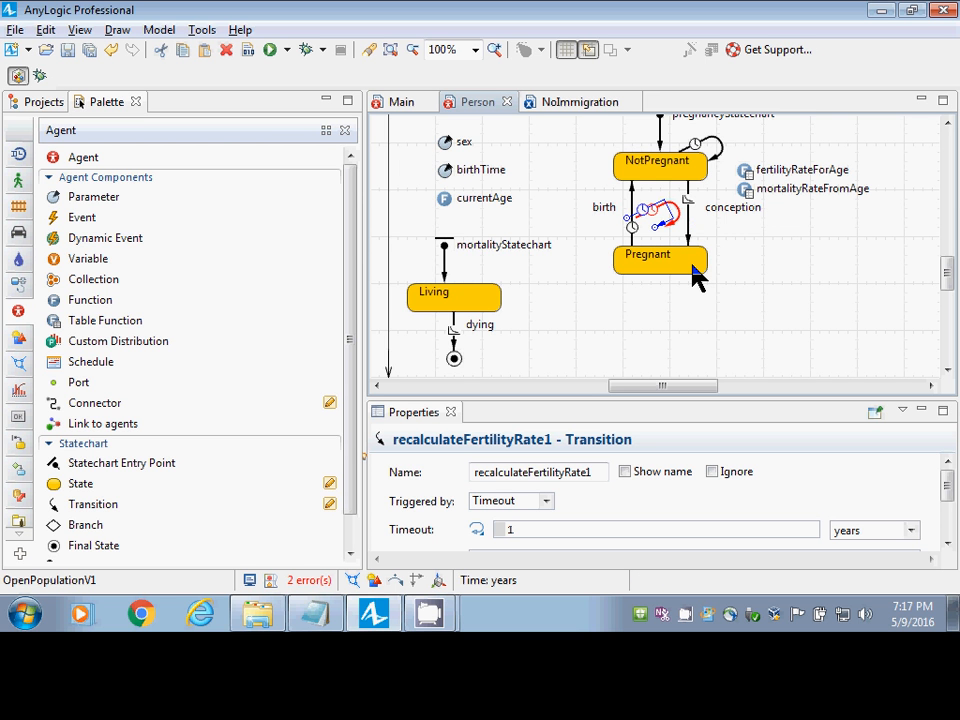
key(Left)
key(Left)
key(Left)
key(Left)
key(Down)
key(Down)
key(Down)
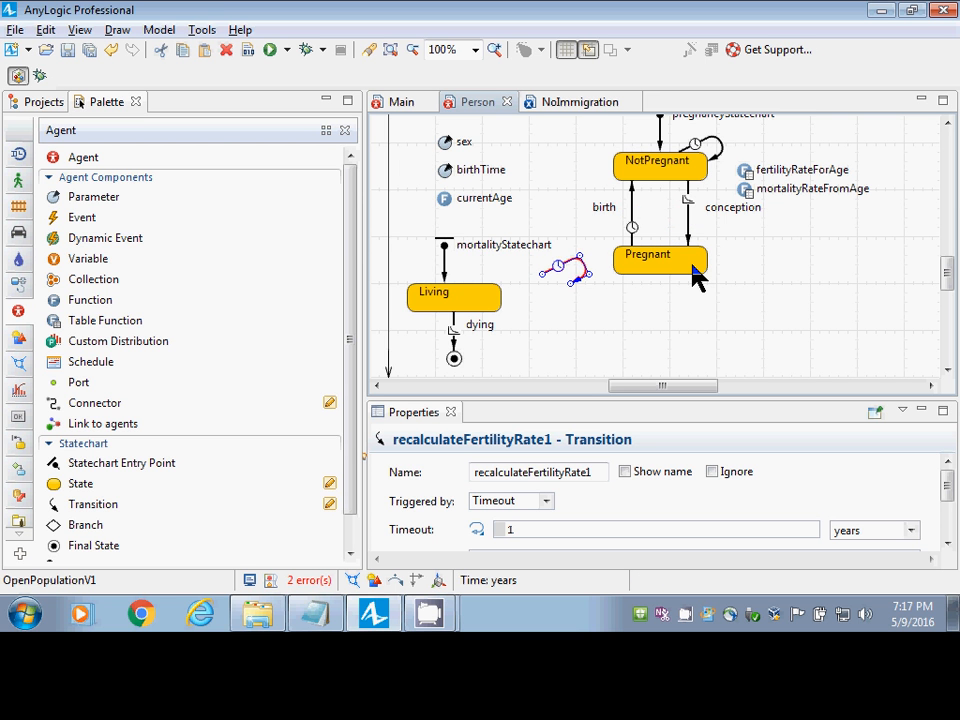
key(Left)
key(Left)
key(Left)
key(Left)
key(Left)
key(Left)
key(Down)
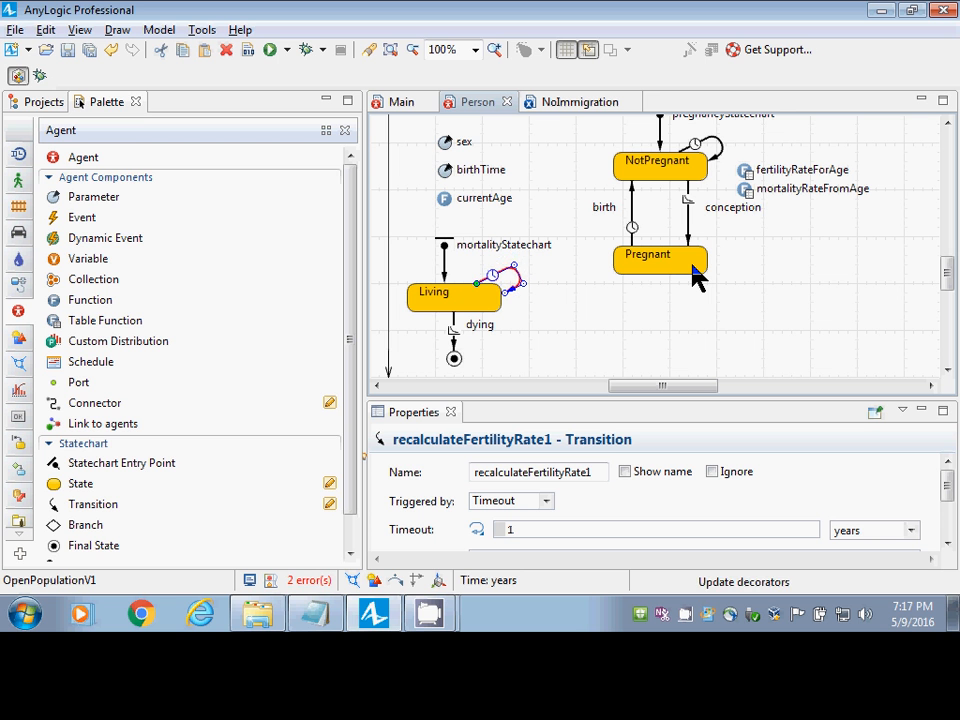
key(Left)
key(Left)
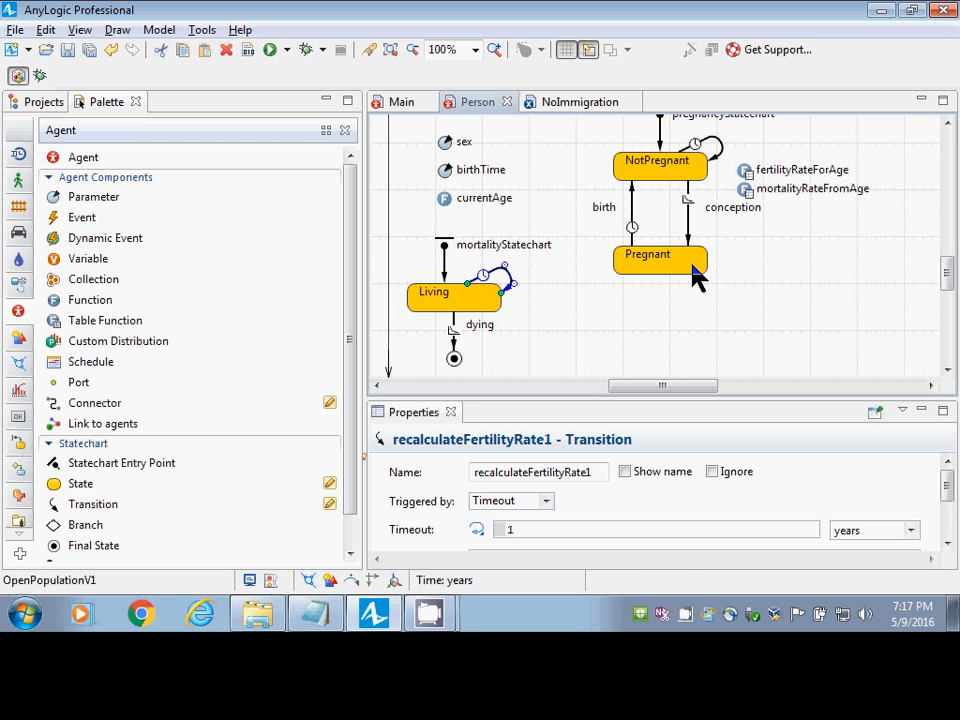
click(520, 316)
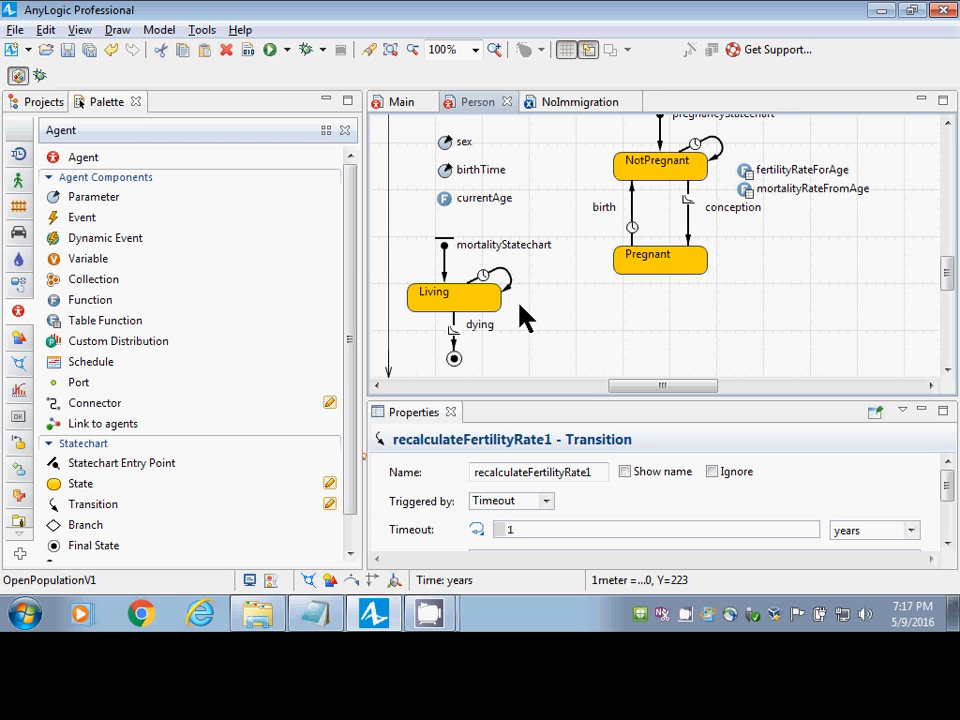
Save the model, bring up the project tree and build the model.
click(508, 288)
key(ctrl+s)
click(42, 102)
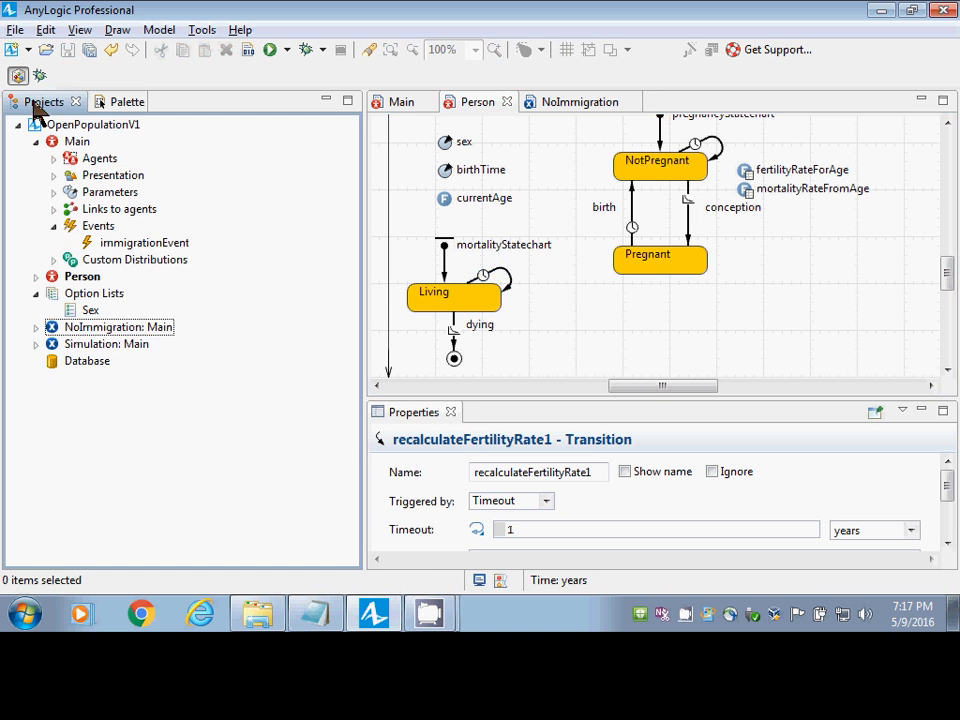
click(247, 55)
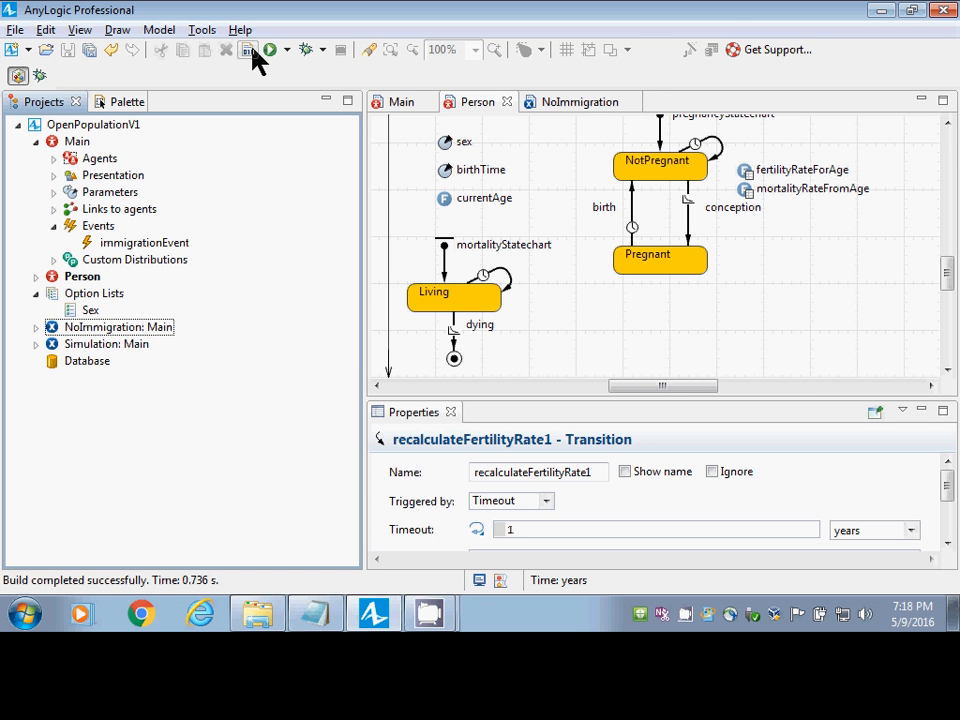
Copy the whole action code of Person's dead final state.
click(397, 102)
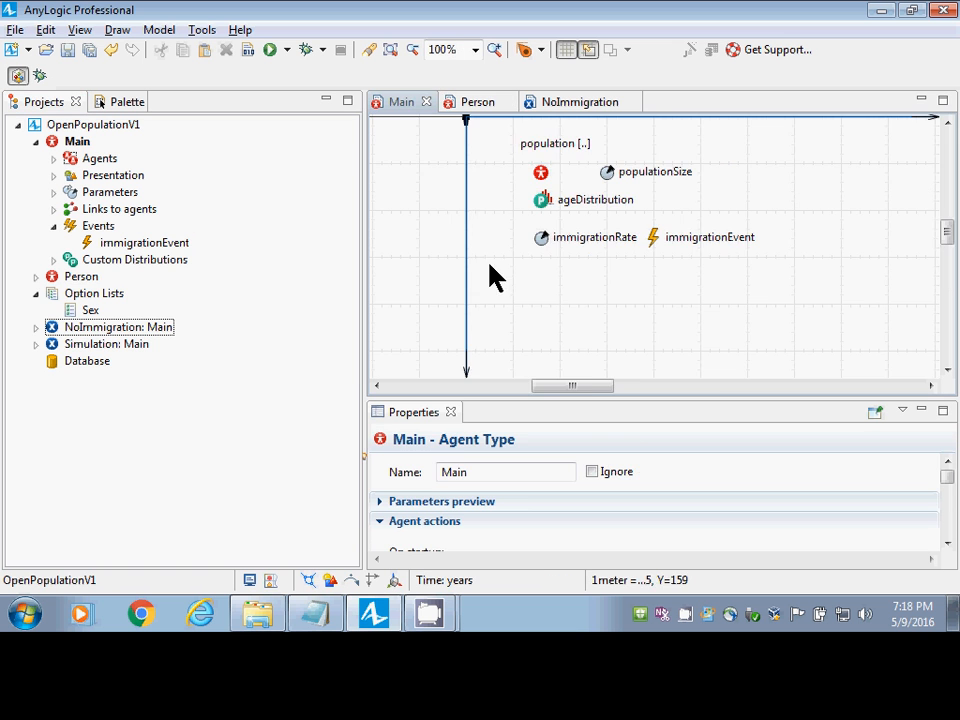
click(498, 104)
click(450, 372)
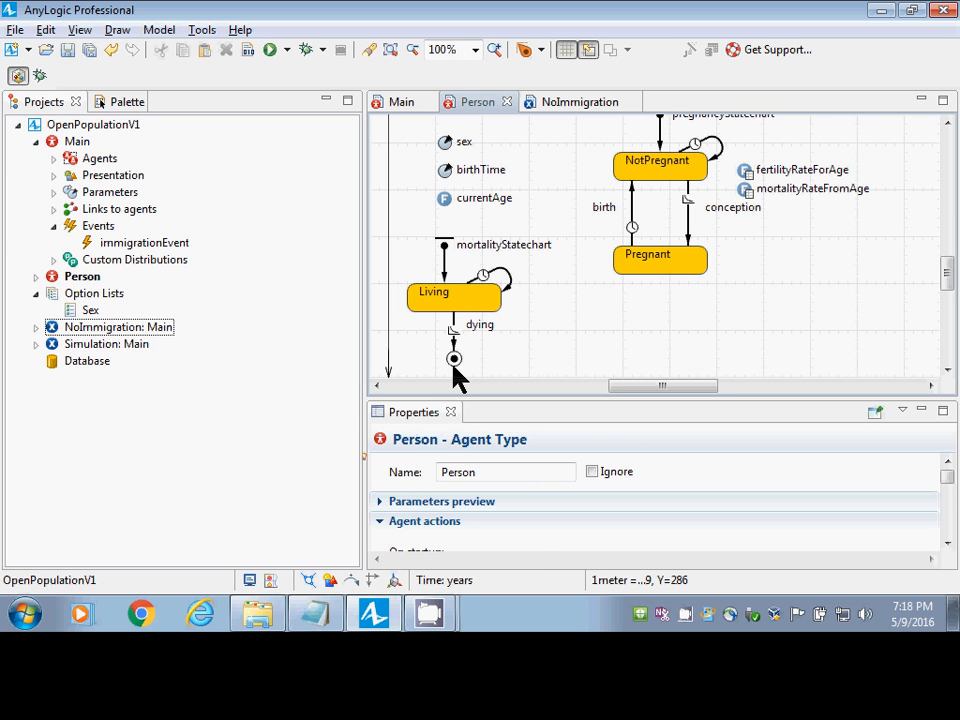
click(454, 358)
click(486, 500)
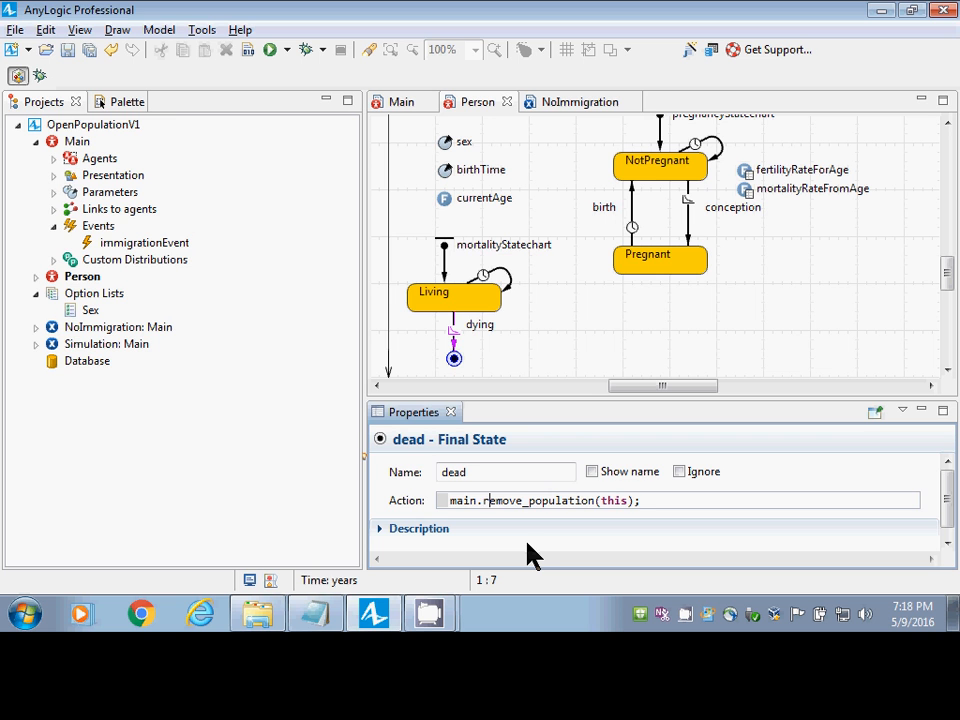
key(ctrl+a)
key(ctrl+c)
Switch to Notepad, replace its entire text with the copied action code, and return to AnyLogic.
key(alt+Tab)
key(alt+Tab)
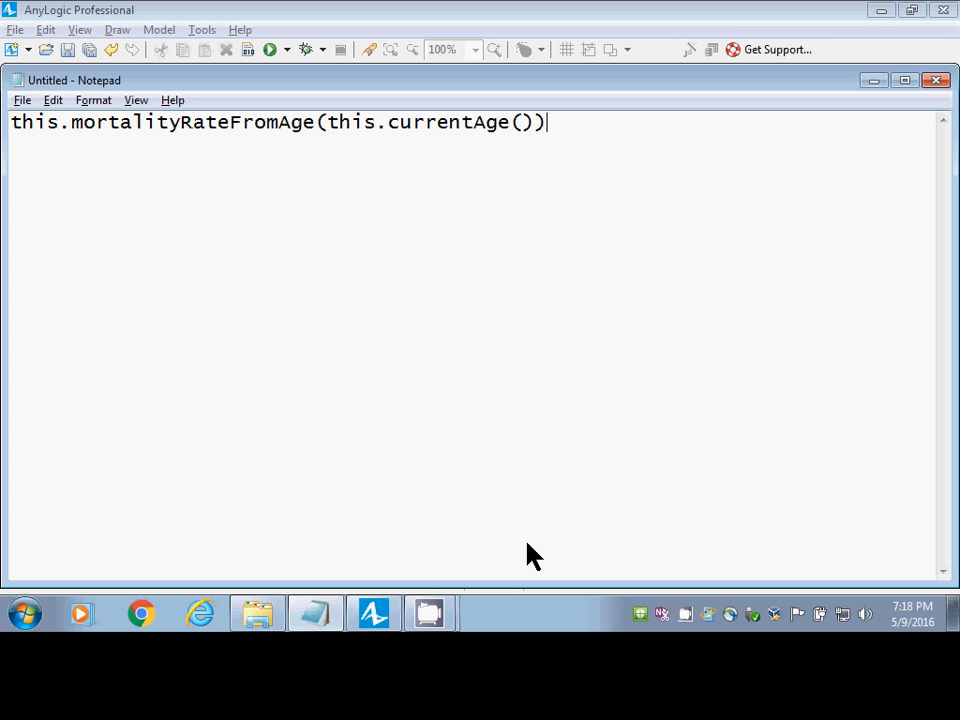
key(ctrl+a)
key(ctrl+v)
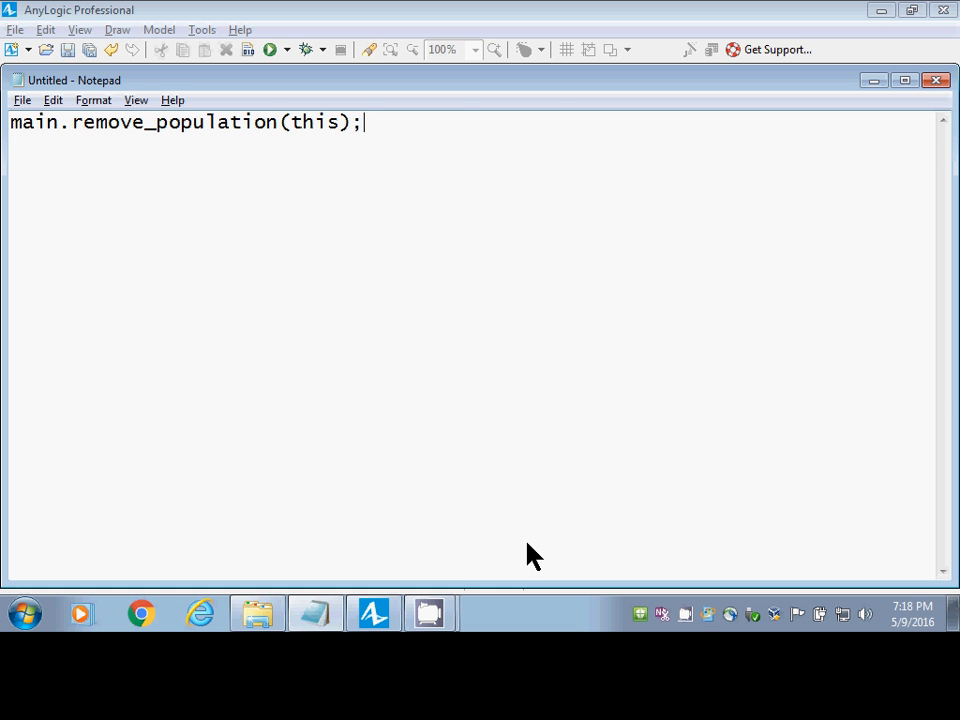
key(alt+Tab)
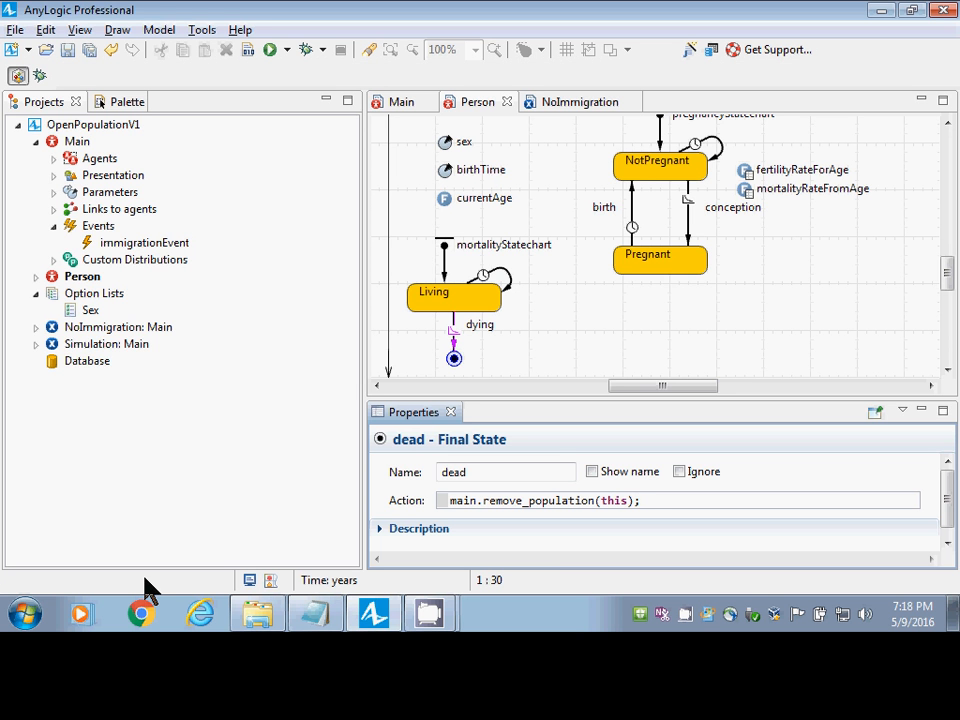
Run the NoImmigration experiment to watch the population, and close the simulation window.
right_click(104, 332)
click(165, 298)
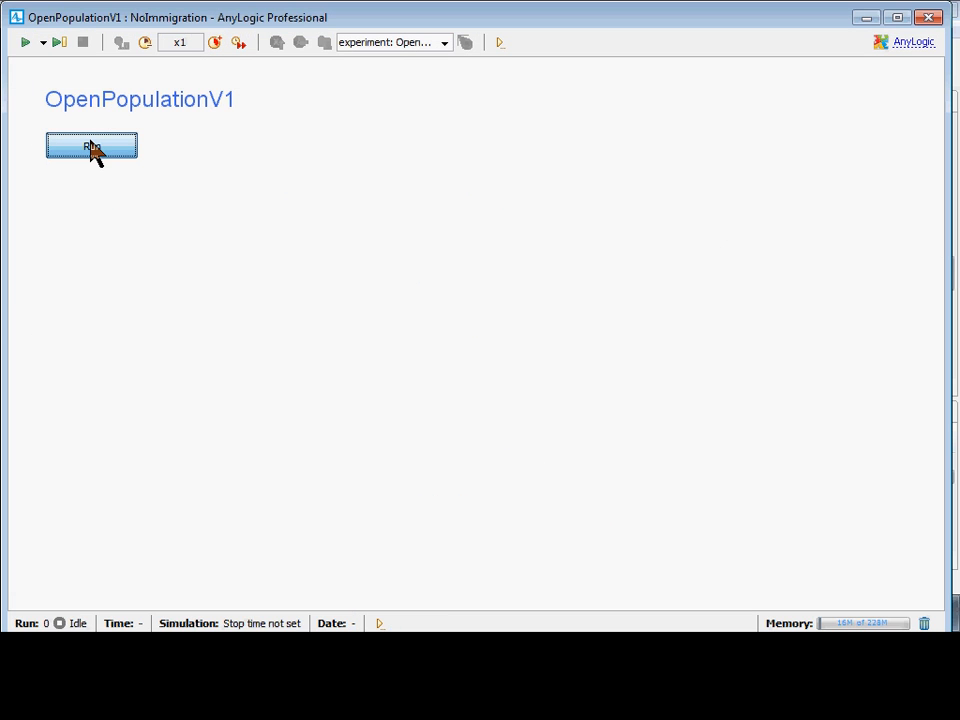
click(91, 146)
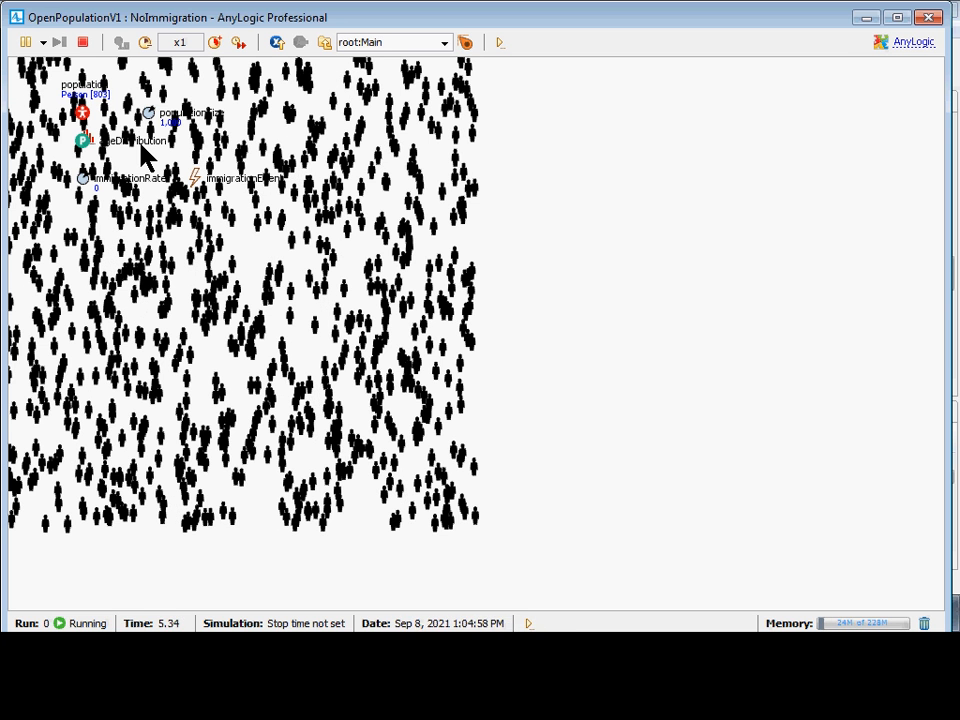
click(935, 20)
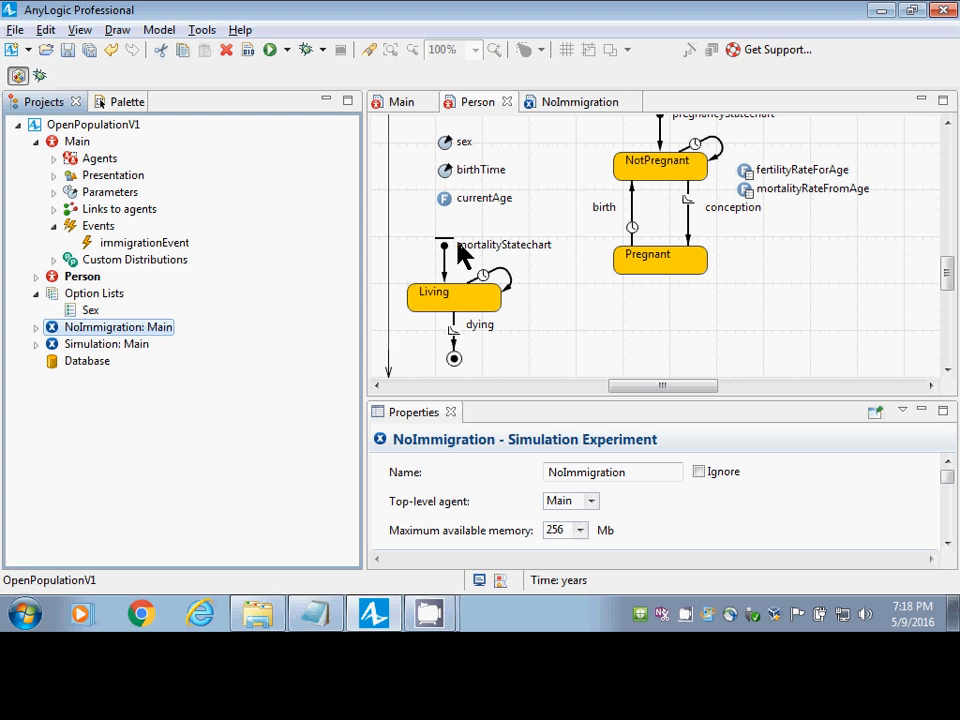
Copy the full rate expression of the dying transition.
click(455, 332)
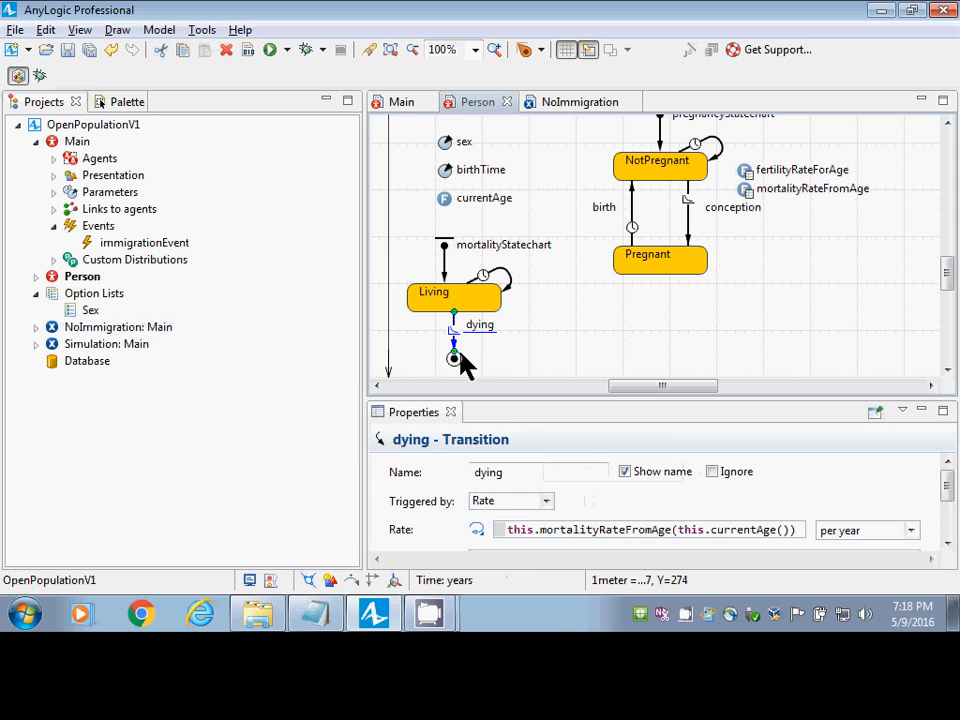
click(558, 538)
key(ctrl+a)
key(ctrl+c)
Switch to Notepad and insert four blank lines above the main.remove_population(this); line.
key(alt+Tab)
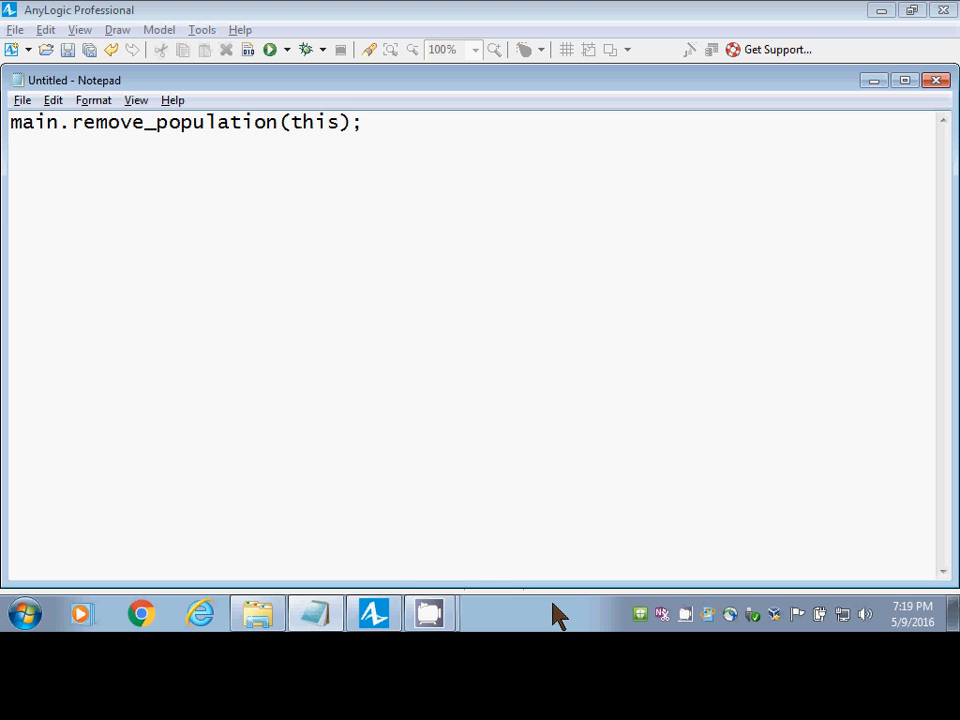
key(Return)
key(Return)
key(Return)
key(Return)
key(Up)
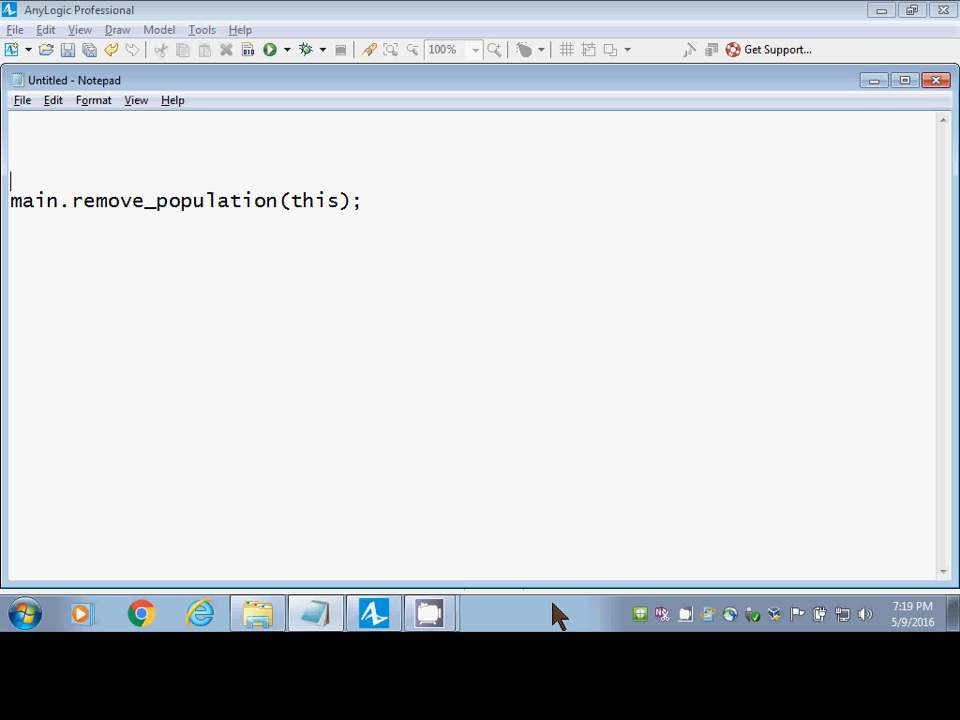
Label the remove_population line "dead:" and add above it the heading ""dying" transition:" with the copied expression this.mortalityRateFromAge(this.currentAge()).
text(dead:)
key(Up)
key(Up)
key(Up)
text(transition:)
key(Return)
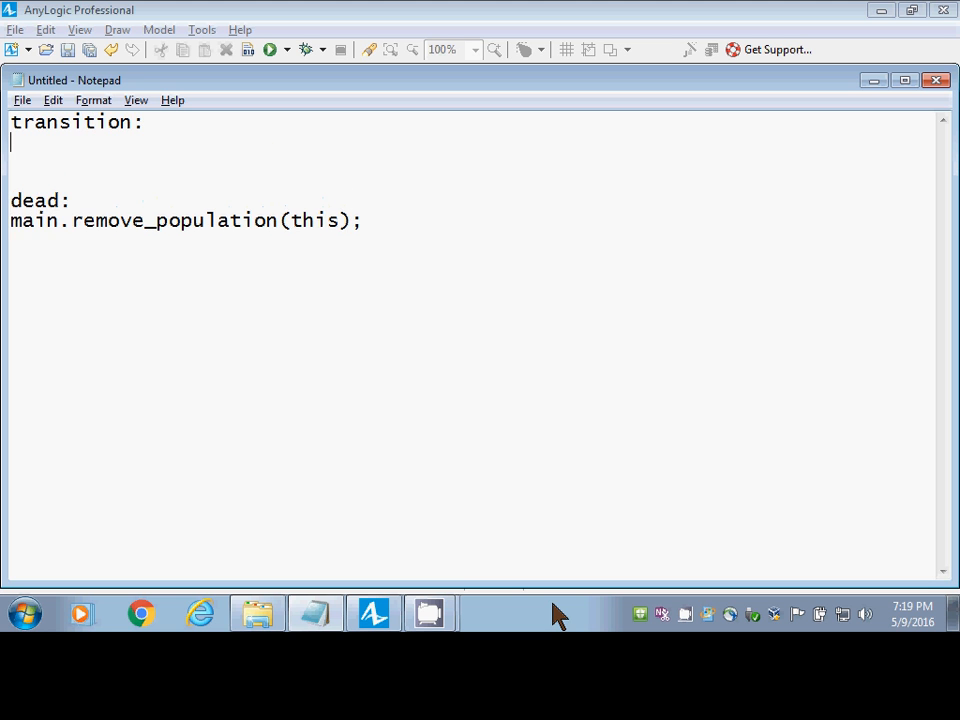
key(ctrl+v)
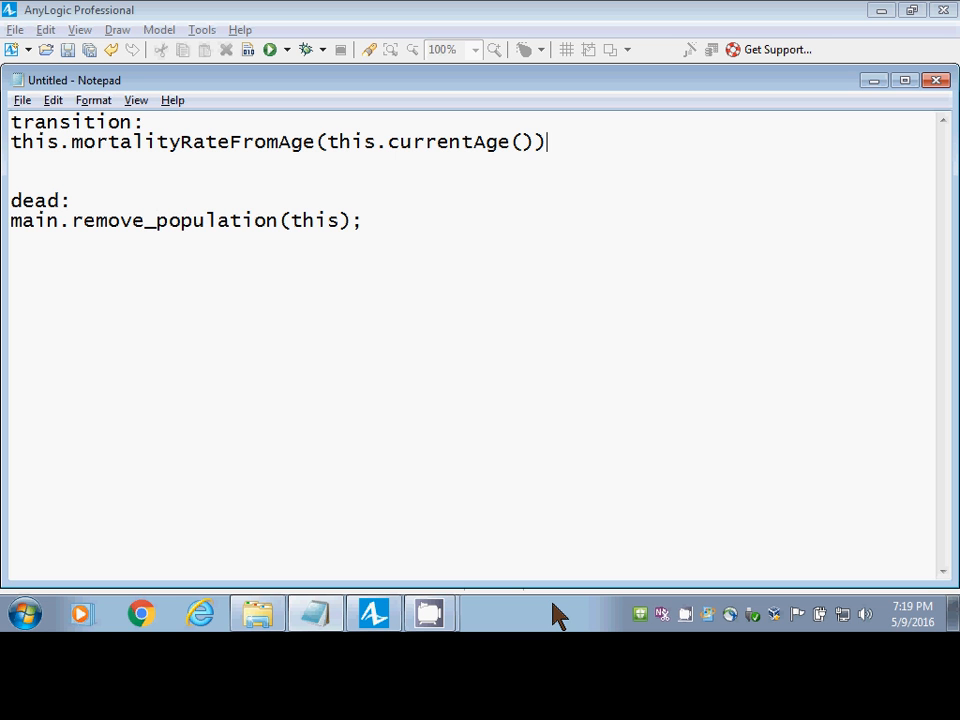
key(ctrl+Home)
text("dying")
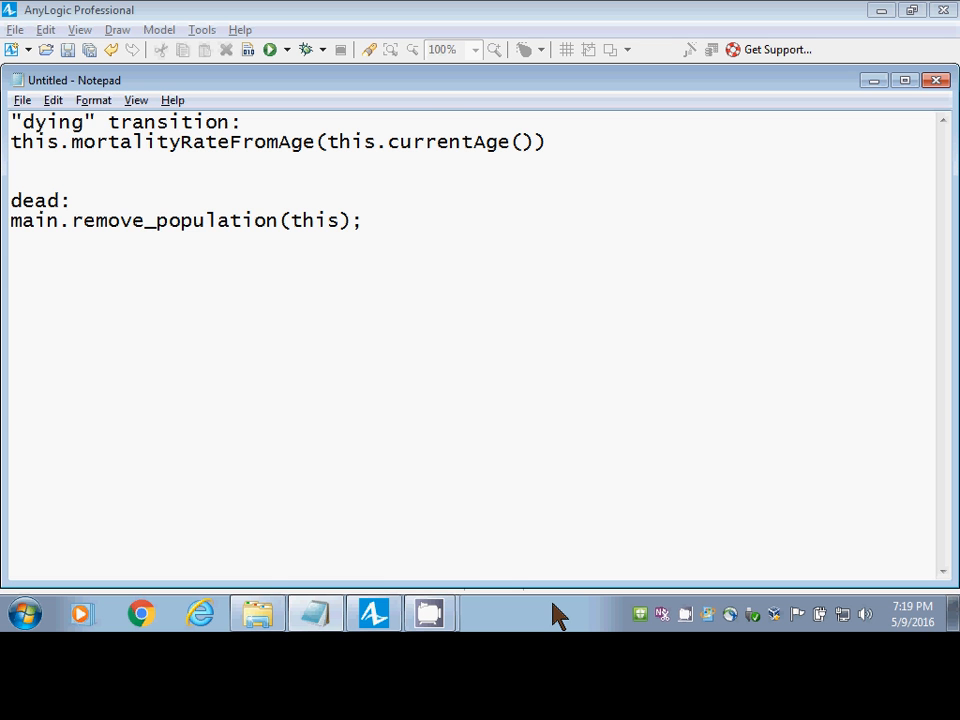
Switch to AnyLogic and watch a run of the NoImmigration experiment at x25 speed, closing the run window at the end.
click(373, 613)
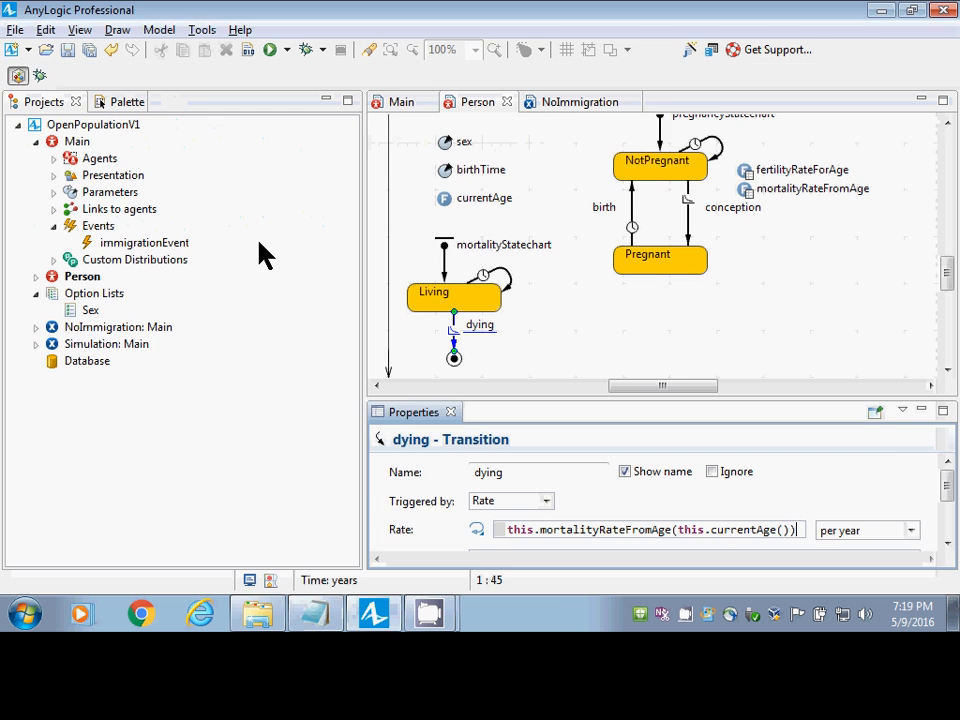
click(115, 330)
right_click(115, 340)
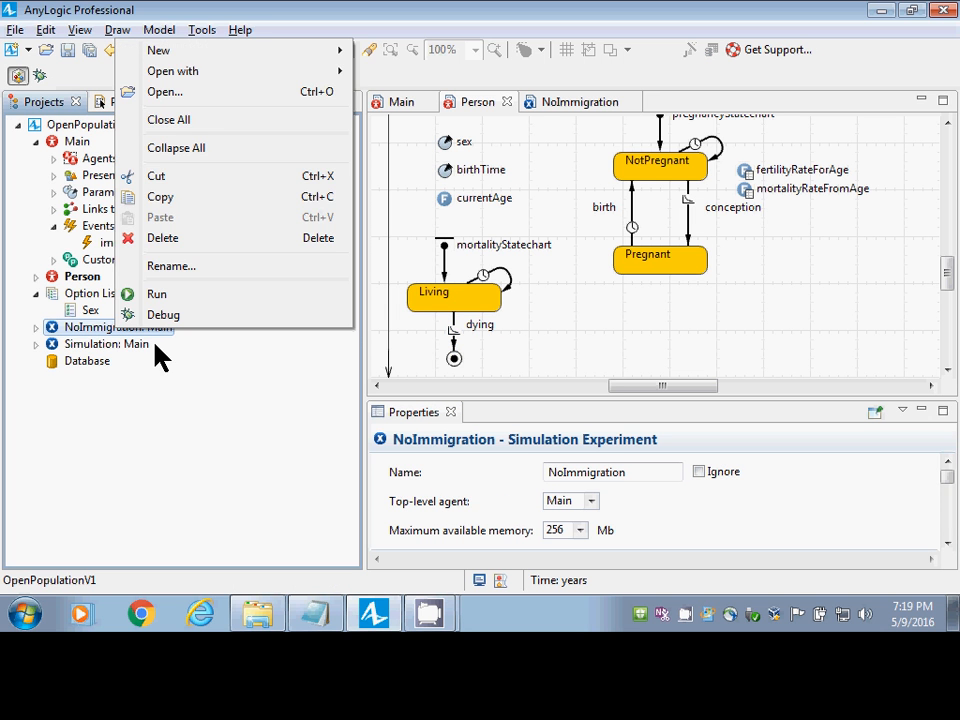
click(166, 298)
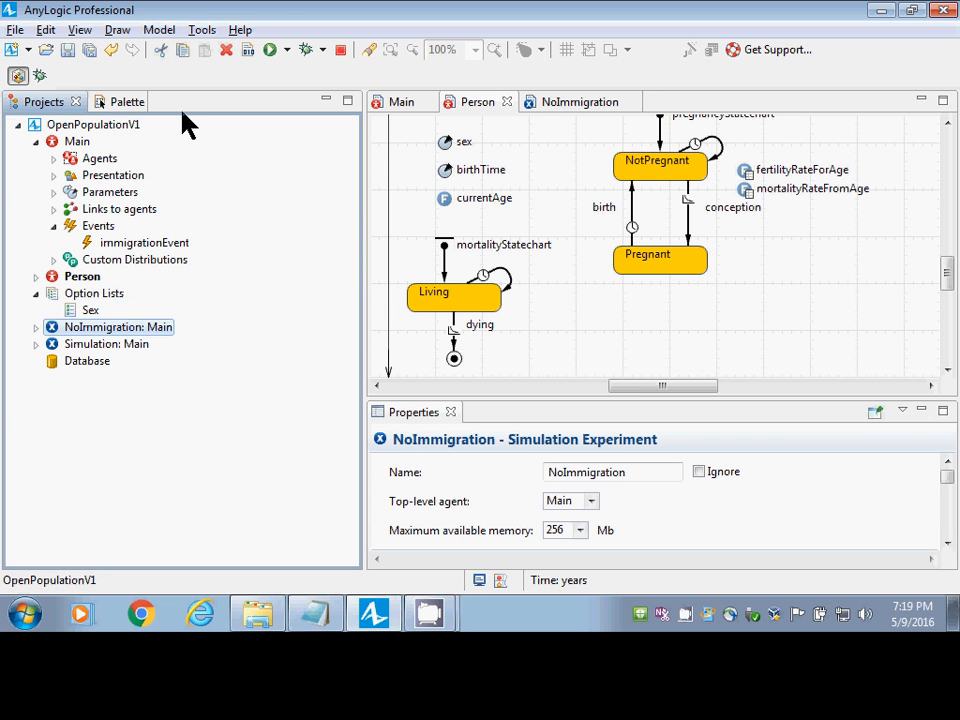
click(106, 146)
click(219, 43)
click(219, 43)
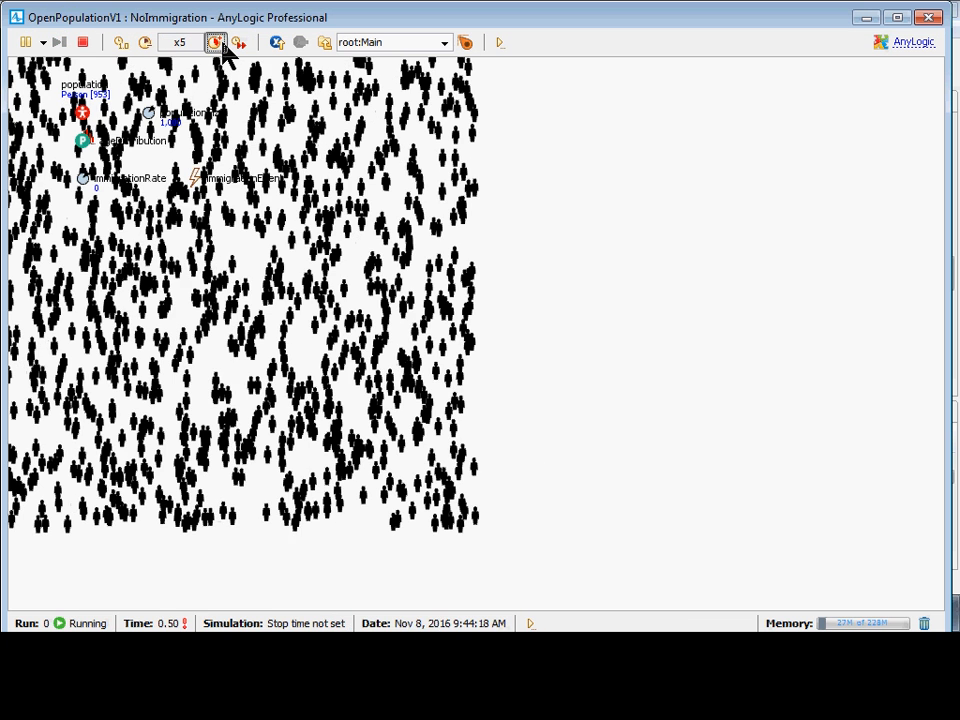
click(220, 43)
click(220, 43)
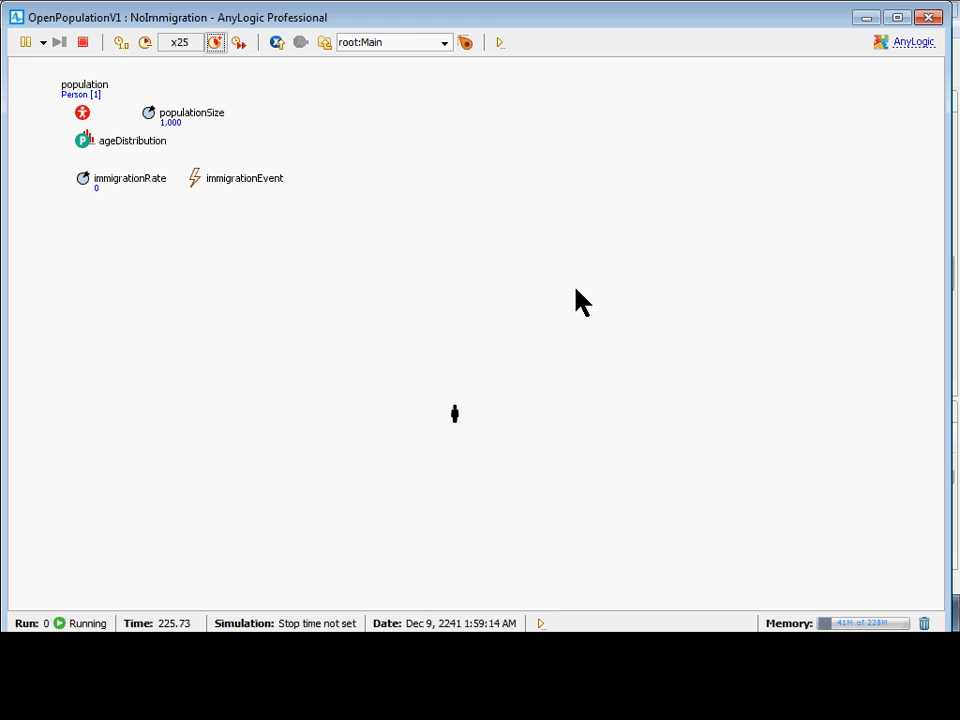
click(928, 18)
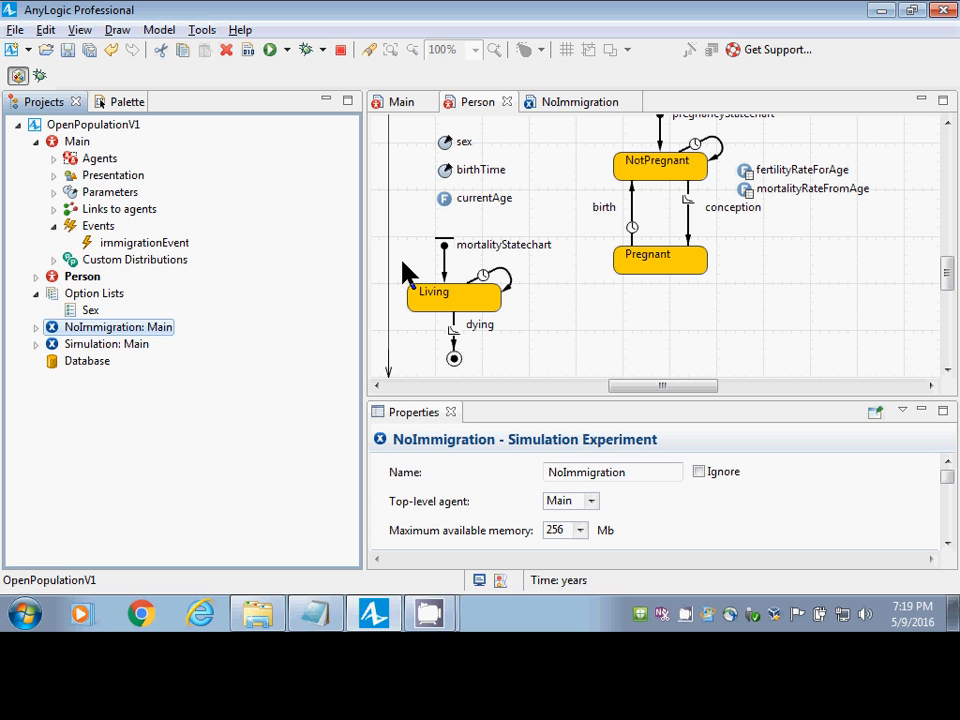
Run the Simulation experiment at x10 speed and inspect the population statistics, closing the run window at the end.
click(130, 345)
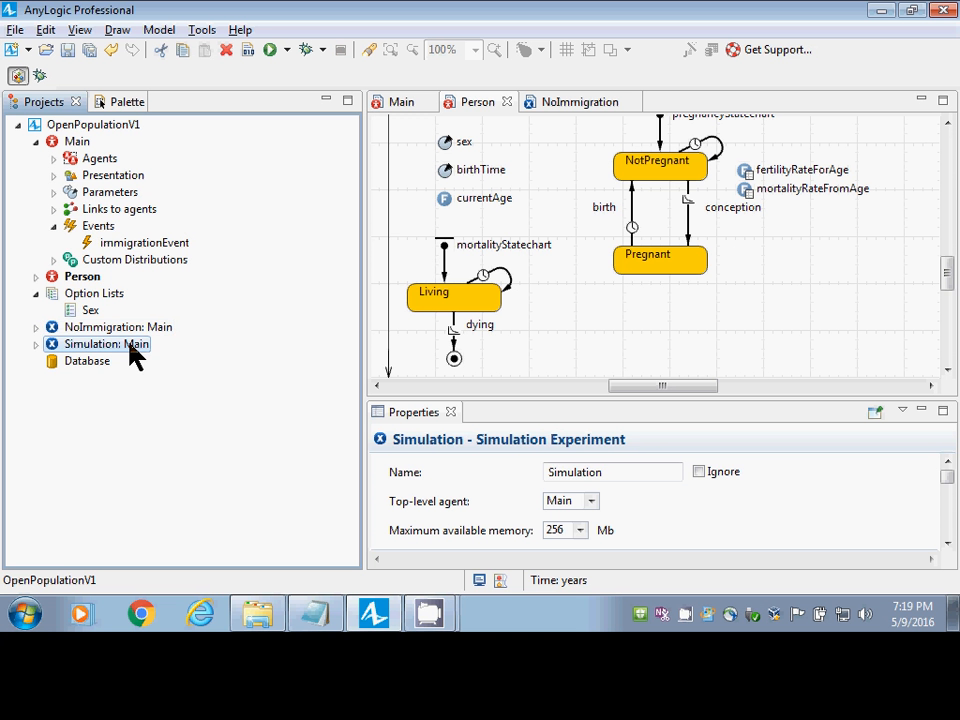
right_click(135, 352)
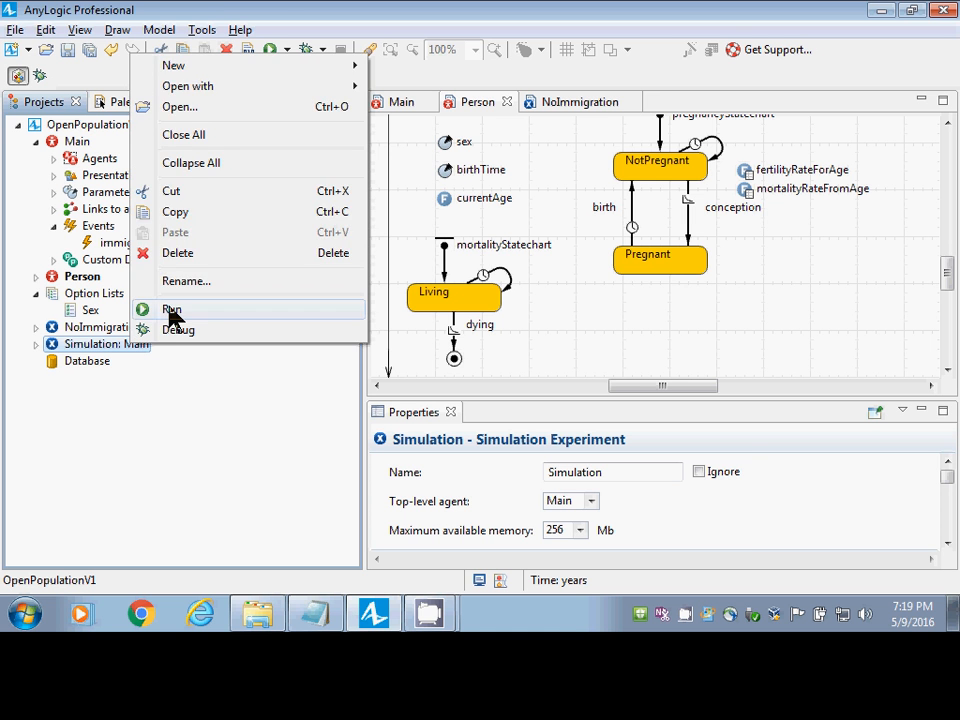
click(170, 312)
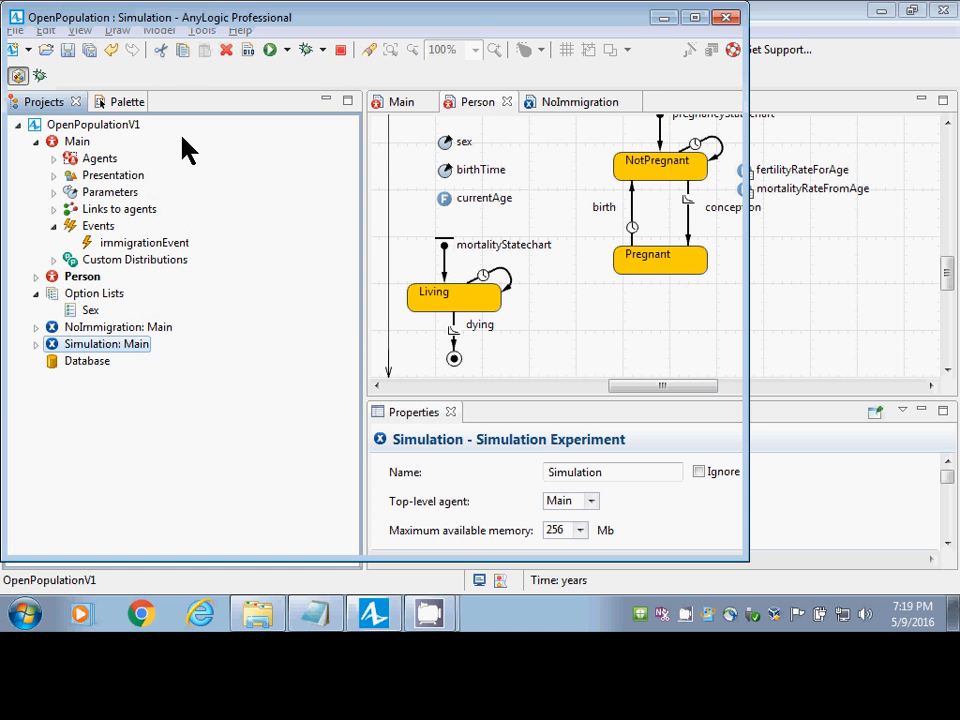
click(130, 147)
click(215, 42)
click(215, 42)
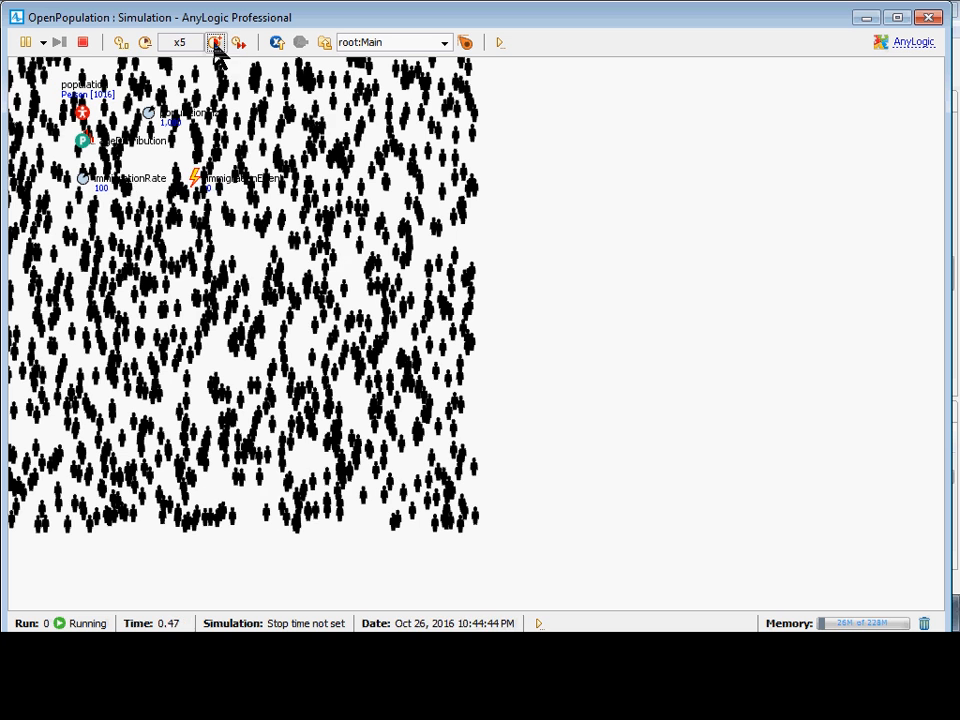
click(215, 42)
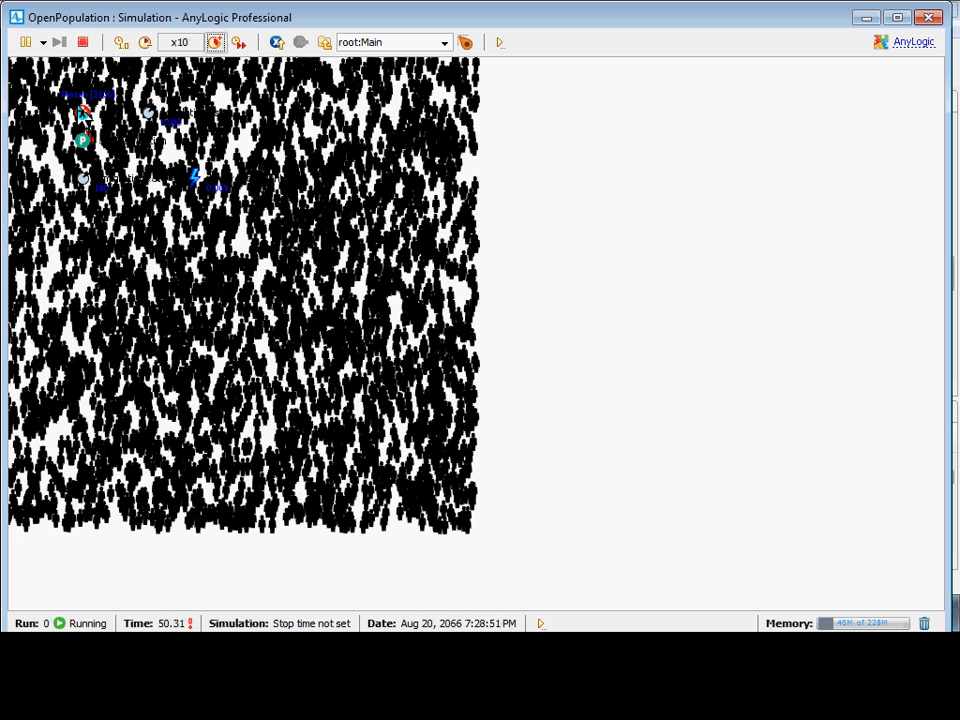
click(82, 112)
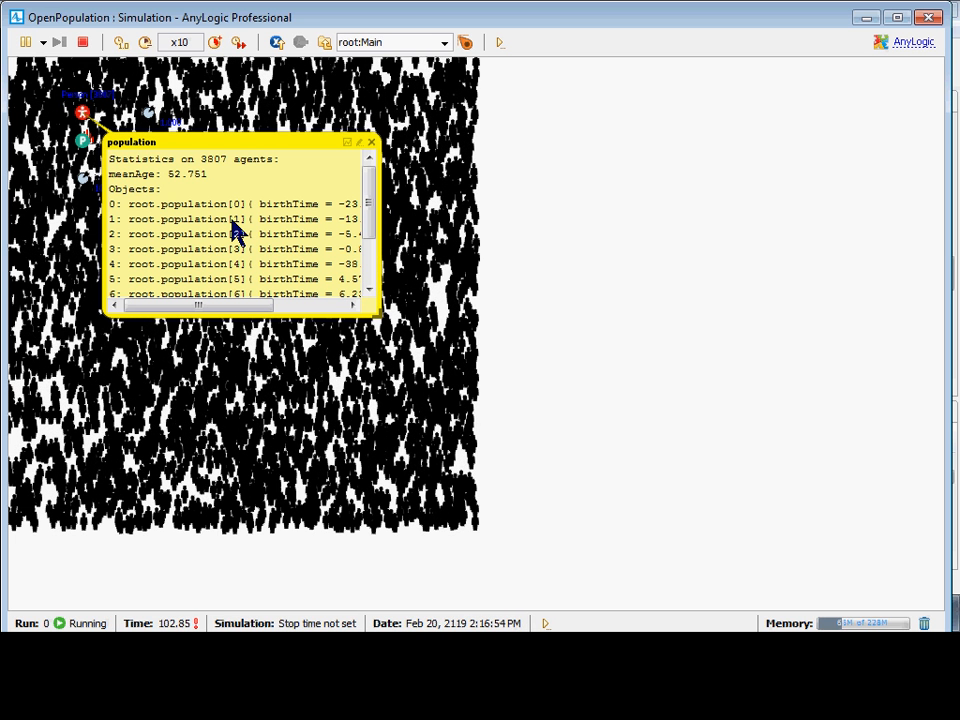
click(929, 18)
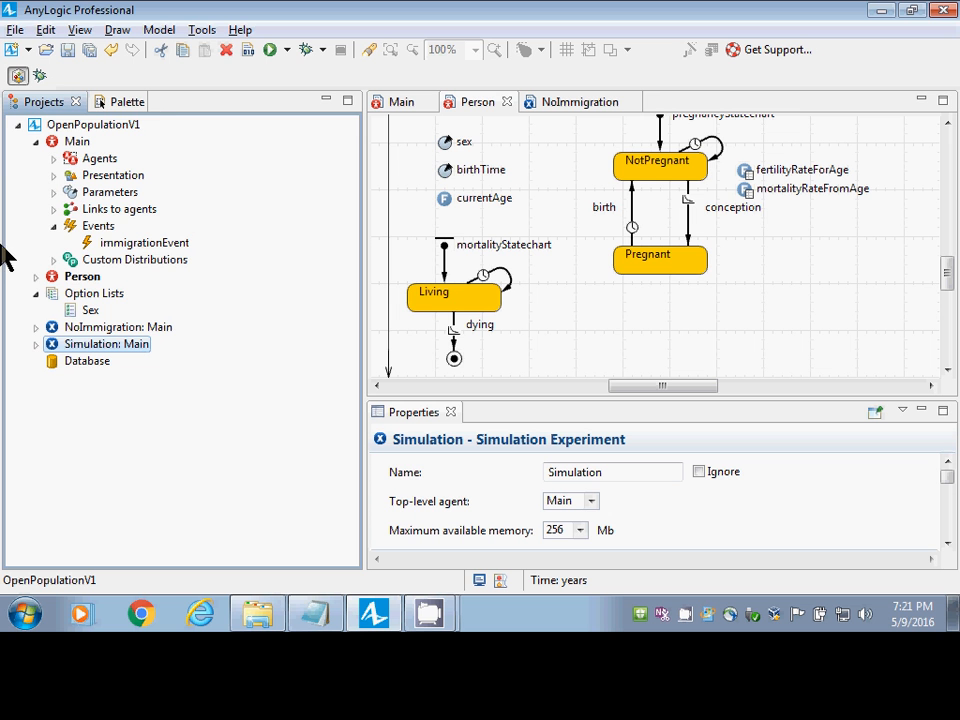
click(120, 105)
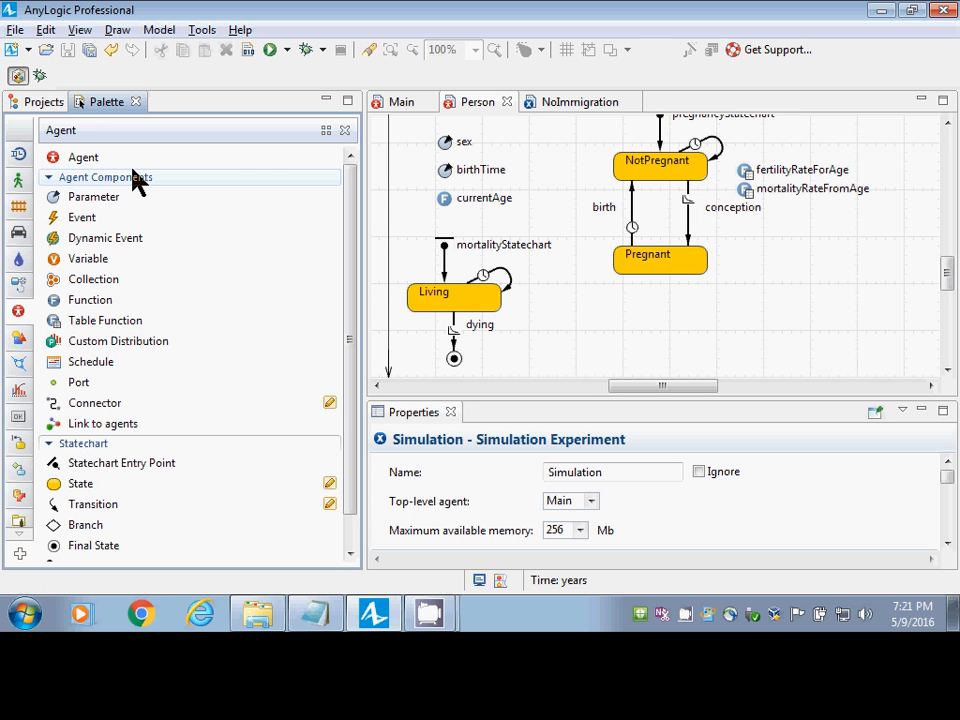
drag(55, 205, 205, 225)
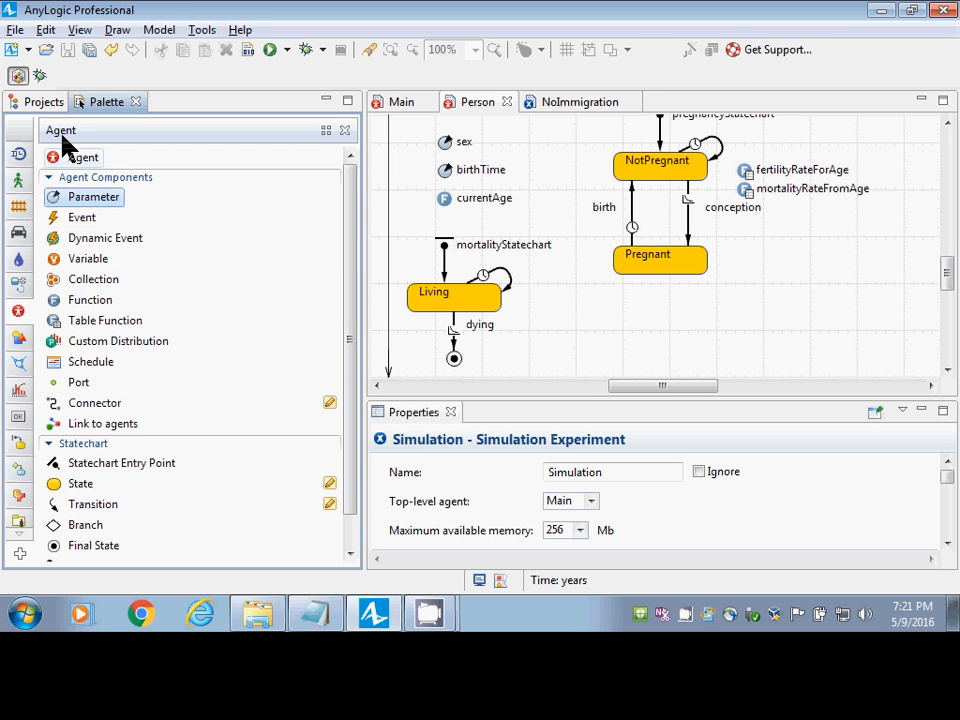
click(44, 103)
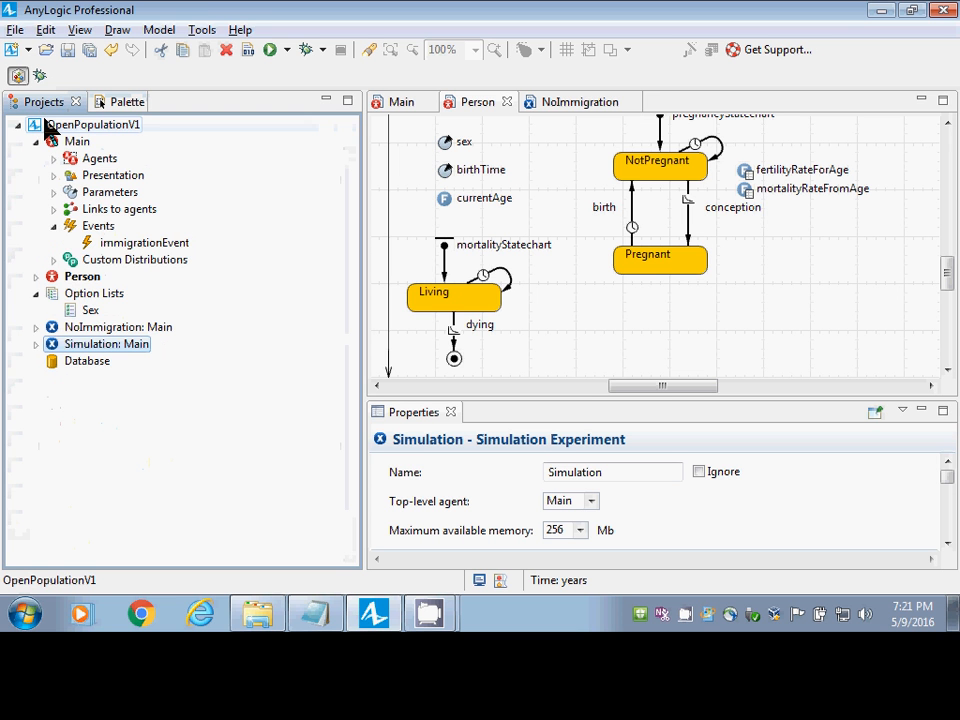
Run the NoImmigration experiment again at x250 speed, closing the run window at the end.
right_click(101, 332)
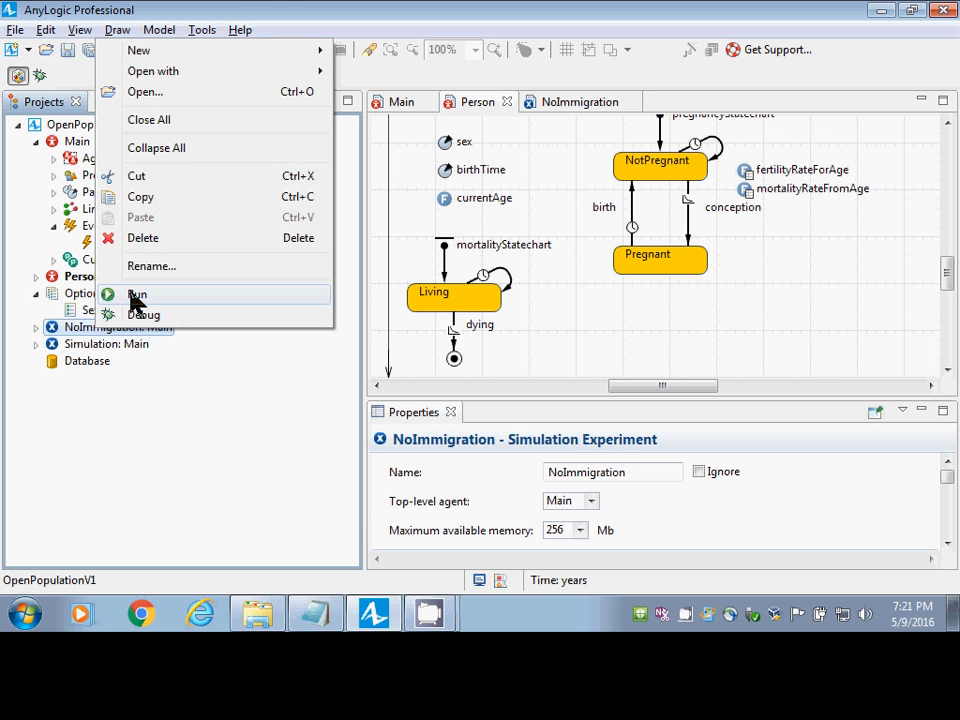
click(135, 300)
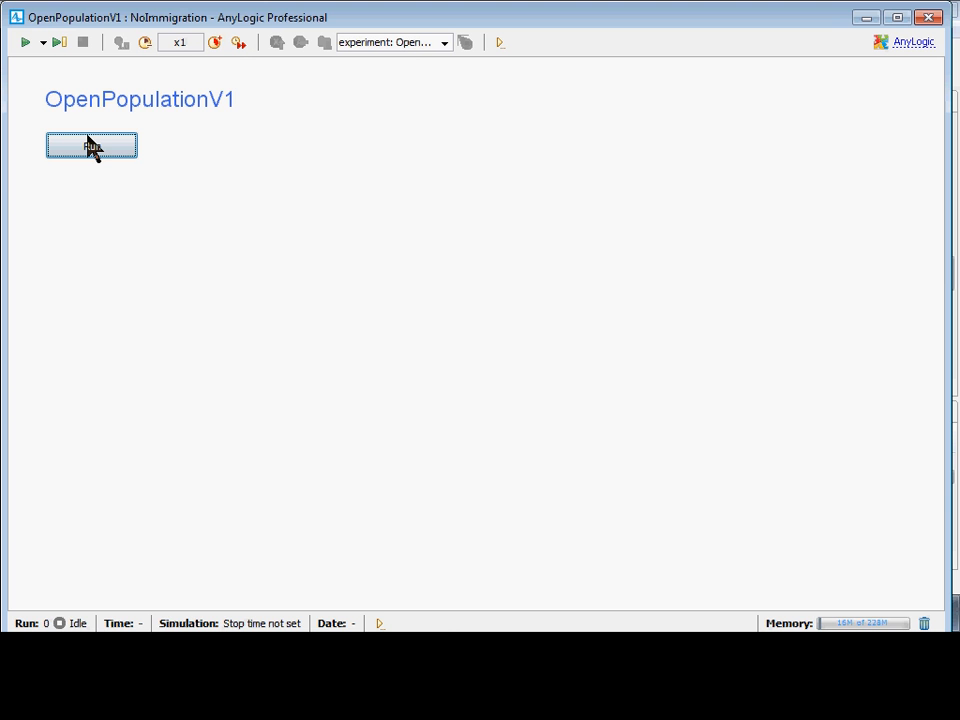
click(90, 146)
click(213, 43)
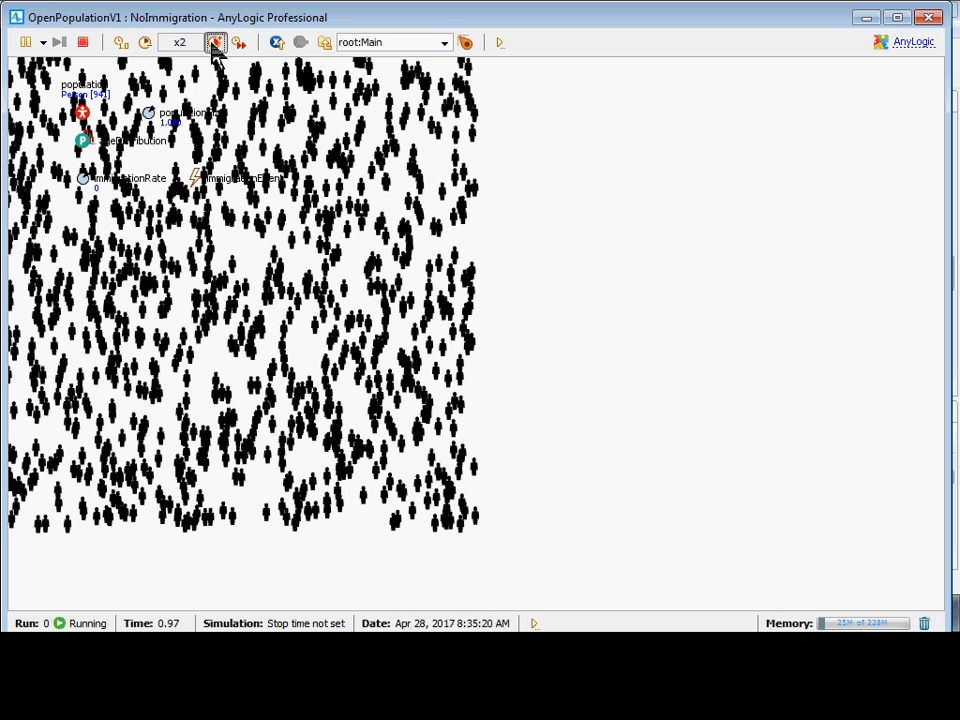
click(215, 42)
click(215, 42)
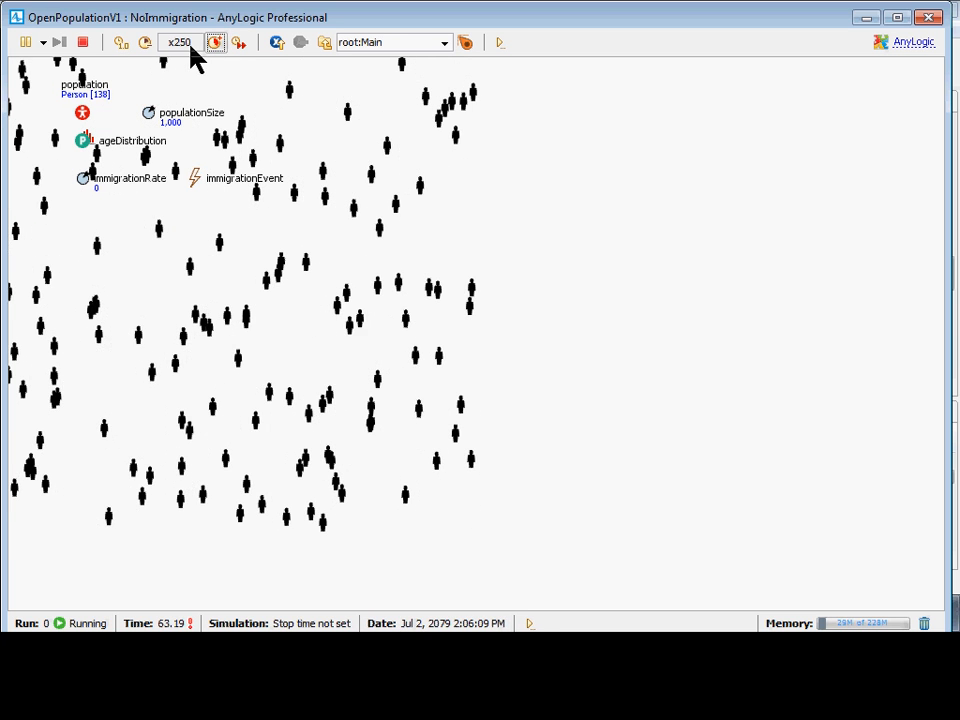
double_click(17, 17)
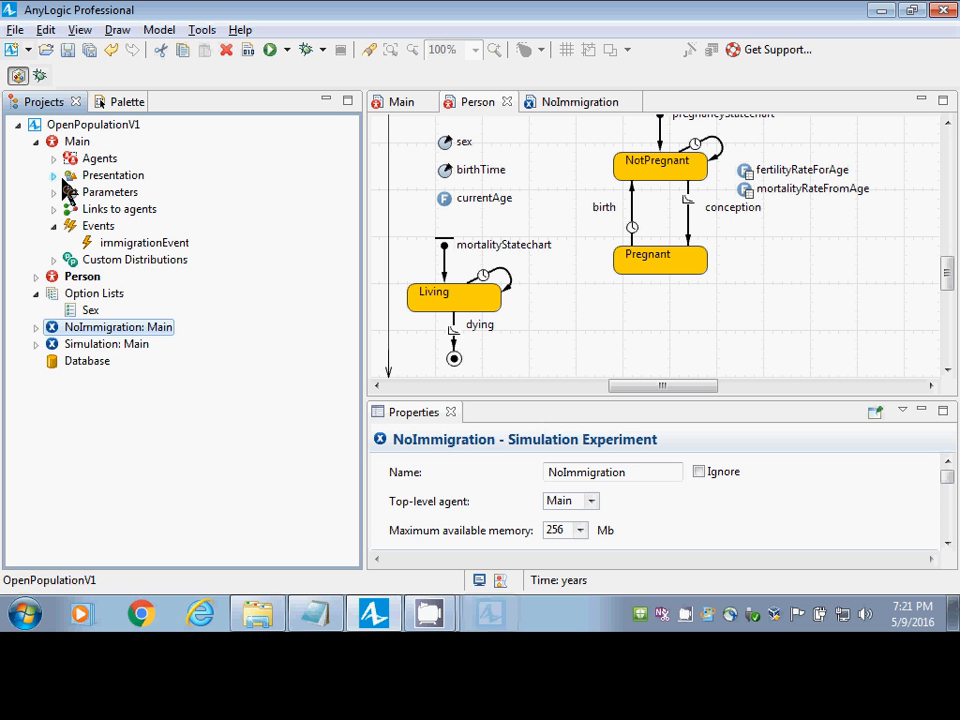
Run the Simulation experiment again at x250 speed and inspect the population statistics, closing the run window at the end.
right_click(95, 345)
click(125, 303)
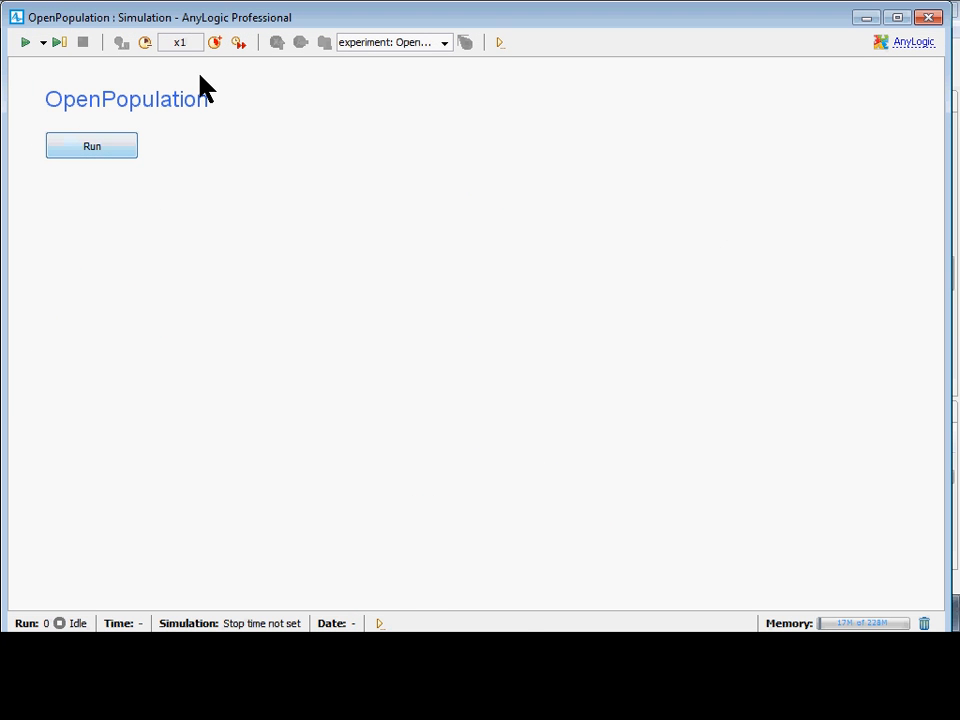
click(120, 145)
click(213, 46)
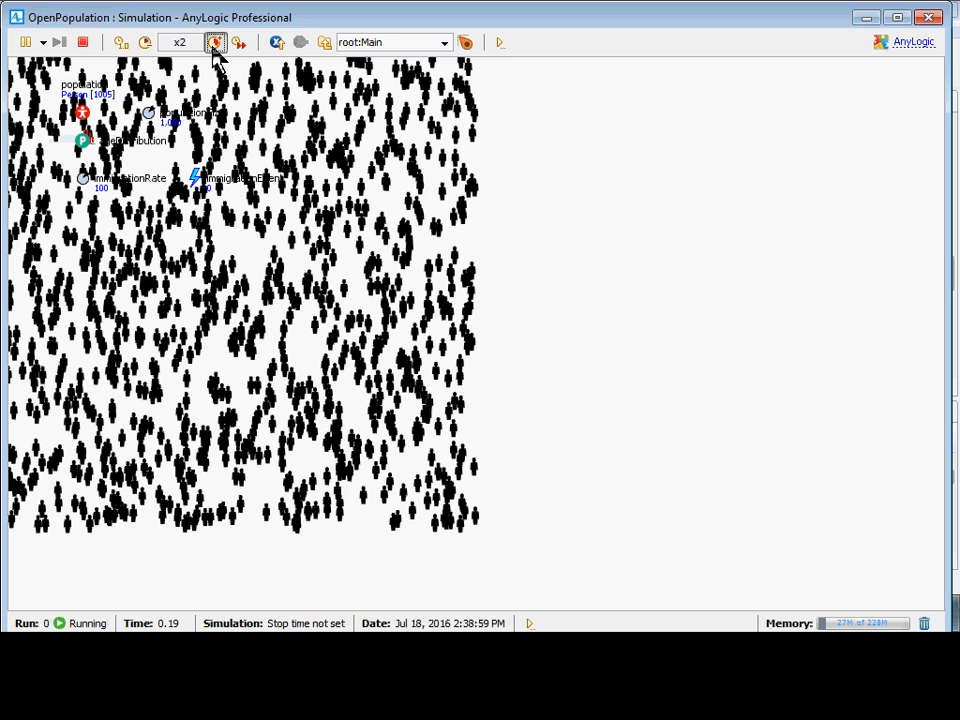
click(213, 46)
click(213, 46)
click(213, 46)
click(213, 46)
click(213, 46)
click(213, 46)
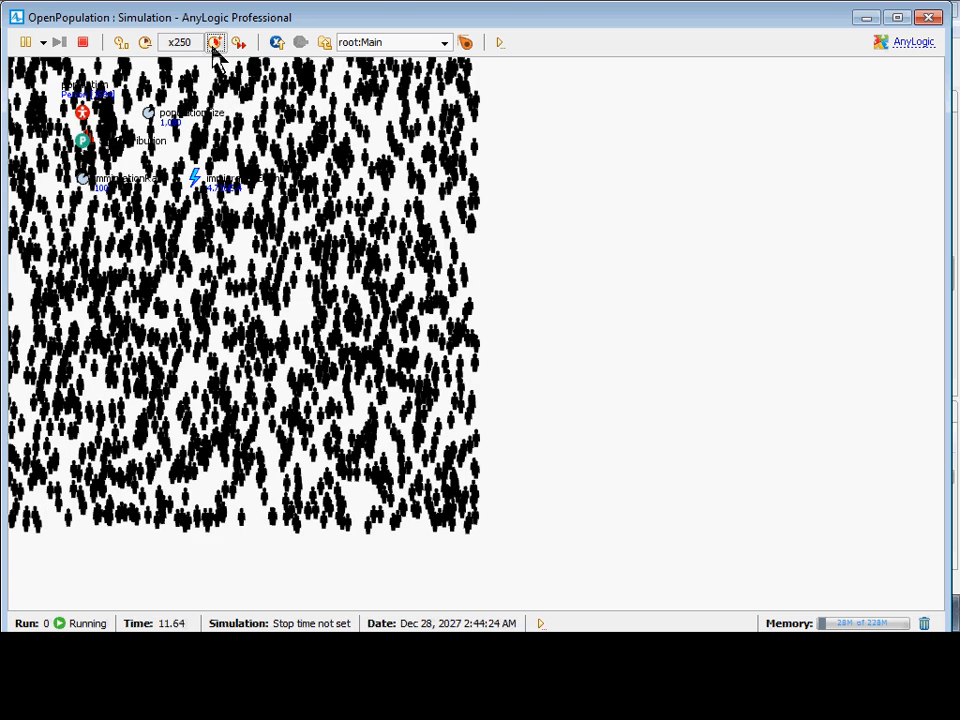
click(215, 44)
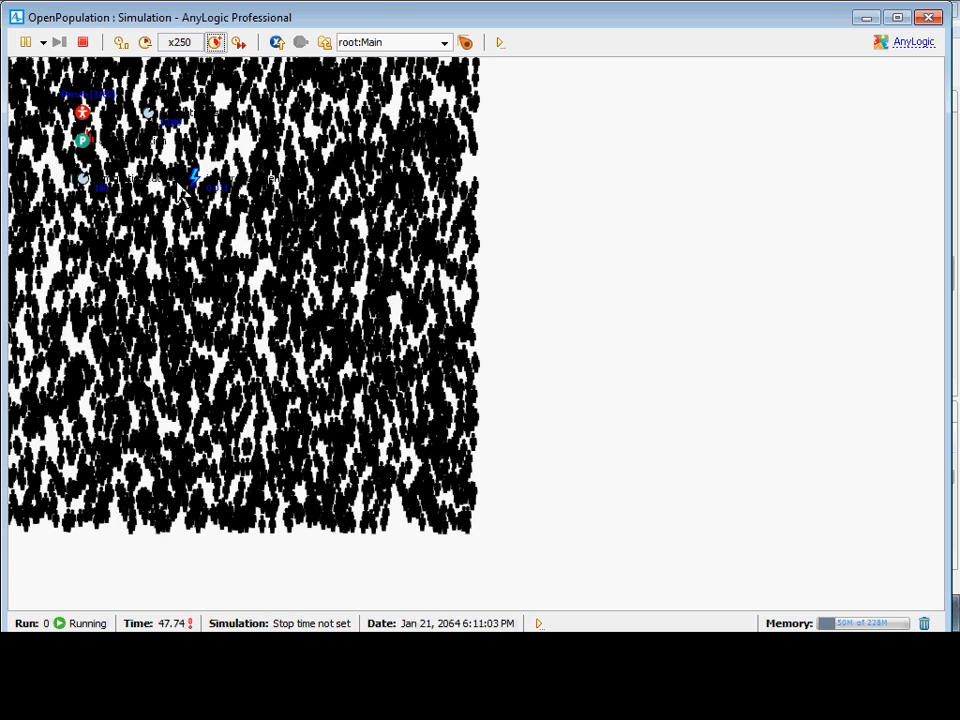
click(82, 113)
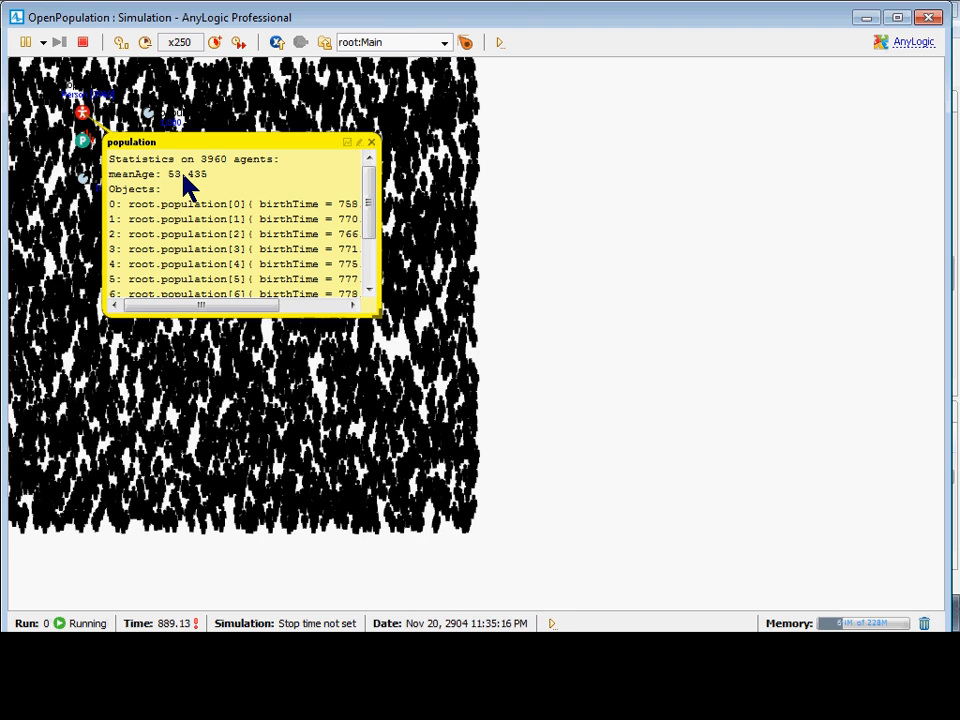
click(938, 14)
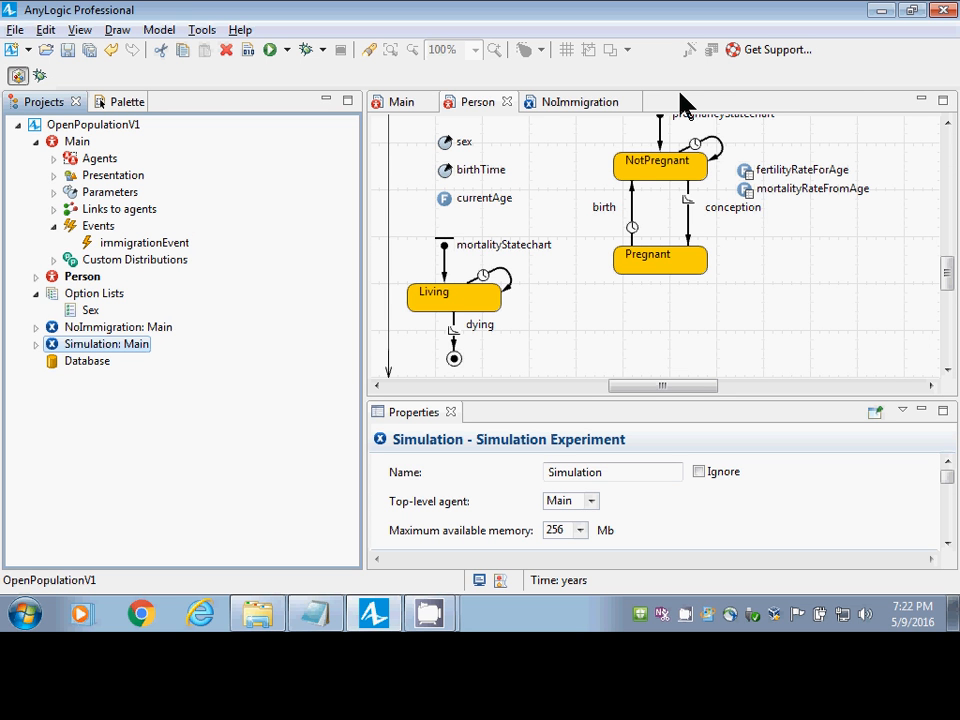
Add a parameter named mother to the Person agent, directly above the sex parameter.
click(946, 122)
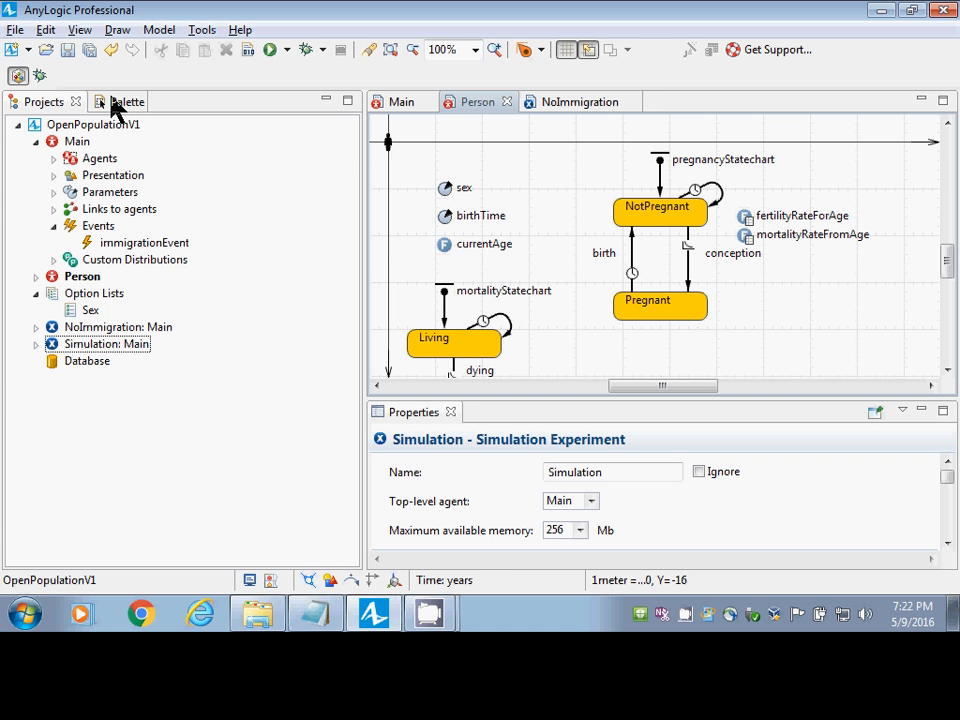
click(113, 101)
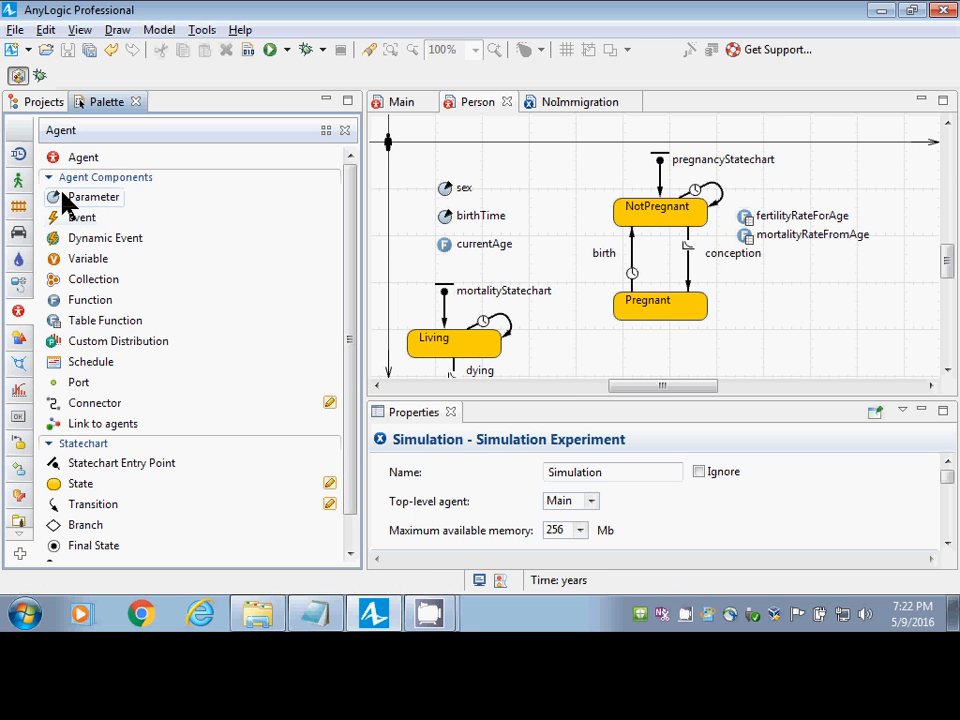
drag(64, 197, 447, 172)
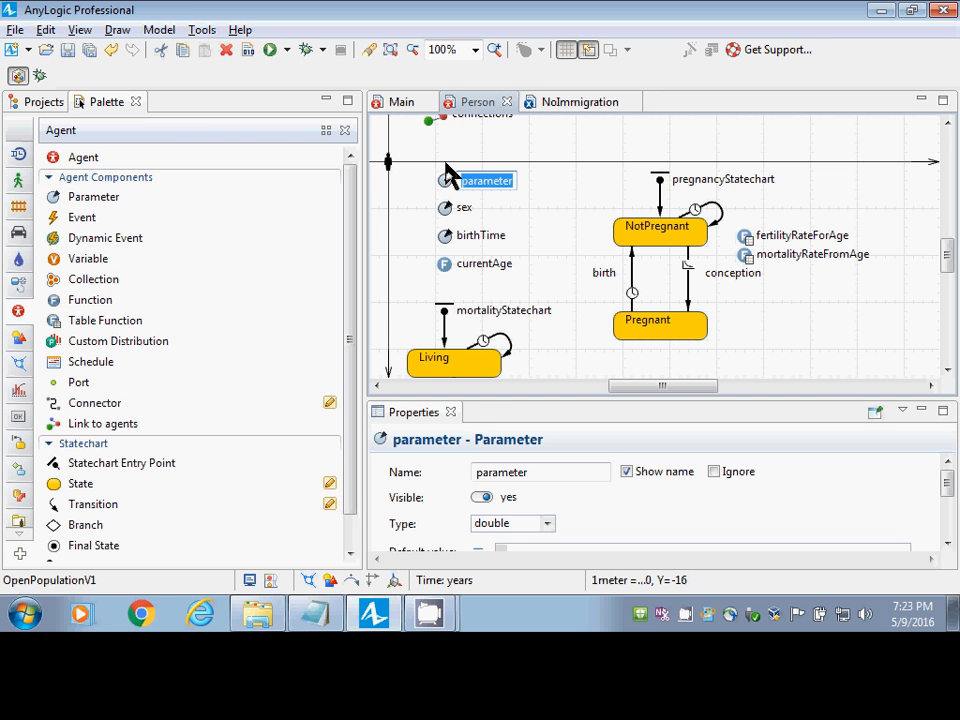
text(mother)
key(Return)
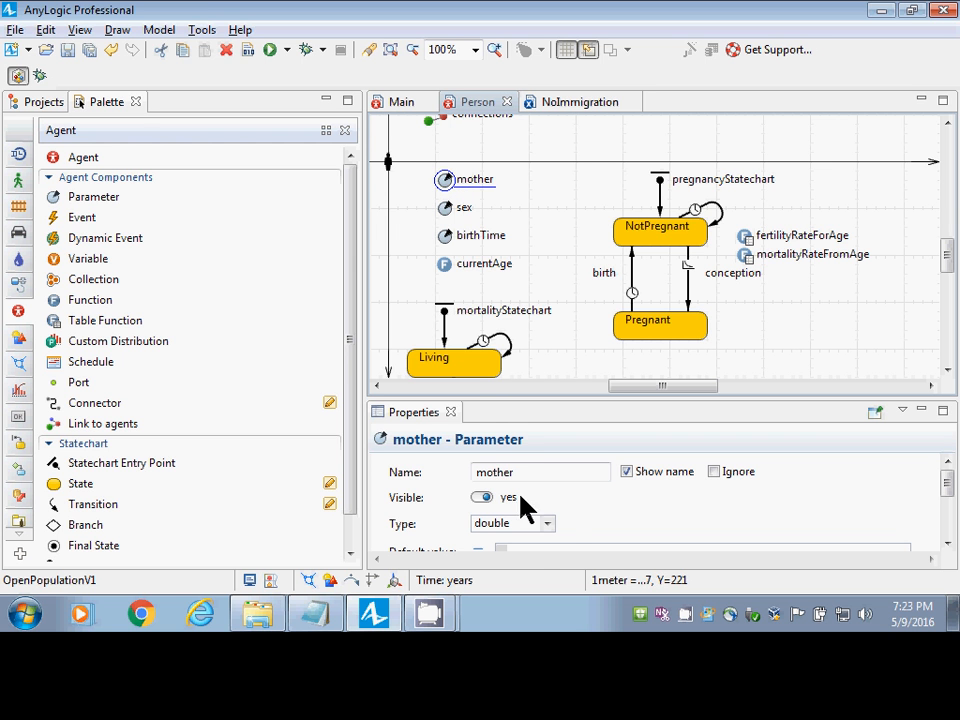
Set the mother parameter's type to Person and build the model.
click(547, 524)
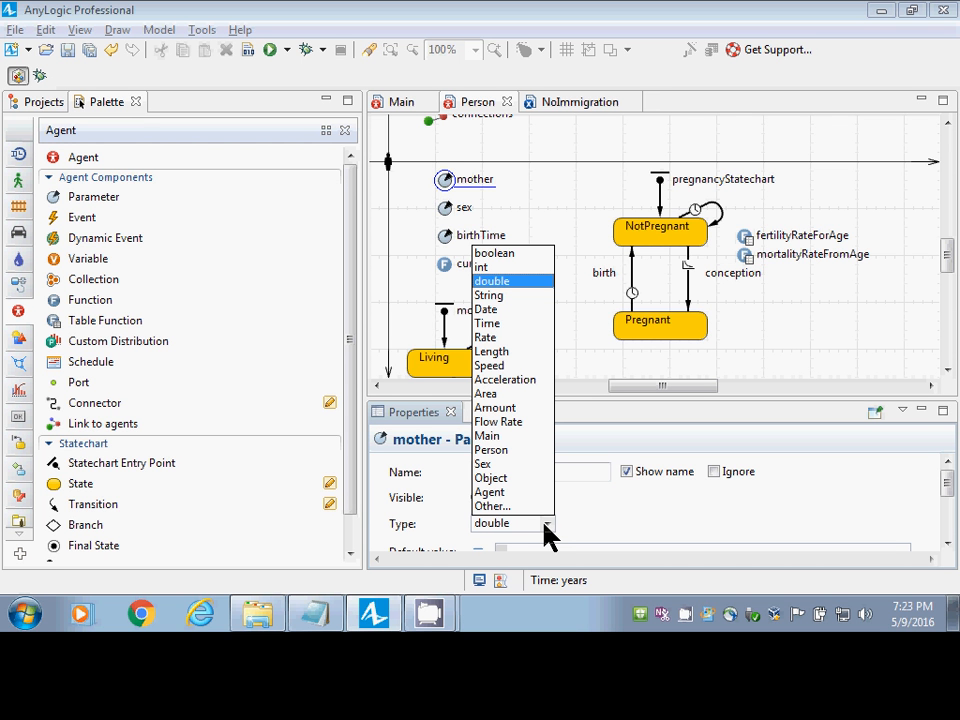
click(493, 451)
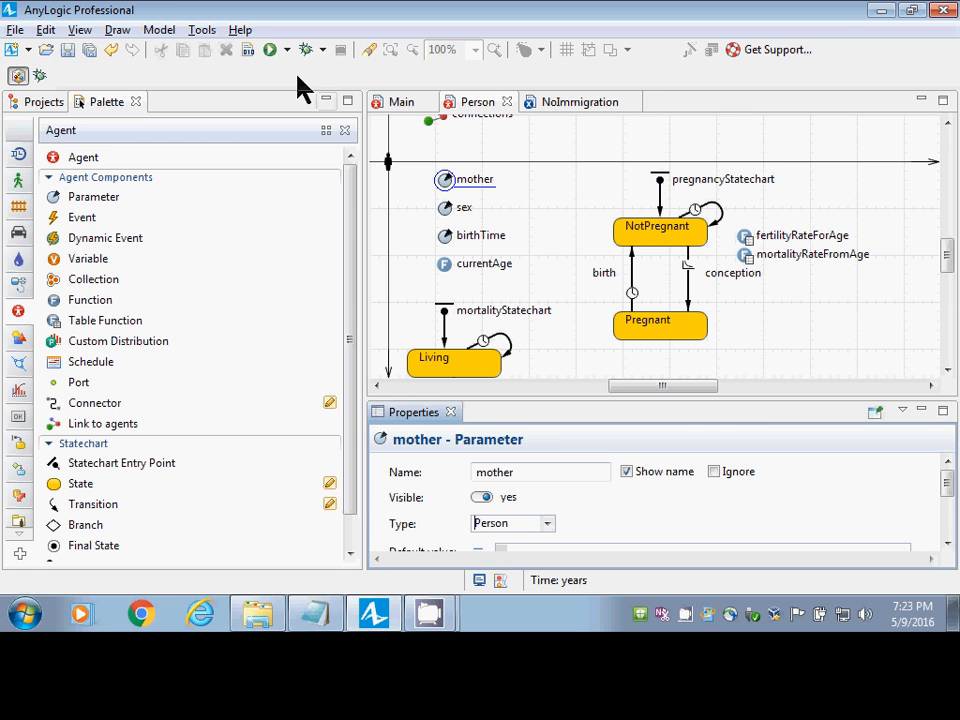
click(249, 54)
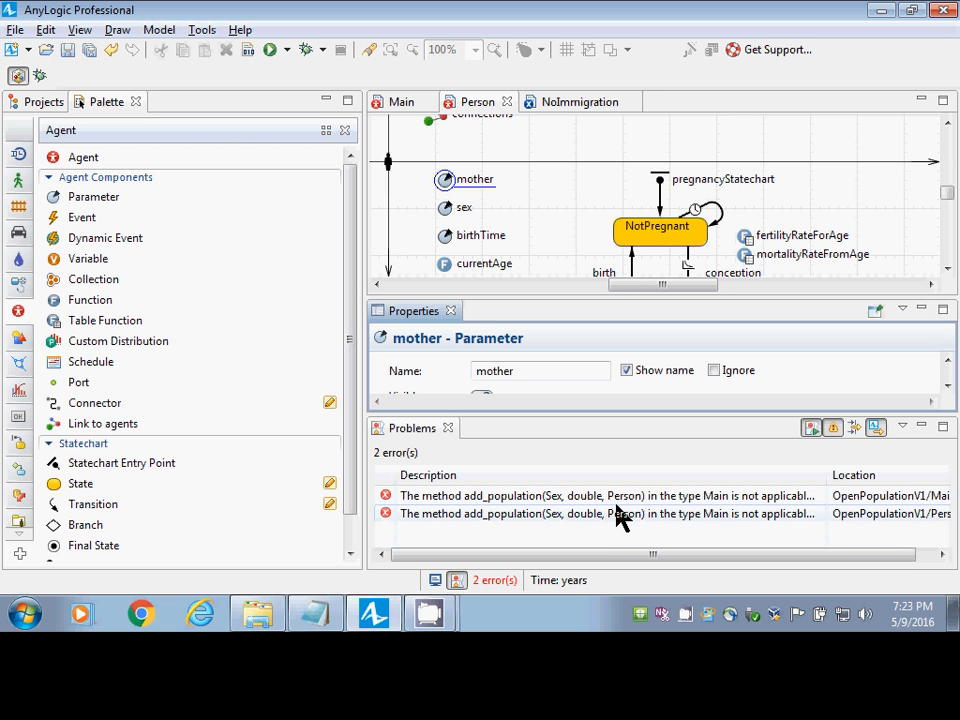
In Main's immigrationEvent action, pass null as the third argument of the add_population call, on its own line.
click(402, 102)
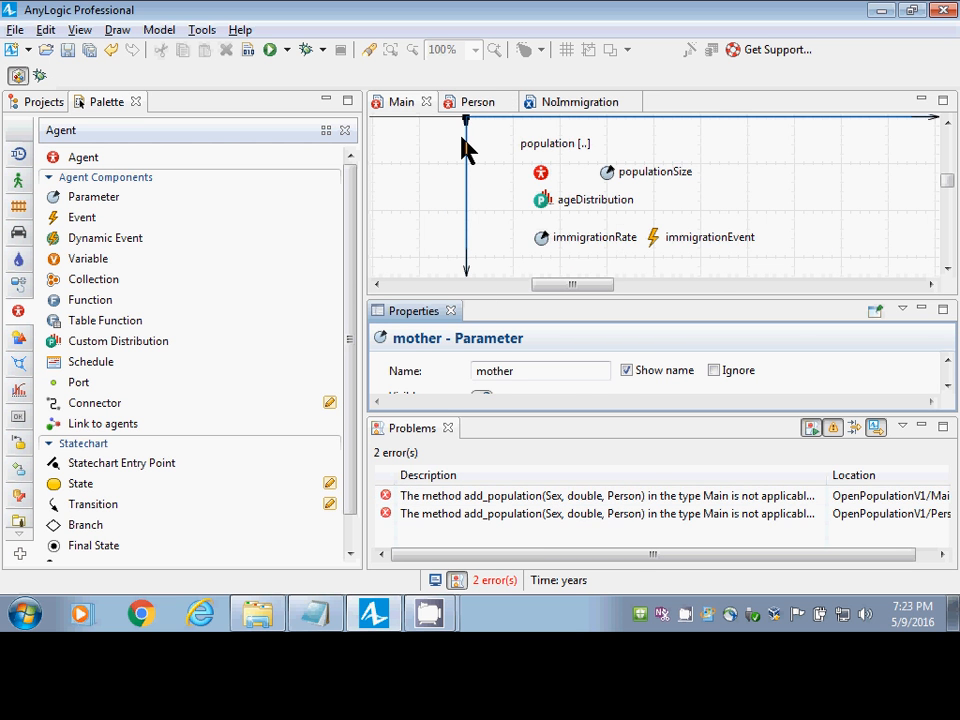
click(530, 170)
click(539, 173)
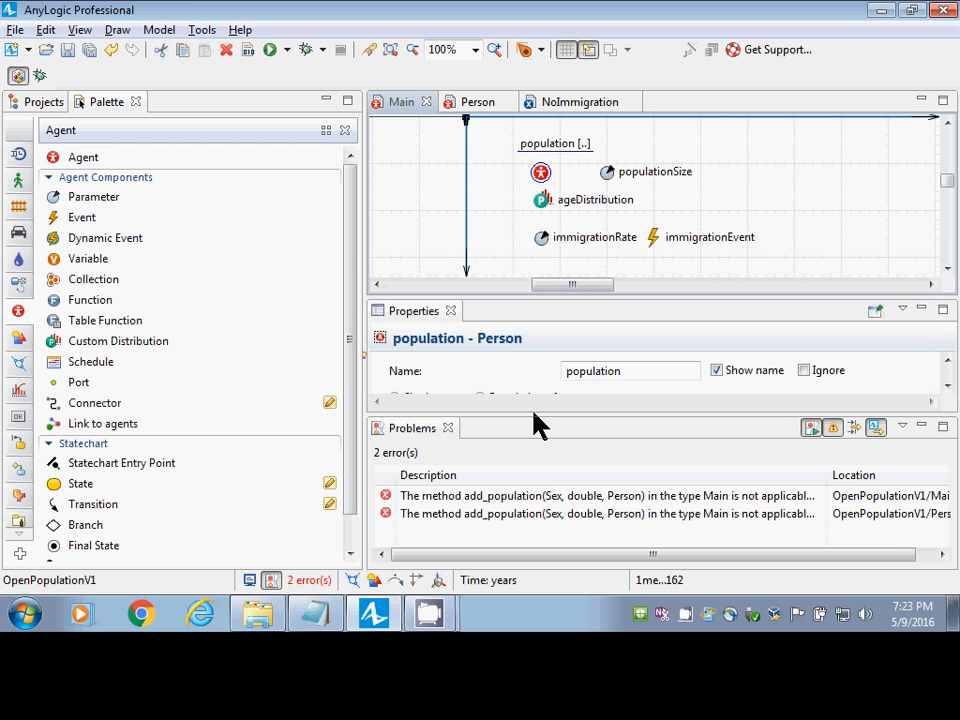
click(478, 498)
double_click(478, 500)
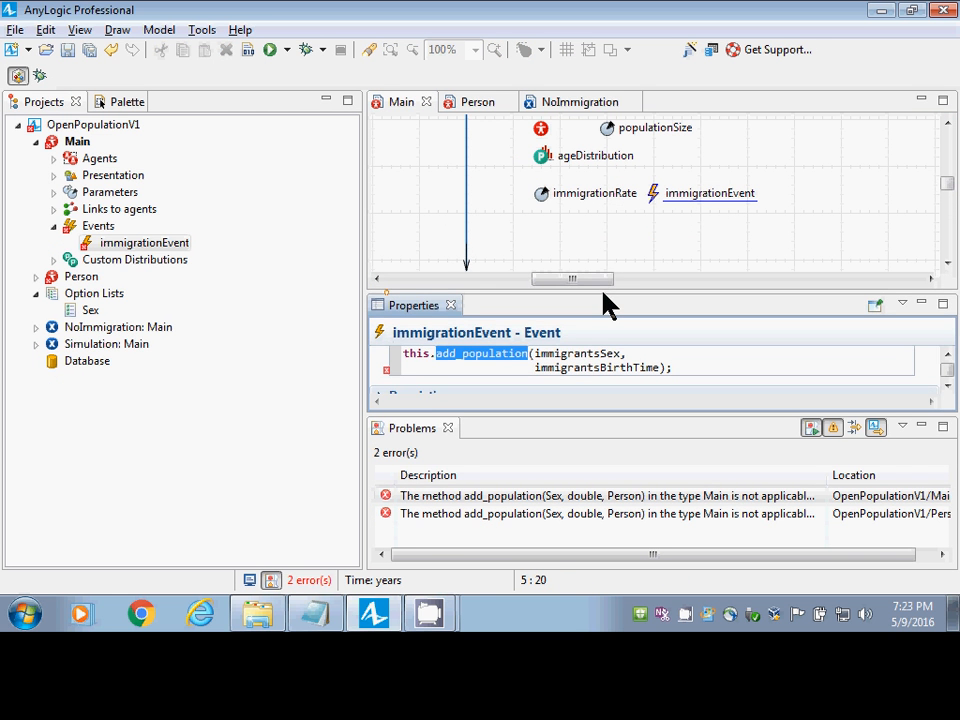
drag(603, 293, 603, 172)
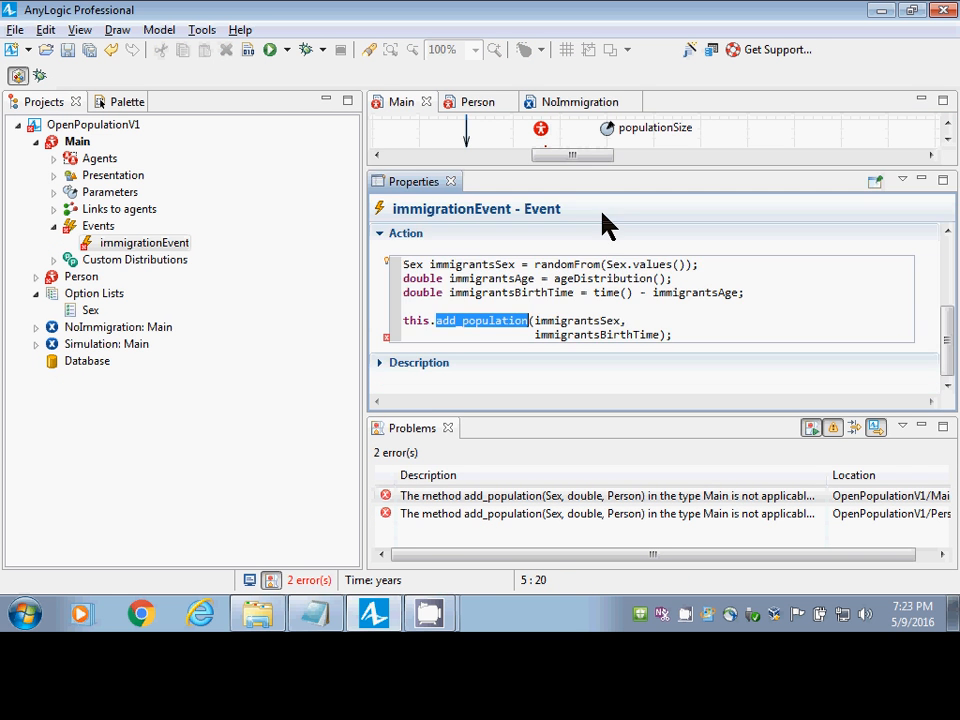
click(562, 340)
key(ctrl+Right)
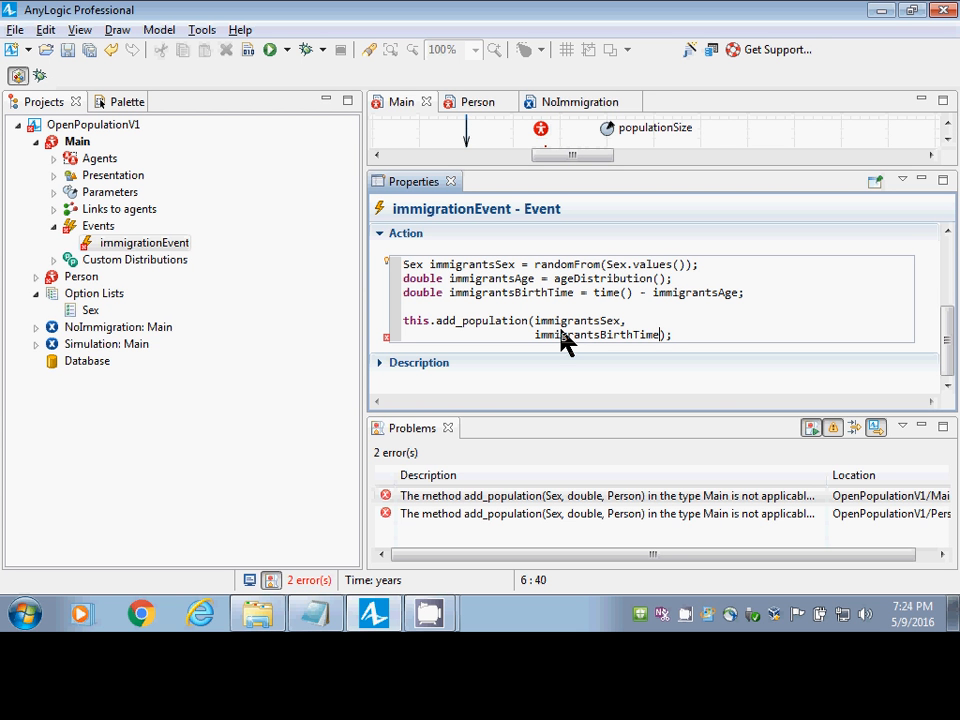
text(,)
key(Return)
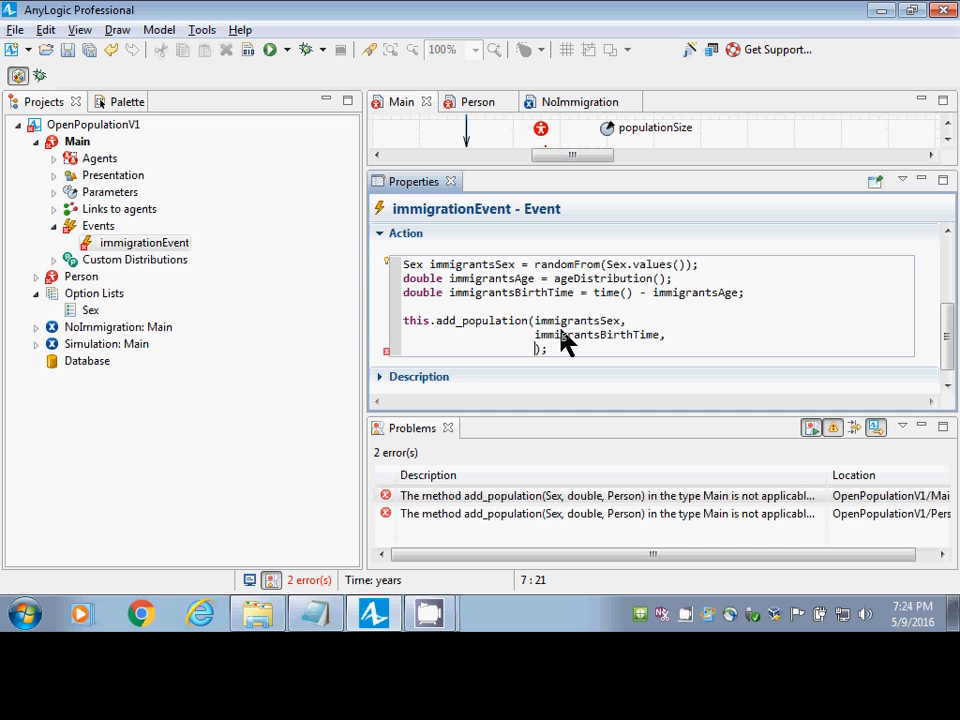
text(null)
click(556, 502)
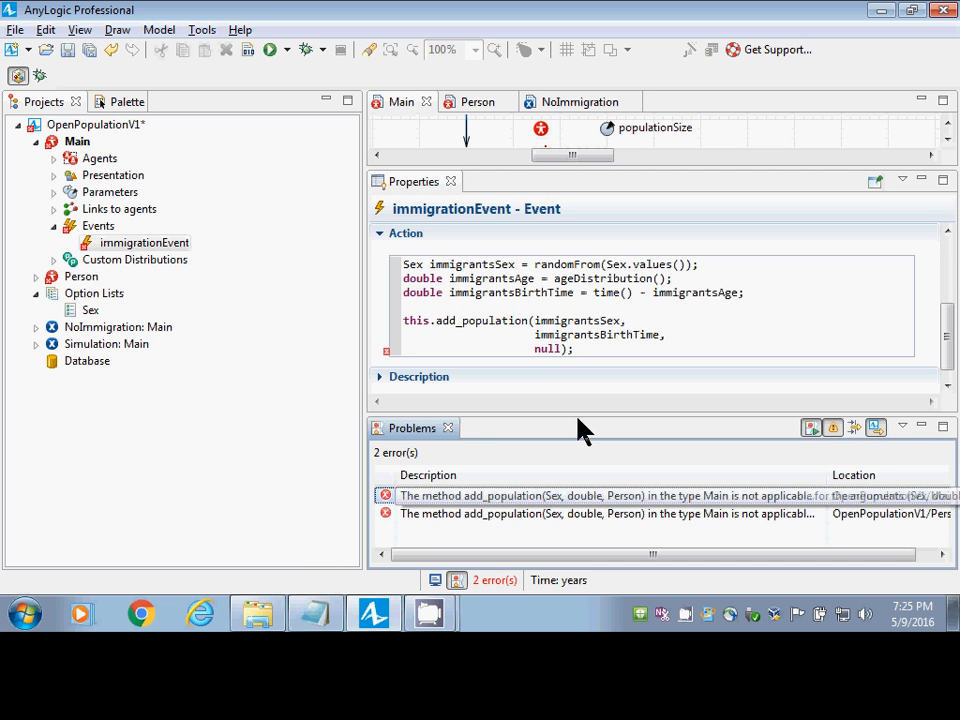
drag(535, 348, 561, 348)
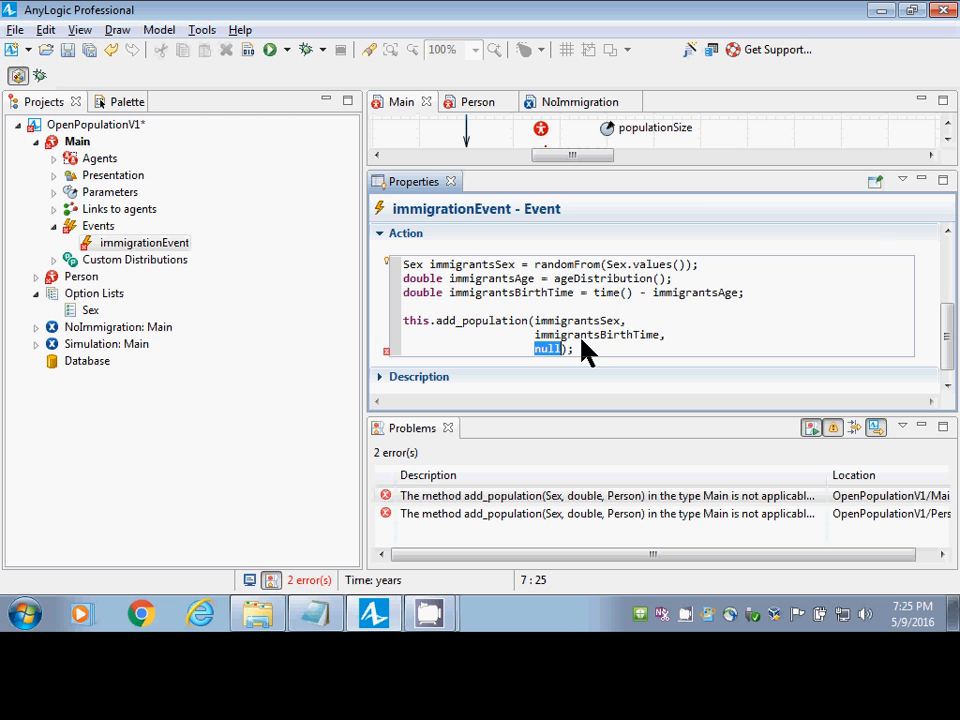
In the action of Person's birth transition, pass this as the third argument of the main.add_population call.
double_click(544, 515)
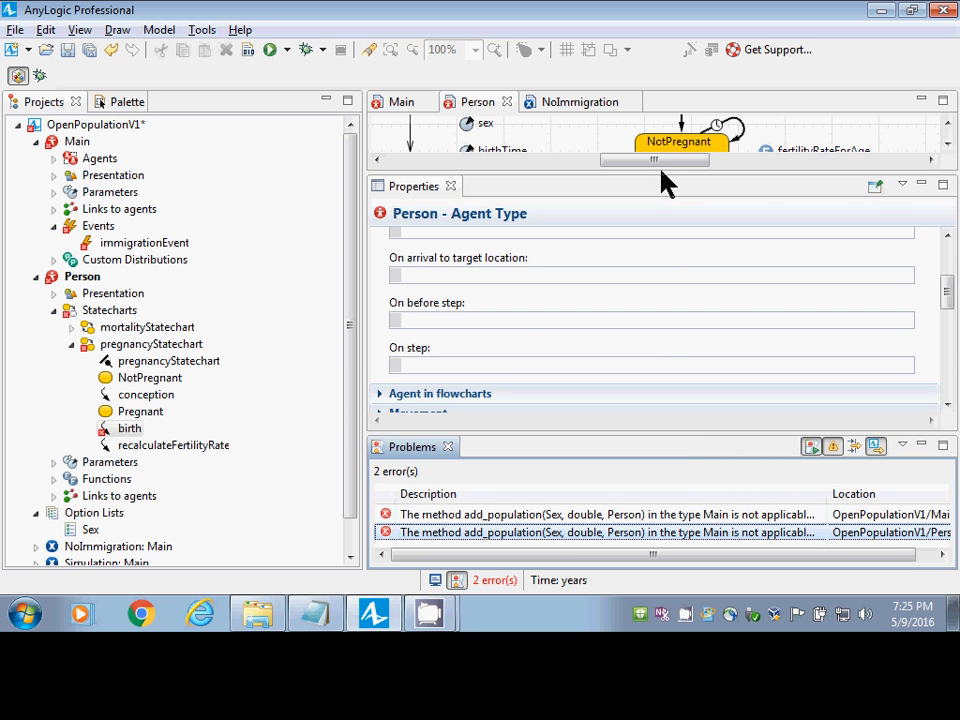
drag(667, 183, 655, 368)
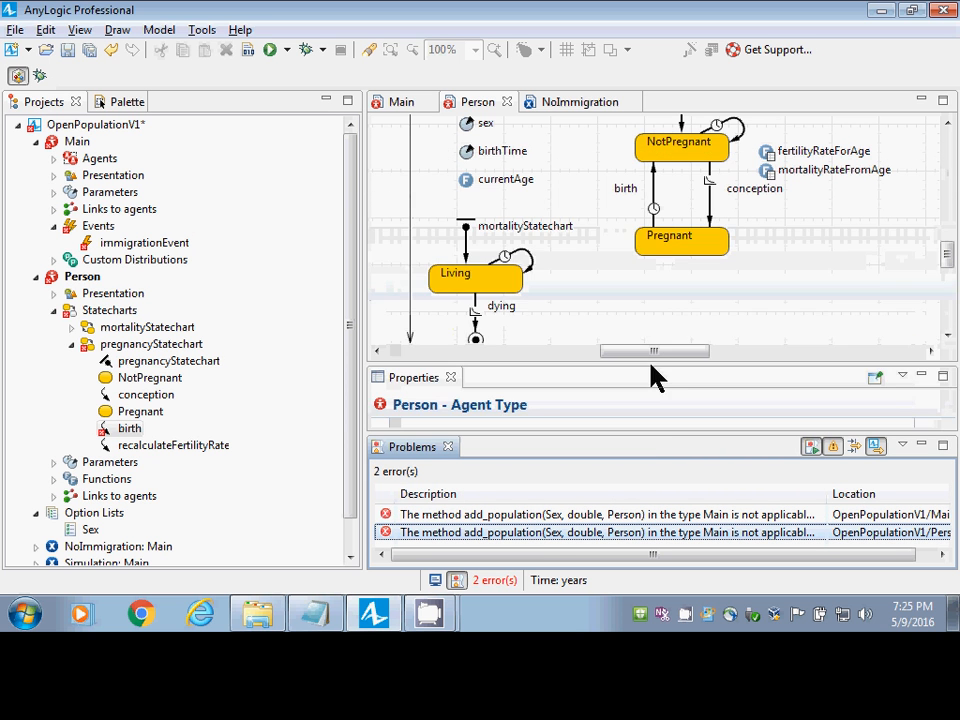
double_click(557, 536)
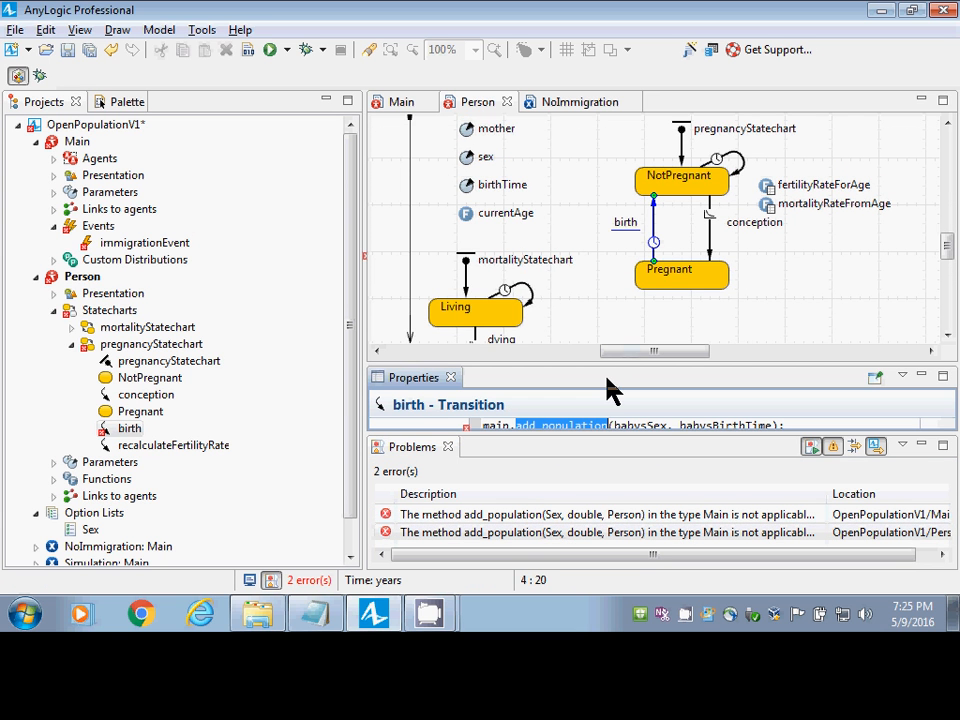
drag(606, 379, 619, 274)
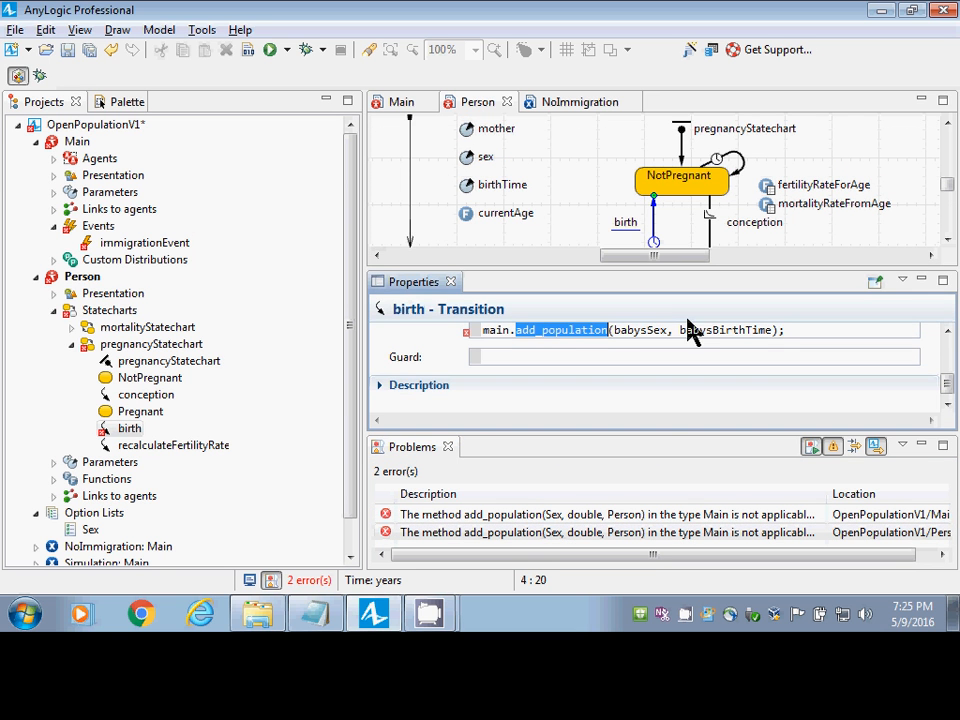
click(687, 338)
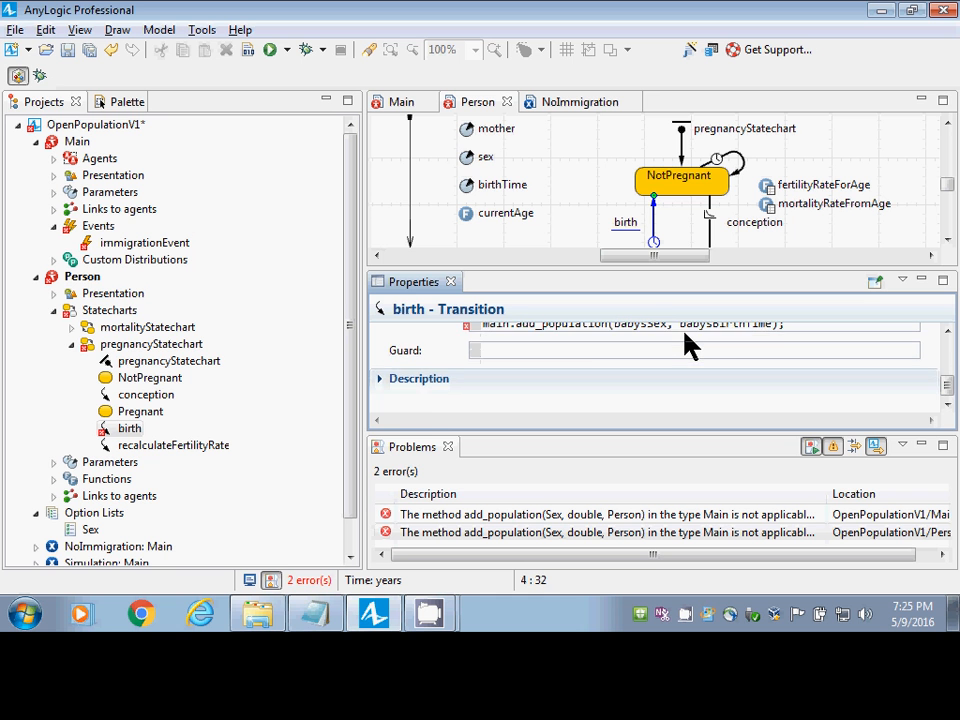
key(Up)
key(Up)
key(Up)
key(Down)
key(Down)
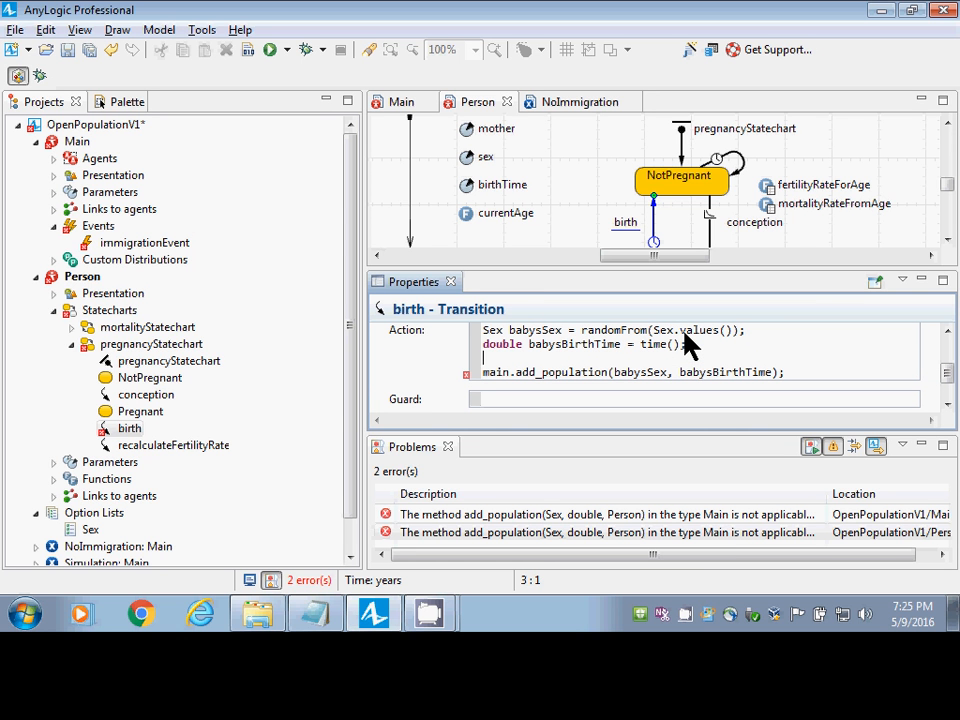
key(Up)
key(Up)
key(Down)
key(Down)
key(Down)
key(Up)
key(Up)
key(Up)
click(946, 241)
click(946, 241)
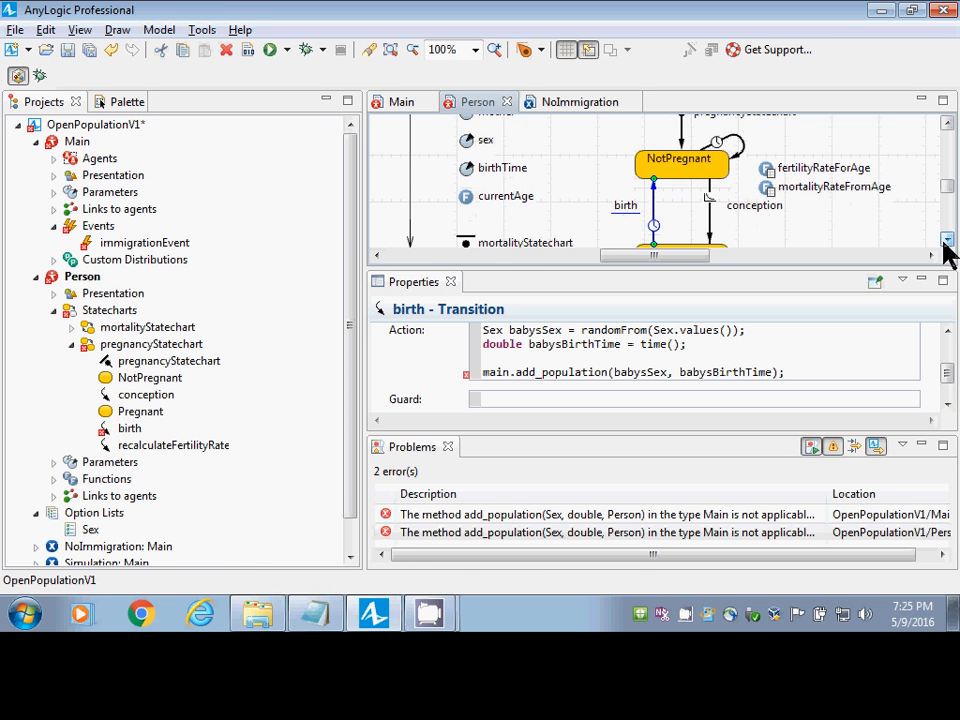
click(946, 241)
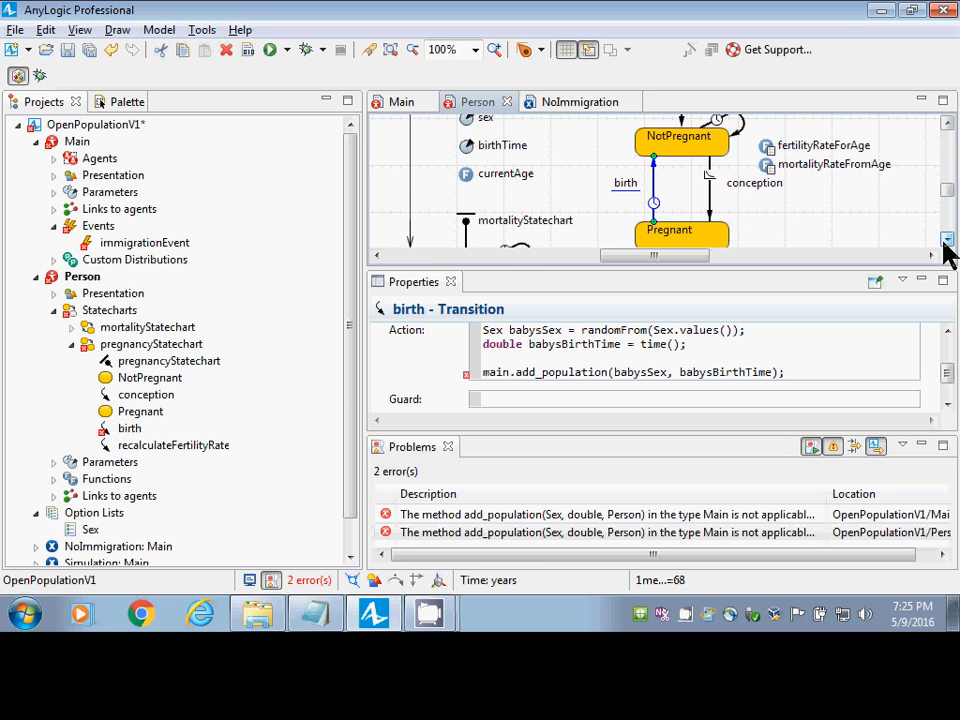
click(771, 373)
text(, this)
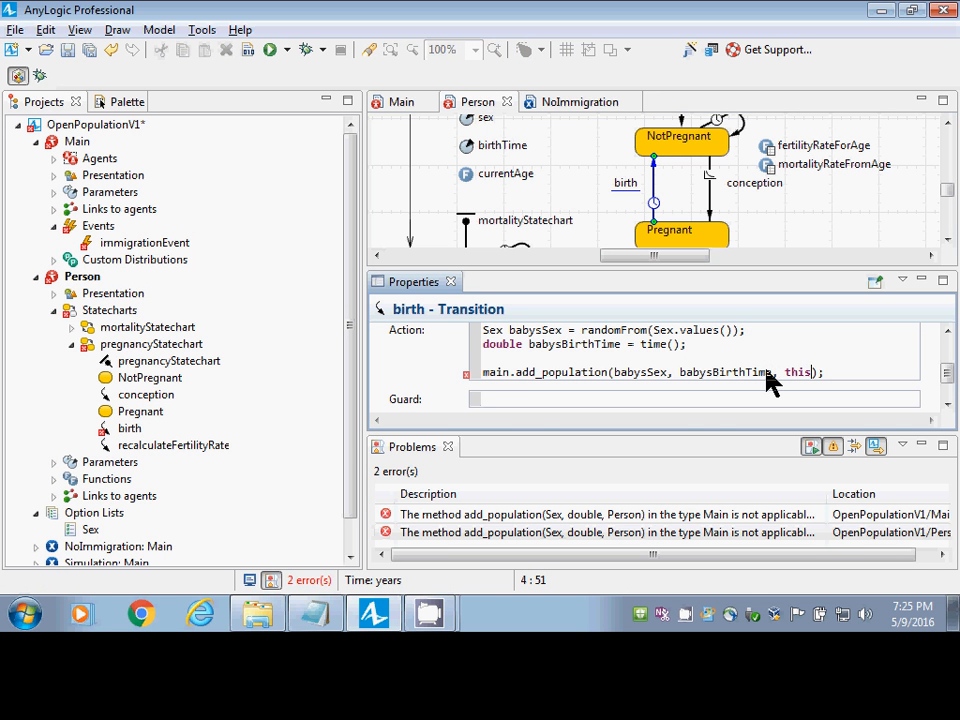
Review each argument of the birth transition's add_population call and save the model.
key(Up)
key(Up)
key(Up)
drag(483, 358, 815, 375)
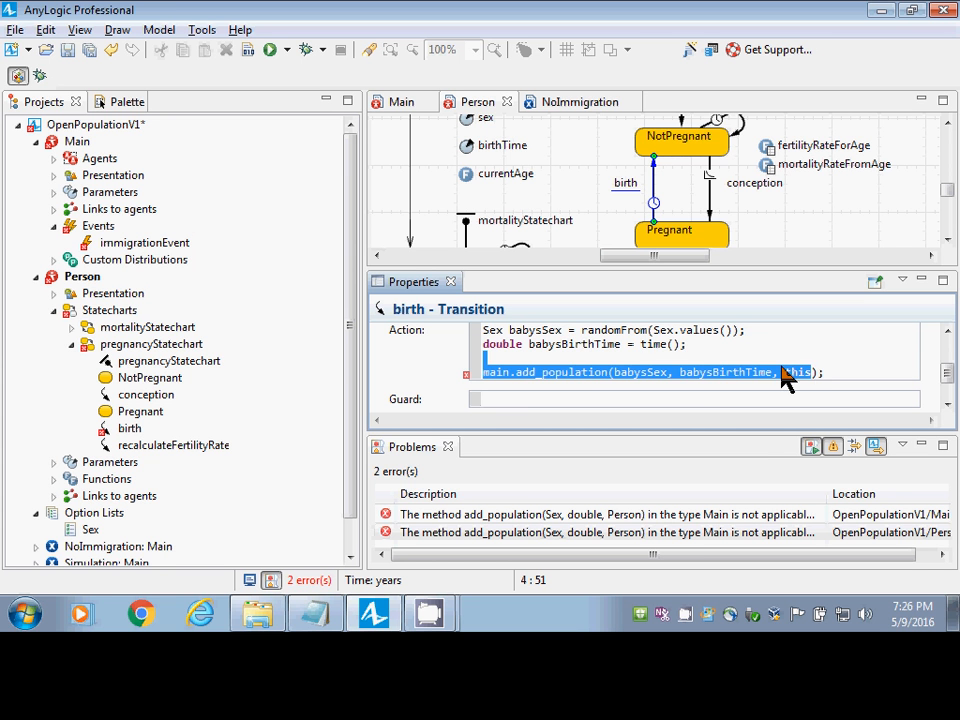
click(787, 380)
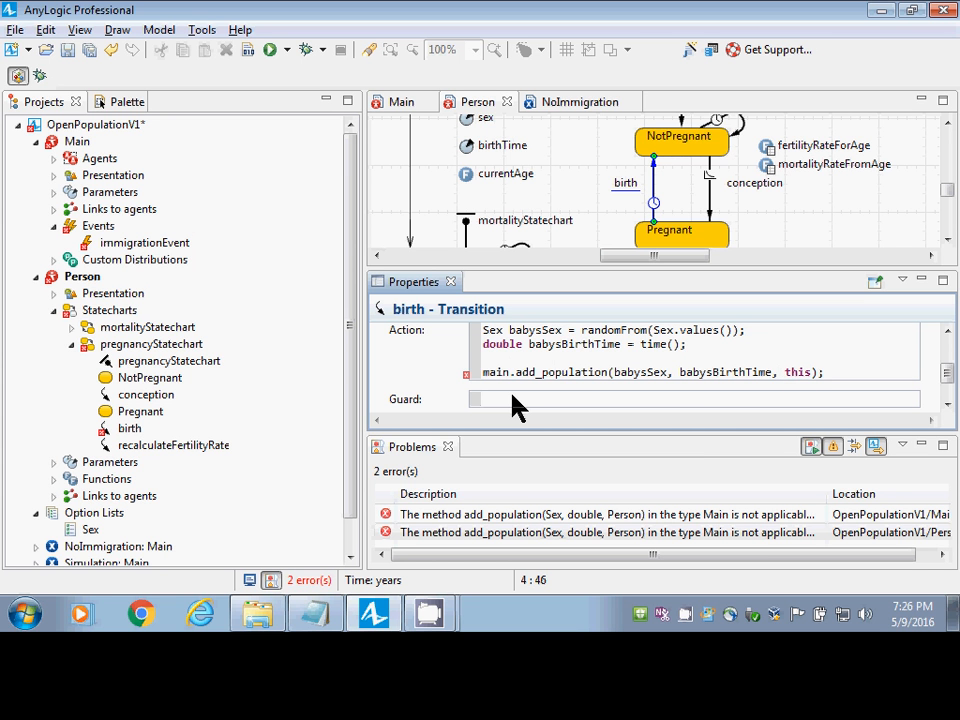
drag(614, 374, 491, 372)
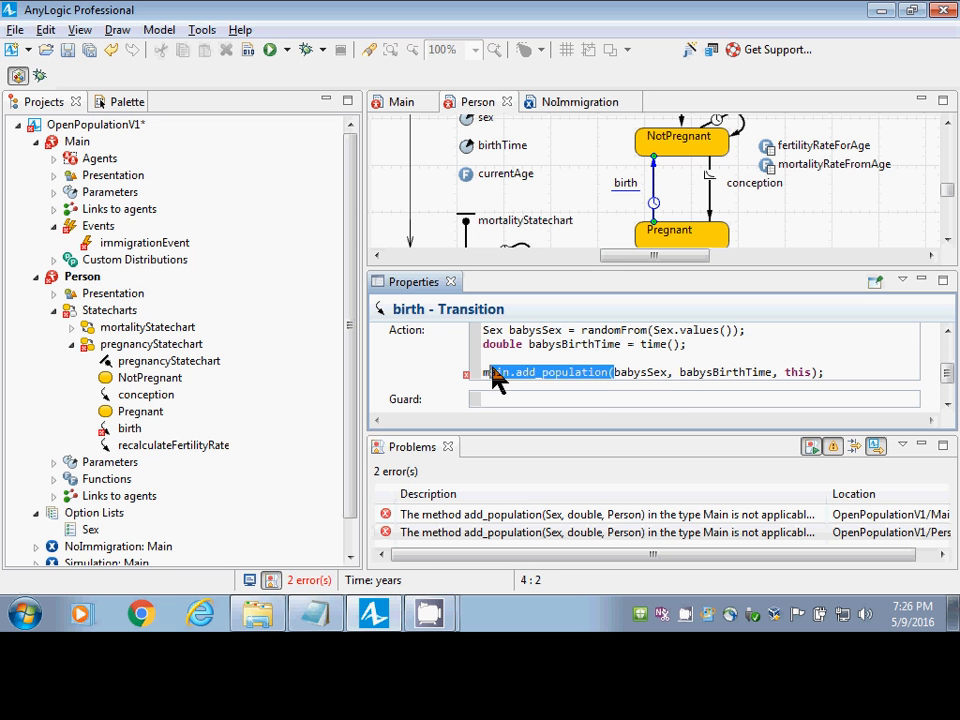
double_click(654, 375)
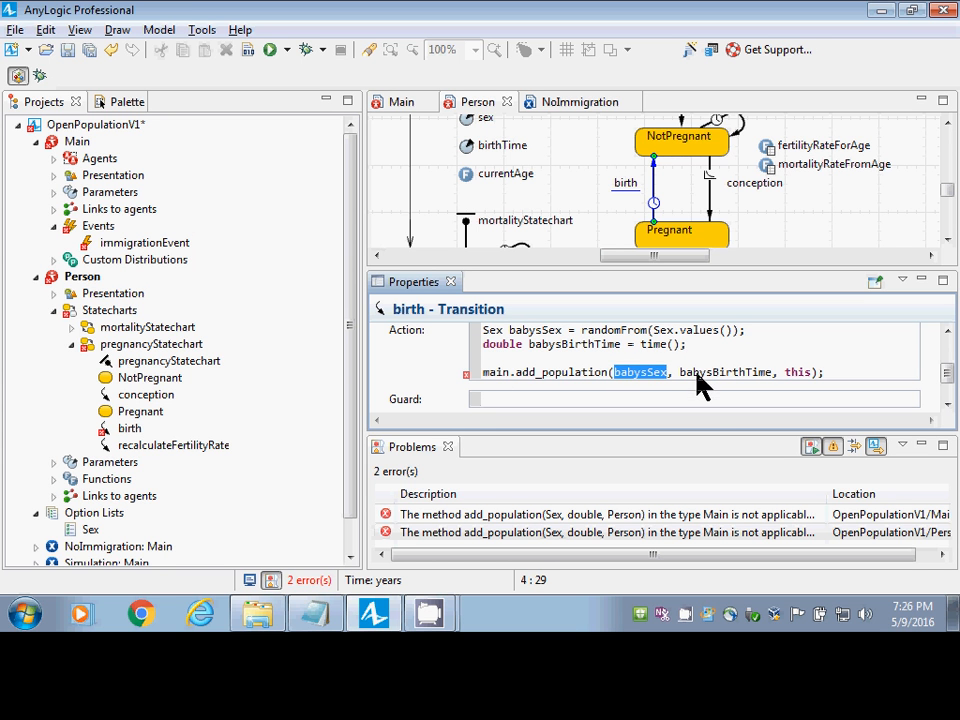
double_click(722, 373)
drag(779, 376, 814, 378)
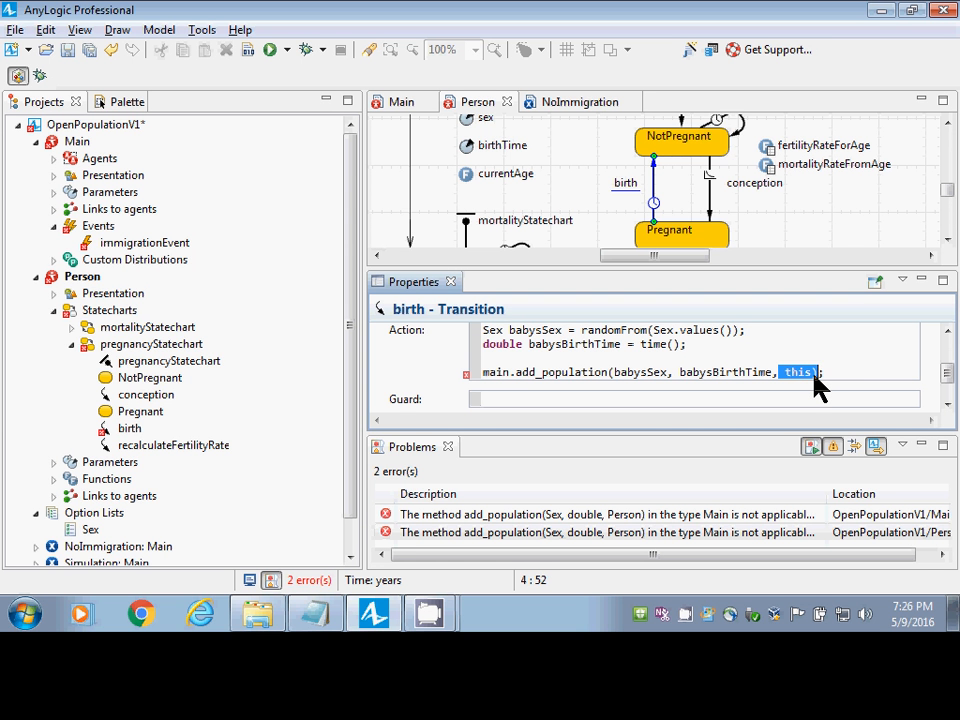
key(Right)
key(ctrl+shift+Left)
key(ctrl+shift+Left)
key(ctrl+s)
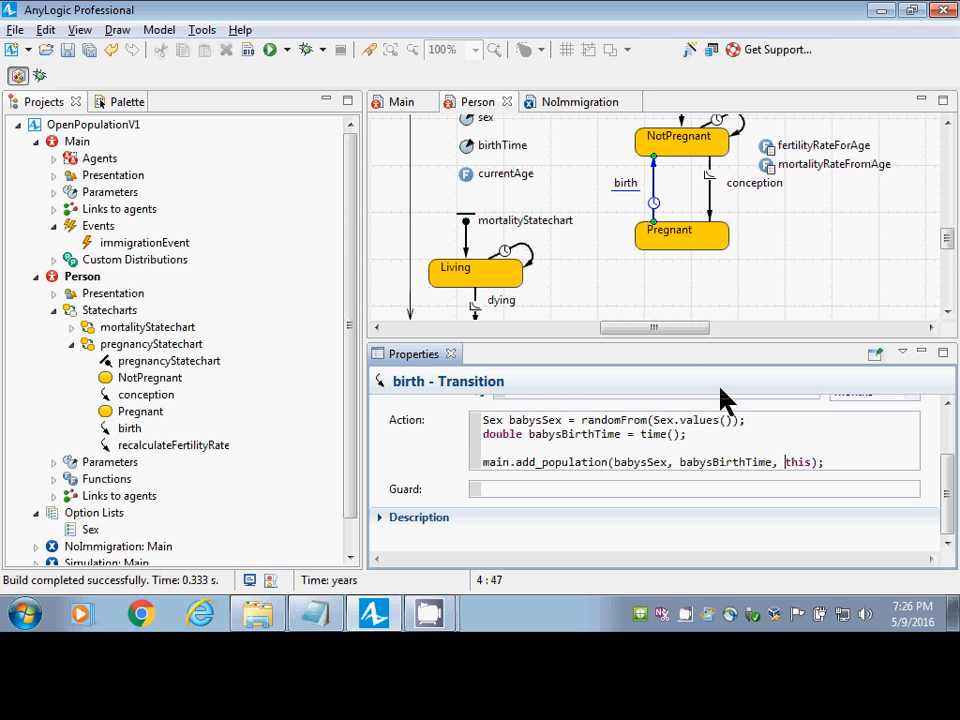
Check the type and default value of Person's mother parameter and save the model.
click(947, 122)
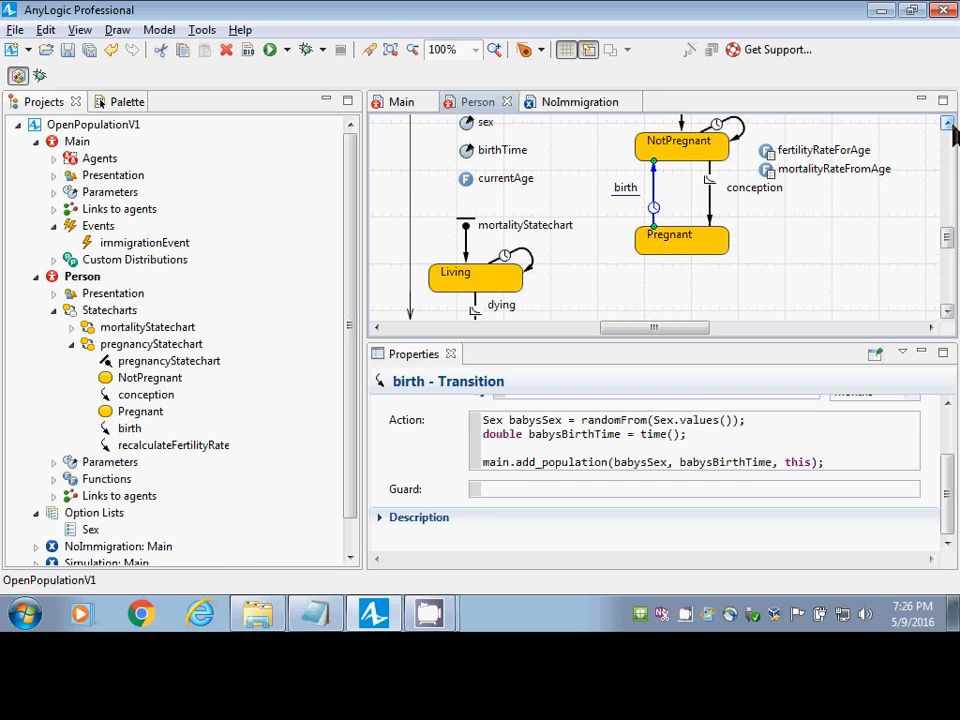
click(948, 123)
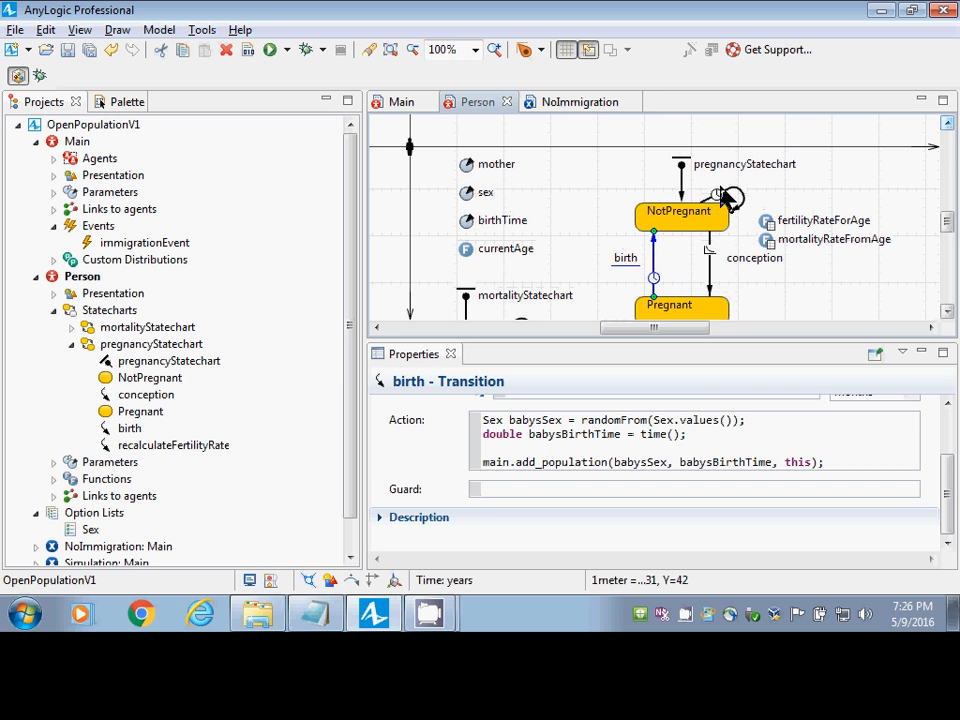
click(468, 168)
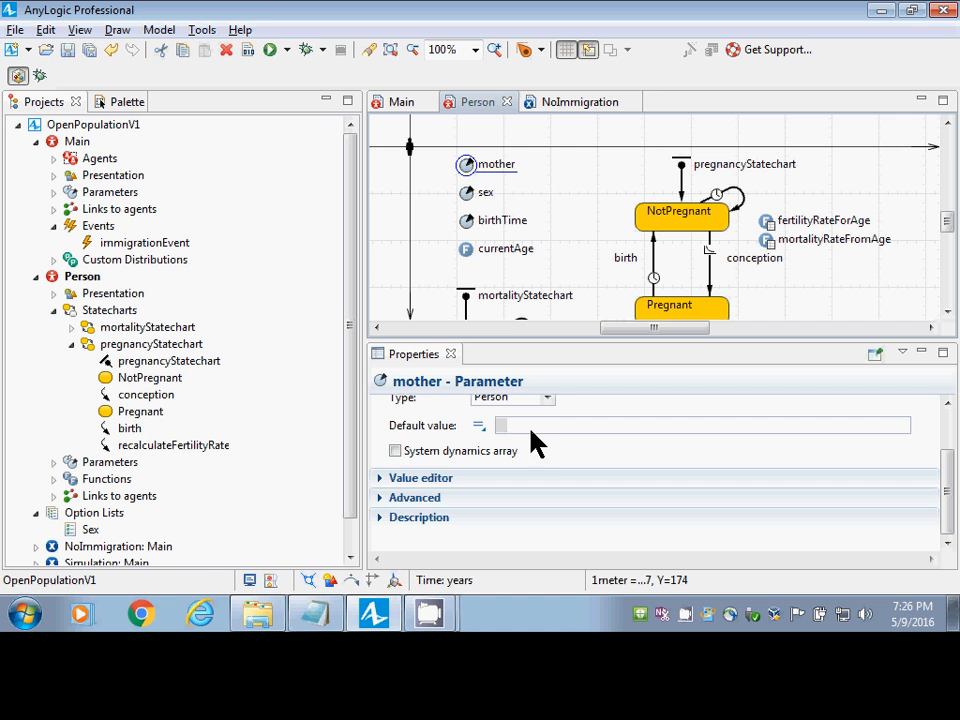
drag(952, 497, 949, 489)
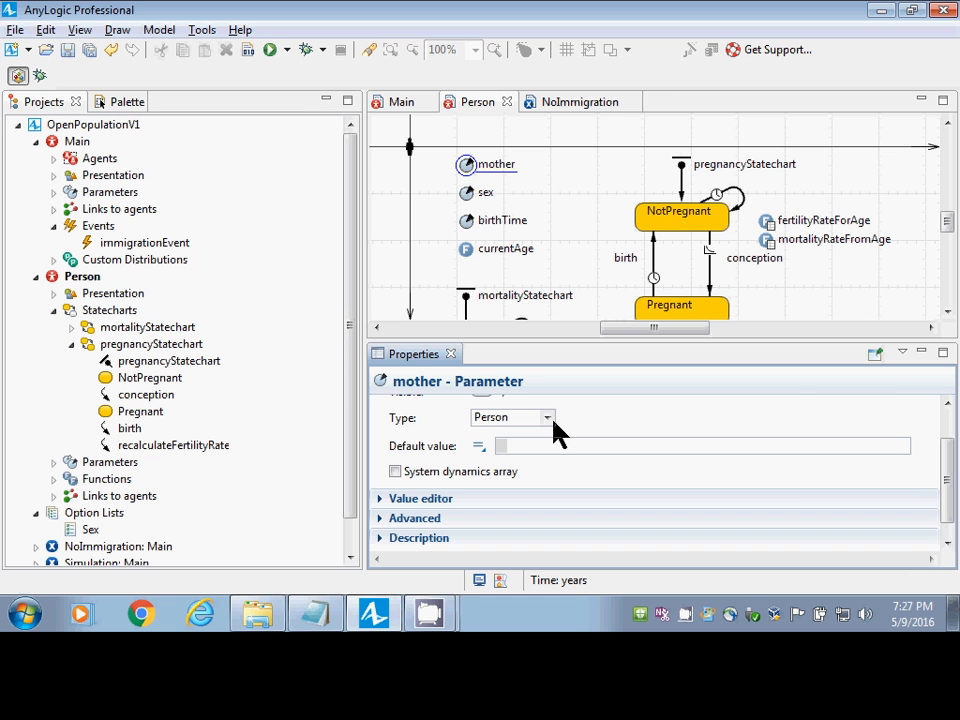
key(ctrl+s)
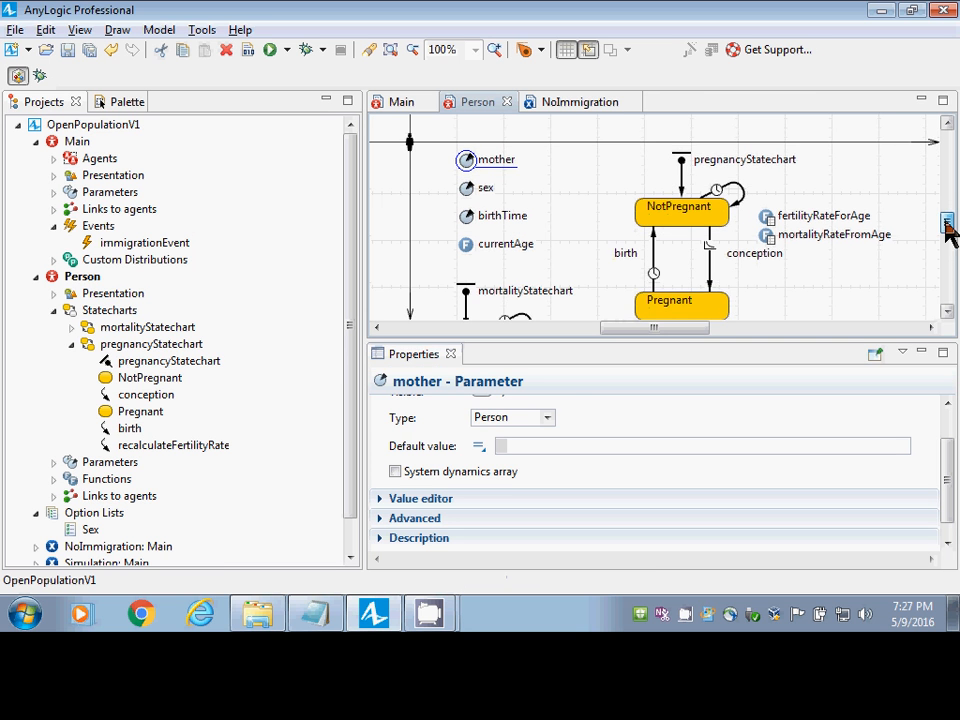
Examine the settings of the recalculateFertilityRate transition and the rate expression of the conception transition.
drag(947, 221, 947, 246)
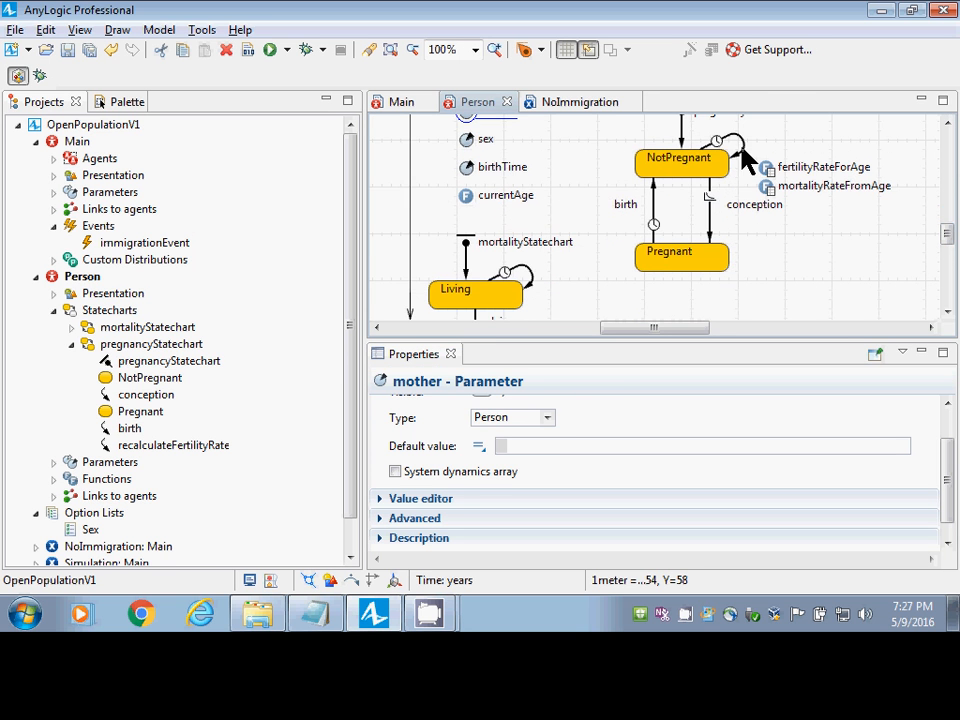
click(745, 162)
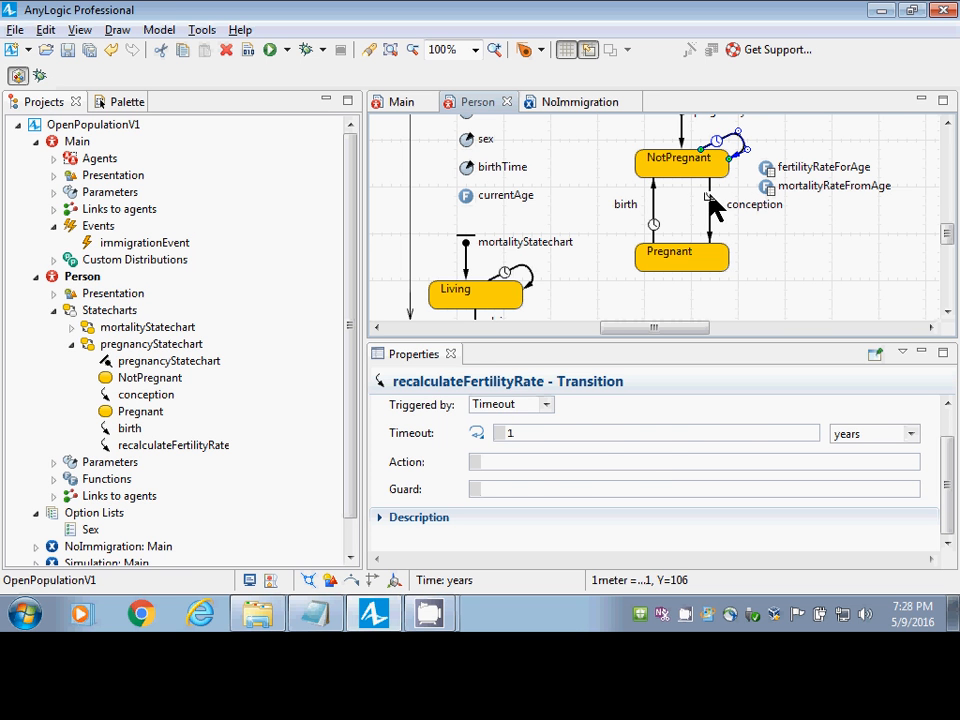
click(711, 201)
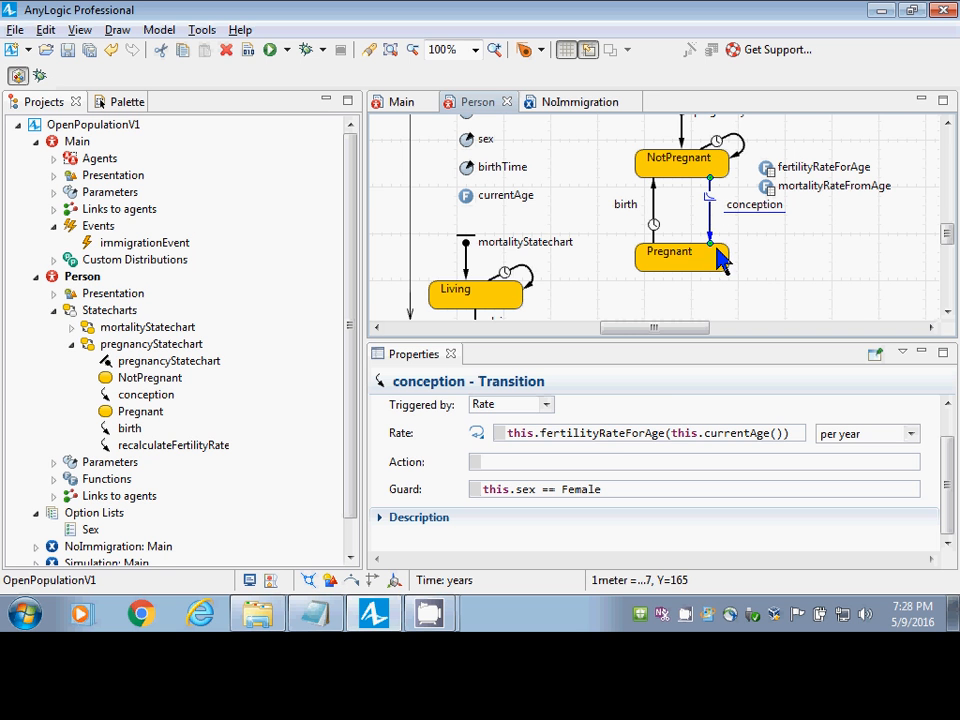
drag(545, 433, 675, 433)
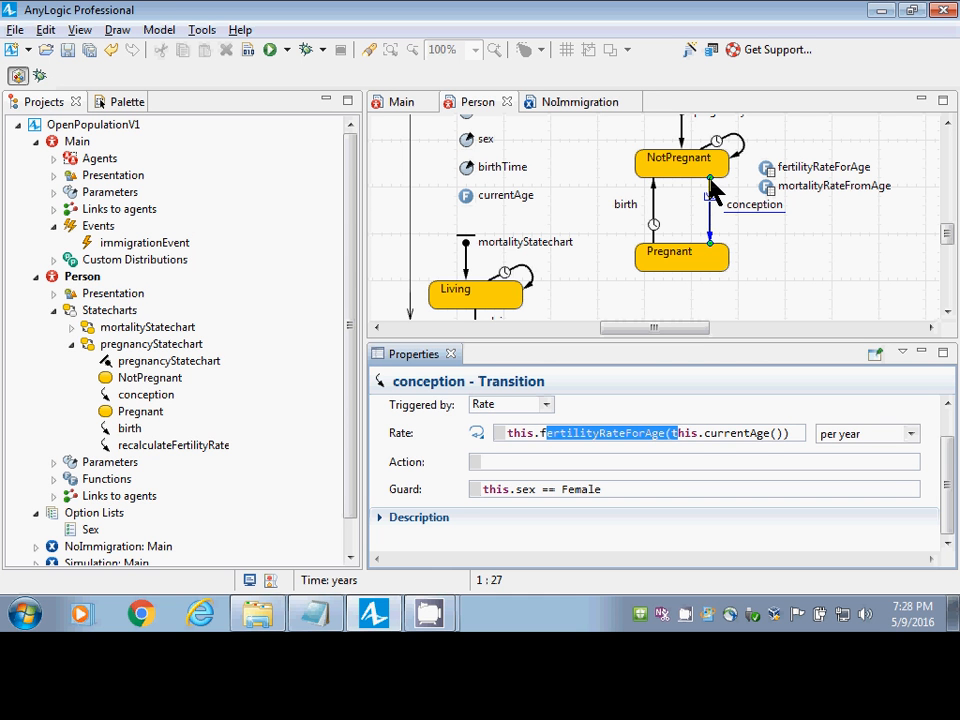
Review the conception transition's rate expression, the self-transition on the Living state and the NotPregnant state.
drag(694, 428, 767, 432)
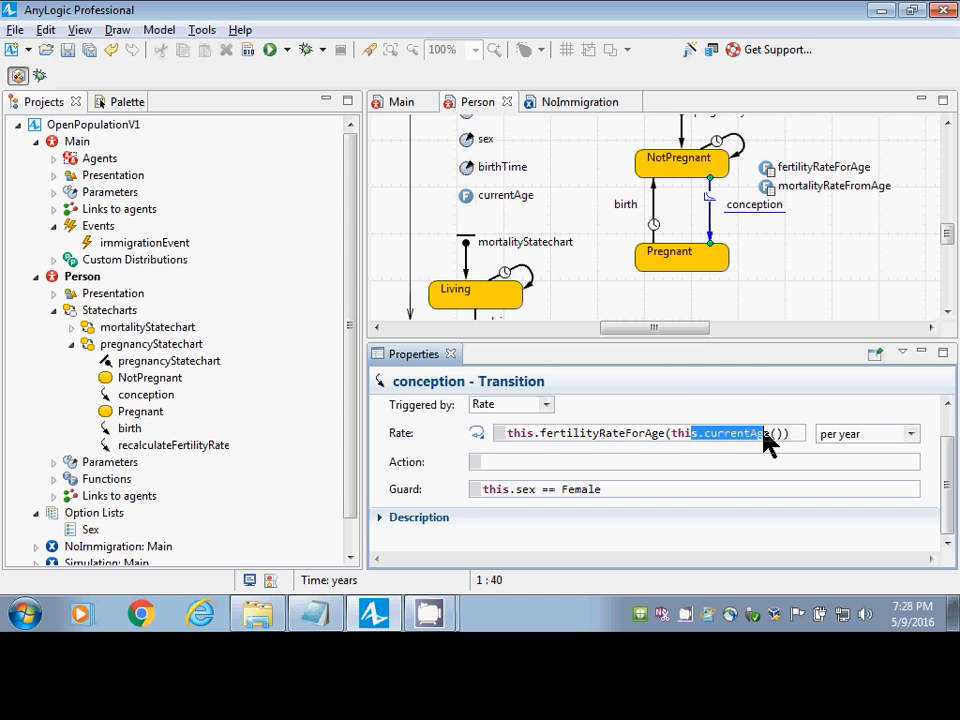
double_click(626, 432)
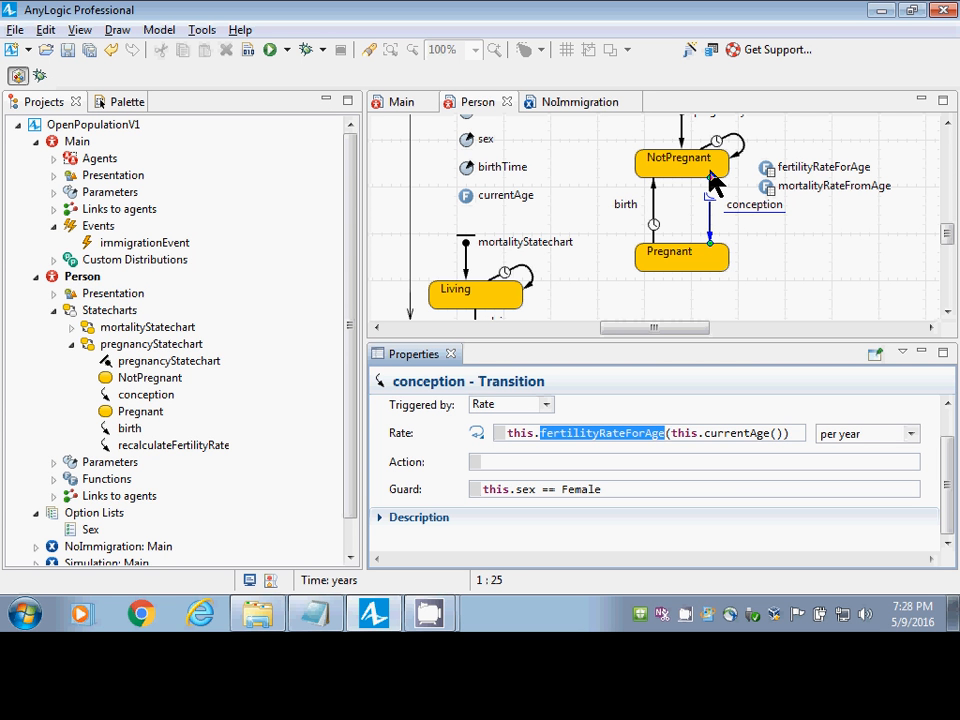
click(528, 288)
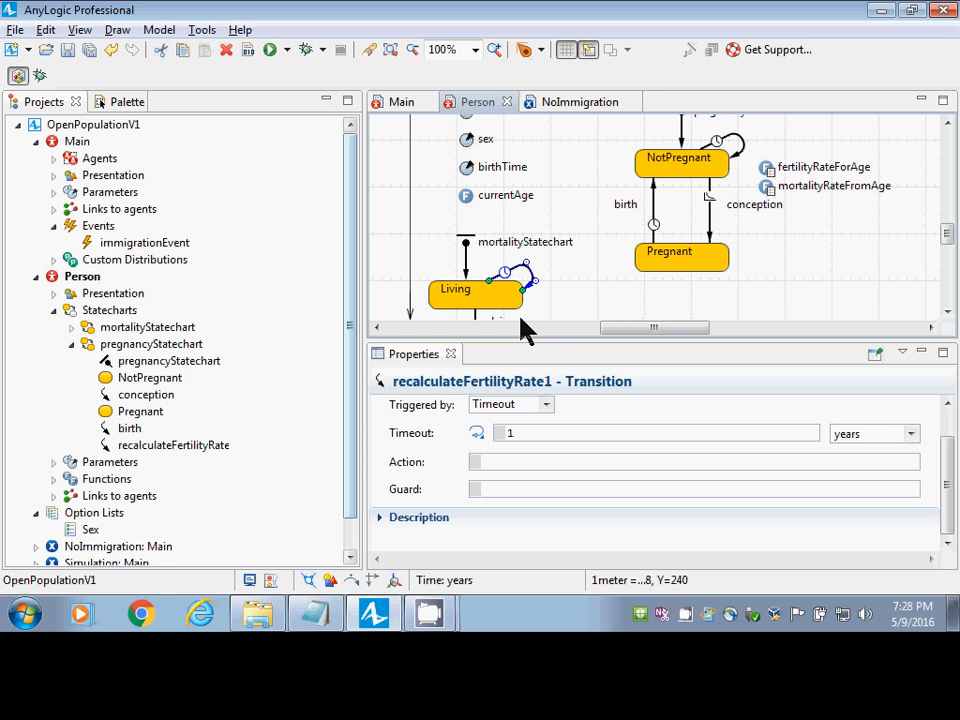
click(689, 171)
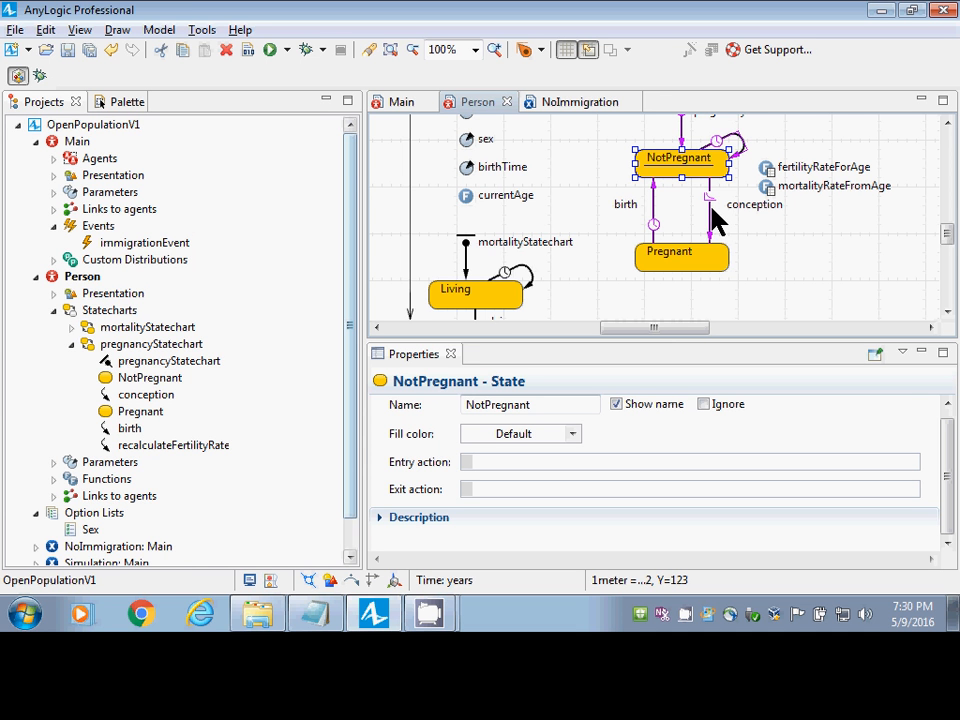
key(ctrl+s)
click(710, 213)
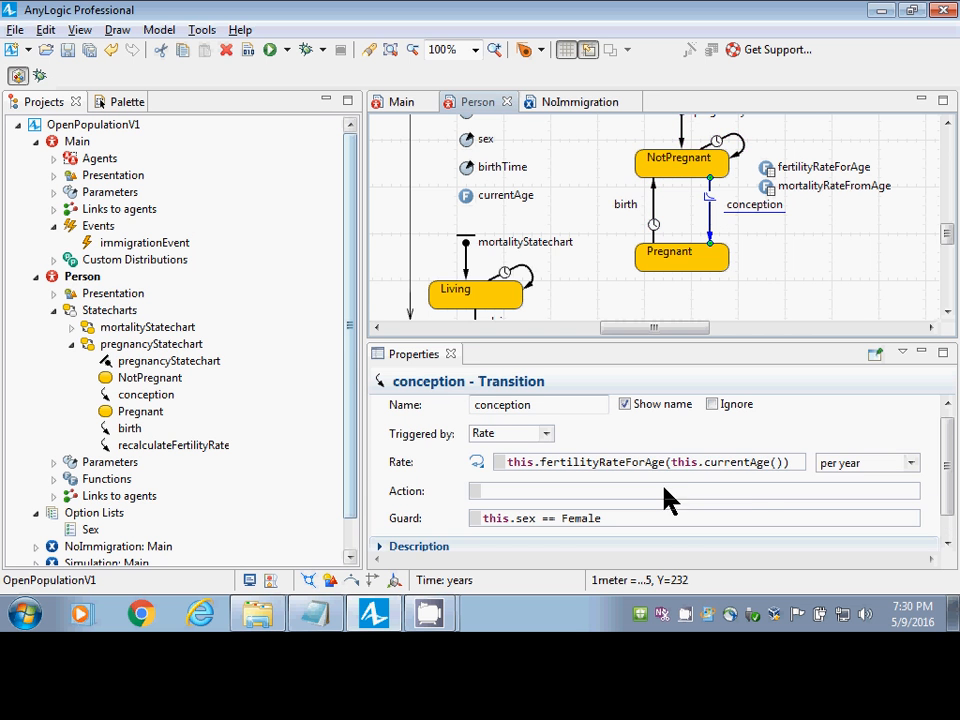
drag(779, 464, 679, 464)
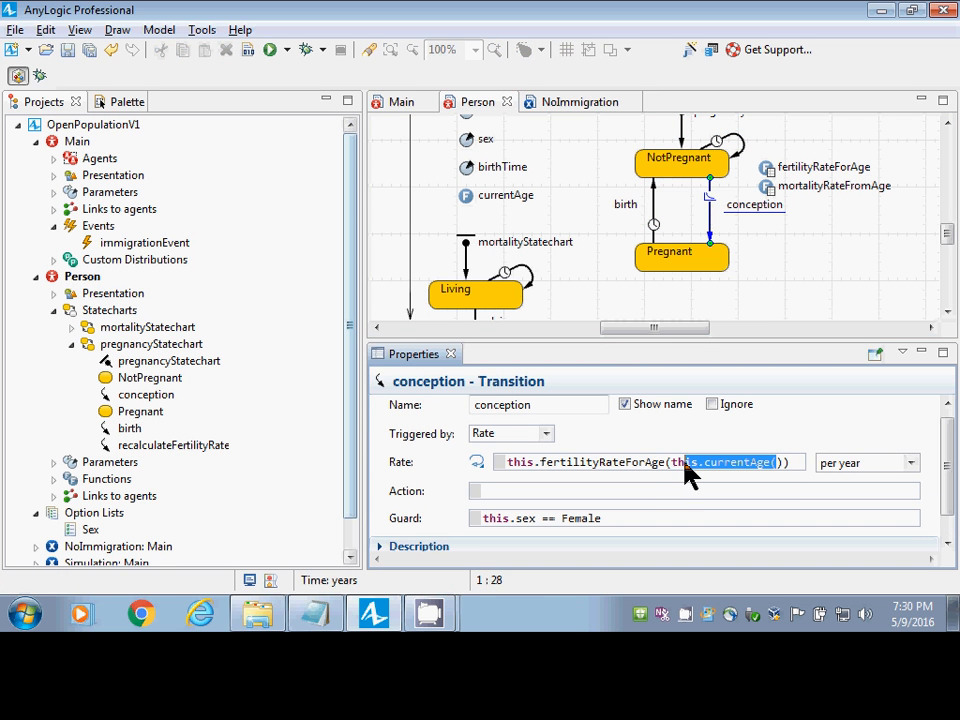
drag(586, 463, 614, 463)
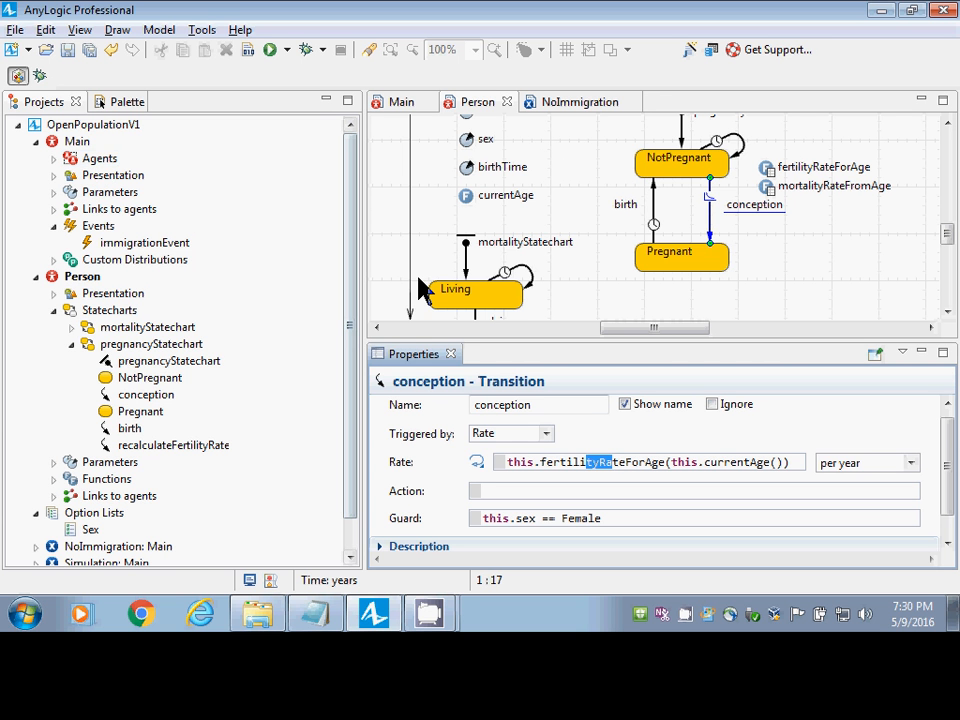
In the birth transition's action, assign the main.add_population call to a new variable declared as Person baby.
click(655, 212)
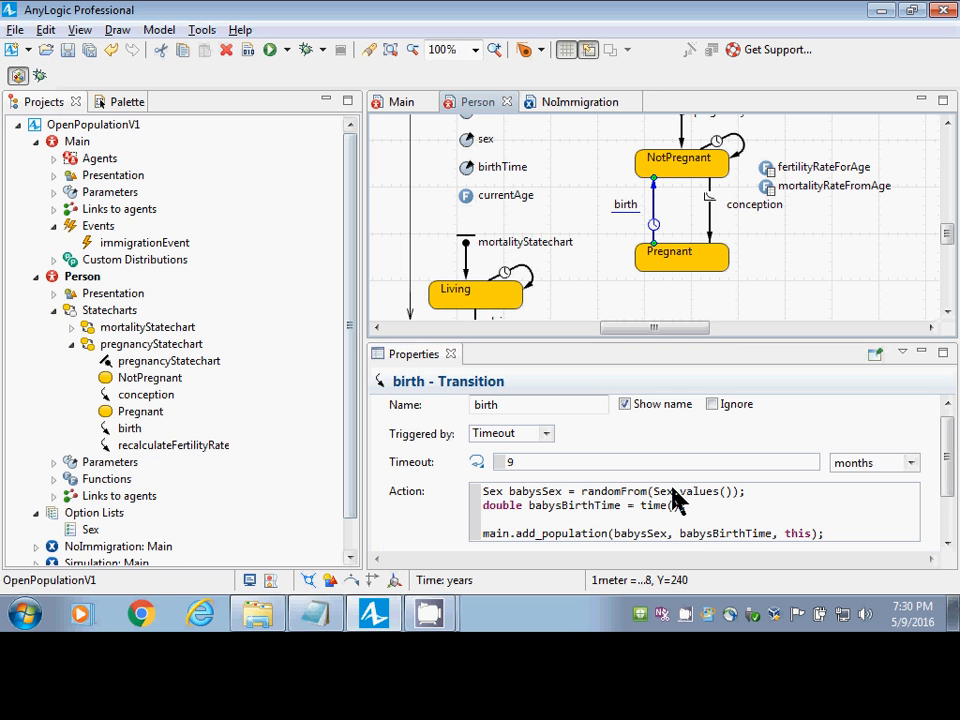
click(638, 522)
key(Down)
key(Up)
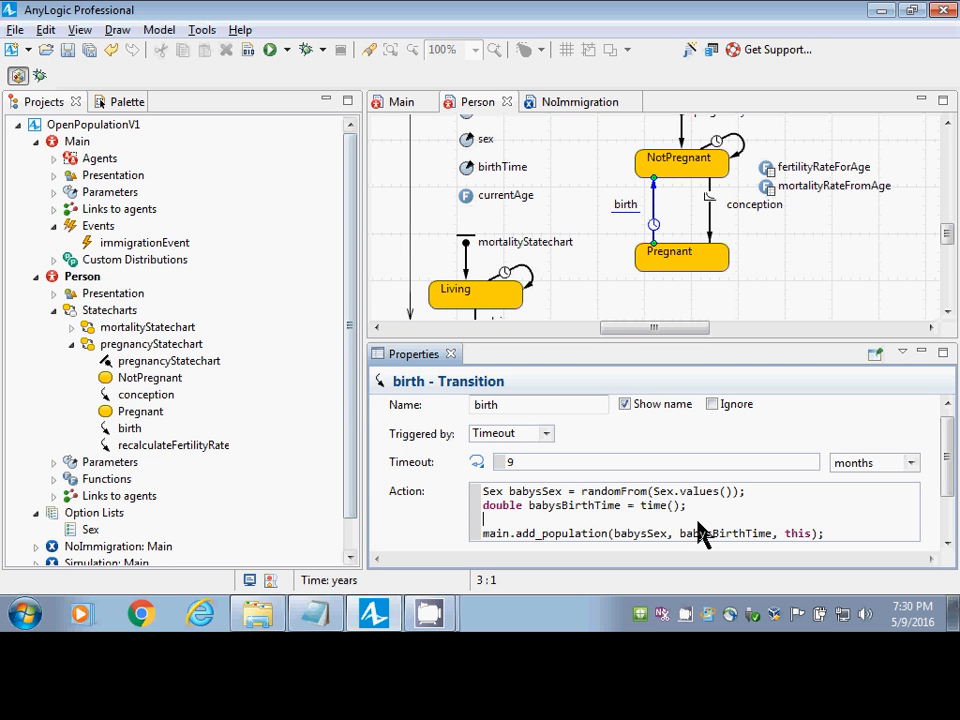
key(Down)
text(Person baby )
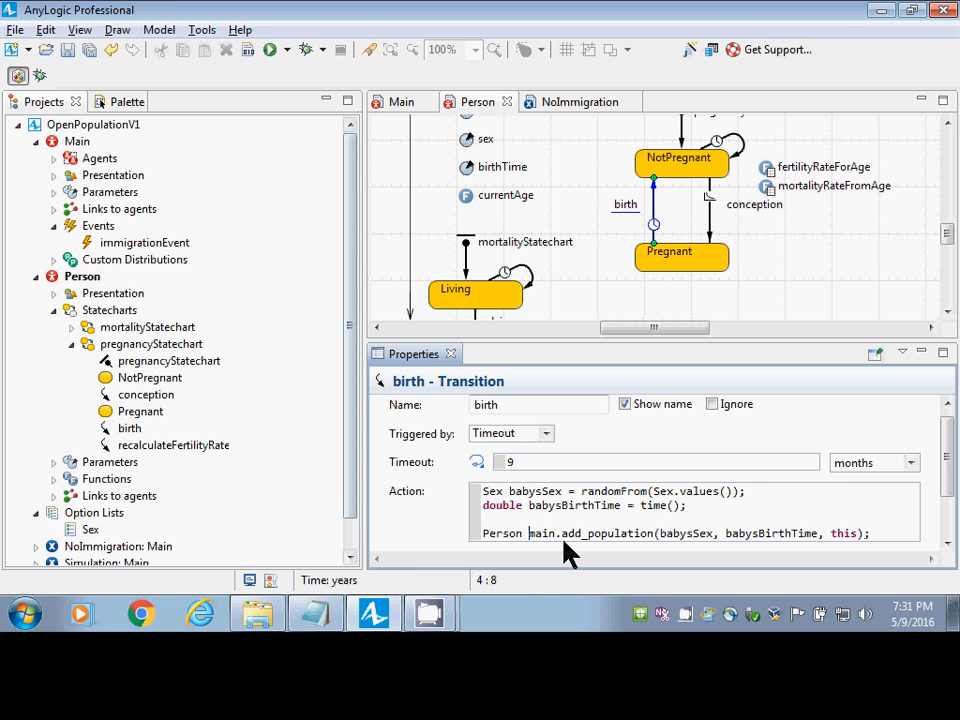
text(=)
Check the parameters and return type of the add_population method in the code completion suggestions.
key(Right)
key(Right)
key(Right)
key(Right)
key(Right)
key(Right)
key(Right)
key(Right)
key(Right)
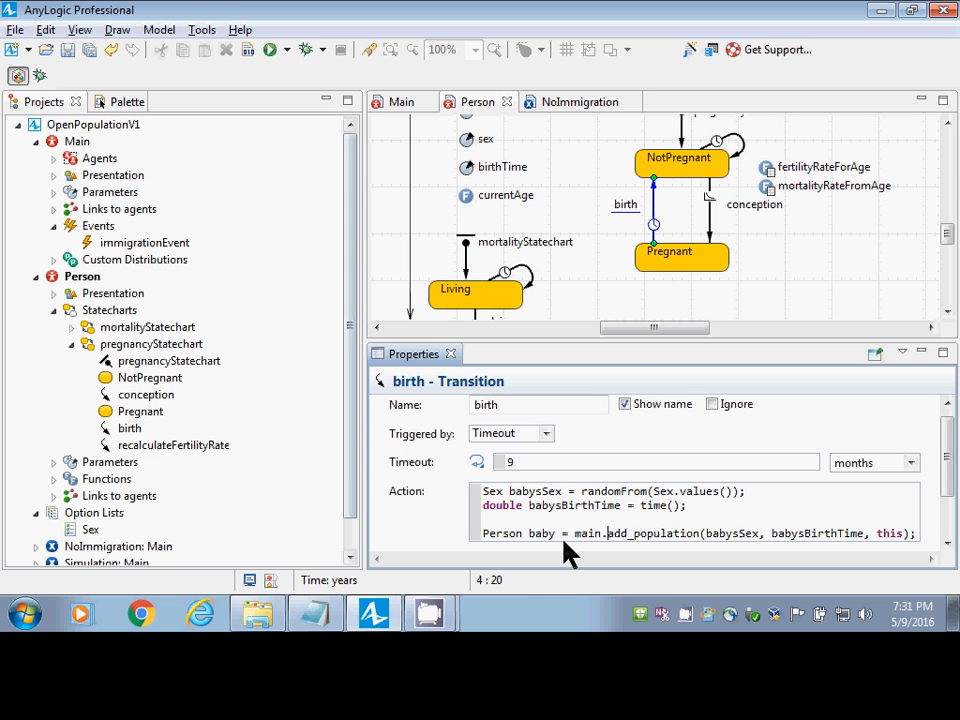
key(Left)
key(Left)
key(Left)
key(Left)
key(Left)
key(Right)
key(Right)
key(Right)
key(Right)
key(Right)
key(Right)
key(Right)
key(Right)
key(Right)
key(Right)
key(Right)
key(Right)
key(Right)
key(Right)
key(Right)
key(Right)
key(Left)
key(ctrl+space)
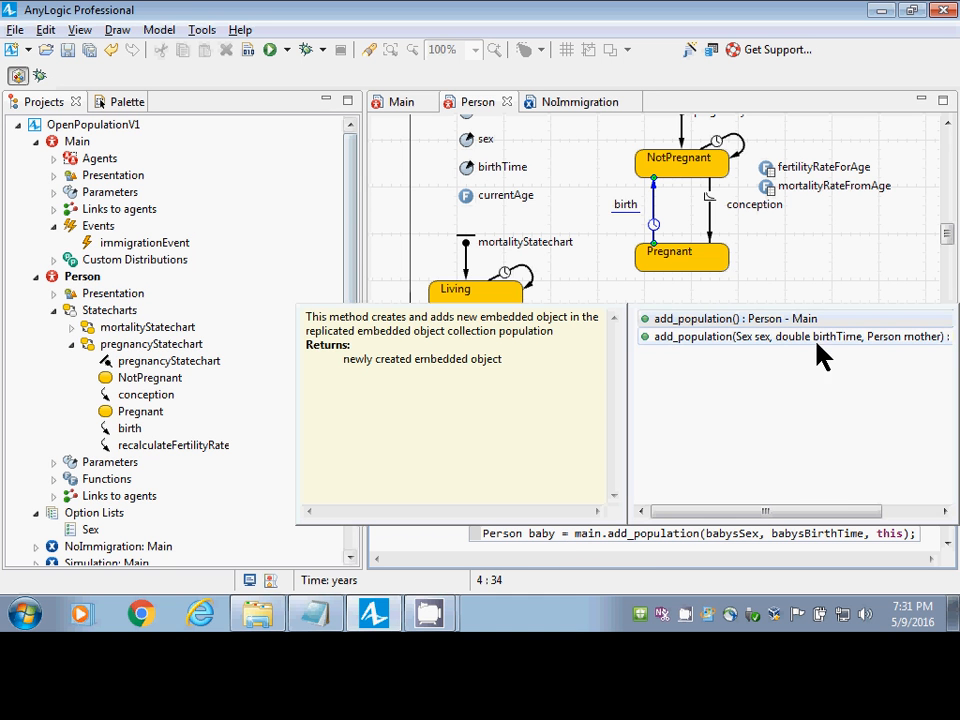
drag(701, 508, 885, 510)
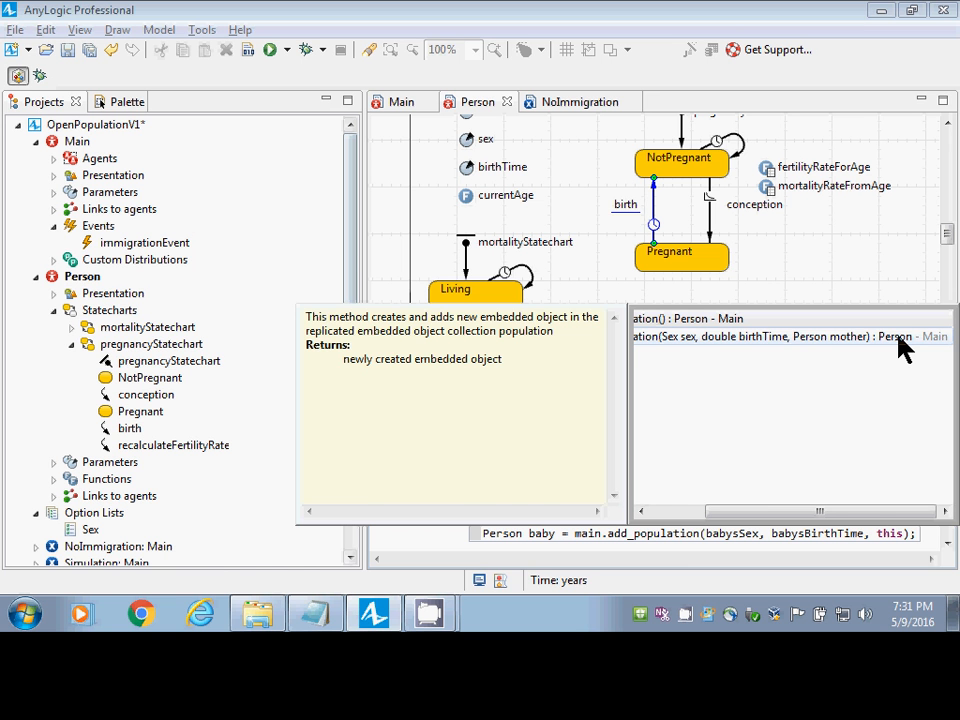
key(Escape)
Add a new line after the add_population statement in the birth transition's action.
key(Right)
key(Right)
key(Right)
key(Right)
key(Right)
key(Right)
key(Right)
key(Right)
key(Right)
key(Right)
key(Right)
key(Right)
key(Right)
key(Right)
key(Right)
key(Right)
key(Right)
key(Right)
key(Right)
key(Right)
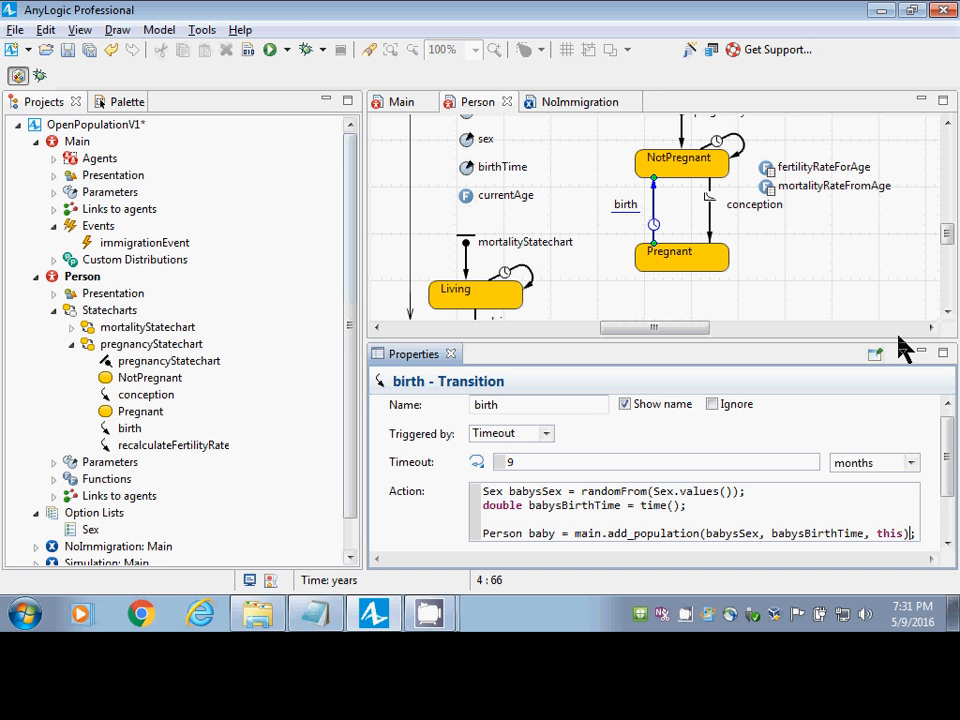
key(Right)
key(Return)
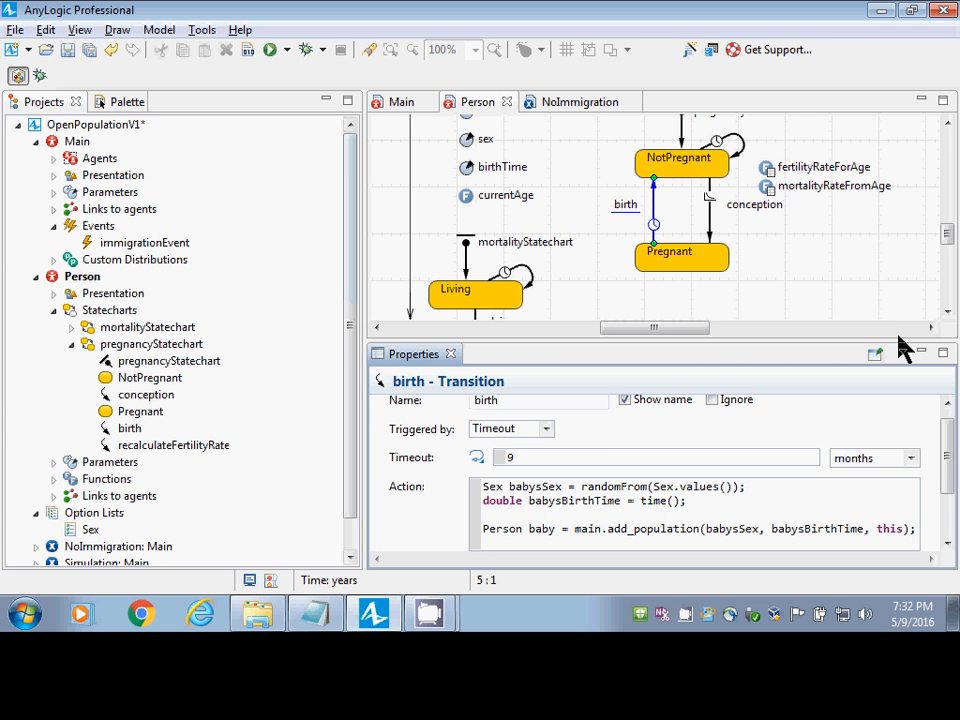
text(traceln()
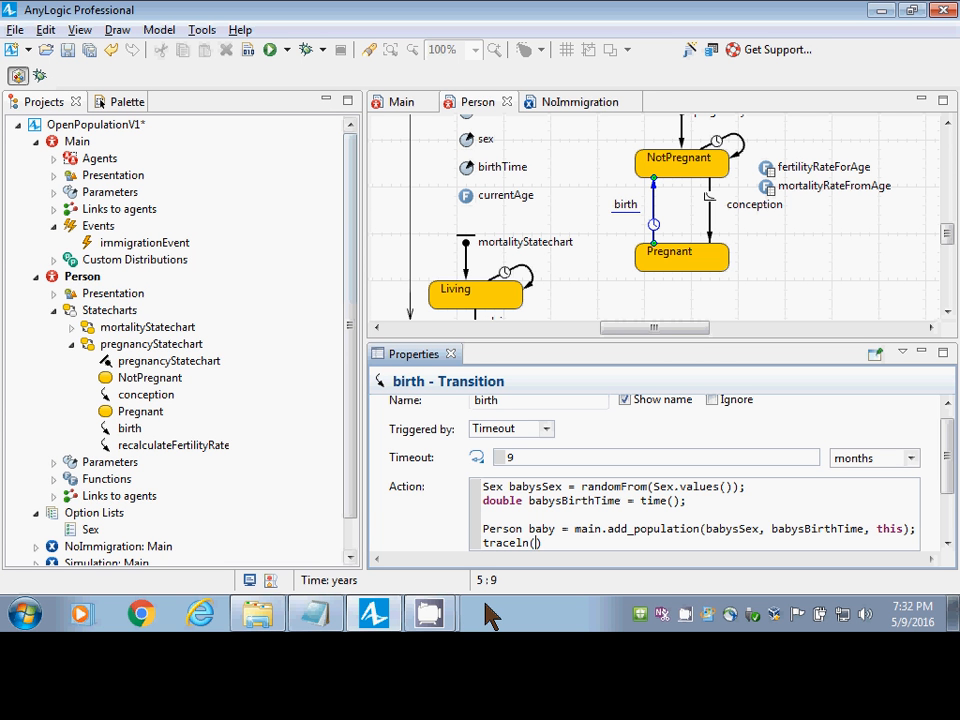
key(Right)
key(Left)
key(Left)
key(Left)
key(Left)
key(Left)
key(Left)
key(Left)
key(Left)
key(Left)
key(Left)
key(Right)
key(shift+End)
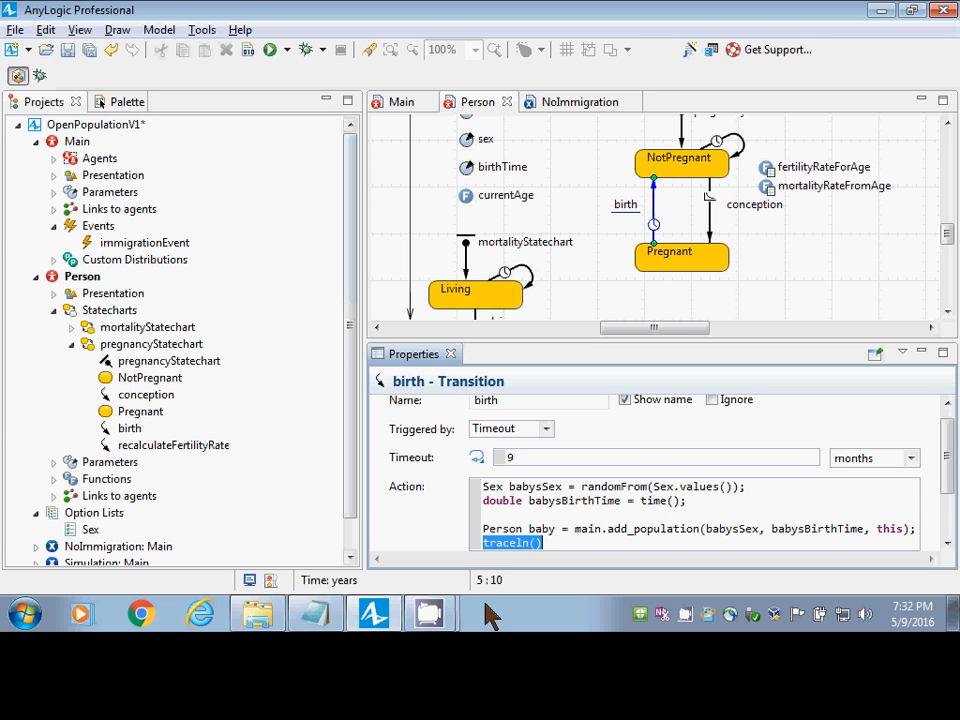
key(Delete)
Insert a this.traceln(); call on the last line of the birth action using the completion suggestions.
text(this.trac)
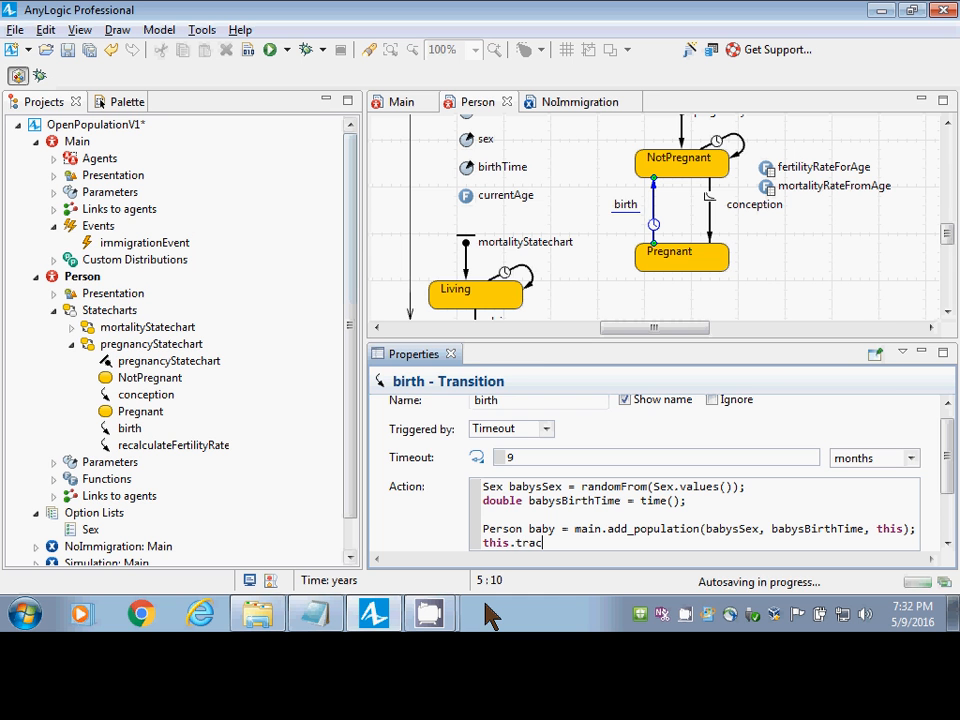
text(eln)
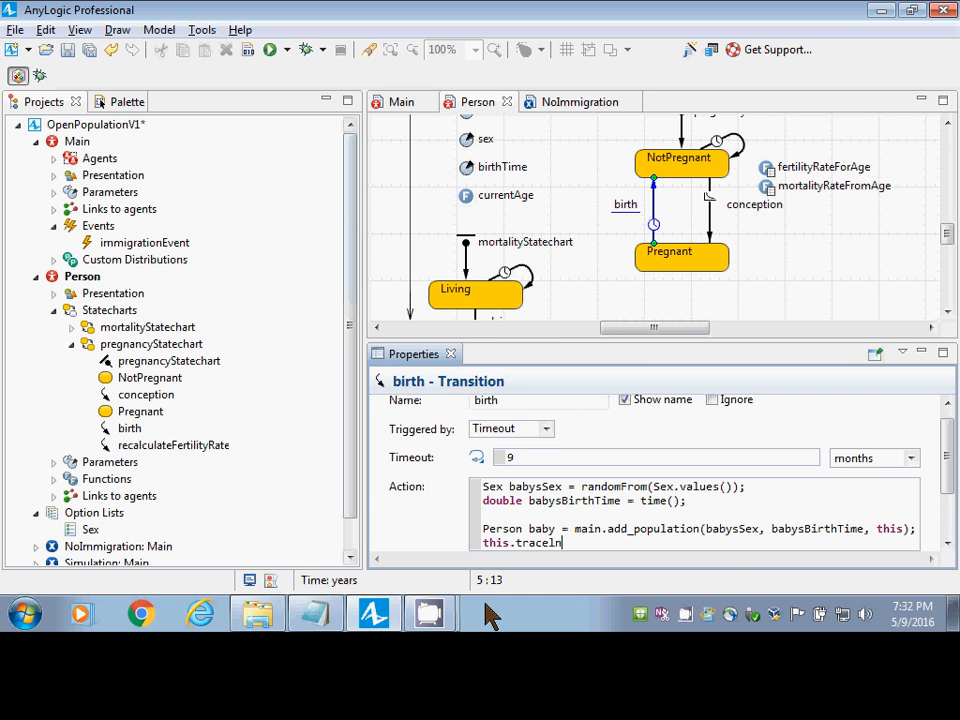
key(ctrl+space)
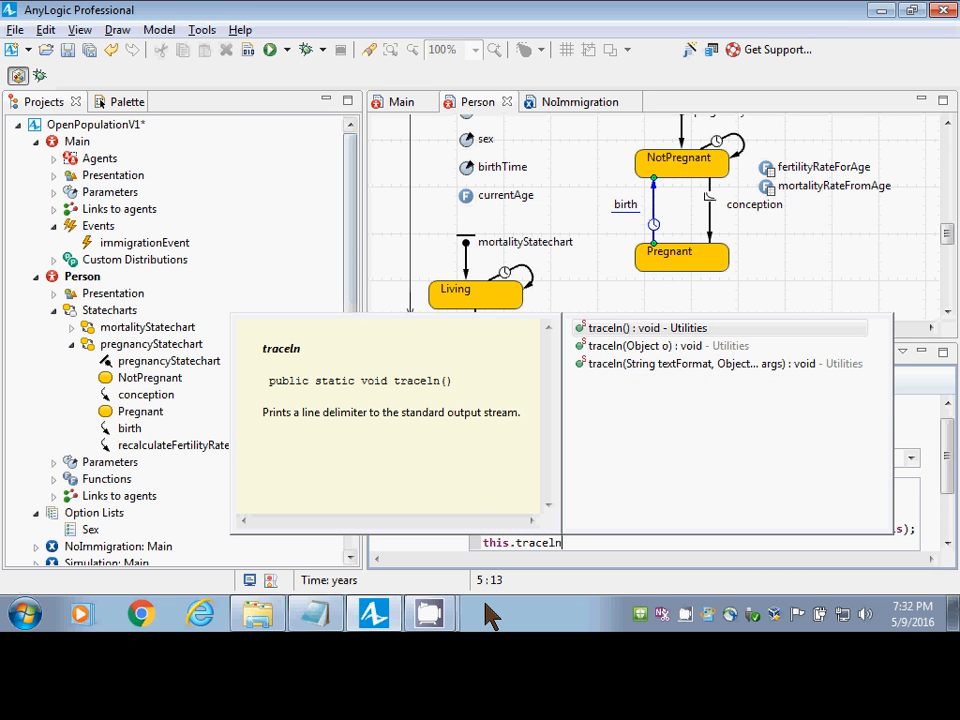
key(Down)
key(Return)
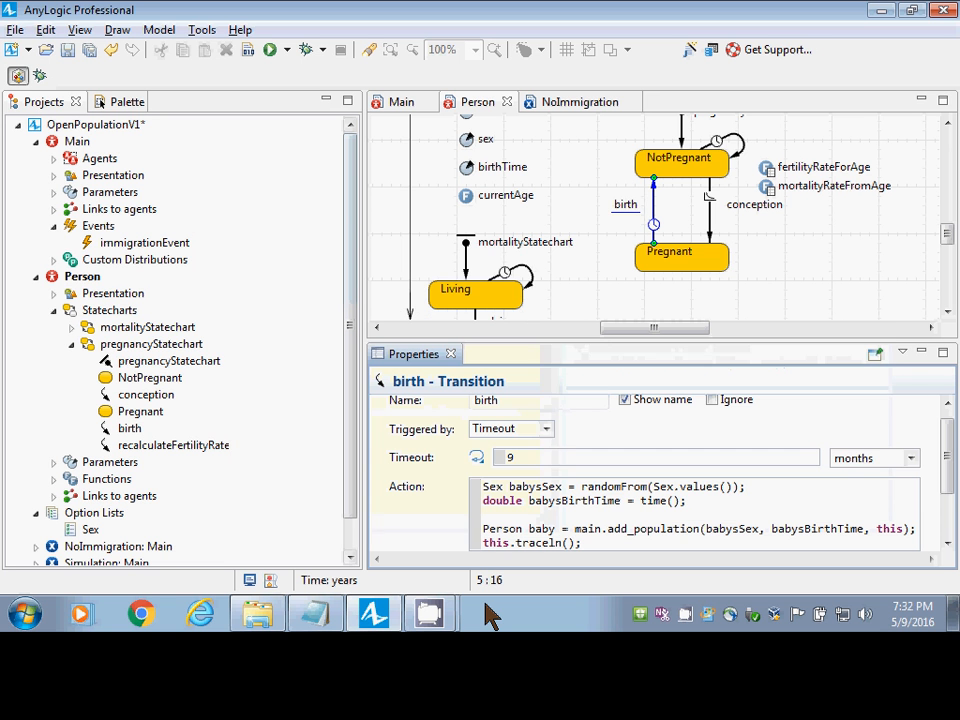
key(Left)
key(Left)
key(Left)
key(Right)
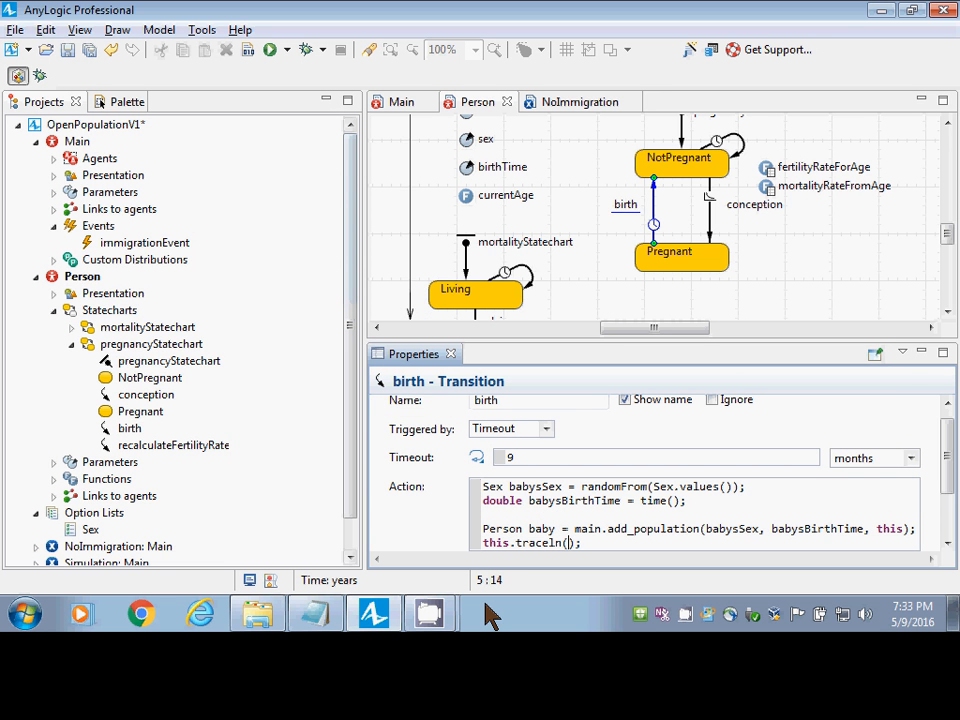
key(Left)
key(Right)
Begin the traceln argument with "A new baby " + baby +.
text("A new baby " +)
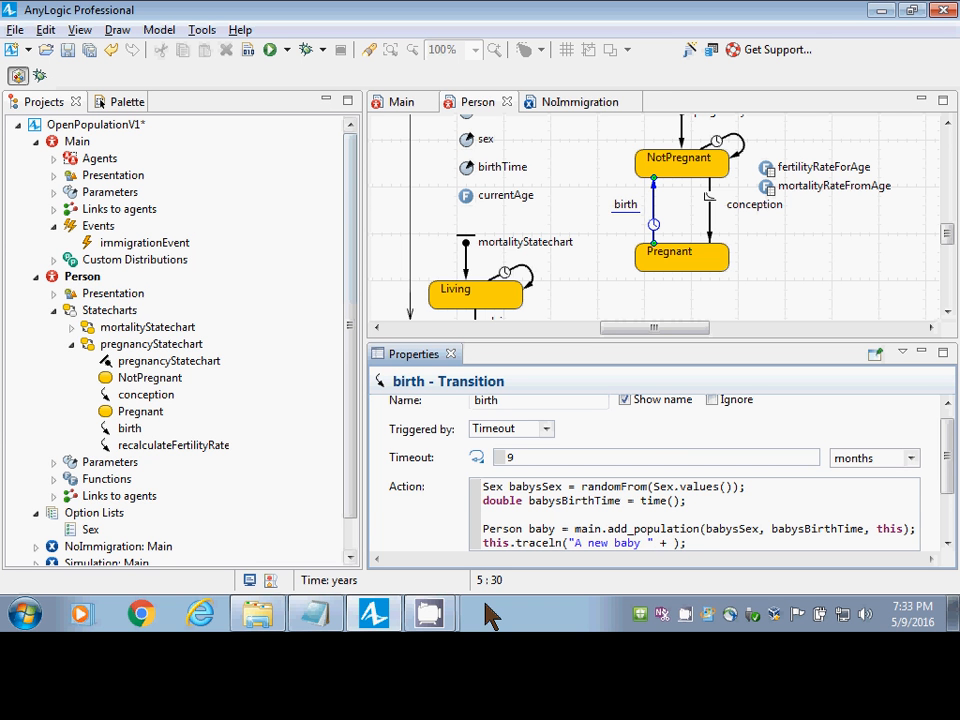
text( baby +)
key(Left)
key(Left)
key(ctrl+Left)
key(ctrl+shift+Right)
key(shift+Left)
key(Right)
key(Right)
key(ctrl+Left)
key(ctrl+shift+Right)
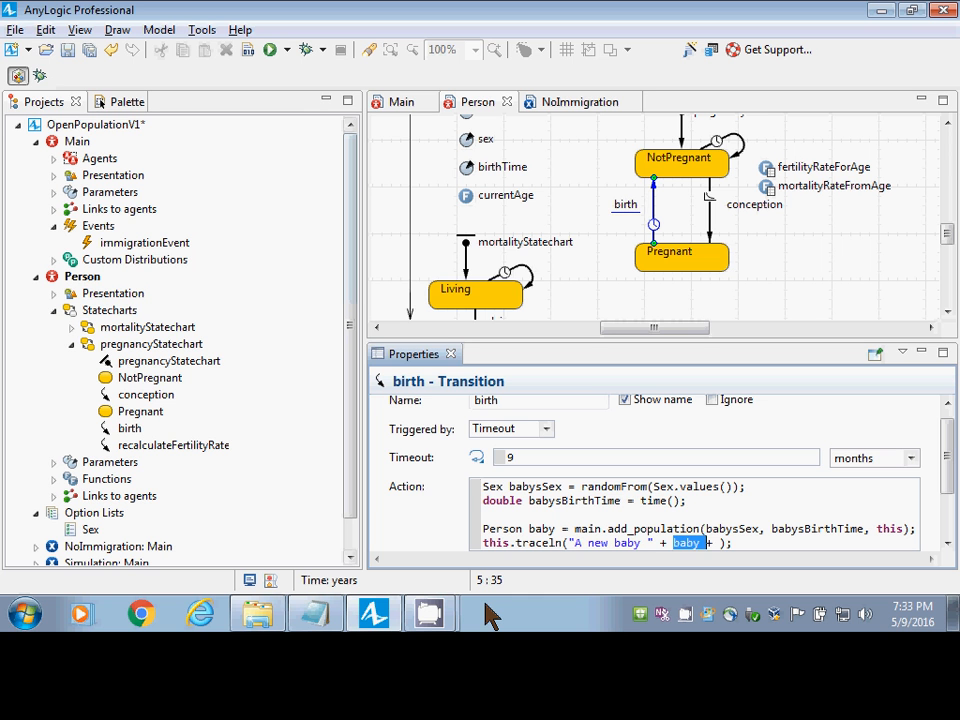
key(shift+Left)
key(Right)
key(Right)
key(Right)
key(Right)
Complete the traceln argument with " was born to mother " + this + " at time " + time().
text(" was born to )
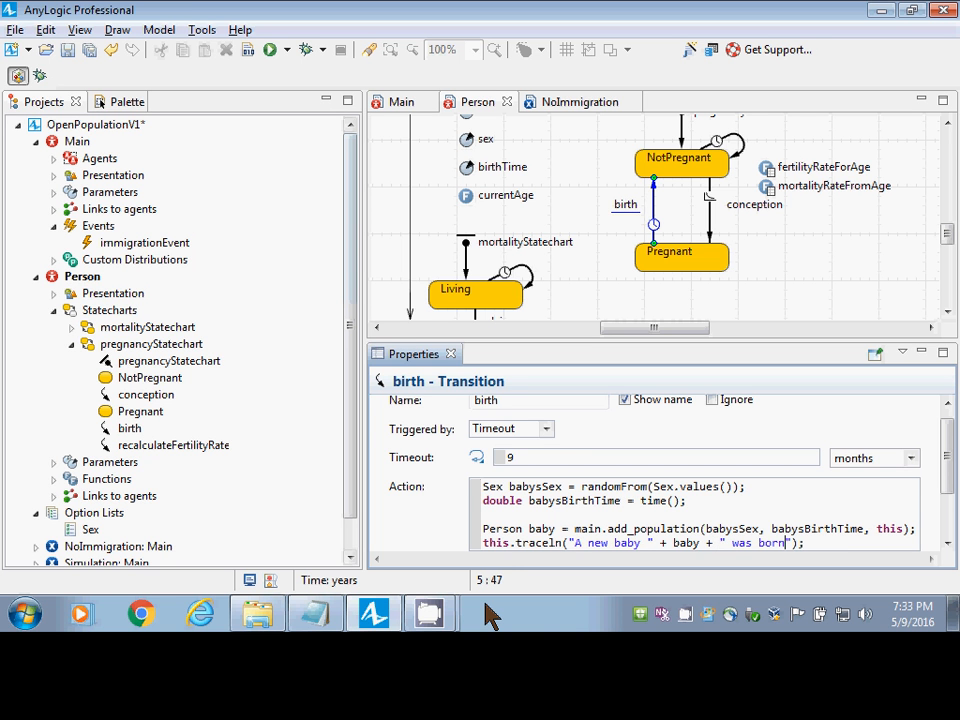
text(mother " + t)
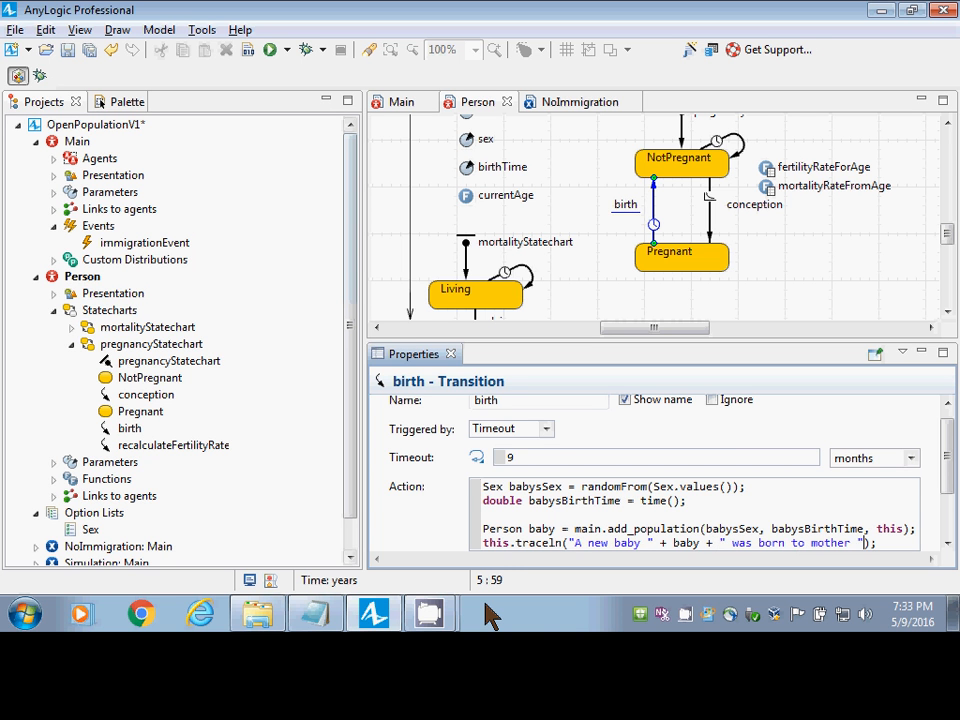
text(his + )
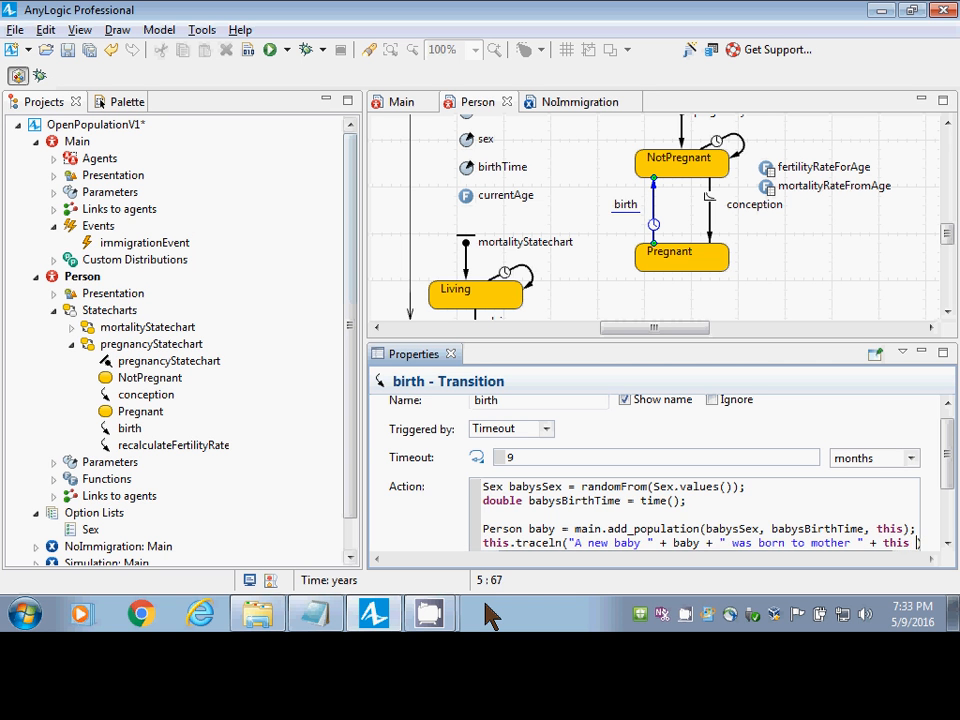
text(" at)
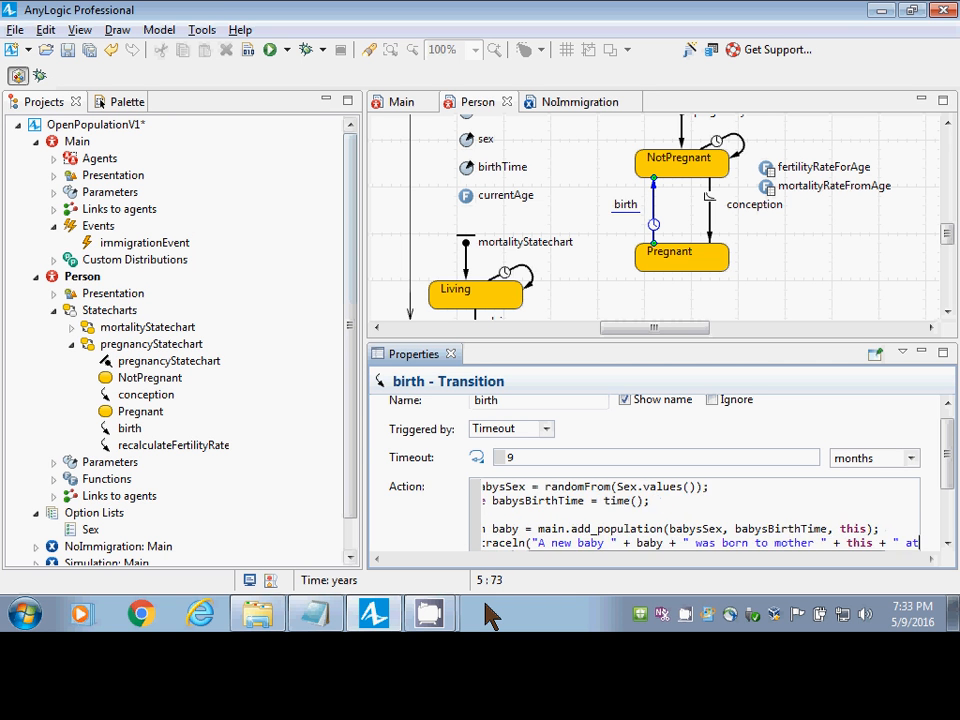
text( time " + )
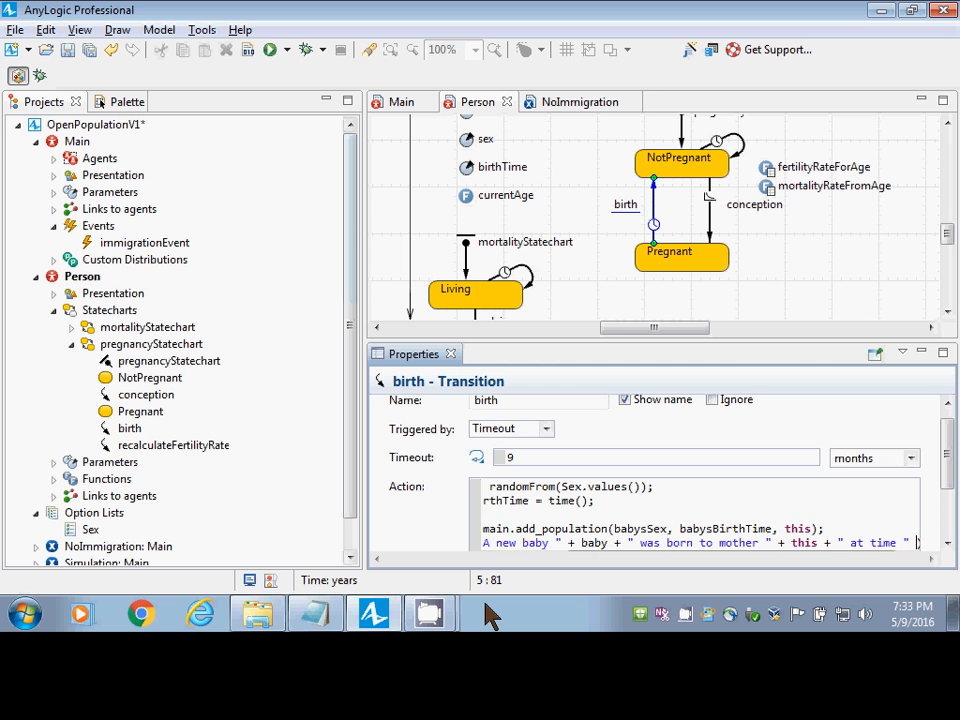
text(time())
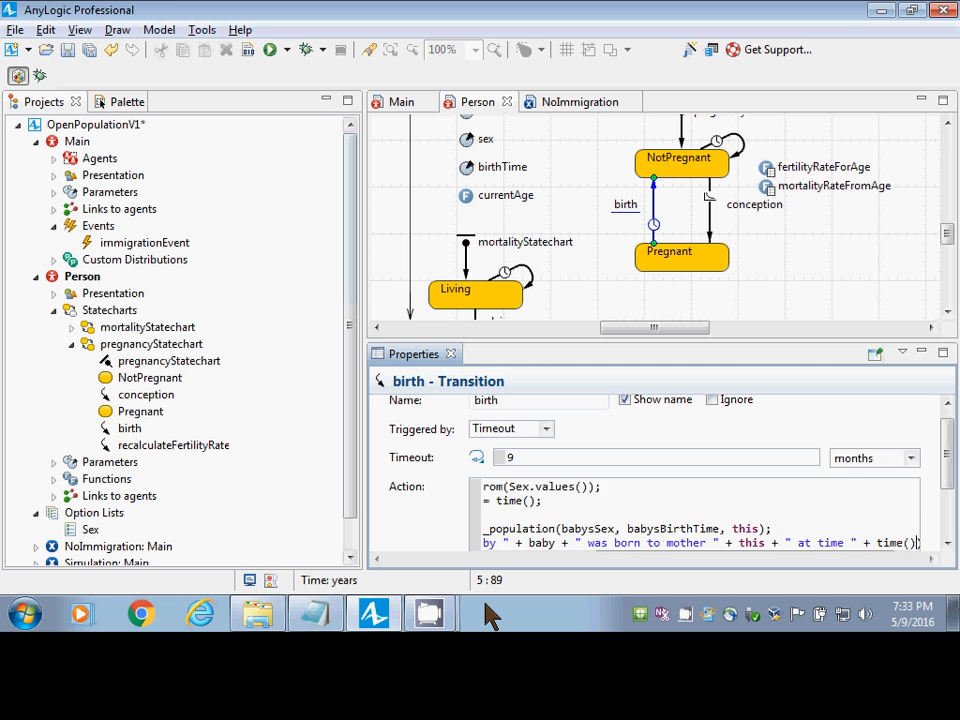
Save the model and replace all the text in Notepad with a copy of the this.traceln statement.
key(Home)
key(shift+End)
key(ctrl+c)
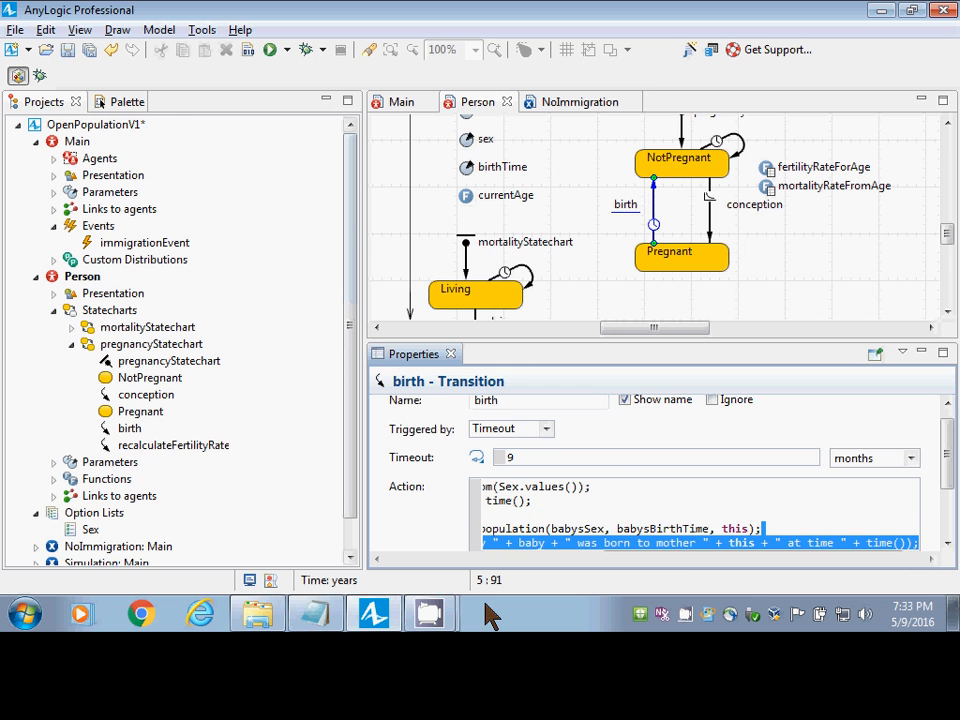
key(ctrl+s)
key(alt+Tab)
key(ctrl+a)
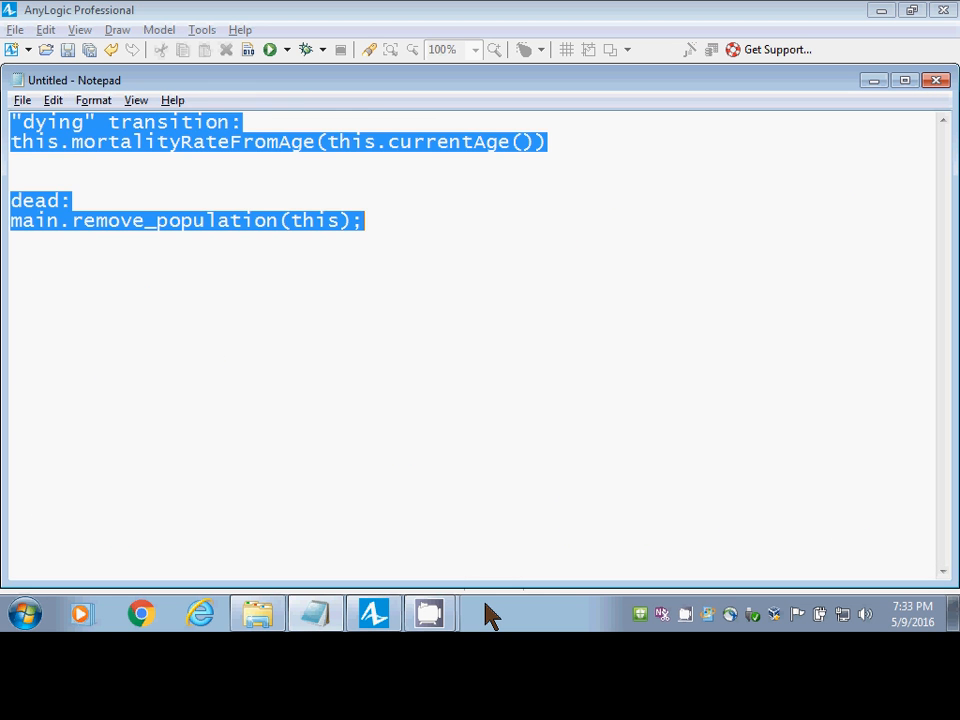
key(ctrl+v)
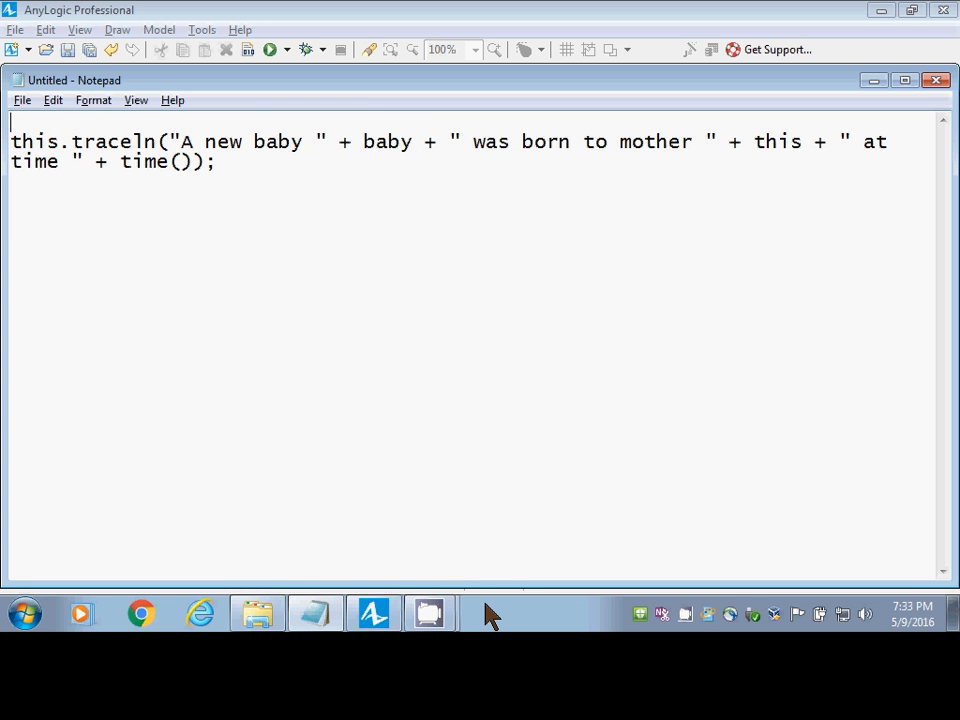
In the Notepad copy, copy the whole message expression inside traceln and replace it with string.
key(Right)
key(Right)
key(Right)
key(Right)
key(Right)
key(Right)
key(Right)
key(Right)
key(Right)
key(Right)
key(Right)
key(Right)
key(Right)
key(Right)
key(shift+Down)
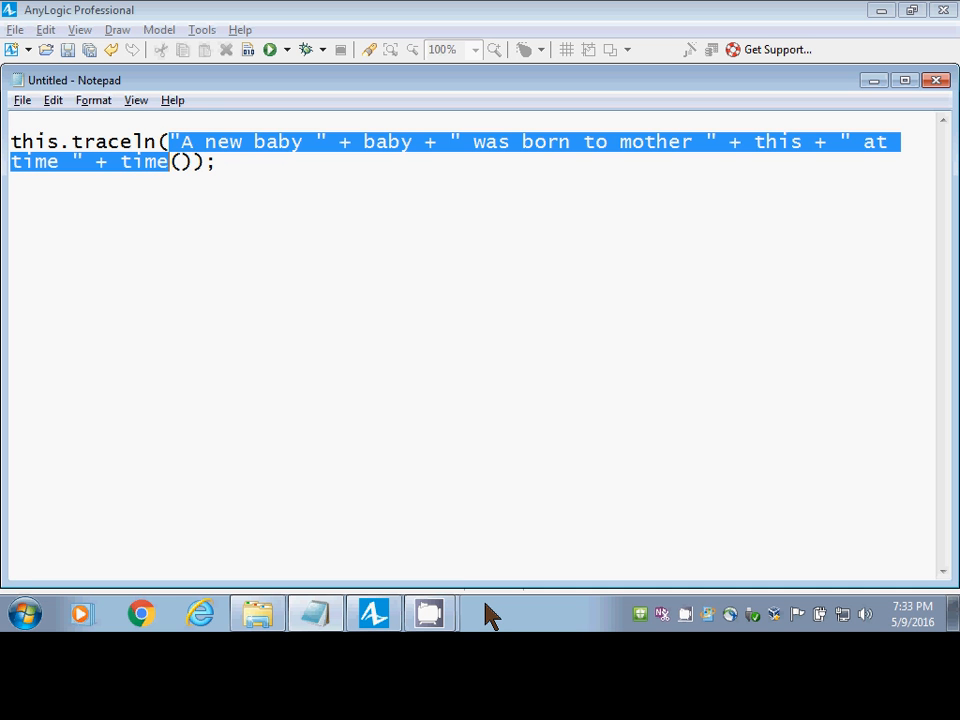
key(shift+Right)
key(shift+Right)
key(shift+Right)
key(shift+Left)
key(ctrl+c)
key(BackSpace)
text(string)
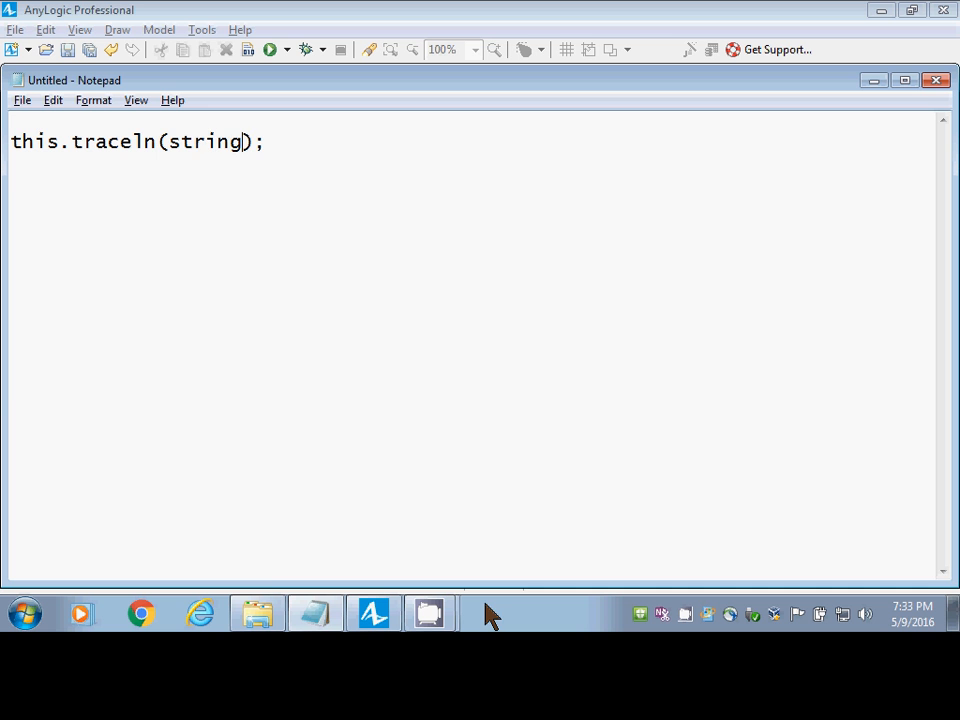
key(shift+Left)
key(shift+Left)
key(shift+Left)
key(shift+Left)
key(shift+Left)
key(shift+Left)
key(shift+Left)
key(ctrl+v)
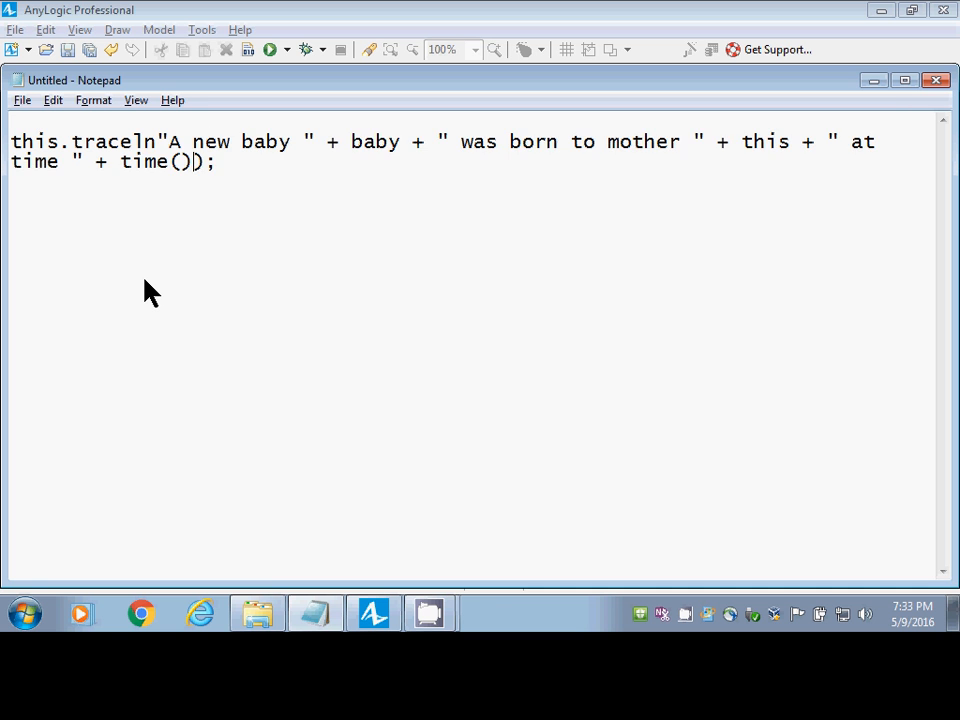
key(ctrl+z)
Replace the word string inside the traceln parentheses with the copied message expression, keeping both parentheses.
key(Left)
key(Right)
key(shift+Left)
key(shift+Left)
key(shift+Left)
key(shift+Left)
key(shift+Left)
key(shift+Left)
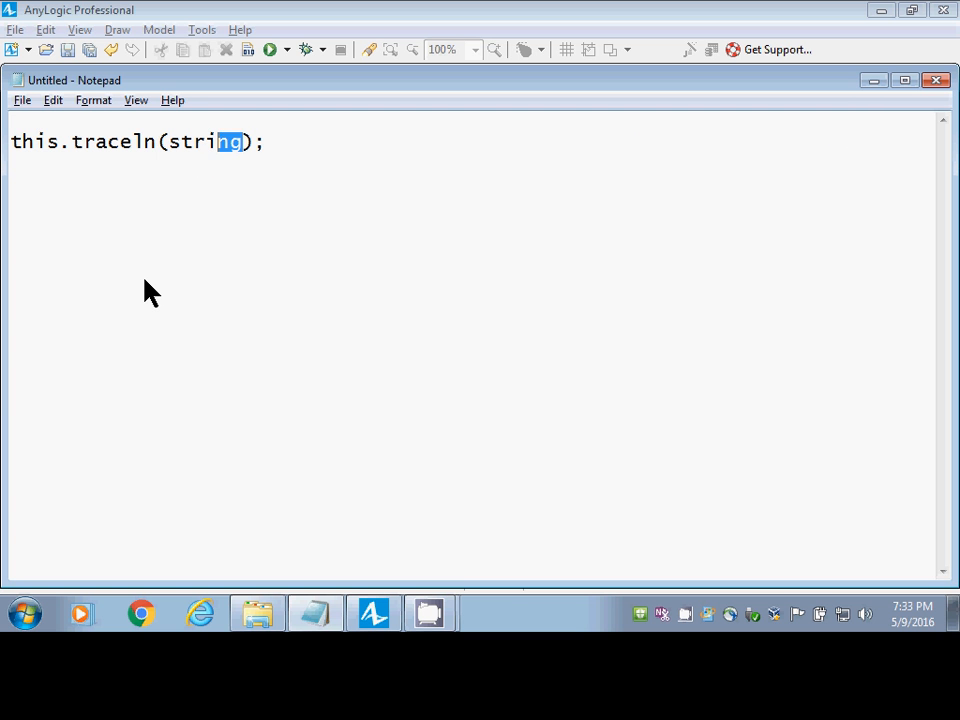
key(ctrl+v)
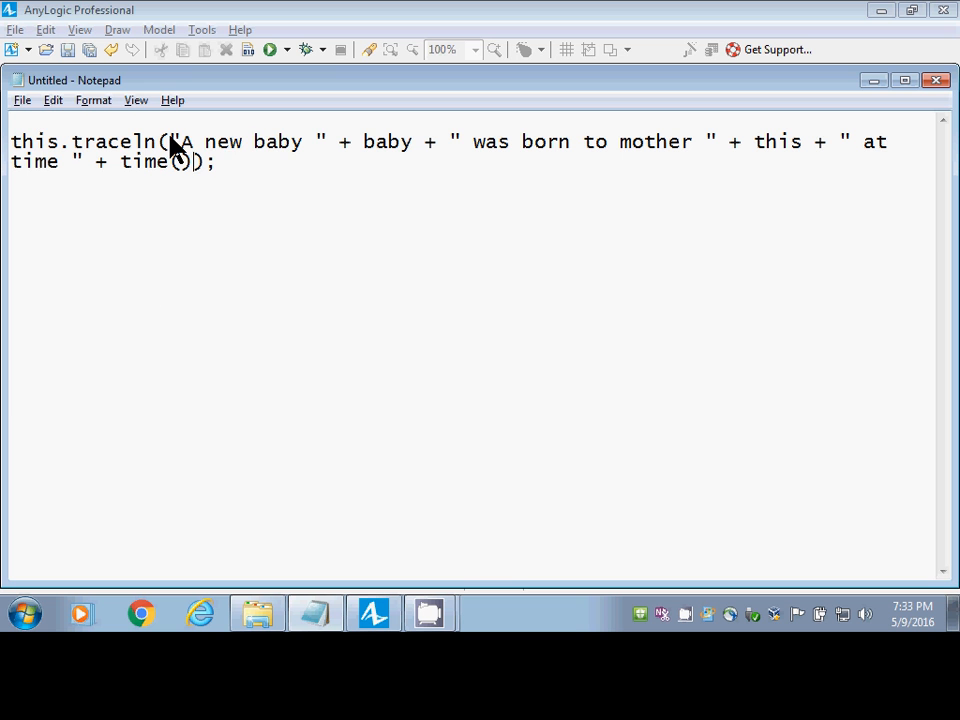
Add a colon after the word time in the " at time " text of the Notepad statement.
drag(171, 143, 71, 176)
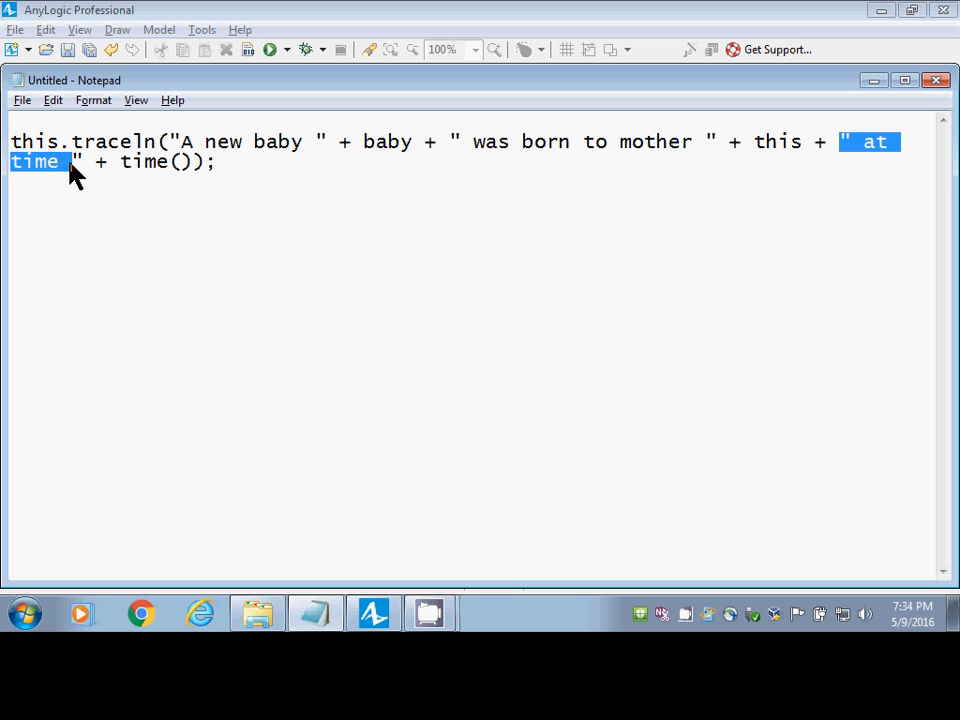
click(64, 180)
text(:)
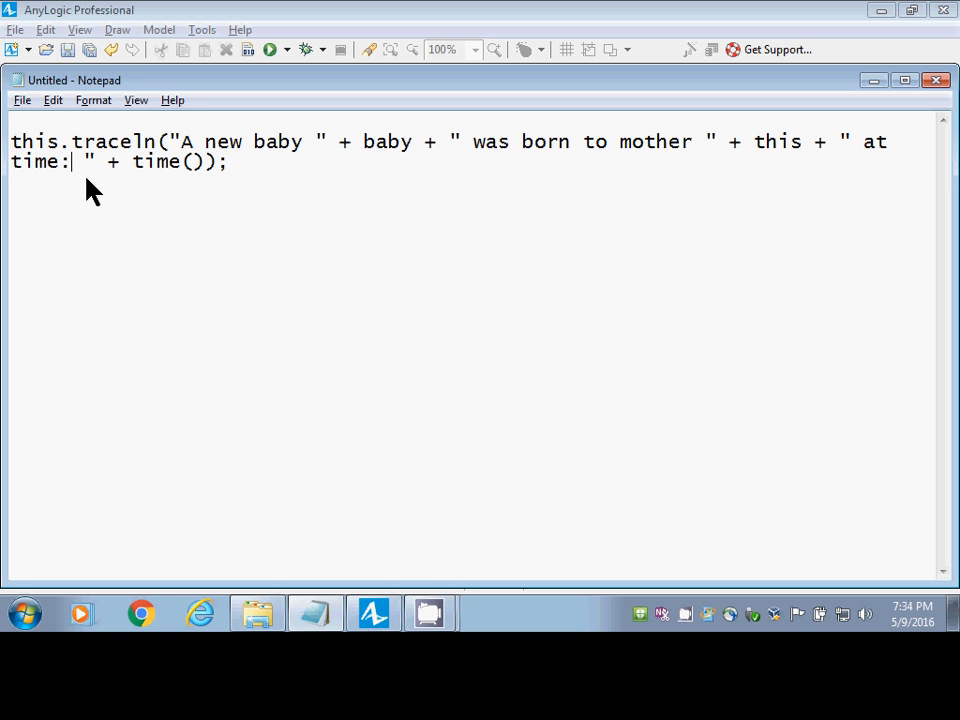
Examine the time() call and the complete message expression inside the traceln parentheses by highlighting them.
key(Right)
key(Right)
key(shift+End)
key(shift+Left)
key(shift+Left)
key(shift+Left)
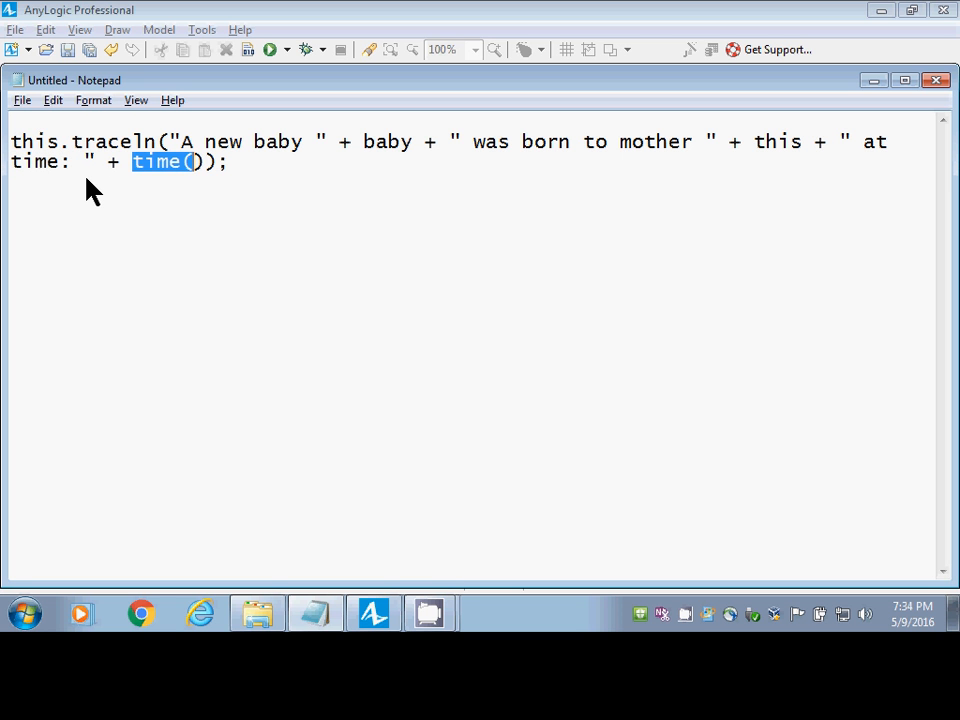
key(shift+Right)
drag(171, 147, 208, 165)
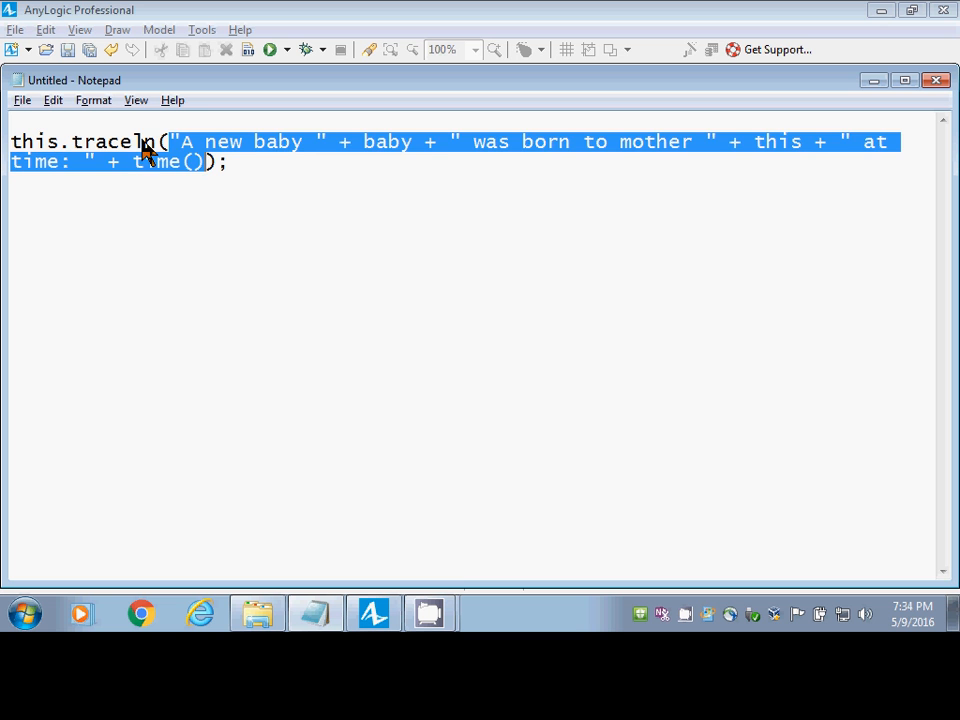
Delete the leading "A " from the first text piece of the Notepad message so it starts with new baby.
click(208, 146)
key(shift+Left)
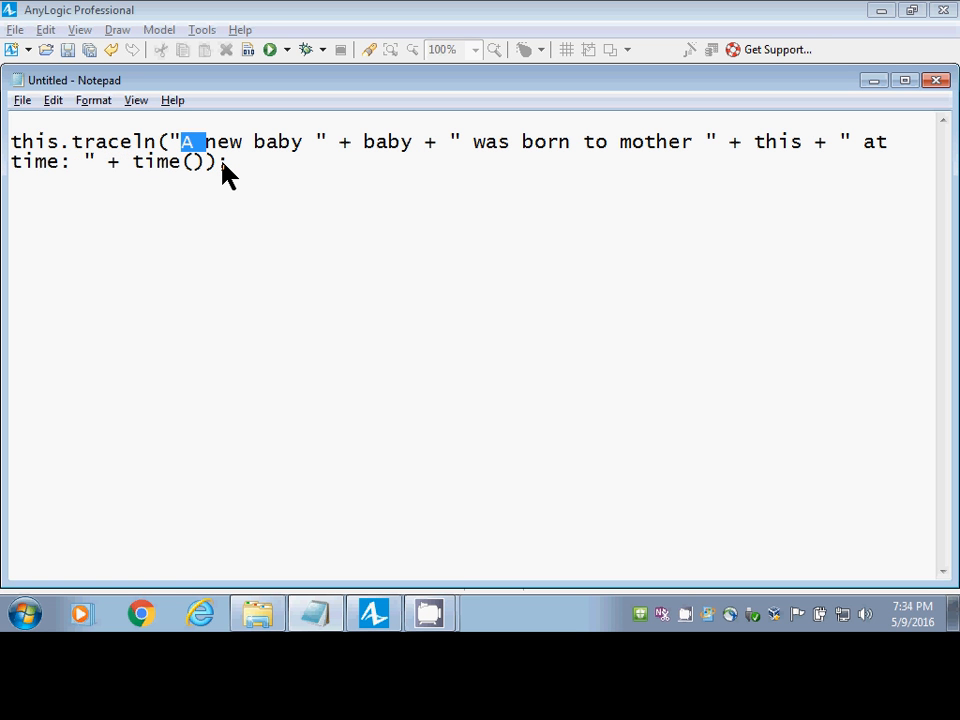
key(Delete)
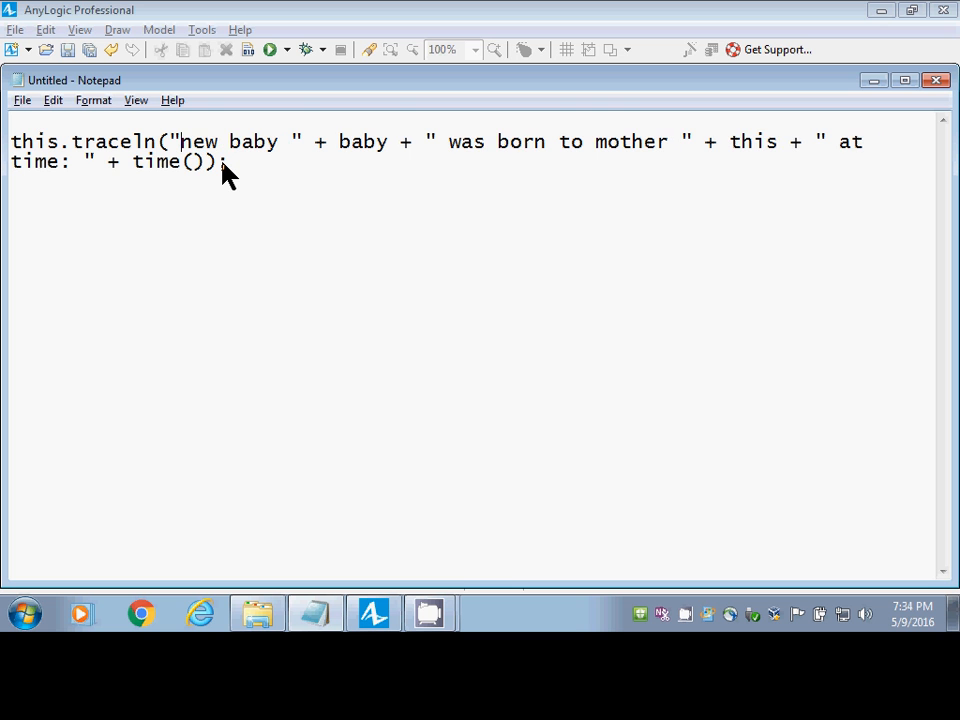
Delete " was " from the middle text piece so it reads "born to mother ".
key(ctrl+Right)
key(ctrl+Right)
key(ctrl+Right)
key(ctrl+Right)
key(ctrl+Right)
key(ctrl+Right)
key(ctrl+Right)
key(Left)
key(ctrl+shift+Right)
key(ctrl+shift+Right)
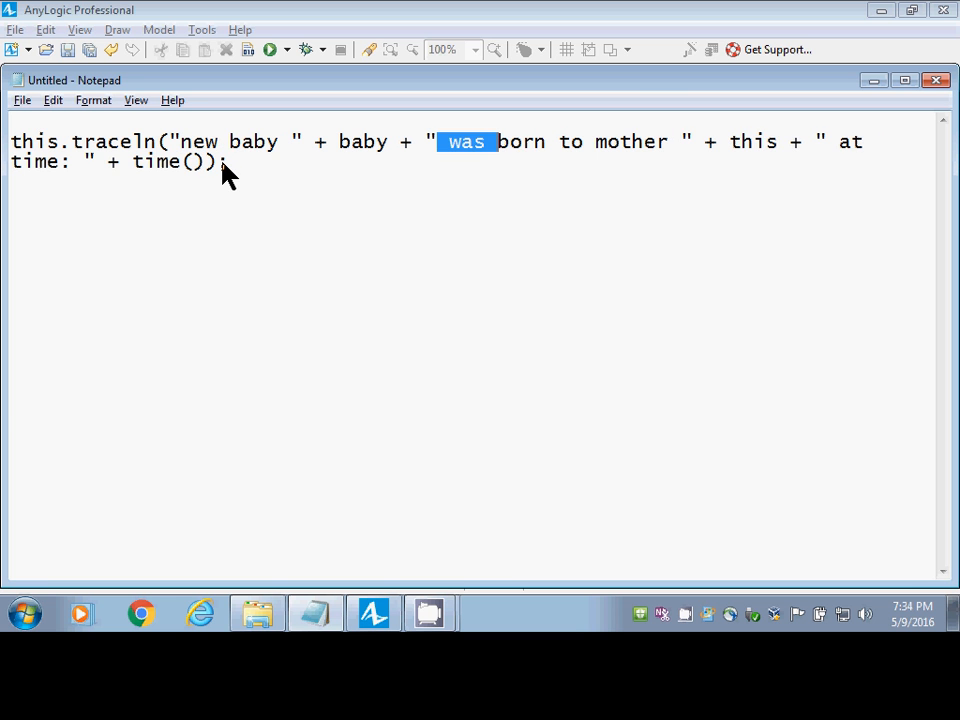
key(Delete)
Examine the rest of the shortened statement up to its end and select all the Notepad text.
key(ctrl+Right)
key(ctrl+Right)
key(ctrl+Right)
key(ctrl+Right)
key(ctrl+Right)
key(ctrl+Right)
key(ctrl+Right)
key(ctrl+Right)
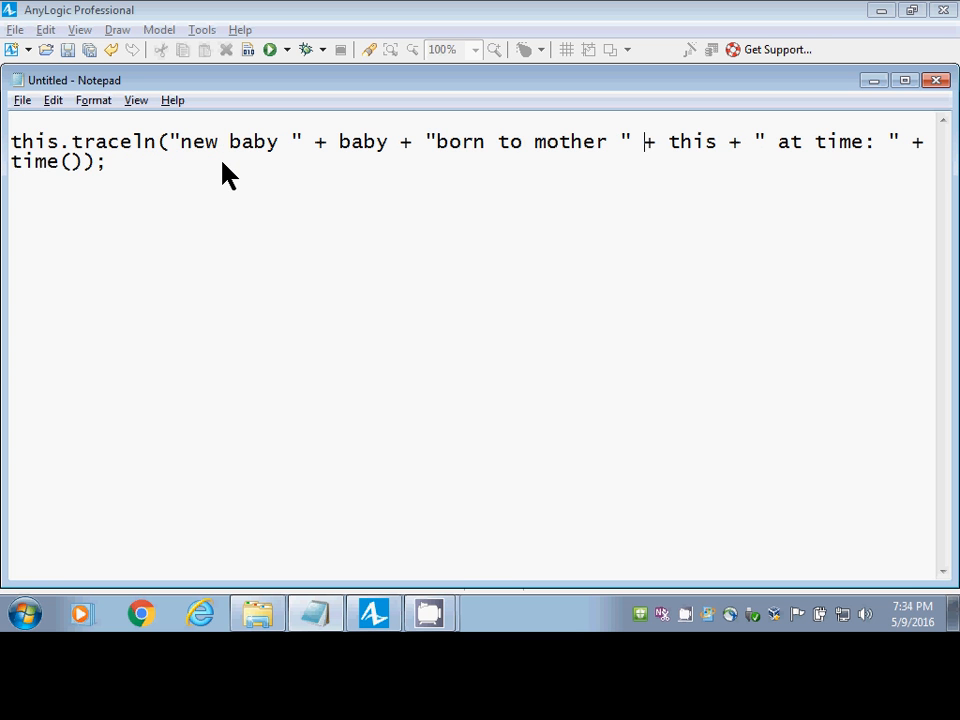
key(ctrl+Right)
key(ctrl+Right)
key(ctrl+Right)
key(ctrl+Right)
key(ctrl+Right)
key(End)
key(ctrl+a)
Switch to AnyLogic, place the cursor at the end of the birth action's this.traceln line, and save the model.
key(alt+Tab)
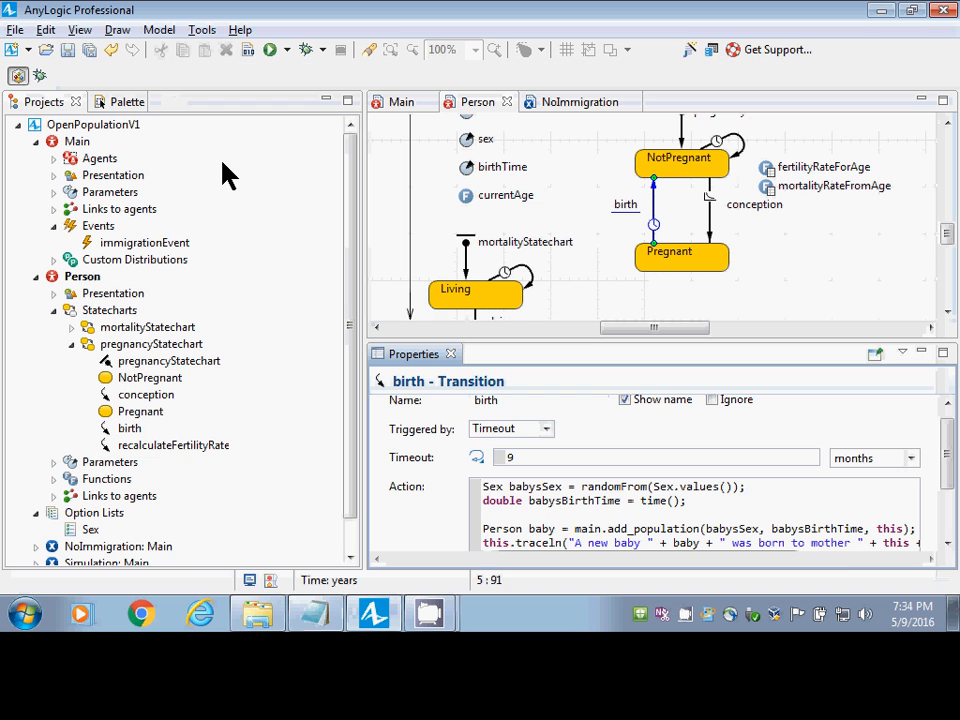
click(544, 545)
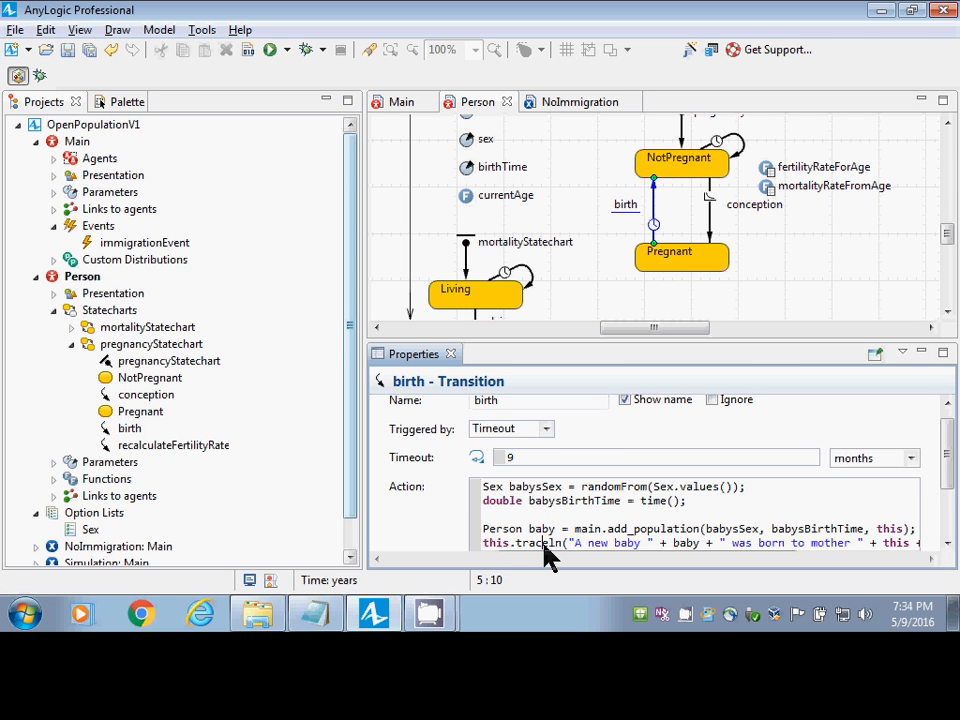
key(End)
key(ctrl+s)
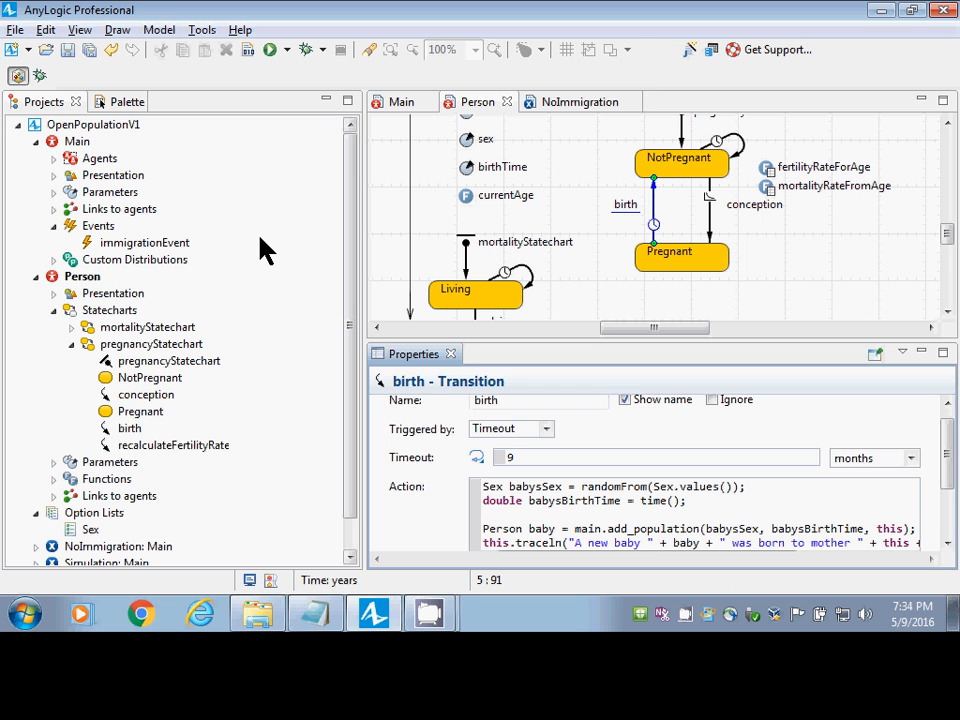
key(alt+Tab)
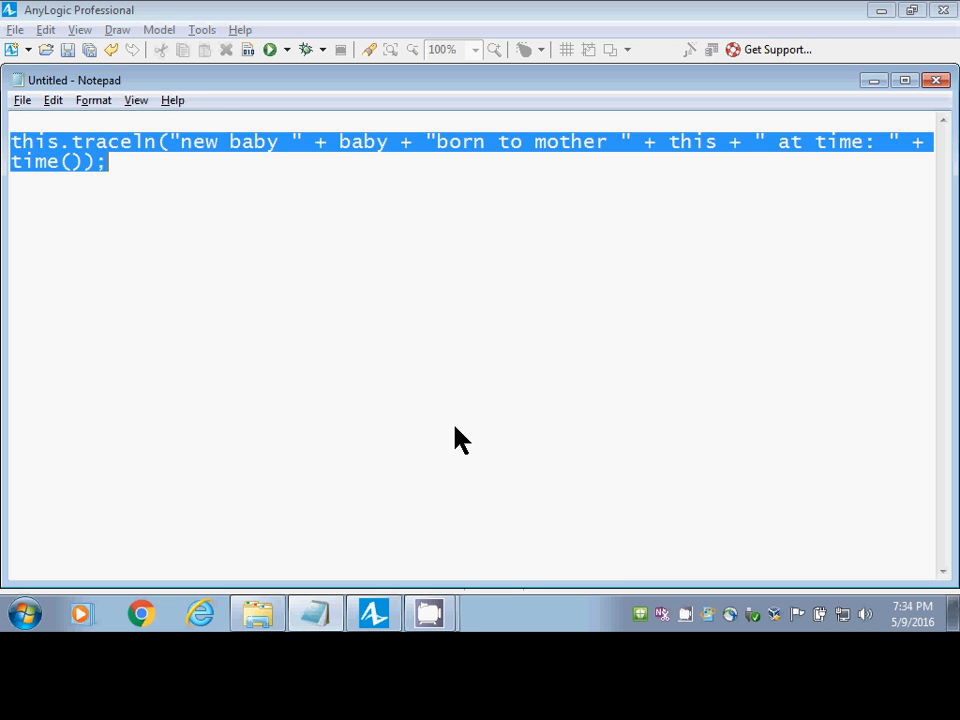
click(455, 438)
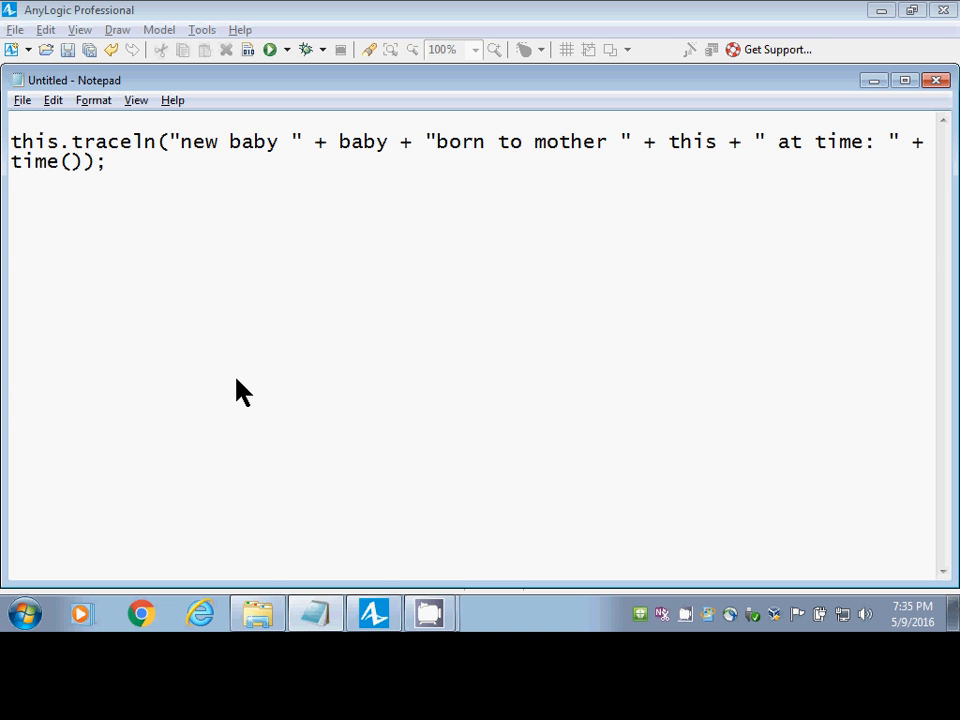
key(alt+Tab)
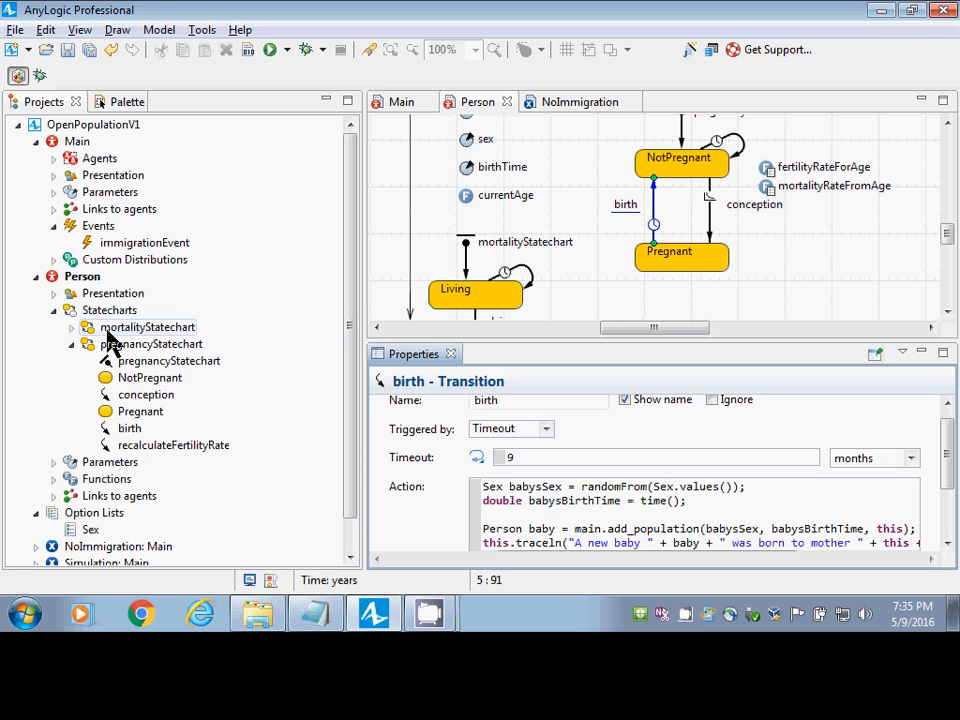
Run the NoImmigration experiment and start its simulation.
click(133, 550)
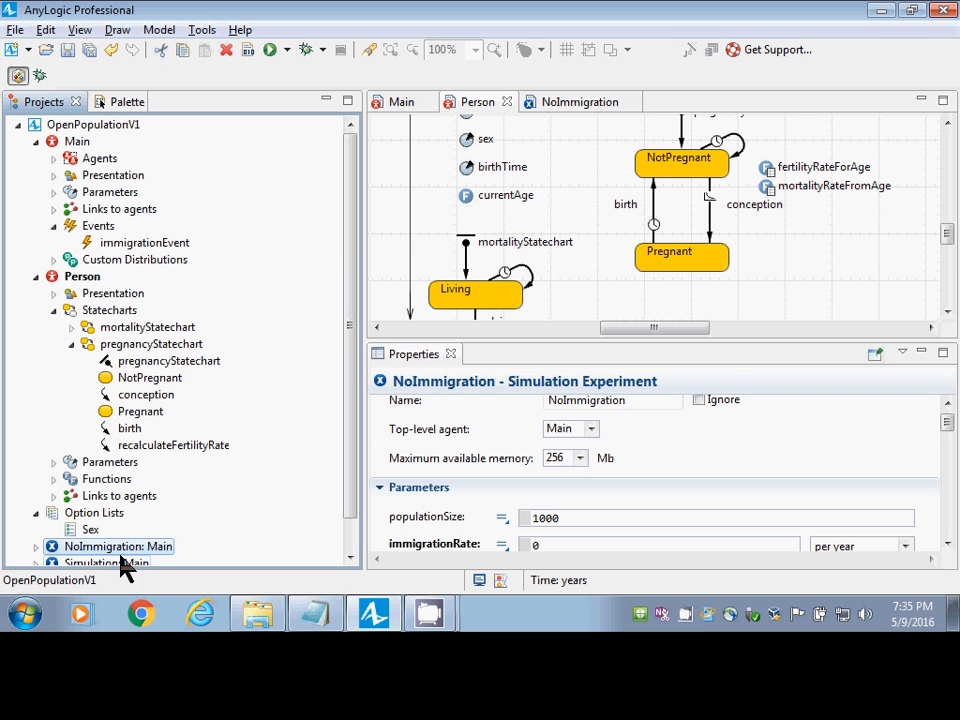
right_click(133, 552)
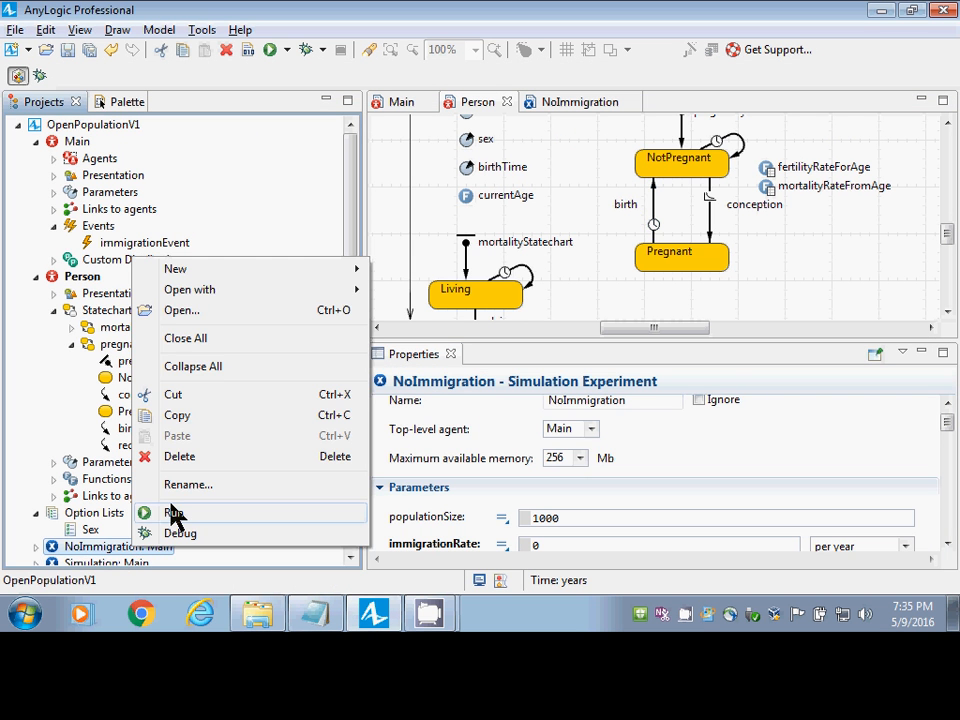
click(172, 513)
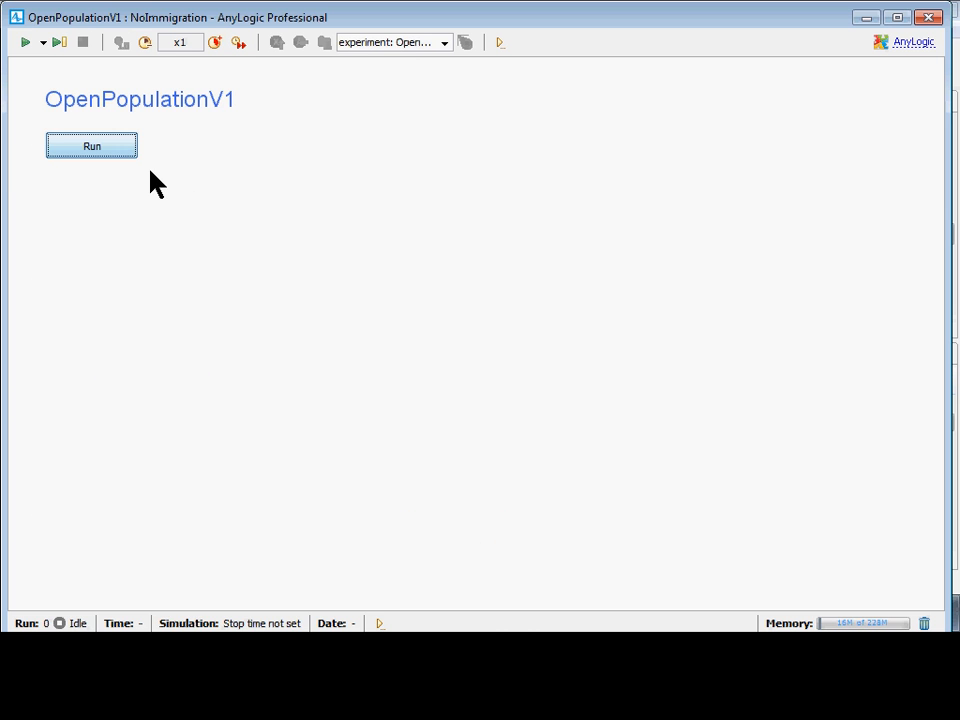
click(110, 148)
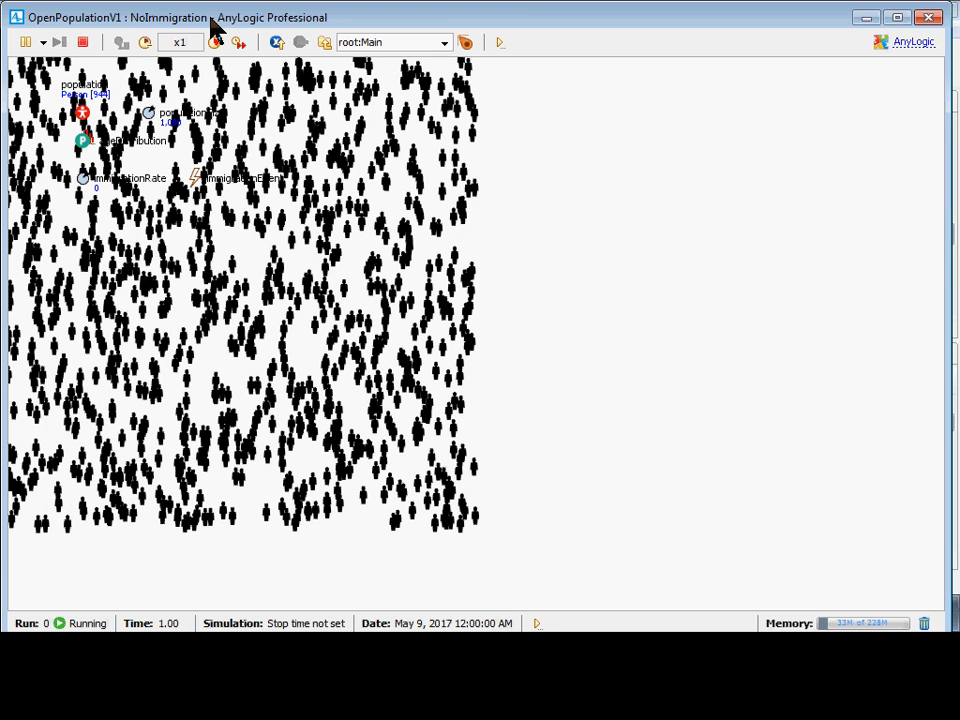
Move the simulation window aside to read the birth messages in the console, and terminate the run.
drag(210, 18, 85, 258)
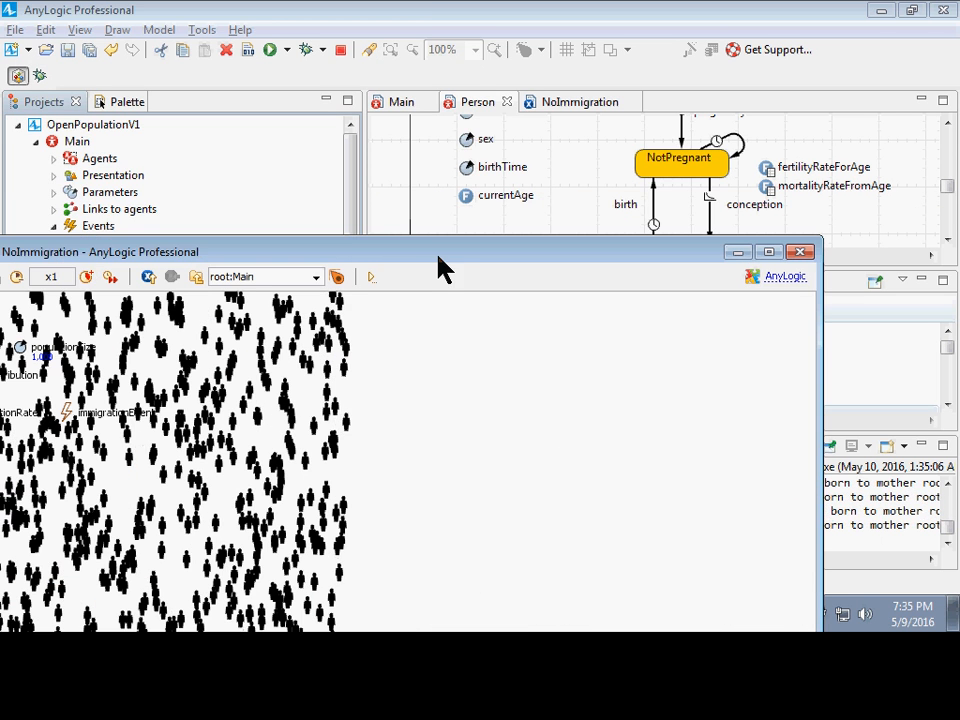
drag(439, 257, 5, 185)
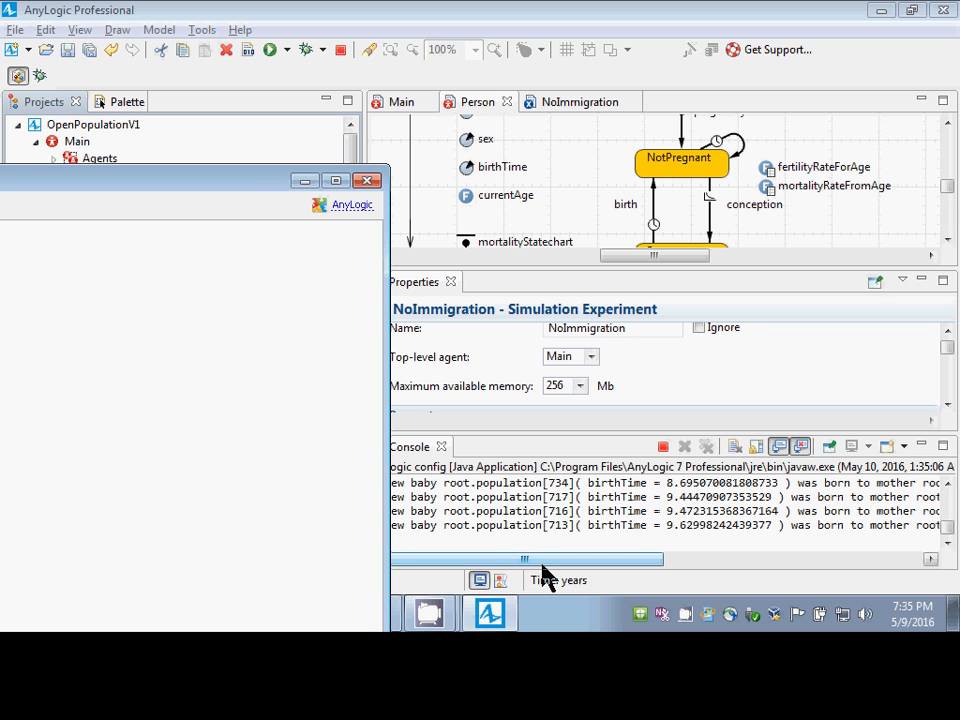
drag(545, 562, 438, 565)
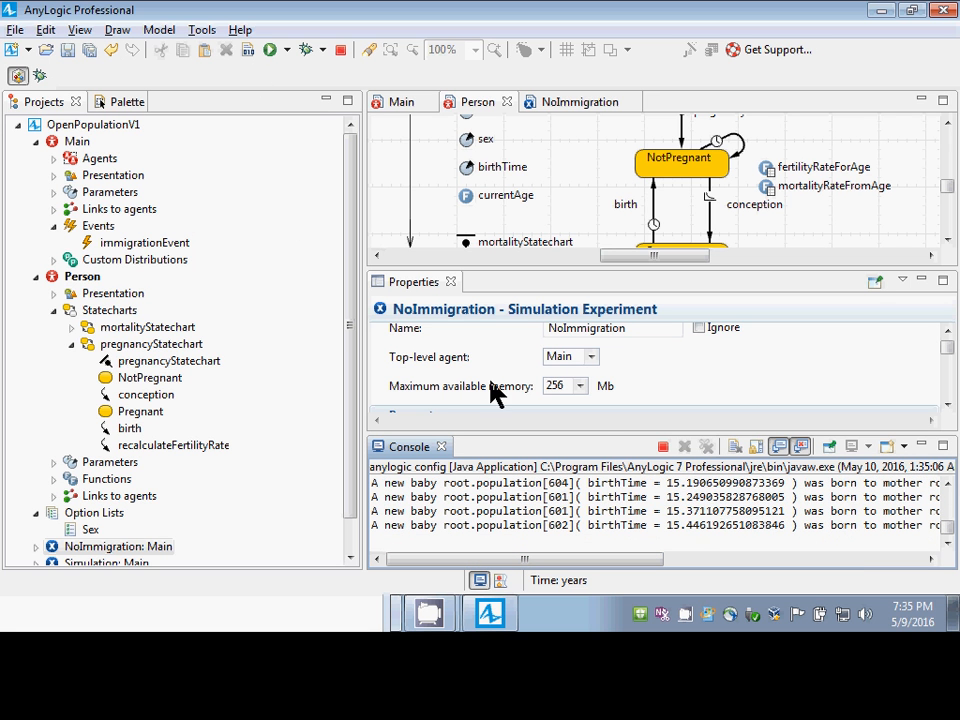
click(663, 446)
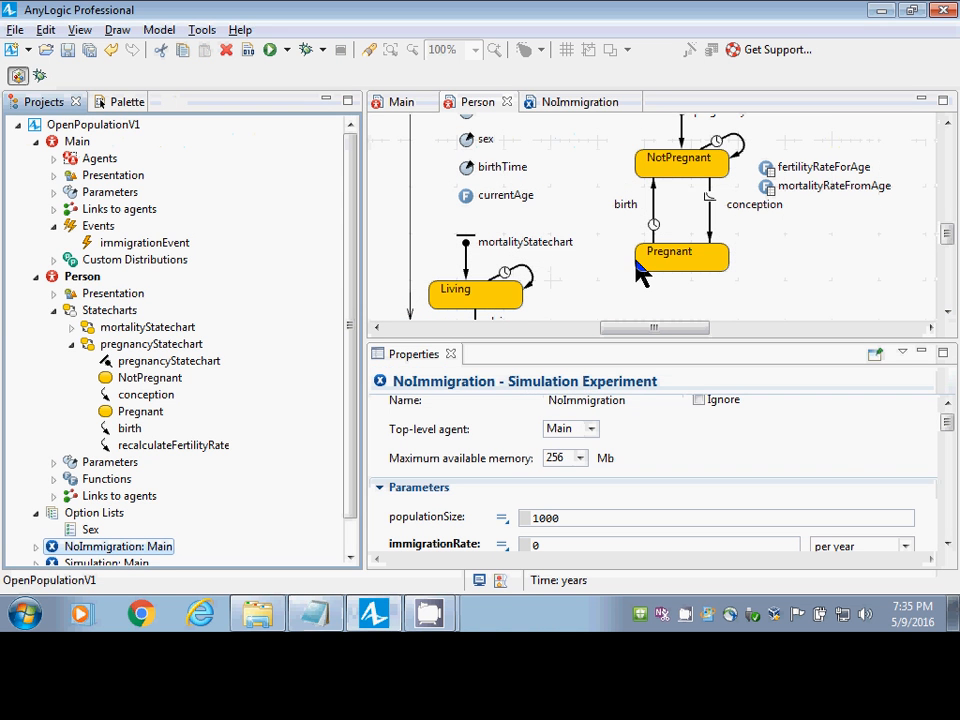
Open the birth transition's properties and examine its action code, starting with the babysSex and babysBirthTime declarations.
click(654, 232)
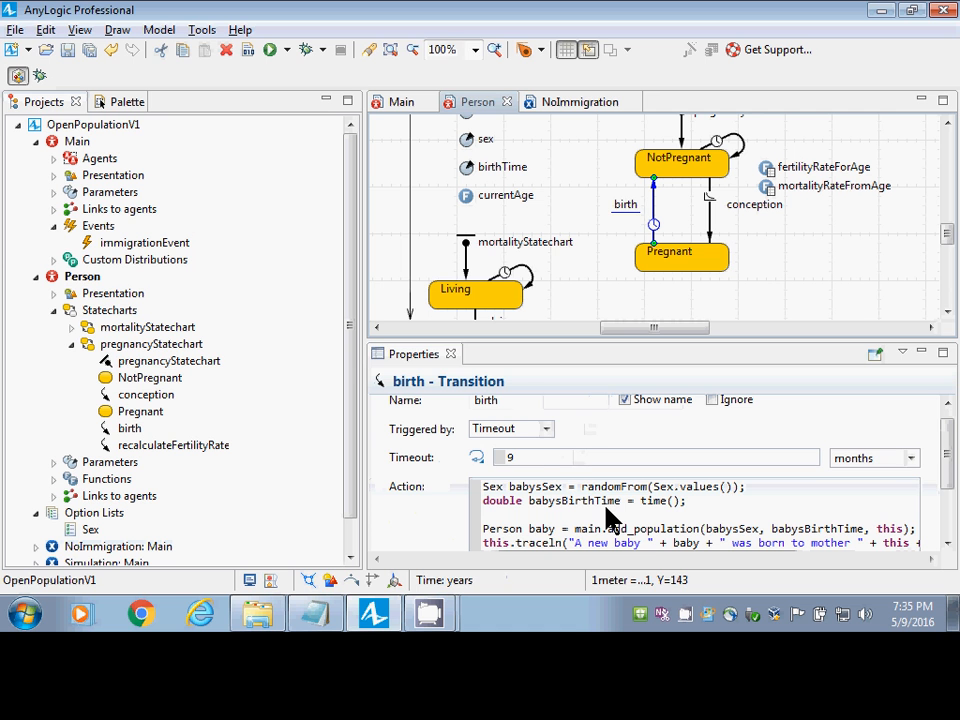
click(537, 530)
key(Up)
key(Up)
key(Up)
key(Home)
key(shift+Down)
key(shift+Down)
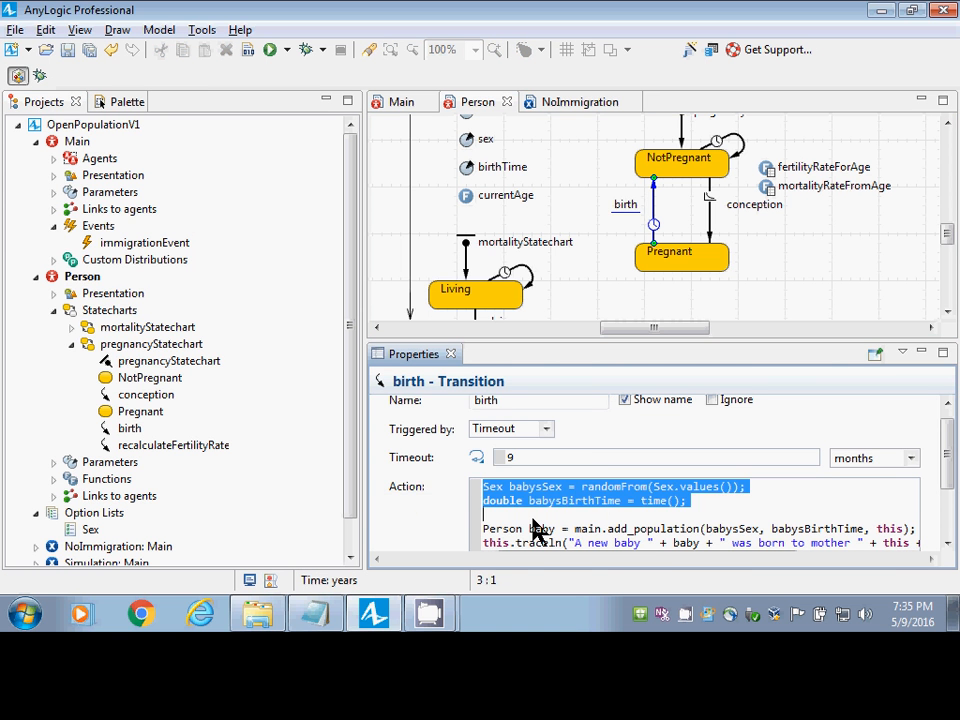
key(ctrl+shift+End)
key(Up)
key(Up)
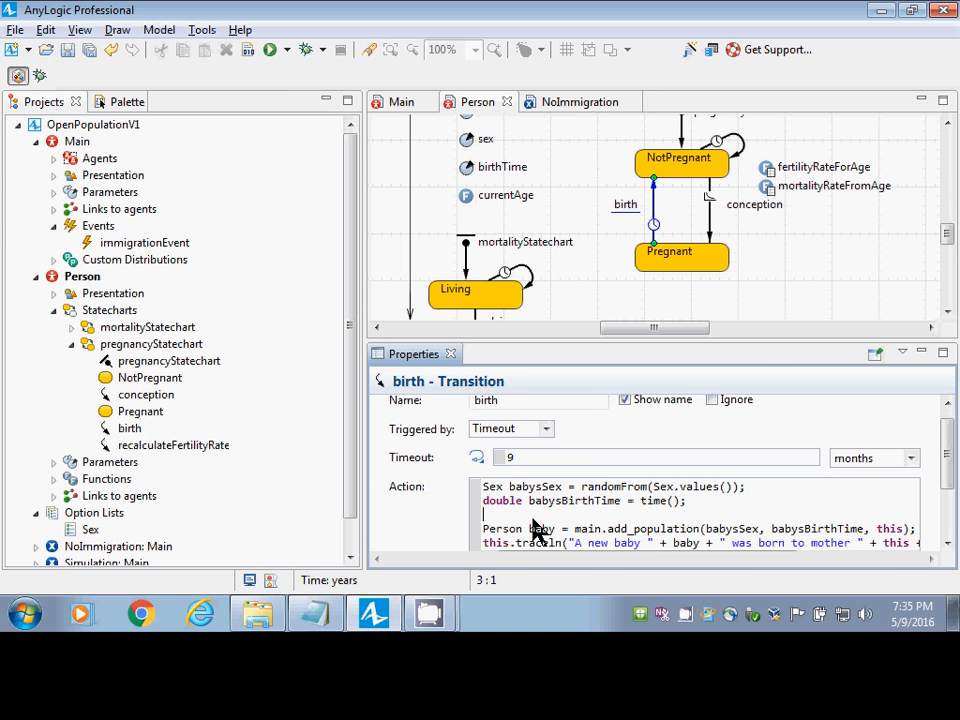
Examine the baby variable and its assignment from main.add_population in the birth action.
key(Down)
key(Down)
key(Up)
key(ctrl+Right)
key(ctrl+Right)
key(ctrl+Right)
key(ctrl+Right)
key(ctrl+Left)
key(ctrl+Left)
key(Left)
key(ctrl+shift+Left)
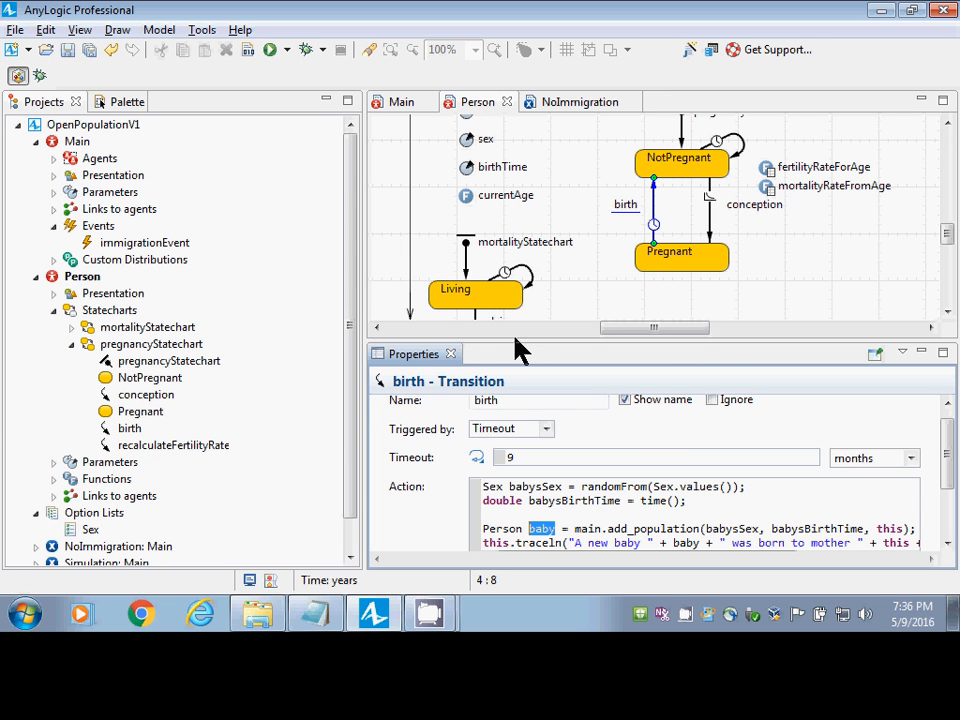
double_click(541, 529)
key(shift+End)
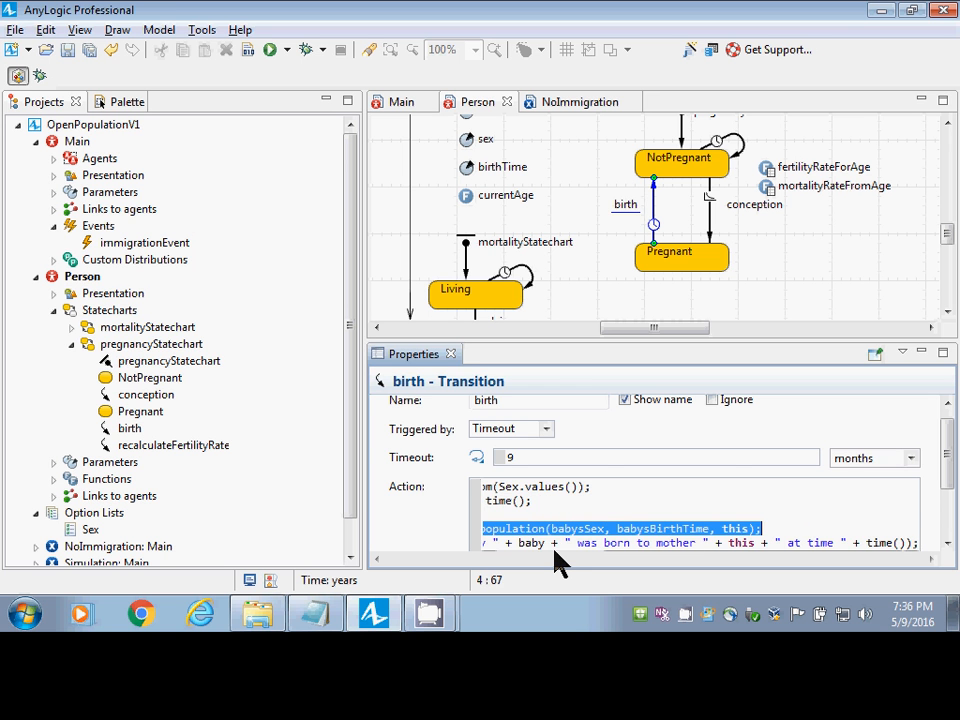
key(Up)
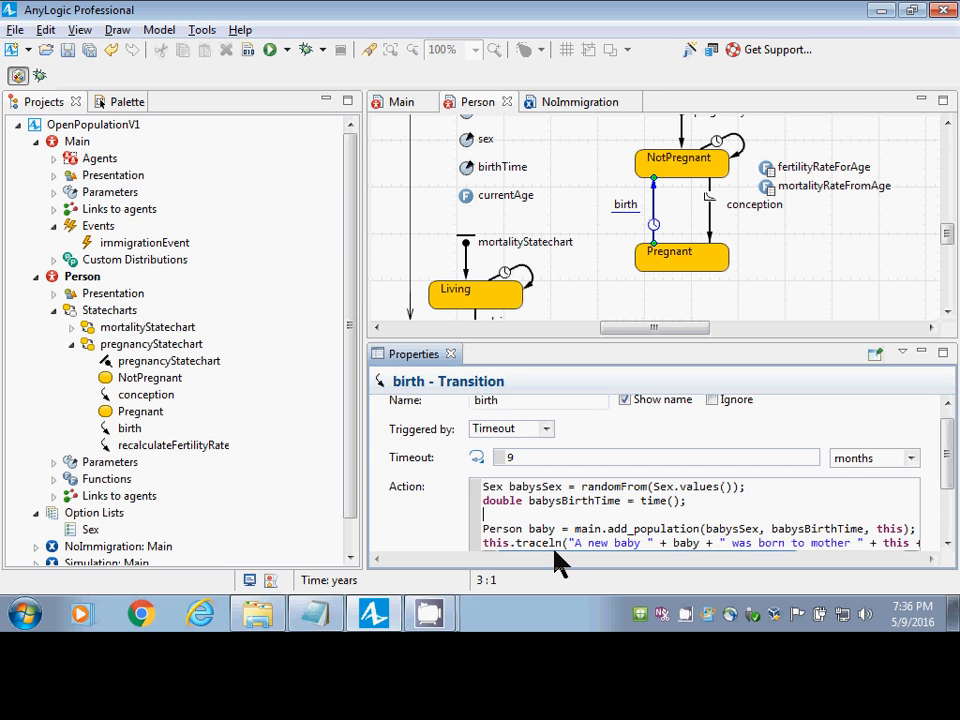
Examine the Person baby and this.traceln statements together, and review the lines above them.
key(shift+Down)
key(shift+Down)
key(shift+End)
key(Up)
key(Up)
key(shift+Down)
key(shift+Down)
key(shift+End)
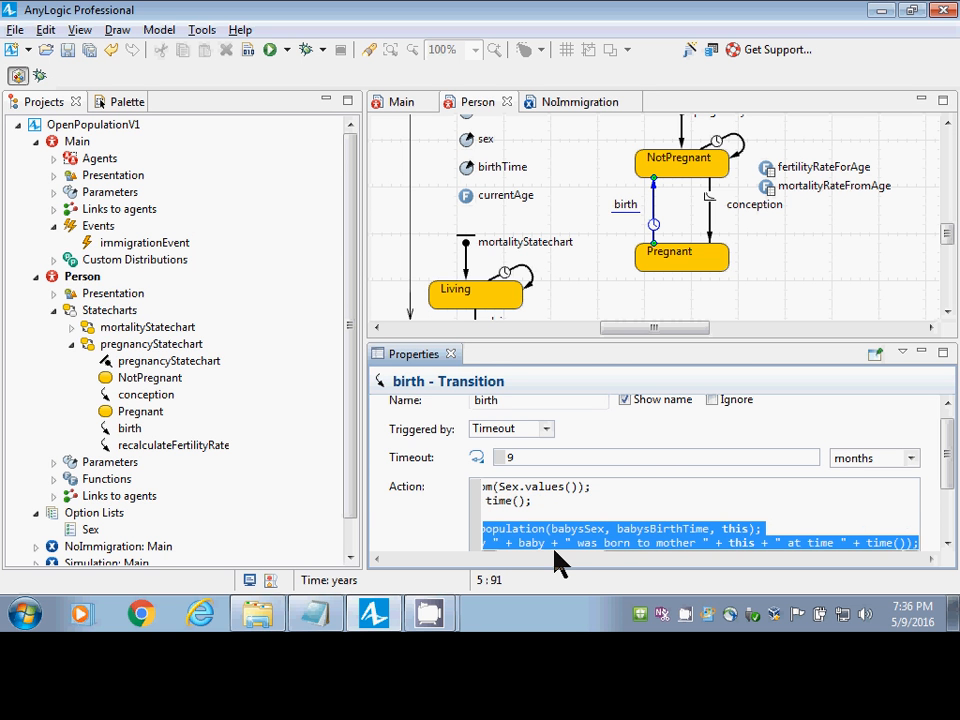
key(Up)
key(Up)
key(Up)
key(Up)
key(End)
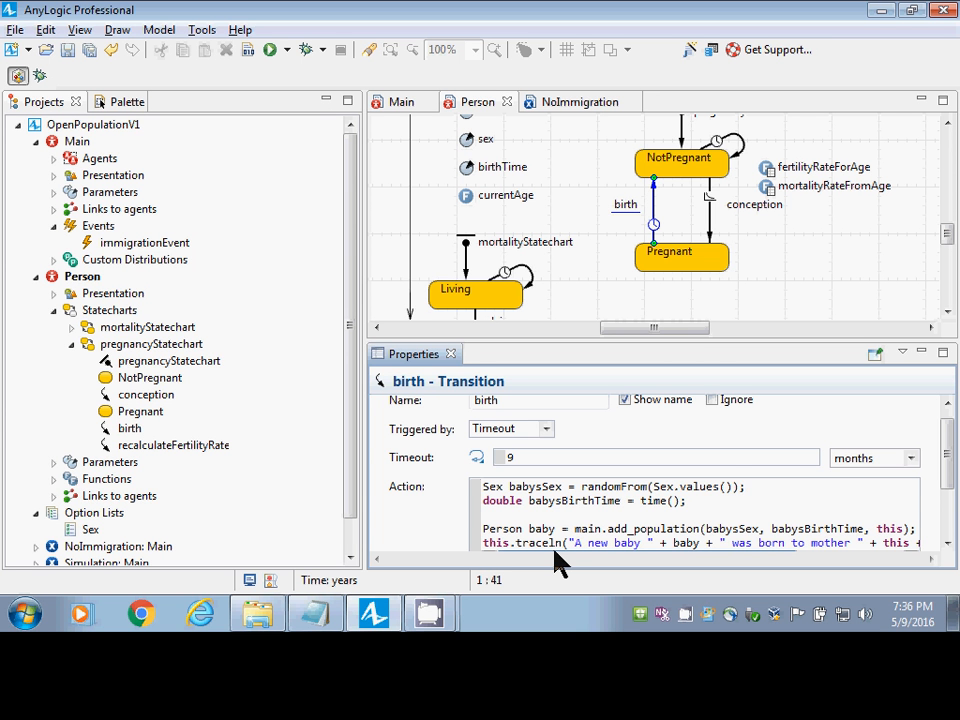
key(Right)
key(Down)
key(Down)
key(Down)
Add a baby.setXY(x, y); statement below the this.traceln line in the birth transition's action, separated by a blank line.
click(570, 533)
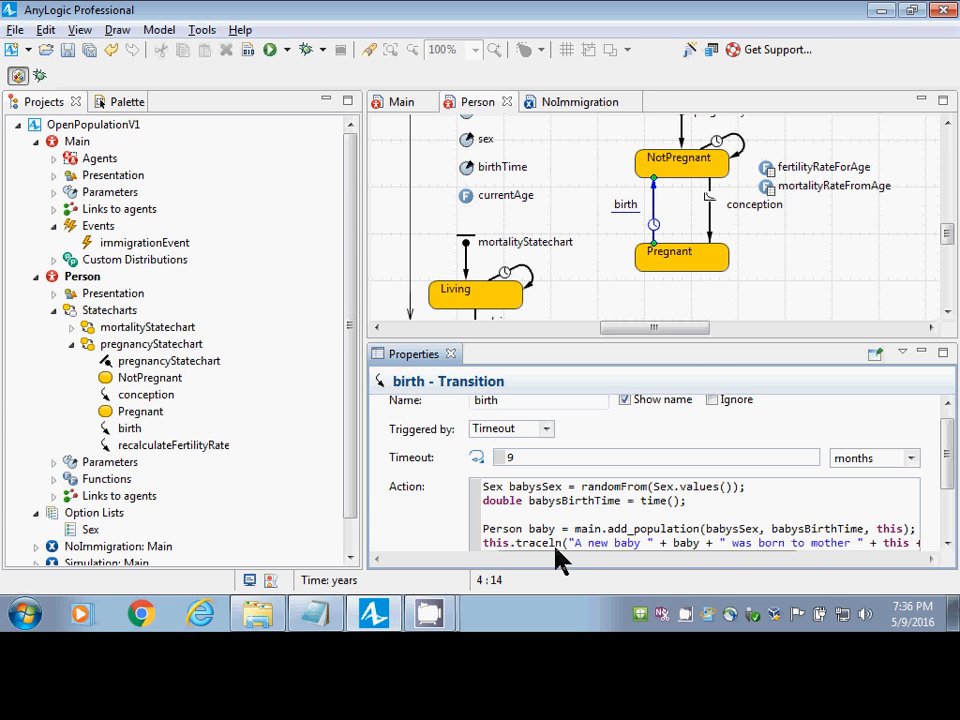
key(Down)
key(End)
key(Return)
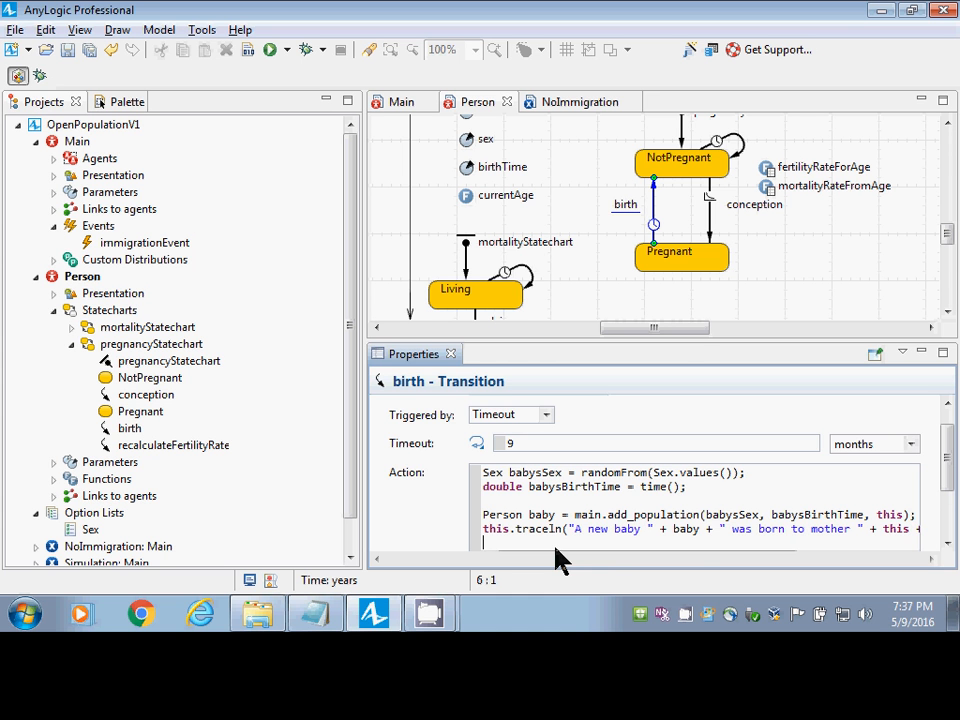
key(Return)
text(baby.set)
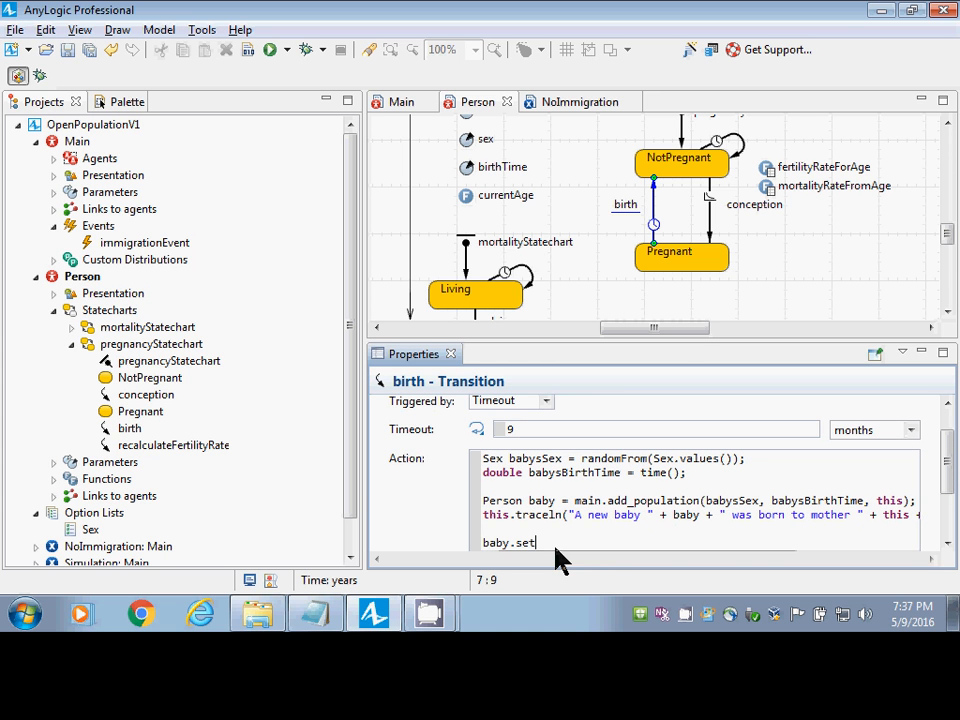
text(X)
key(ctrl+space)
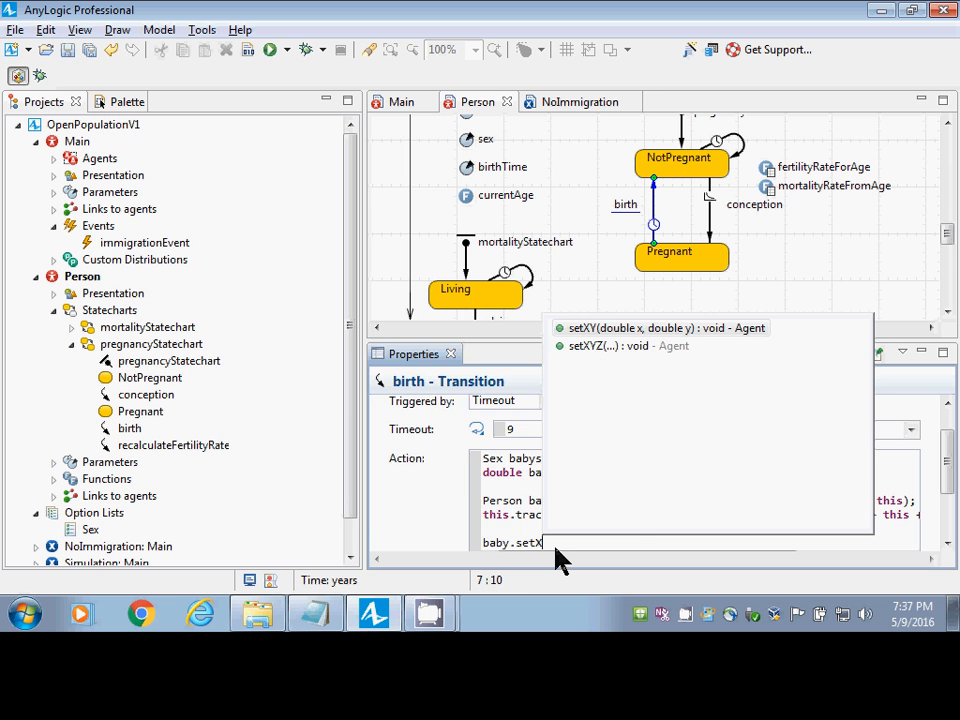
key(Return)
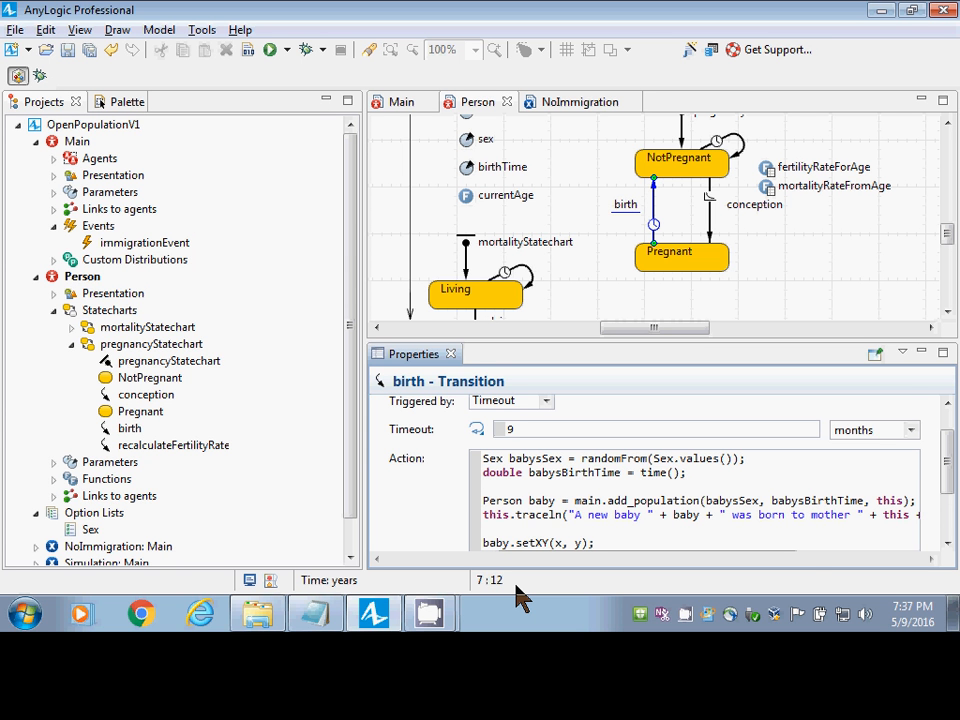
Declare Person mother = this; below the babysBirthTime declaration, followed by a blank line.
double_click(879, 502)
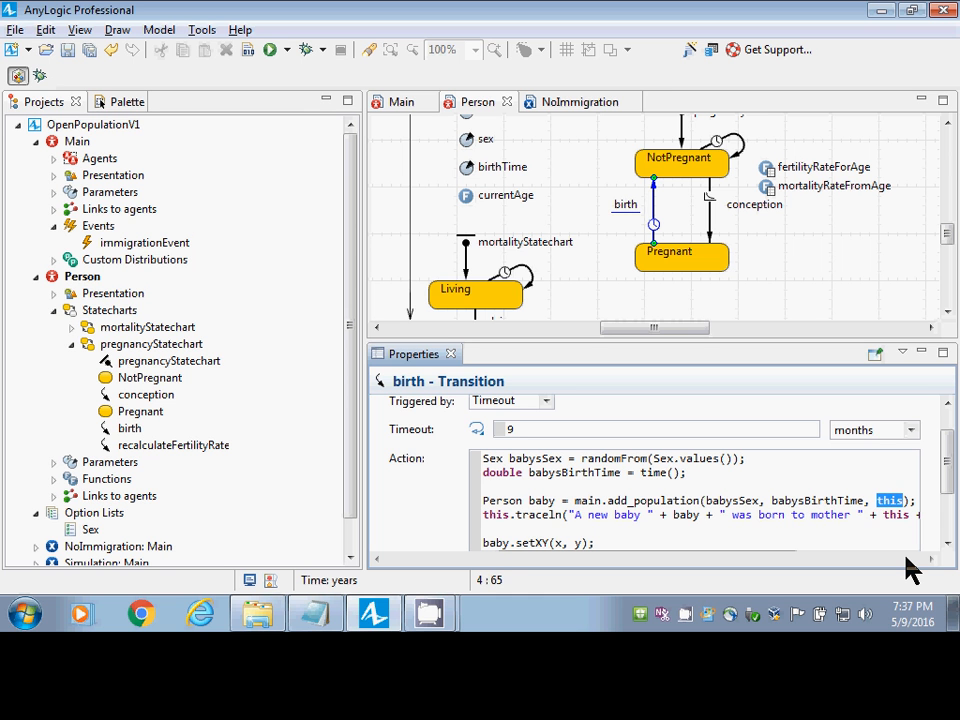
key(Up)
text(Person )
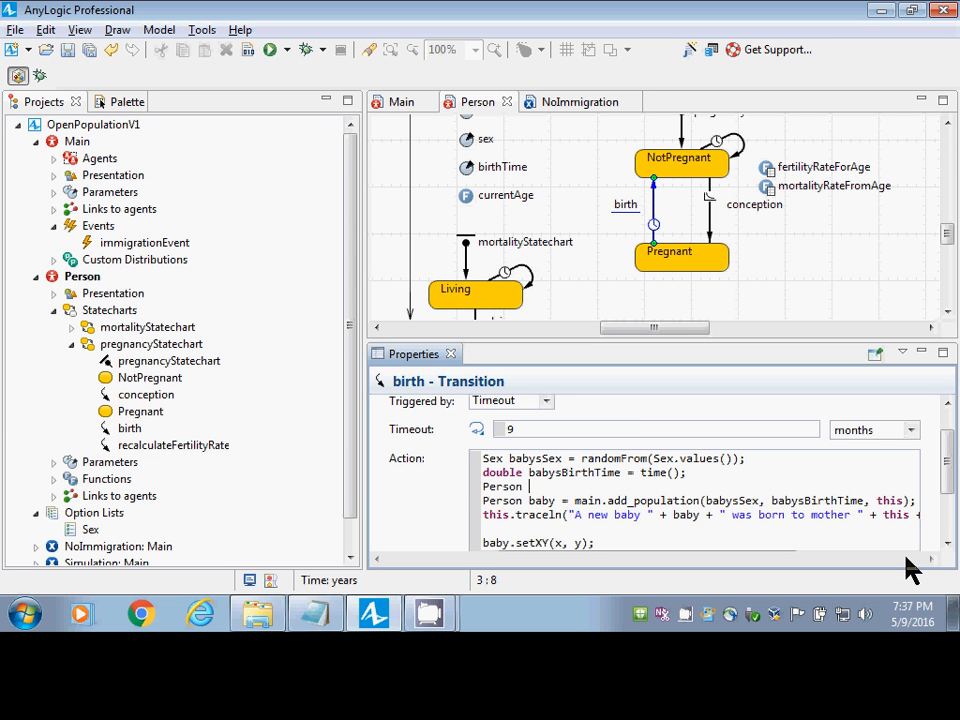
text(mother = this;)
key(Return)
key(Up)
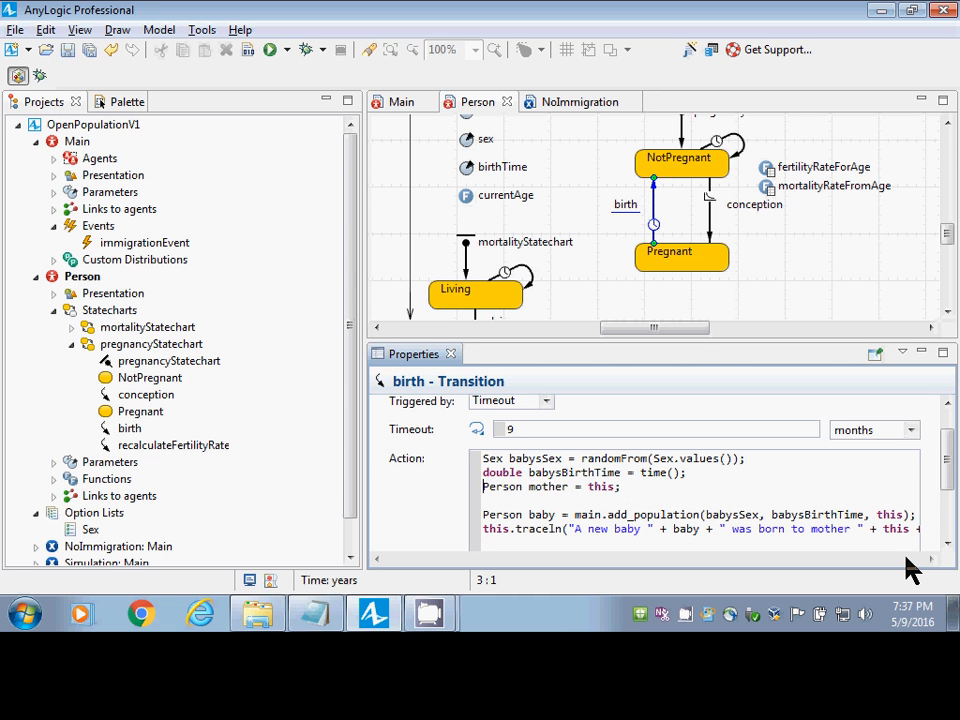
Replace the this argument in the main.add_population call with the mother variable.
key(ctrl+Right)
key(ctrl+shift+Right)
key(shift+Left)
key(ctrl+c)
key(Down)
key(Down)
key(Down)
key(ctrl+Left)
key(ctrl+Left)
key(Up)
key(End)
key(Left)
key(Left)
key(ctrl+shift+Left)
key(ctrl+v)
key(Down)
key(Home)
double_click(885, 519)
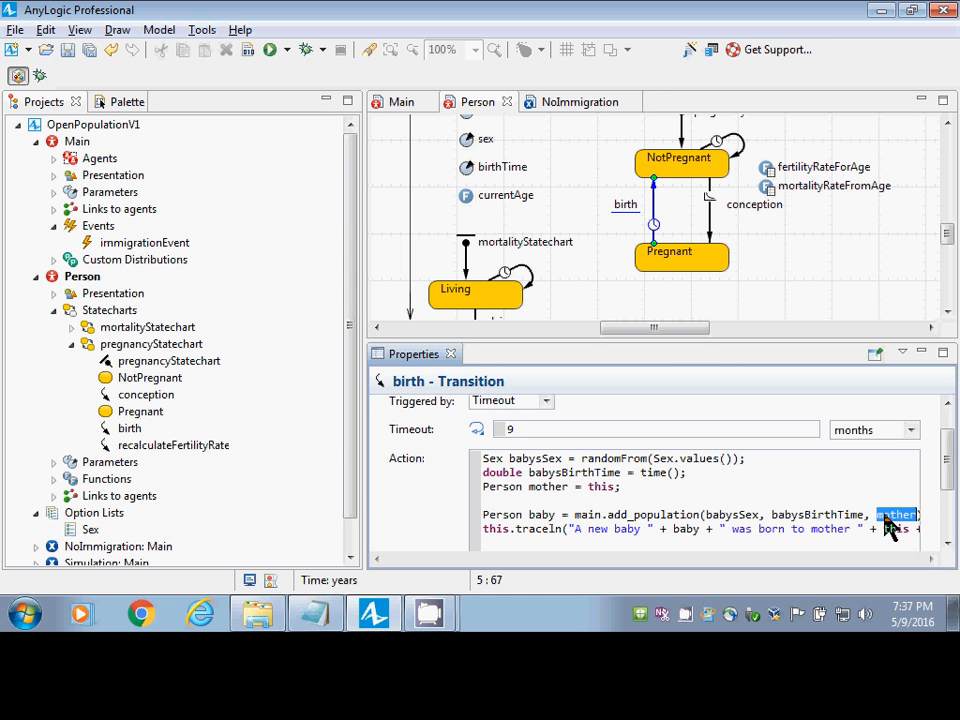
click(561, 499)
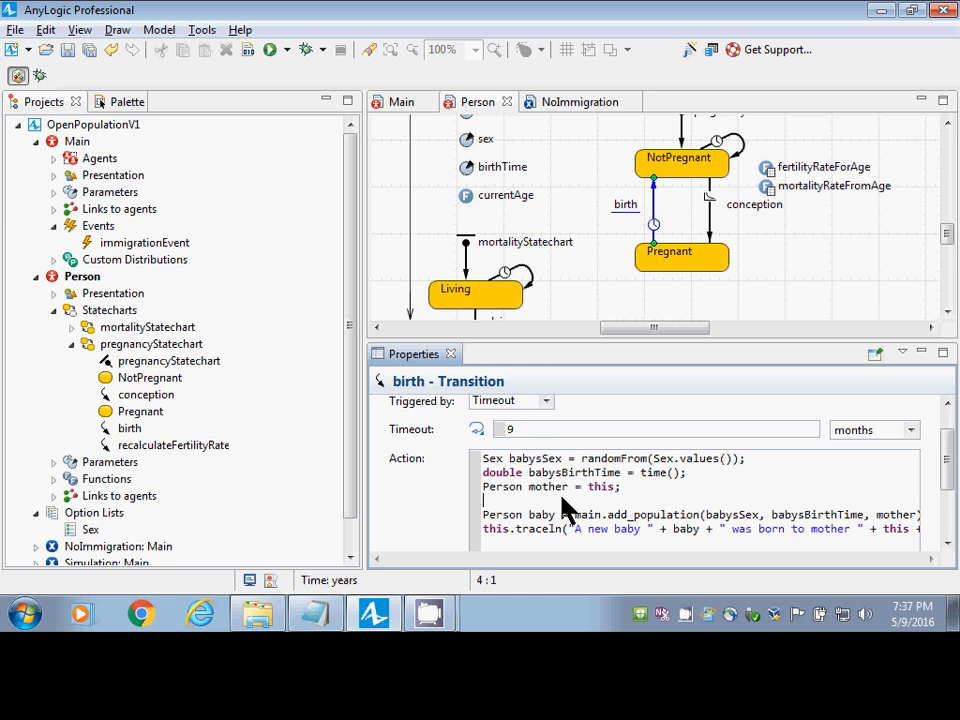
Replace the x argument of baby.setXY with mother.getX() + normal().
key(Down)
key(Down)
key(Down)
key(Down)
key(ctrl+Right)
key(ctrl+Right)
key(ctrl+Right)
key(ctrl+Right)
key(ctrl+Right)
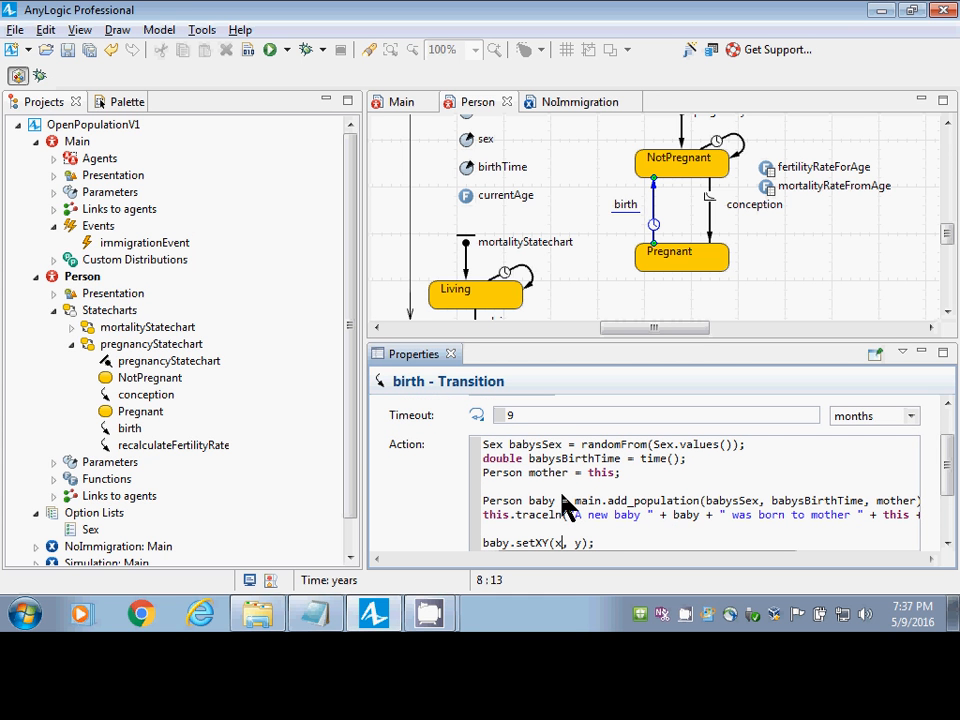
key(shift+Left)
text(mother.getX())
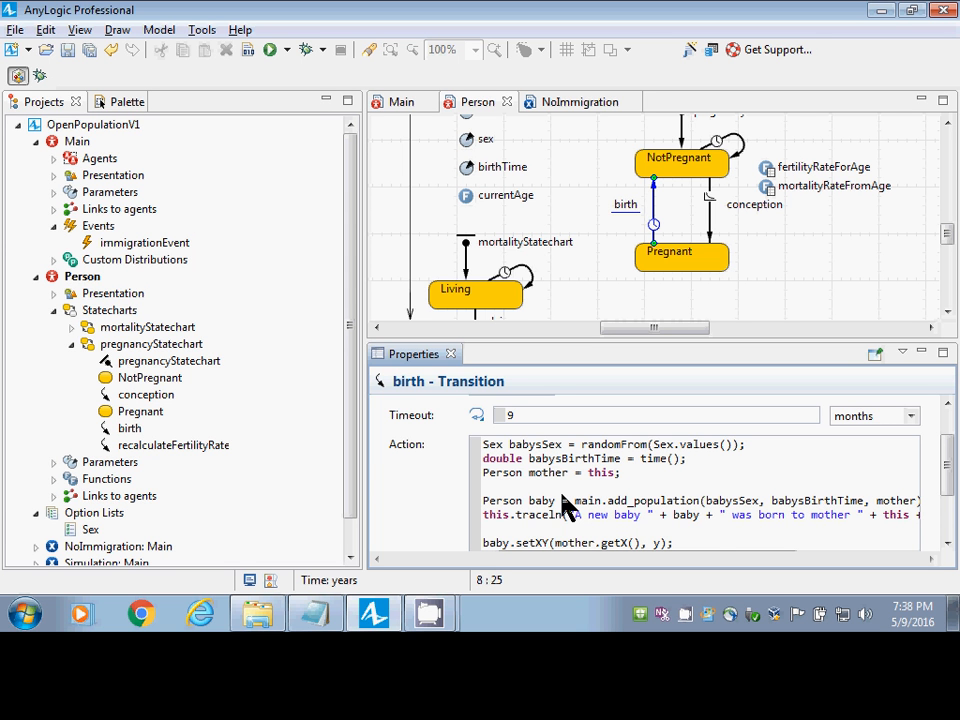
text( + normal())
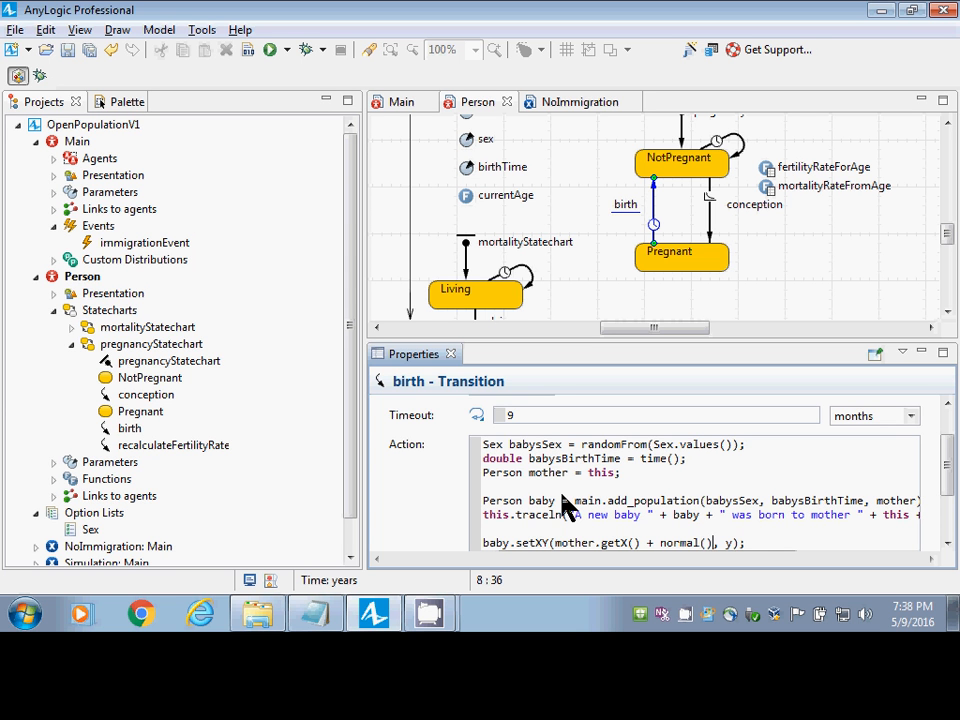
Put the second argument of baby.setXY on its own line and replace it with mother.getY() + normal().
key(Right)
key(Right)
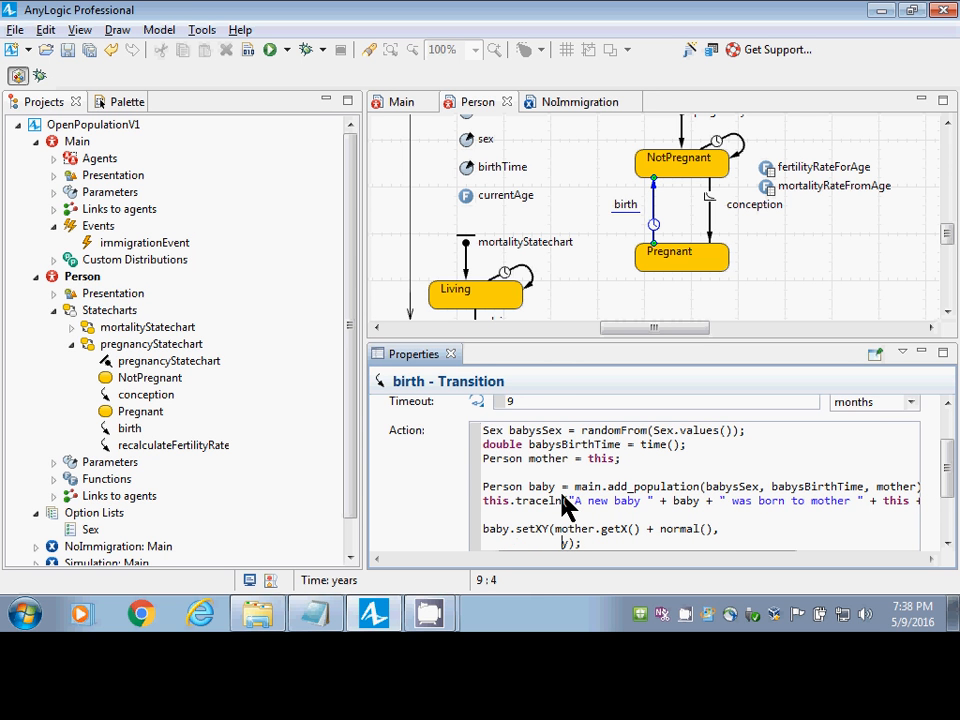
key(BackSpace)
key(Left)
key(Right)
key(shift+Right)
text(mother.get)
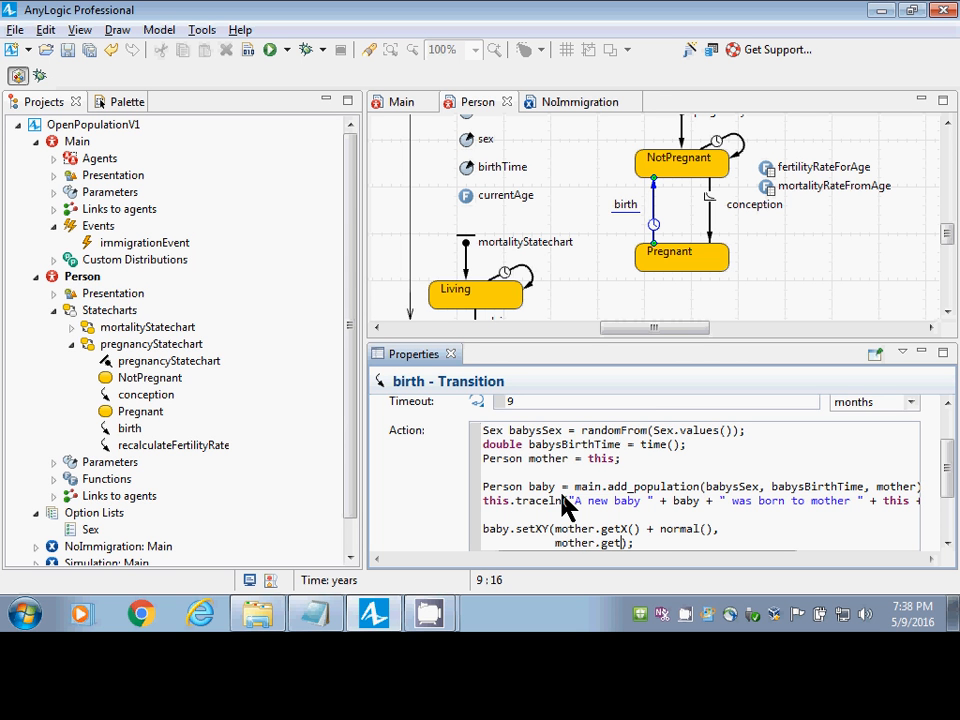
text(Y() + normal()
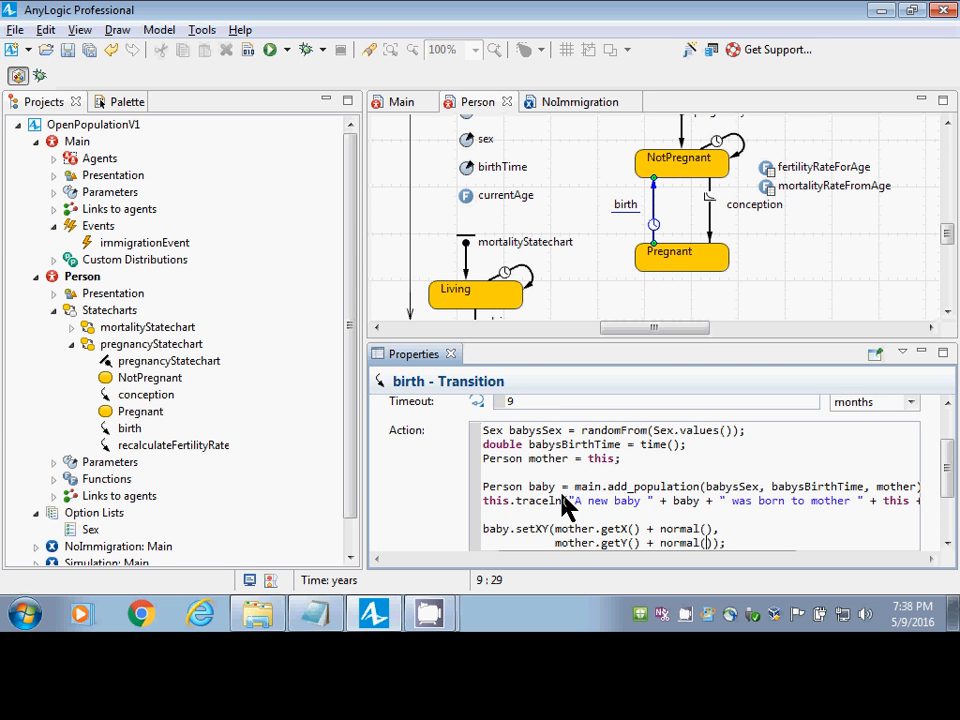
text())
Look up the argument variants of the normal function and read the description of normal(double sigma, double mean).
key(Up)
key(Left)
key(Left)
key(ctrl+space)
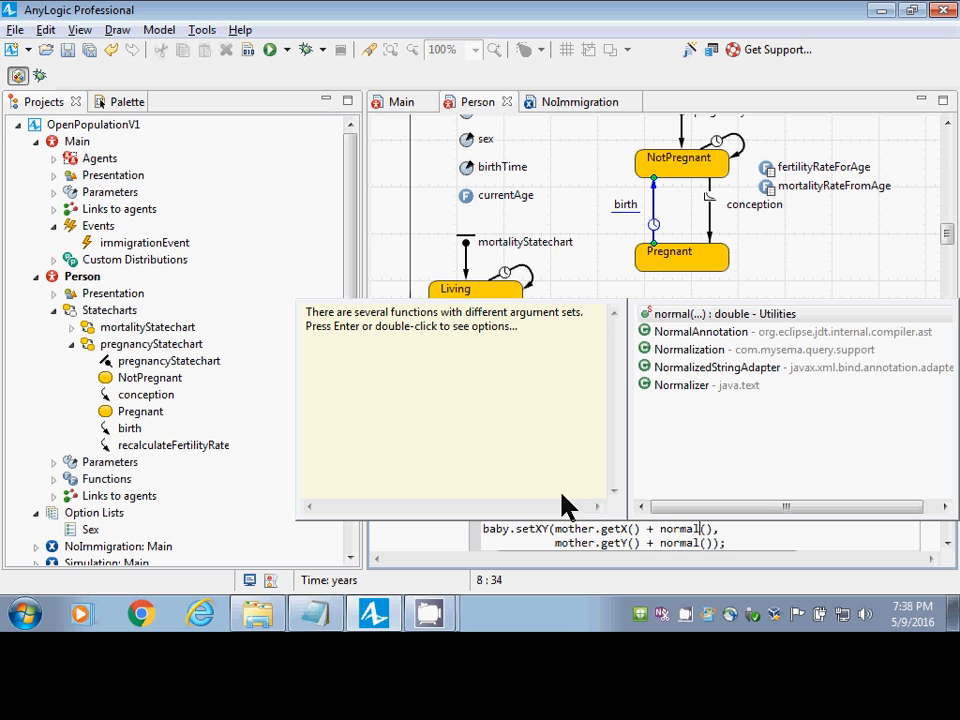
key(Return)
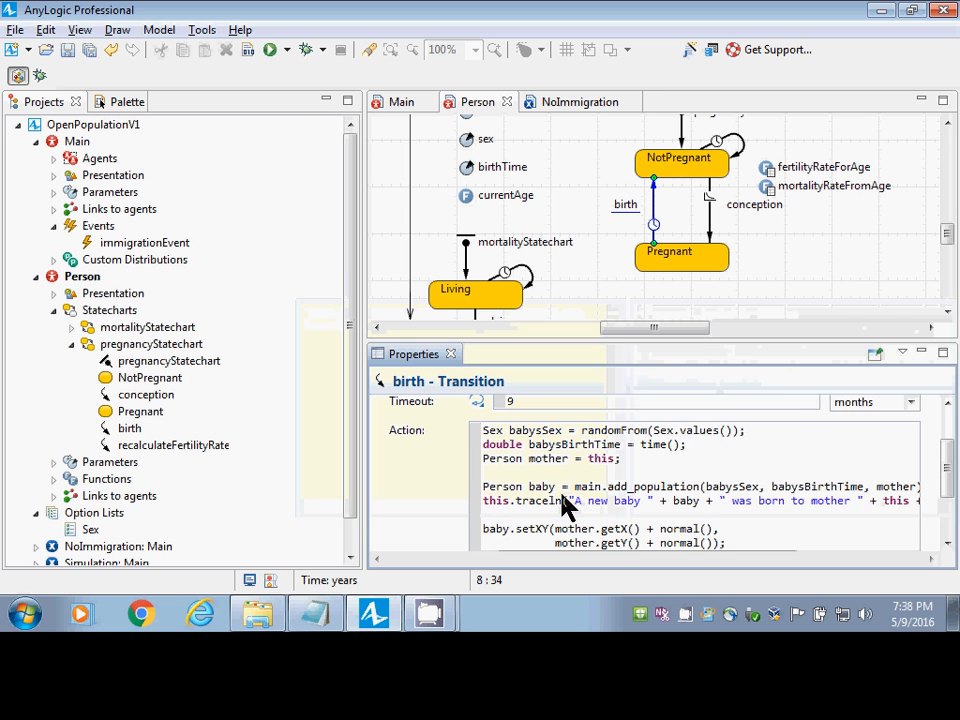
key(Down)
key(Down)
key(Down)
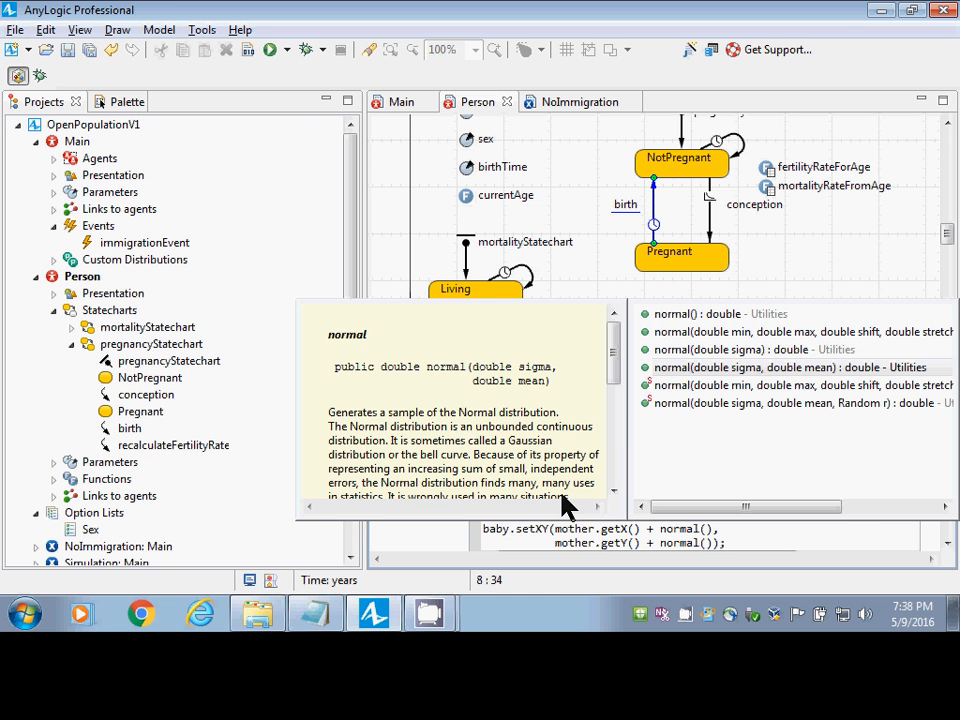
key(Escape)
Give the normal() call added to mother.getX() the arguments 10, 0, keeping getX() itself empty.
key(Left)
key(Left)
key(Left)
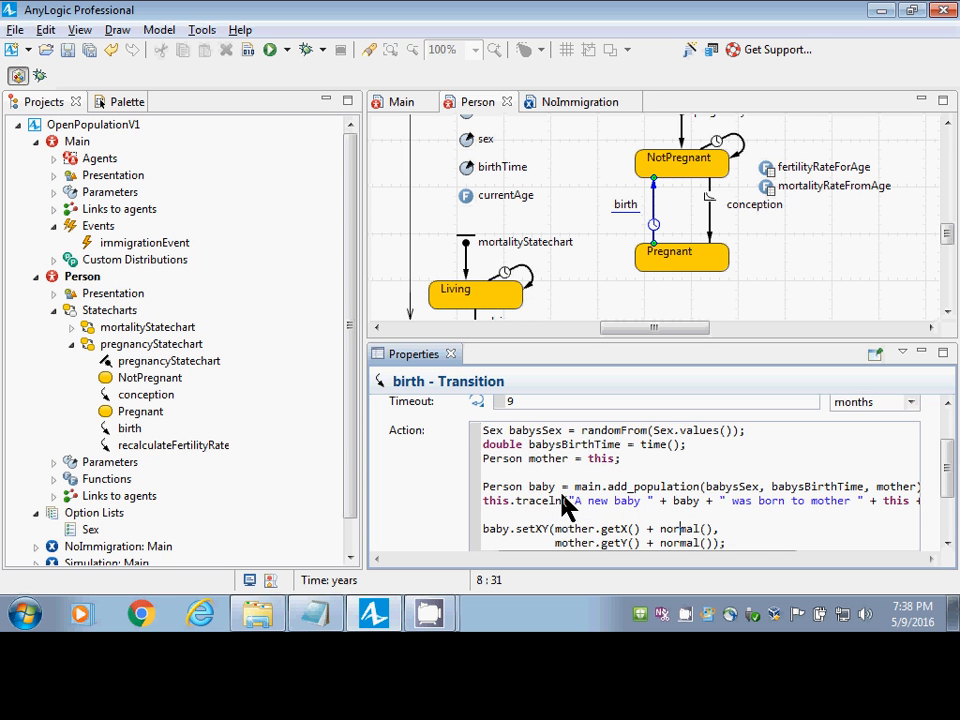
key(Left)
key(Left)
key(Left)
key(Left)
key(Left)
key(Left)
key(Left)
text(10, 0)
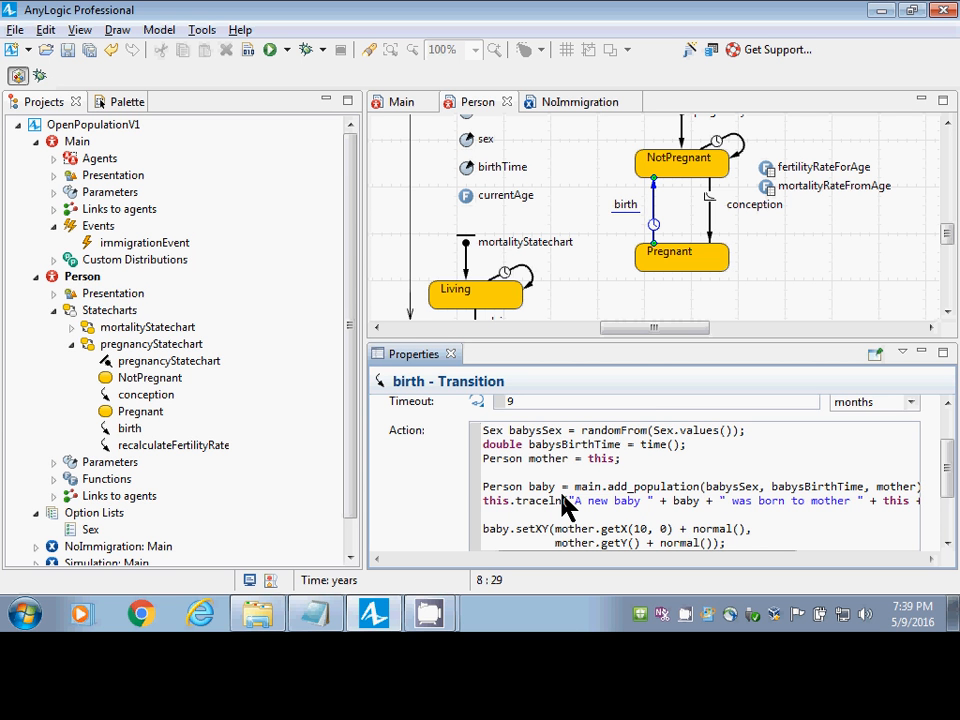
key(shift+Left)
key(shift+Left)
key(shift+Left)
key(shift+Left)
key(shift+Left)
key(ctrl+x)
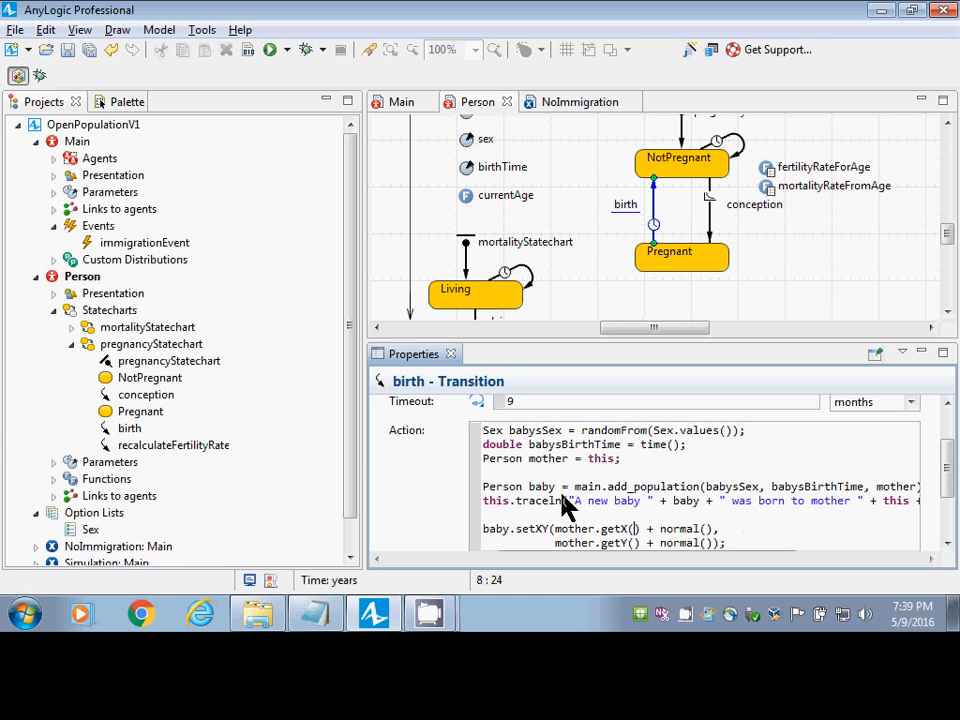
key(Right)
key(Right)
key(Right)
key(Right)
key(Right)
key(Right)
key(Right)
key(Right)
key(Right)
key(Right)
key(Right)
key(ctrl+v)
Give the normal() call added to mother.getY() the same arguments 10, 0.
key(Down)
key(Left)
key(Left)
key(Left)
key(ctrl+v)
key(Right)
key(Right)
key(Right)
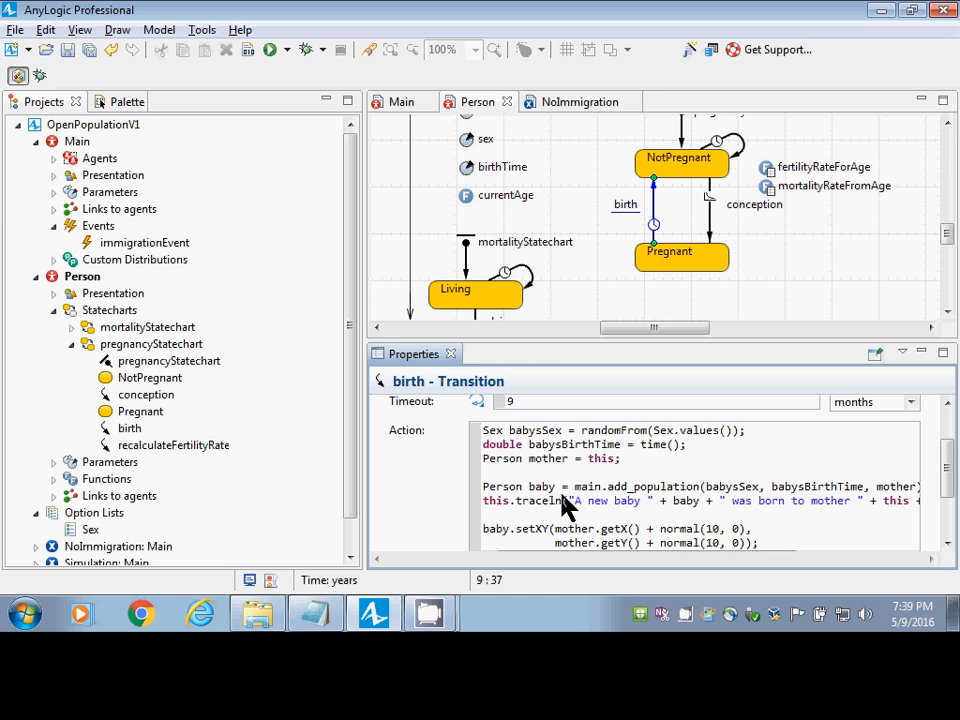
Copy the two-line baby.setXY statement and paste it into Notepad in place of the existing text.
key(Up)
key(Home)
key(shift+Down)
key(shift+End)
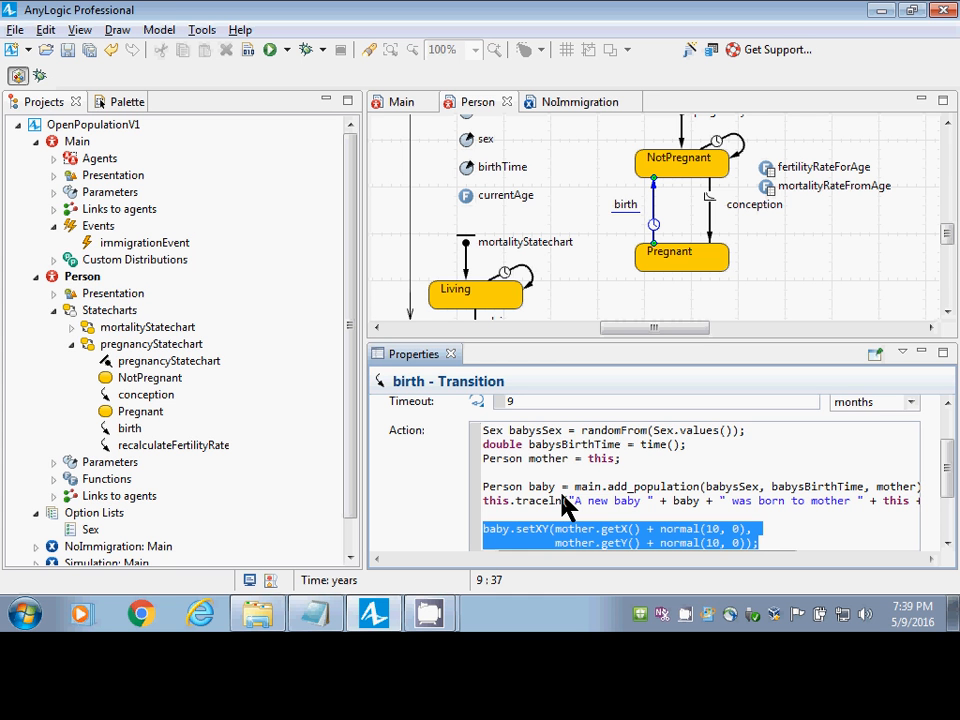
key(Right)
key(shift+Up)
key(shift+Up)
key(shift+Up)
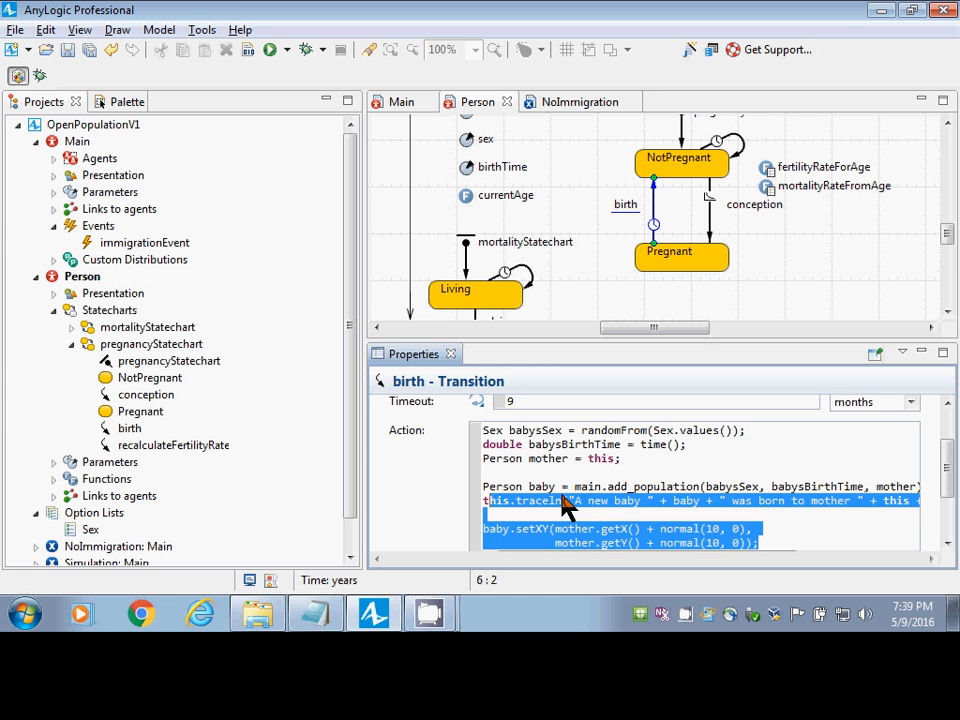
key(shift+Down)
key(shift+Down)
key(shift+Left)
key(Left)
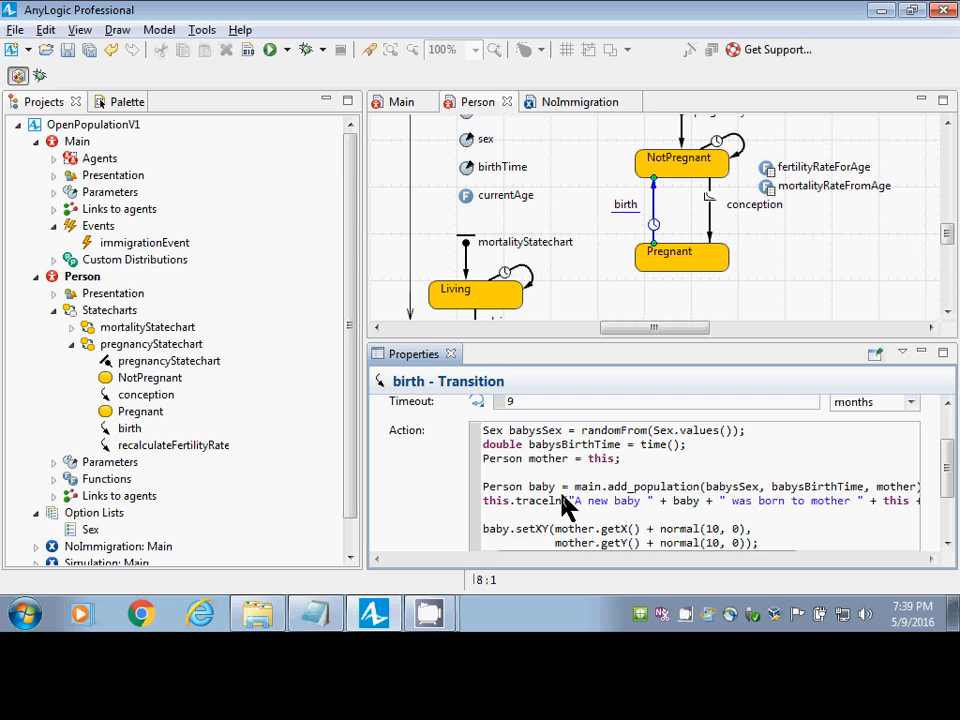
key(alt+Tab)
key(ctrl+a)
key(ctrl+v)
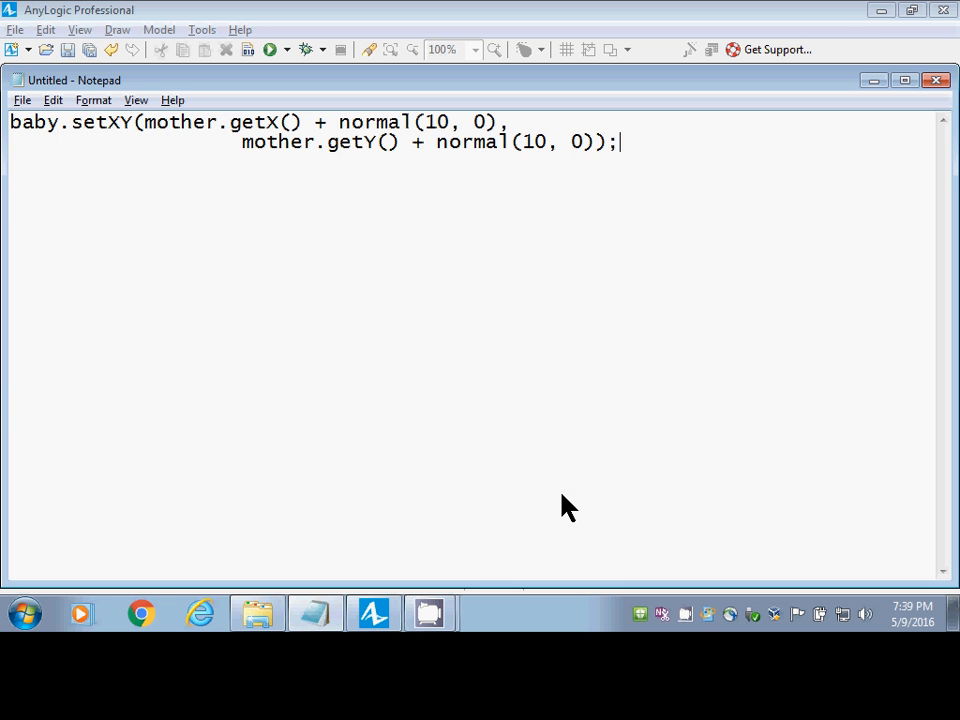
Reduce the indentation of the mother.getY() line to line it up under mother.getX().
key(Up)
key(Down)
key(ctrl+Left)
key(ctrl+Left)
key(ctrl+Left)
key(BackSpace)
key(BackSpace)
key(BackSpace)
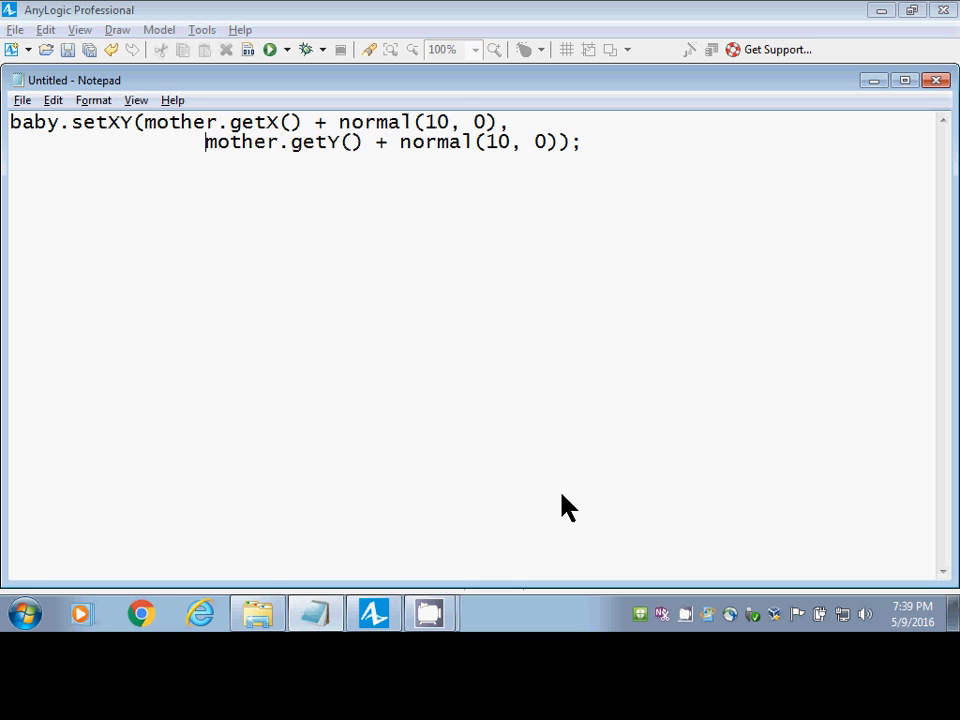
key(BackSpace)
key(BackSpace)
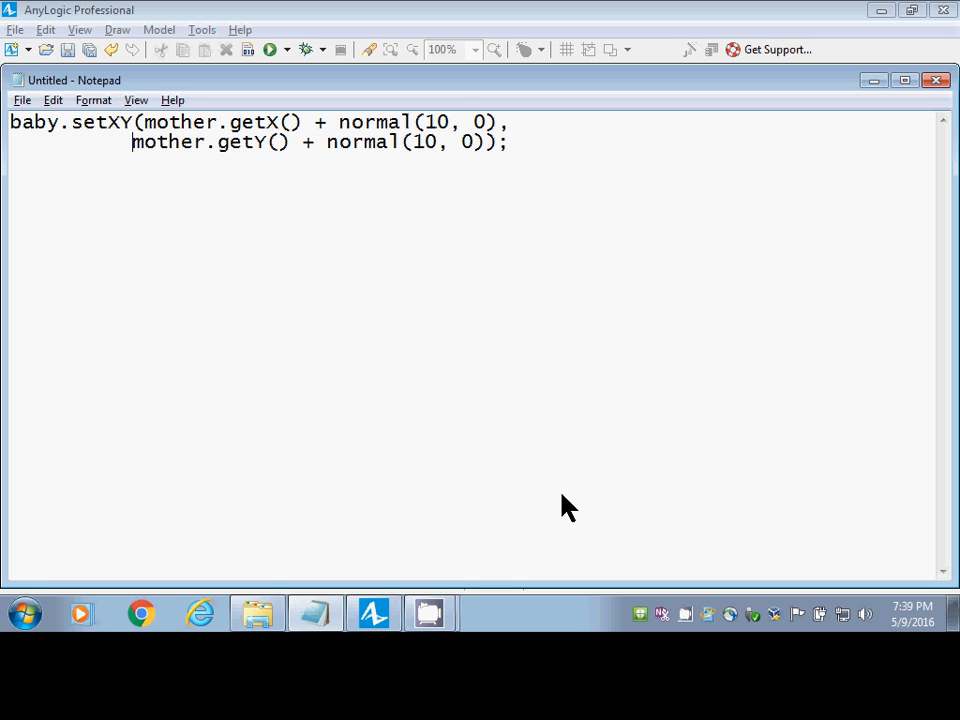
Change the arguments of the normal() call on the mother.getX() line to 10.0, 0.0.
key(Right)
key(Right)
key(Right)
key(Right)
key(Right)
key(Right)
key(Right)
key(Right)
key(Right)
key(Right)
key(Right)
key(Right)
key(Right)
key(Right)
key(Right)
key(Right)
key(Right)
key(Right)
key(Right)
key(Right)
key(Up)
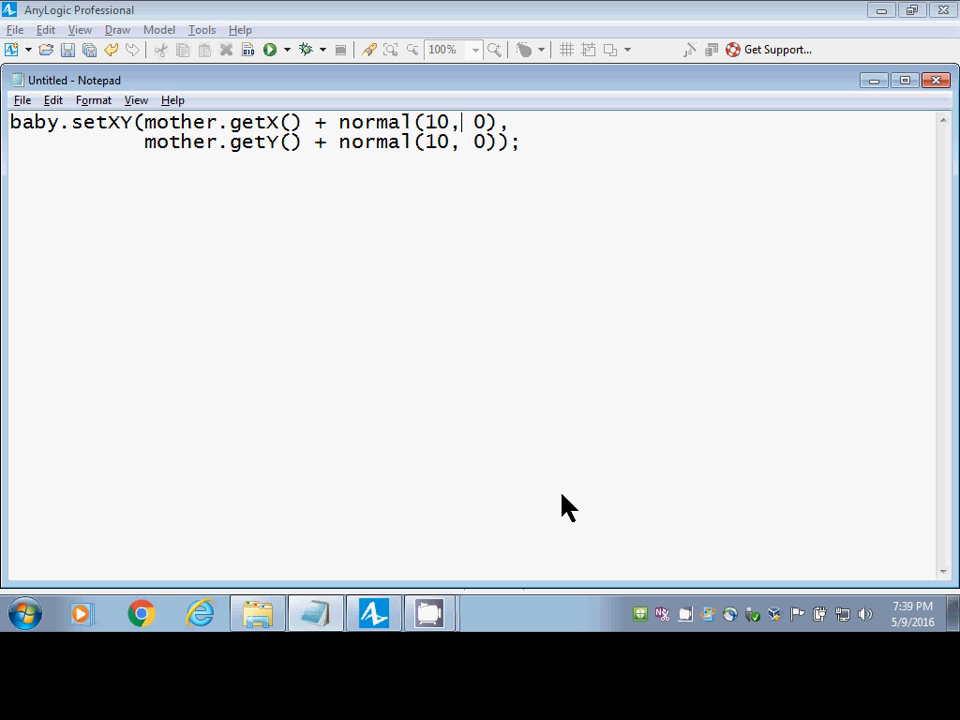
key(Left)
text(.0)
key(Right)
key(Right)
key(Right)
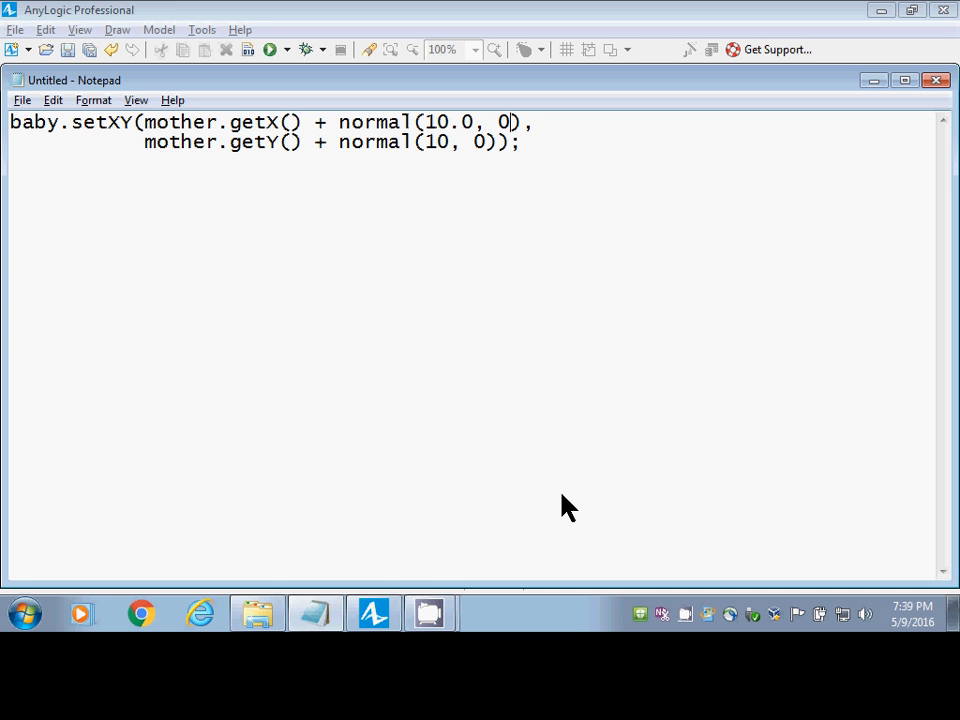
text(.0)
Change the arguments of the normal() call on the mother.getY() line to 10.0, 0.0.
key(Down)
key(Left)
key(Left)
key(Left)
text(.0)
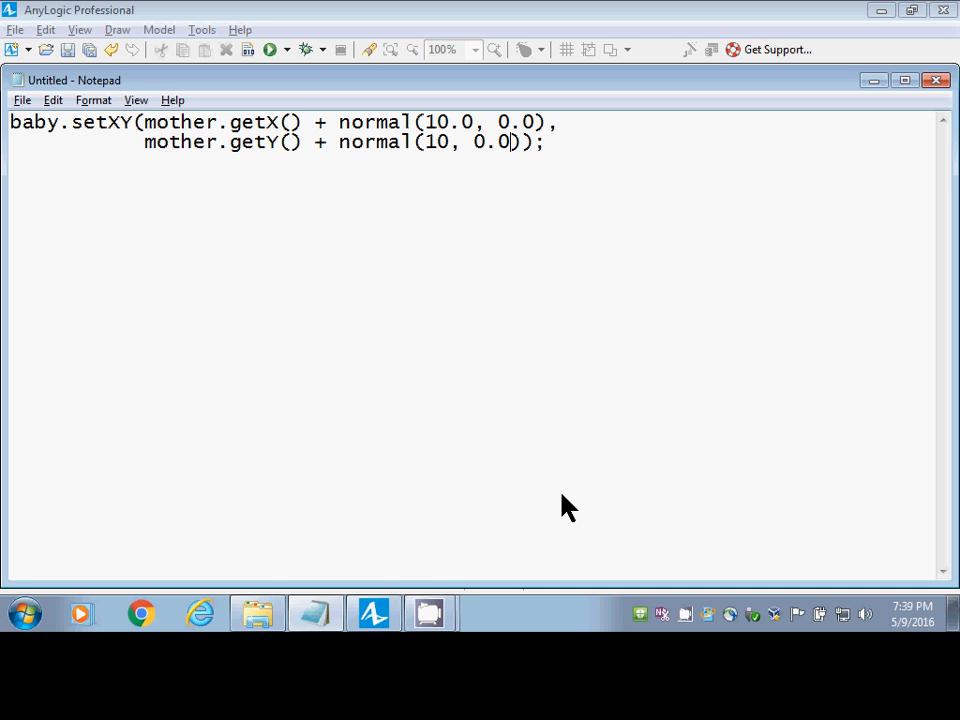
key(Left)
key(Left)
key(Left)
key(Left)
key(Left)
text(.0)
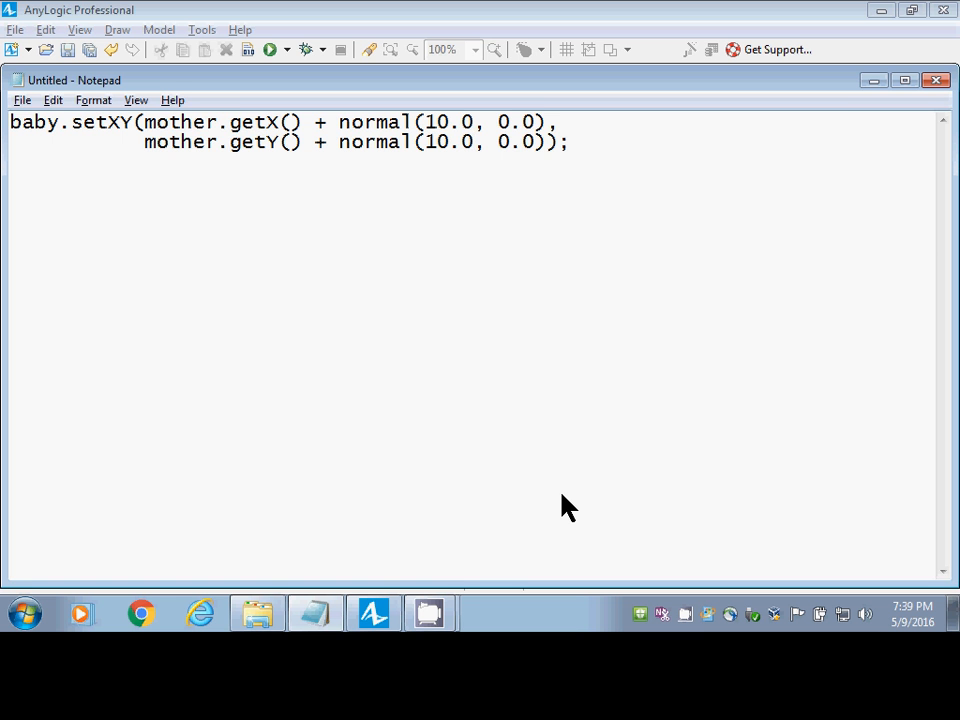
Copy the whole edited statement and paste it over the baby.setXY lines in the birth transition's action in AnyLogic.
key(ctrl+a)
key(alt+Tab)
click(563, 523)
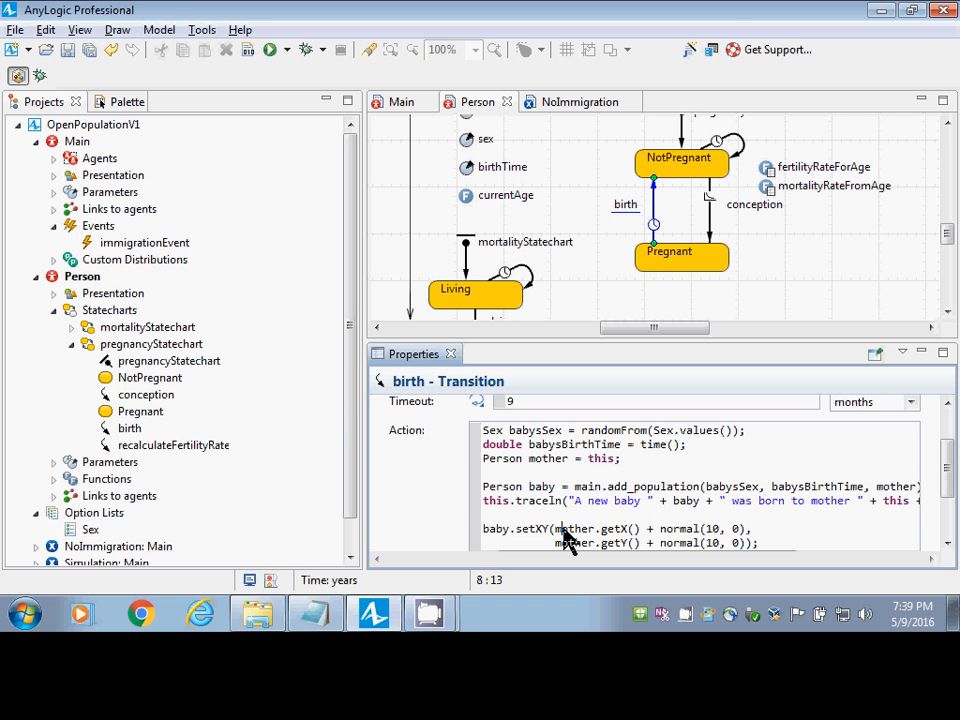
key(Right)
key(Right)
key(Home)
key(shift+Down)
key(shift+End)
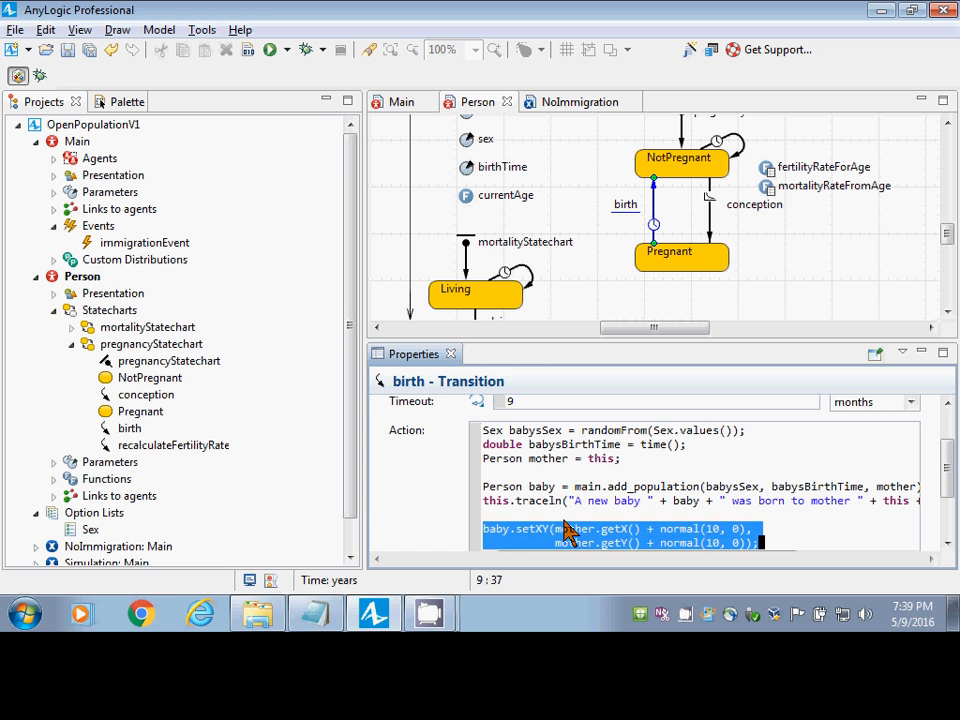
key(ctrl+v)
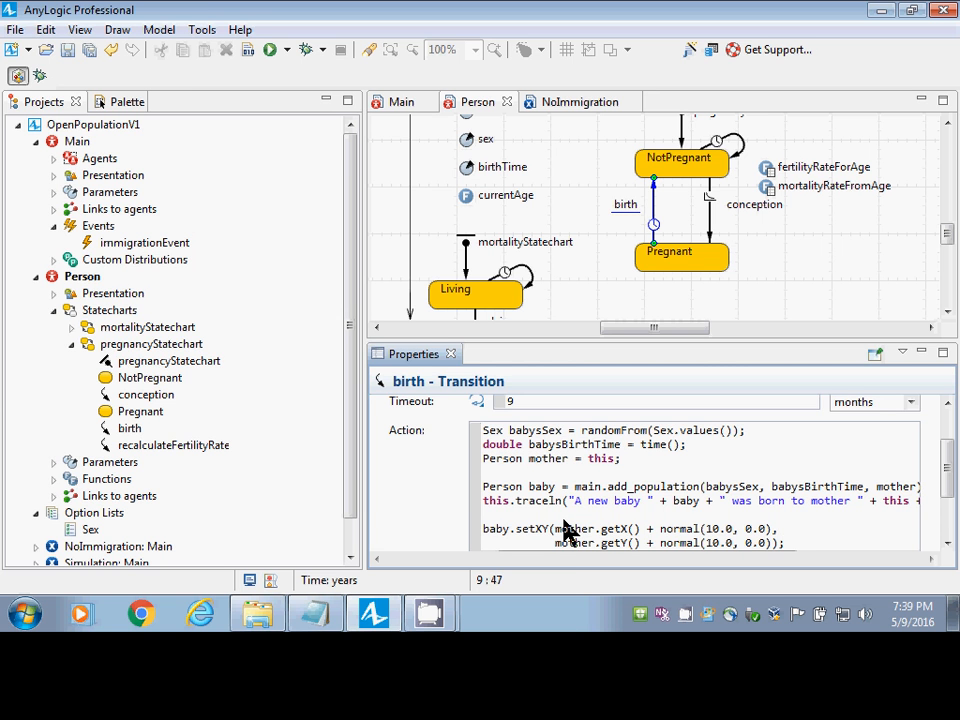
Build and launch the model with the updated birth action.
key(alt+Tab)
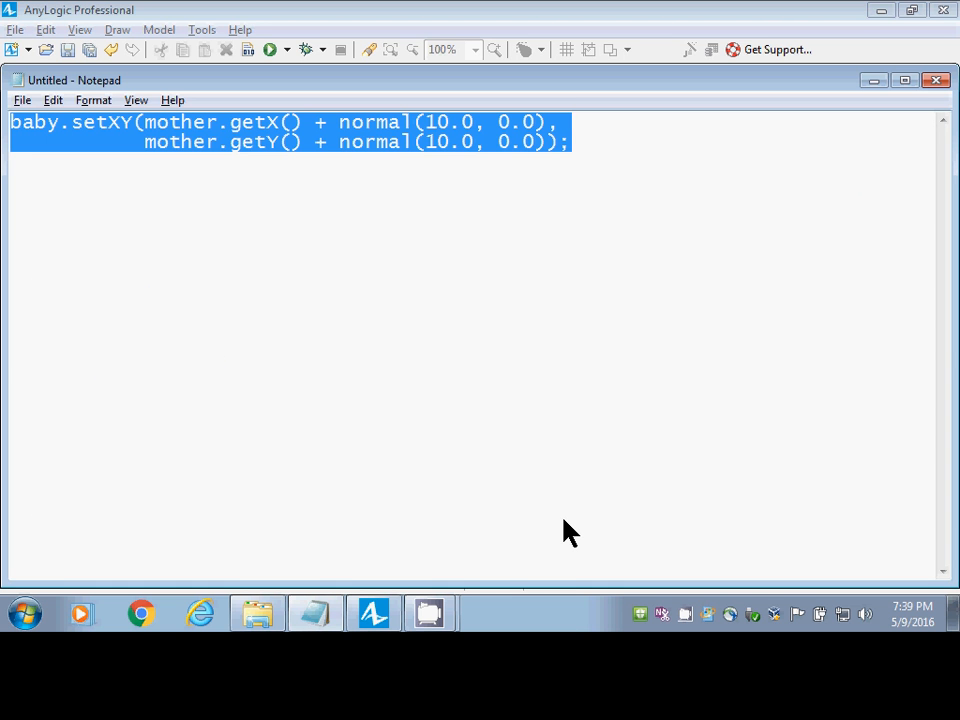
key(alt+Tab)
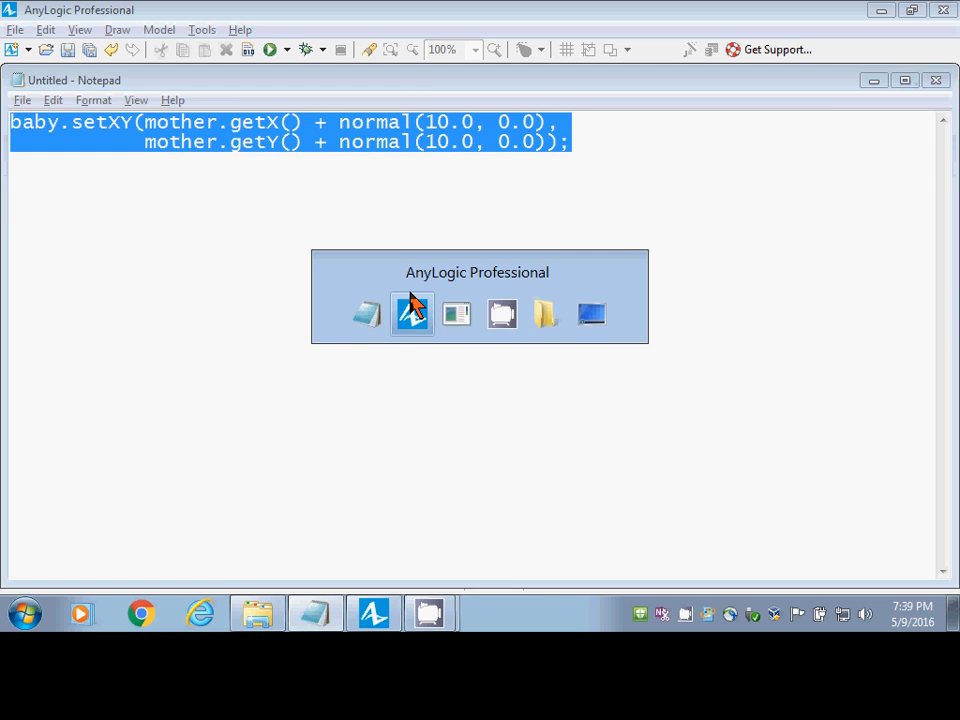
click(267, 50)
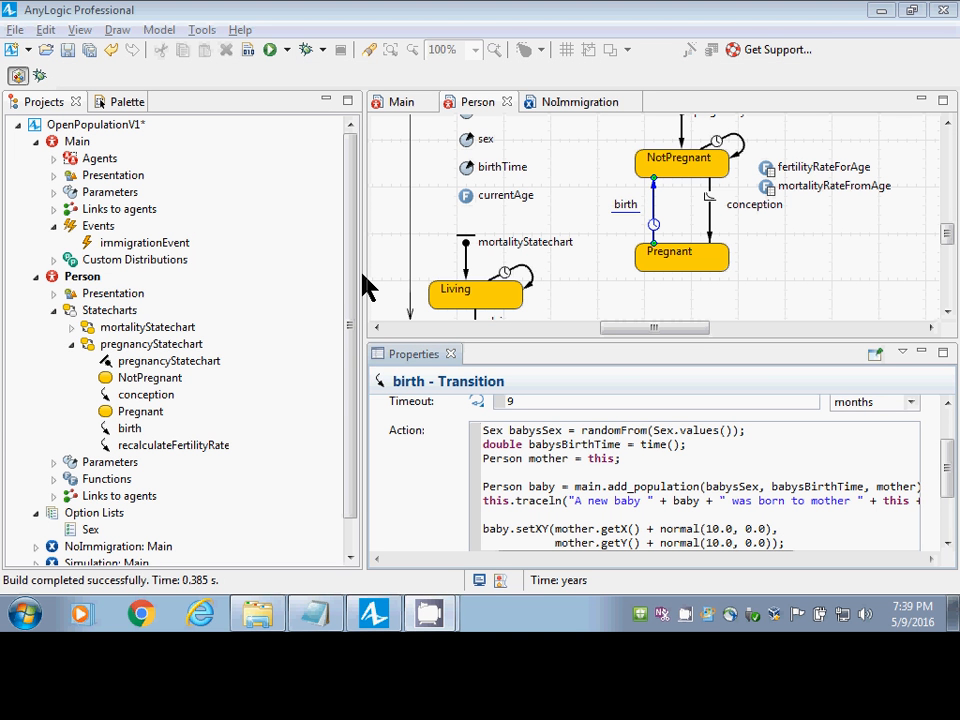
Switch to Notepad and examine the normal() call on the mother.getX() line, including both of its arguments.
key(alt+Tab)
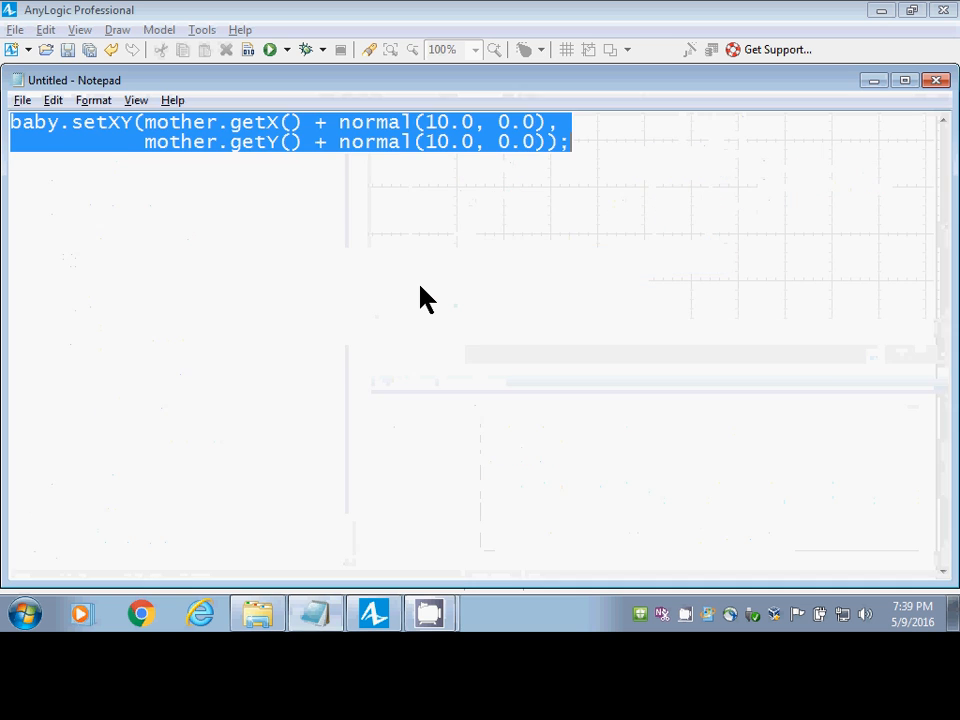
key(ctrl+Right)
key(ctrl+Right)
key(ctrl+Right)
key(ctrl+Right)
key(ctrl+Right)
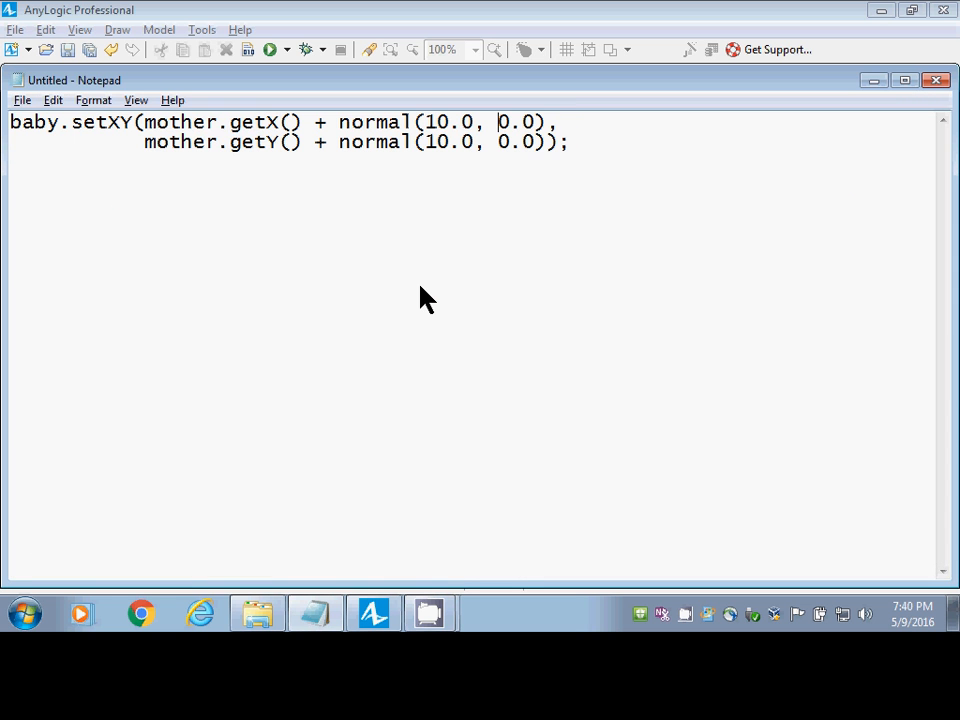
key(ctrl+Left)
drag(156, 128, 6, 455)
drag(8, 622, 543, 120)
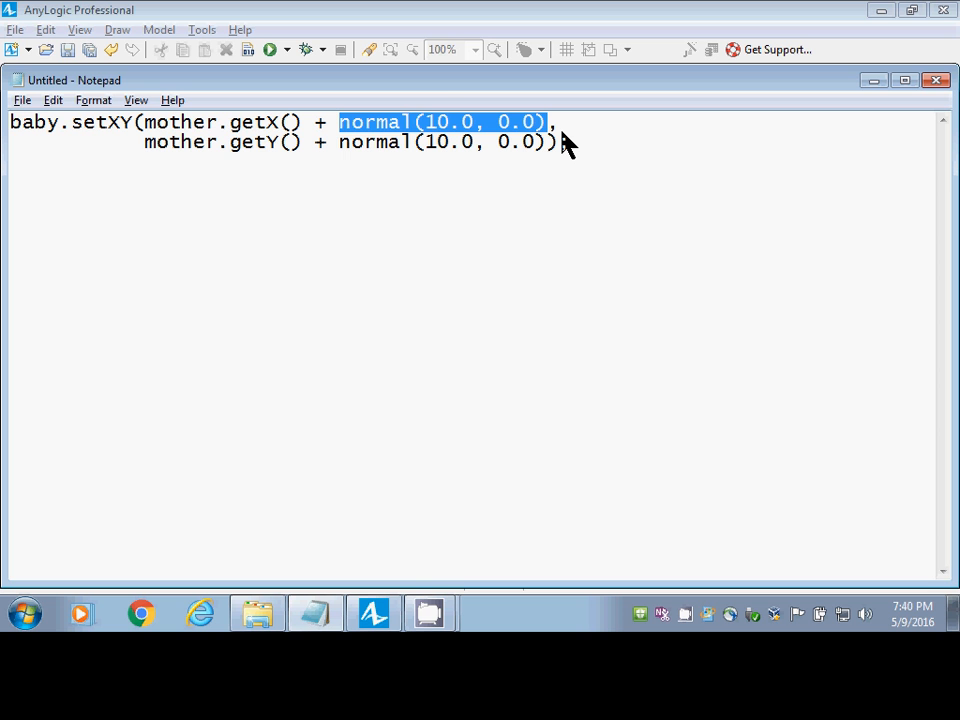
click(440, 127)
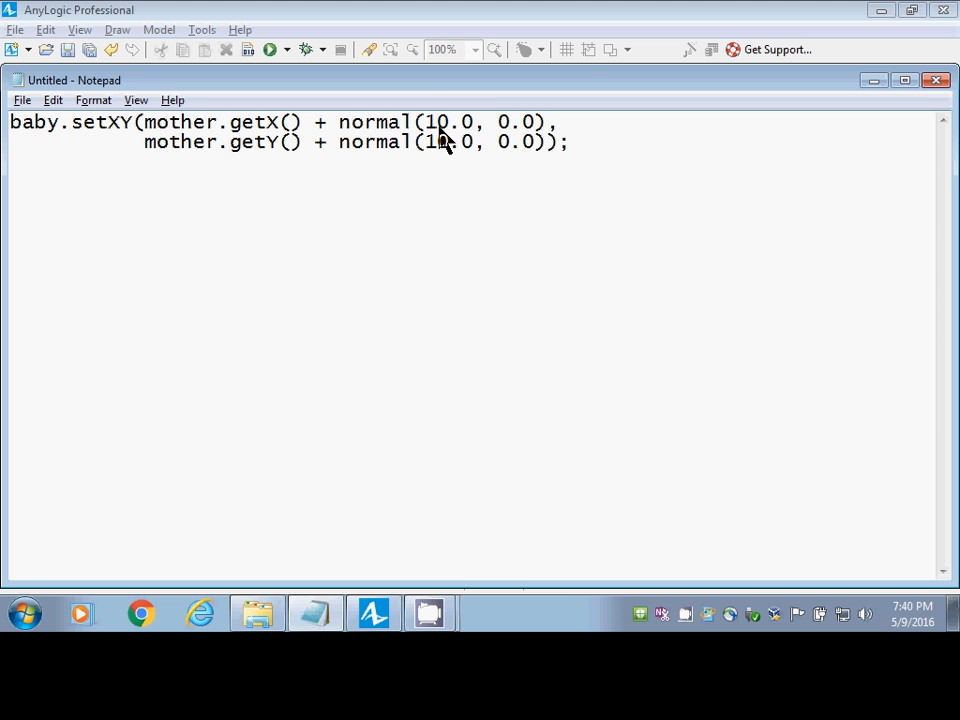
drag(489, 124, 536, 124)
drag(474, 124, 427, 124)
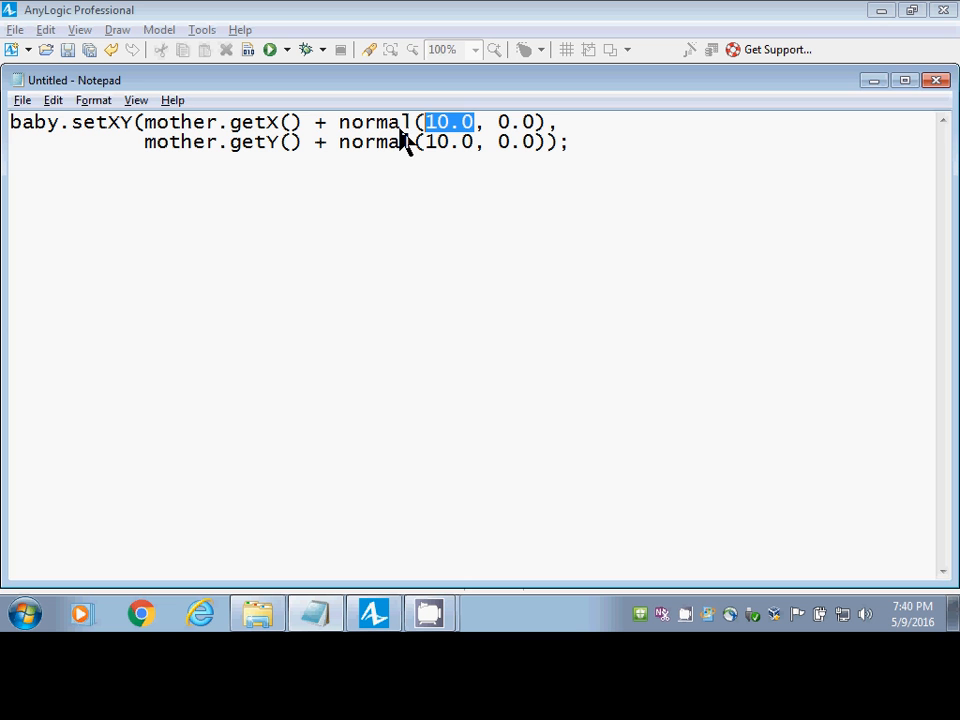
Switch back to AnyLogic and save the OpenPopulationV1 model.
key(alt+Tab)
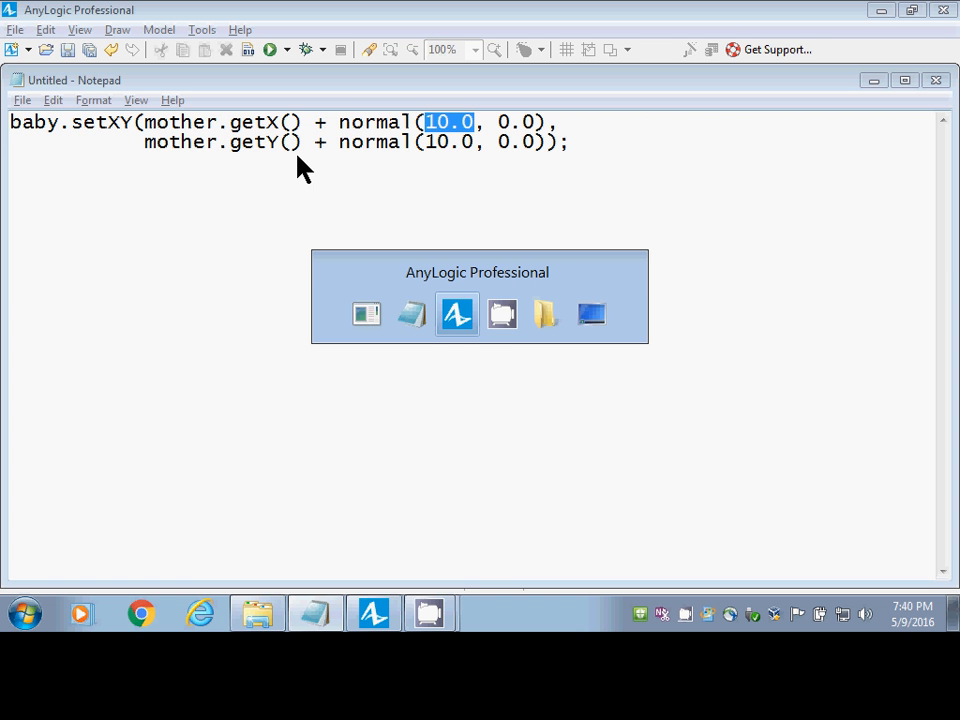
key(alt+Tab)
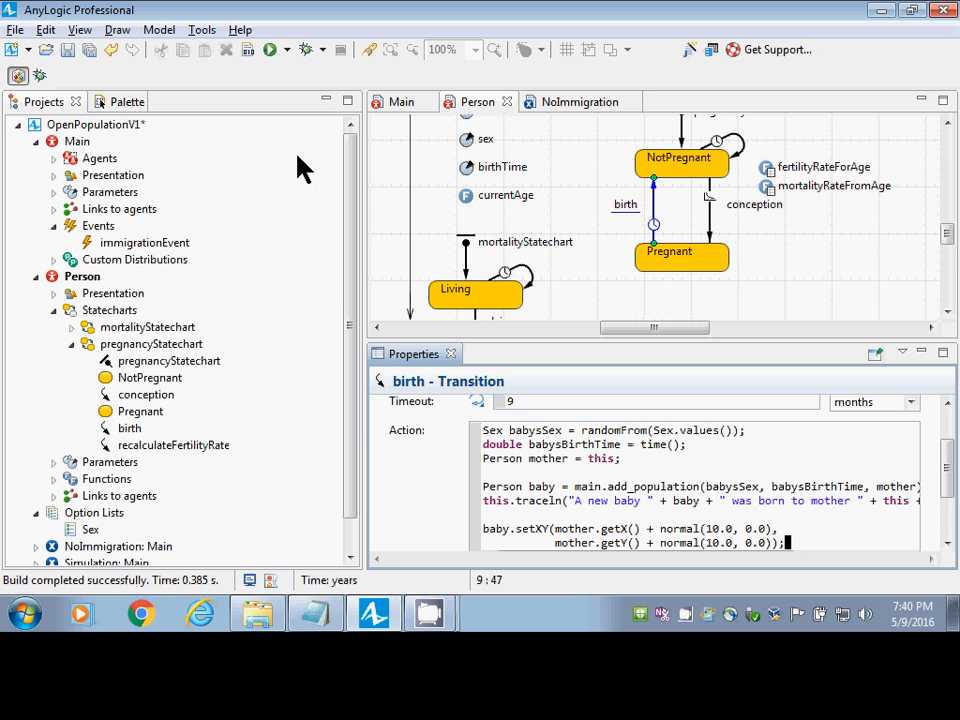
key(ctrl+s)
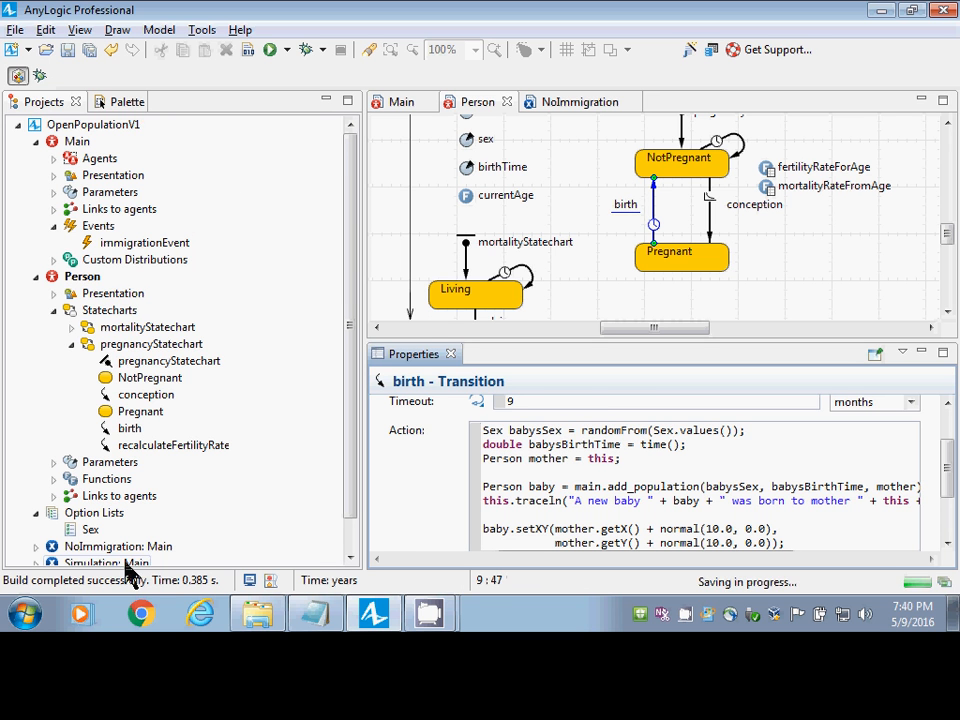
right_click(125, 562)
click(160, 524)
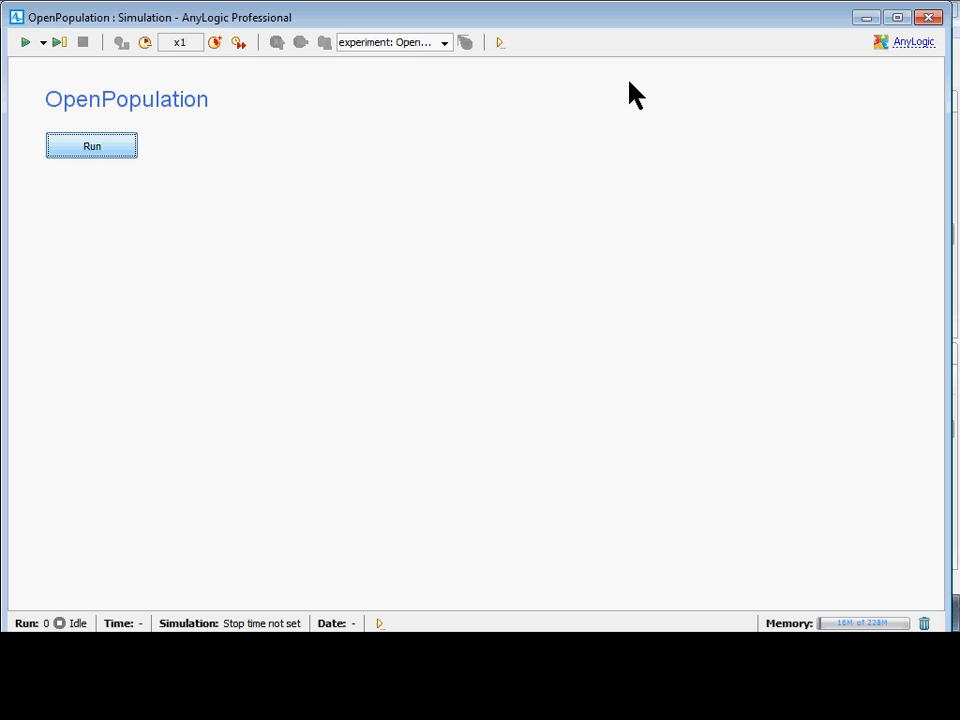
click(932, 17)
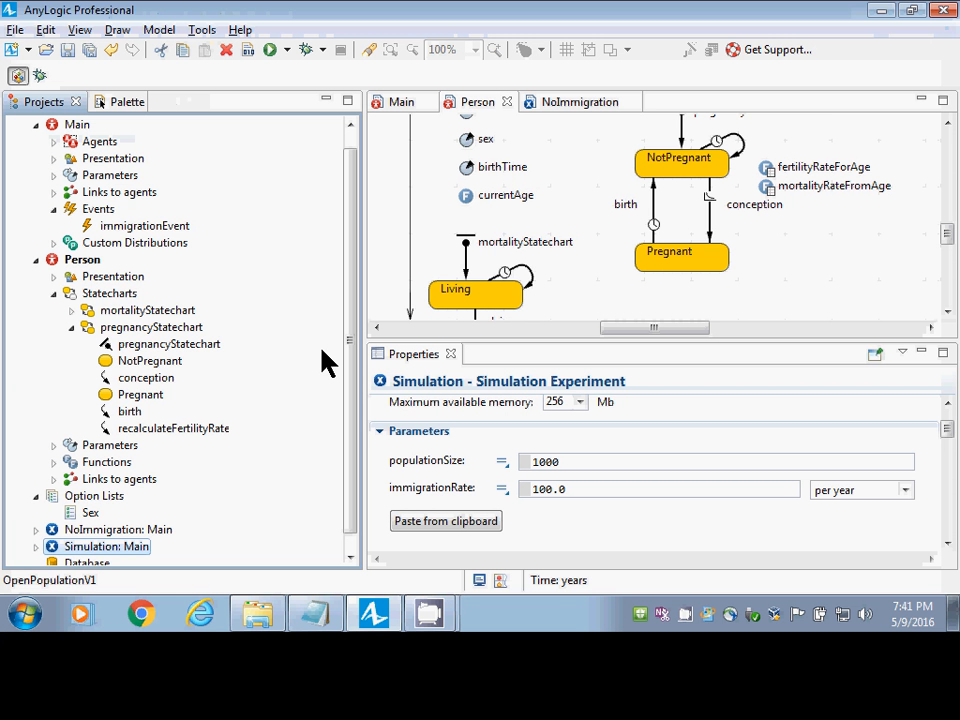
Run the NoImmigration experiment at x50 speed to watch where babies are placed, and close the simulation window.
right_click(130, 530)
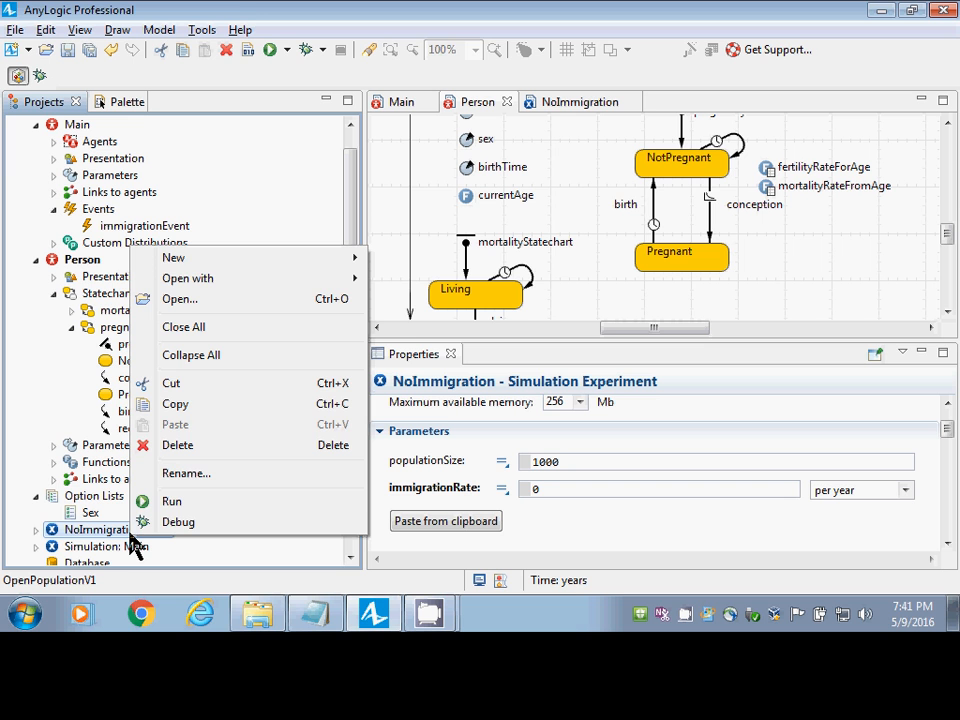
click(193, 498)
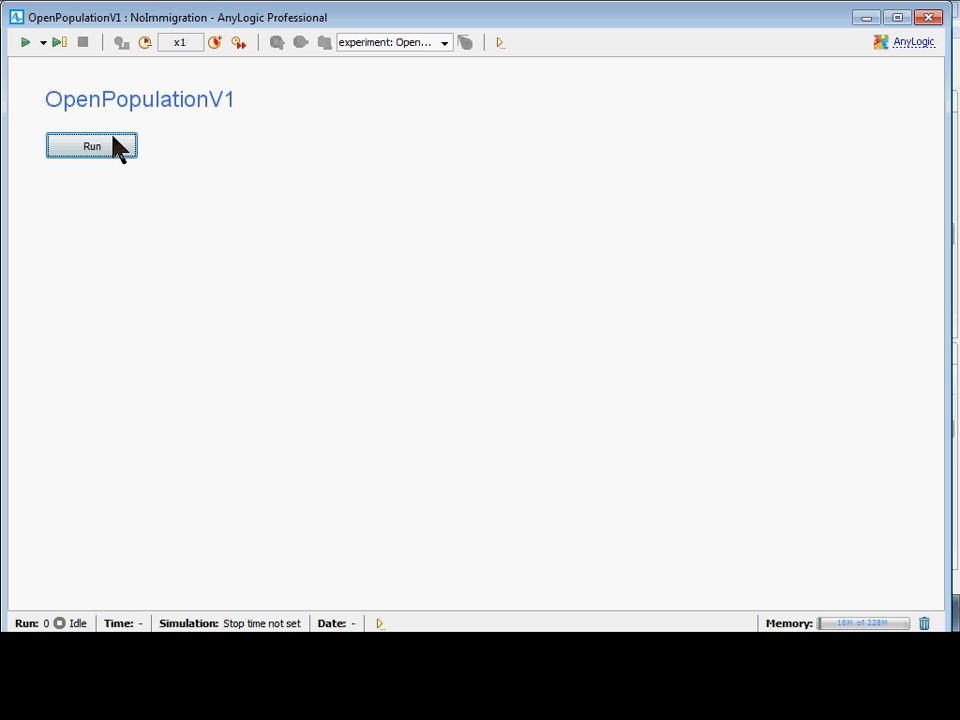
click(115, 147)
click(214, 42)
click(214, 42)
click(214, 42)
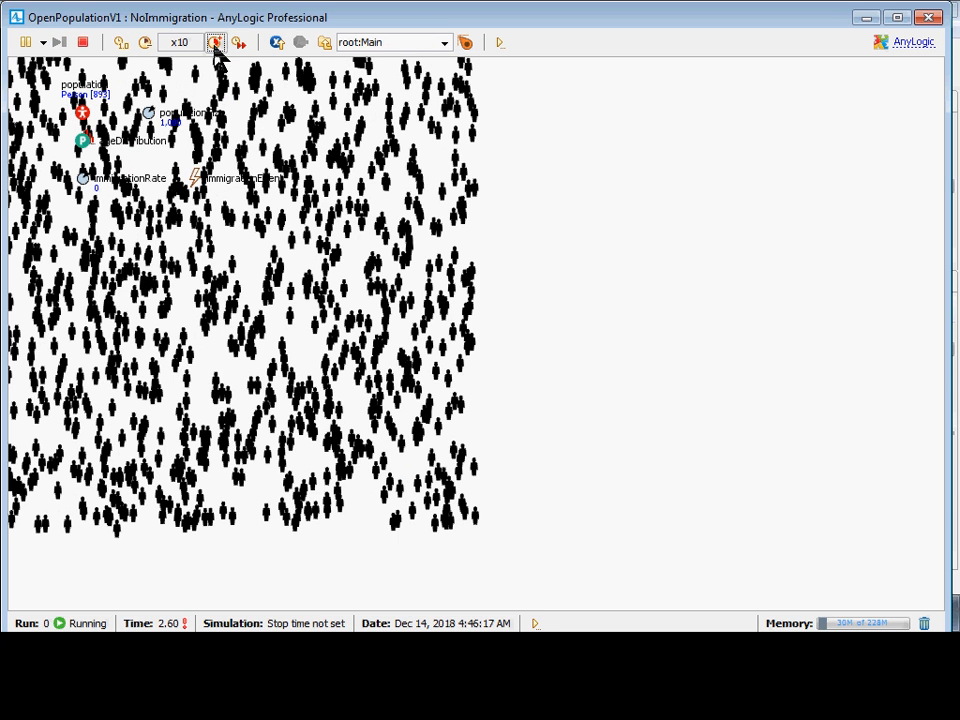
click(214, 42)
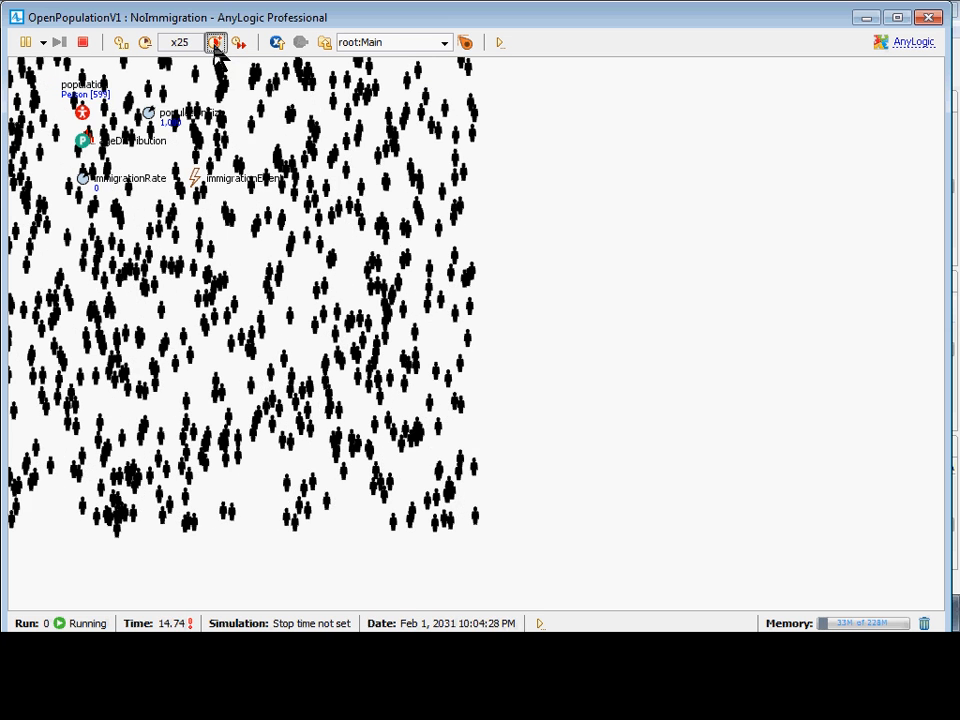
click(214, 42)
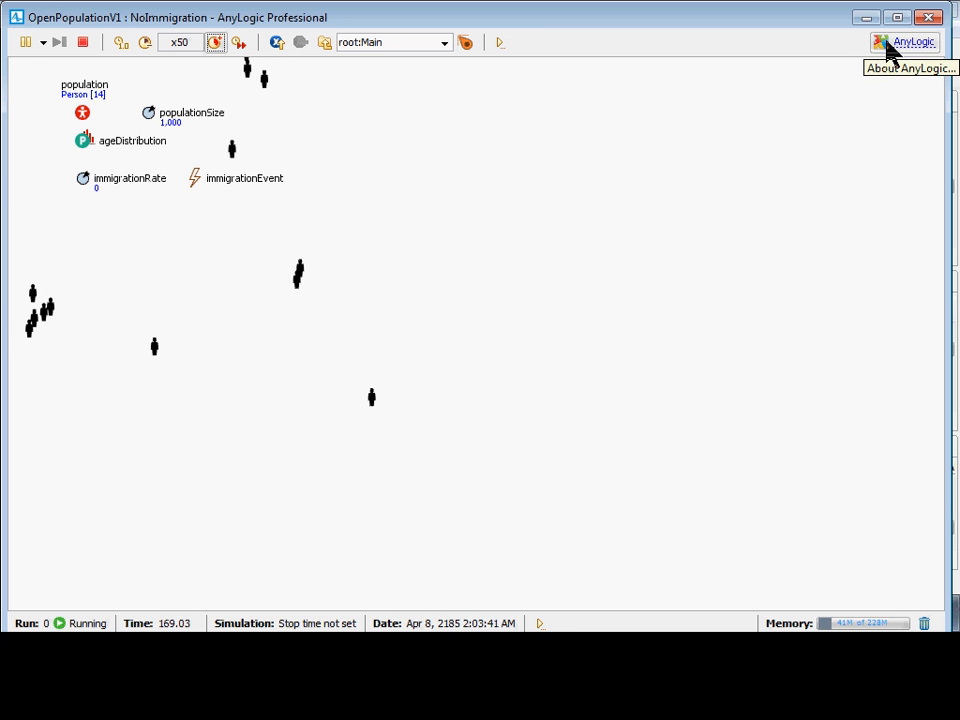
click(929, 18)
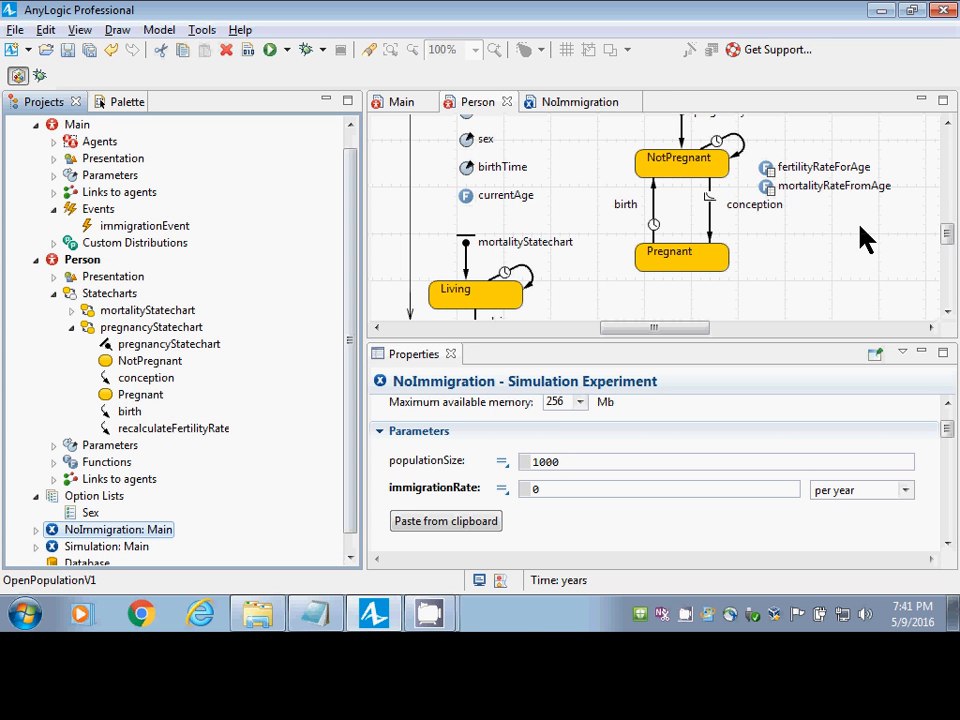
Set the fertilityRateForAge table value for argument 25 to 0.15 and save the model.
click(770, 170)
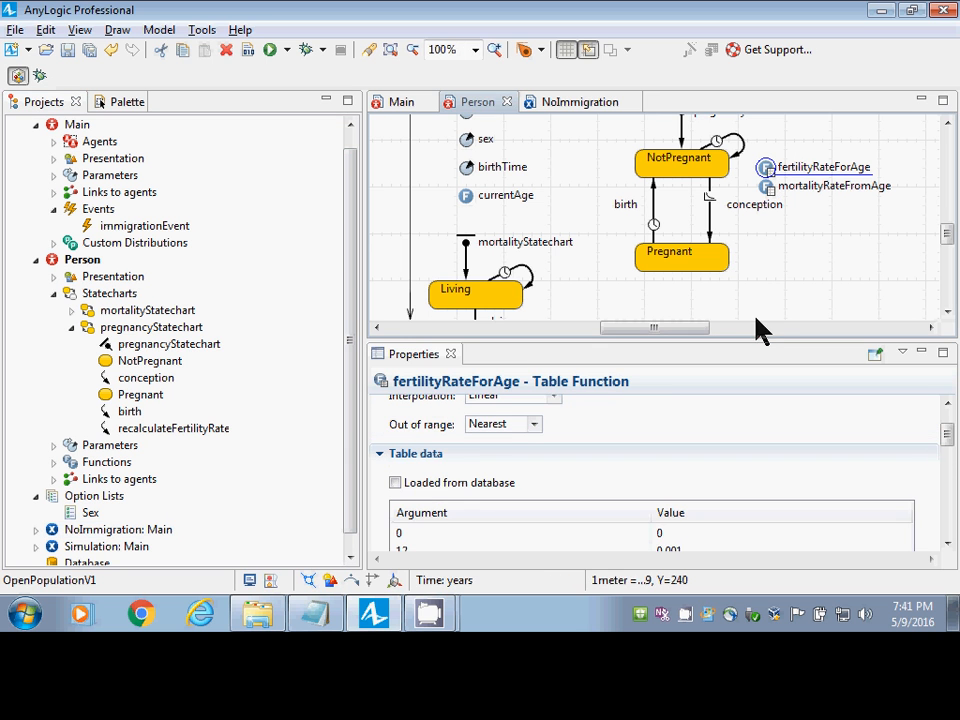
drag(947, 441, 945, 467)
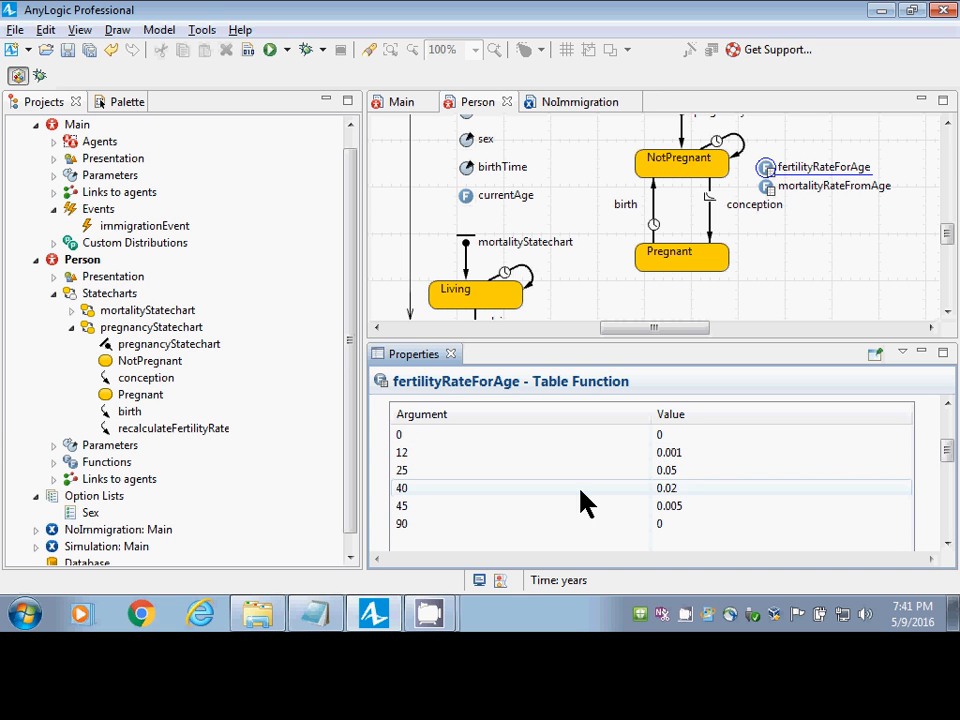
click(683, 473)
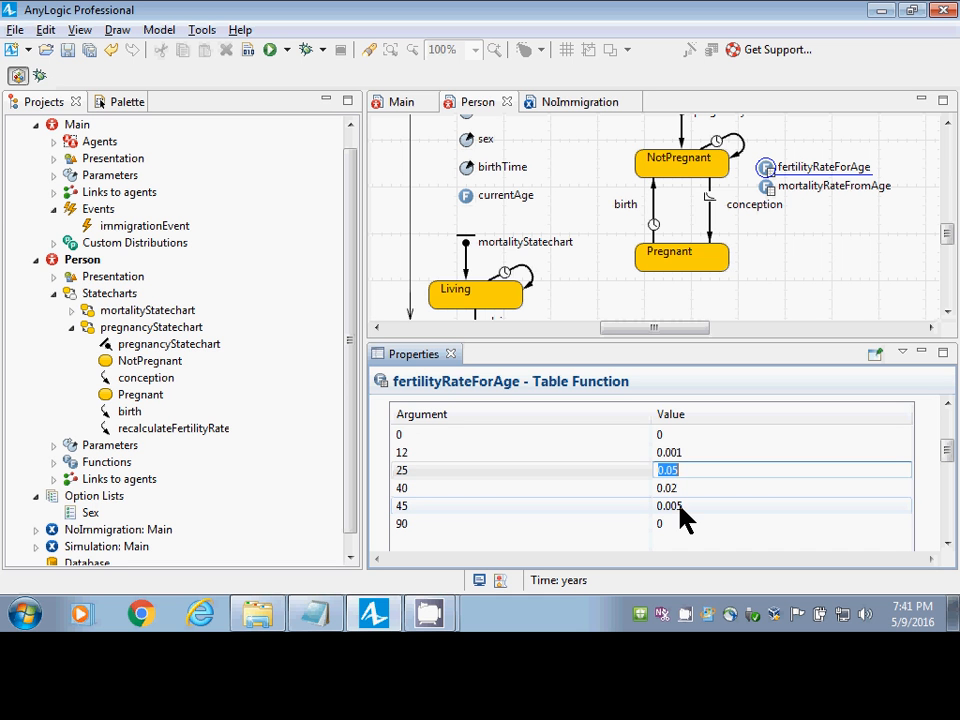
text(0.1)
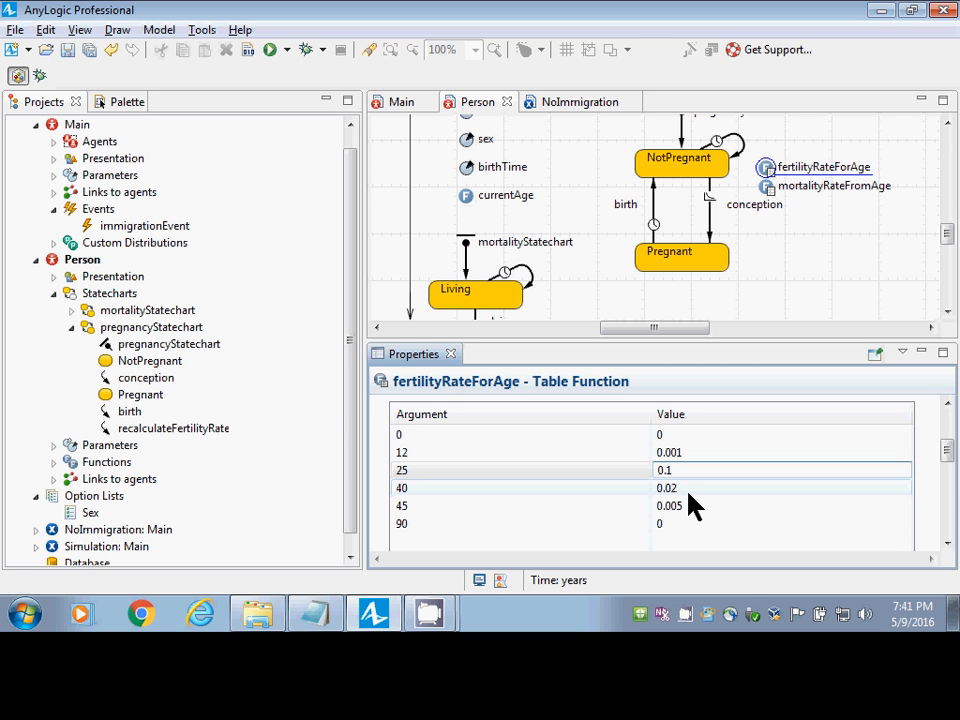
text(5)
key(ctrl+s)
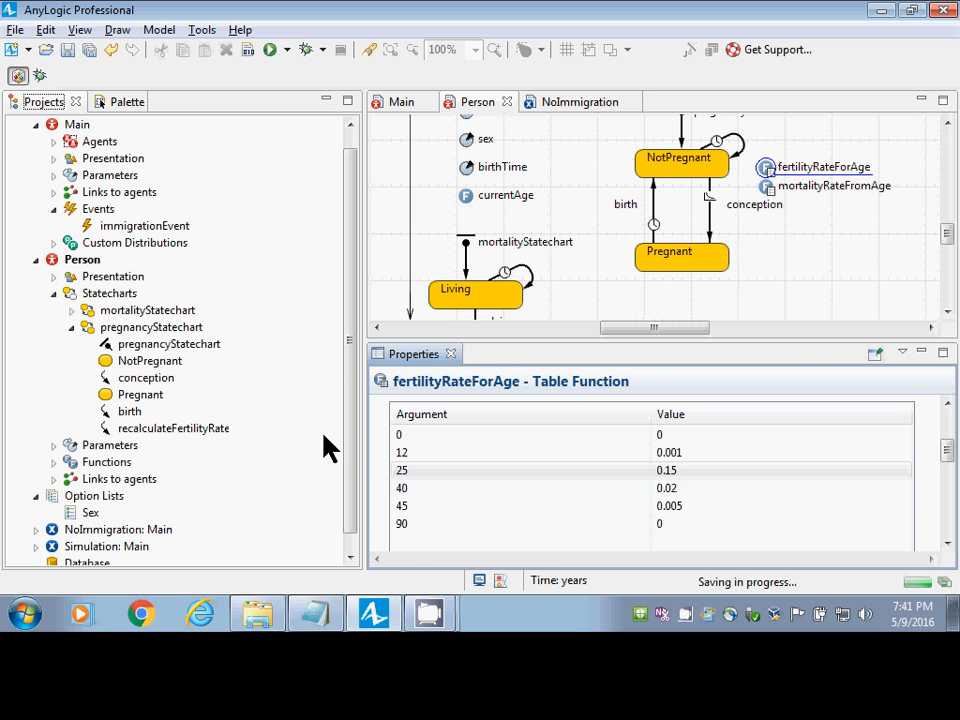
Run the NoImmigration experiment at x250 speed and return to the AnyLogic editor to view the birth traces in the console.
right_click(76, 531)
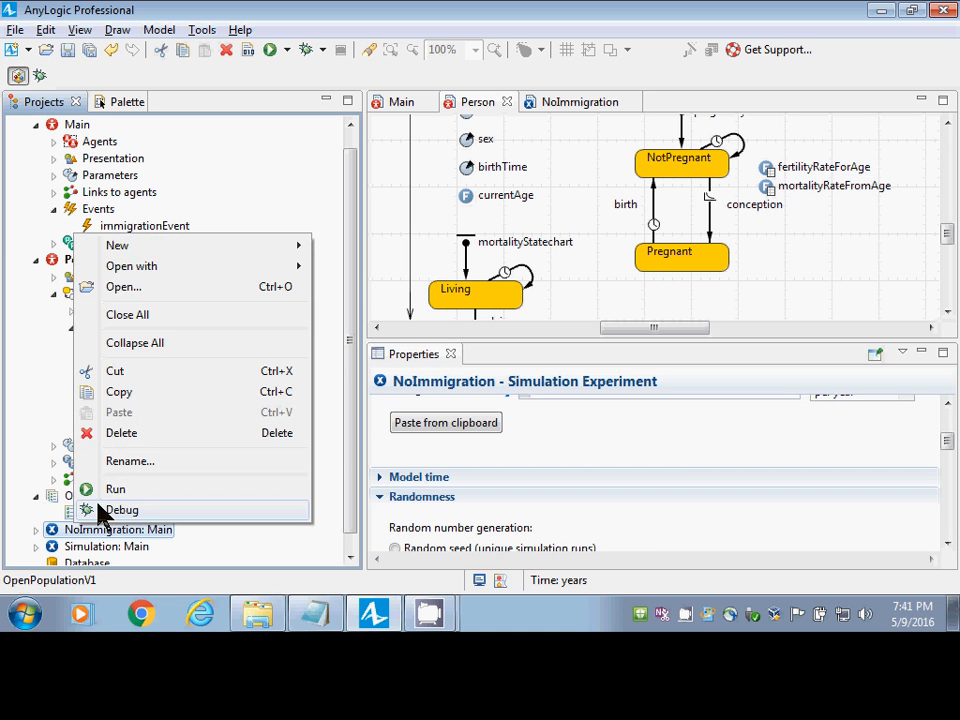
click(118, 490)
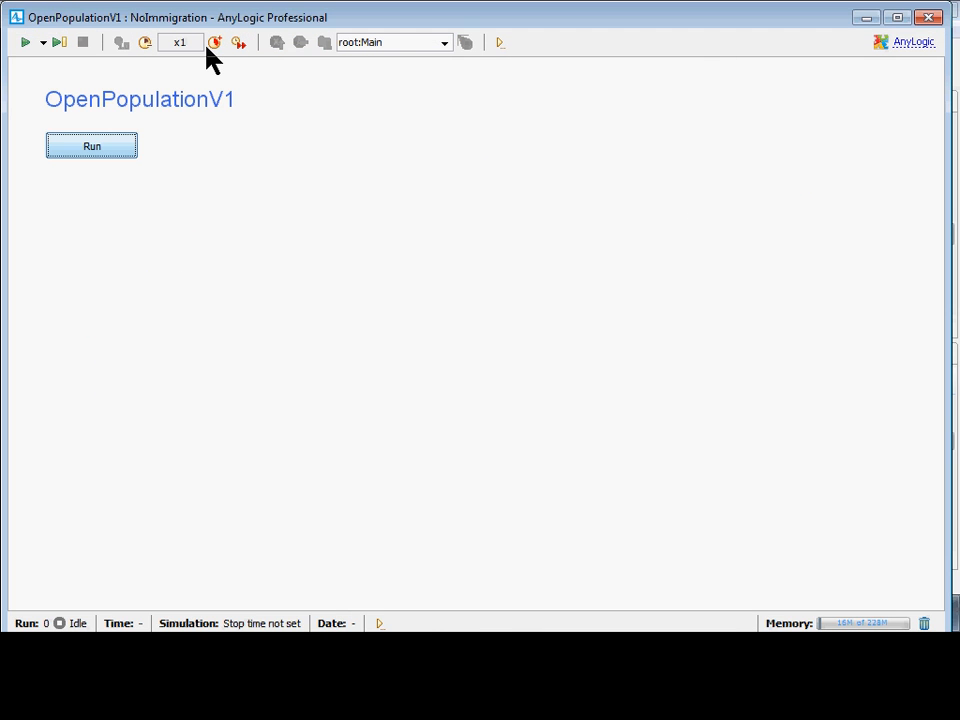
click(214, 43)
click(215, 44)
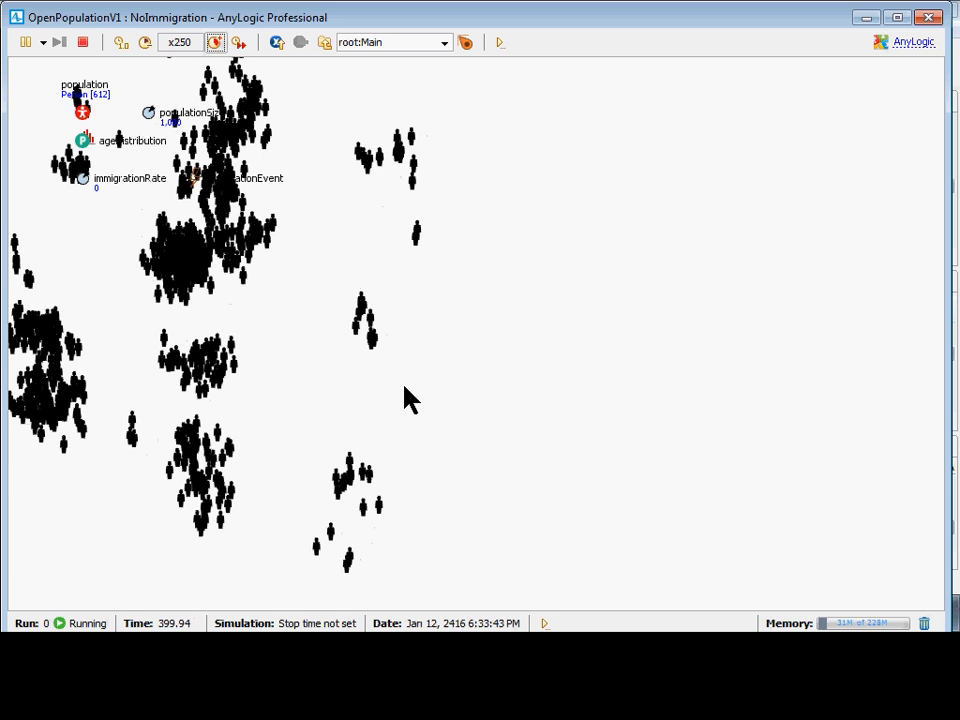
key(alt+Tab)
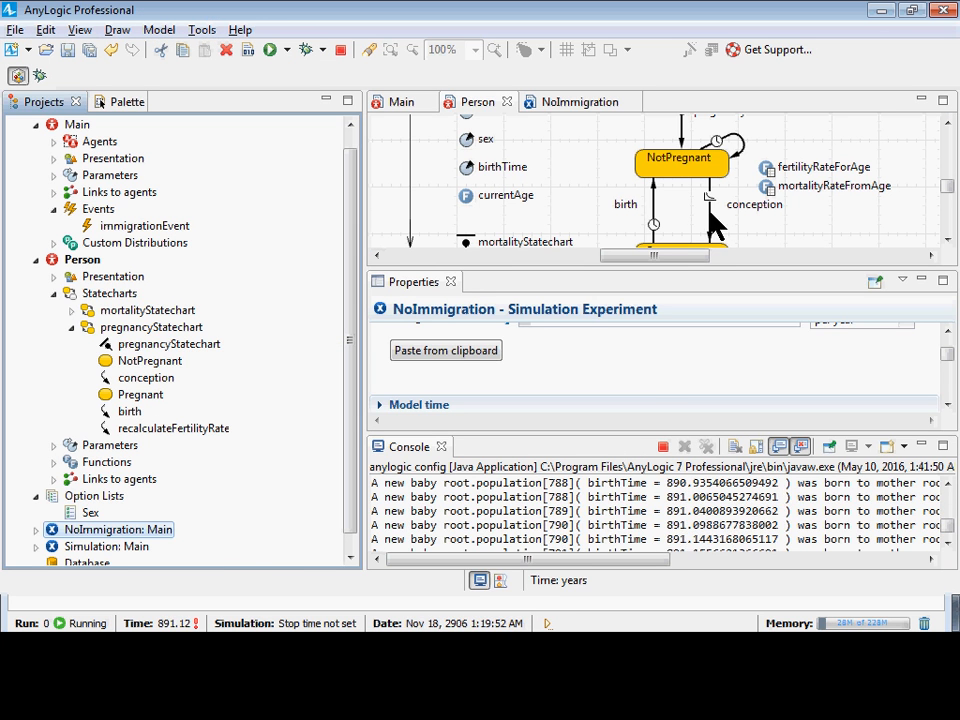
Examine the argument and value pairs of the fertilityRateForAge table function in the Person agent.
click(769, 183)
click(770, 172)
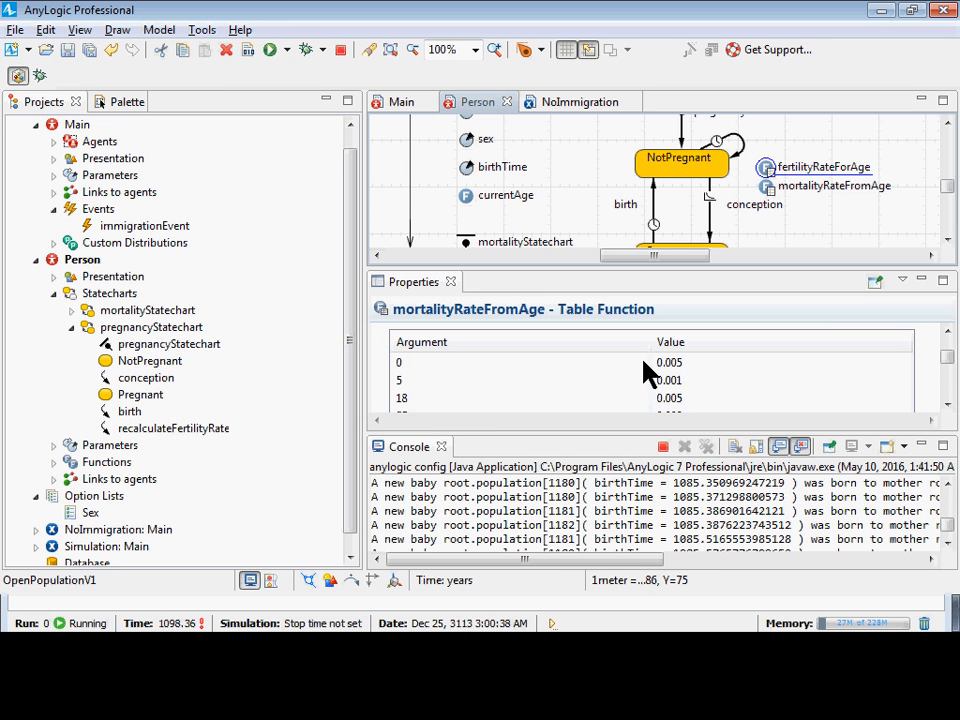
click(947, 408)
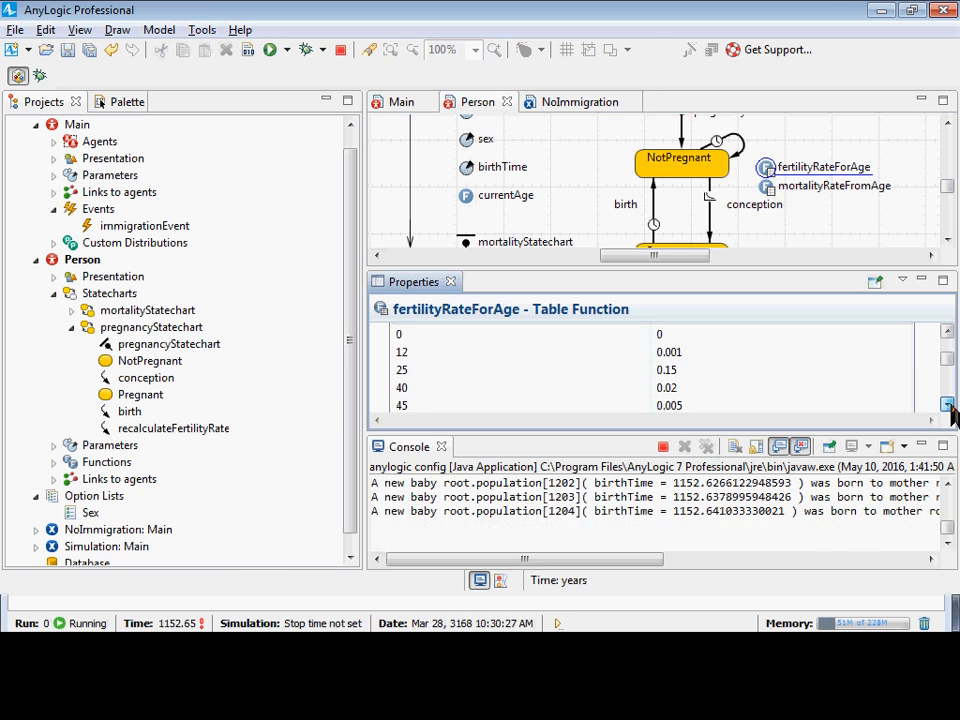
Return to the NoImmigration simulation window, stop the current run and rerun the experiment at x250 speed to observe clustering.
key(alt+Tab)
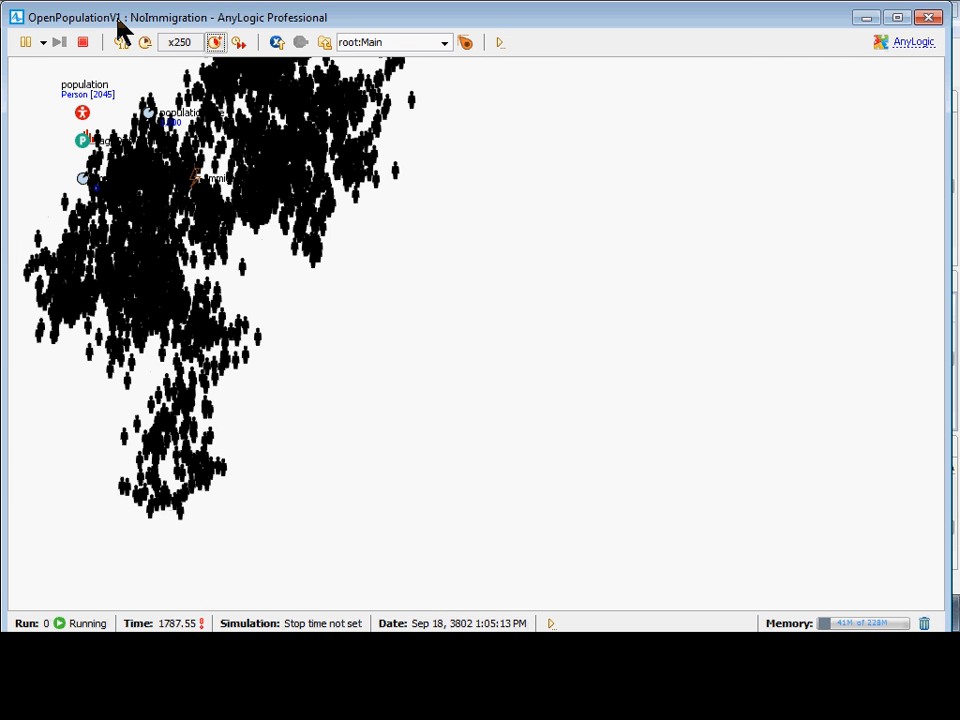
click(82, 42)
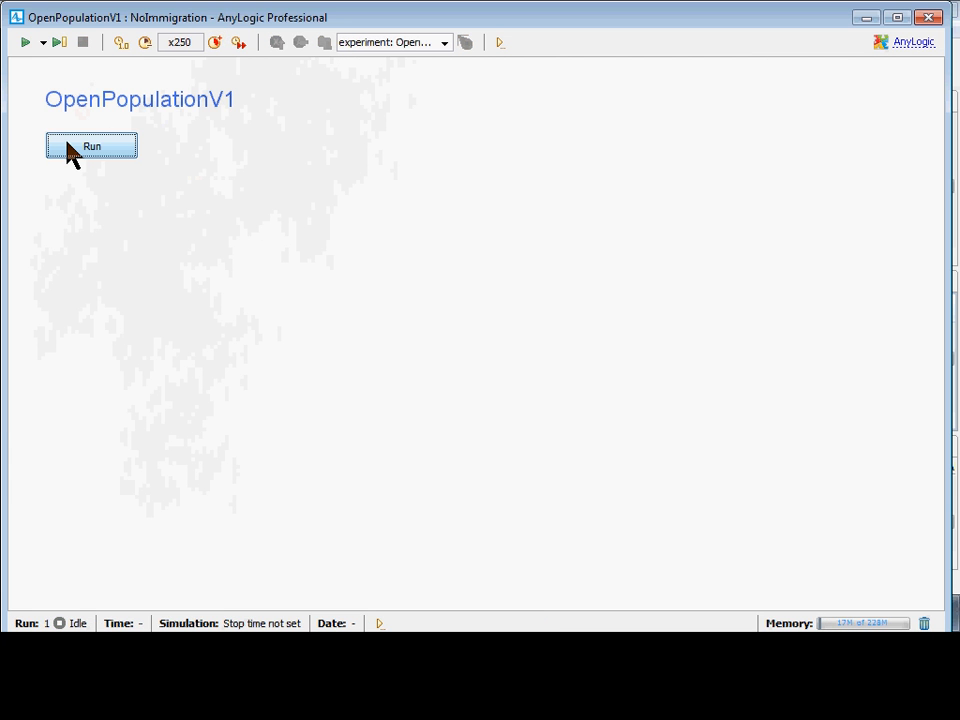
click(70, 148)
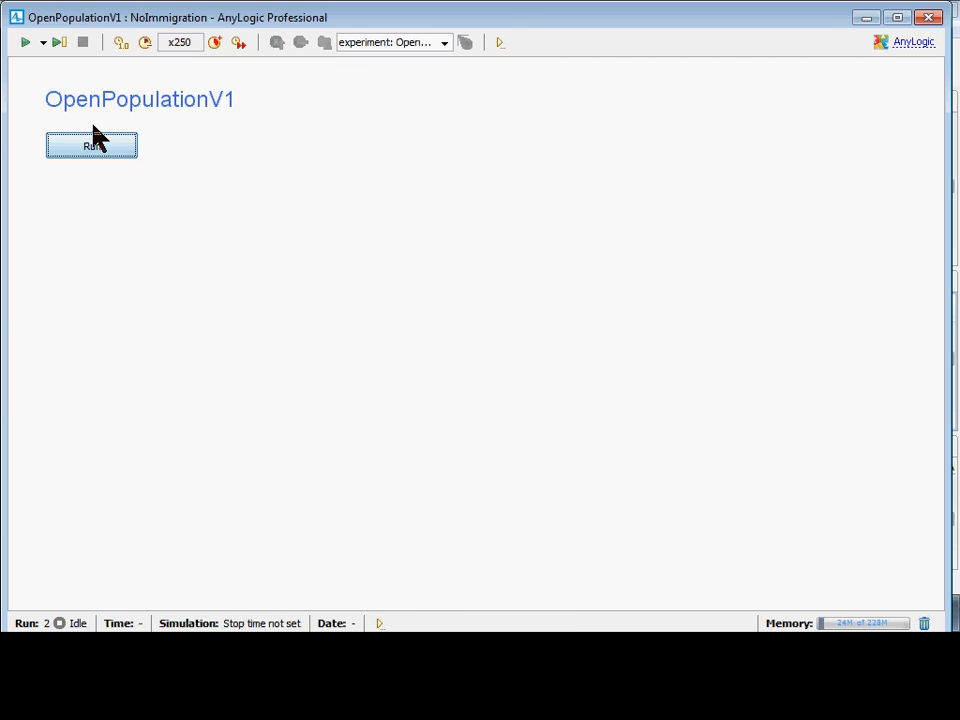
click(104, 148)
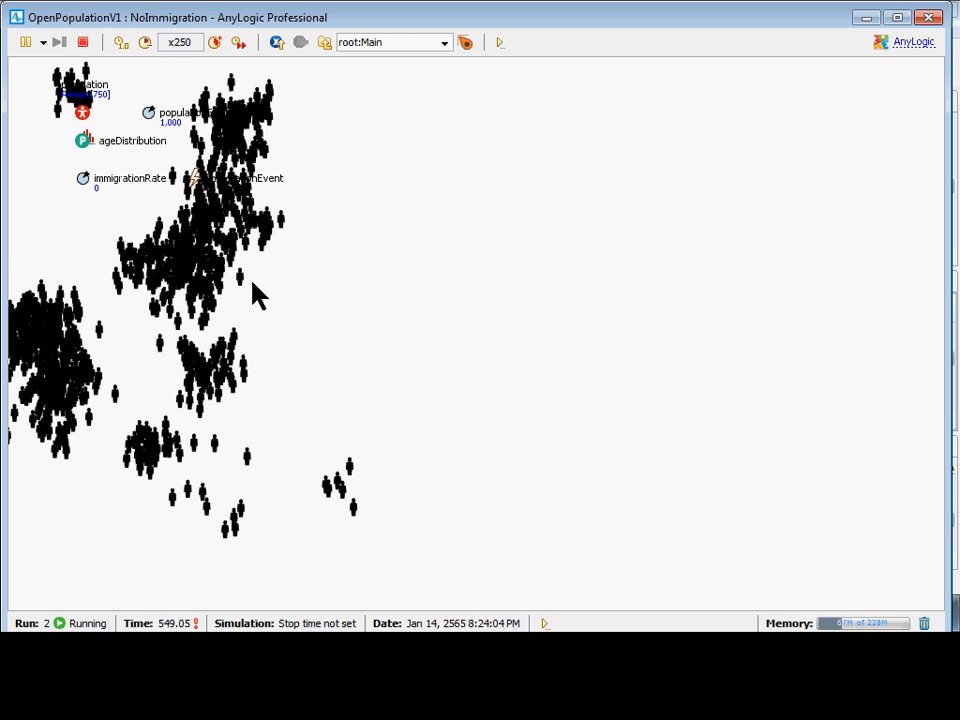
Pause the simulation and open the inside view of an individual agent in the population.
click(406, 45)
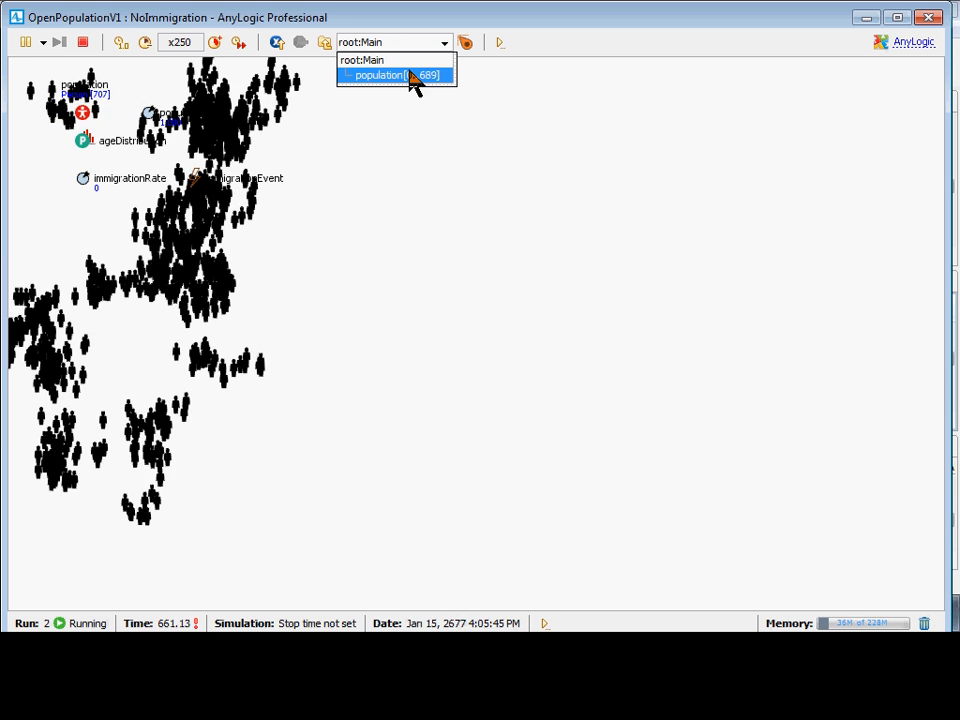
click(409, 74)
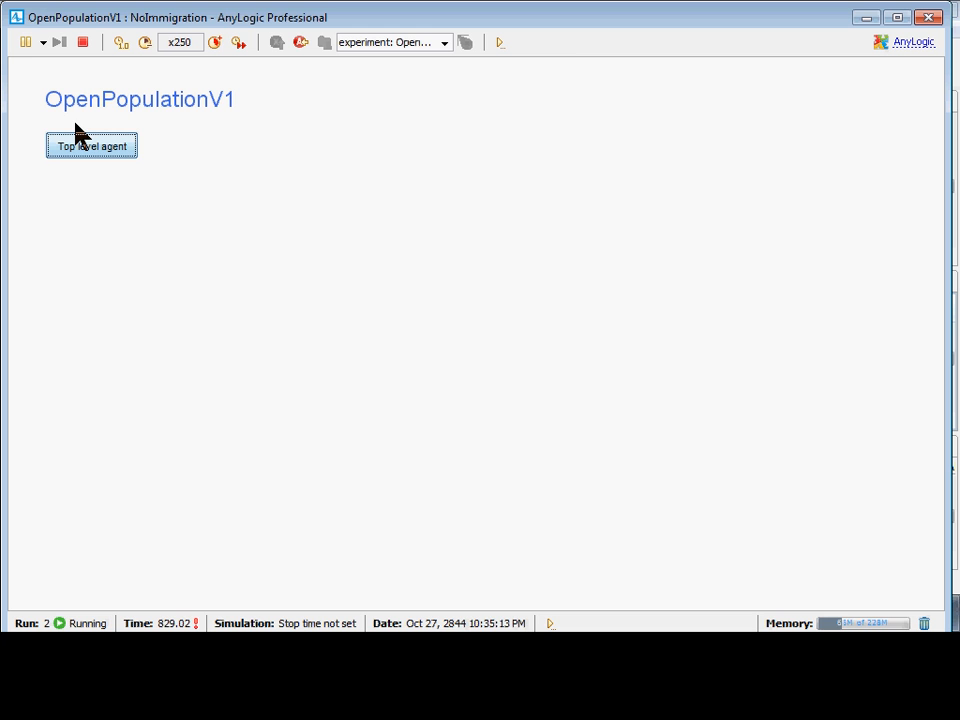
click(25, 42)
click(378, 44)
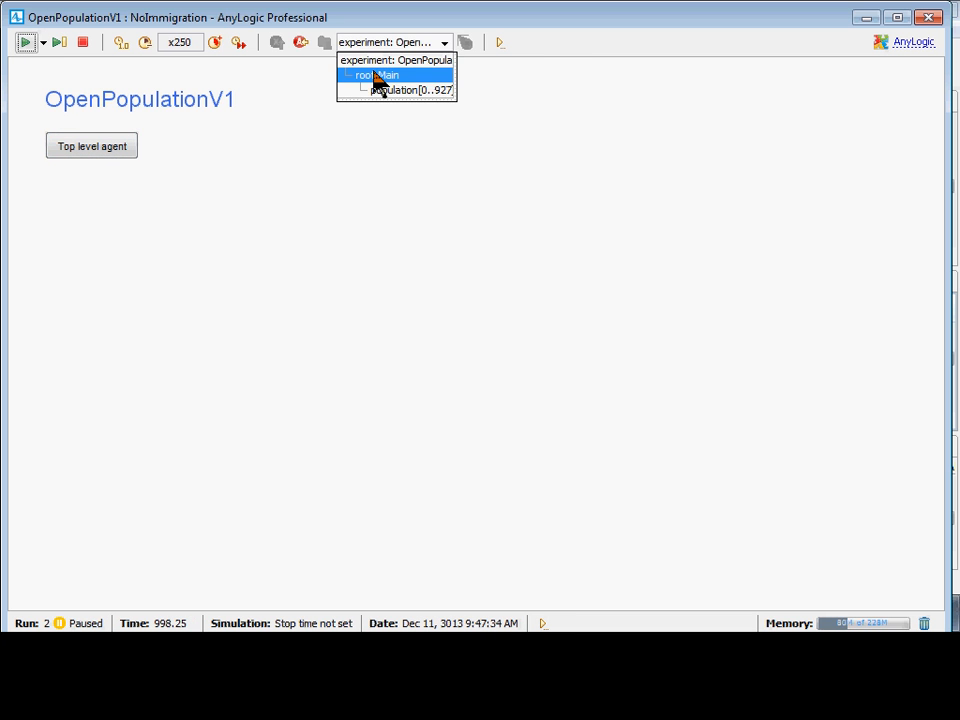
click(380, 90)
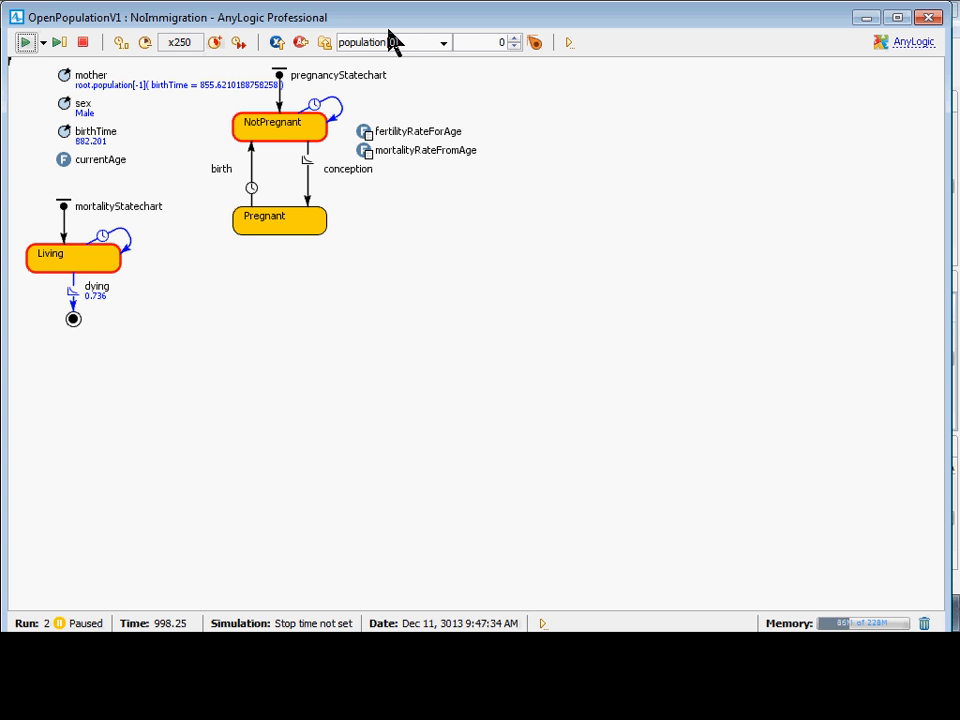
Step through the first population agents up to index 5 and jump to agent 800 to inspect its mother parameter.
click(515, 39)
click(515, 39)
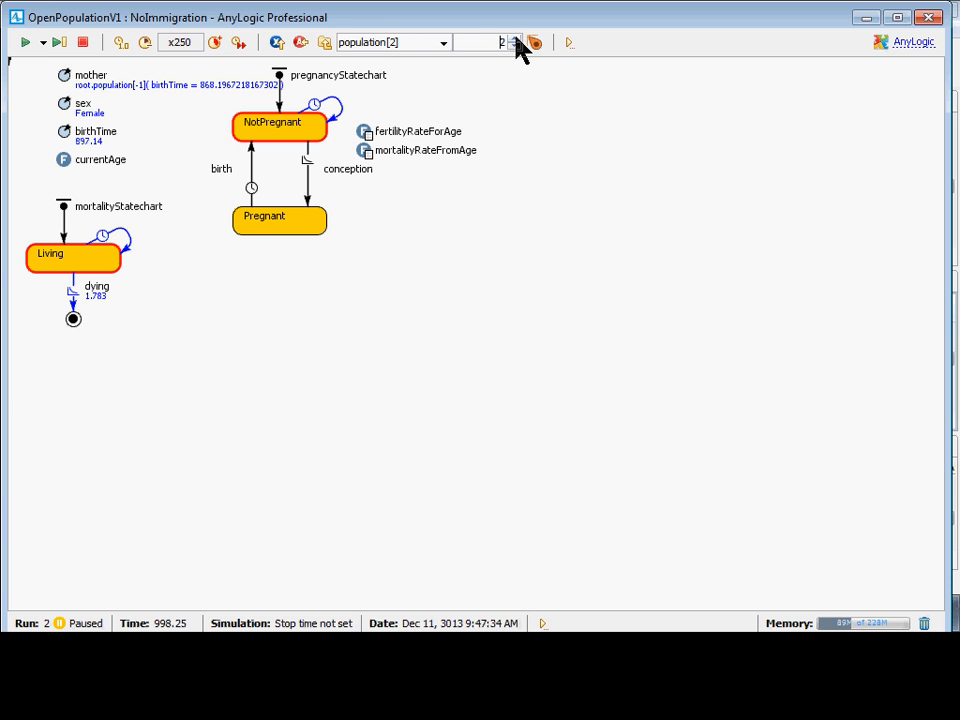
click(515, 39)
click(515, 39)
click(515, 39)
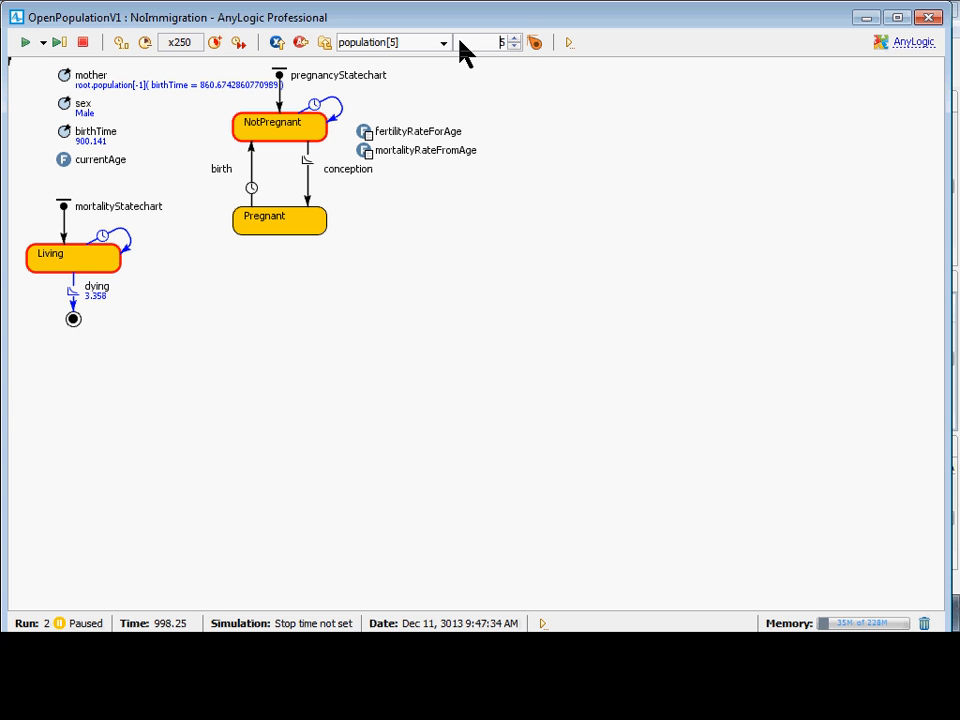
double_click(503, 42)
text(800)
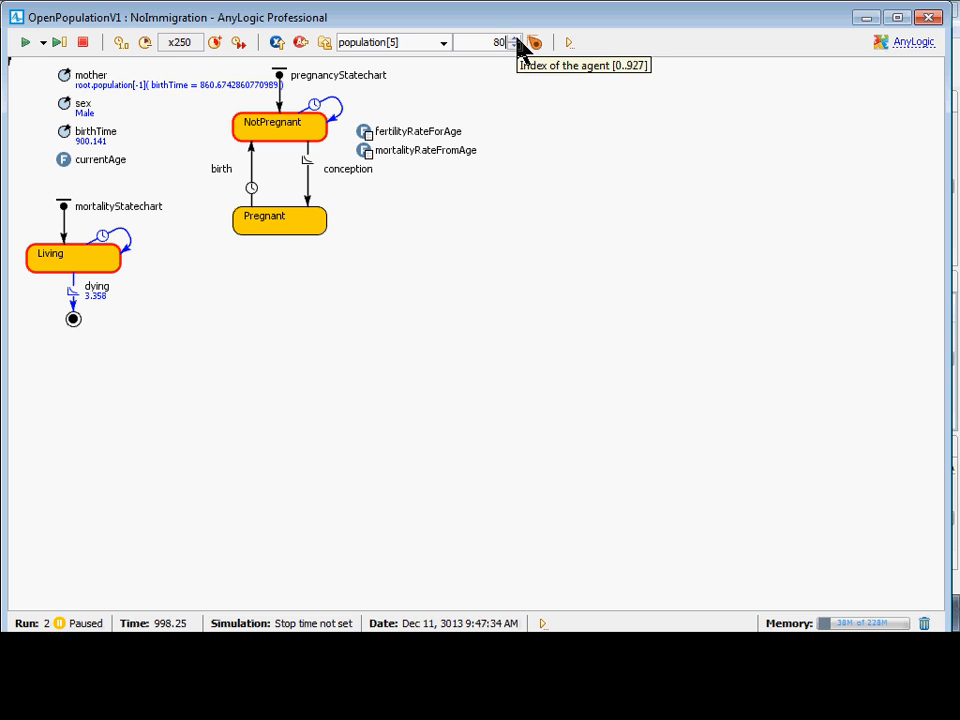
key(Return)
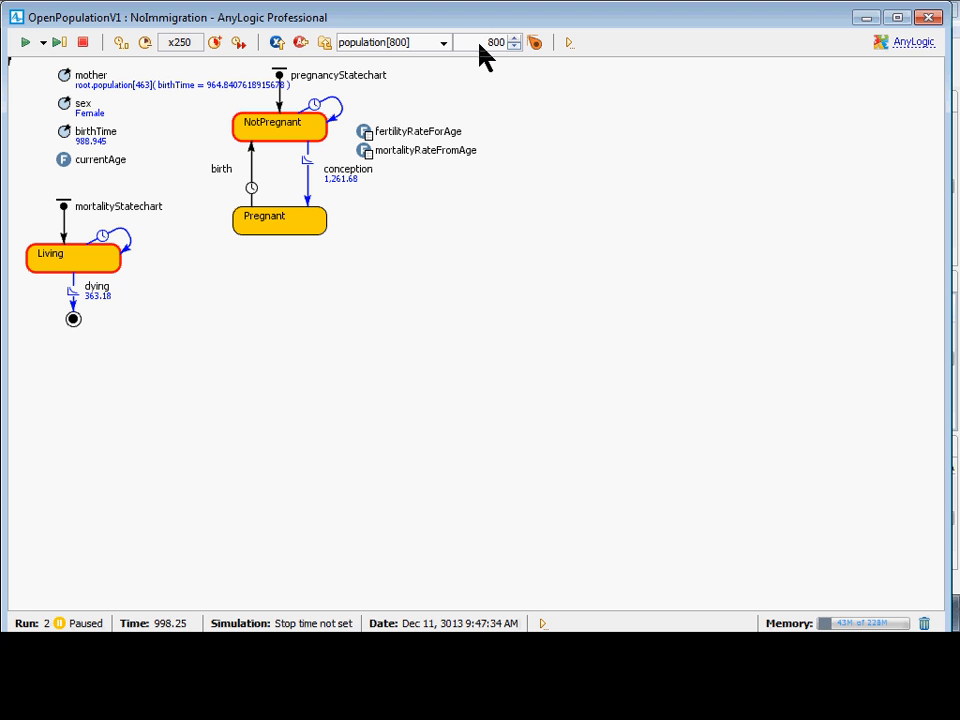
Inspect the mother parameter of population agents 801 to 803 and close the simulation window.
click(515, 38)
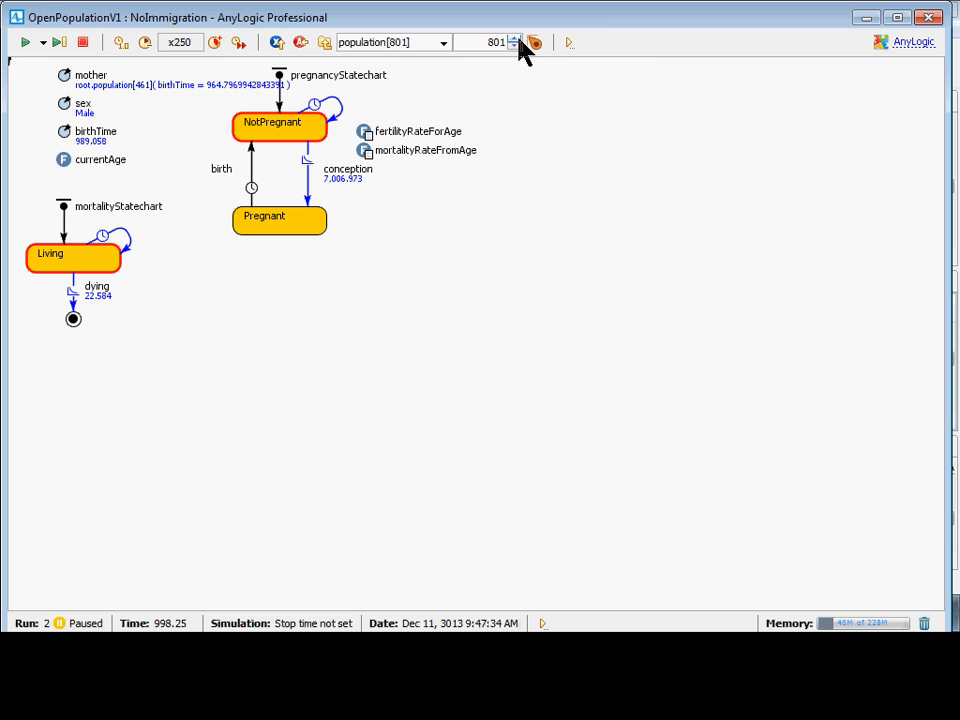
click(515, 39)
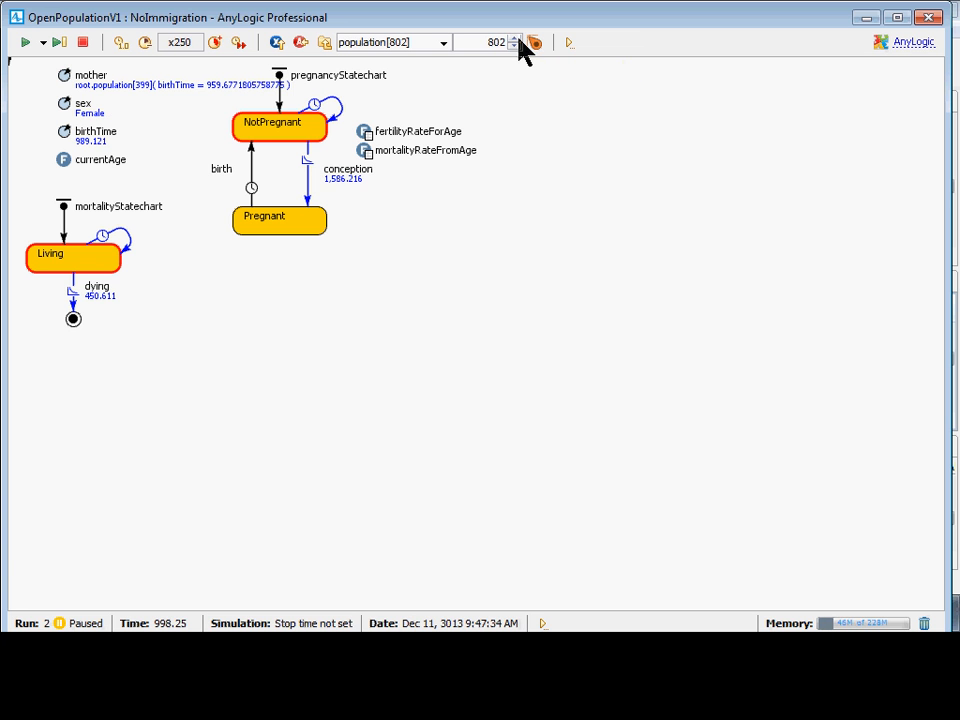
click(515, 38)
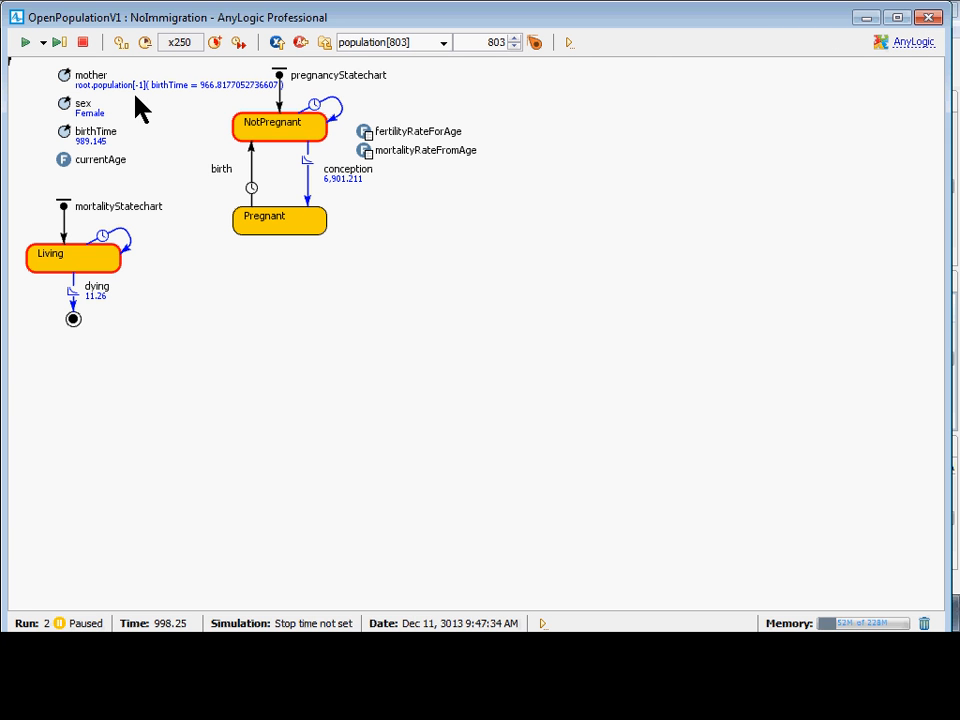
click(928, 18)
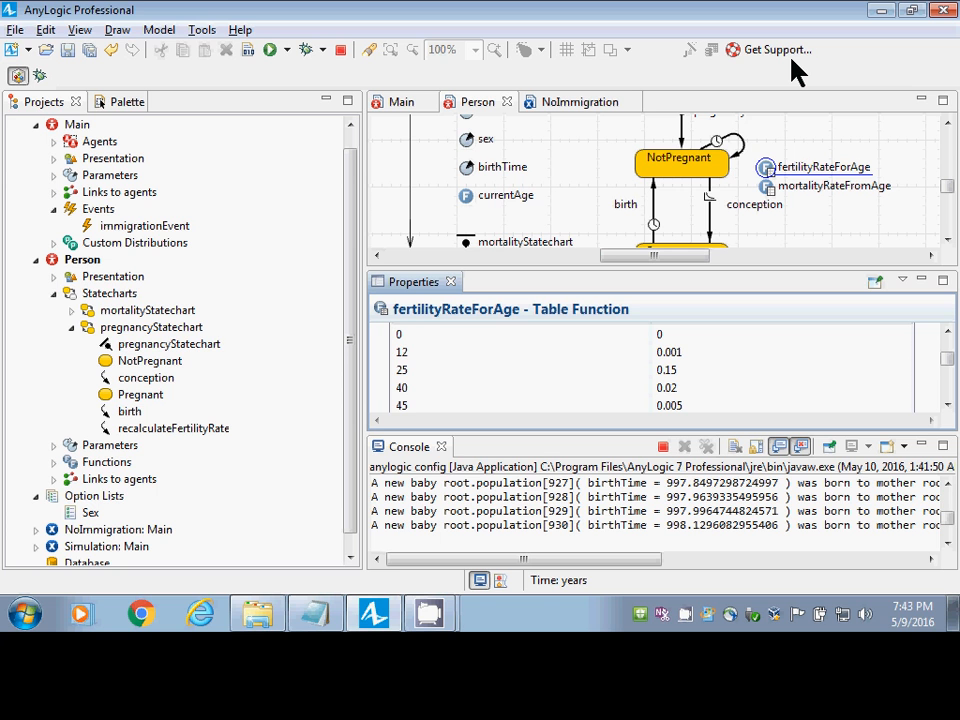
Run the NoImmigration experiment, raise its speed to x250 and virtual time to watch the clusters form, and close the simulation window.
right_click(99, 535)
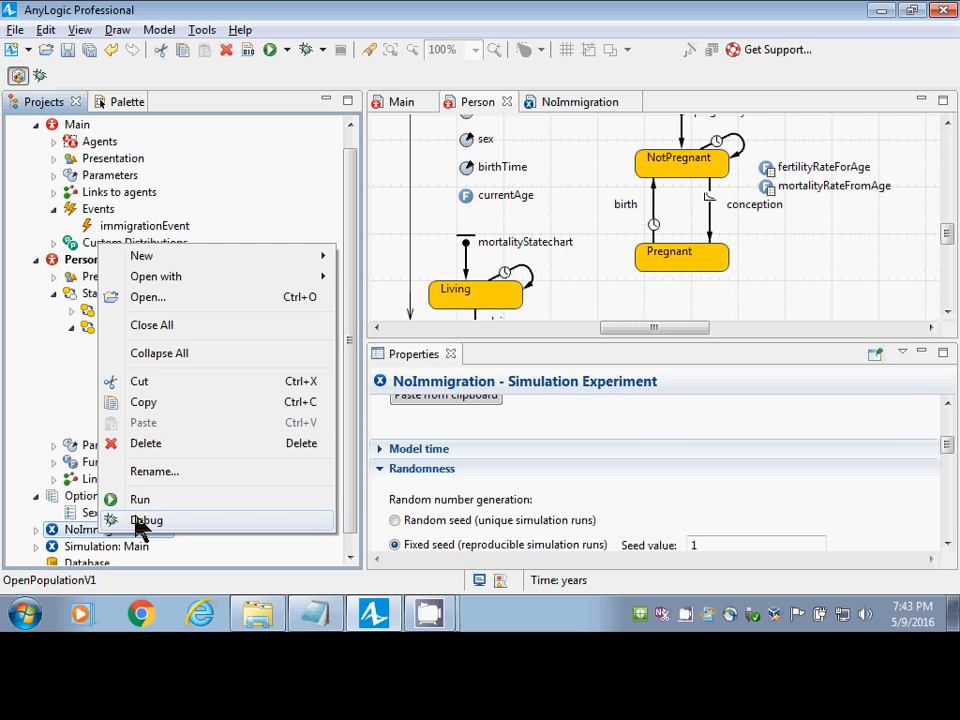
click(140, 500)
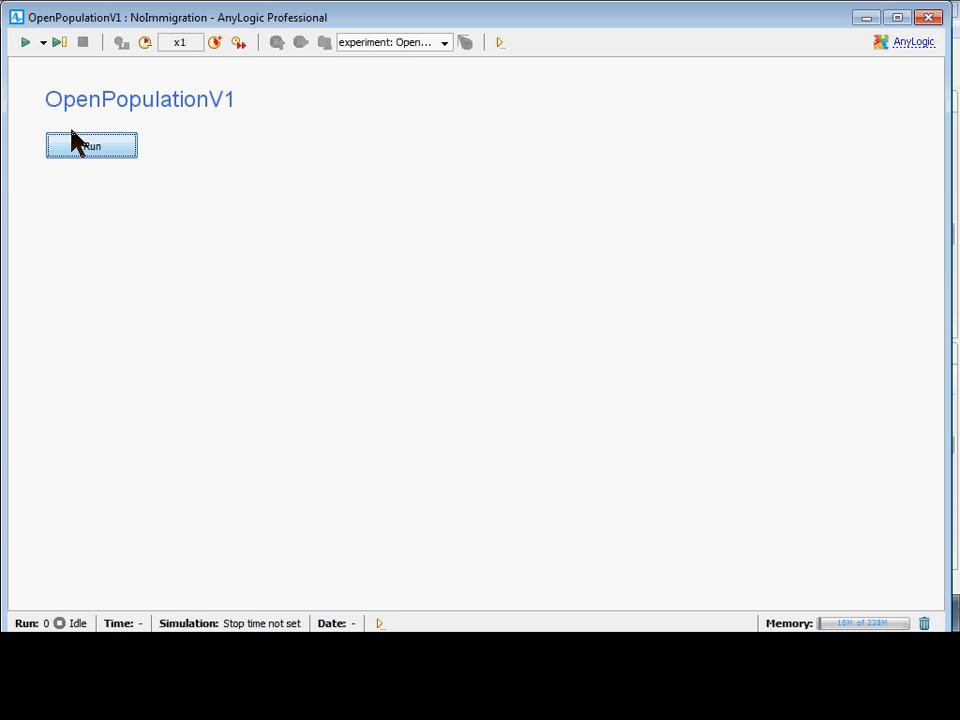
click(76, 138)
click(212, 45)
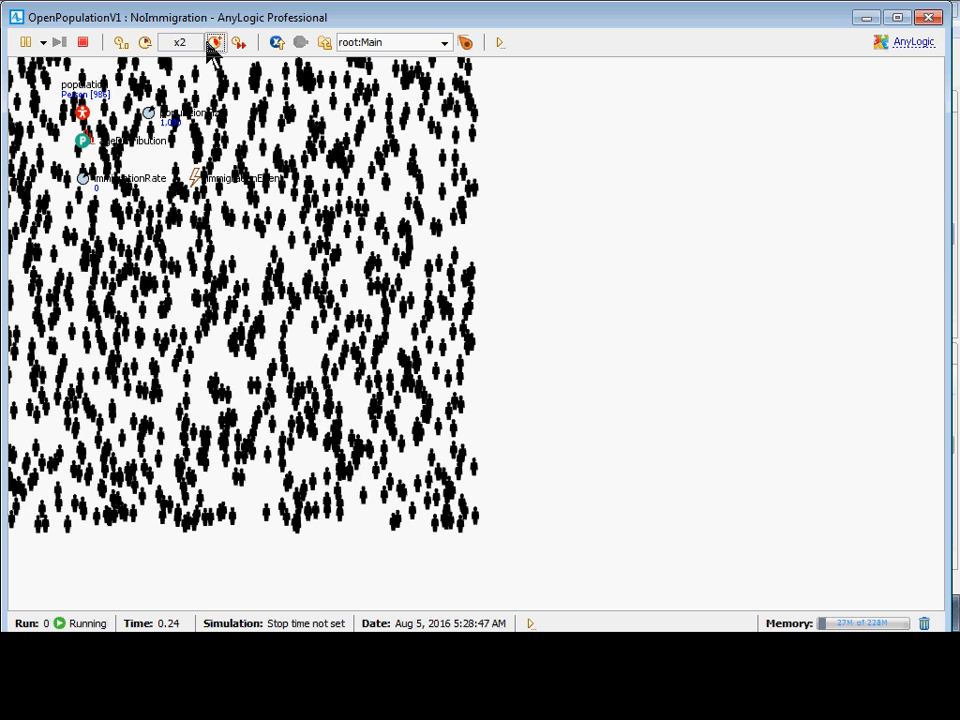
click(211, 45)
click(211, 45)
click(212, 45)
click(212, 45)
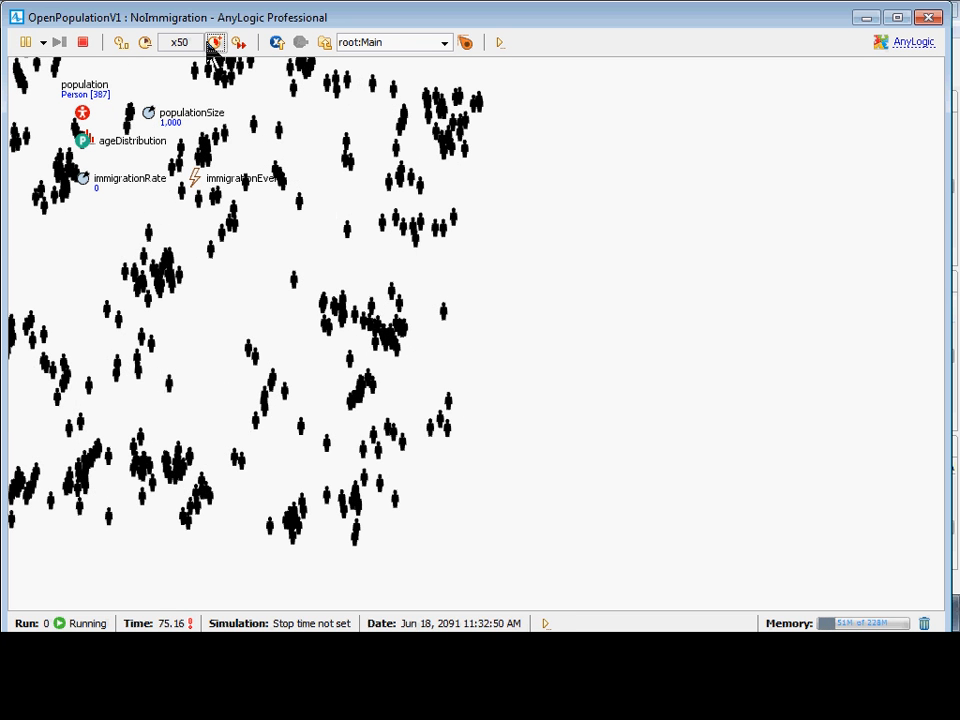
click(212, 45)
click(212, 45)
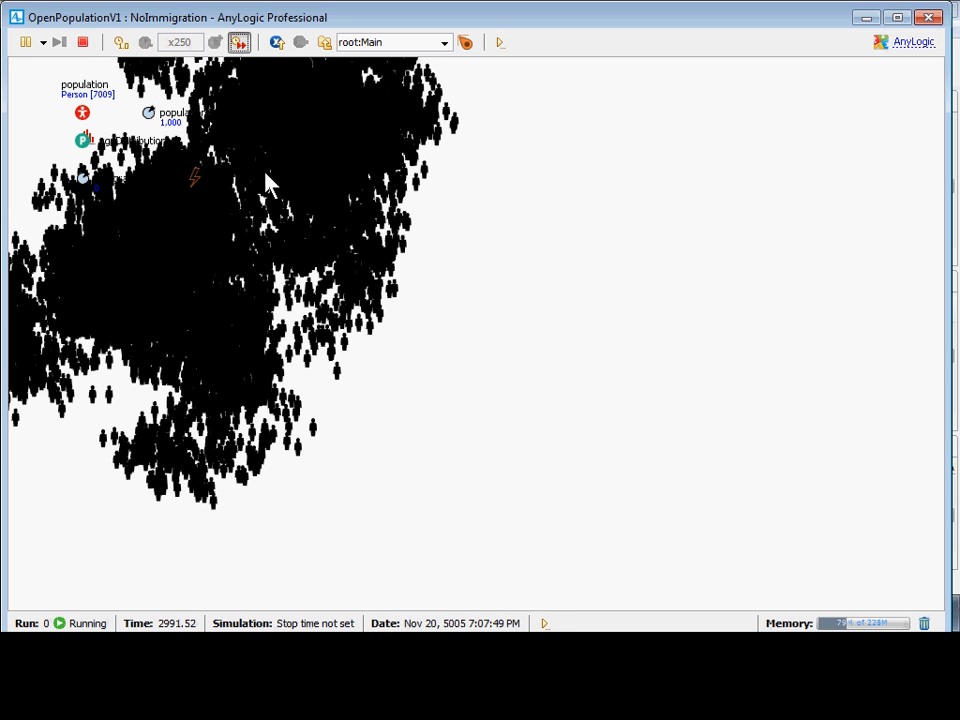
click(239, 42)
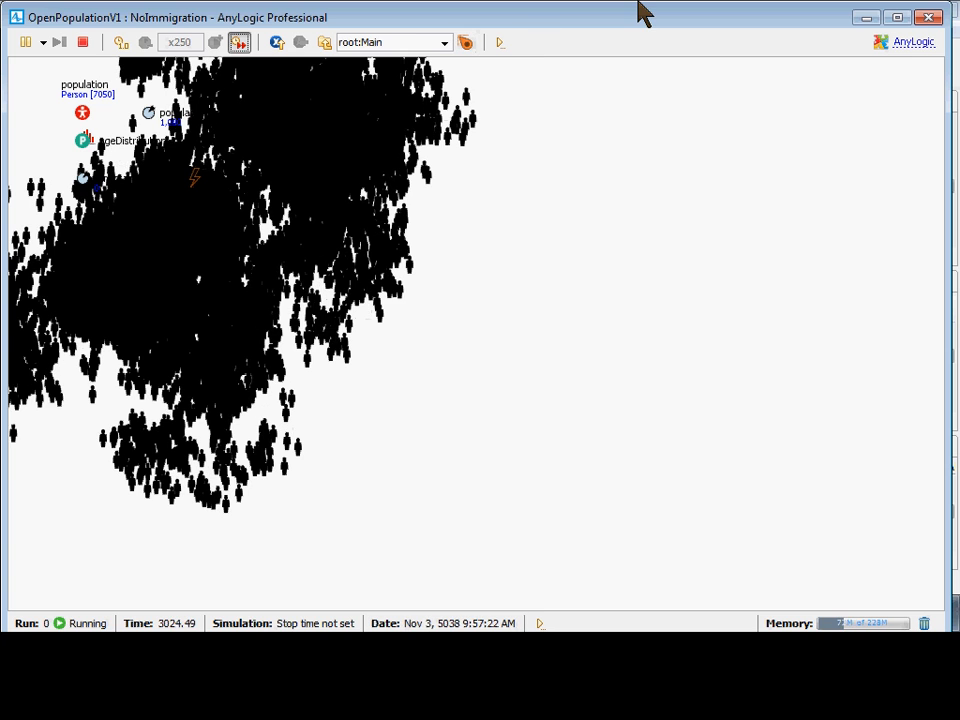
click(929, 18)
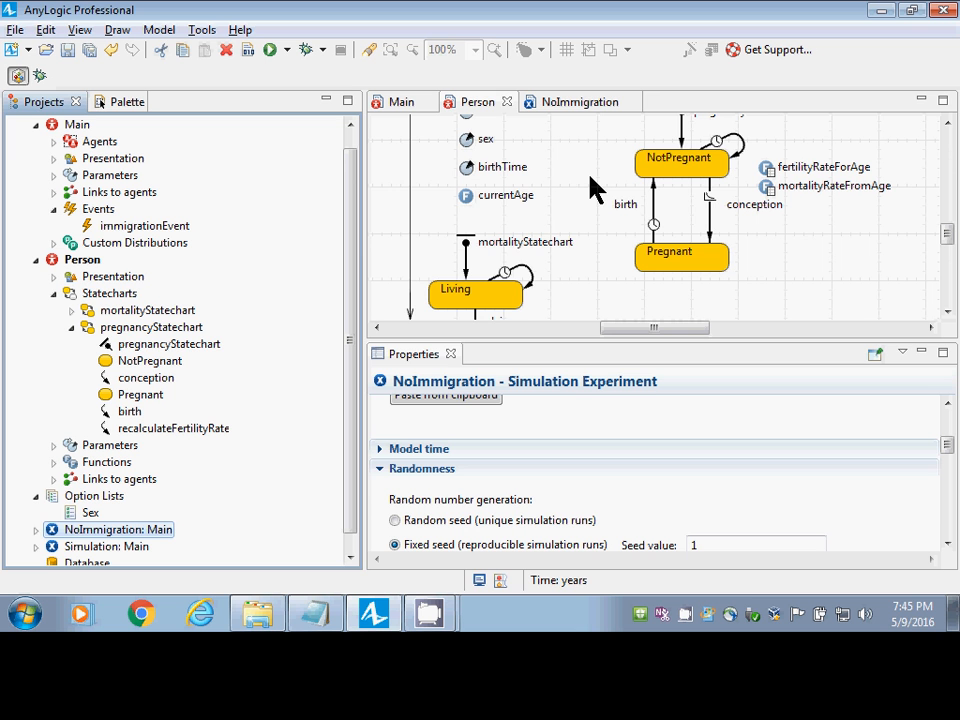
Add a parameter named originColour to the Person agent, beside the mother parameter.
click(948, 122)
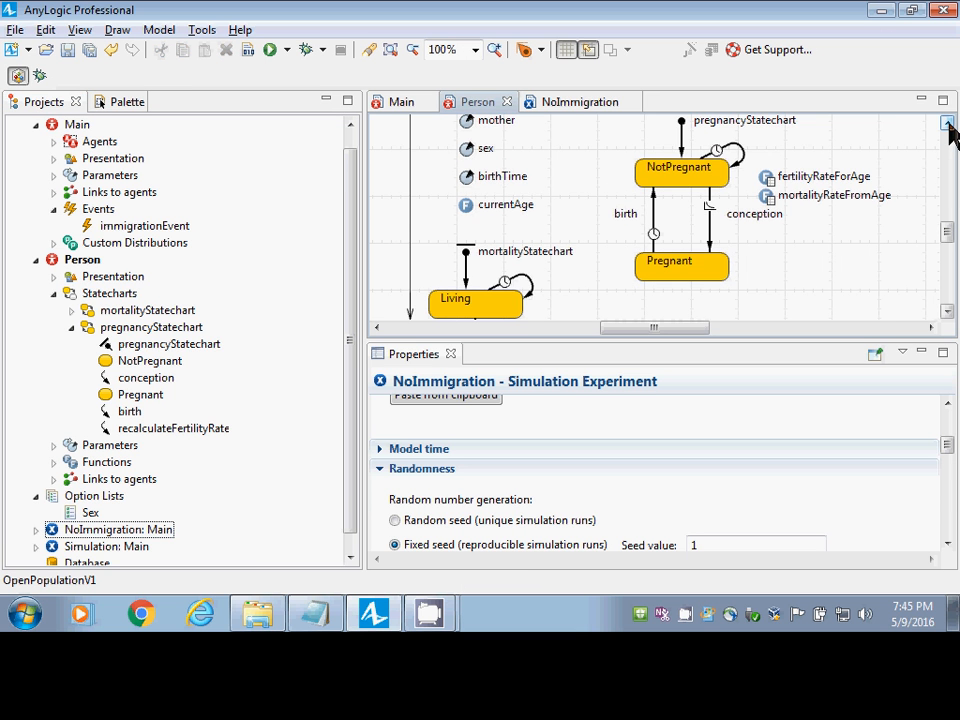
click(950, 128)
click(133, 99)
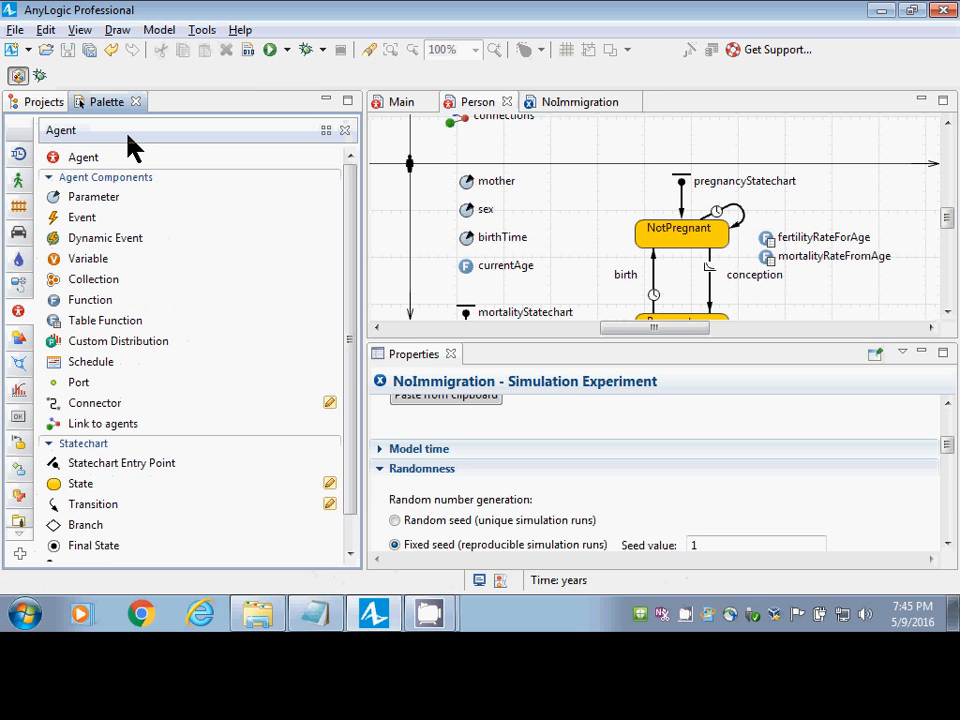
drag(96, 198, 537, 195)
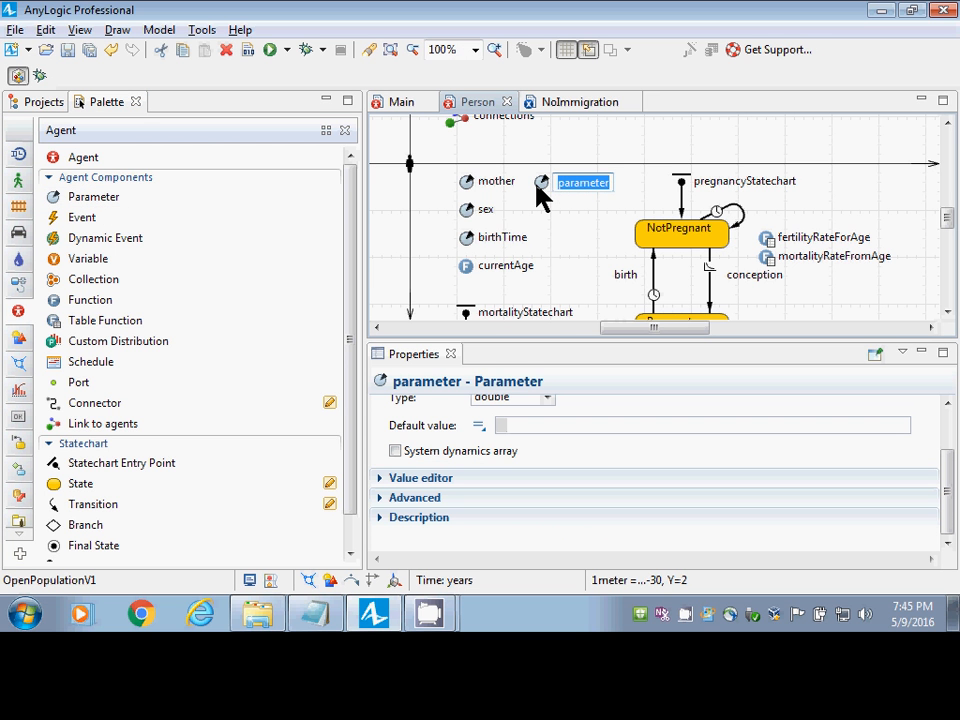
text(q)
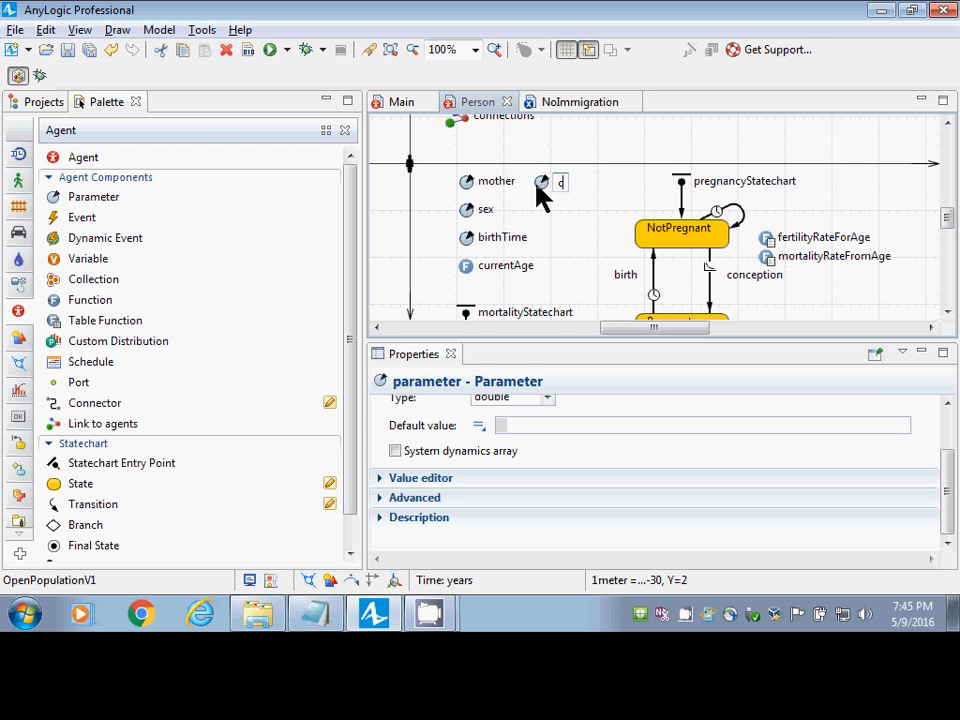
key(BackSpace)
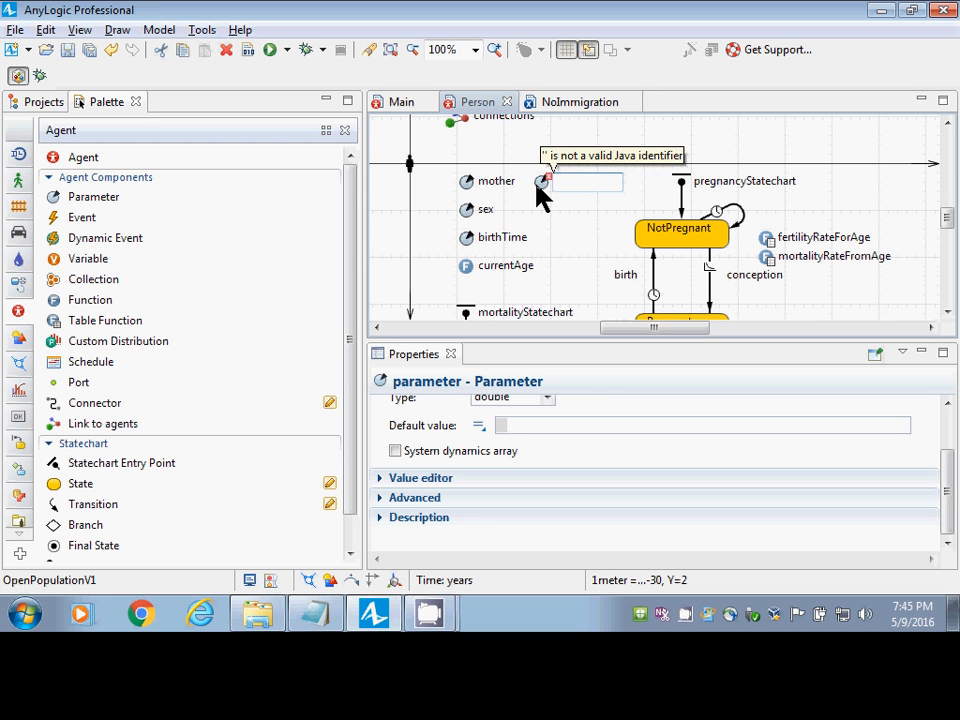
text(originColo)
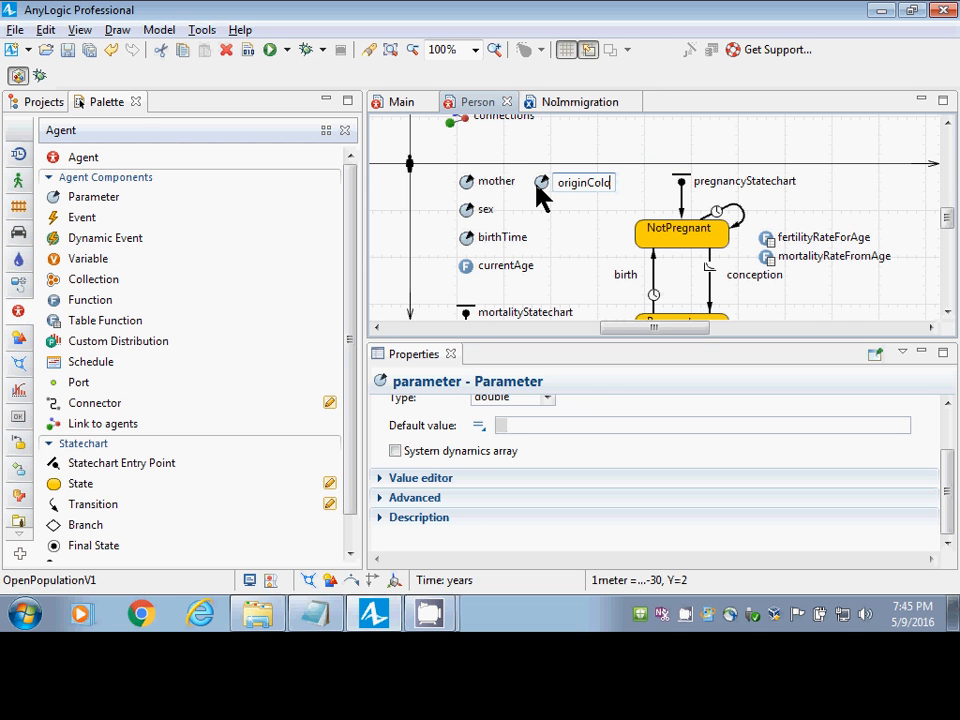
text(ur)
key(Return)
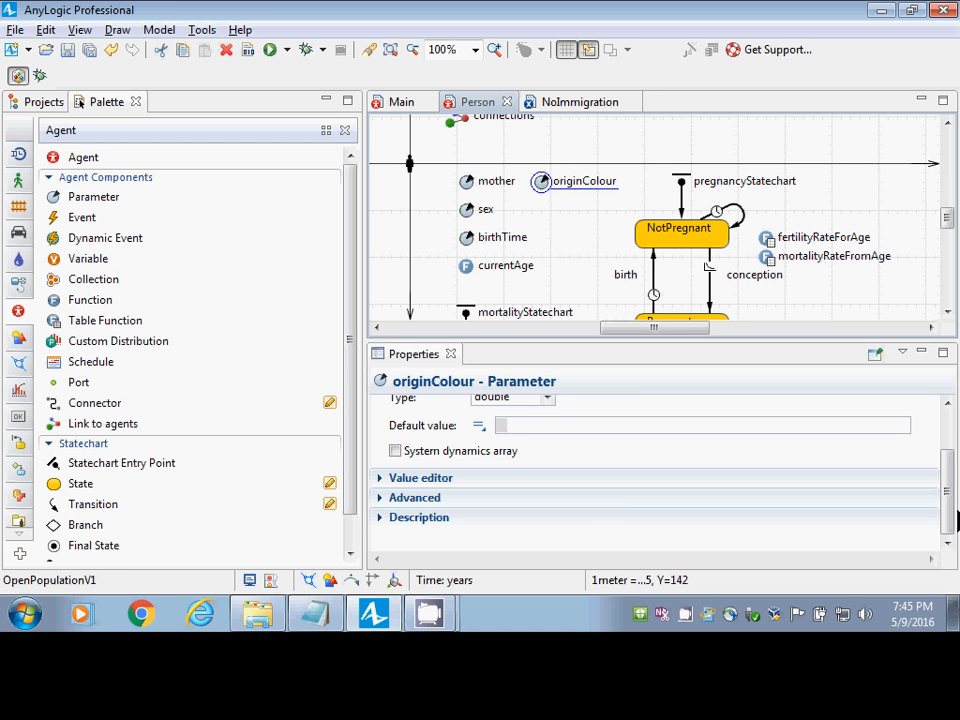
Set the originColour parameter's type to Other with Color, give it the default value black, and save the model.
drag(948, 514, 944, 473)
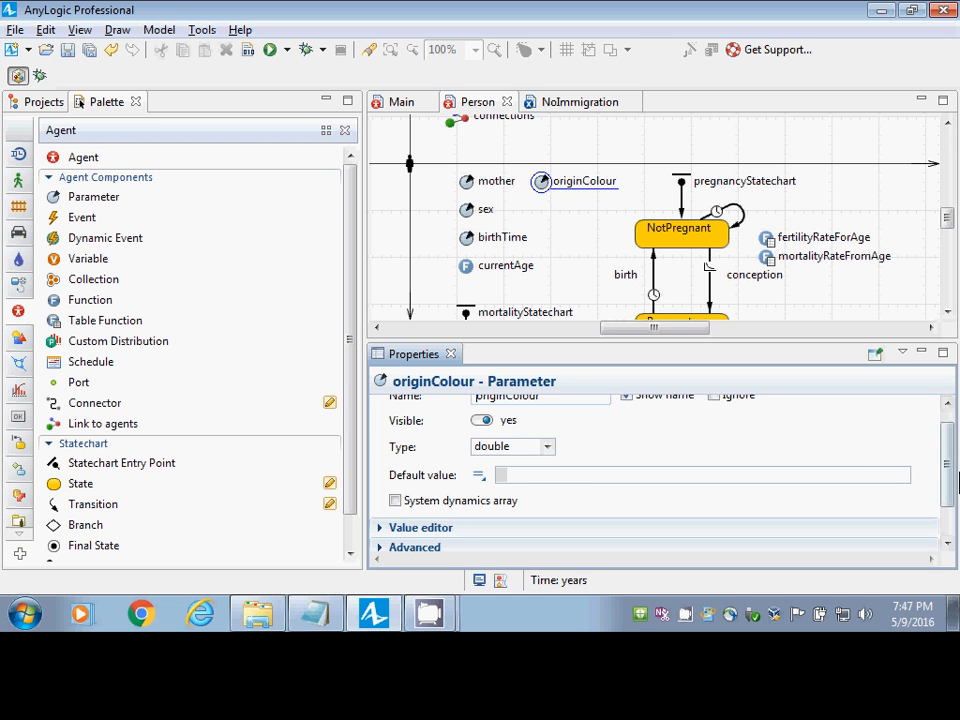
scroll(955, 440, up, 1)
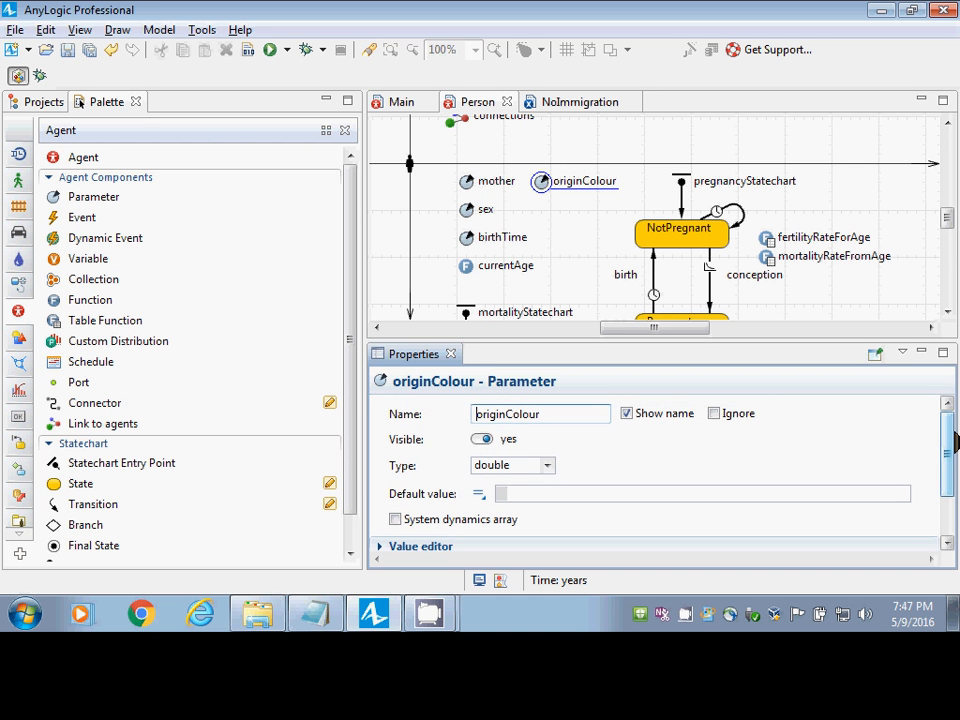
click(546, 466)
click(516, 448)
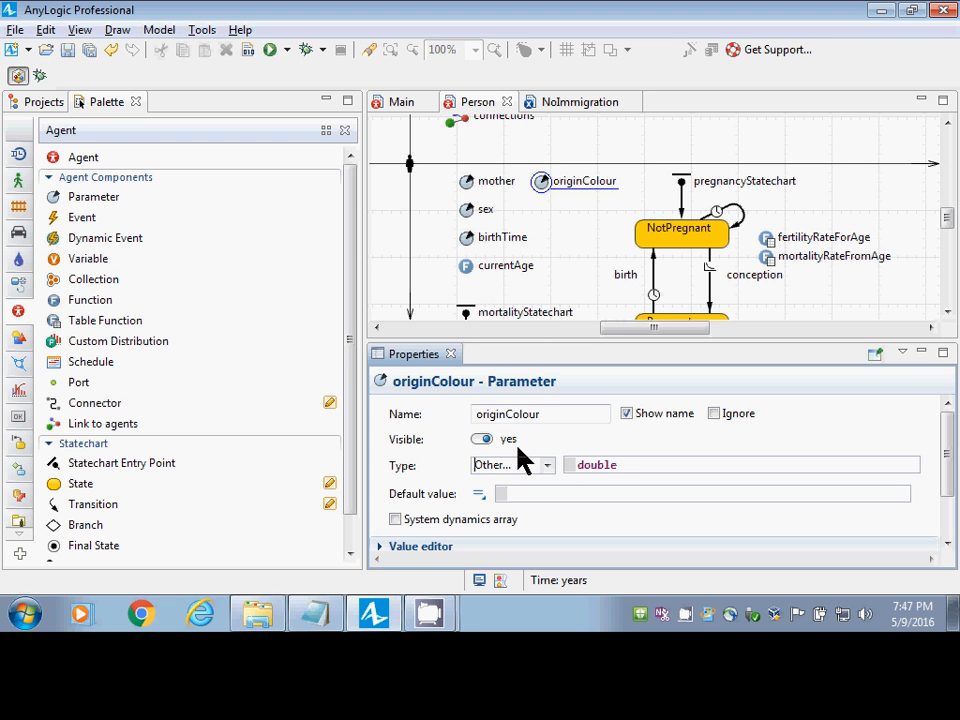
drag(627, 470, 484, 466)
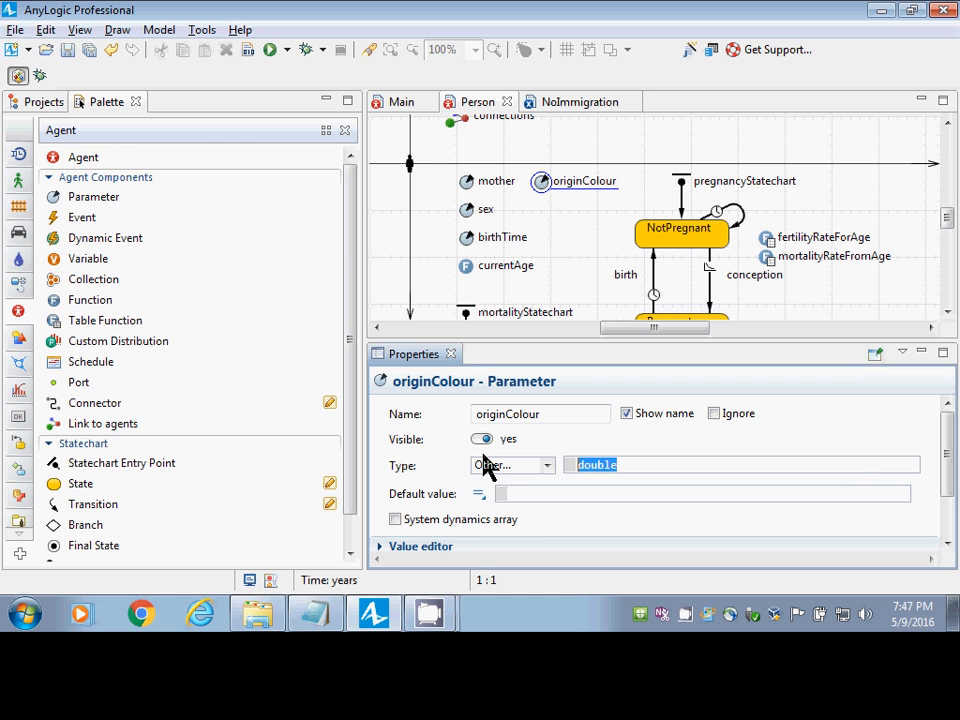
text(Color)
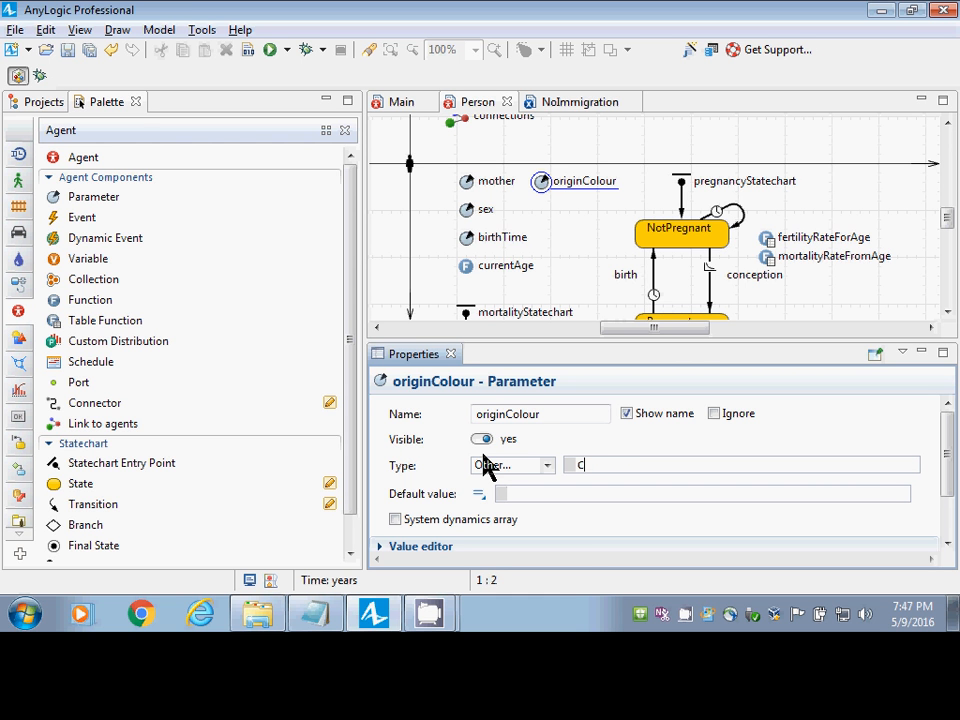
click(555, 500)
text(black)
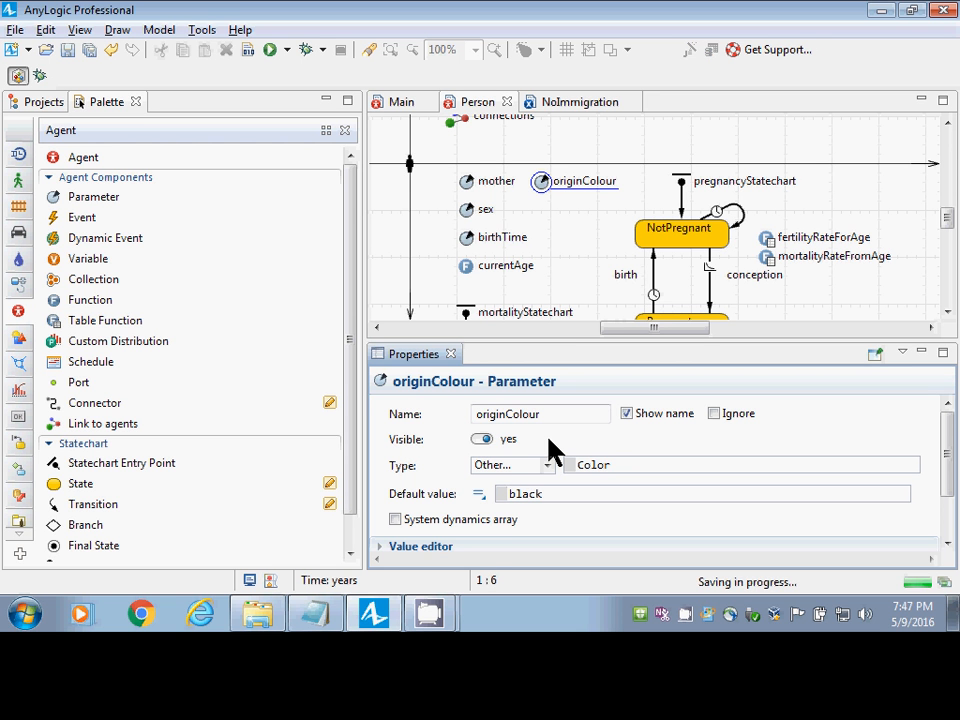
double_click(598, 466)
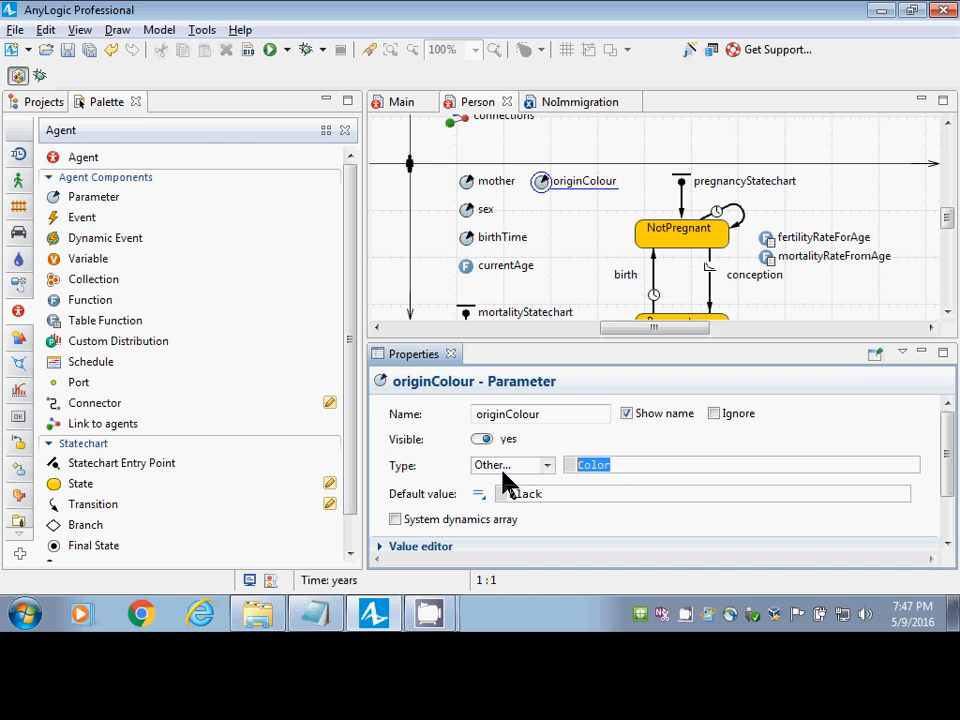
key(ctrl+s)
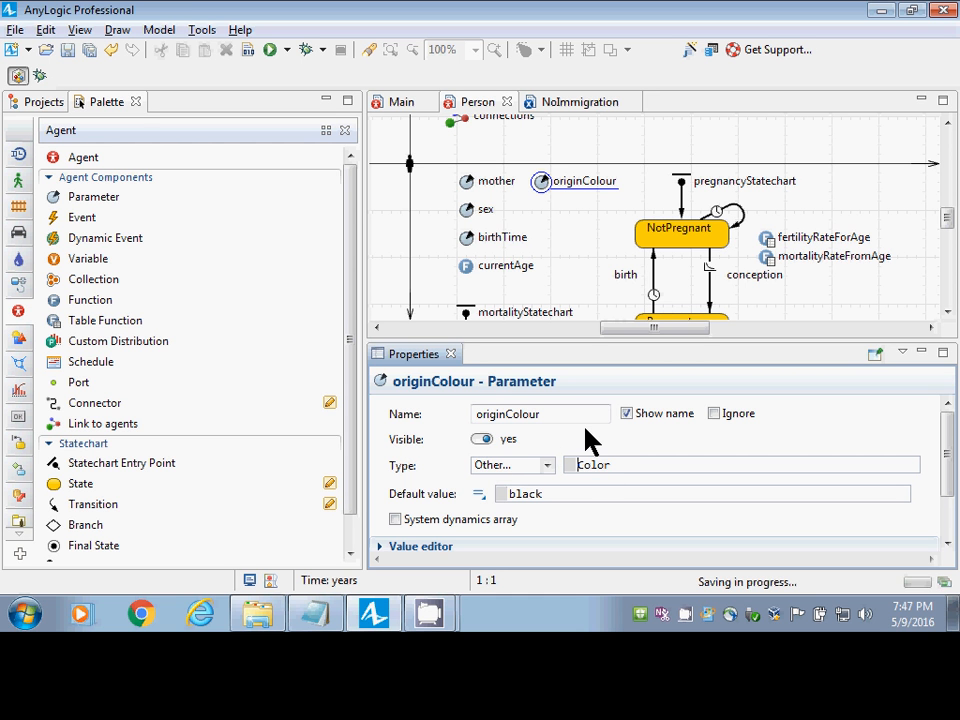
click(542, 190)
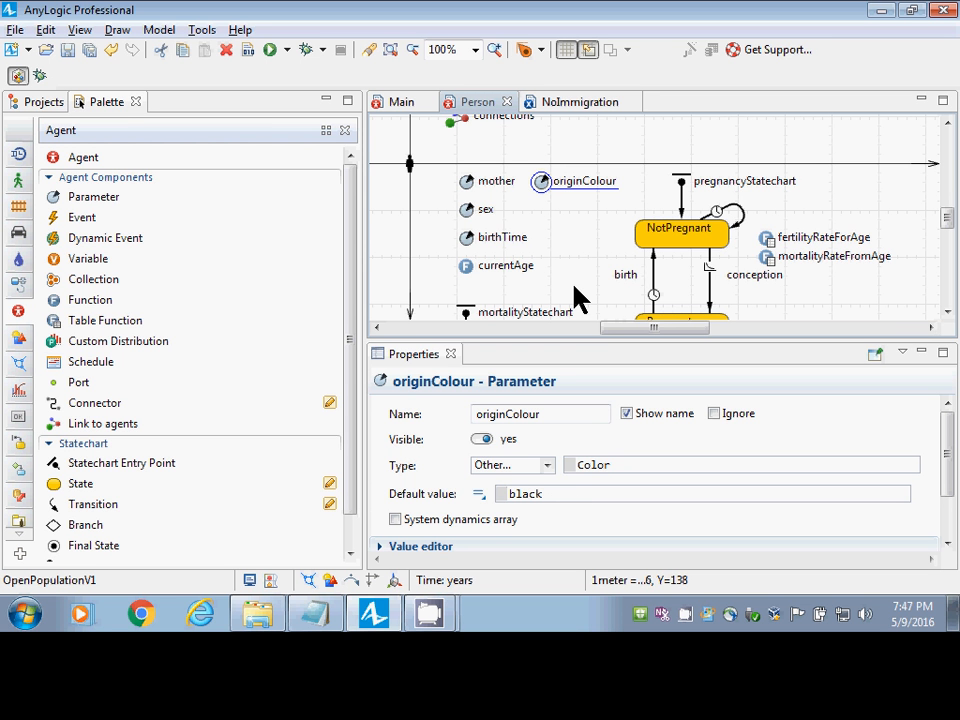
Build the model and open the immigrationEvent action code from the first add_population error.
click(251, 57)
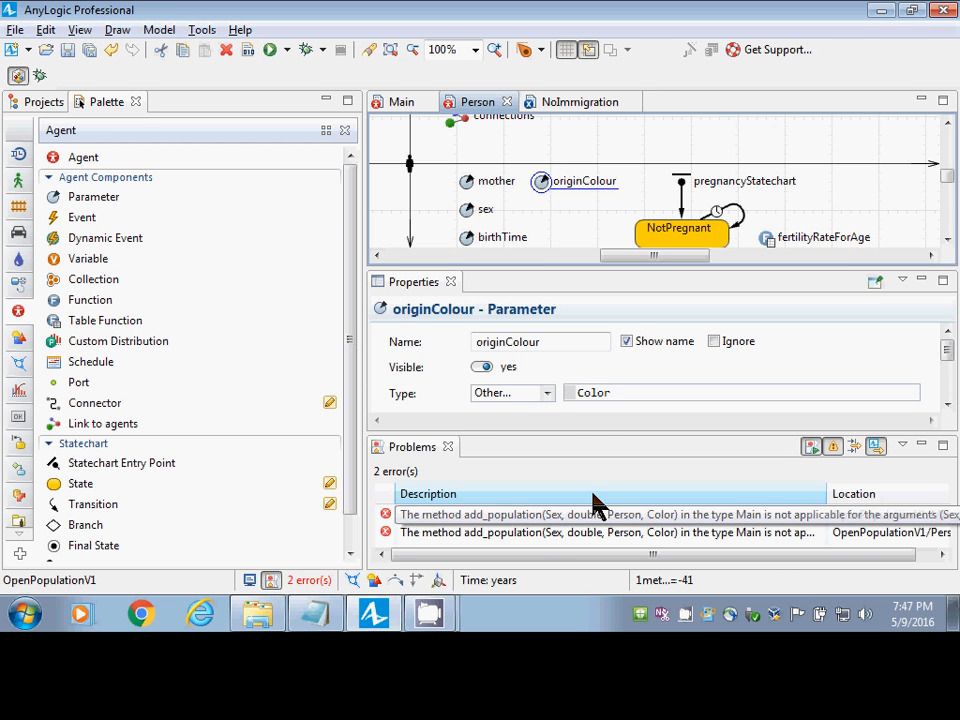
drag(602, 443, 602, 428)
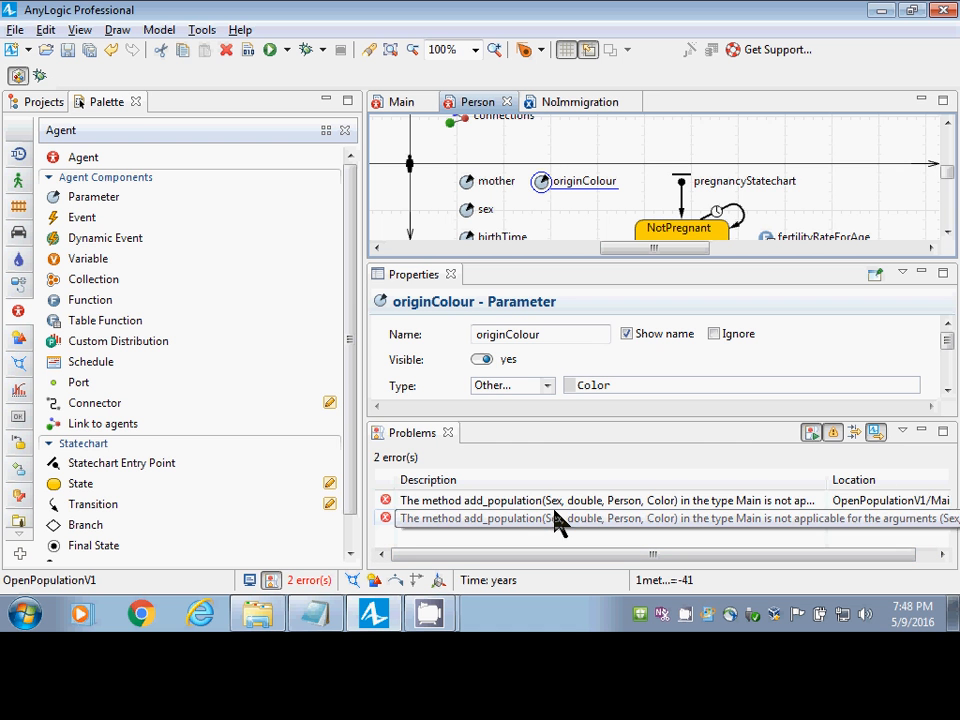
scroll(546, 502, up, 1)
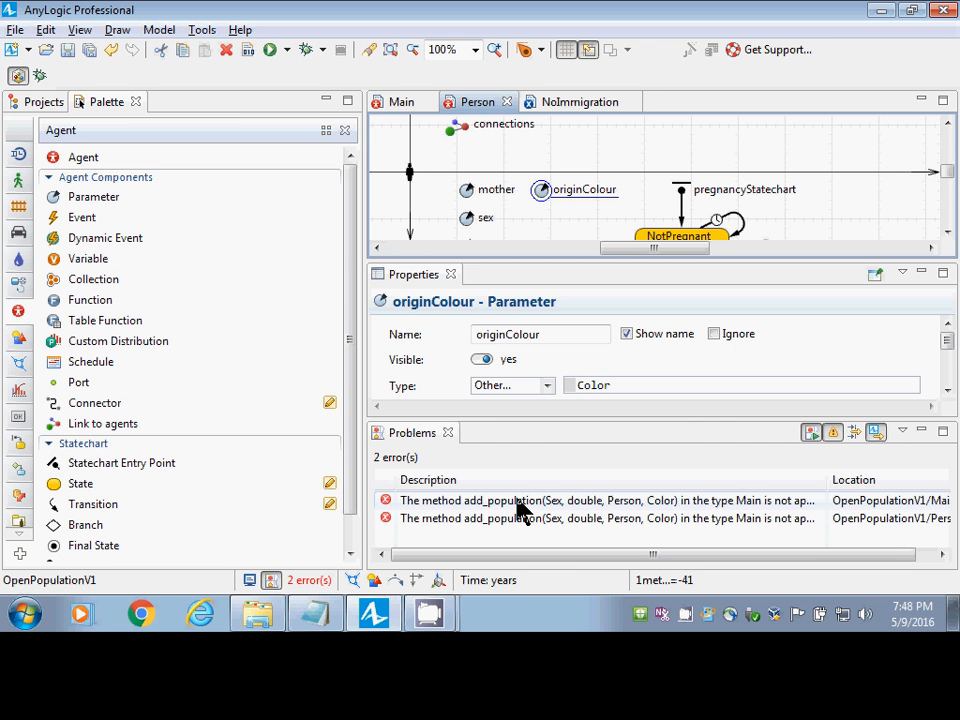
click(517, 501)
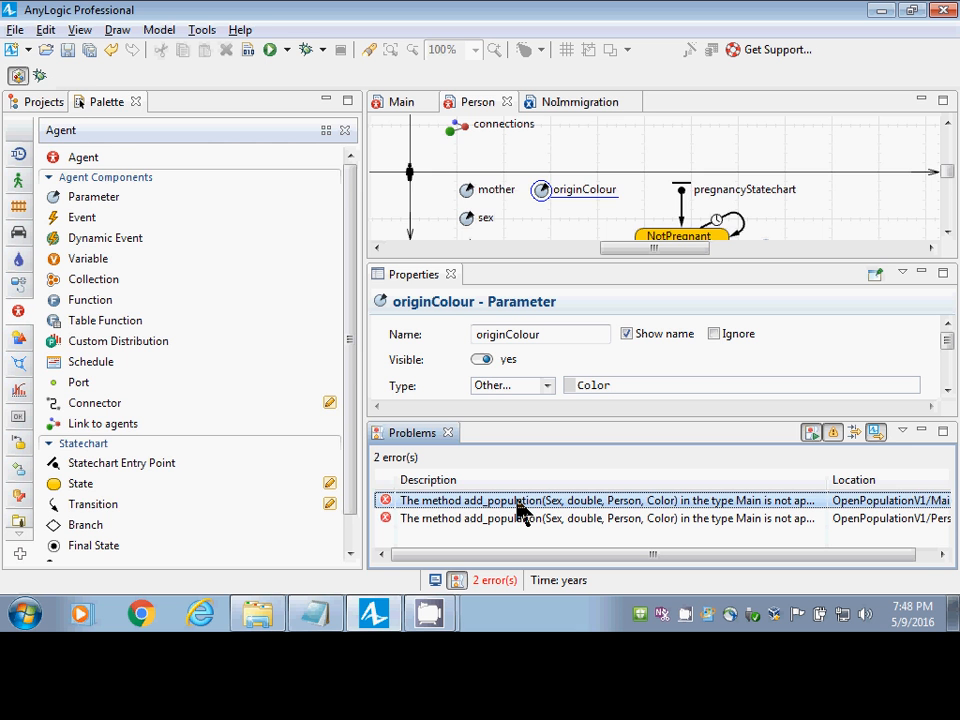
double_click(517, 502)
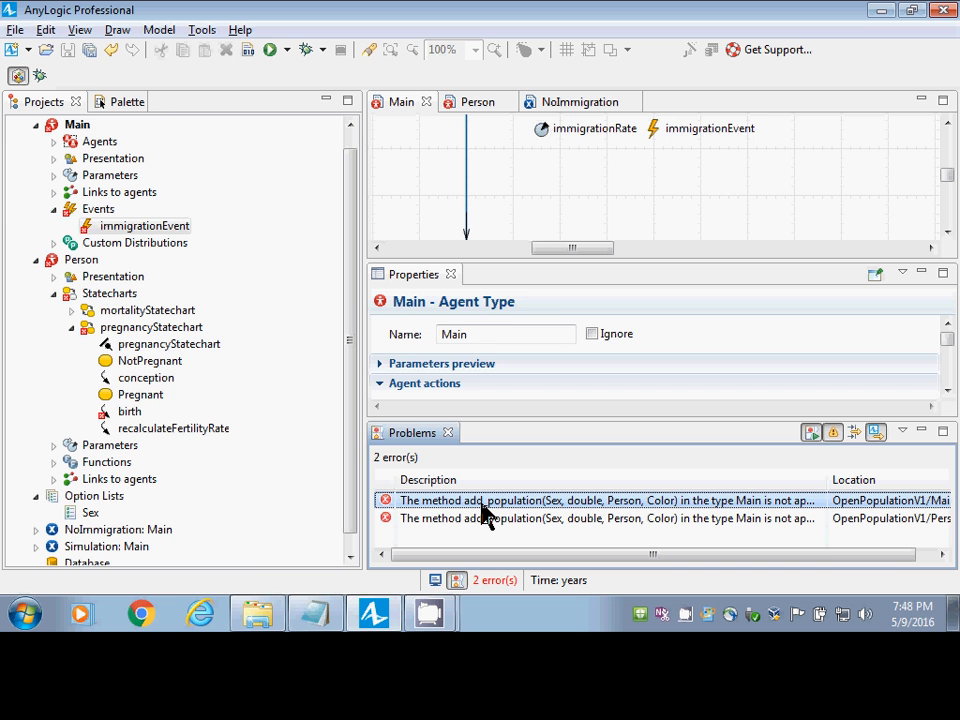
double_click(509, 499)
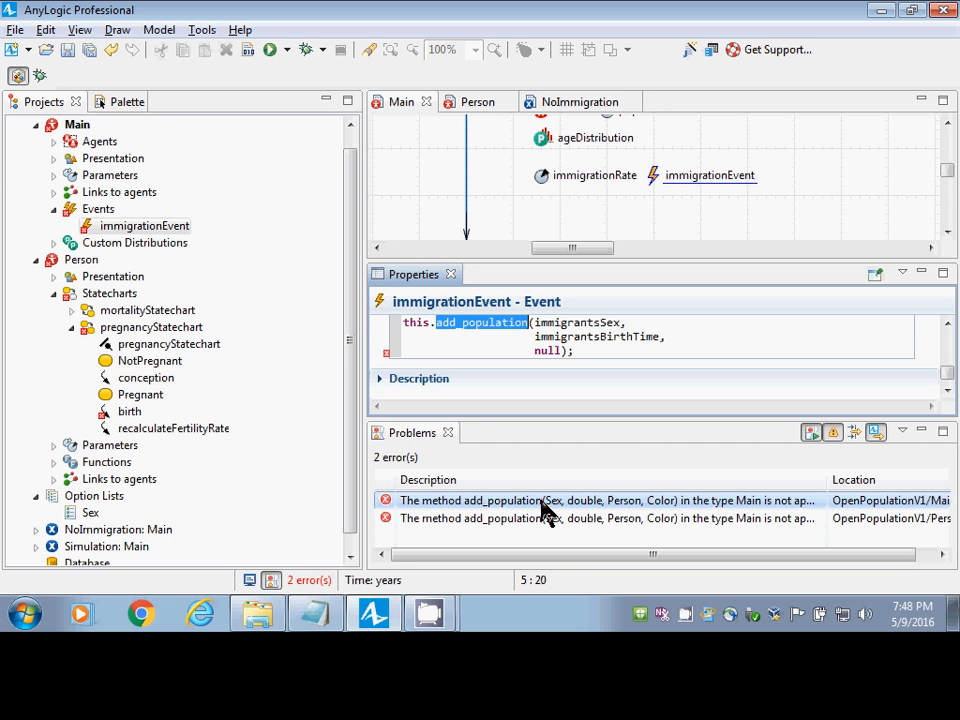
Add green as a fourth argument after null in immigrationEvent's add_population call and save the model.
click(580, 364)
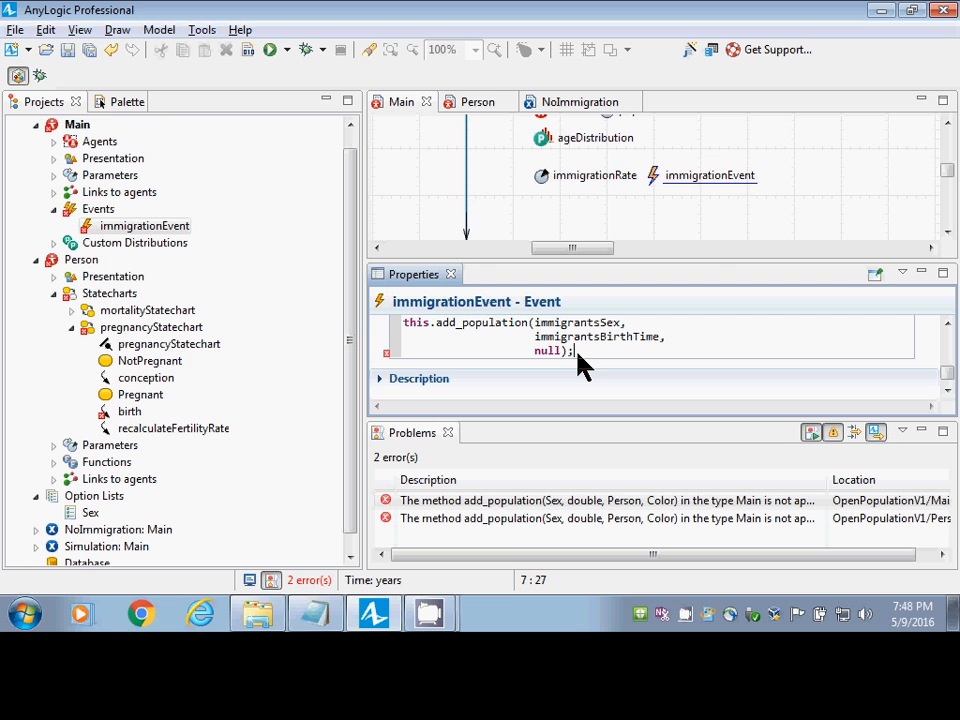
key(Left)
key(Left)
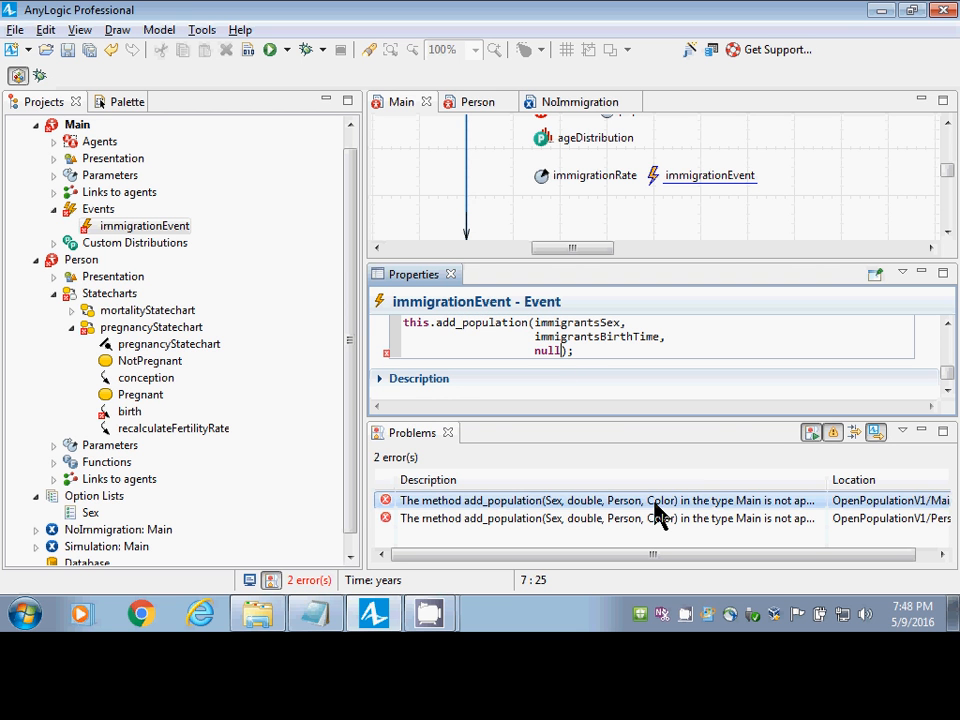
text(,)
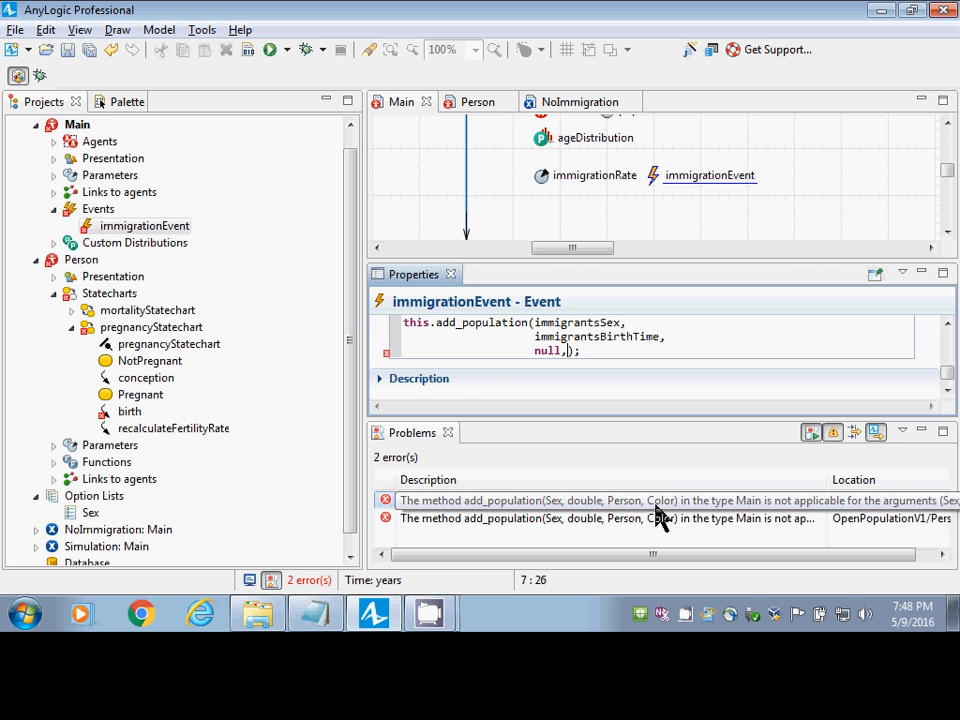
key(Return)
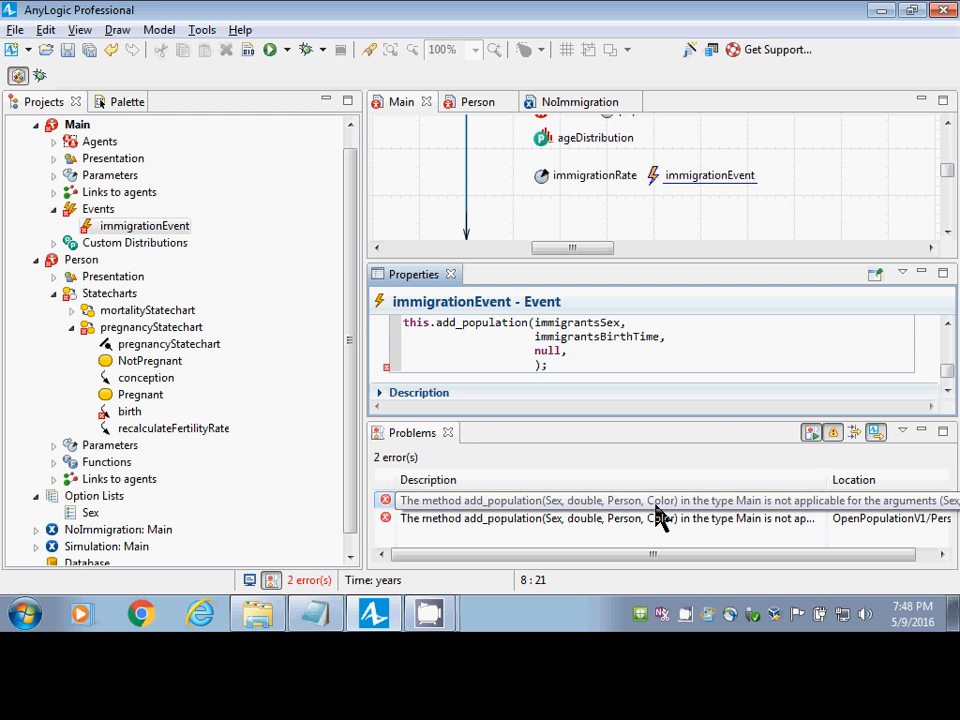
click(656, 506)
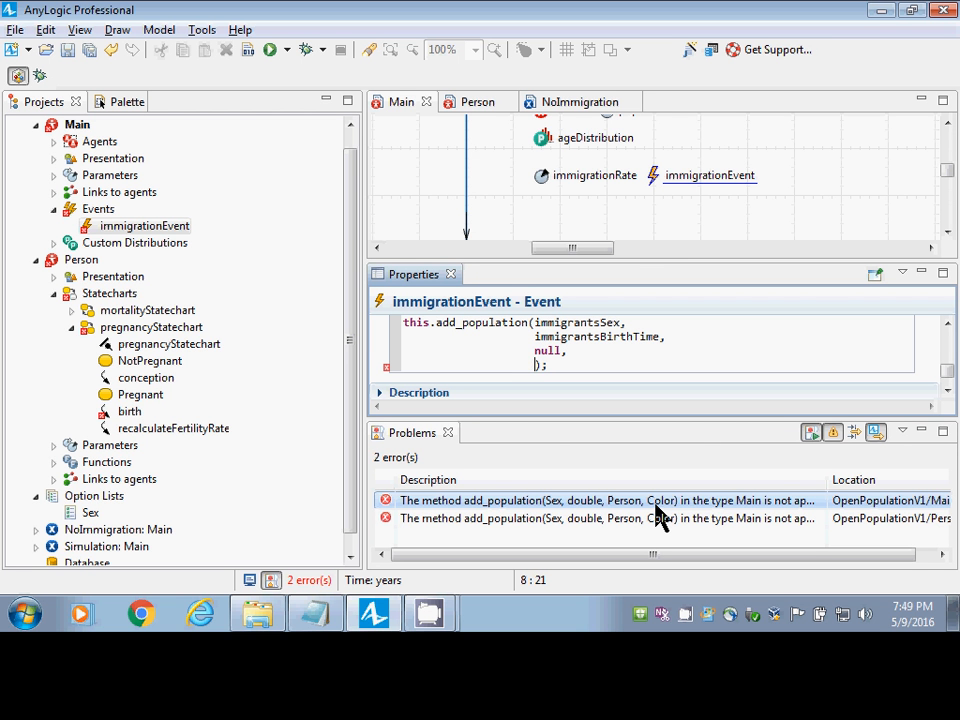
text(green)
key(ctrl+s)
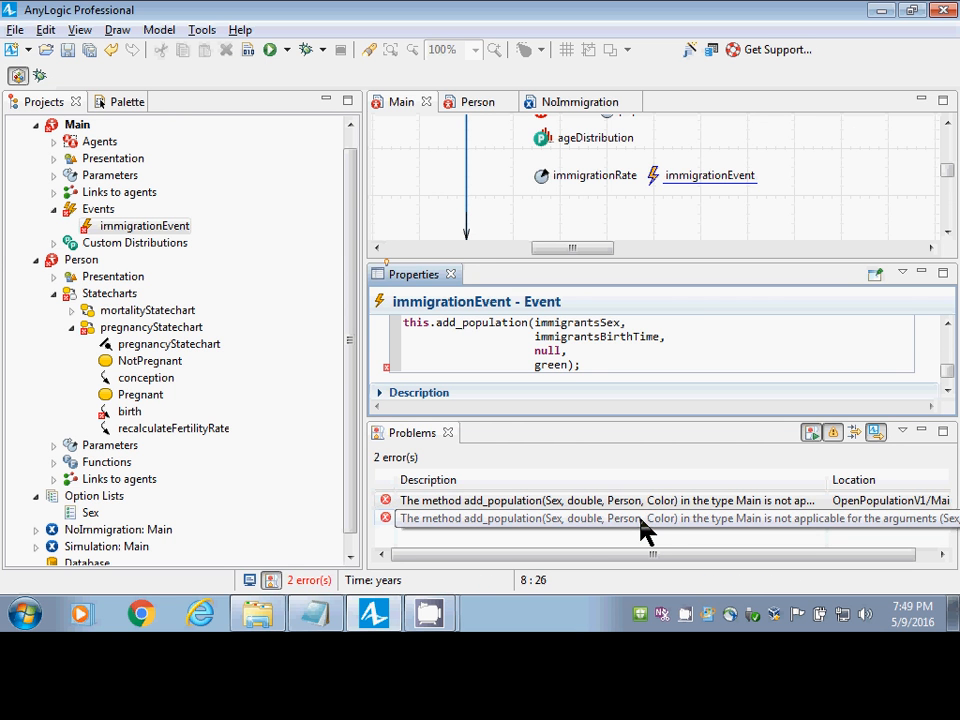
Open the birth transition's action from the remaining add_population error, add yellow as an argument after mother, and save.
double_click(643, 530)
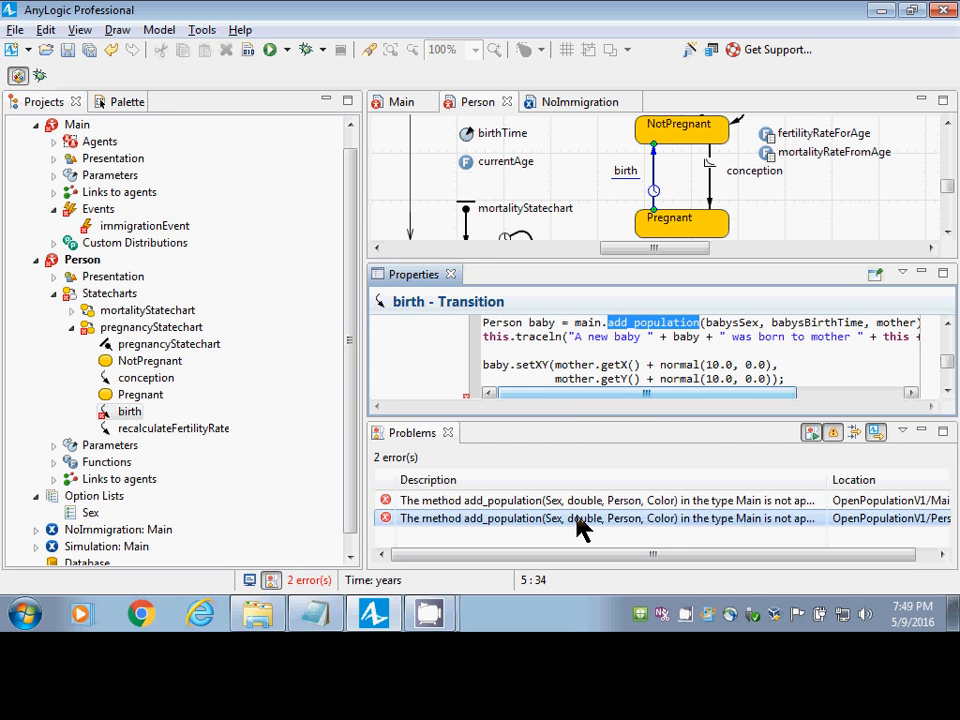
click(626, 340)
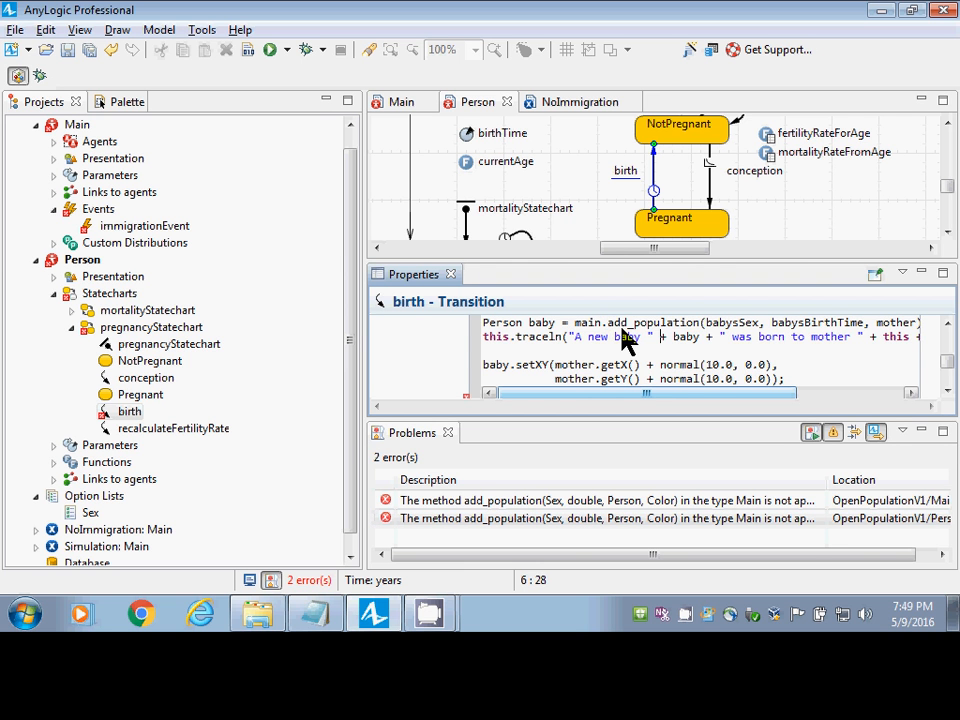
key(Left)
key(Left)
key(Left)
key(Left)
key(Left)
key(Left)
key(Left)
key(Left)
key(Left)
key(Left)
key(Left)
key(Left)
key(Left)
key(Left)
key(Left)
key(Left)
key(Left)
key(Left)
key(Left)
key(Left)
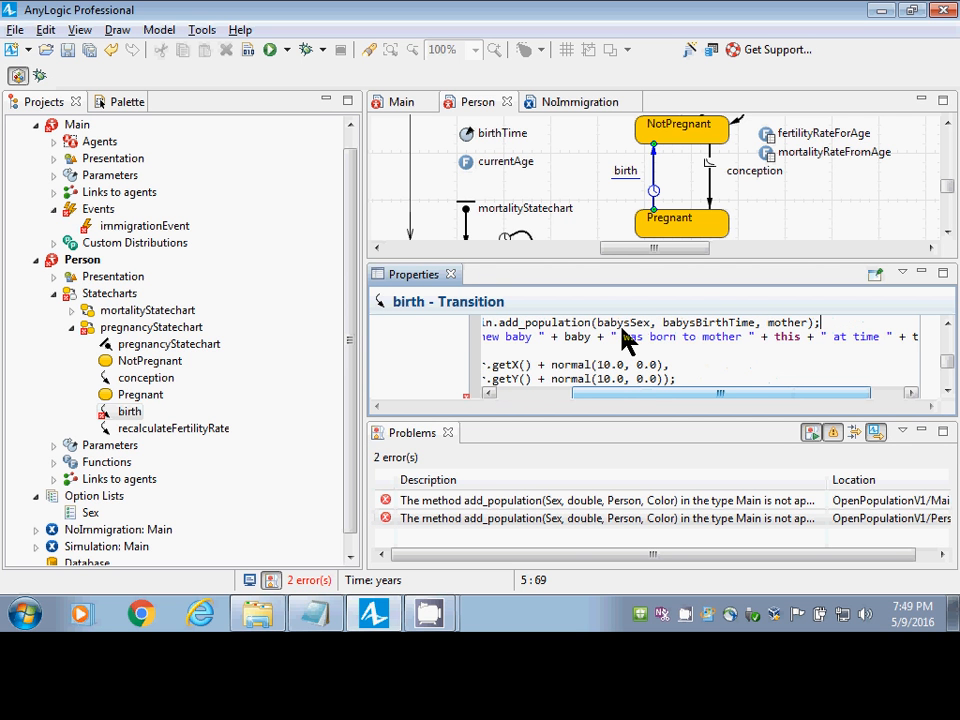
key(Left)
key(Left)
text(,)
text(yellow)
key(ctrl+s)
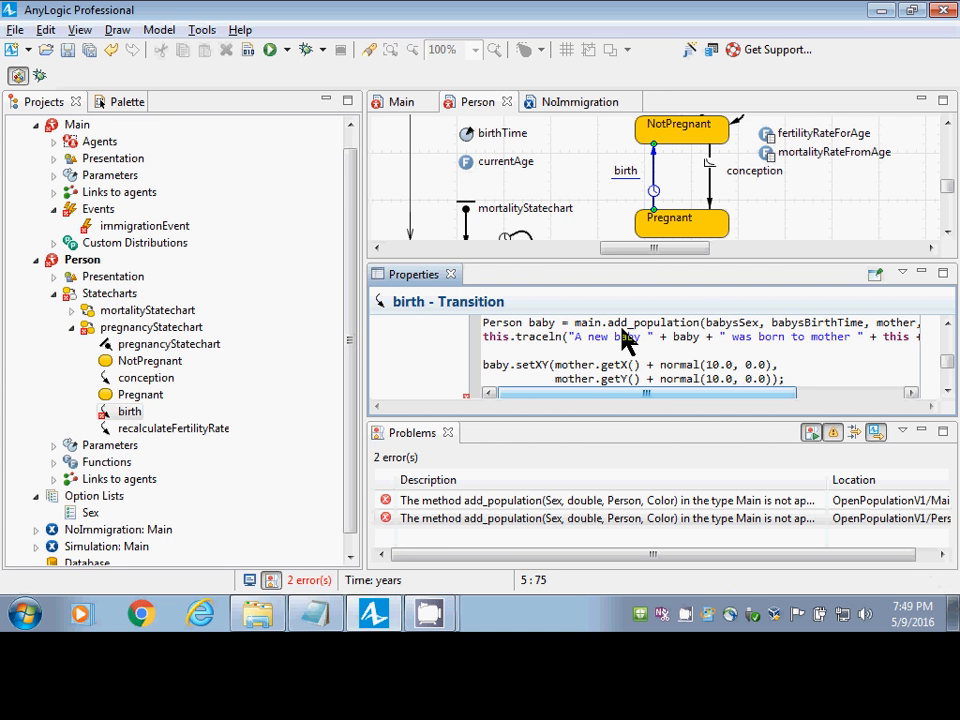
Replace the yellow argument in the birth transition's add_population call with the predefined colour mediumOrchid using code completion.
key(ctrl+shift+Left)
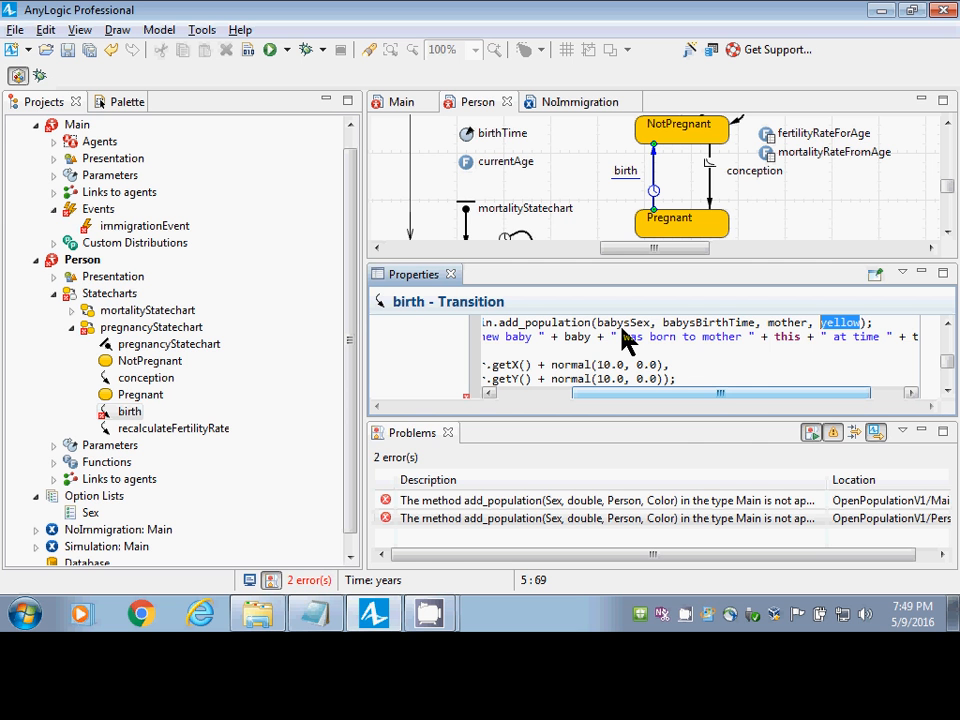
text(medium)
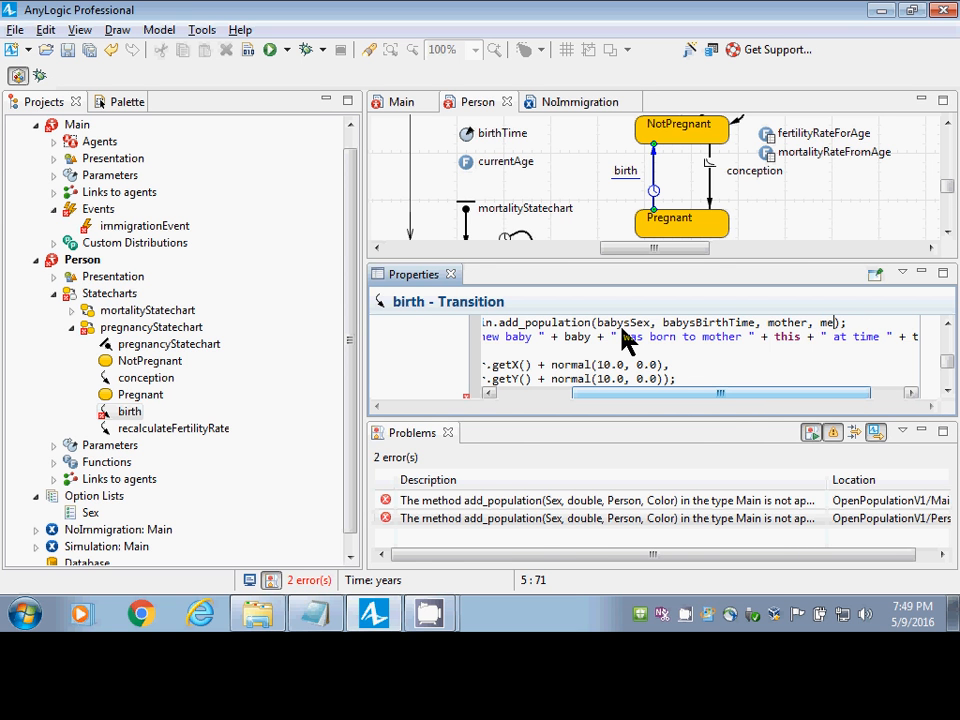
key(ctrl+space)
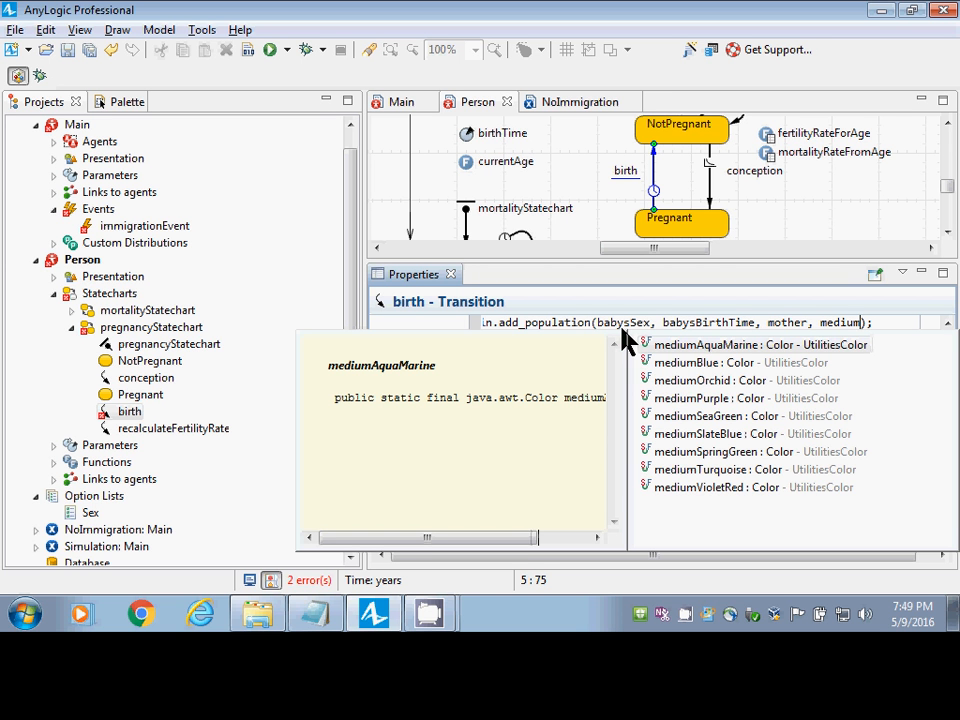
key(Down)
key(Down)
key(Down)
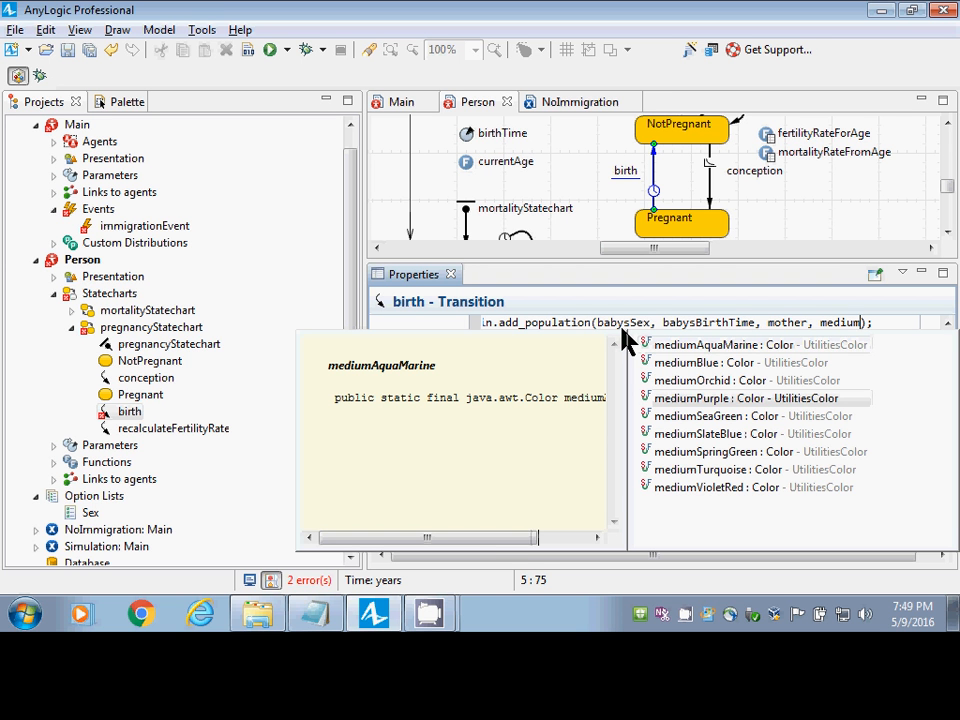
key(Up)
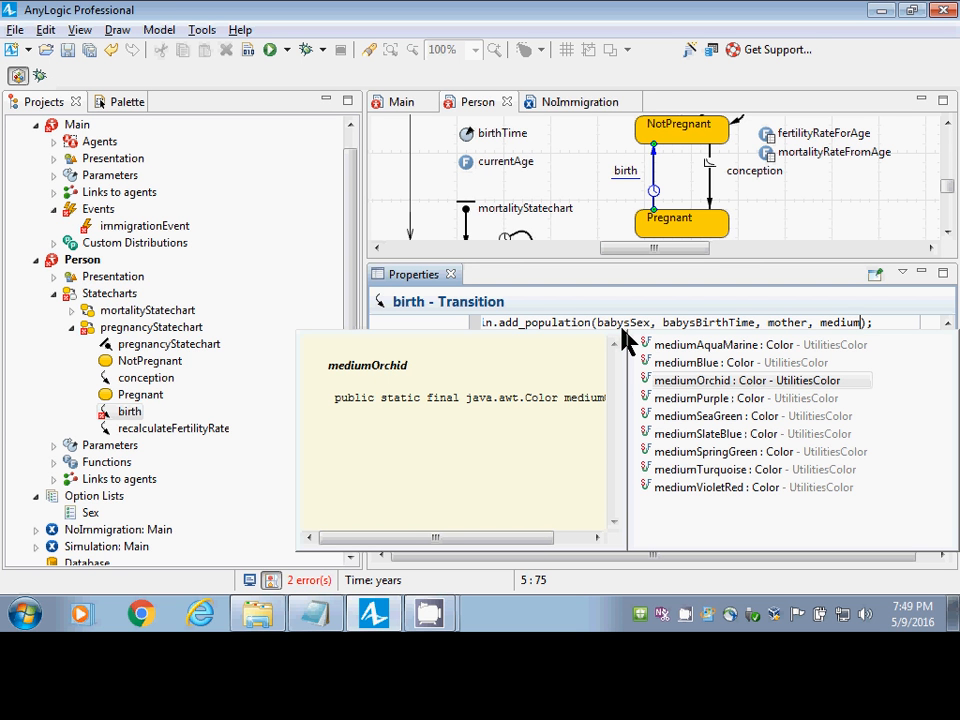
key(Down)
key(Down)
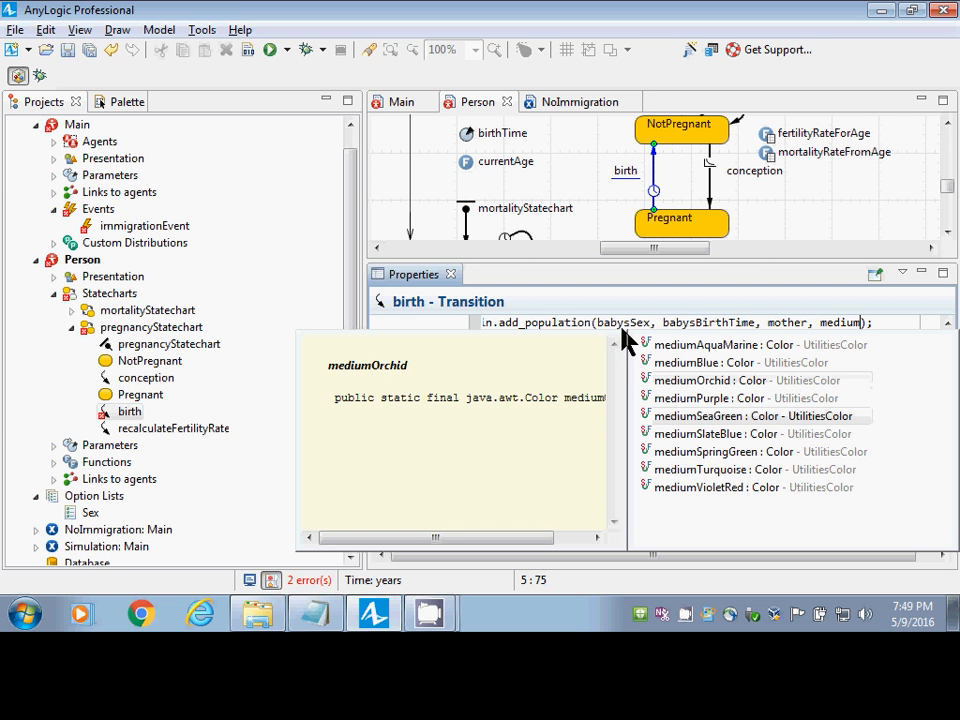
key(Down)
key(Up)
key(Down)
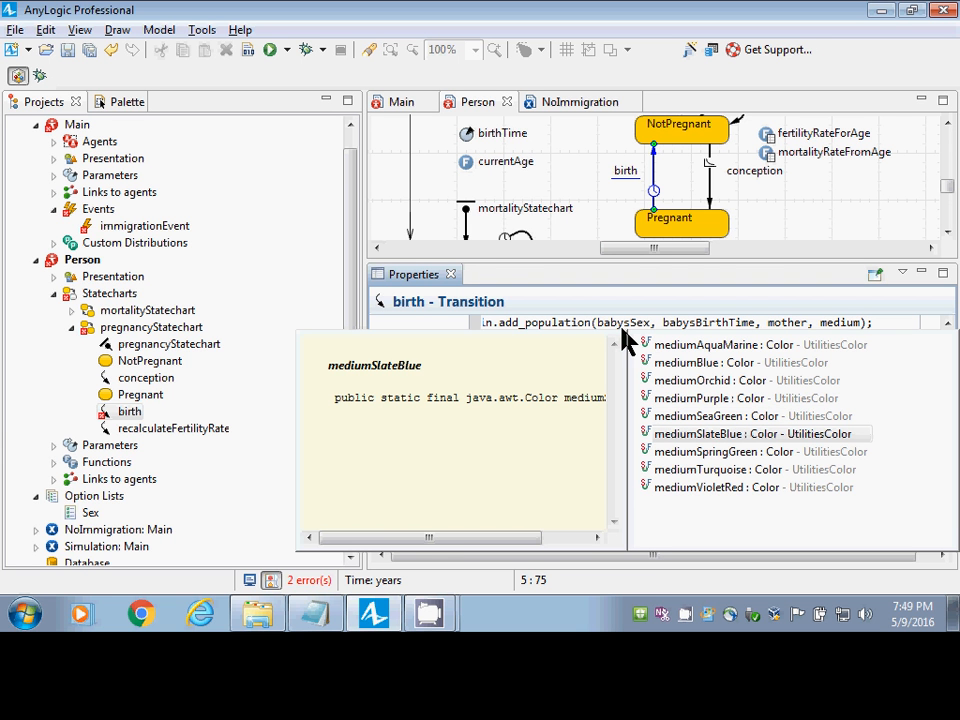
key(Up)
key(Up)
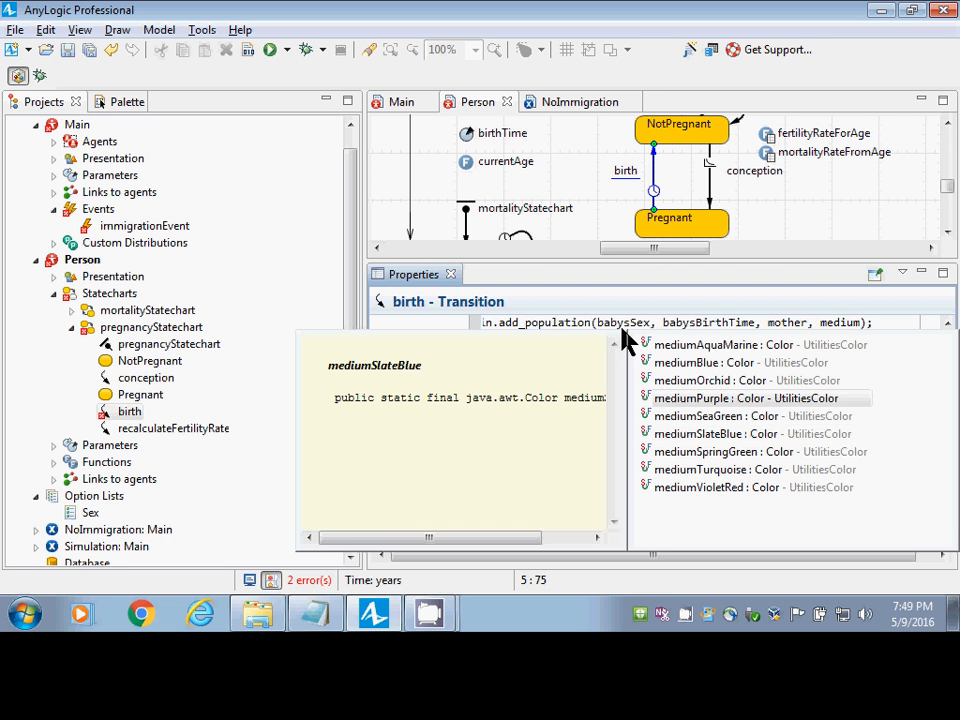
key(Up)
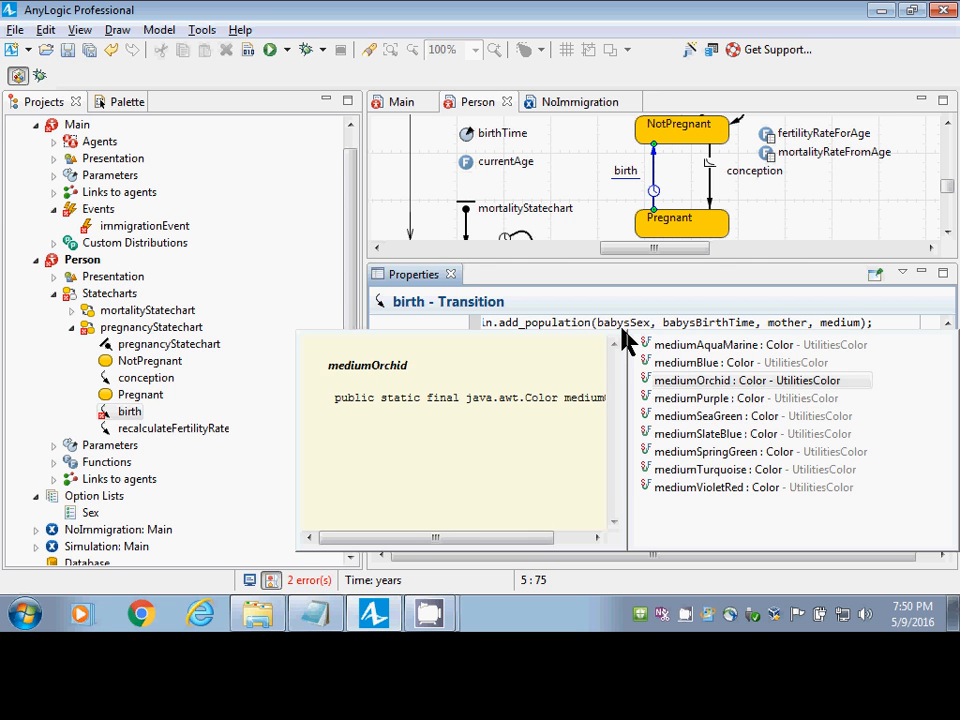
key(Return)
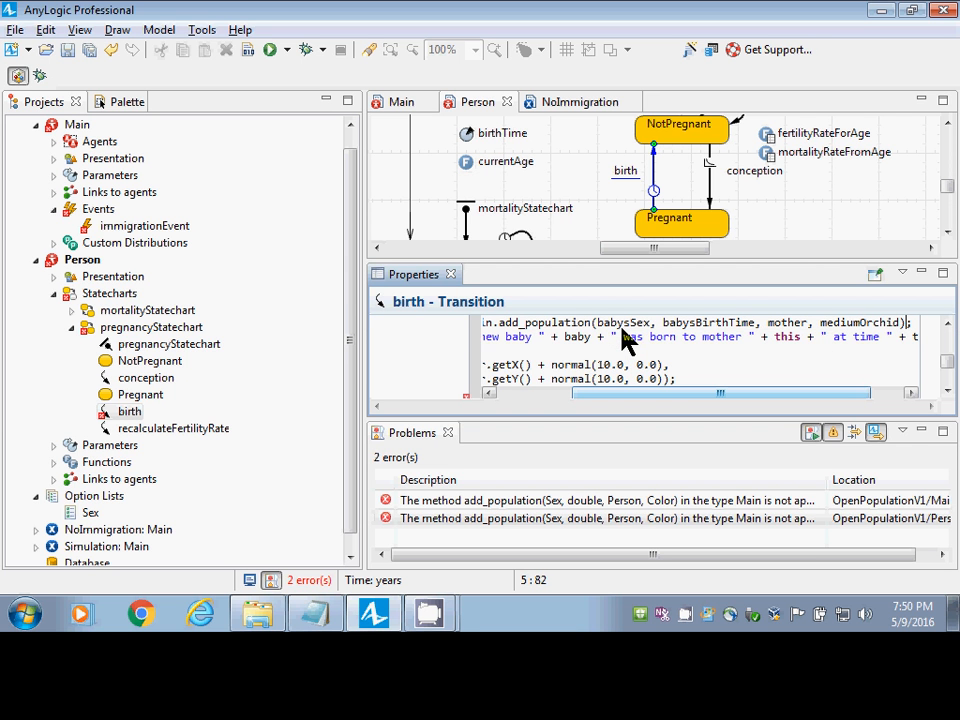
Select the population agents on the Main diagram to show their parameter settings.
key(End)
mouse_move(949, 195)
mouse_down()
mouse_move(947, 171)
mouse_move(948, 180)
mouse_up()
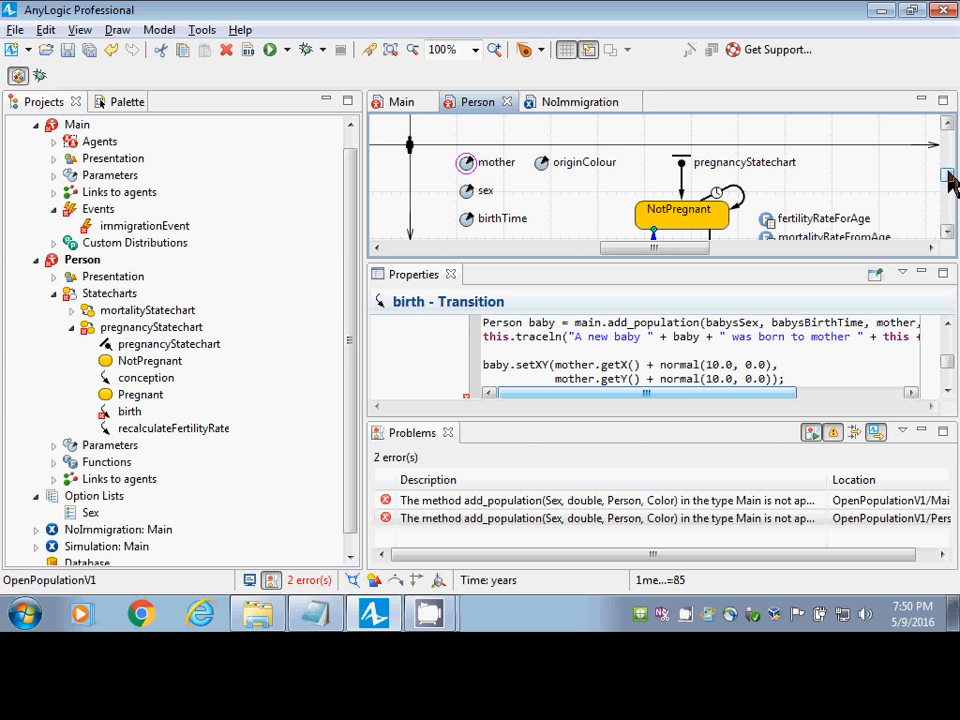
click(400, 104)
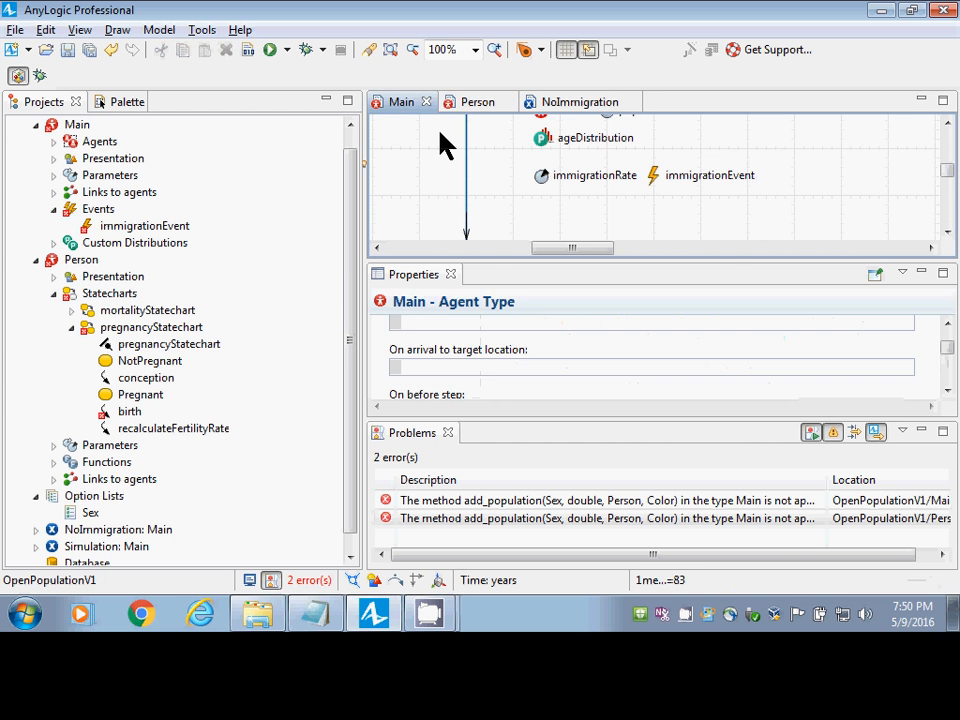
click(948, 122)
click(948, 122)
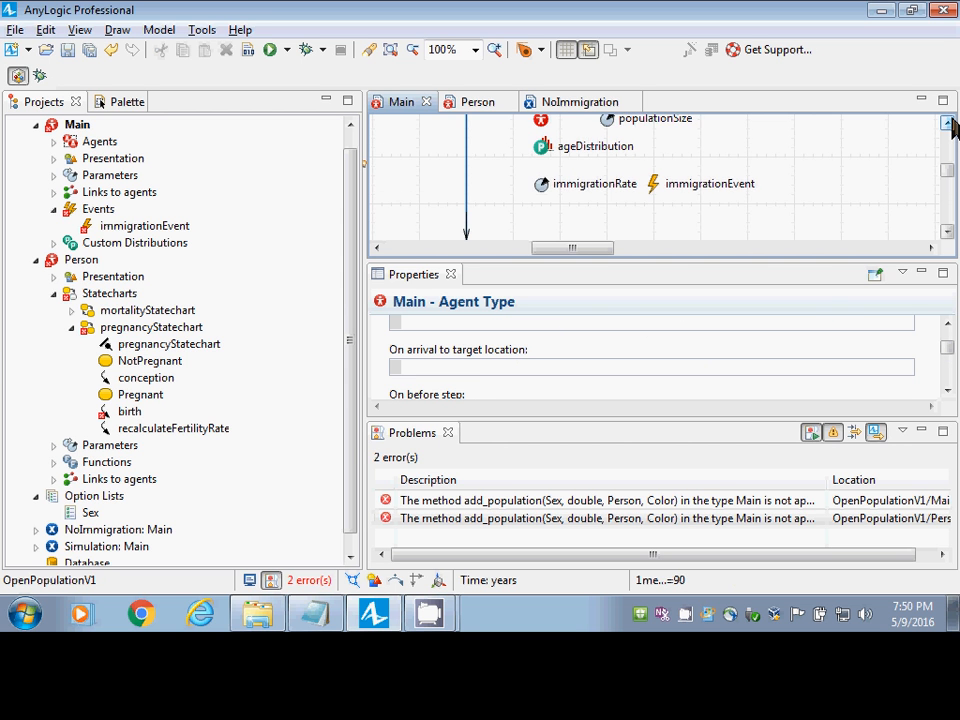
click(948, 122)
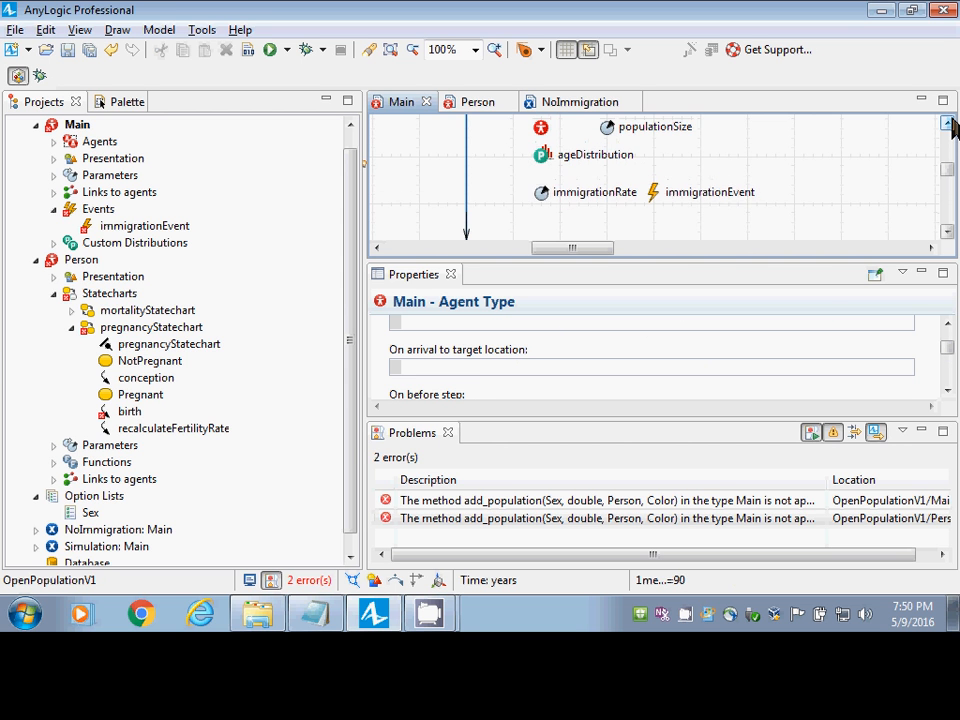
click(538, 131)
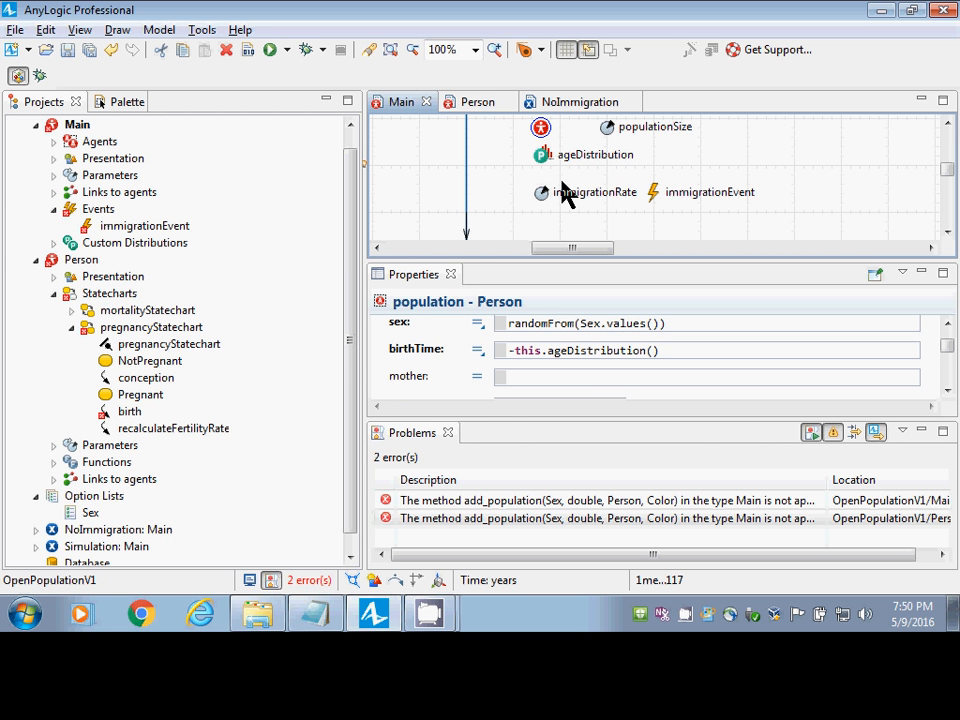
Set the mother parameter of the population on Main to null.
click(511, 376)
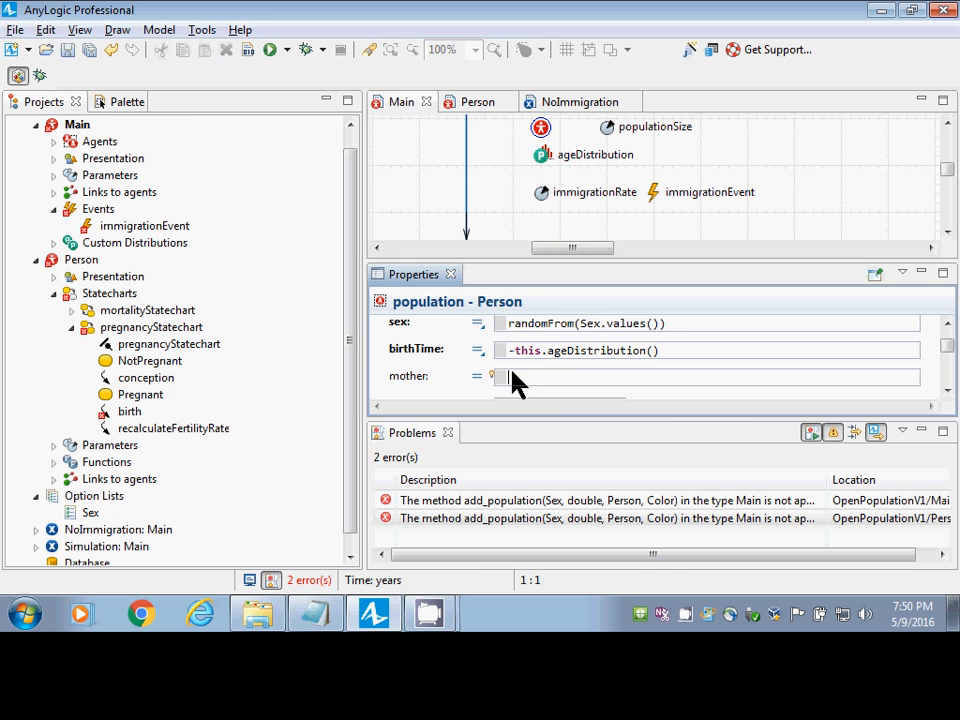
click(947, 392)
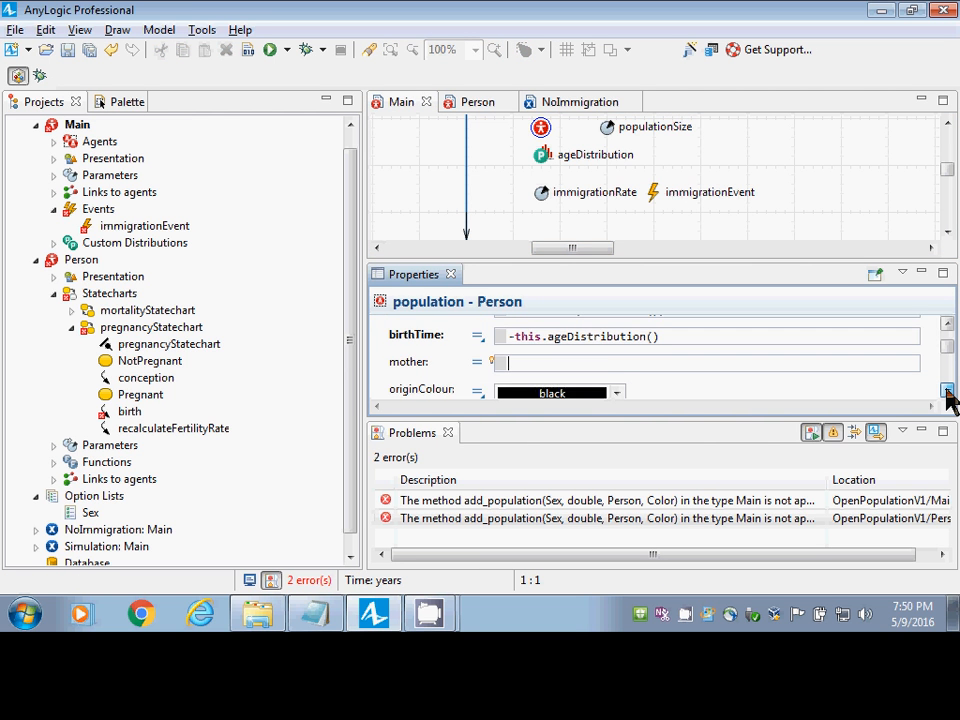
click(947, 392)
click(947, 392)
click(947, 323)
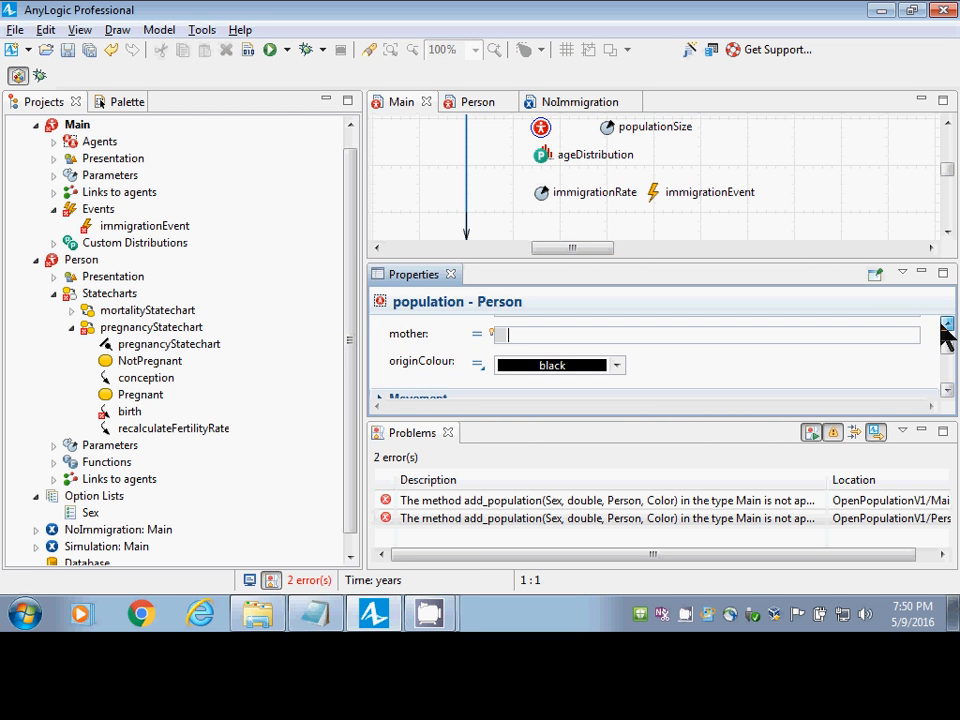
click(947, 323)
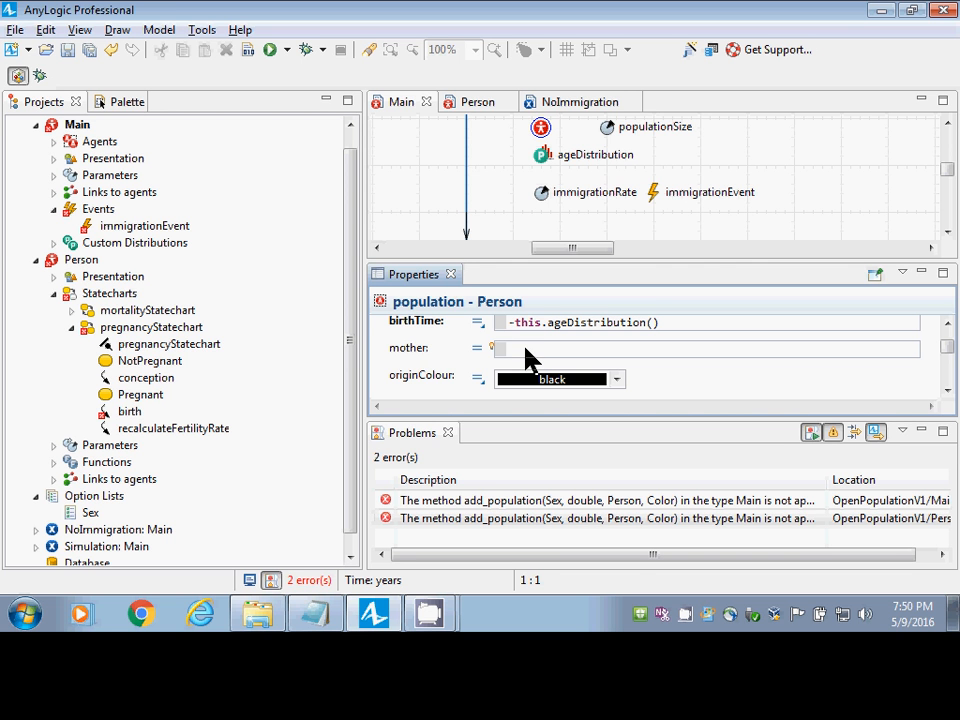
click(946, 126)
drag(704, 258, 697, 198)
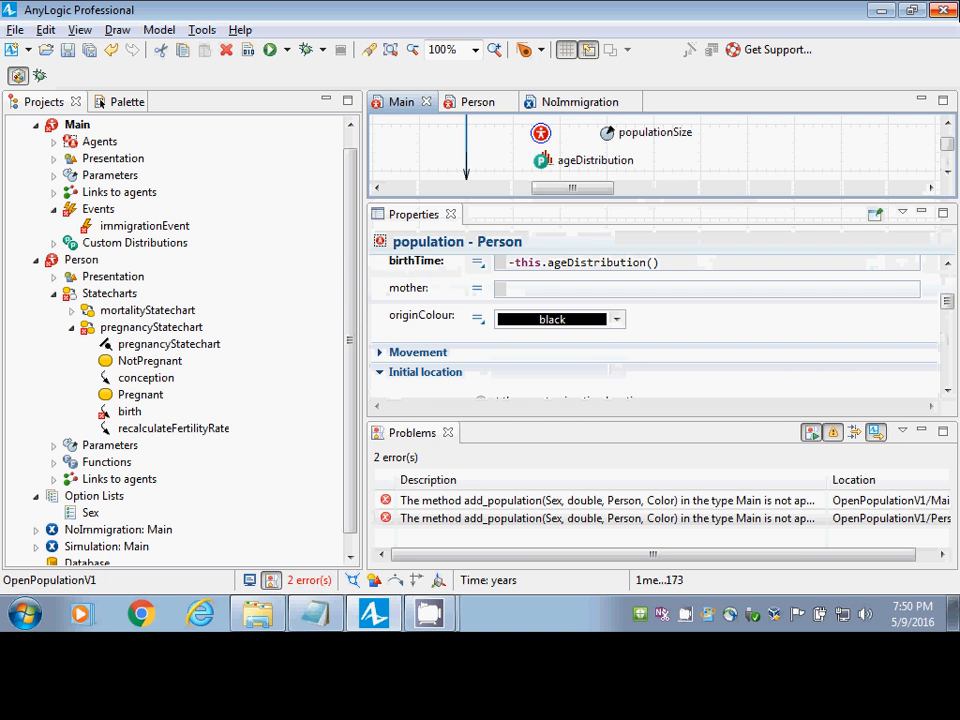
click(946, 264)
click(946, 264)
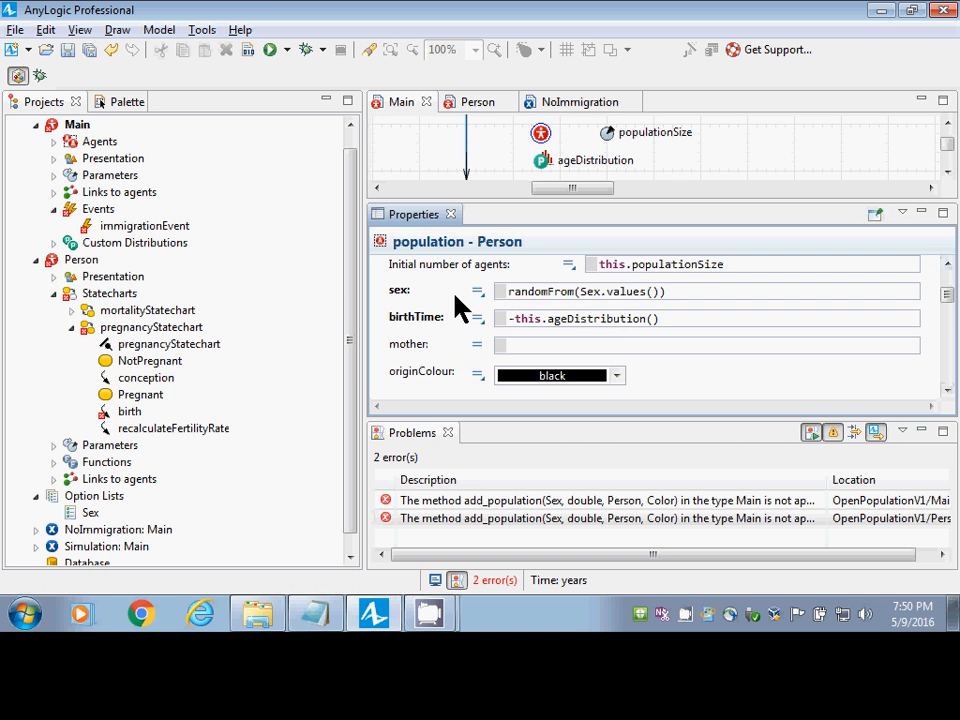
click(531, 345)
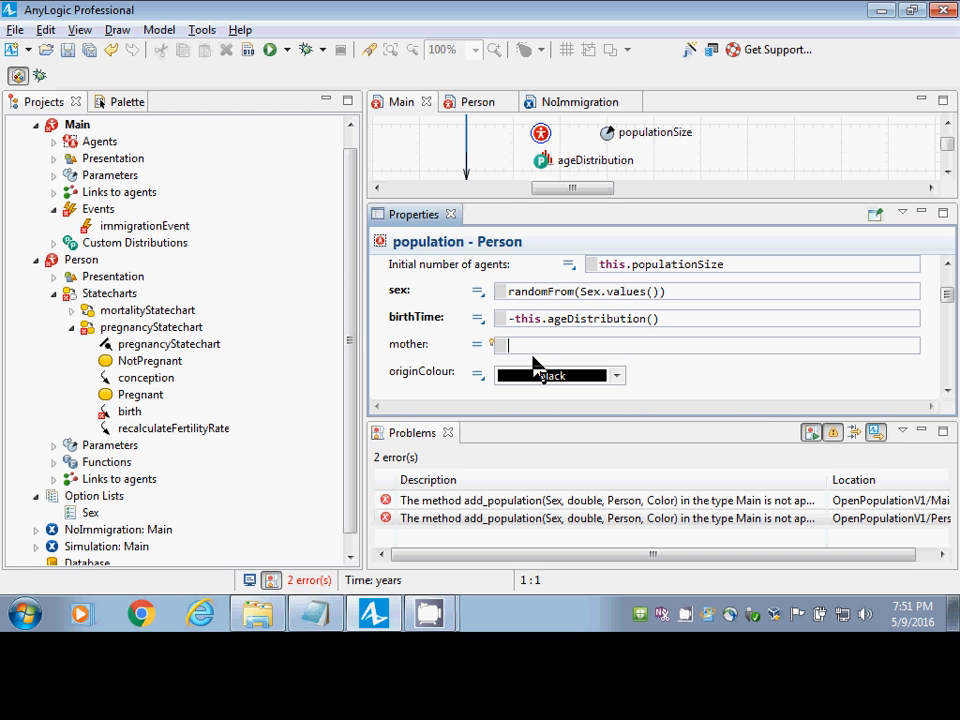
text(null)
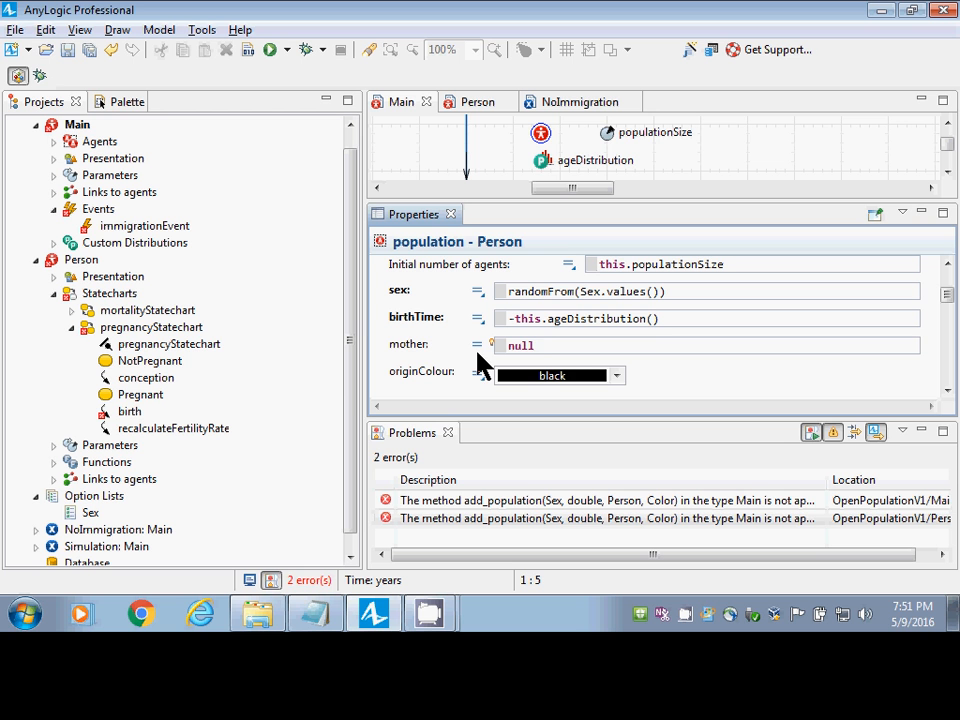
drag(555, 349, 437, 349)
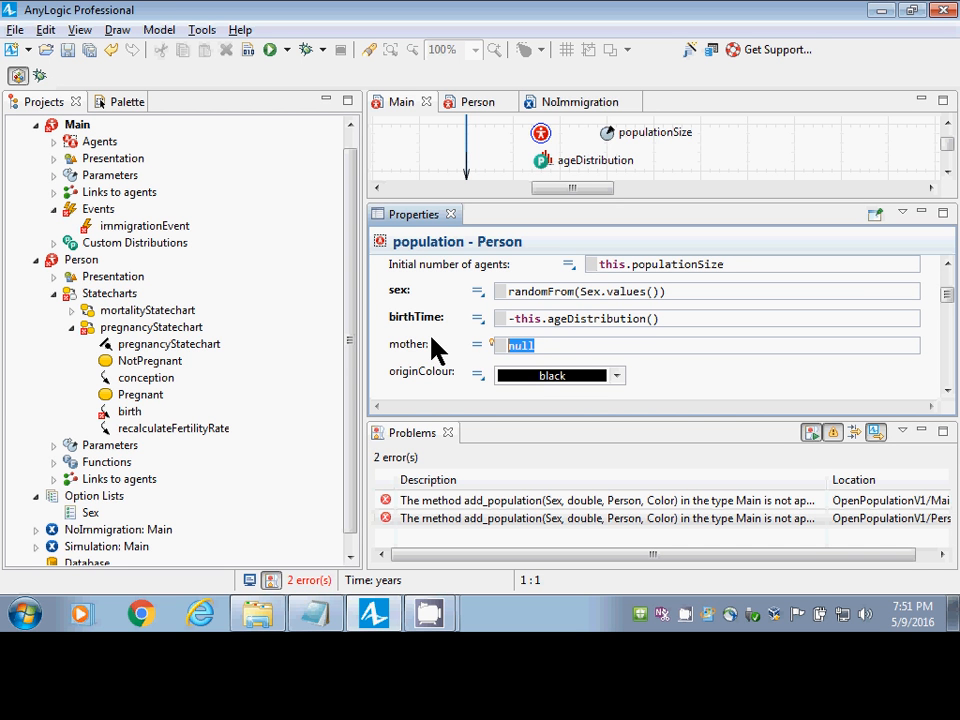
Set the originColour parameter of the population to the static colour red.
click(612, 378)
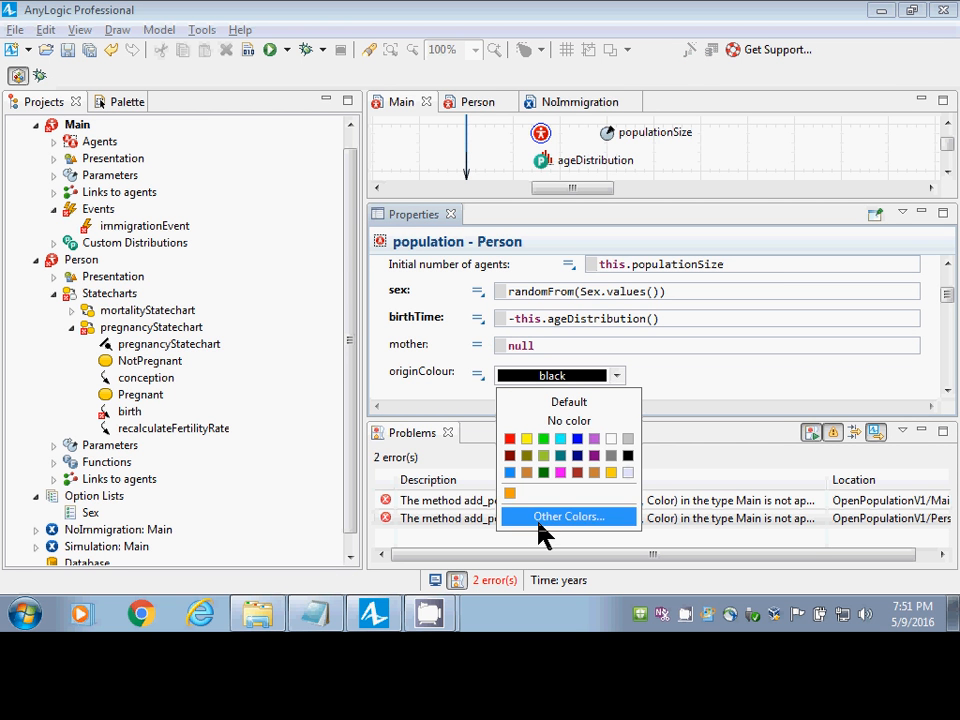
click(635, 368)
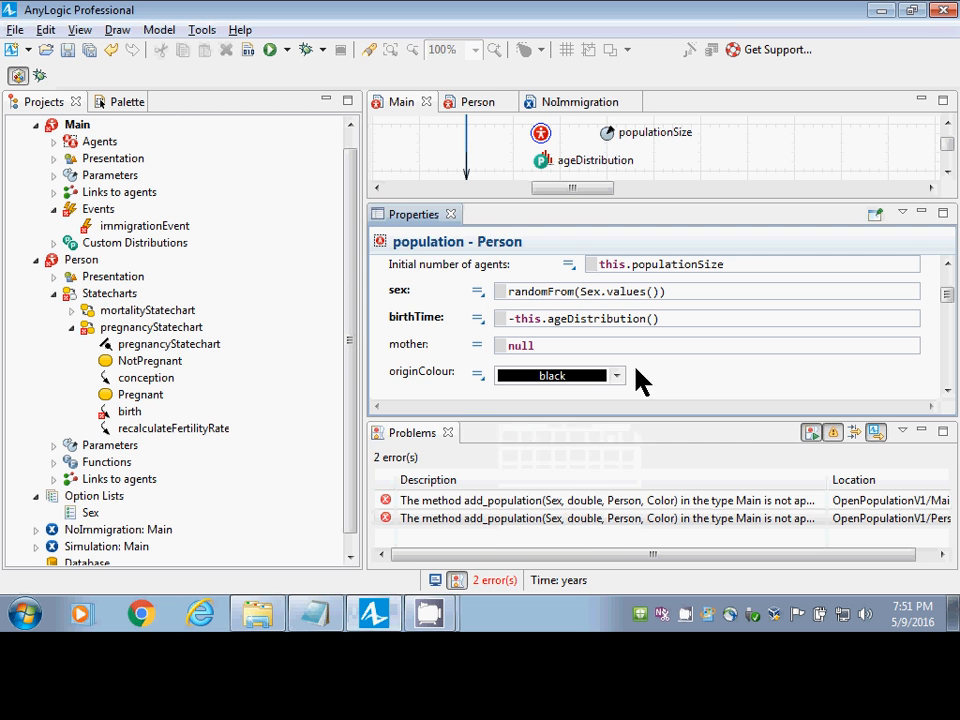
click(478, 374)
click(480, 375)
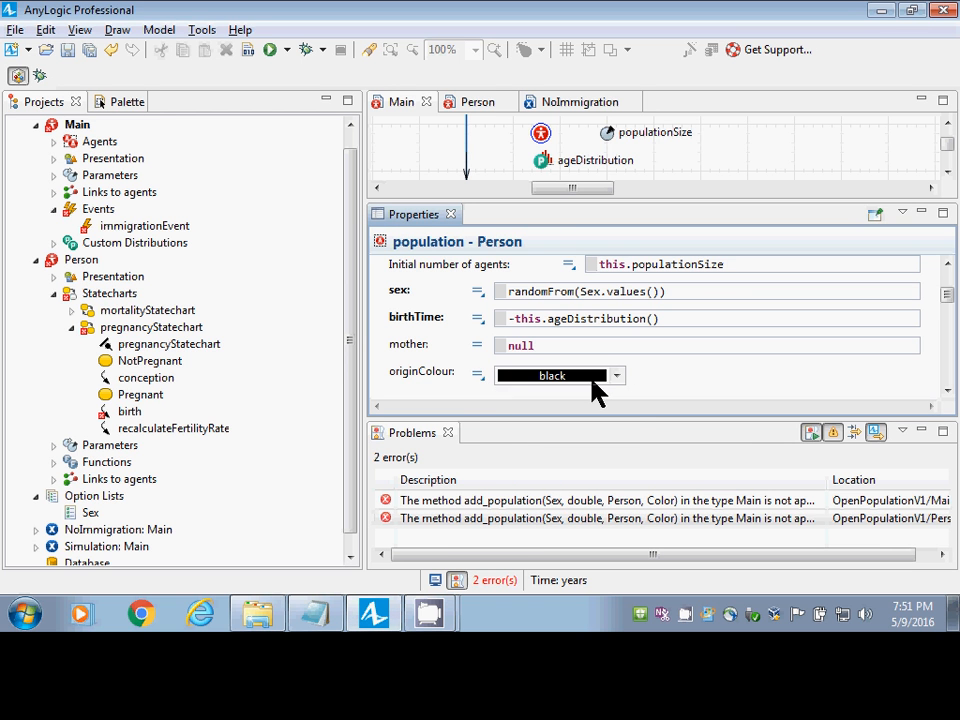
click(615, 378)
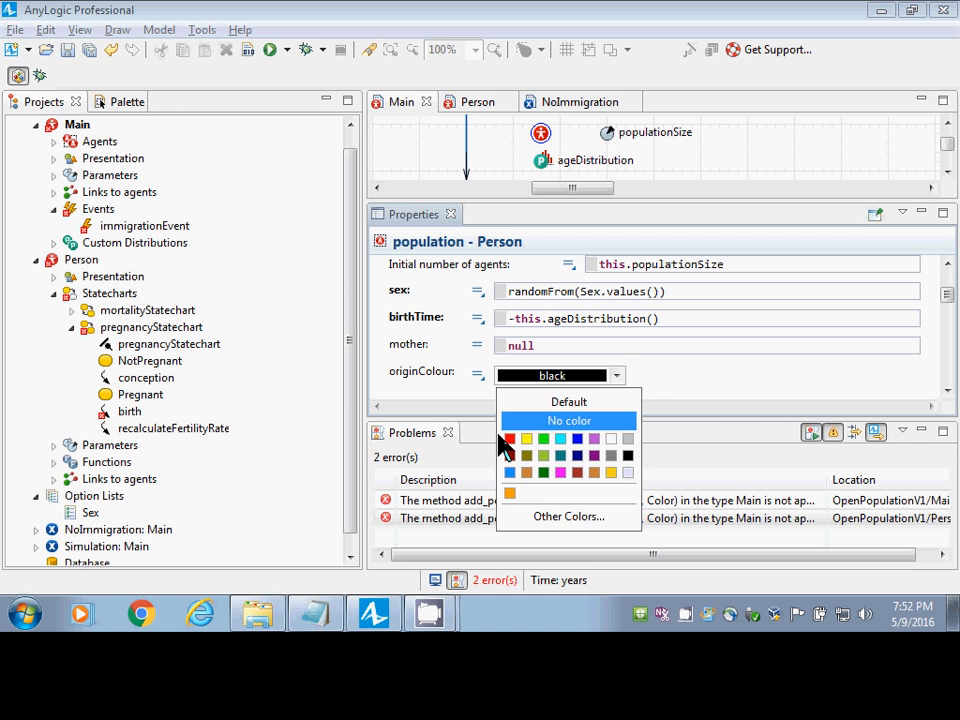
click(505, 439)
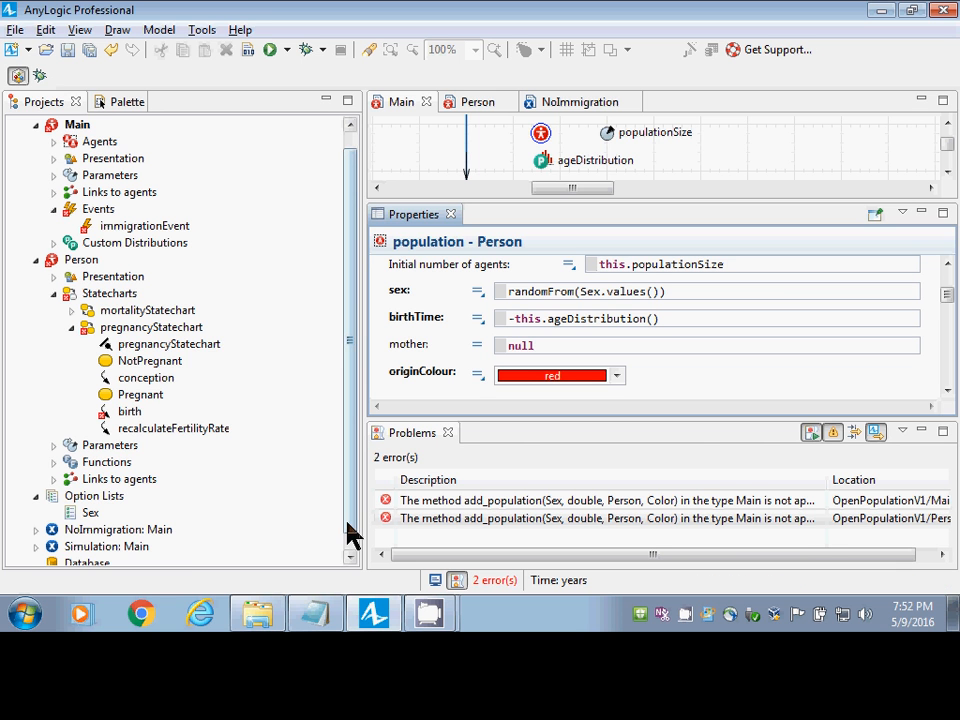
Run the NoImmigration experiment, close its simulation window and return to the population's originColour setting on Main.
click(350, 556)
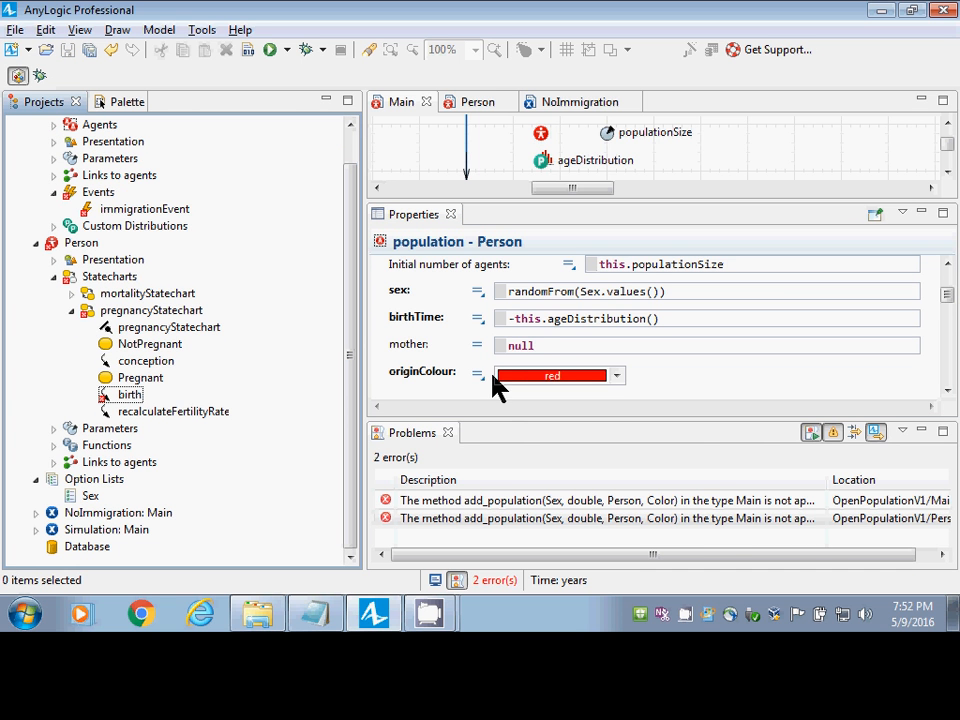
drag(548, 355, 508, 350)
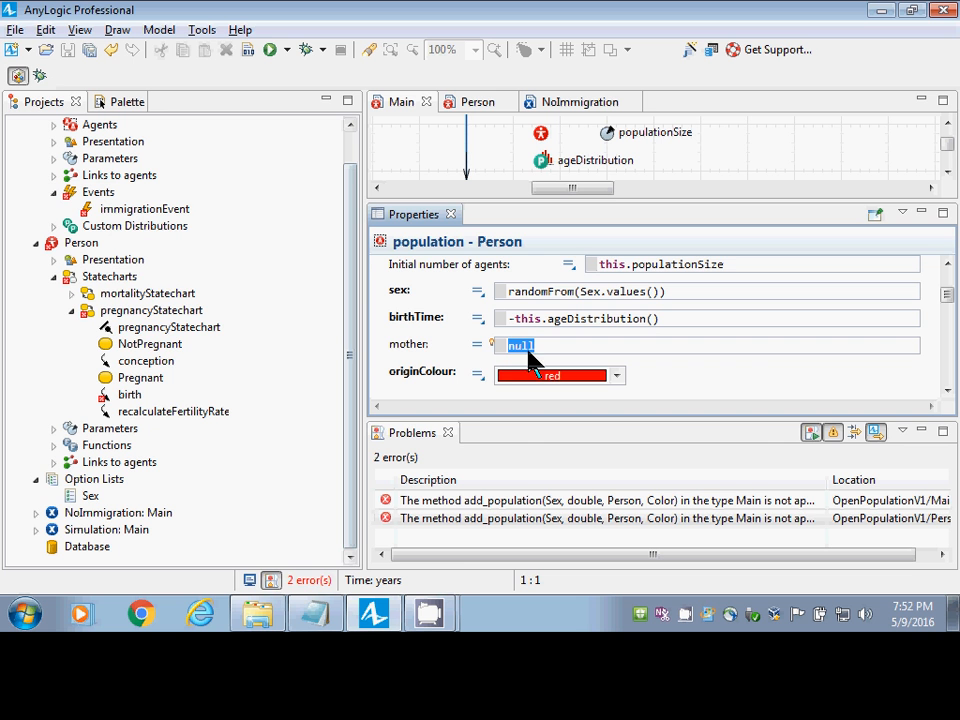
right_click(100, 525)
click(237, 466)
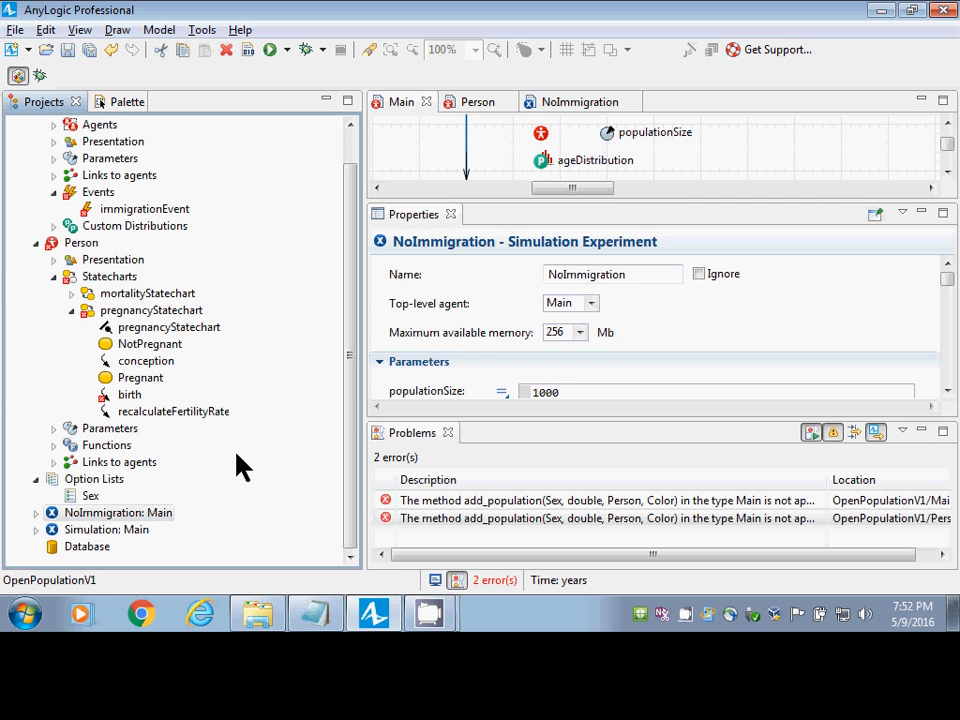
click(92, 147)
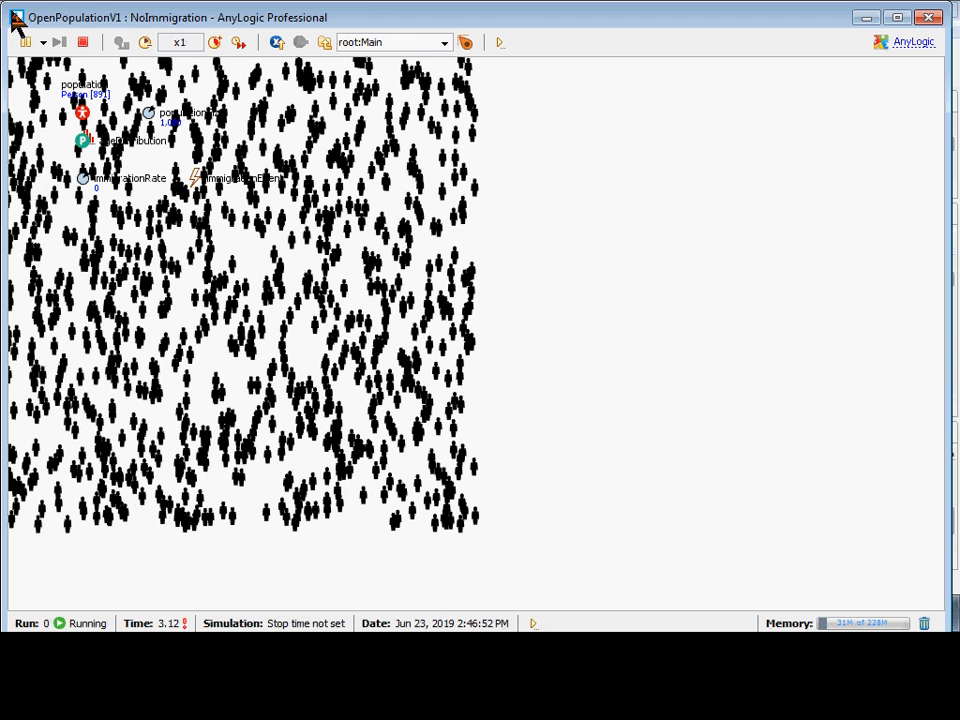
double_click(14, 15)
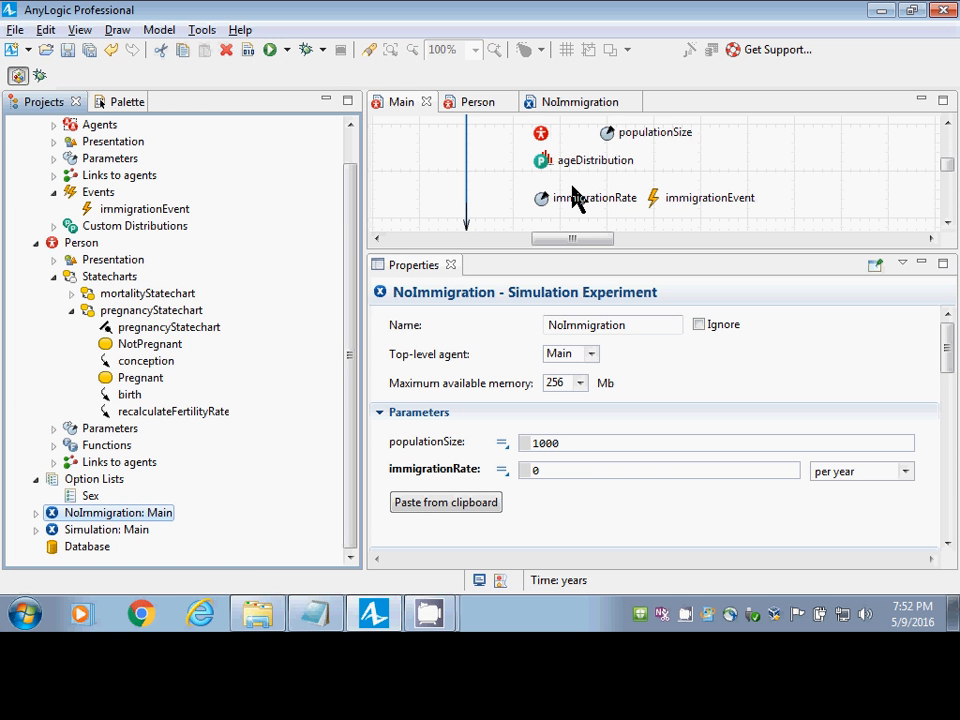
click(541, 133)
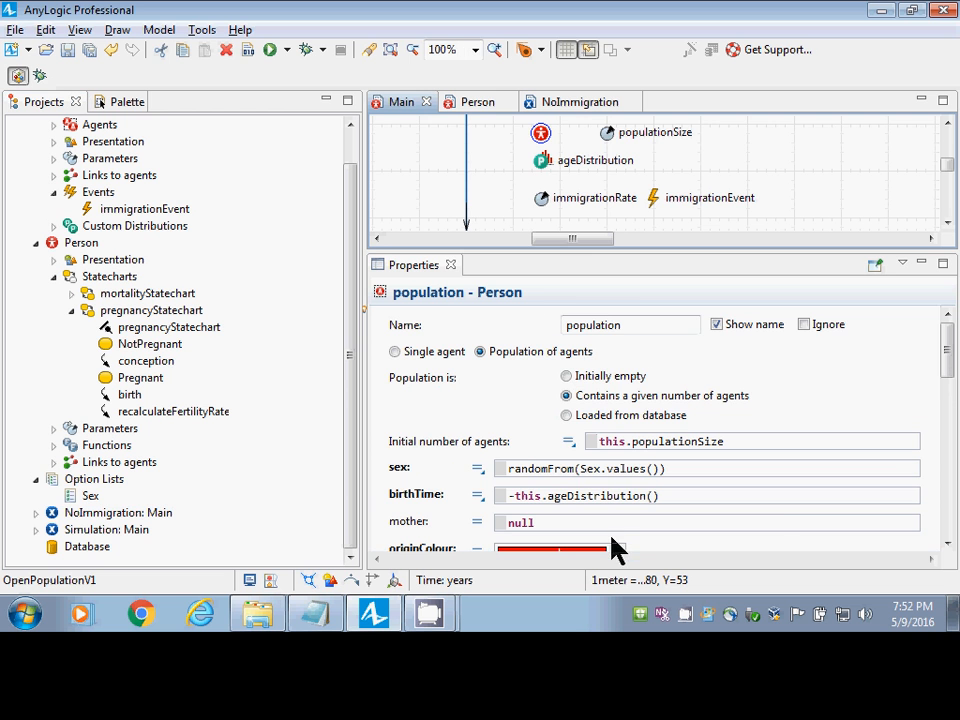
drag(951, 372, 949, 388)
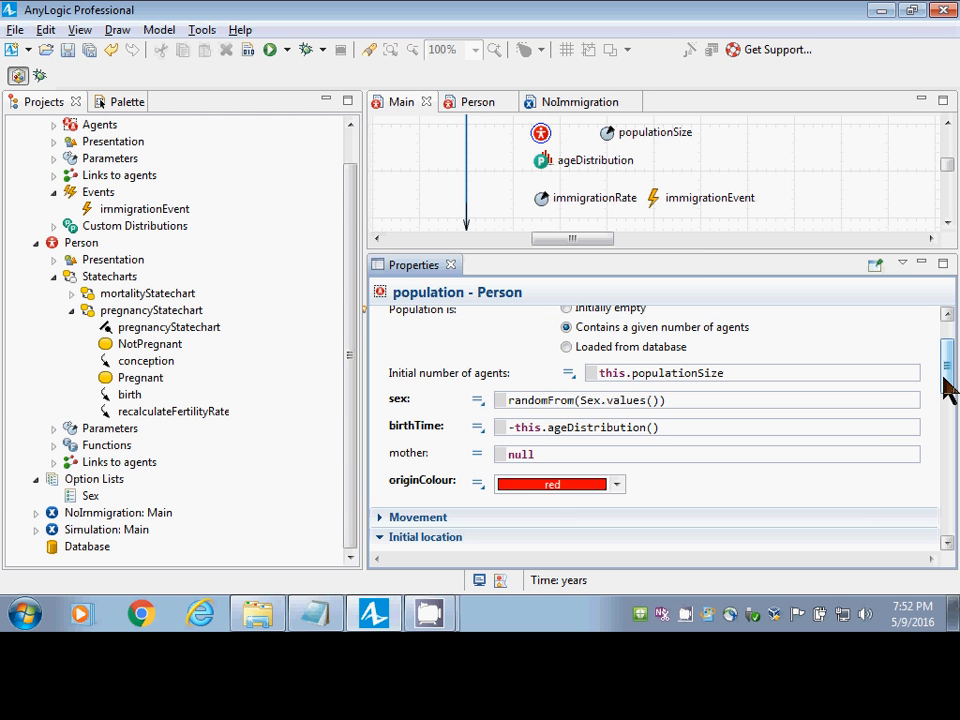
Open the Person agent type and select the shapeBody curve inside its person presentation group.
click(478, 102)
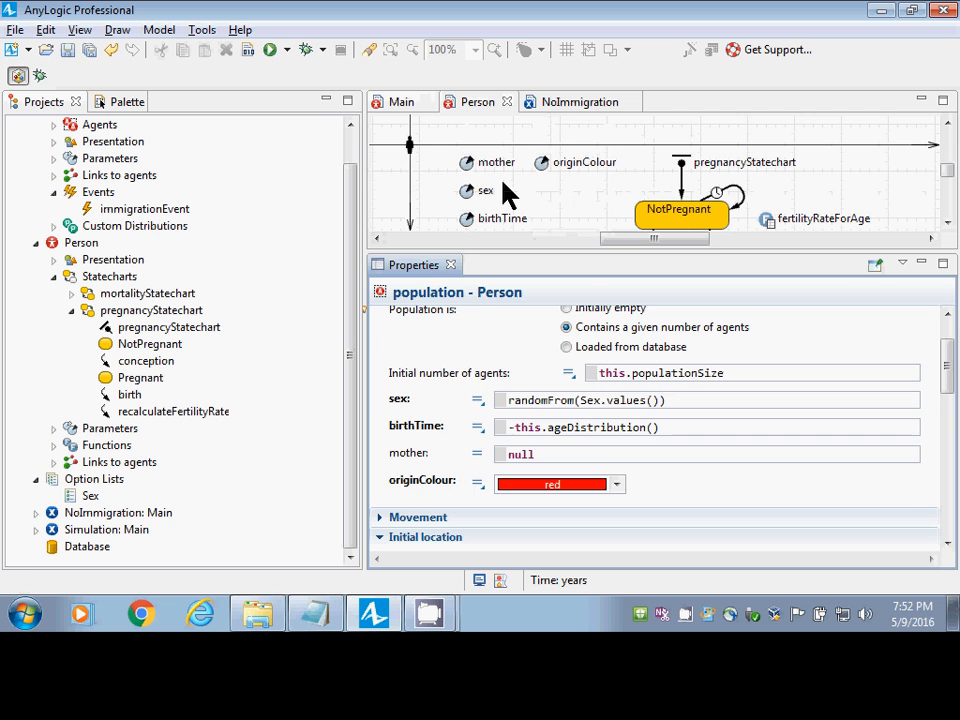
click(504, 183)
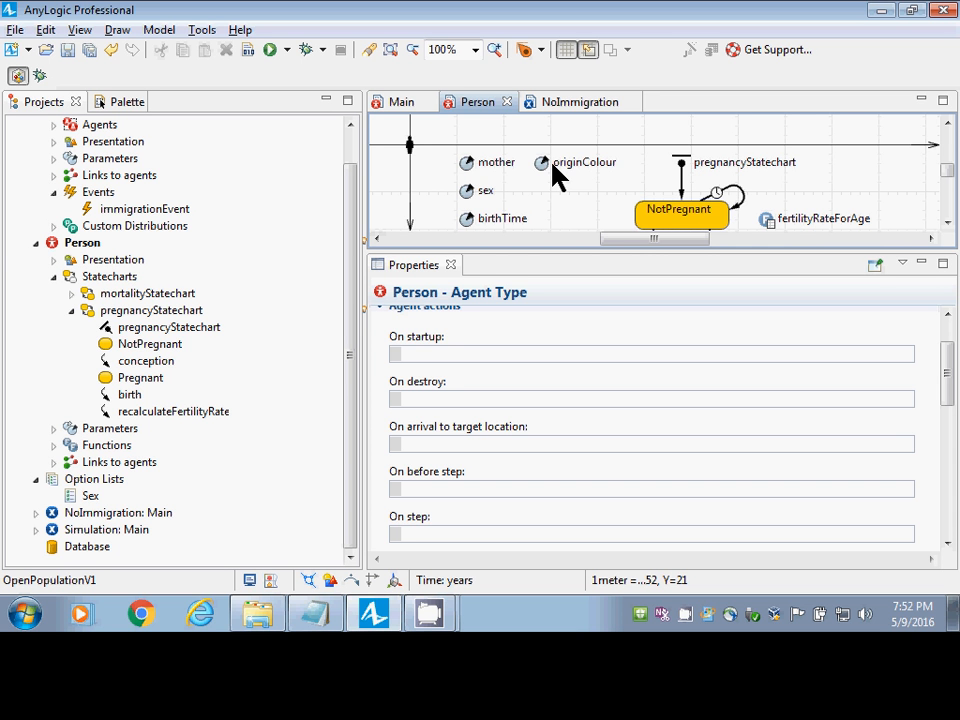
click(410, 147)
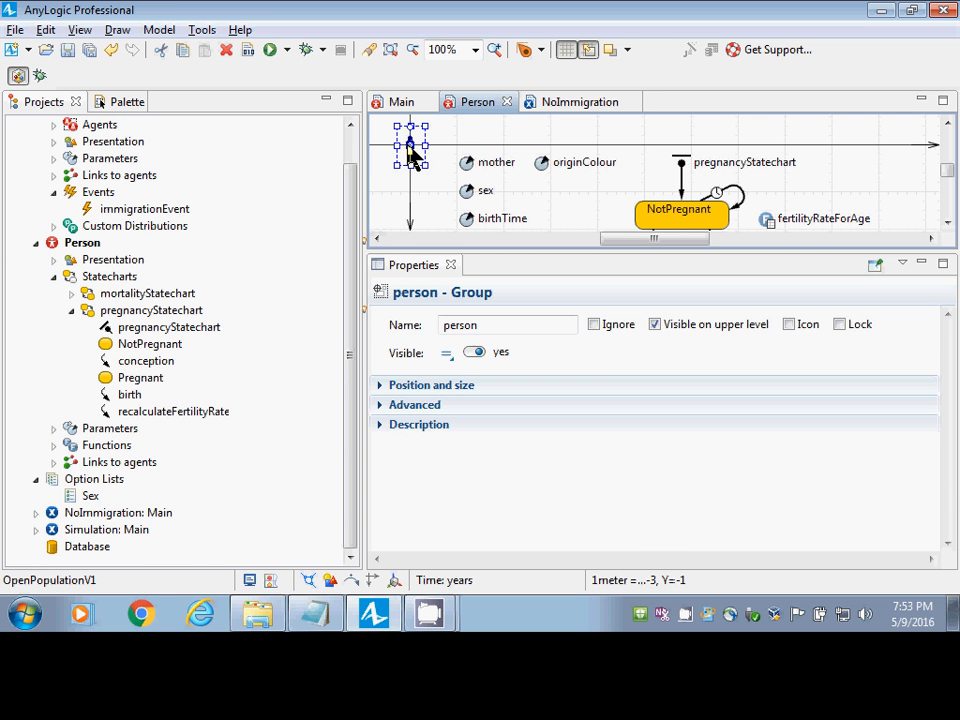
click(53, 259)
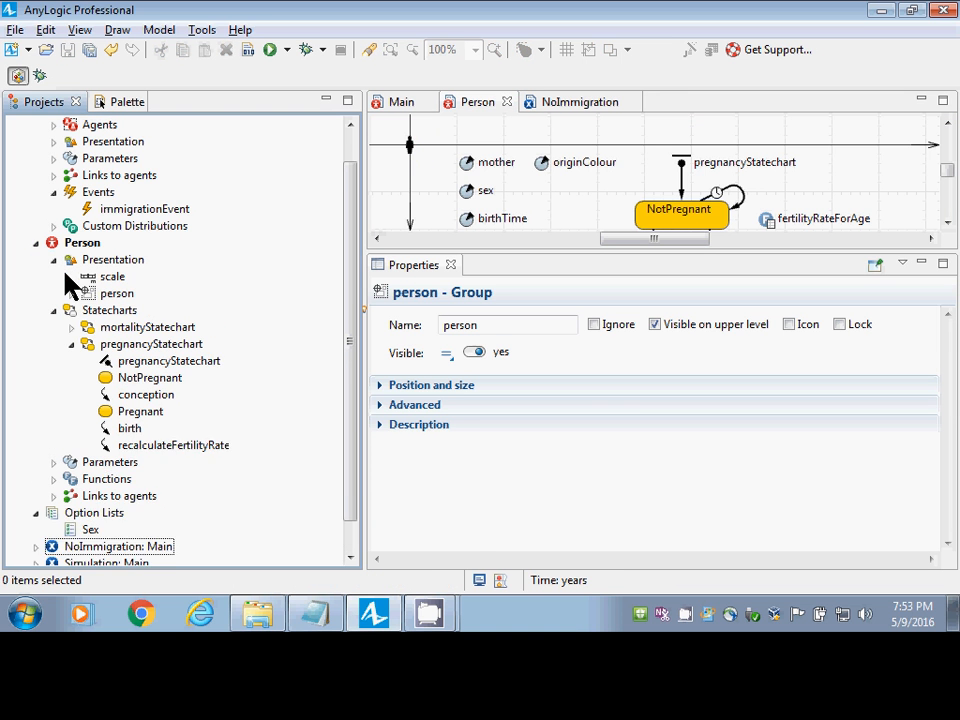
click(71, 293)
click(125, 311)
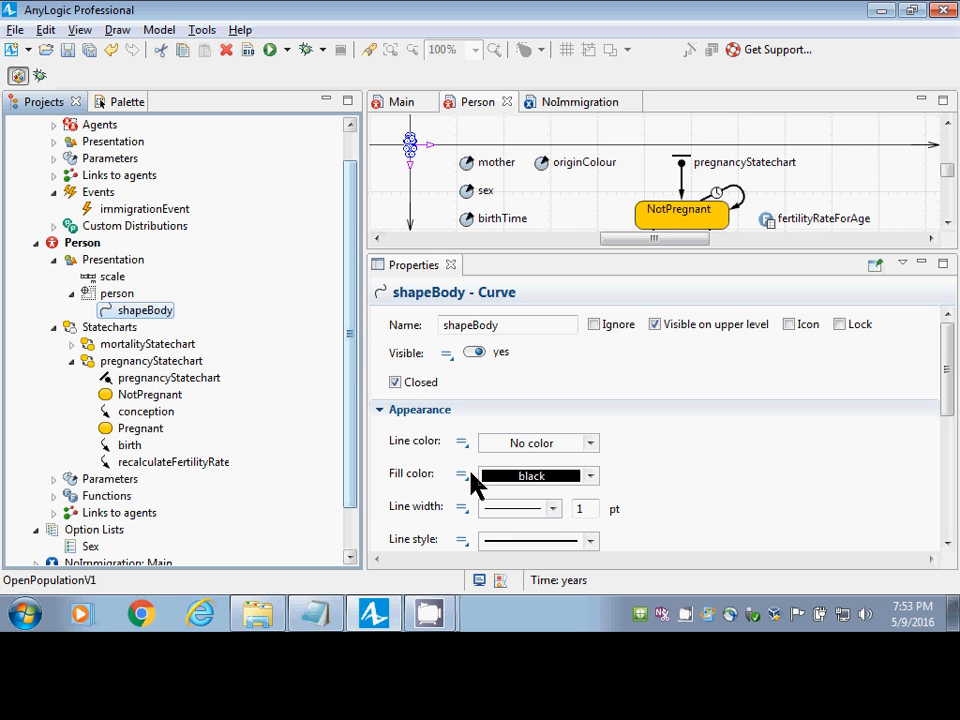
Collapse and re-expand Person in the project tree and select the shapeBody curve inside its person presentation group.
click(36, 243)
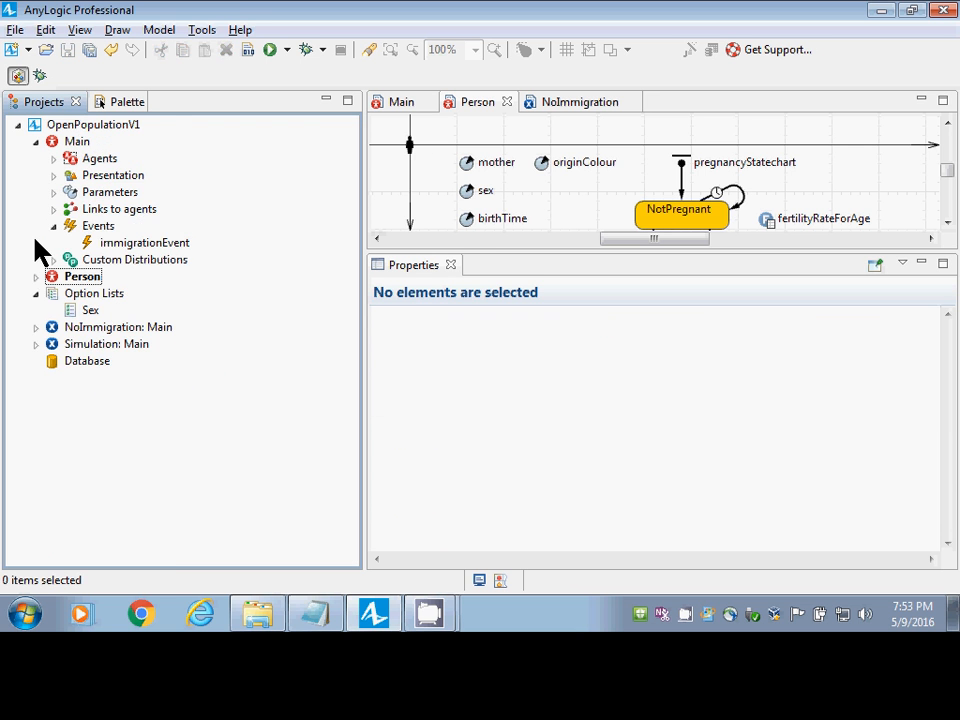
click(36, 277)
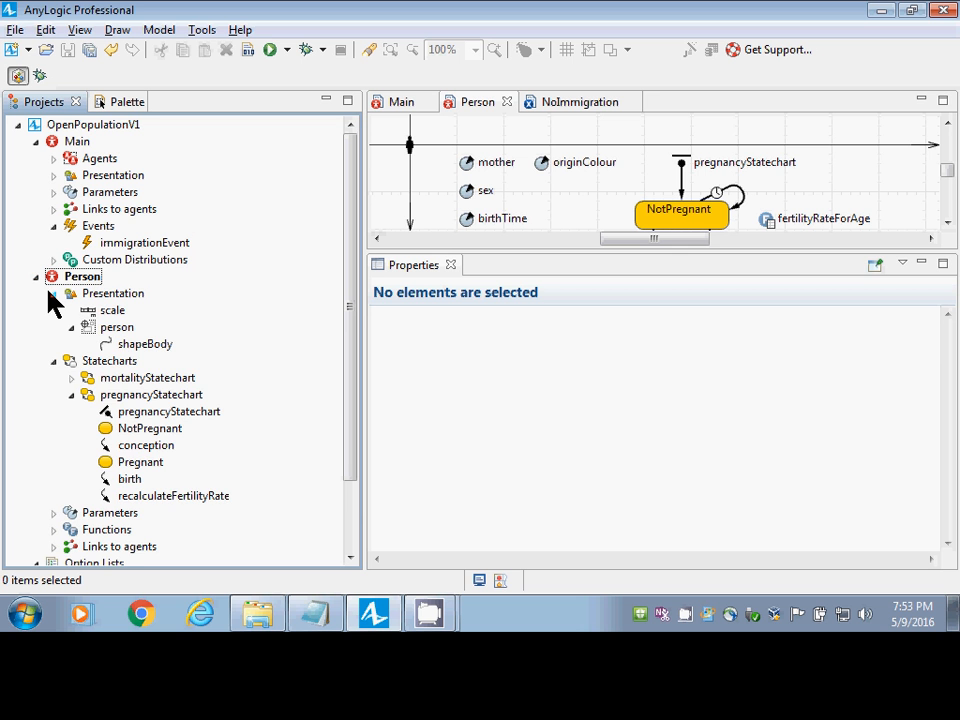
click(53, 293)
click(54, 295)
click(72, 327)
click(72, 327)
click(140, 345)
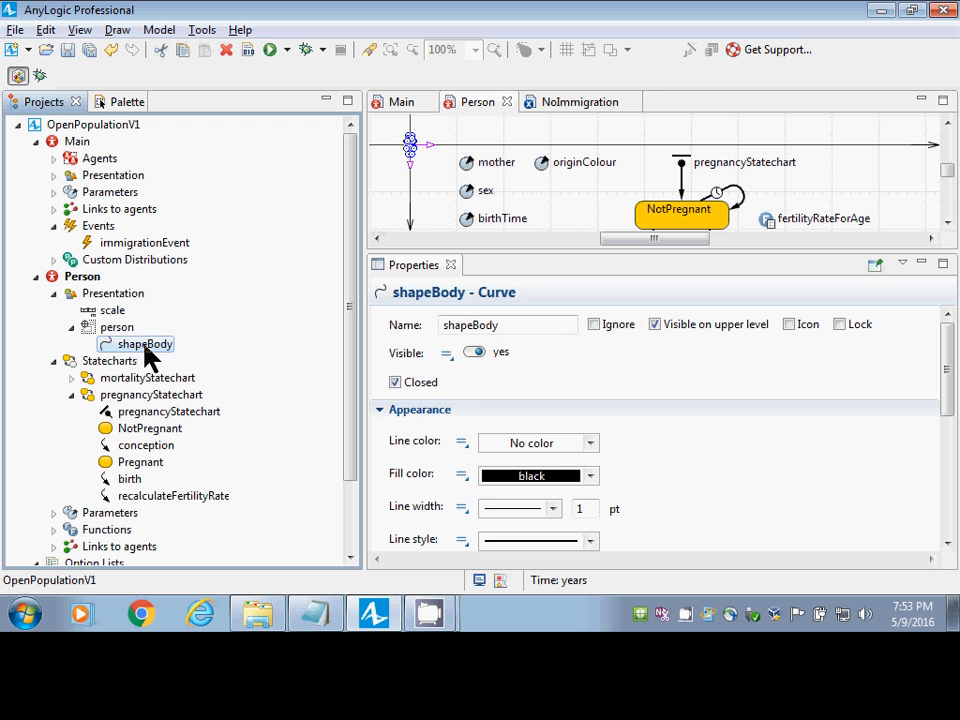
Make the fill colour of shapeBody dynamic with the expression this.originColour and save the model.
click(463, 476)
click(460, 478)
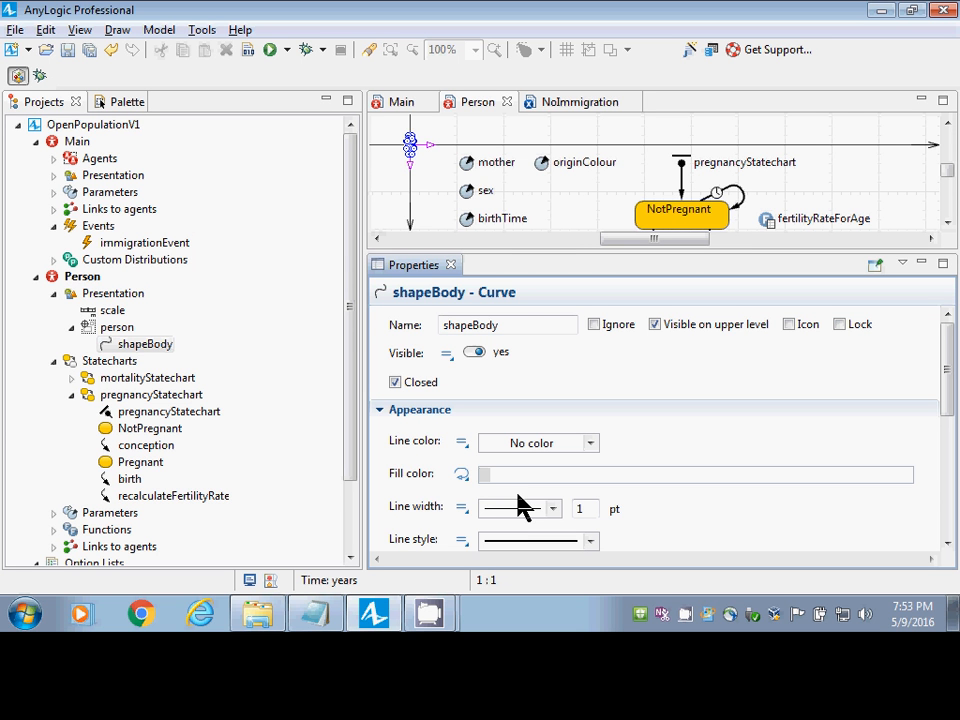
text(this.originColour)
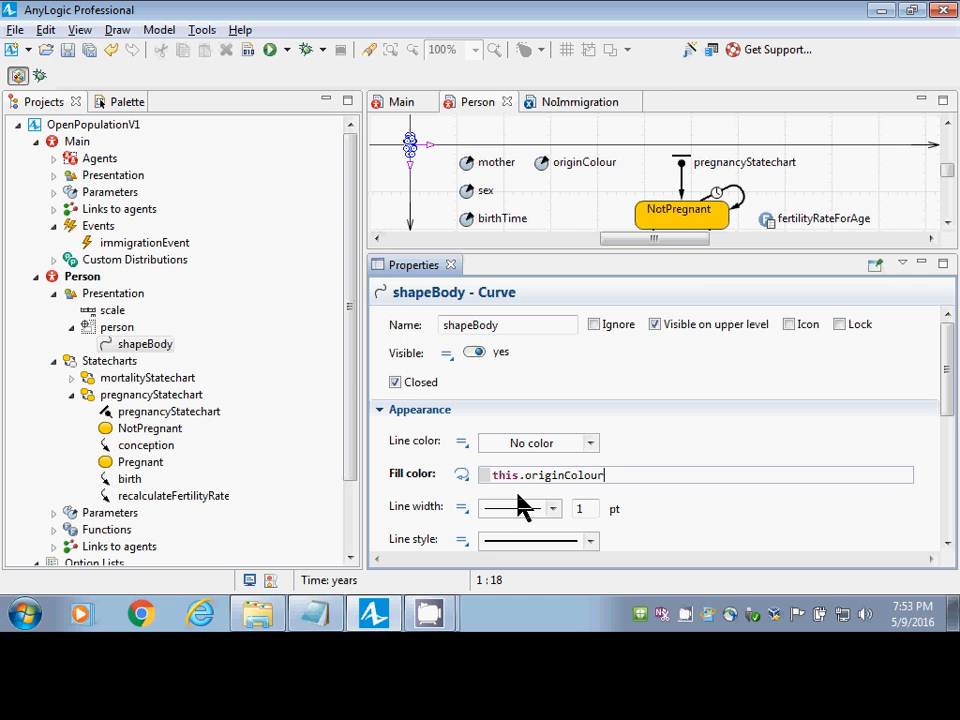
key(ctrl+s)
key(Home)
key(ctrl+s)
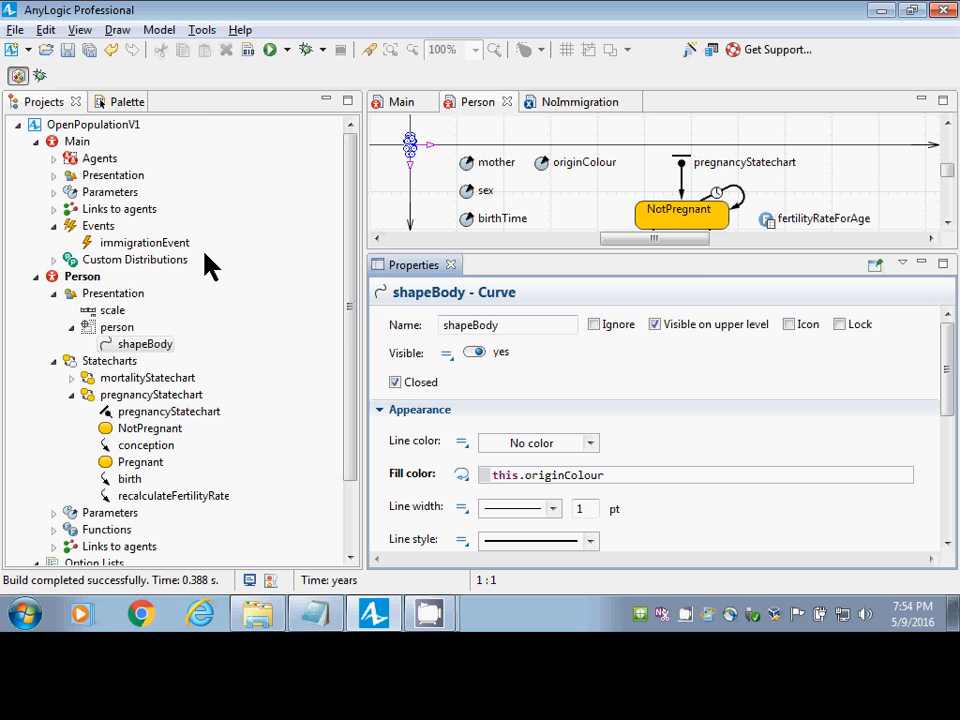
Review the originColour parameter's definition on Person and return to the shapeBody curve's properties.
drag(350, 456, 356, 527)
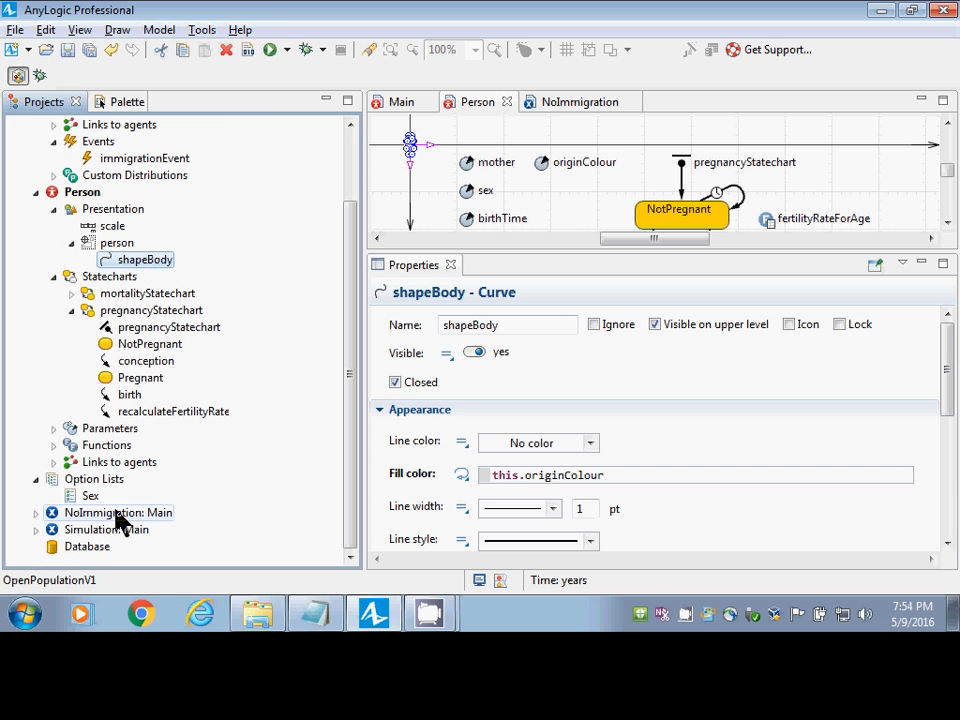
click(542, 168)
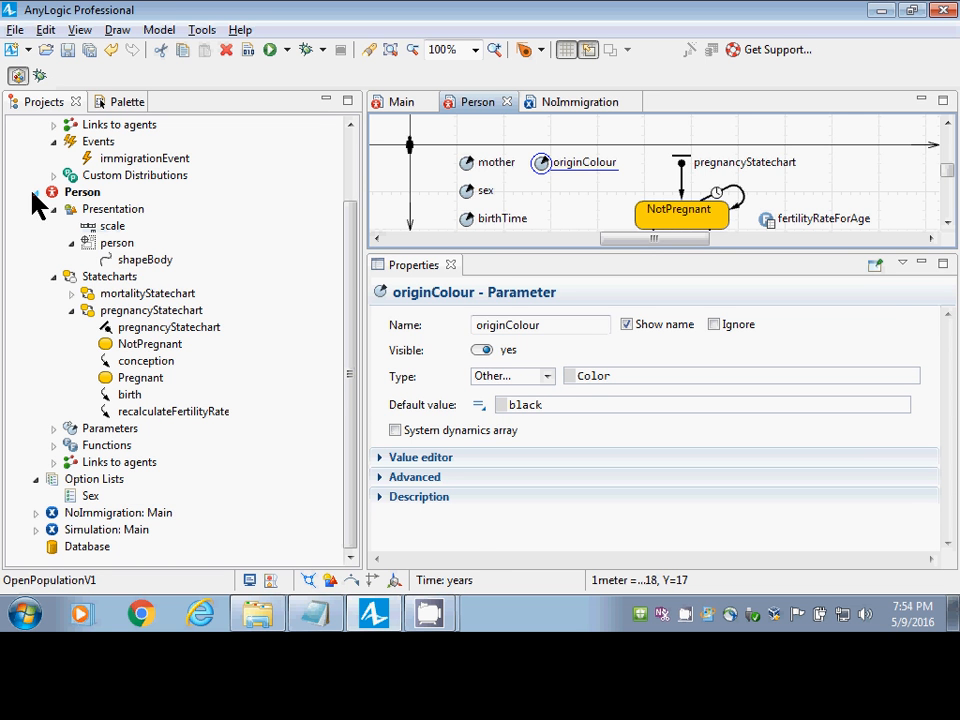
click(132, 258)
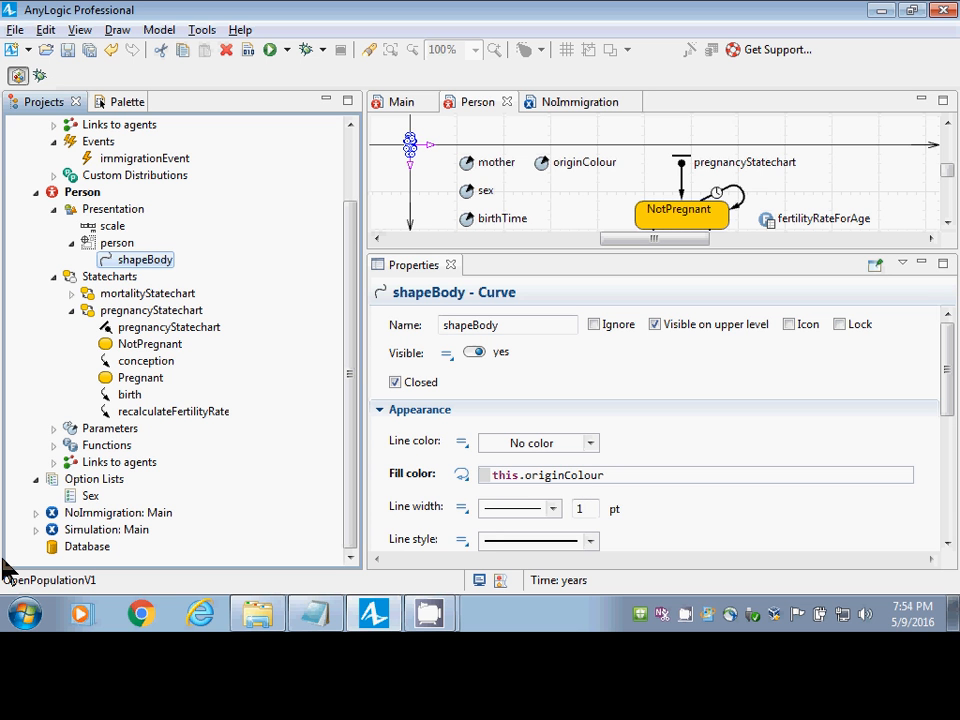
Run the NoImmigration experiment, raise its speed to x50 to watch the person colours, and close its window.
right_click(132, 514)
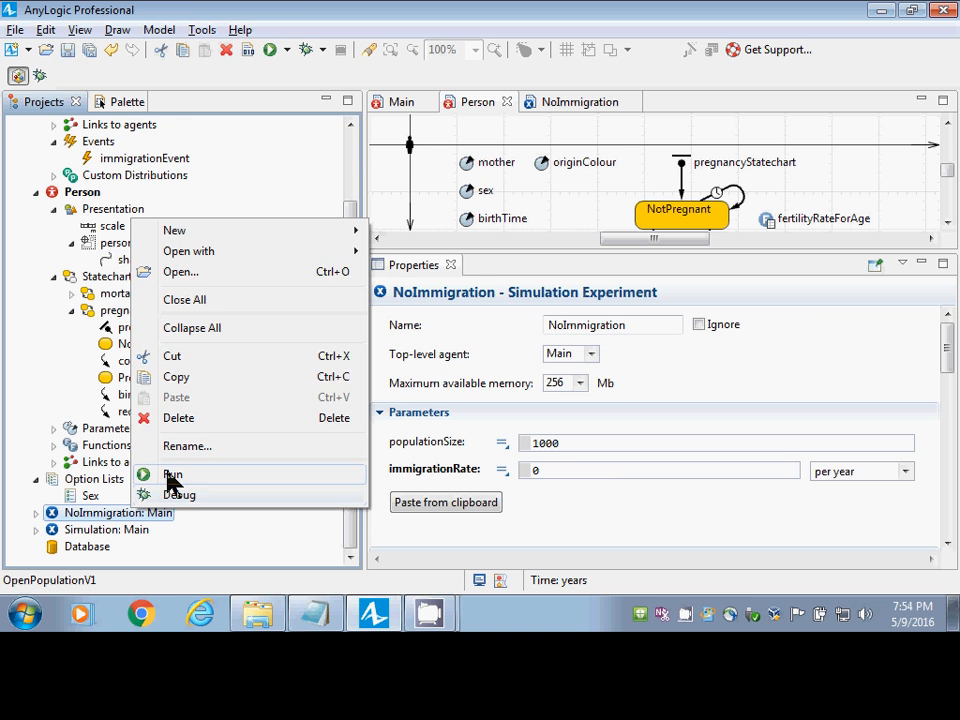
click(172, 476)
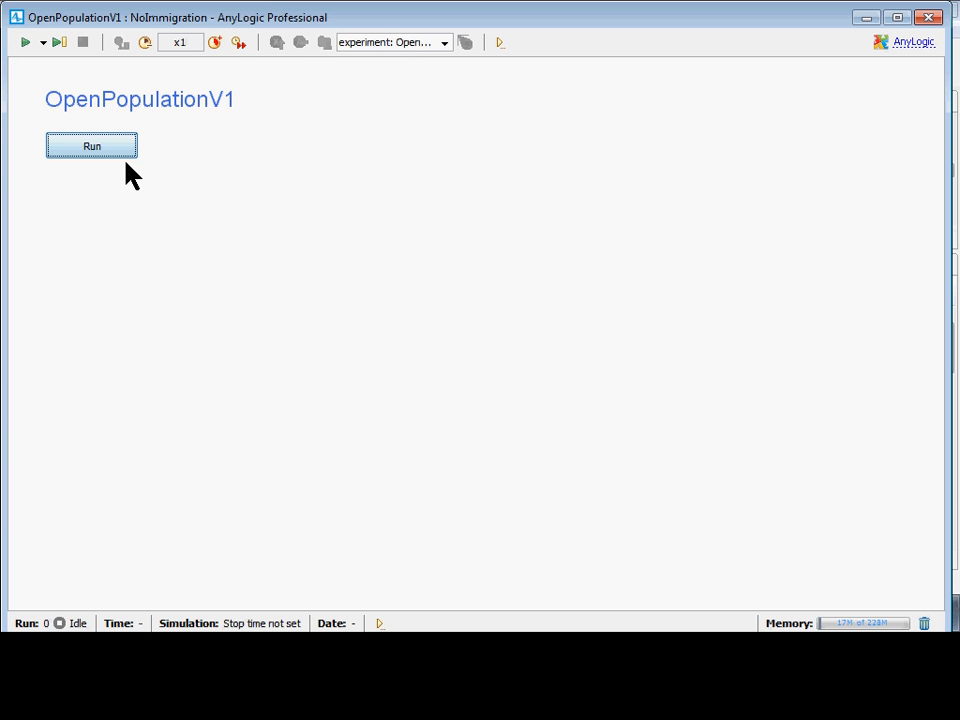
click(126, 152)
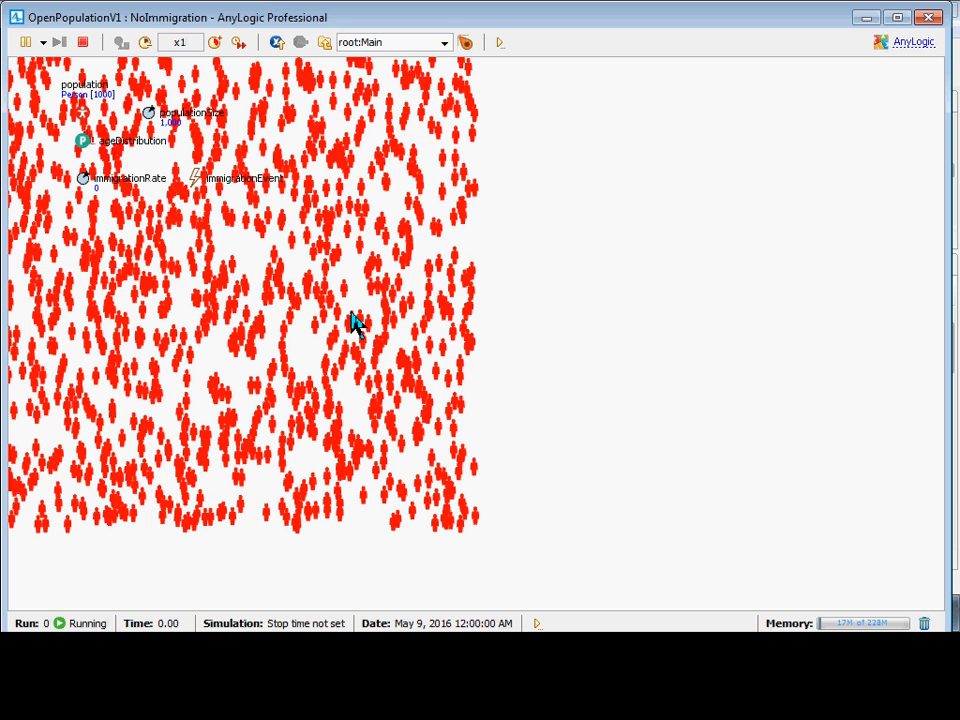
click(215, 42)
click(215, 42)
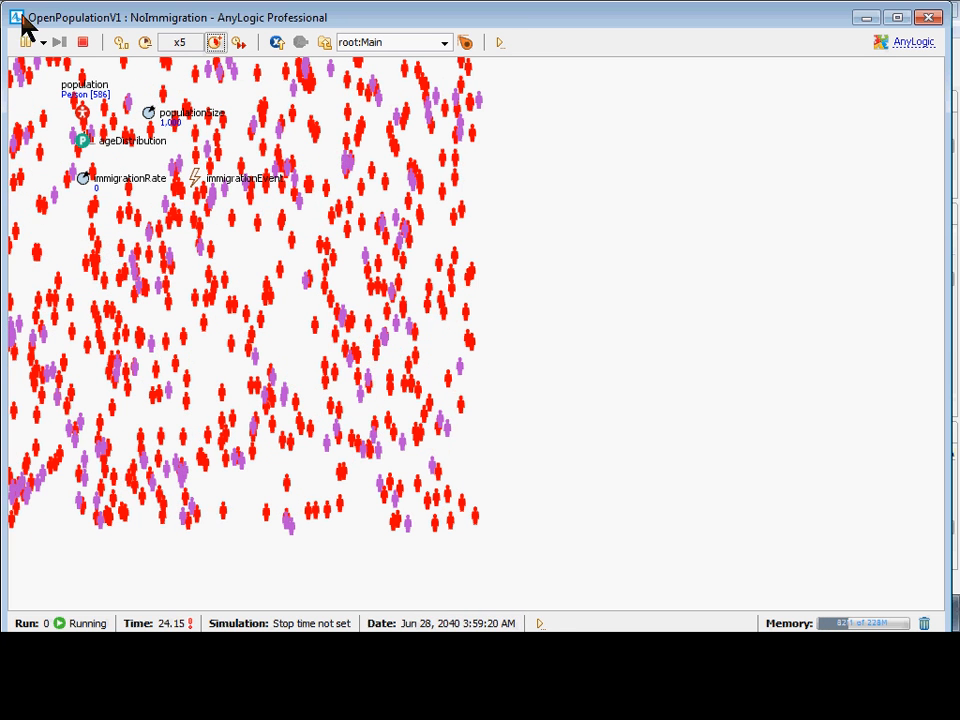
click(215, 43)
click(215, 43)
click(214, 44)
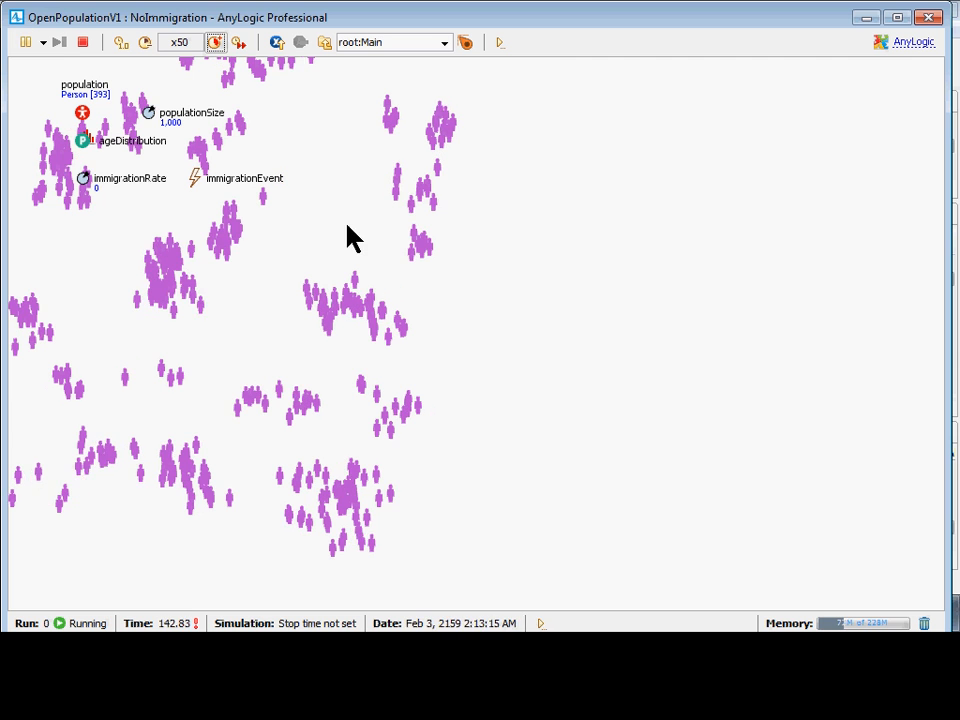
click(17, 20)
click(54, 150)
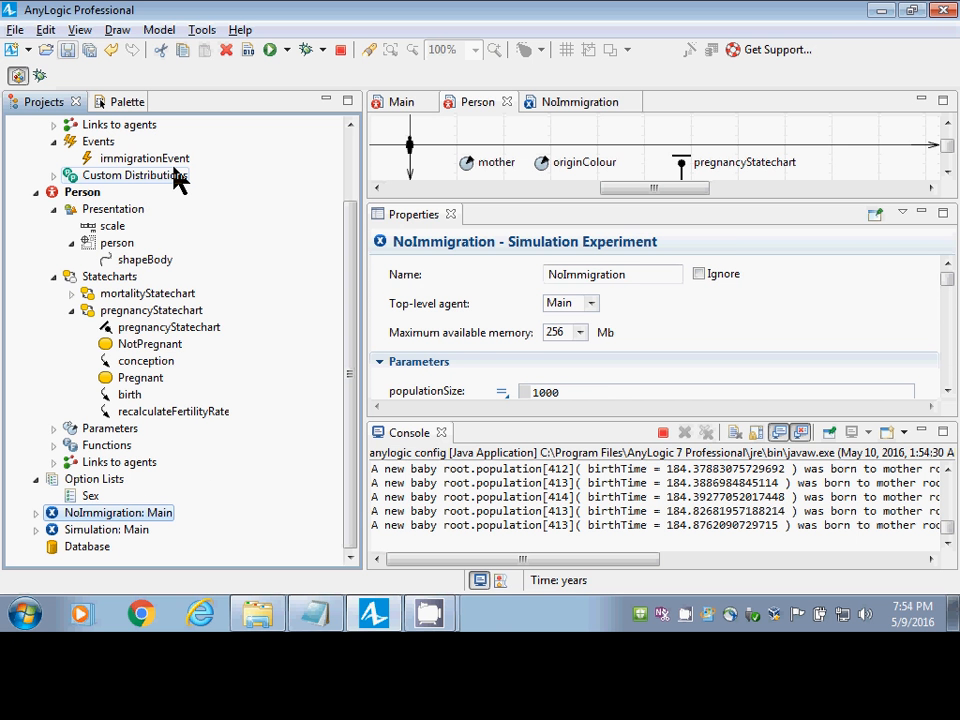
Run the Simulation experiment with immigration and raise its speed to x5.
right_click(120, 530)
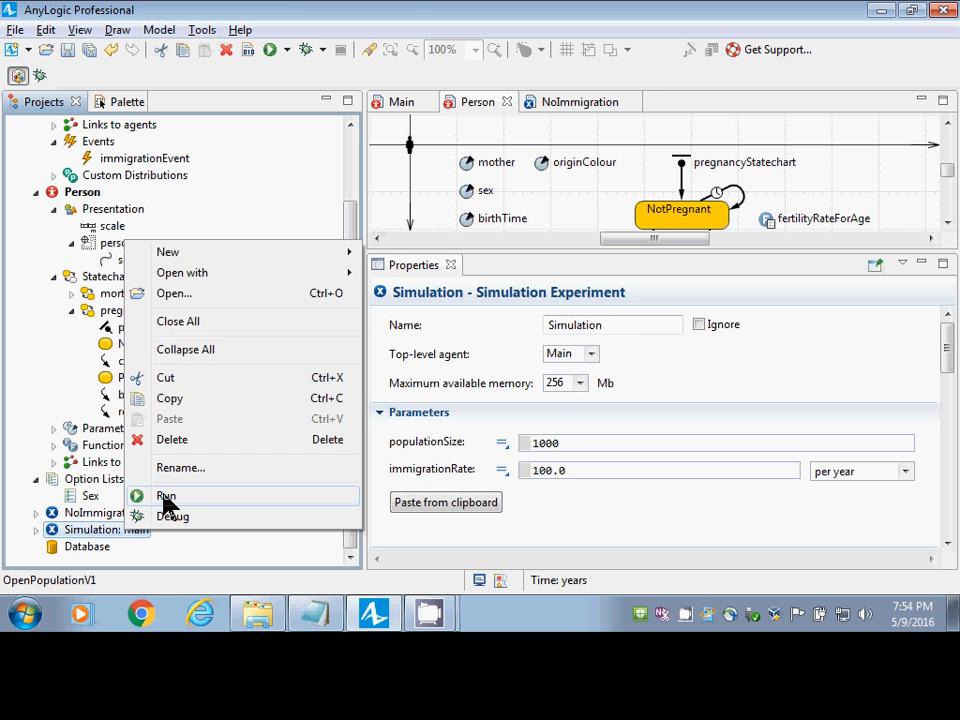
click(166, 498)
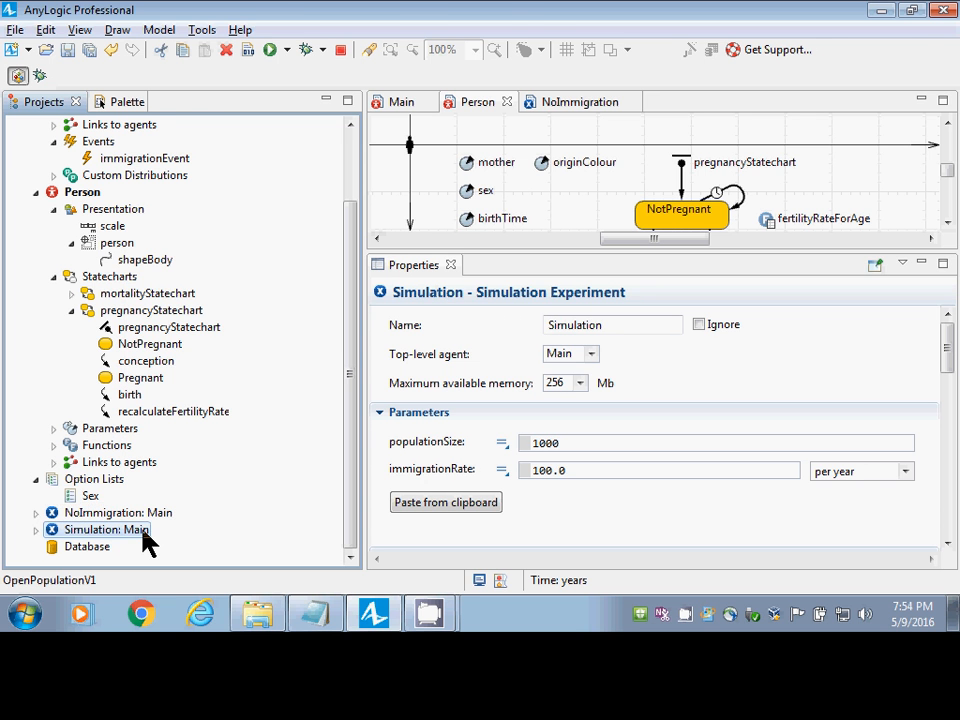
click(100, 150)
click(216, 42)
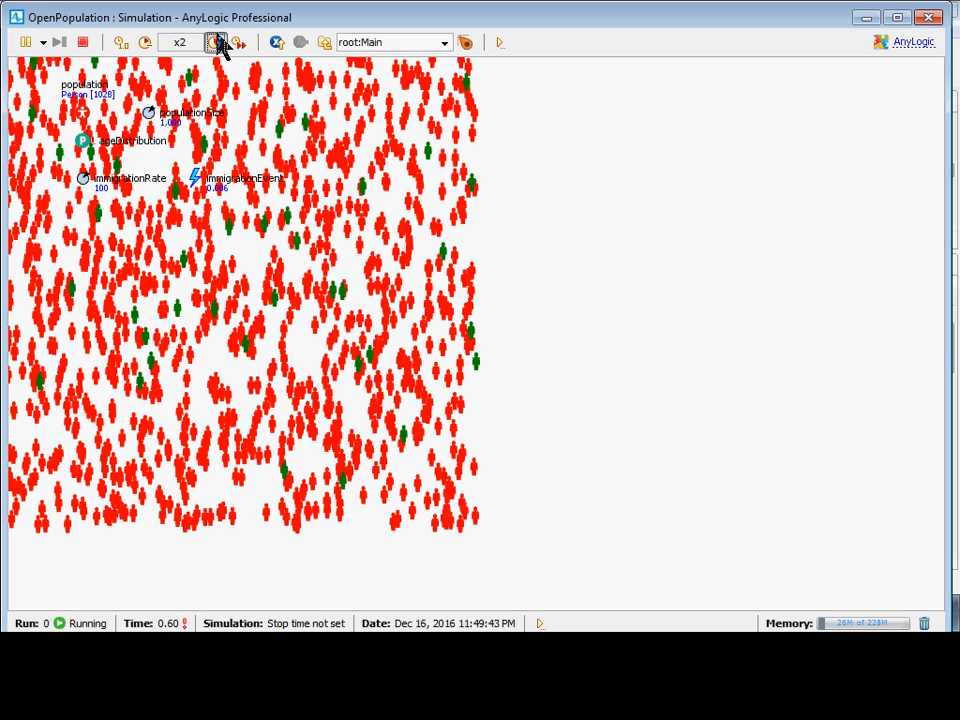
click(216, 42)
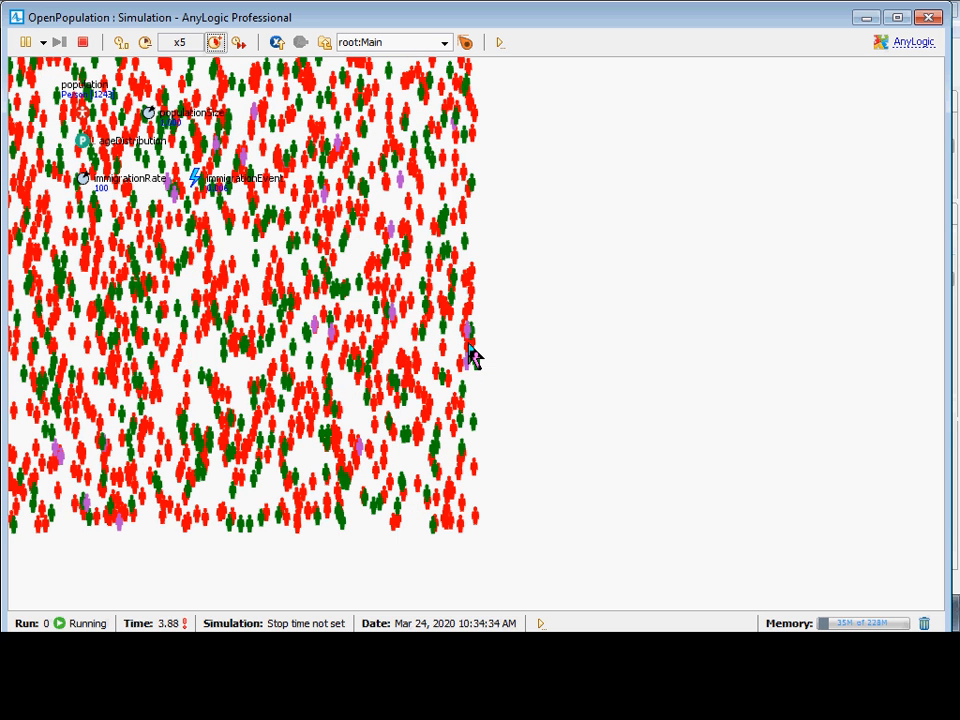
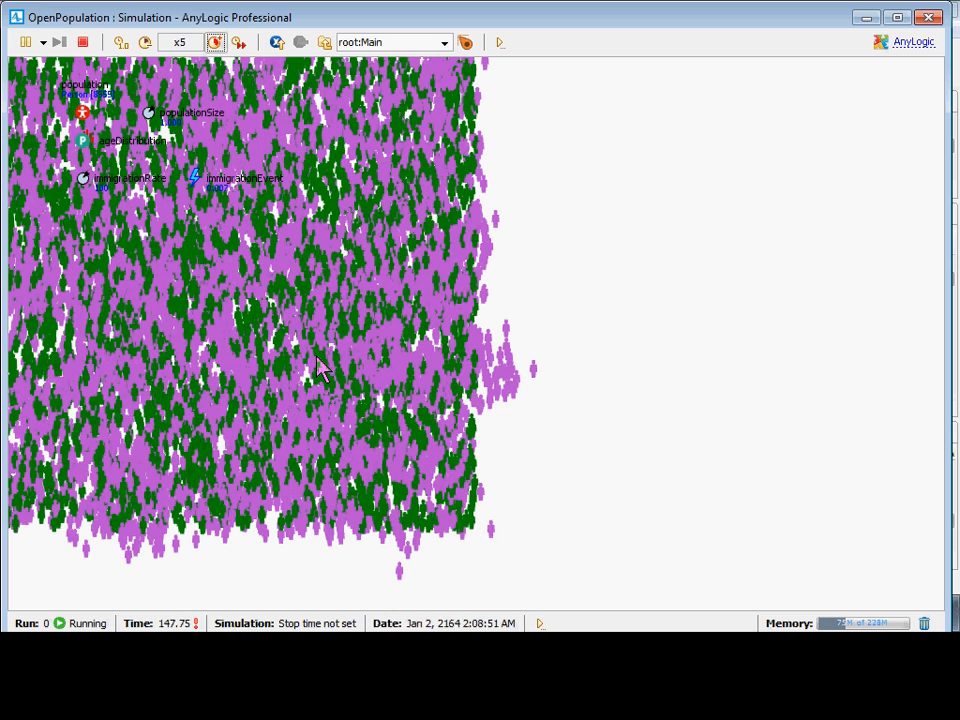
Speed the immigration simulation up to x250 and close its window.
click(220, 43)
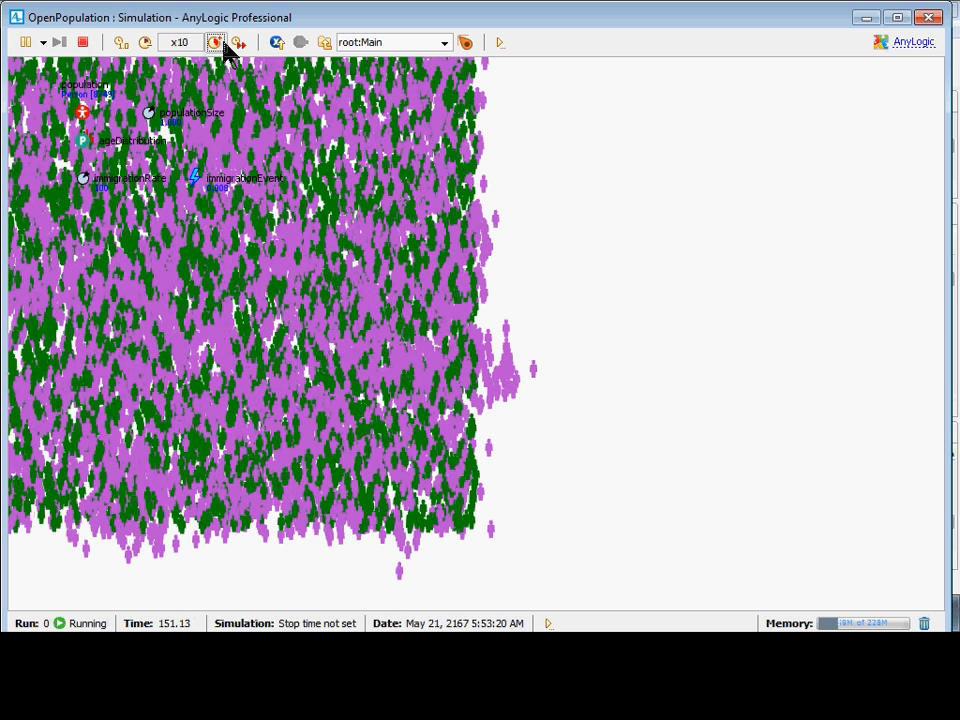
click(218, 43)
click(218, 43)
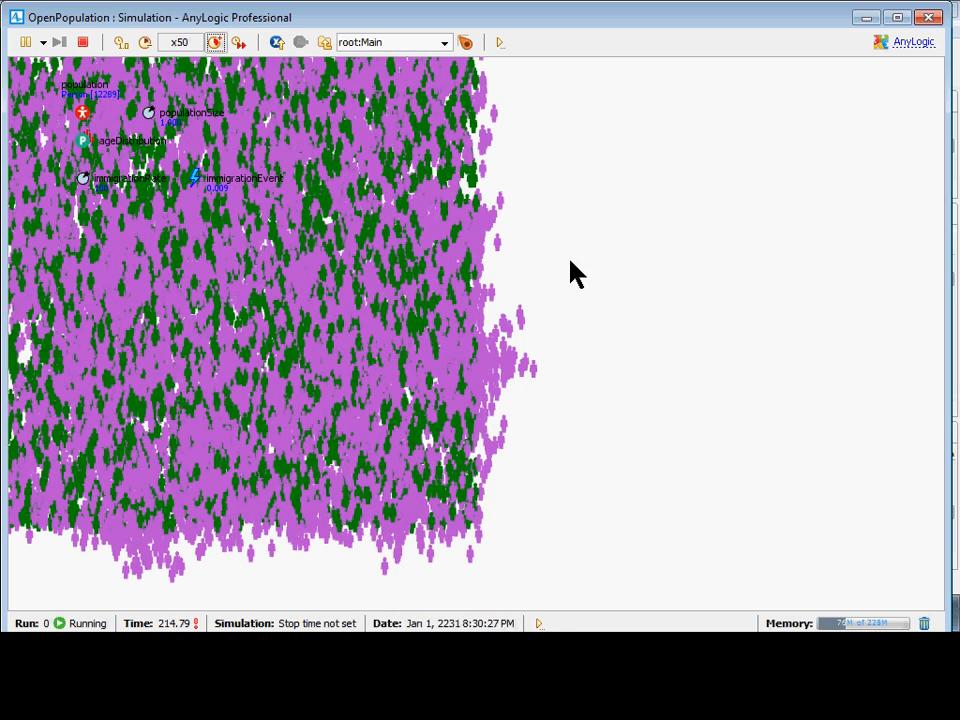
click(215, 43)
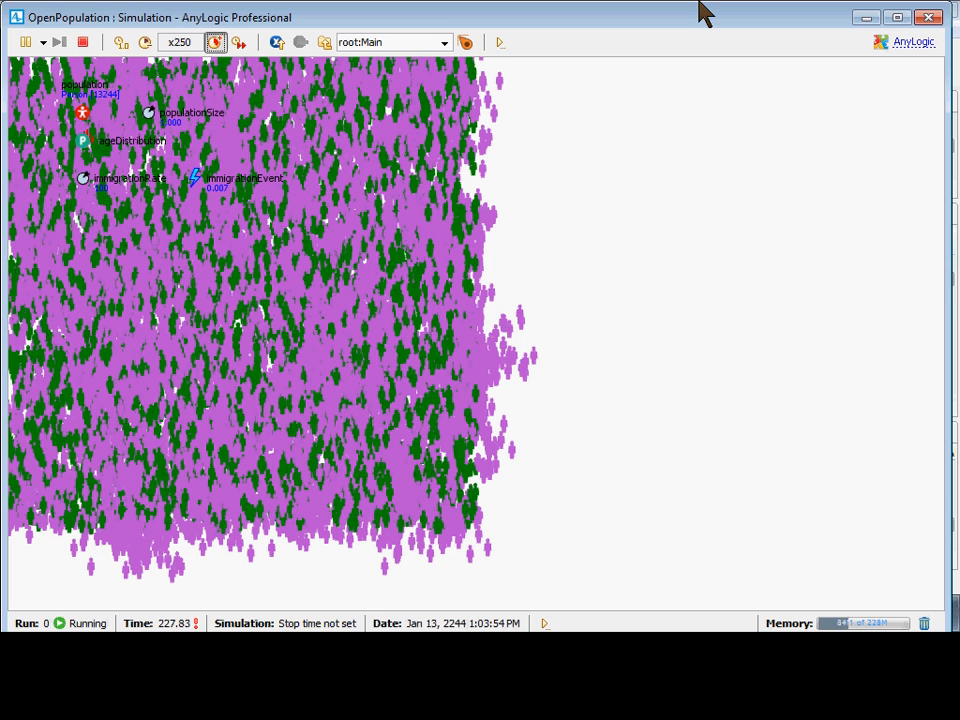
click(930, 18)
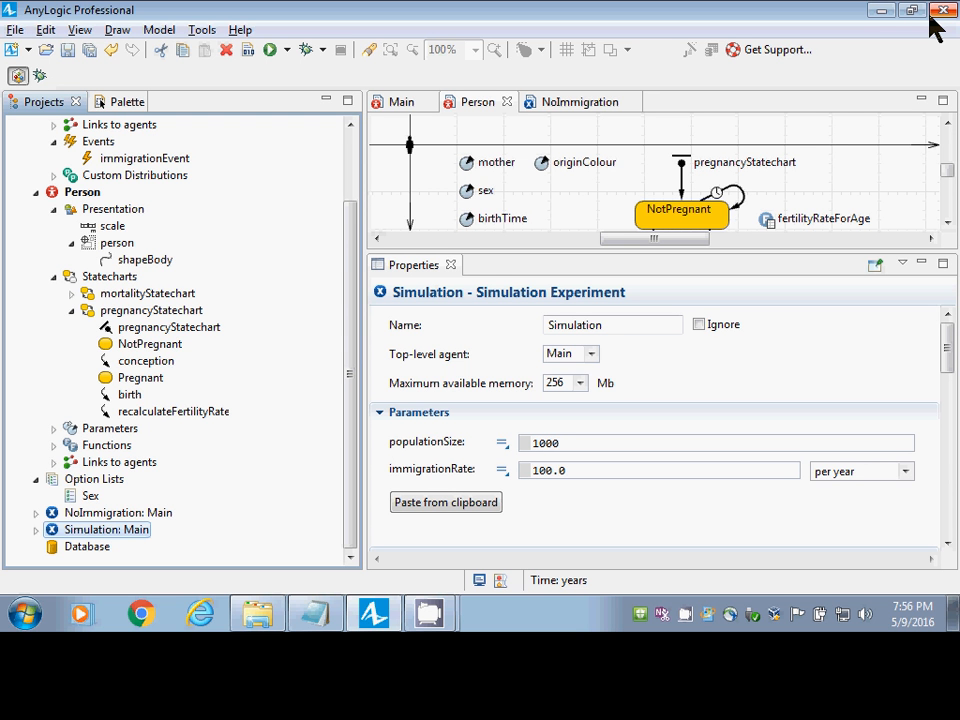
Run the NoImmigration experiment again and raise its speed to x250 to watch the long-term population.
right_click(118, 512)
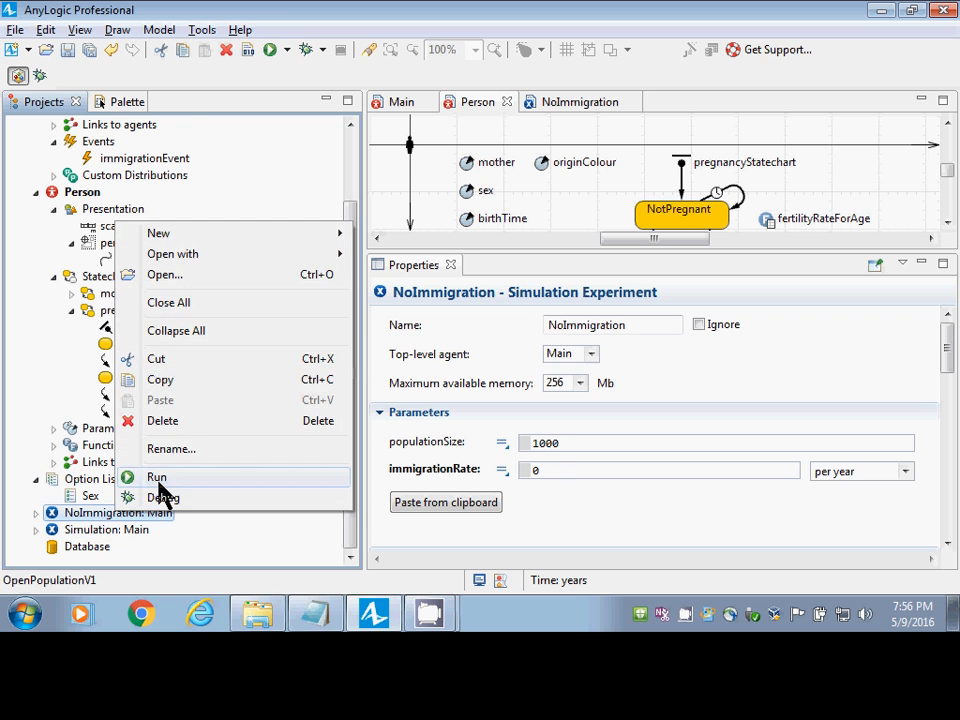
click(158, 479)
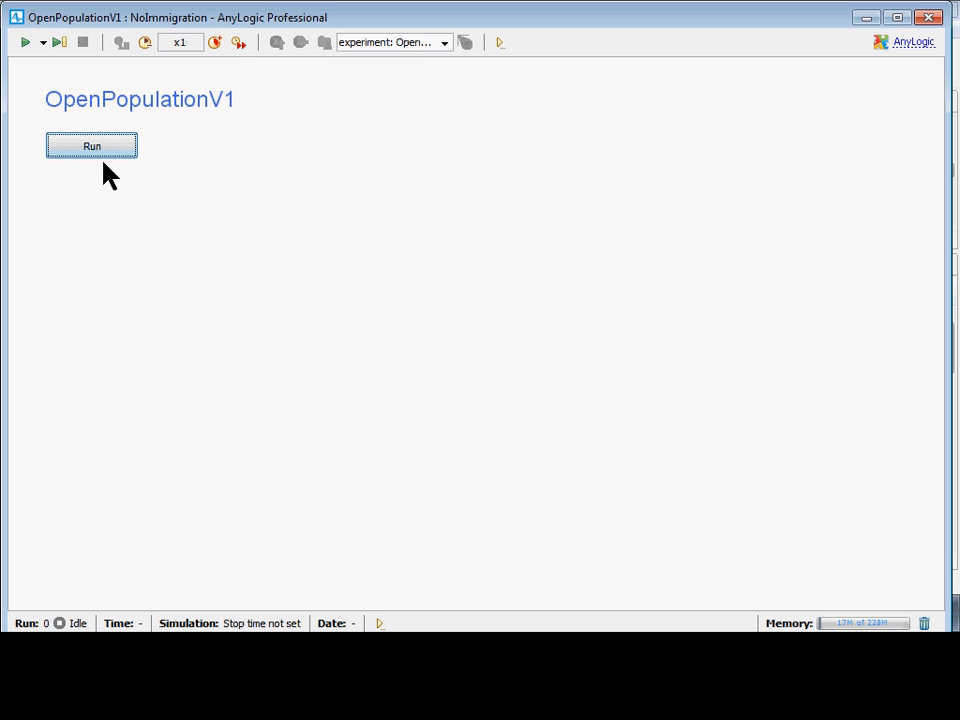
click(103, 154)
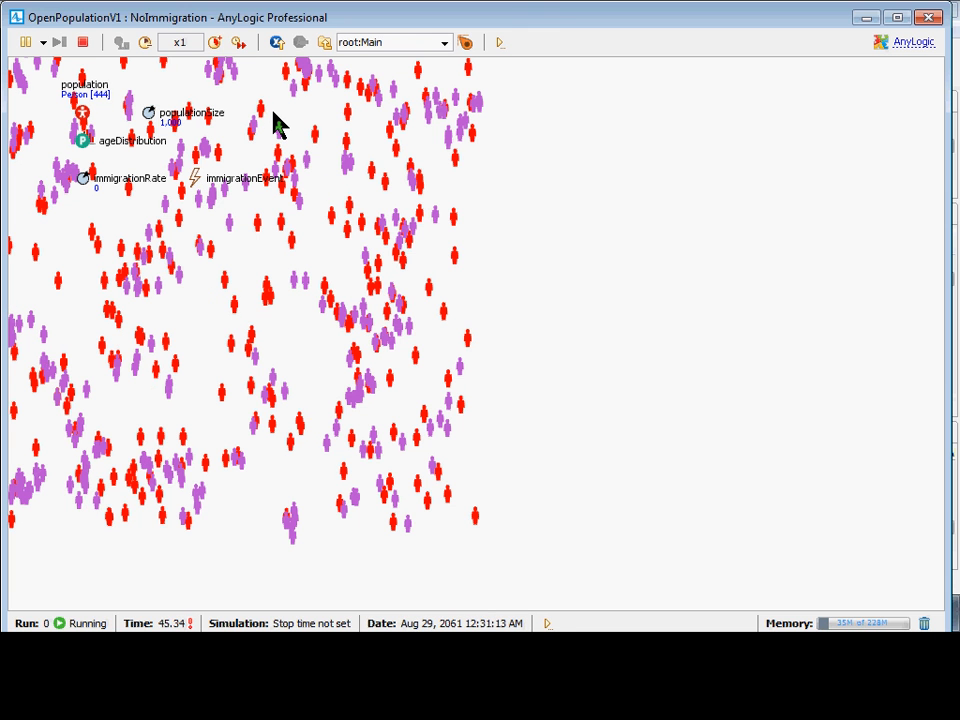
click(216, 43)
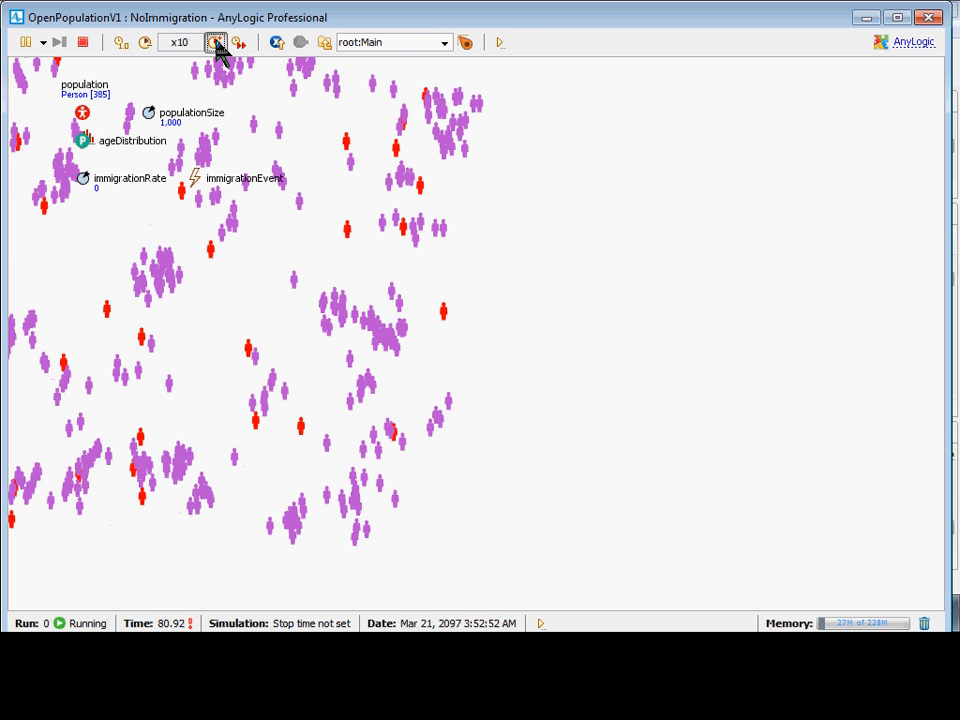
click(216, 43)
click(216, 43)
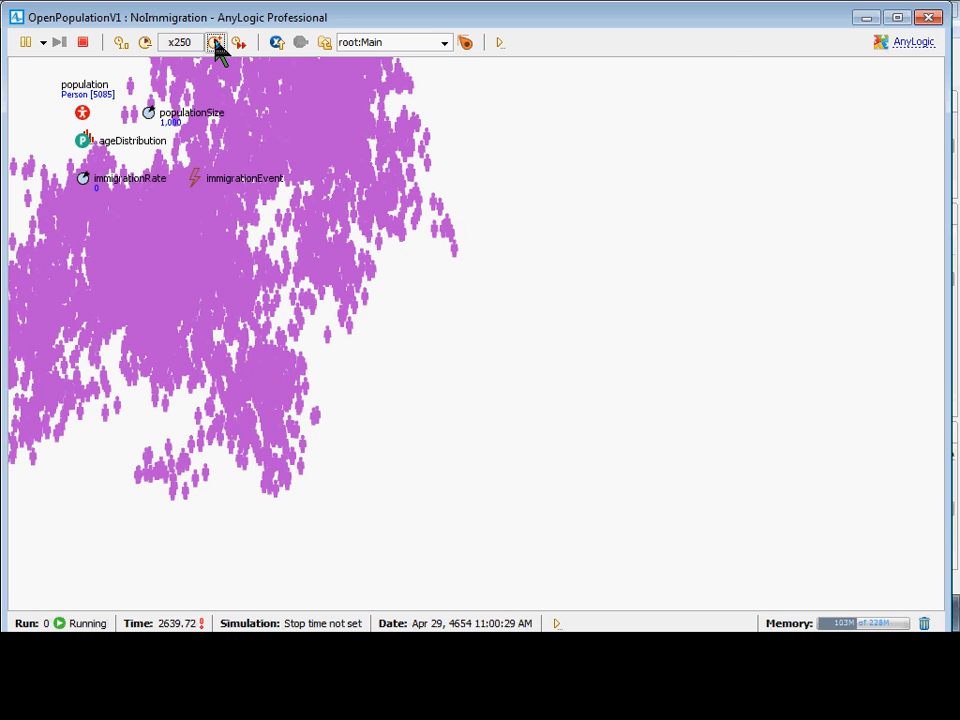
Return to the model editor while the experiment runs and rearrange the panes to enlarge the Person diagram.
key(alt+Tab)
key(alt+Tab)
key(alt+Tab)
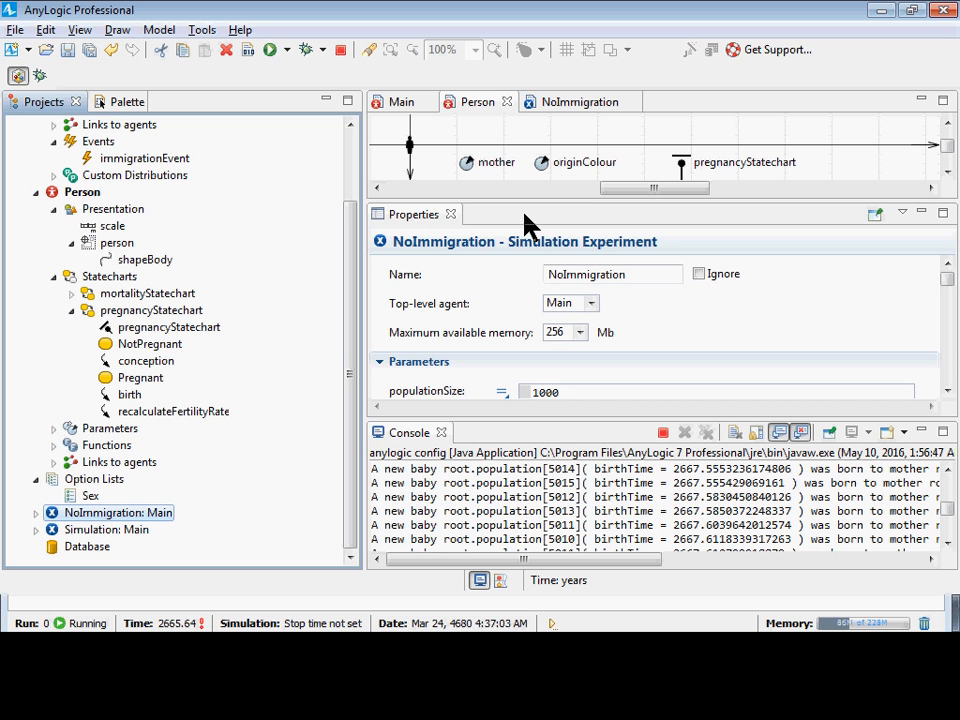
drag(514, 212, 536, 400)
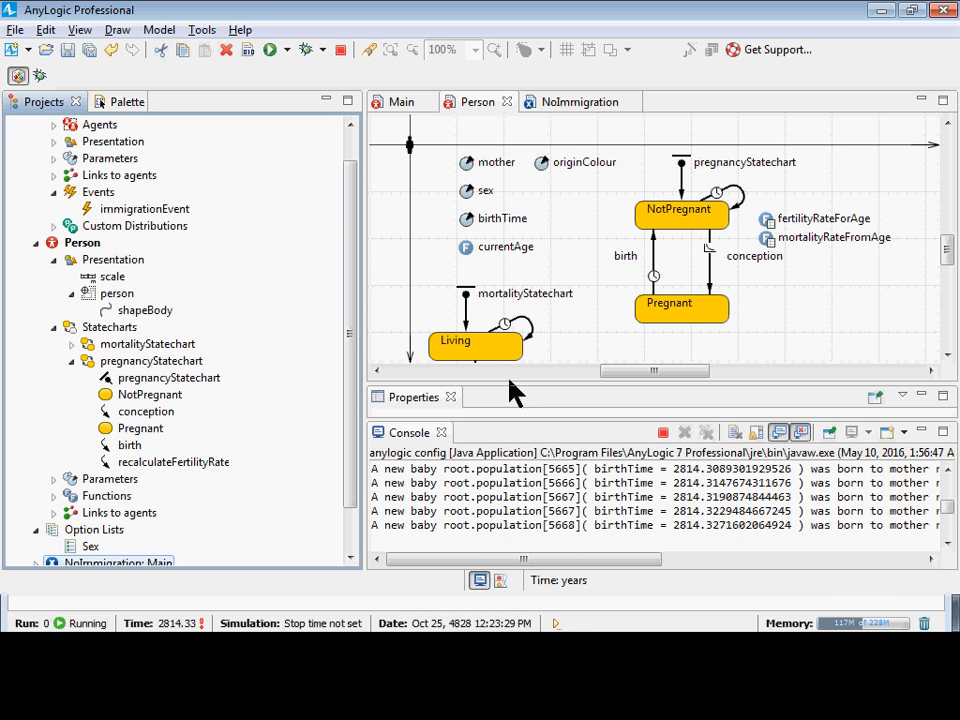
drag(511, 387, 637, 257)
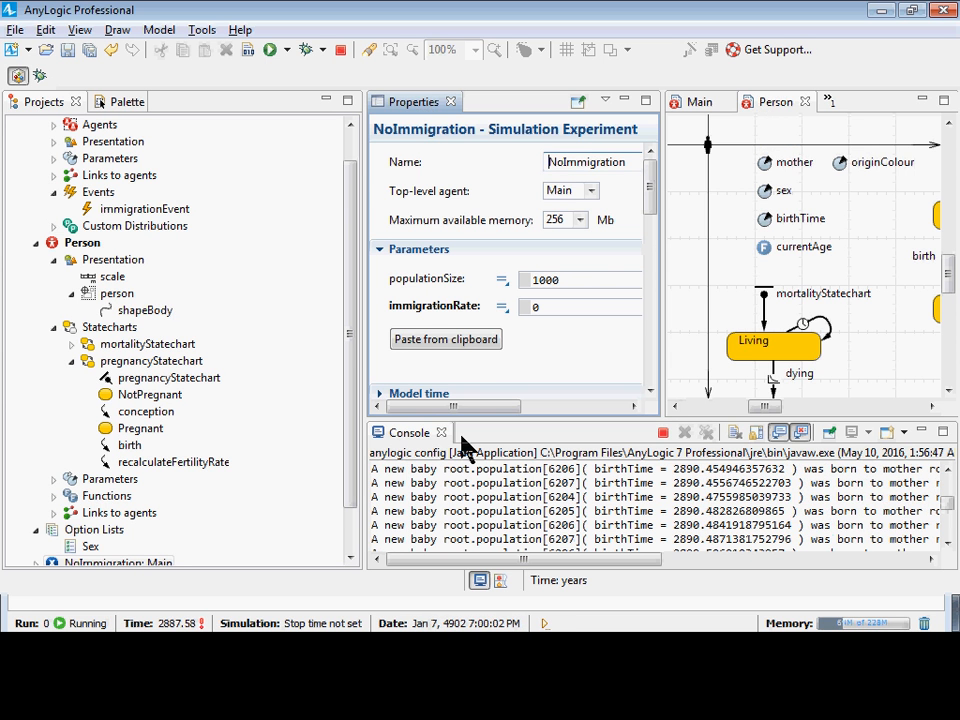
drag(463, 447, 480, 440)
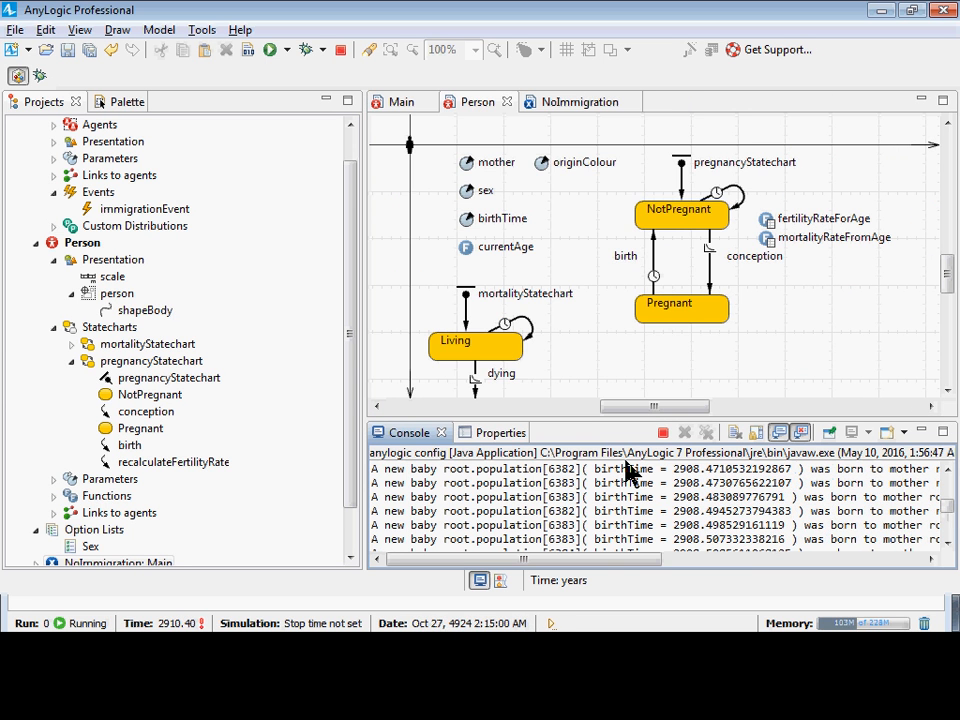
Select Person's birth transition, terminate the running experiment and enlarge the properties area to show the action code.
click(653, 293)
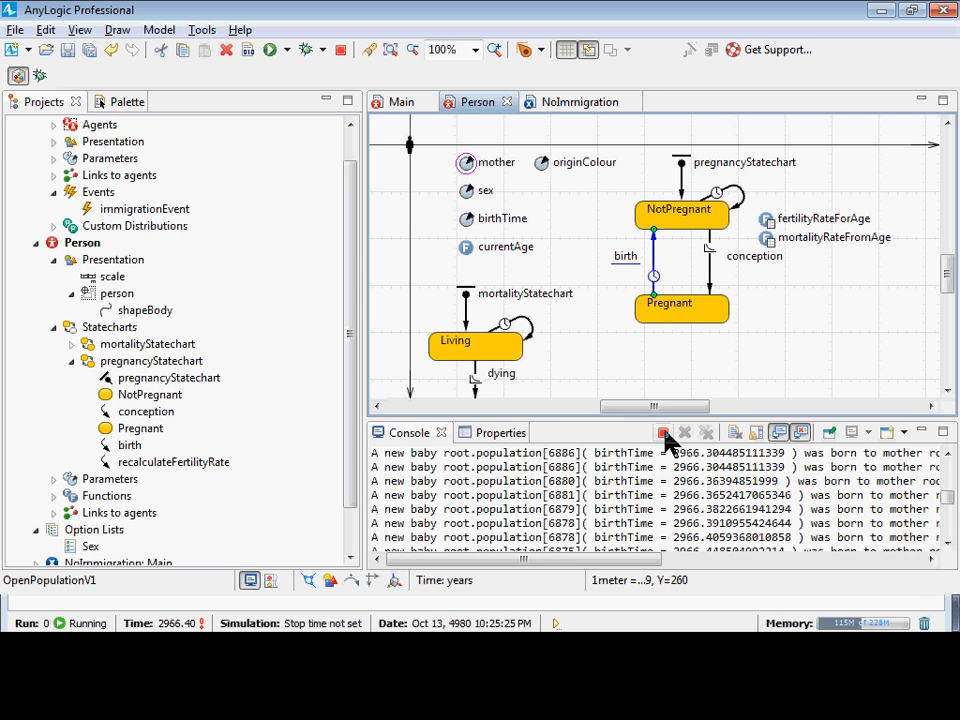
click(664, 433)
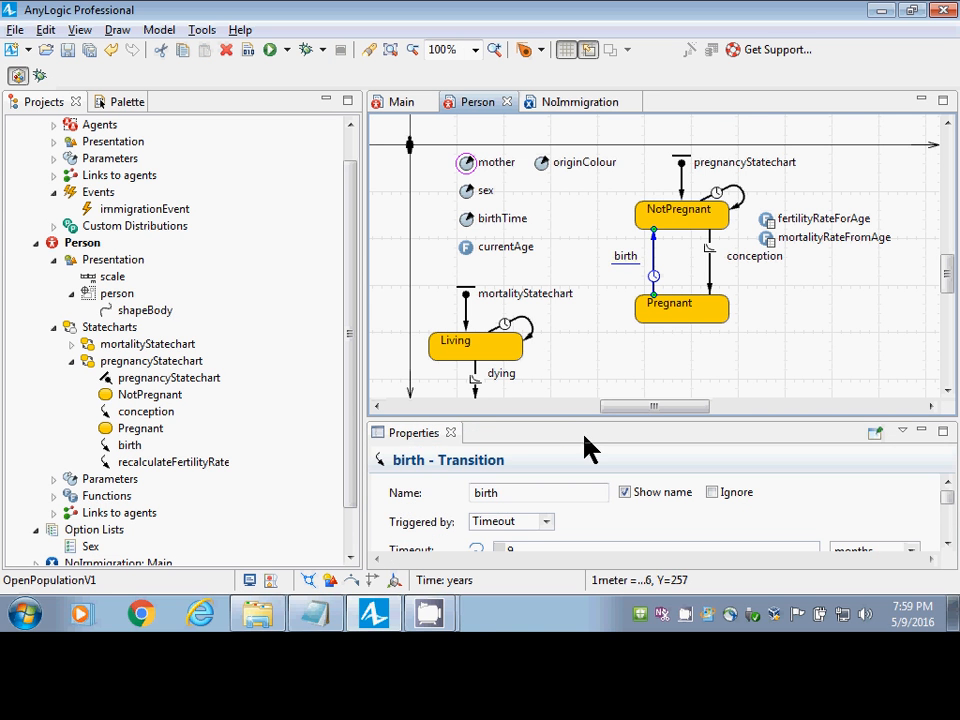
drag(576, 421, 588, 266)
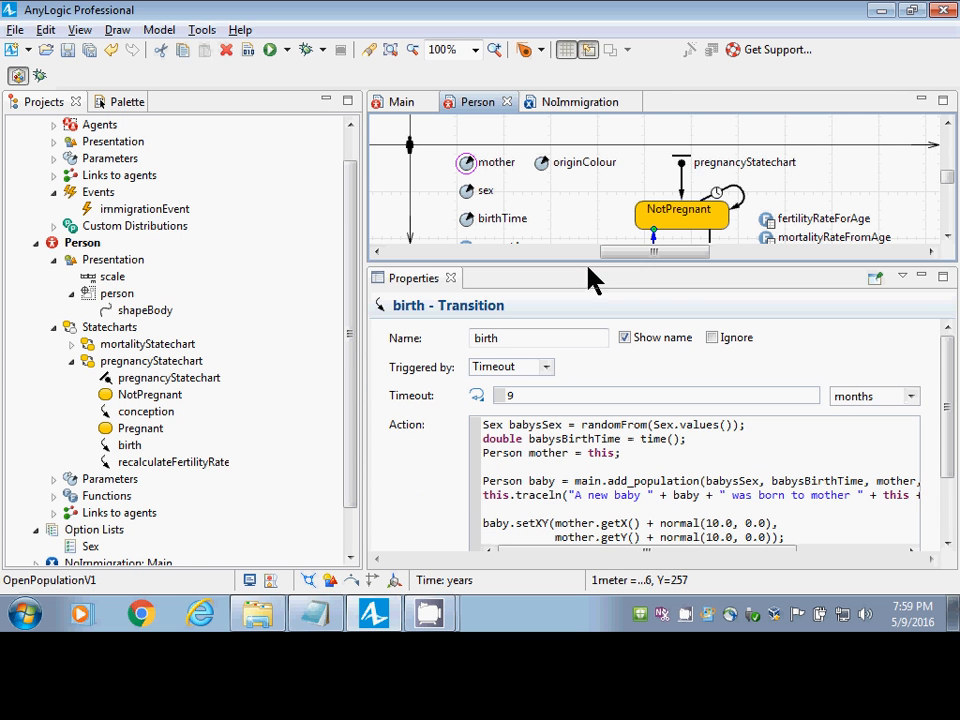
Highlight the traceln statement about new babies in the birth transition's action and switch to the untitled Notepad window.
click(608, 510)
key(shift+Up)
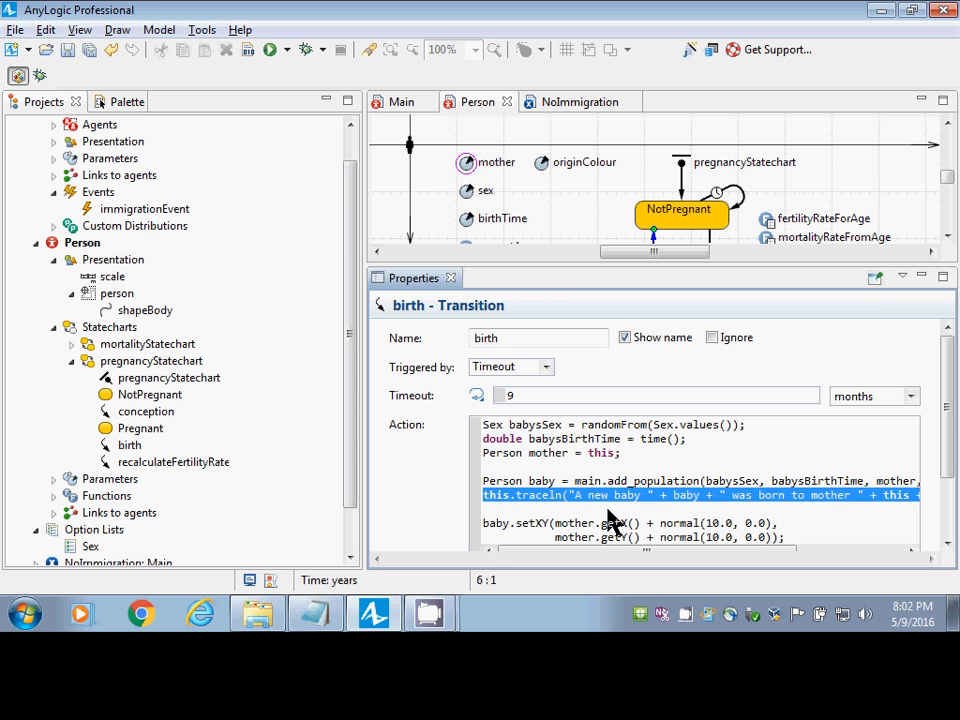
key(alt+Tab)
key(alt+Tab)
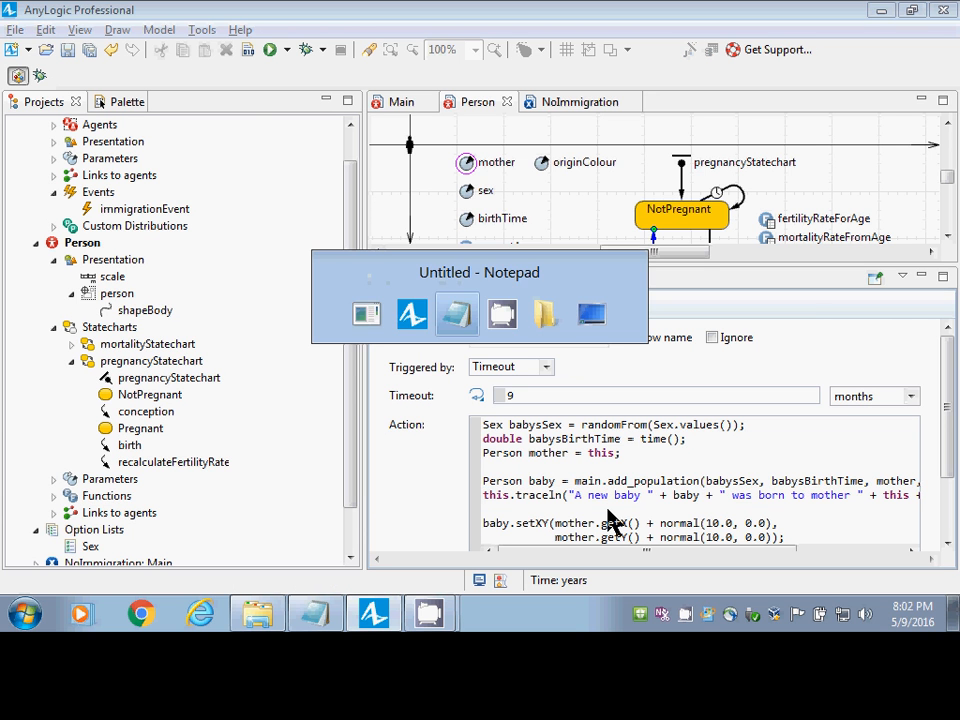